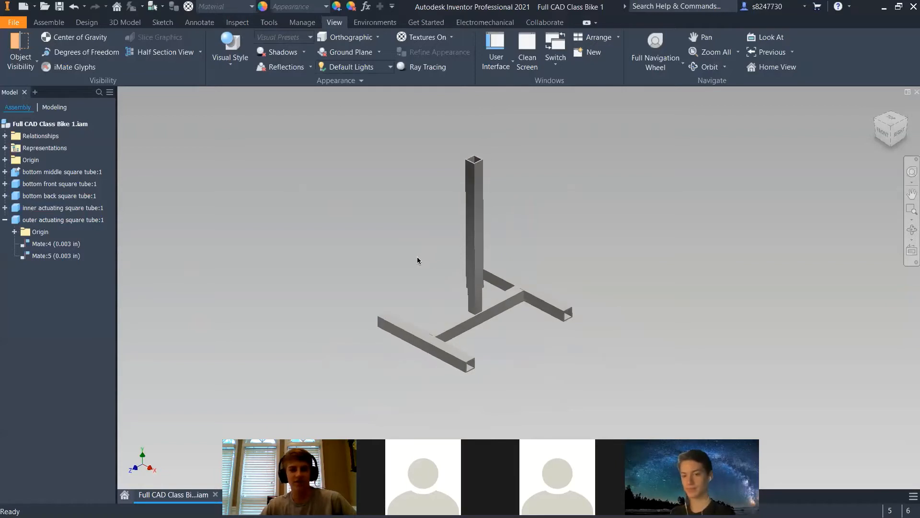
Show the assembly in the Realistic visual style with shadows turned on
click(48, 22)
click(336, 23)
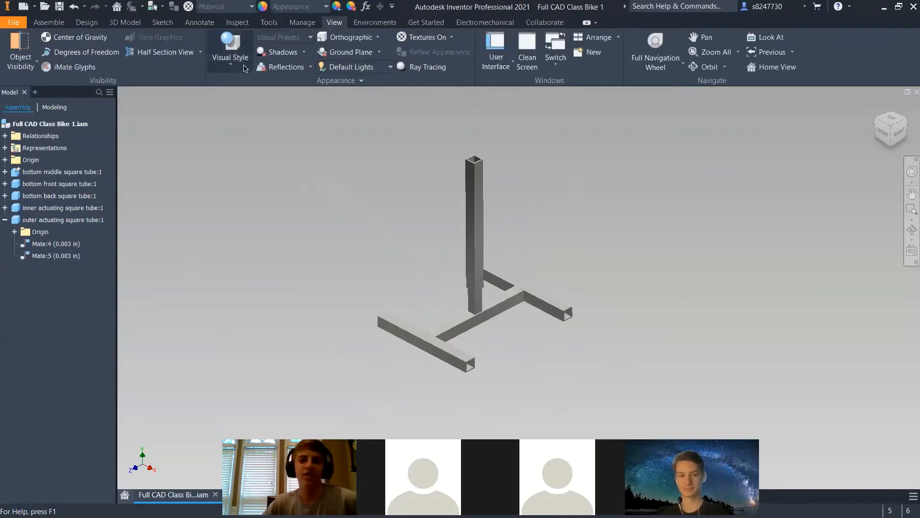
click(237, 66)
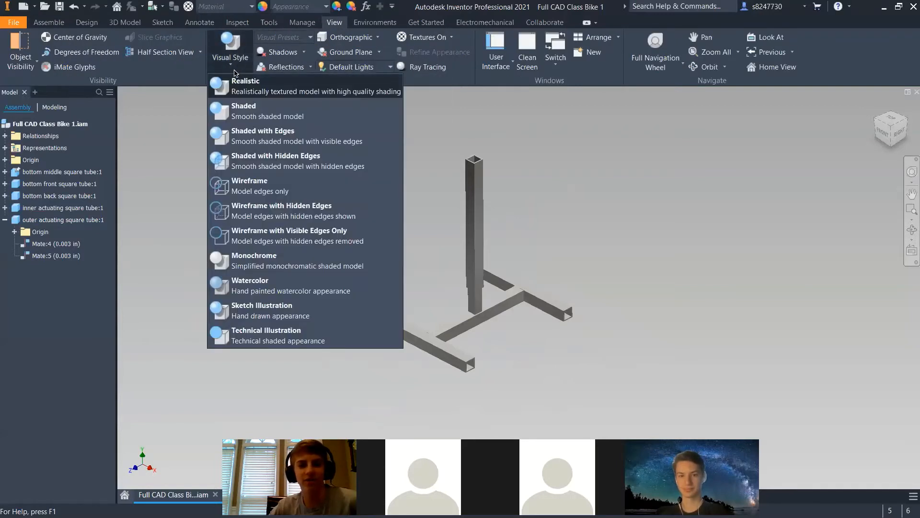
click(234, 85)
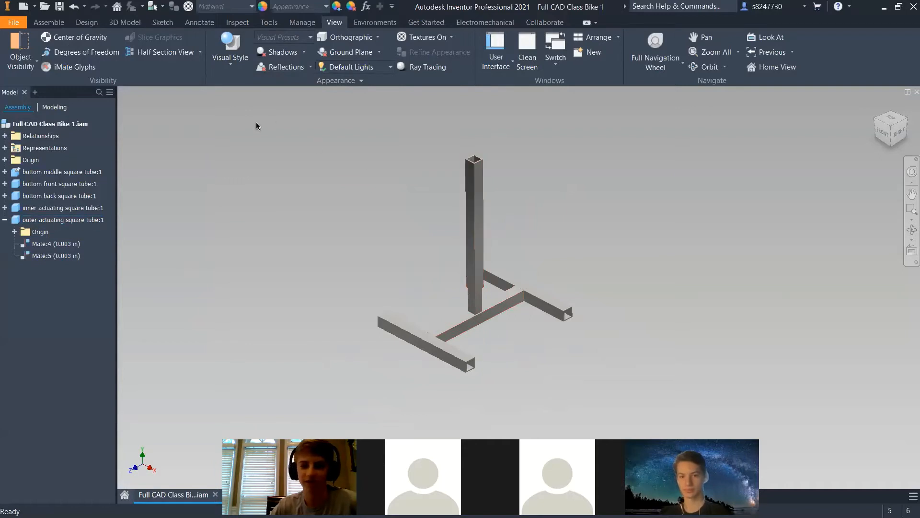
click(282, 53)
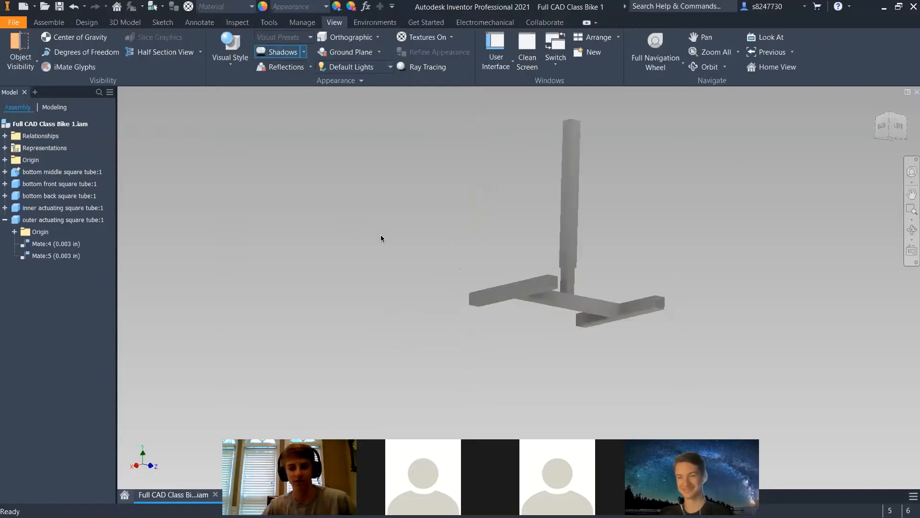
shift+middle_drag(380, 238, 875, 108)
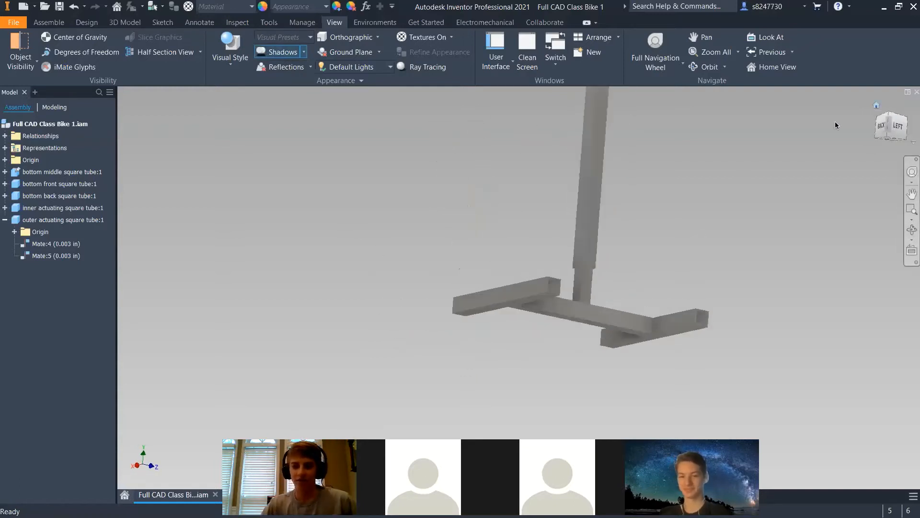
scroll(478, 191, up, 3)
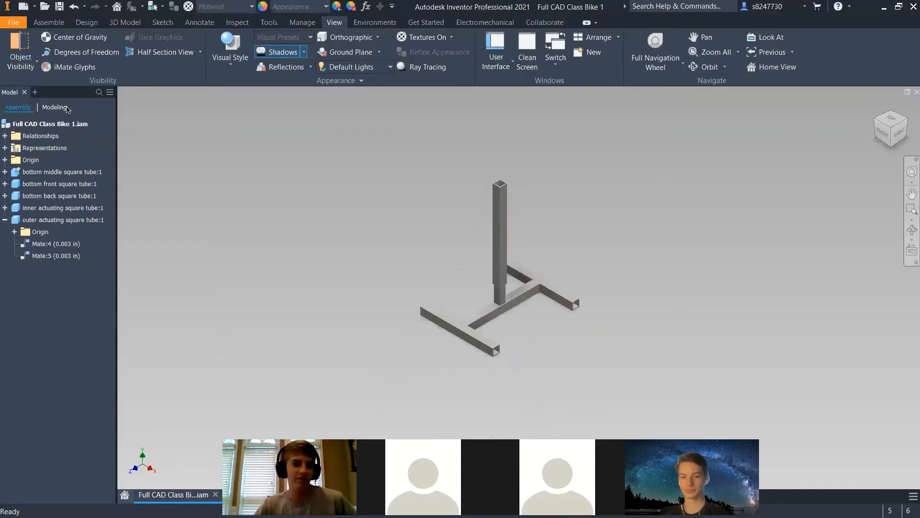
Create a new part and start a 2D sketch on the horizontal XZ origin plane
click(15, 23)
click(46, 24)
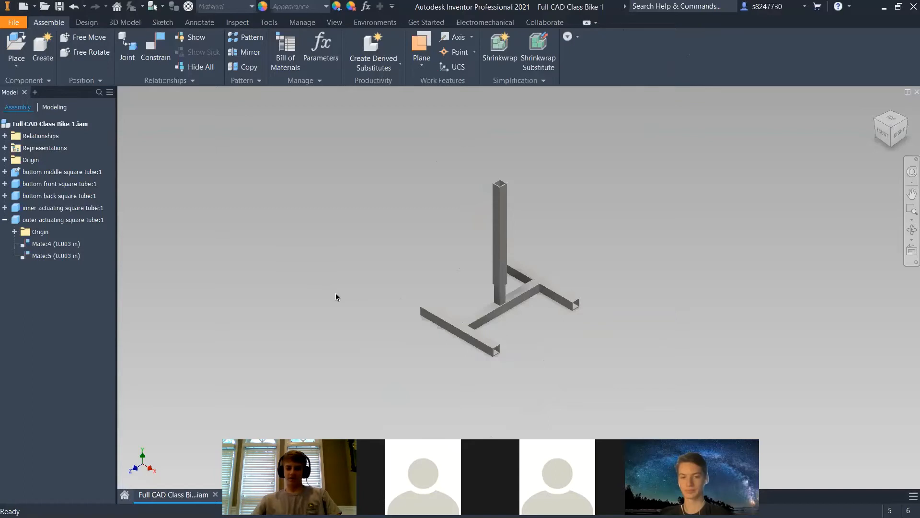
click(34, 6)
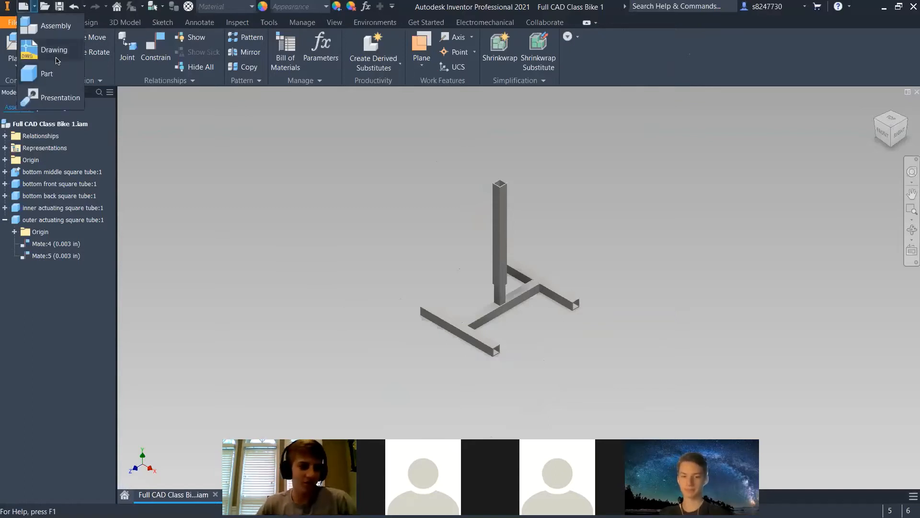
click(70, 75)
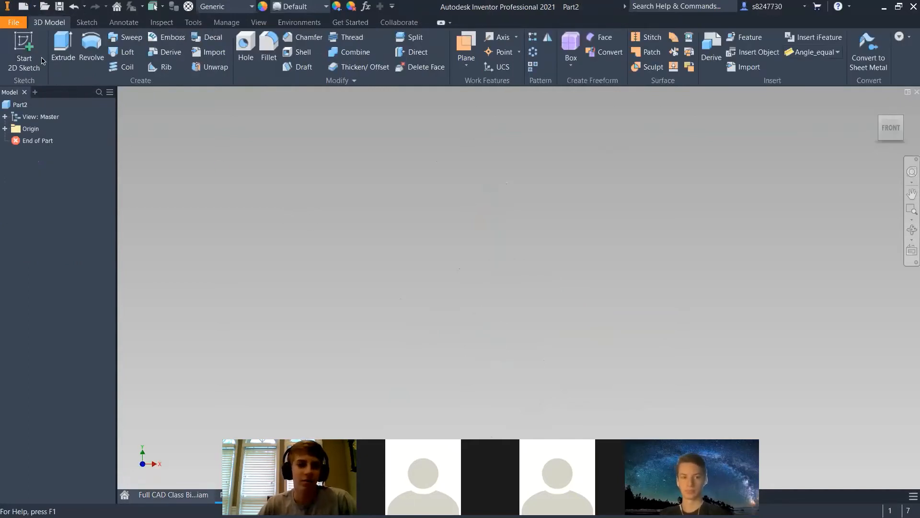
click(24, 48)
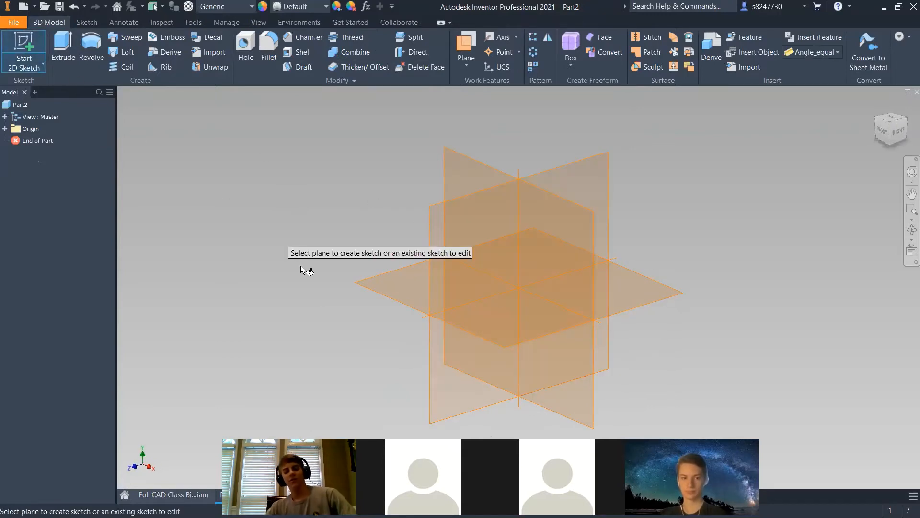
click(382, 291)
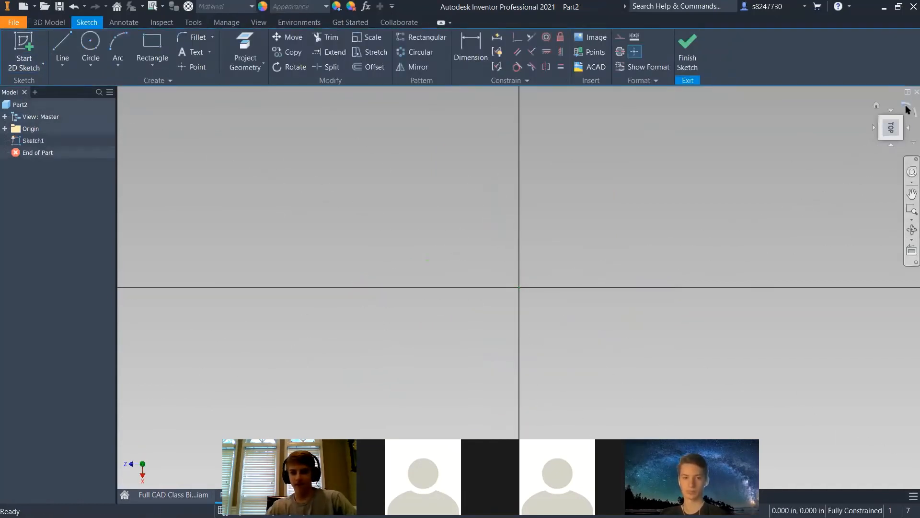
Draw a two-point rectangle starting at the origin, 8 in wide and 8 in high
click(152, 48)
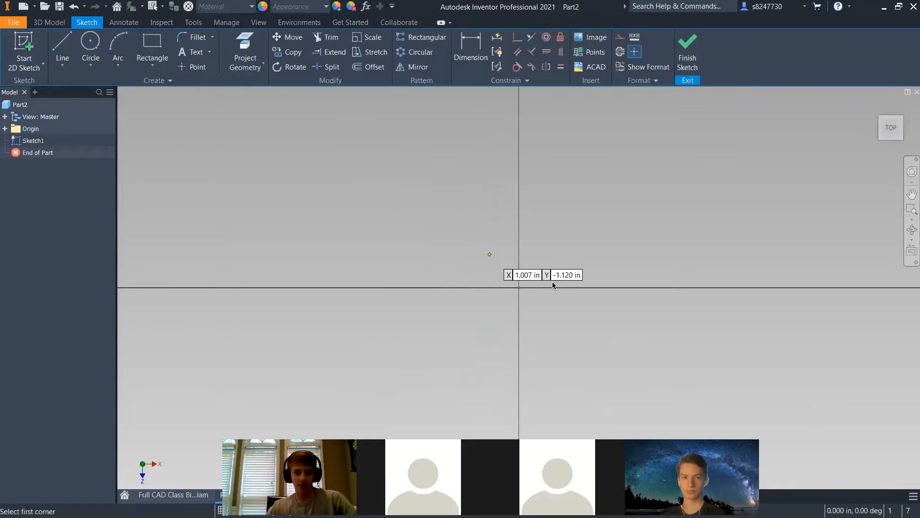
click(149, 50)
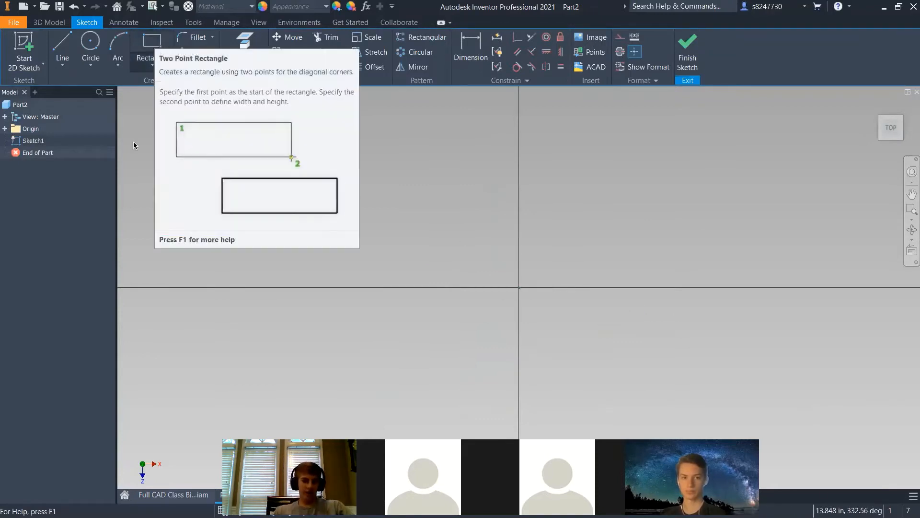
click(156, 45)
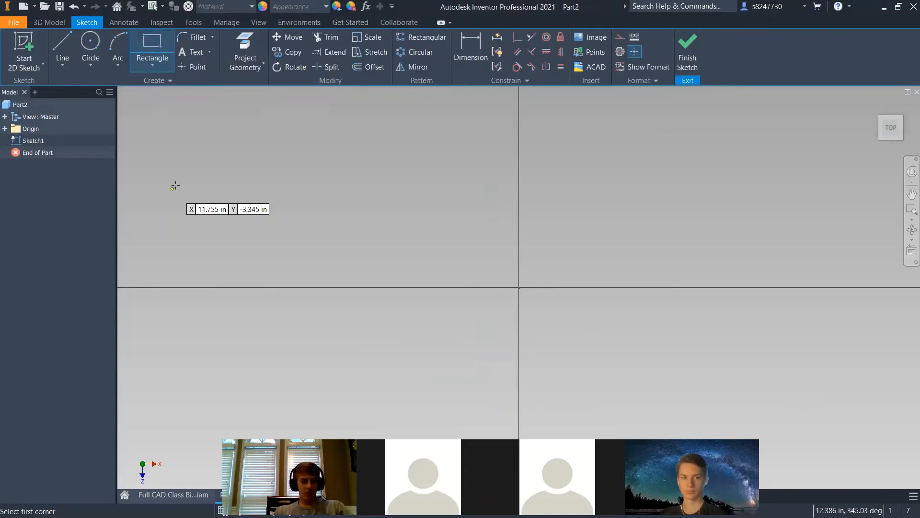
click(152, 70)
click(152, 71)
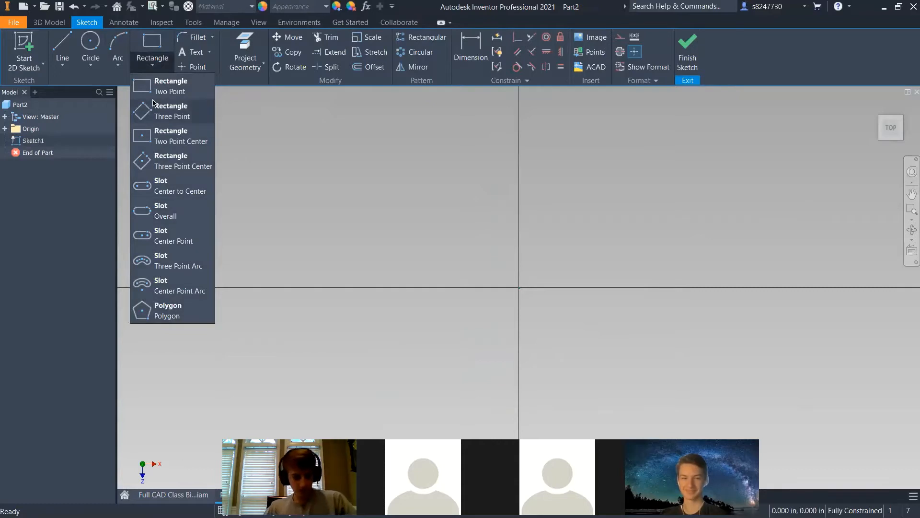
click(170, 86)
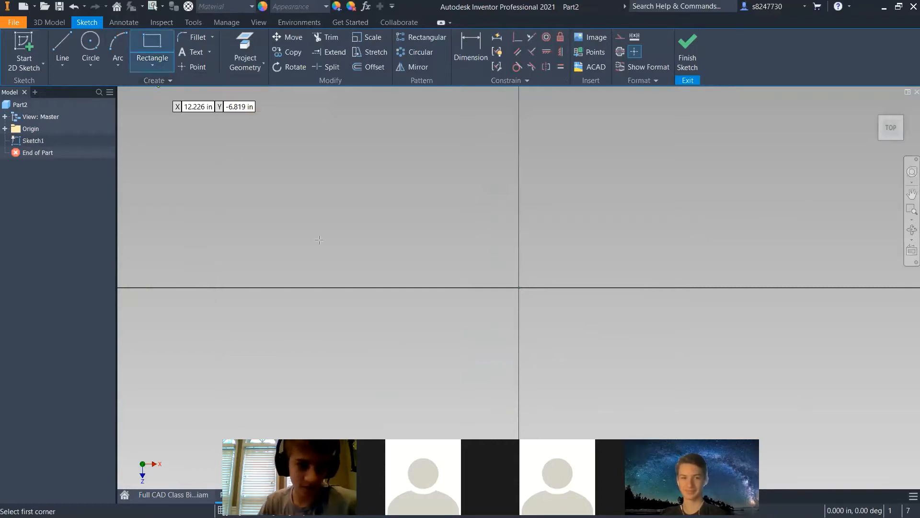
click(518, 283)
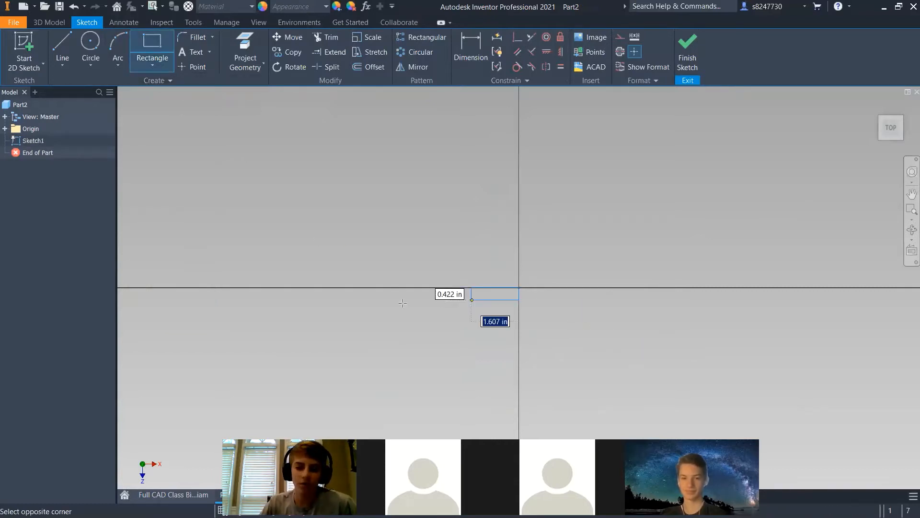
scroll(528, 239, down, 5)
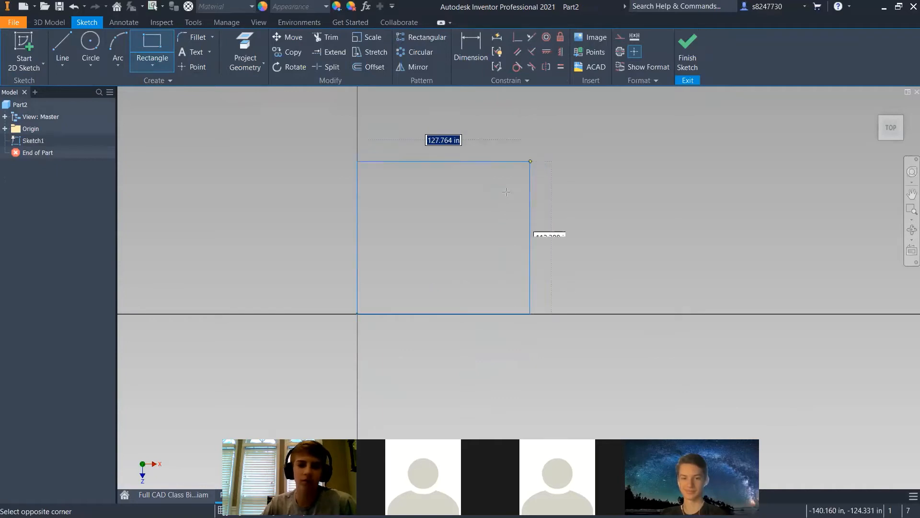
scroll(400, 266, up, 3)
scroll(370, 302, up, 4)
scroll(407, 257, down, 3)
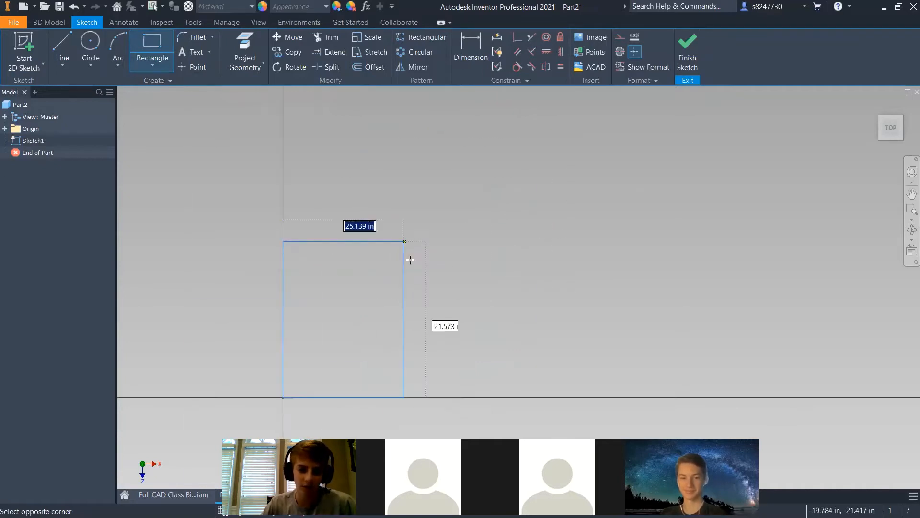
scroll(373, 308, up, 3)
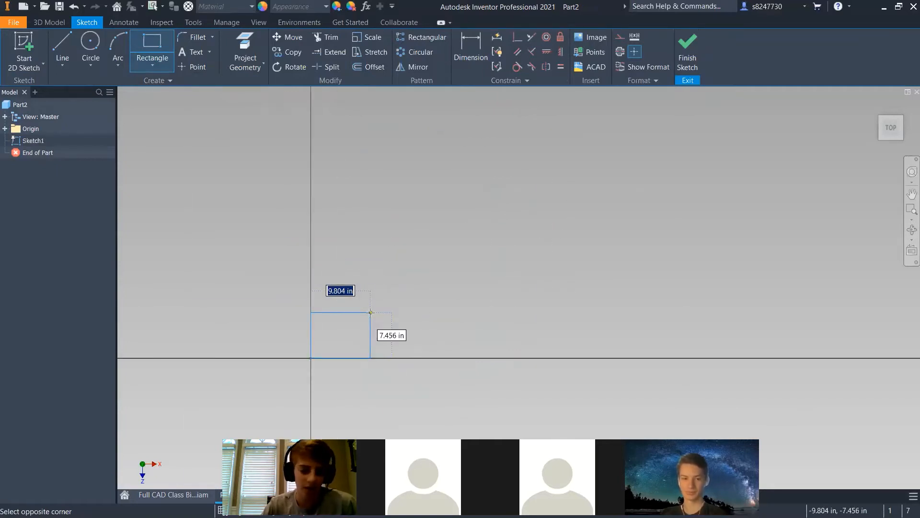
text(8)
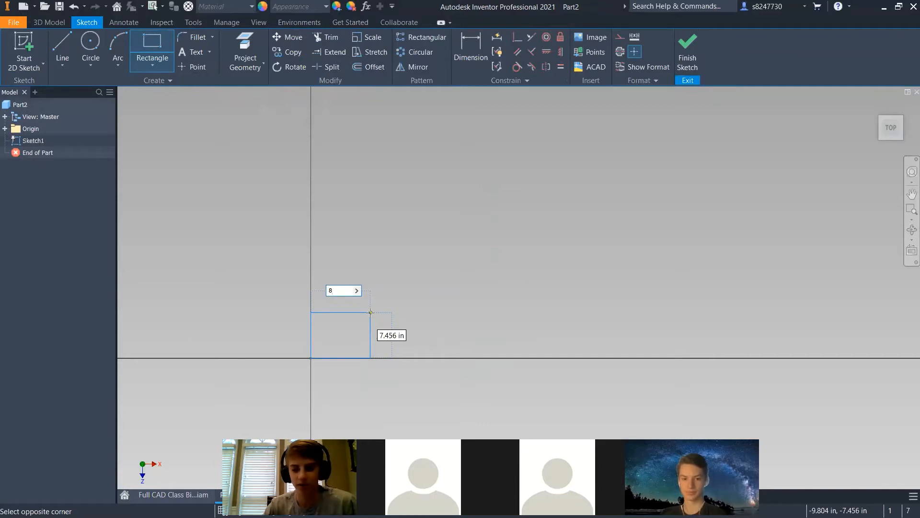
key(Tab)
text(8)
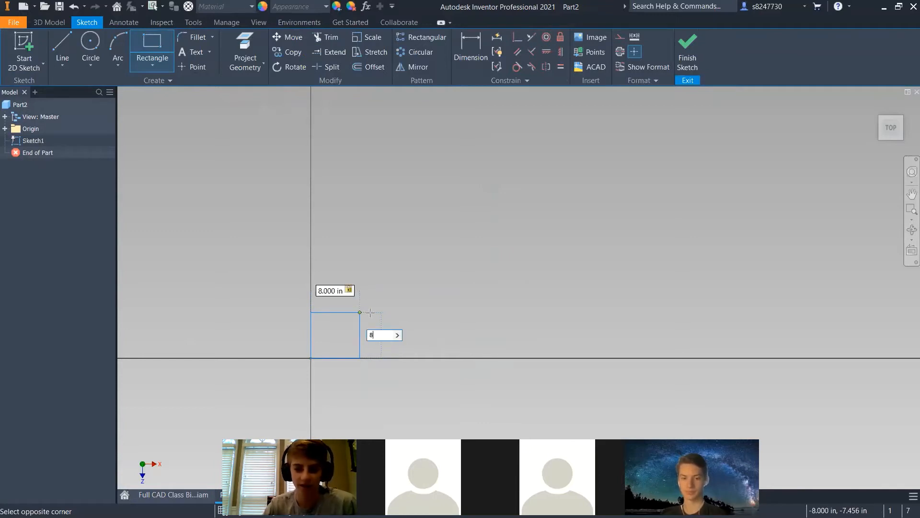
key(Return)
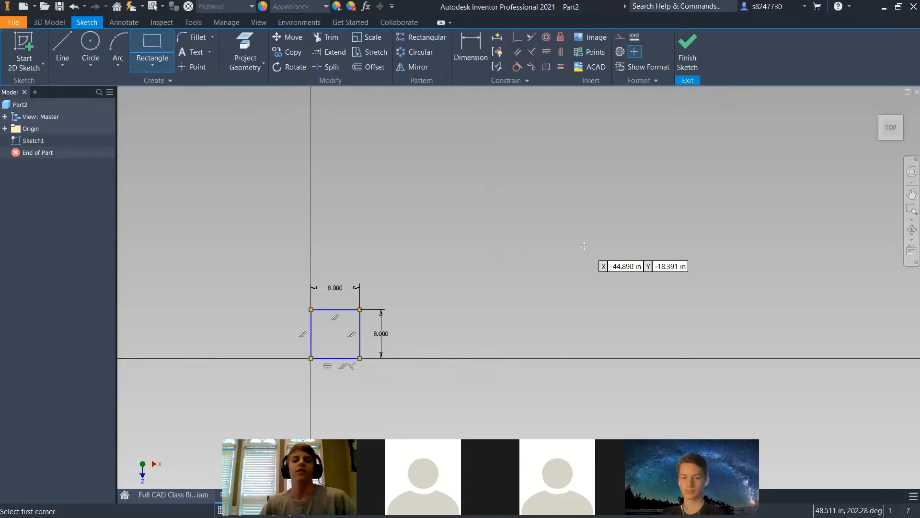
key(Escape)
Delete the rectangle's horizontal dimension and stretch its free vertical side outward to a width of about 15.3 in
scroll(304, 358, up, 3)
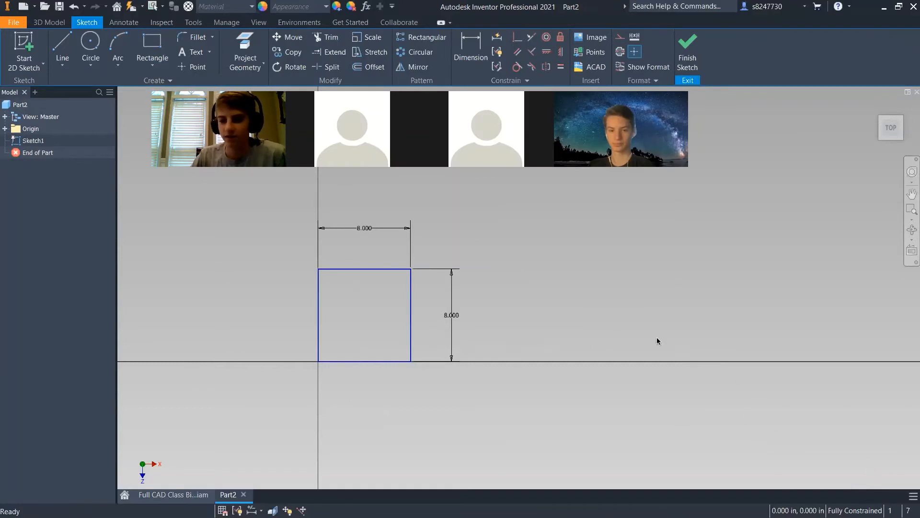
click(373, 228)
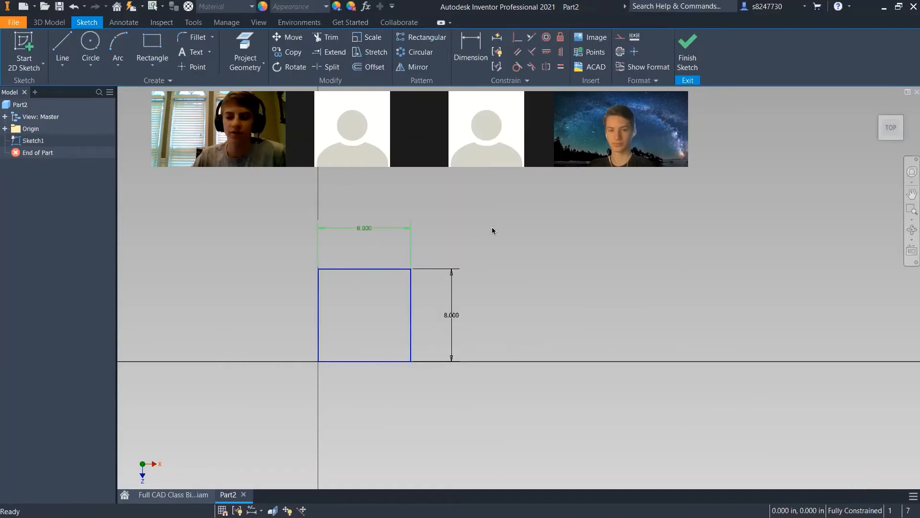
key(Delete)
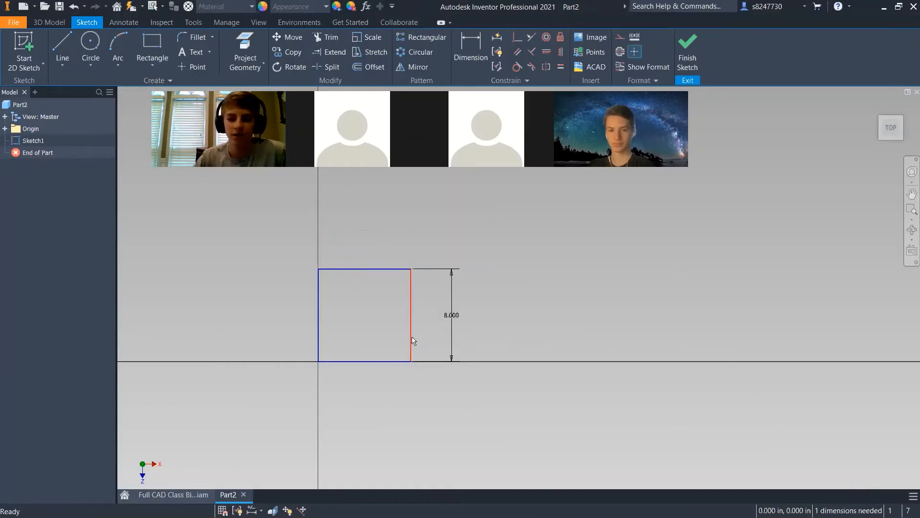
mouse_move(415, 317)
mouse_down()
mouse_move(667, 298)
mouse_move(497, 309)
mouse_up()
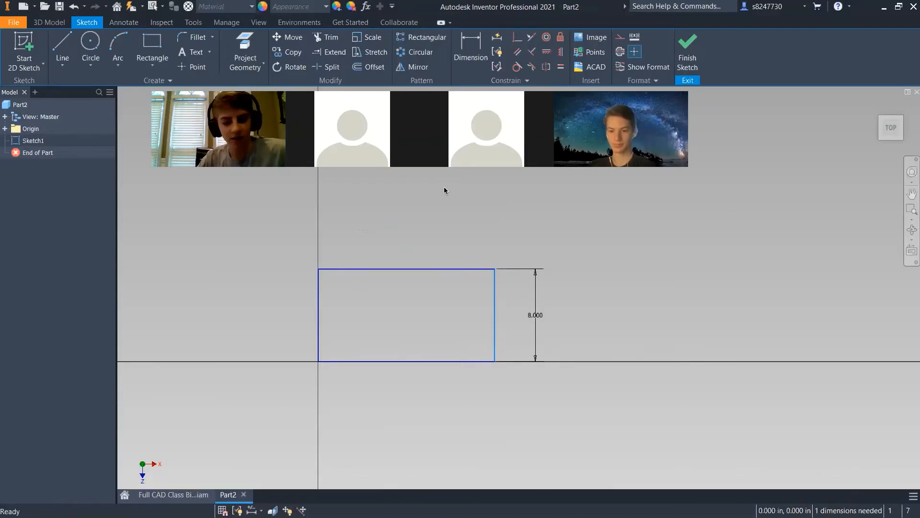
Dimension the rectangle's upper edge and set its width to 8 in
key(d)
click(446, 270)
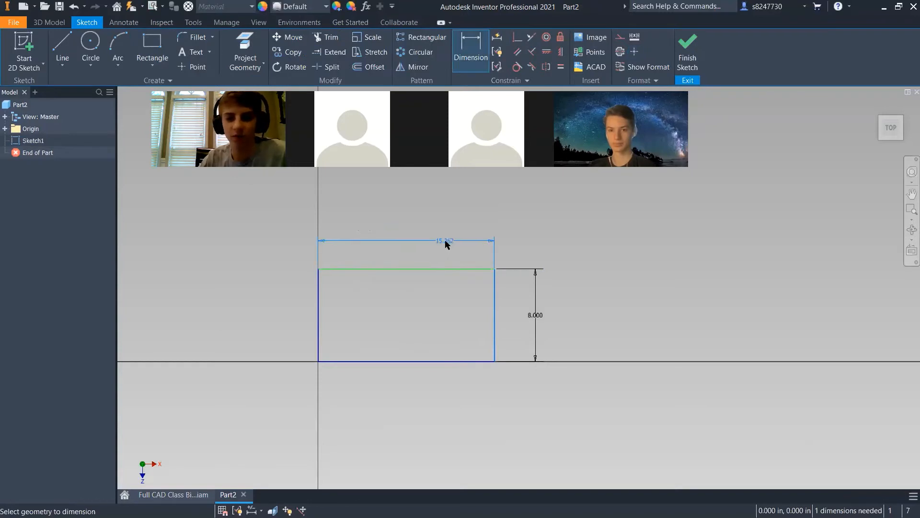
click(445, 243)
text(8)
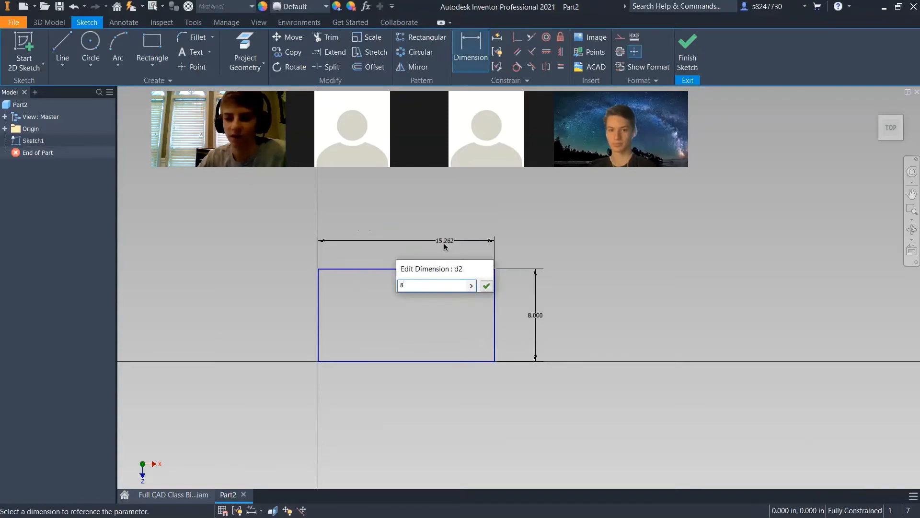
key(Return)
key(Escape)
Link the rectangle's width dimension to its height dimension by setting it to d1
scroll(329, 312, up, 2)
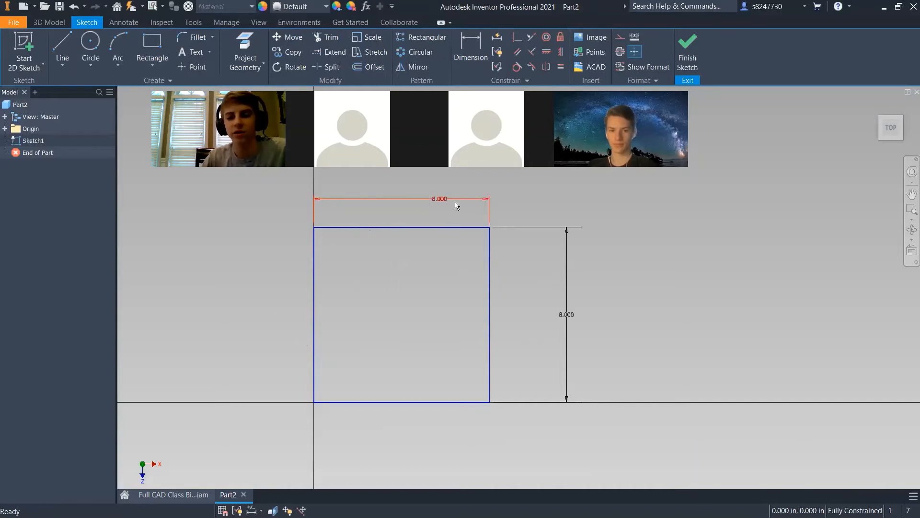
double_click(437, 199)
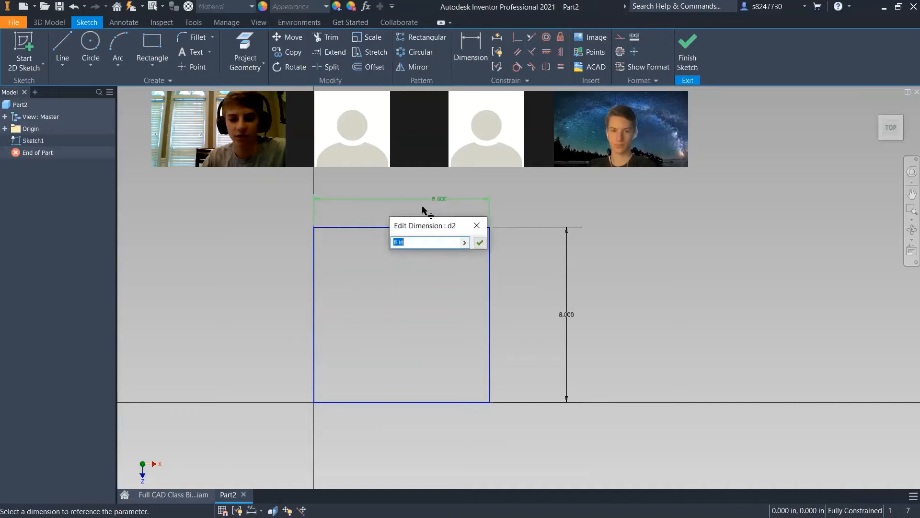
drag(436, 226, 421, 218)
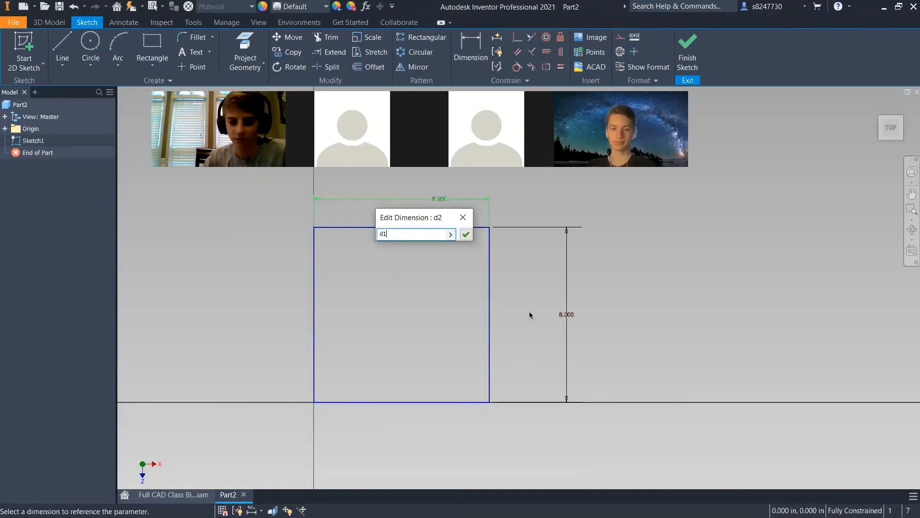
key(Return)
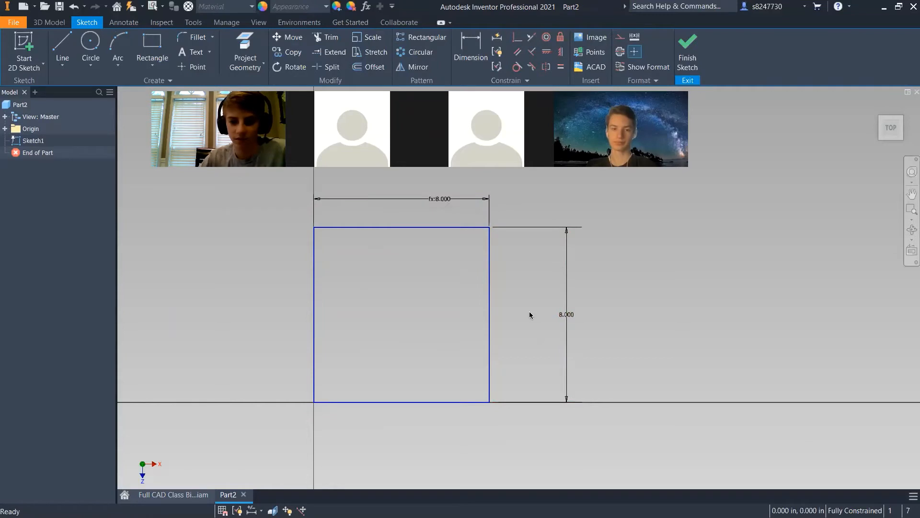
Set the rectangle's height dimension to 9 in
double_click(570, 316)
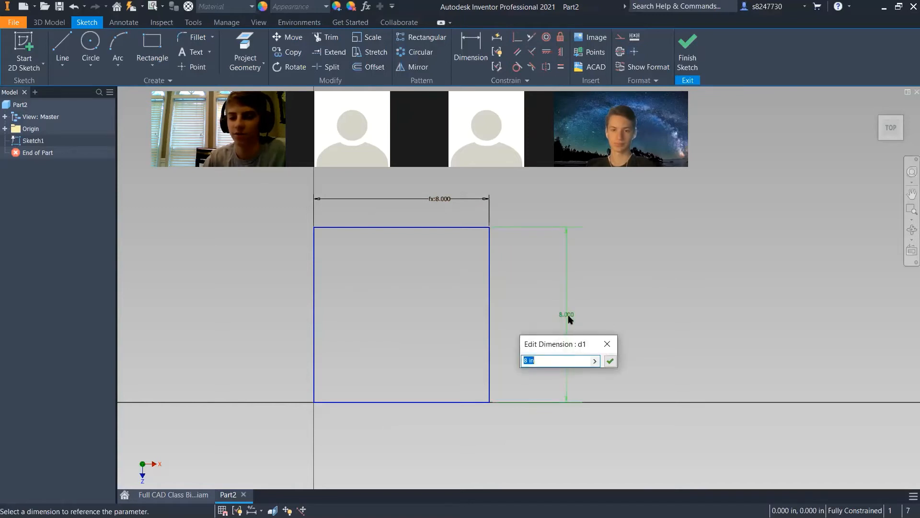
text(9)
key(Return)
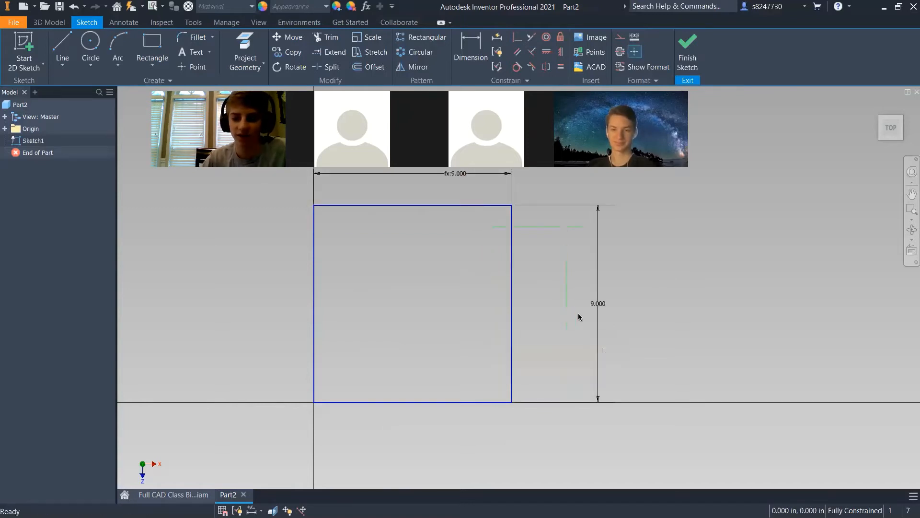
Set the square's height dimension to 8 in and finish the sketch
double_click(597, 303)
text(8)
key(Return)
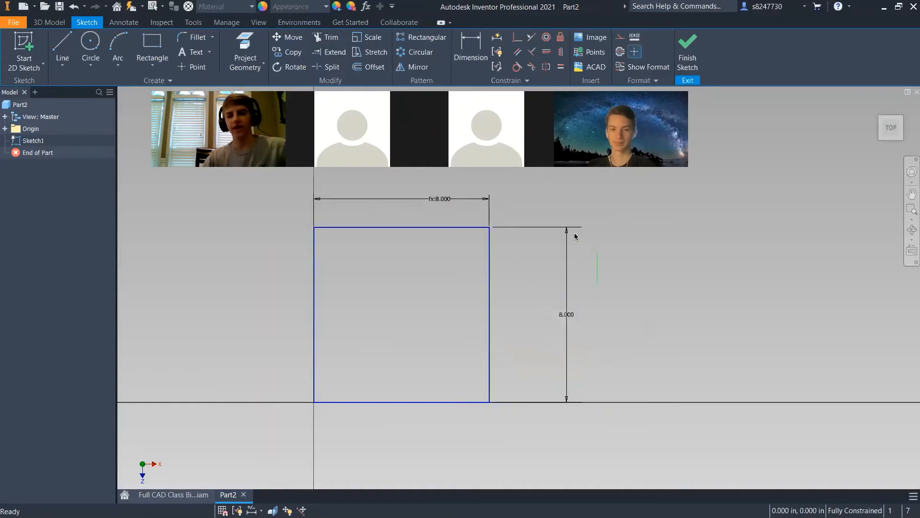
click(688, 52)
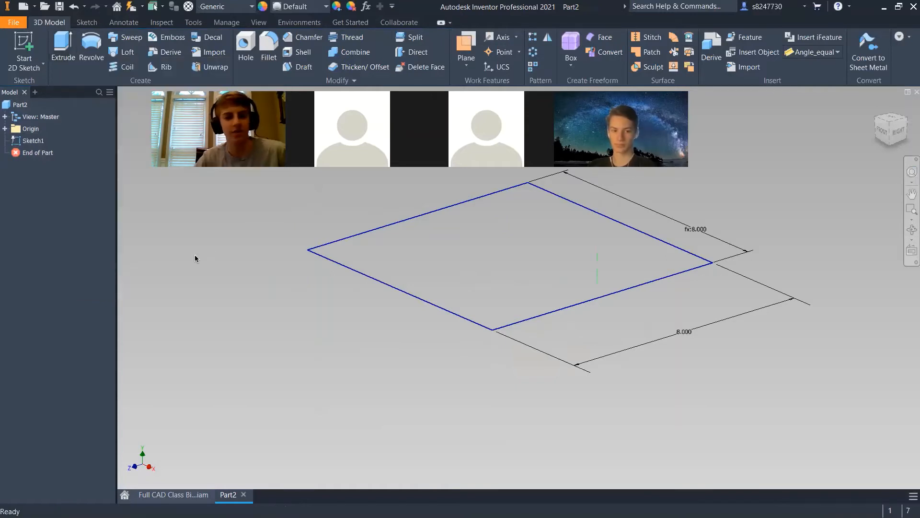
Set up an extrusion of the square profile with a distance of 0.125 in
key(e)
scroll(320, 335, down, 2)
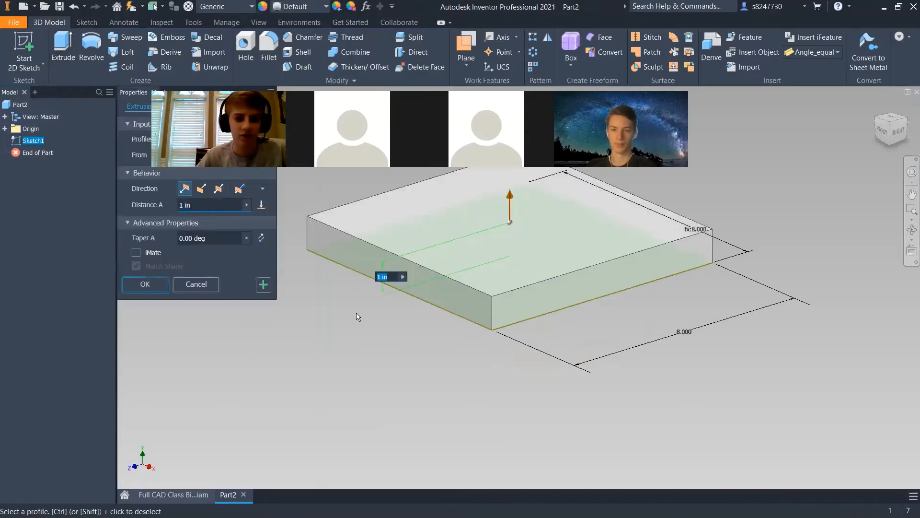
drag(215, 206, 169, 207)
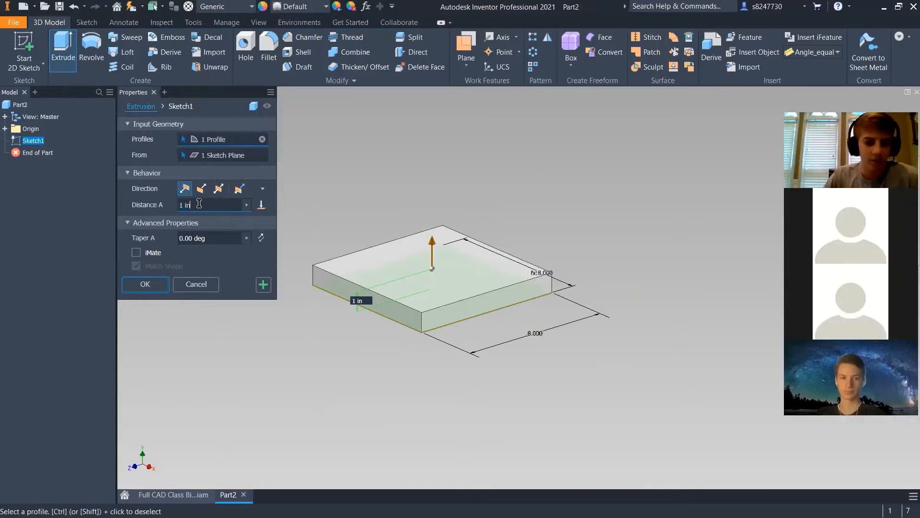
key(BackSpace)
text(.12)
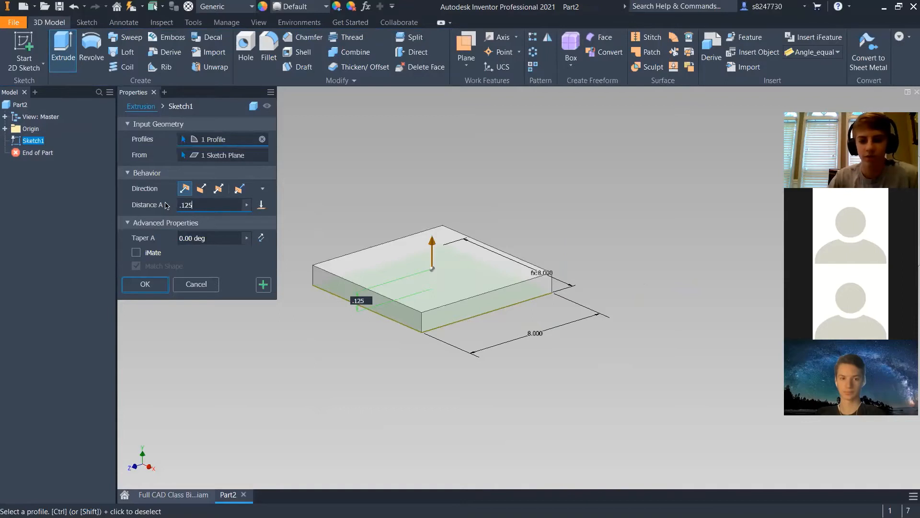
text(5)
scroll(325, 285, down, 3)
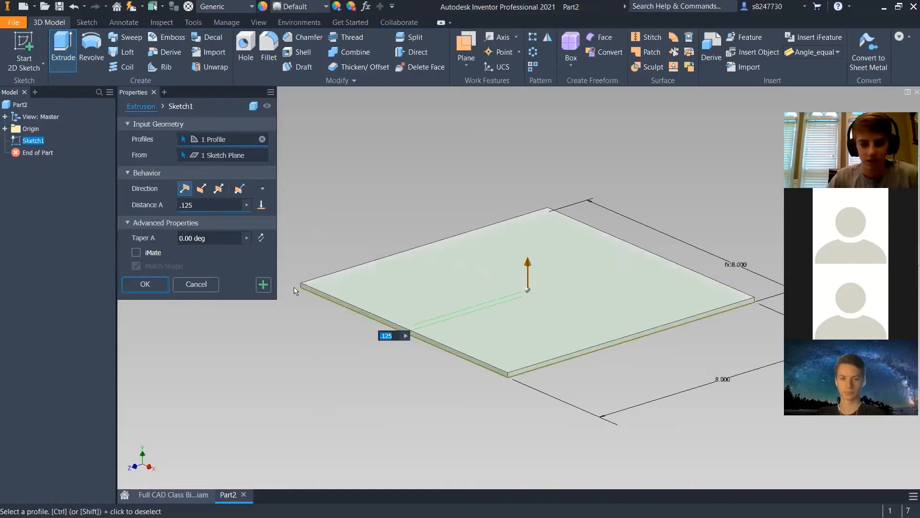
Set the extrusion distance to 0.25 in and create the solid plate
drag(210, 205, 157, 206)
text(.)
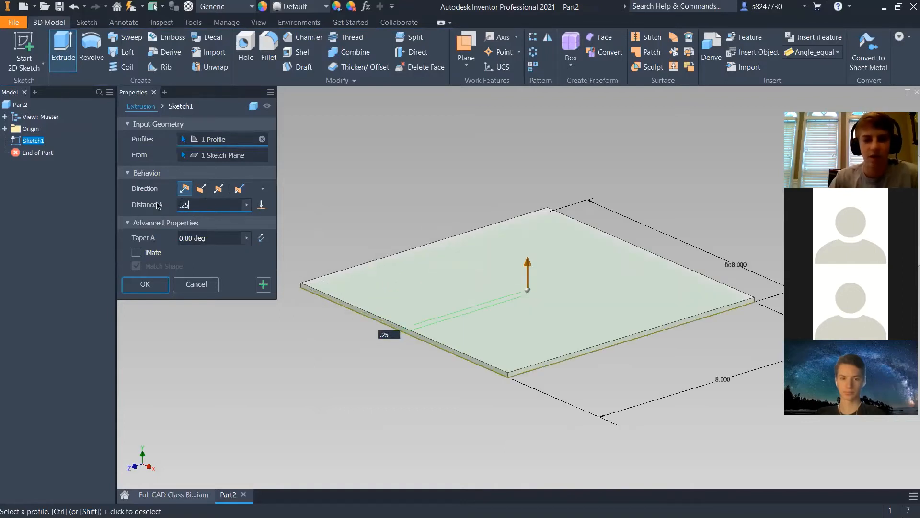
text(25)
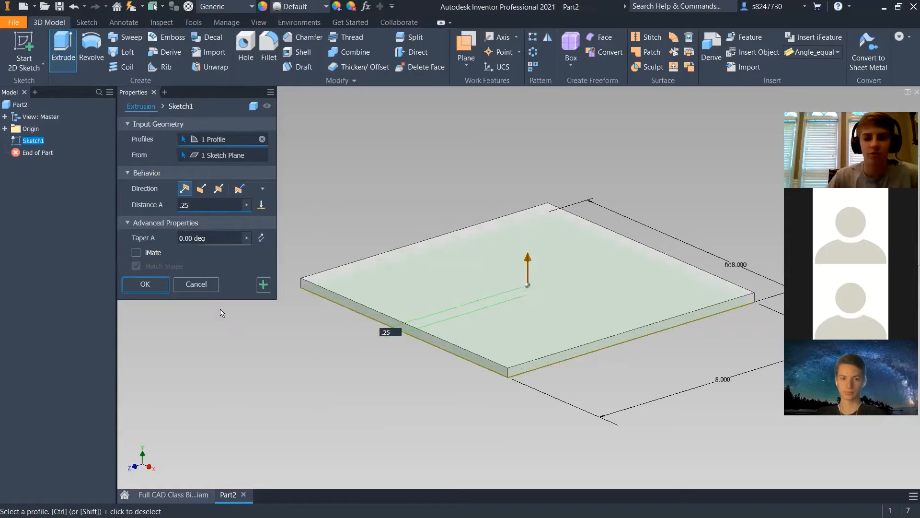
click(144, 284)
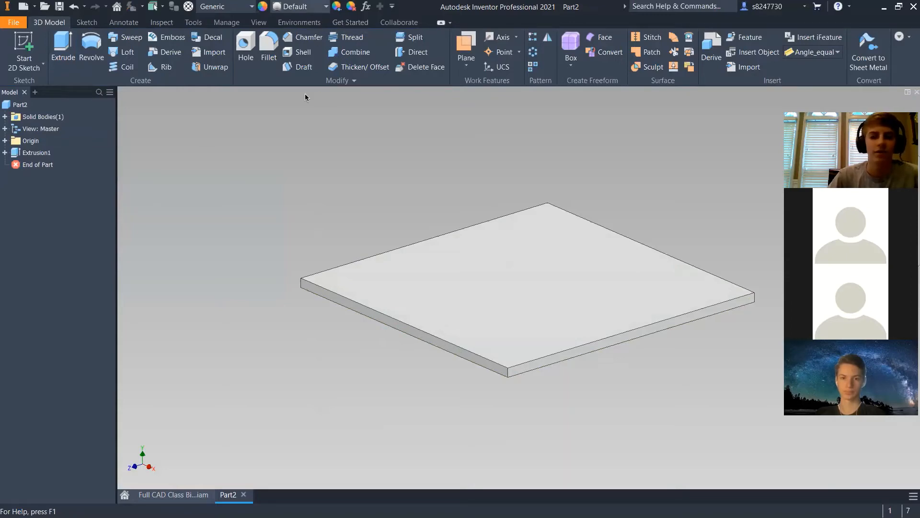
Apply the White Oak appearance from the Inventor Material Library to the part
click(297, 7)
scroll(323, 214, down, 15)
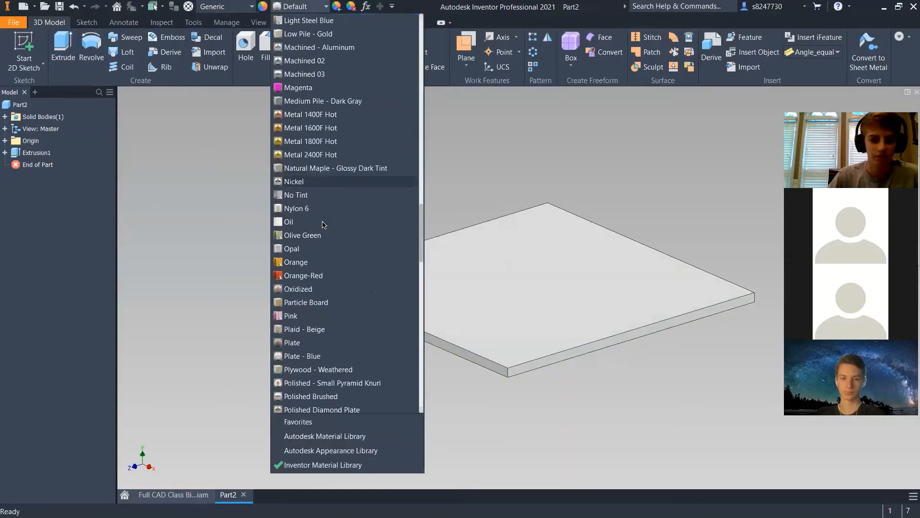
scroll(323, 224, down, 20)
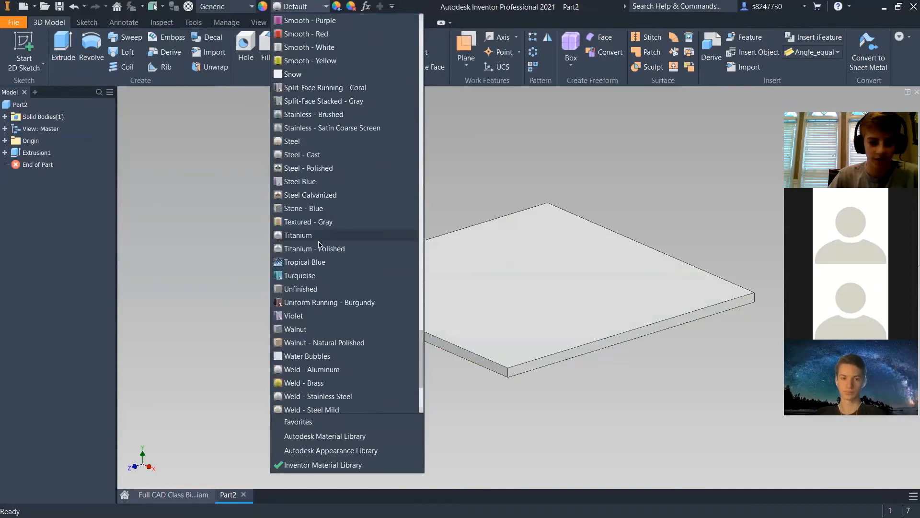
scroll(325, 288, down, 4)
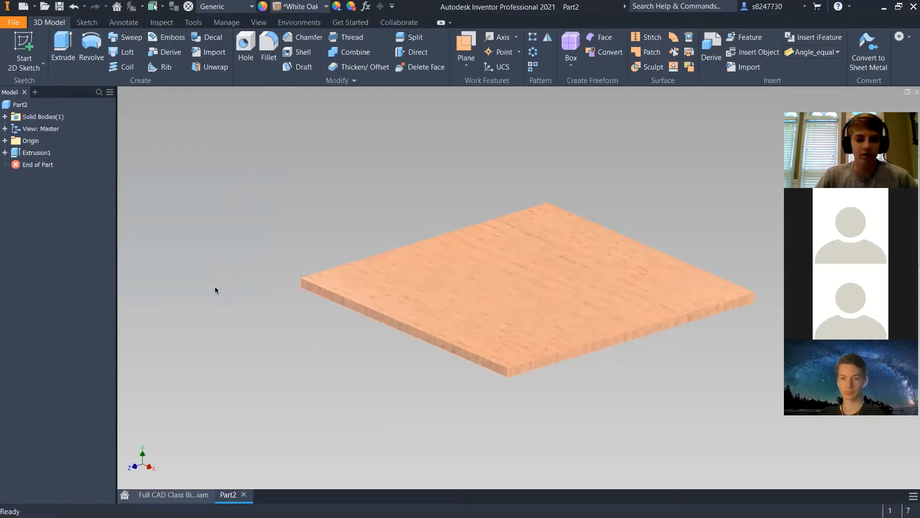
shift+middle_drag(215, 286, 231, 203)
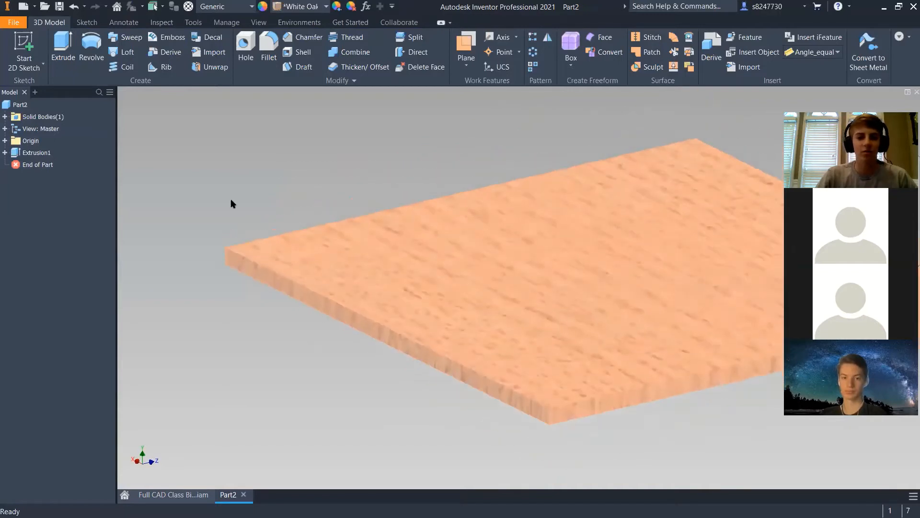
scroll(230, 201, down, 4)
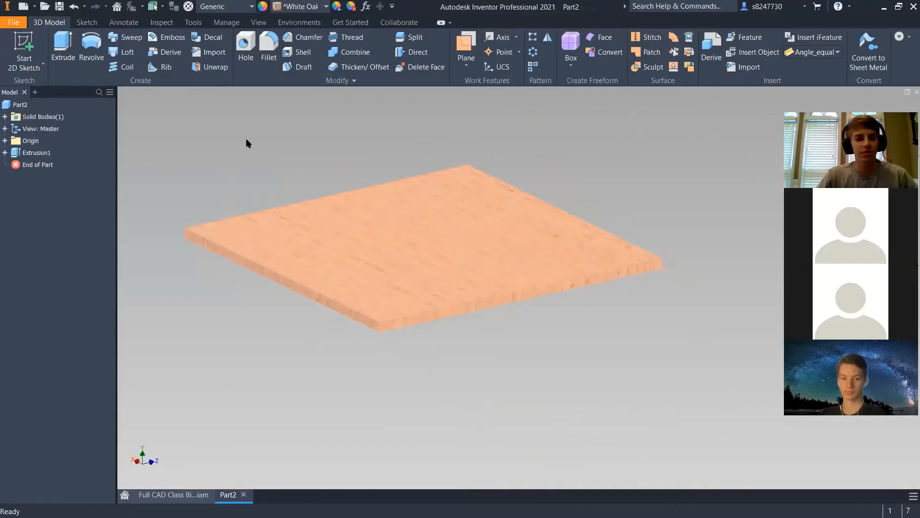
click(262, 50)
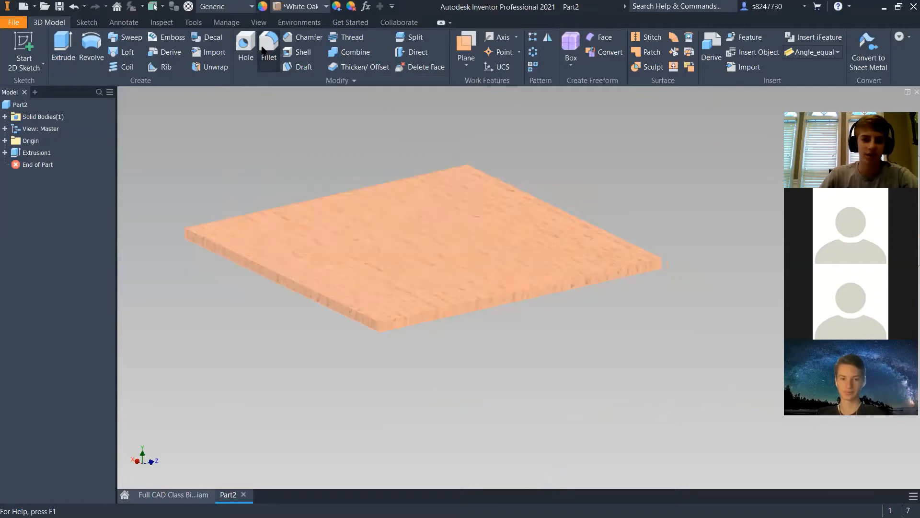
drag(256, 55, 240, 45)
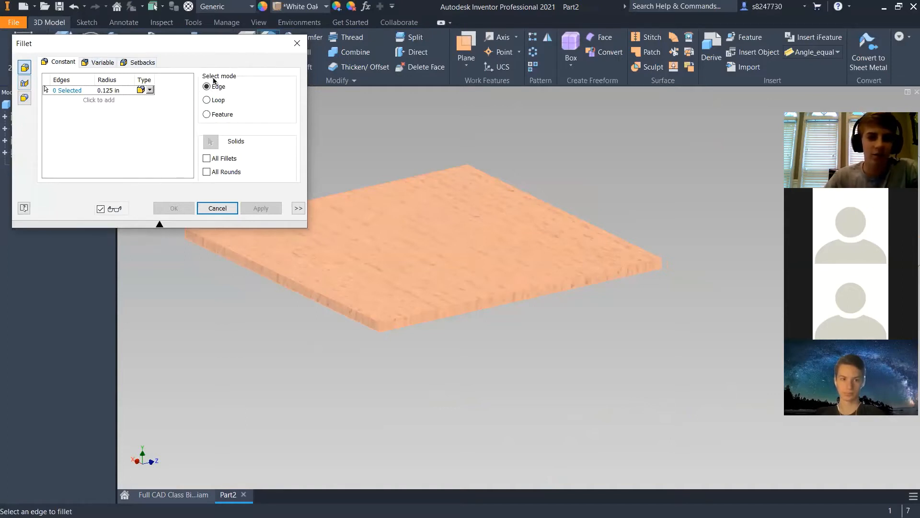
click(339, 305)
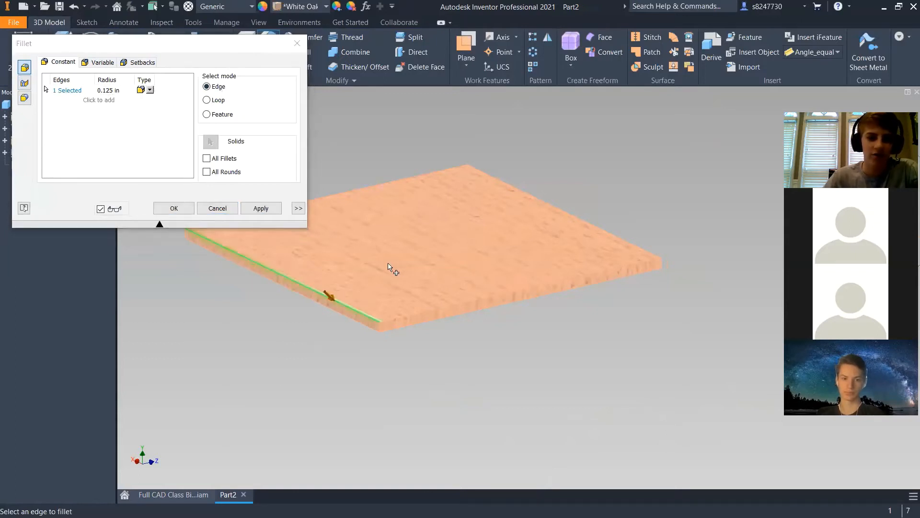
click(207, 100)
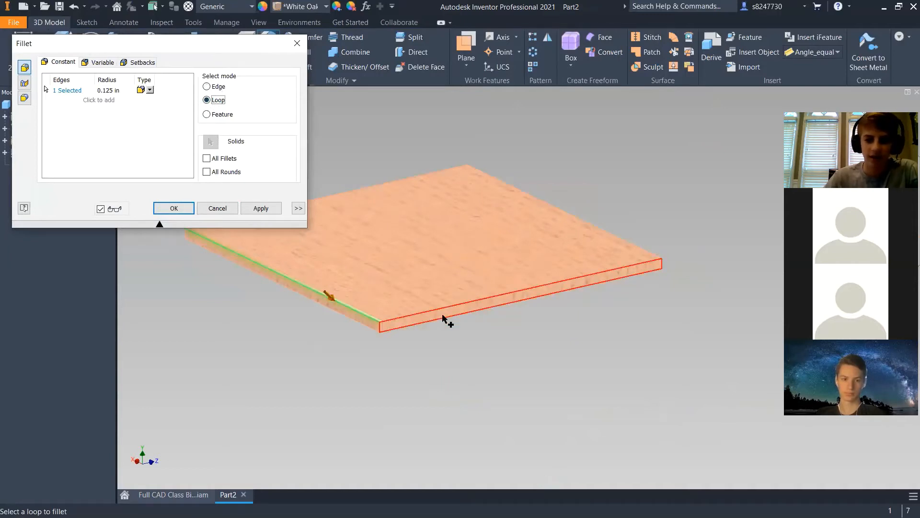
click(458, 330)
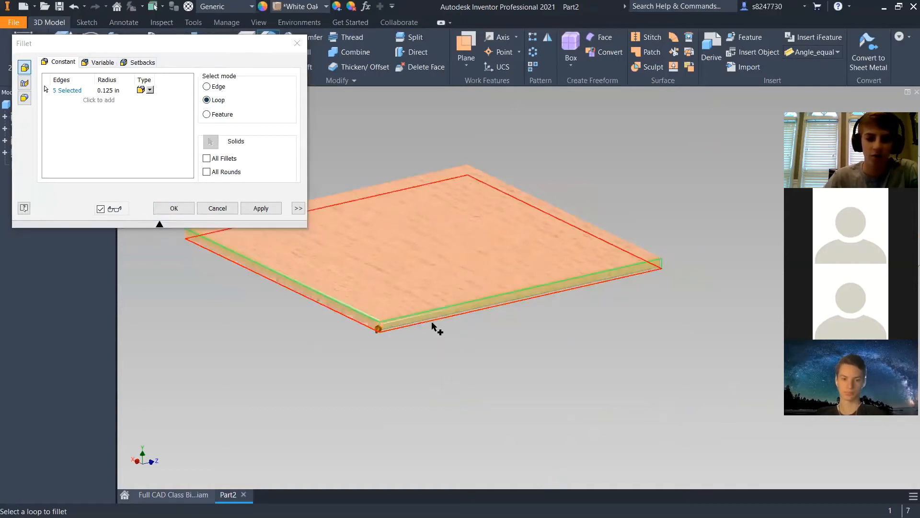
click(217, 208)
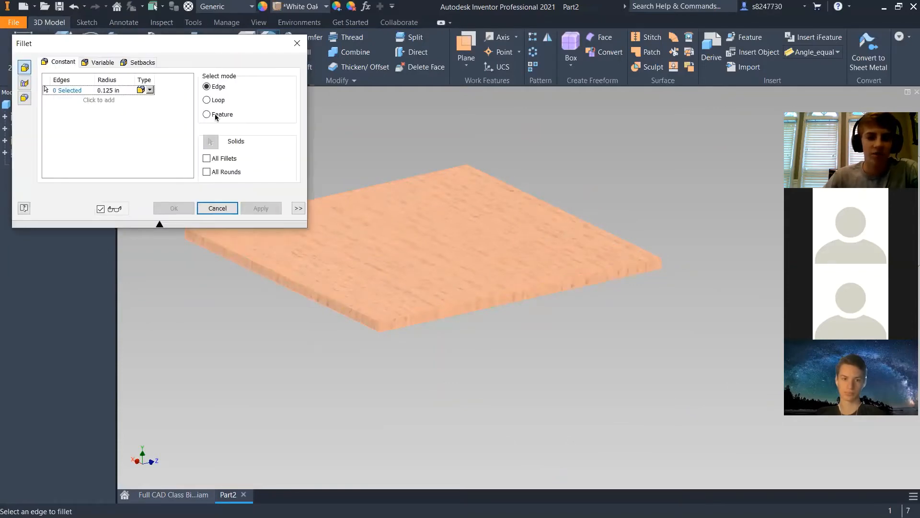
Fillet all edges of the plate with a 0.125 in radius, selecting the whole extrusion in Feature mode
click(216, 115)
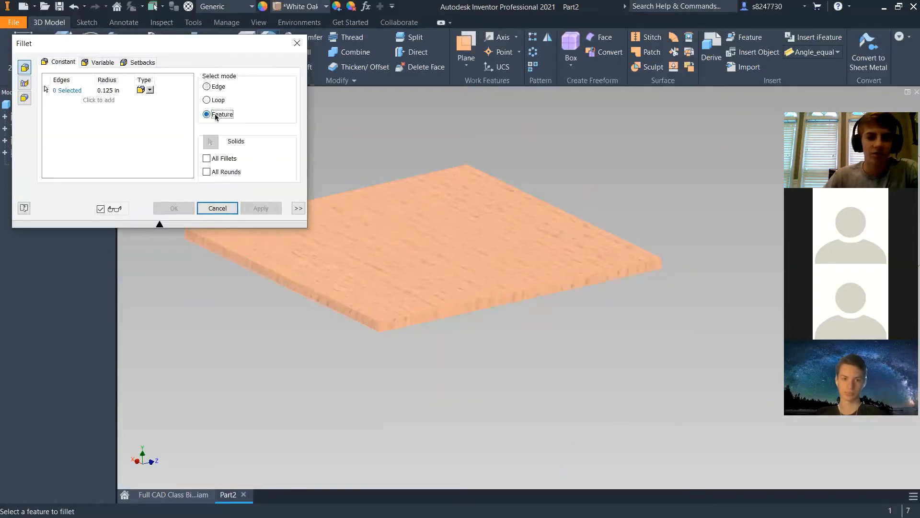
click(411, 247)
click(257, 207)
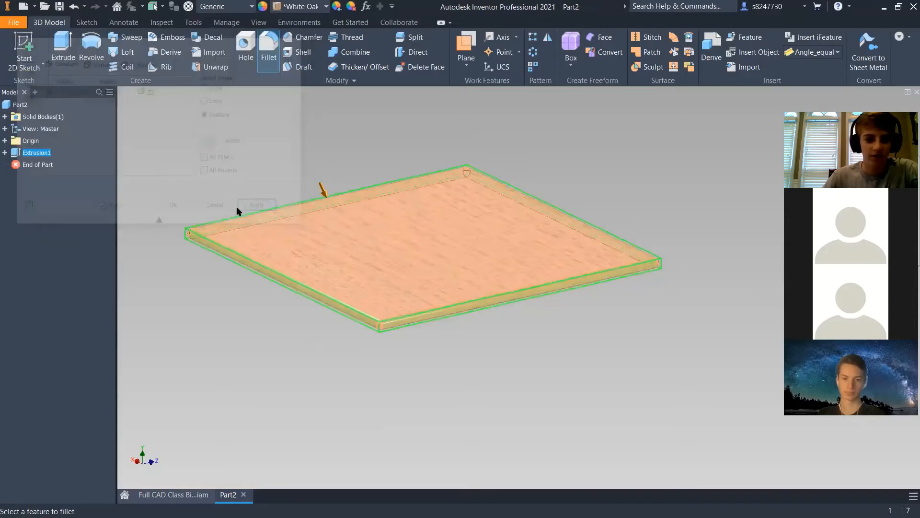
click(214, 205)
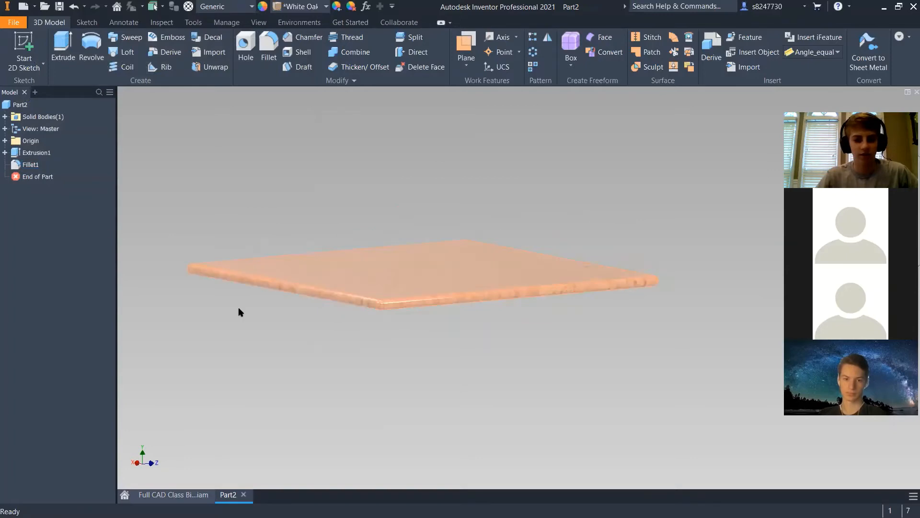
Edit the plate's edge fillet and set its radius to 0.0625 in
double_click(431, 222)
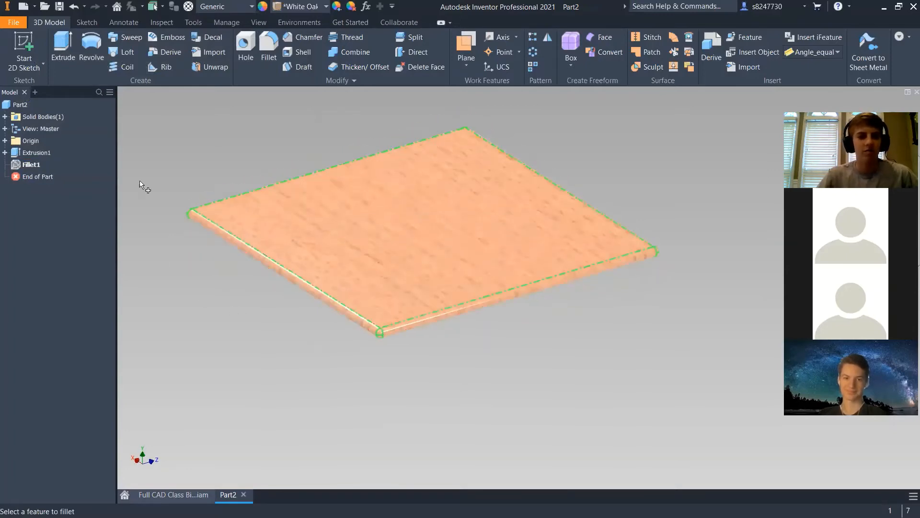
click(216, 208)
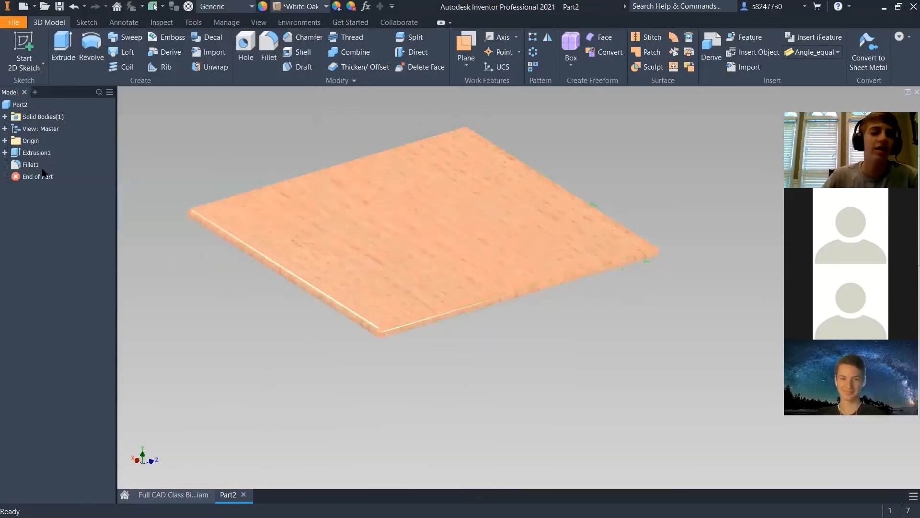
double_click(17, 165)
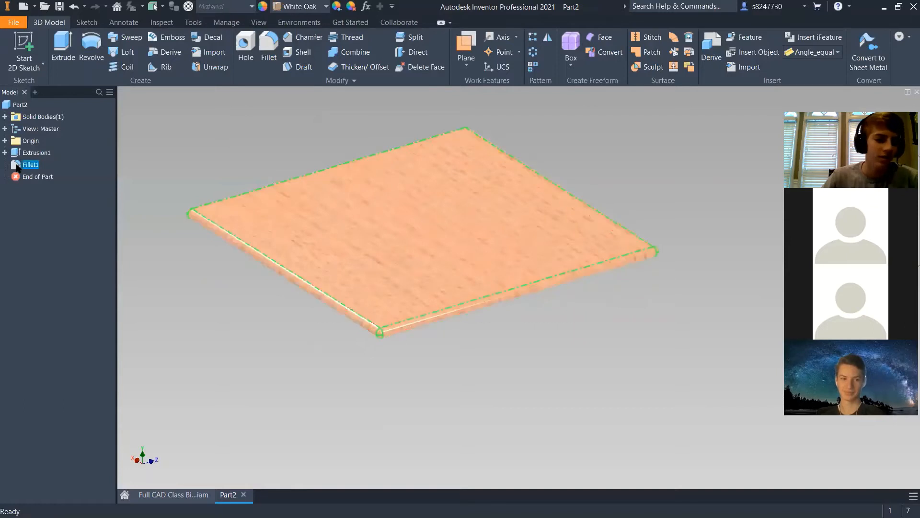
click(111, 91)
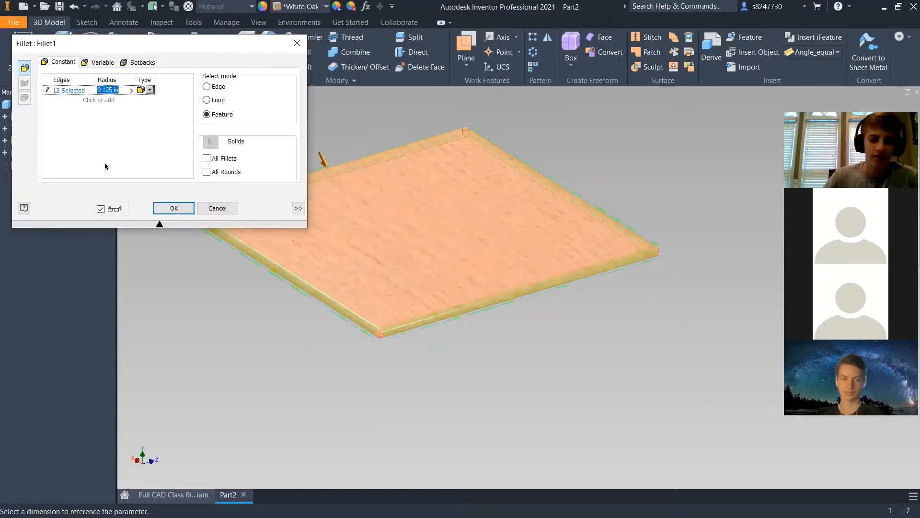
text(0625)
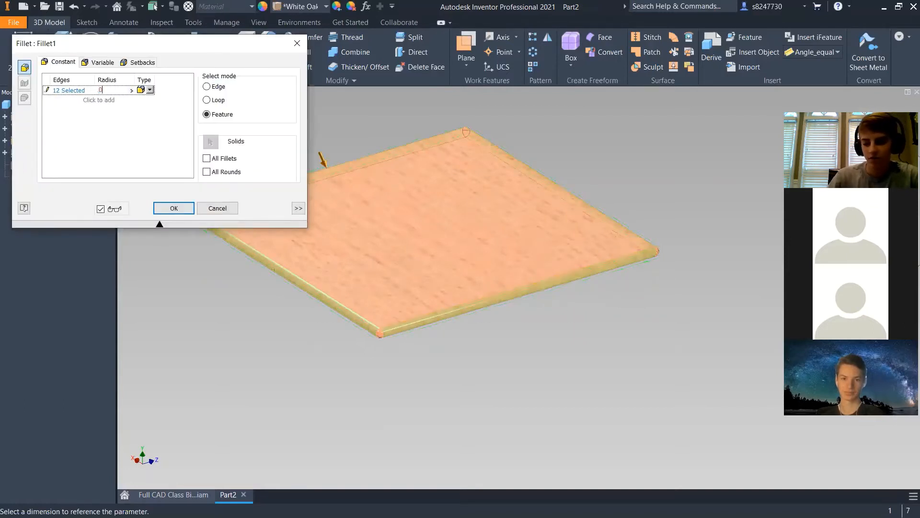
click(175, 208)
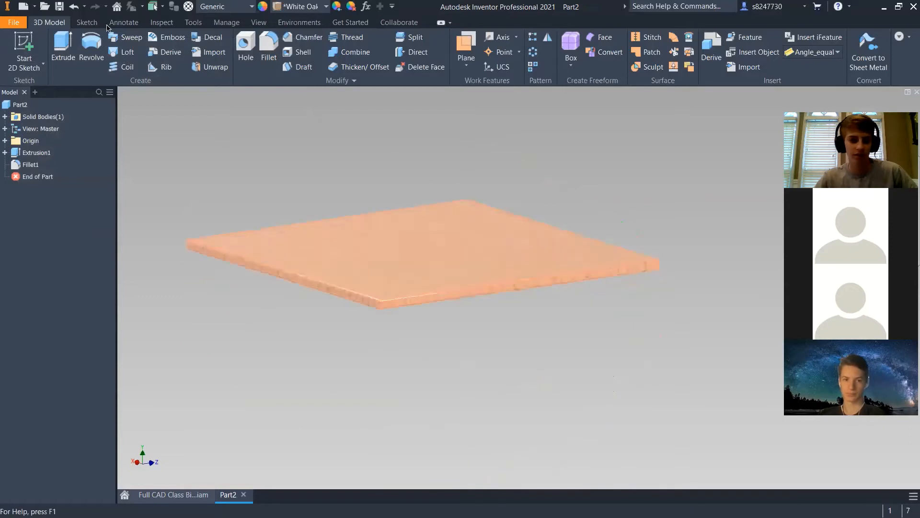
Save the plate part as Top Wood in the CAD Class Bike Stand 1 folder under GrabCAD's 2020 Outreach
click(59, 6)
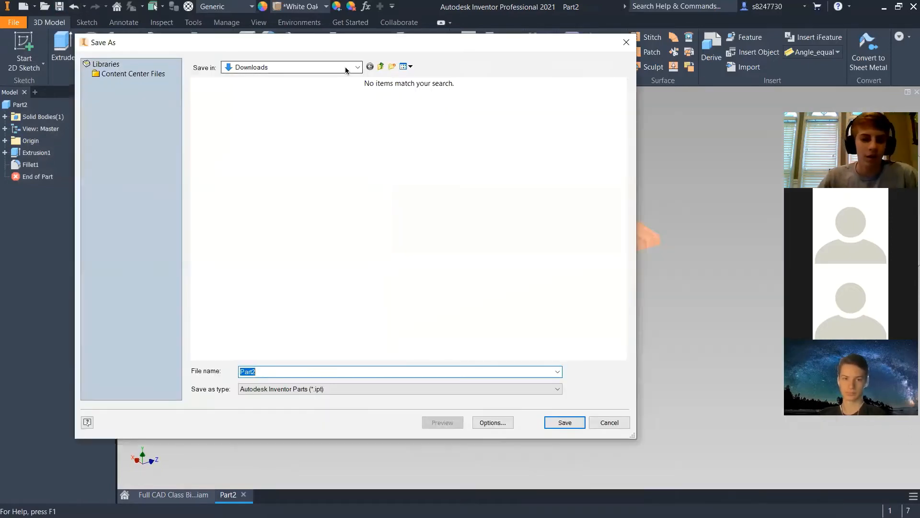
click(345, 68)
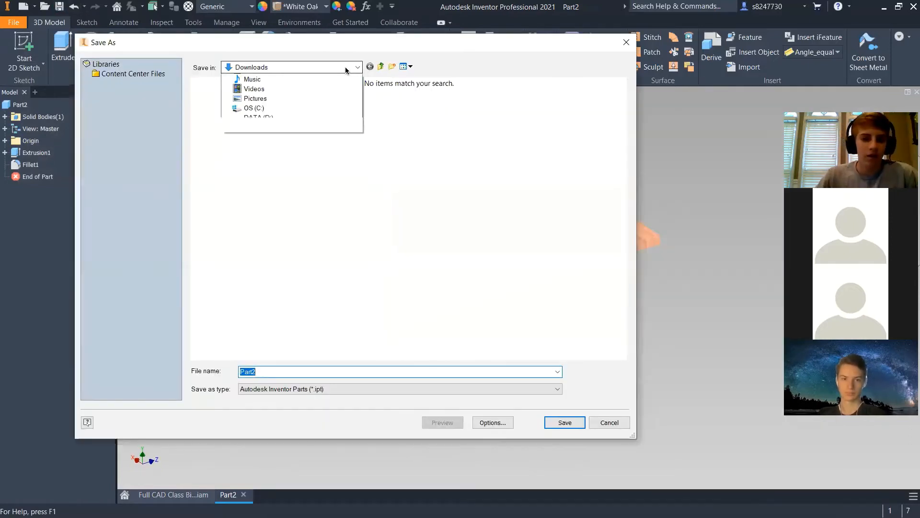
click(282, 218)
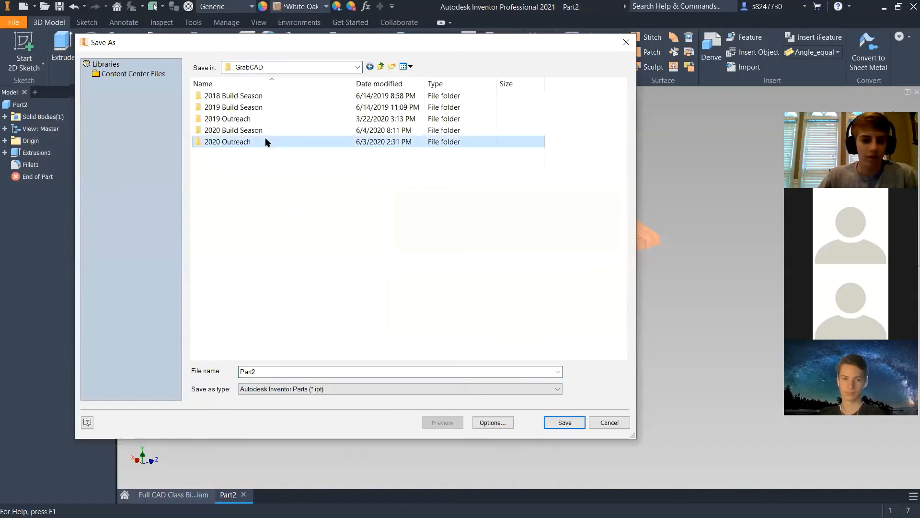
double_click(268, 142)
double_click(282, 98)
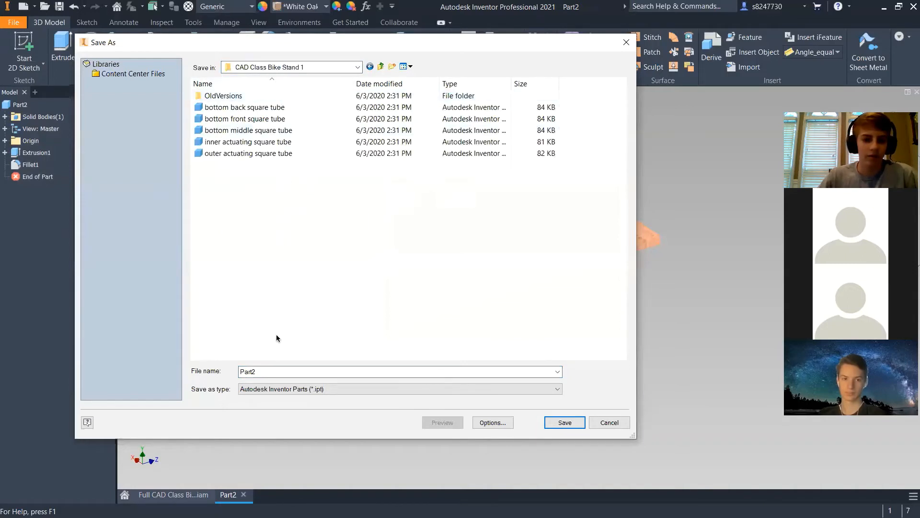
click(279, 371)
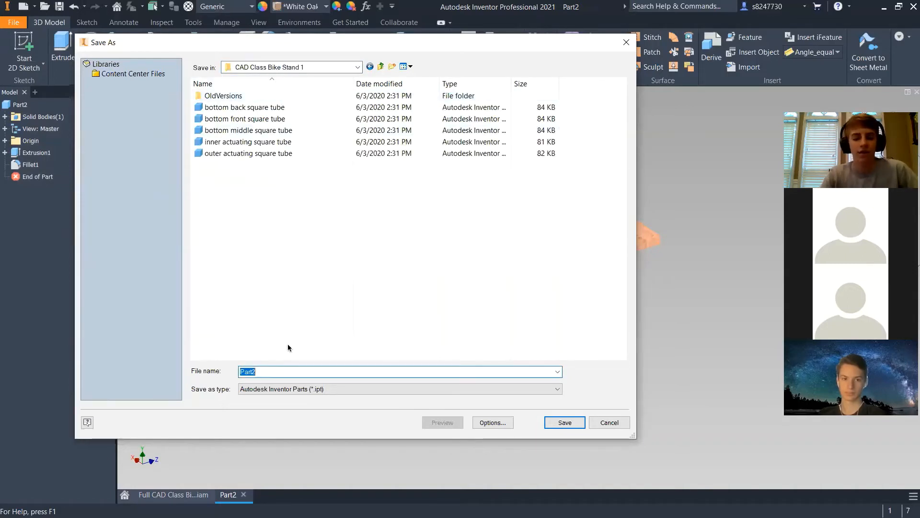
text(Top Wood)
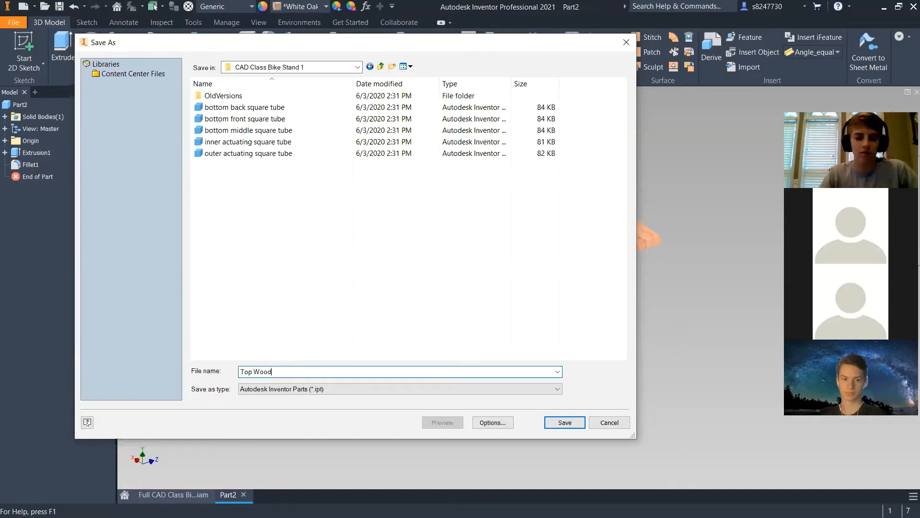
key(Return)
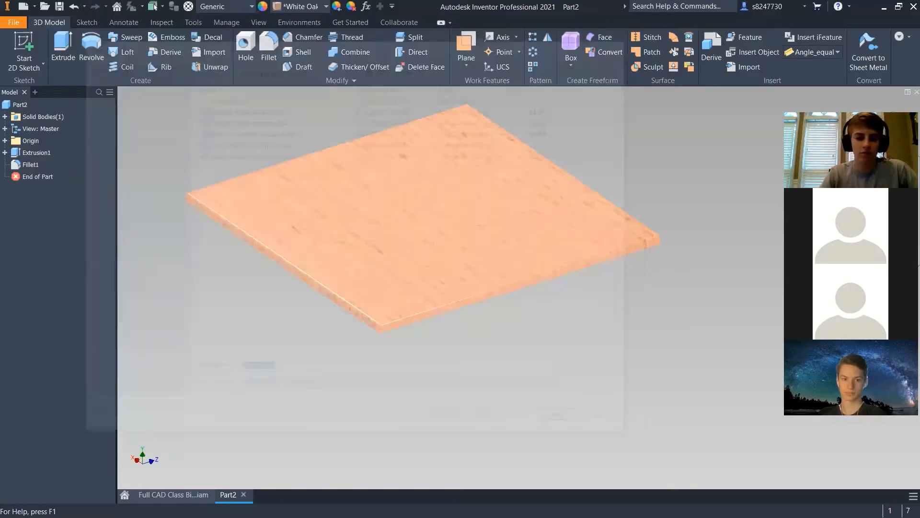
Switch to the Full CAD Class Bike 1 assembly and place one Top Wood component from the CAD Class Bike Stand 1 folder
click(169, 496)
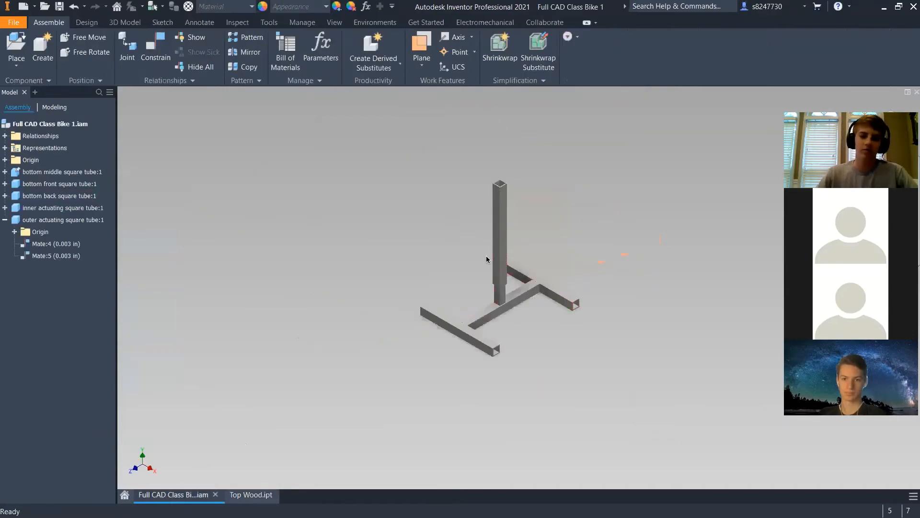
click(16, 46)
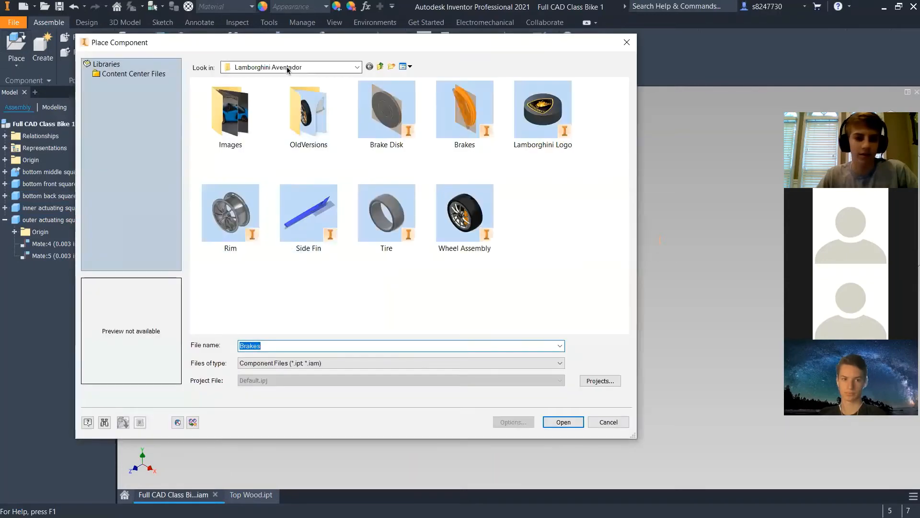
click(316, 67)
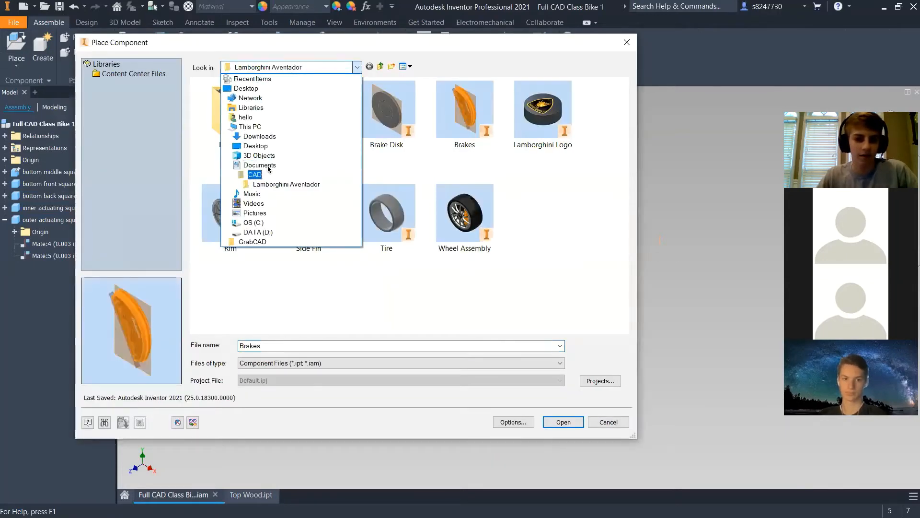
click(268, 232)
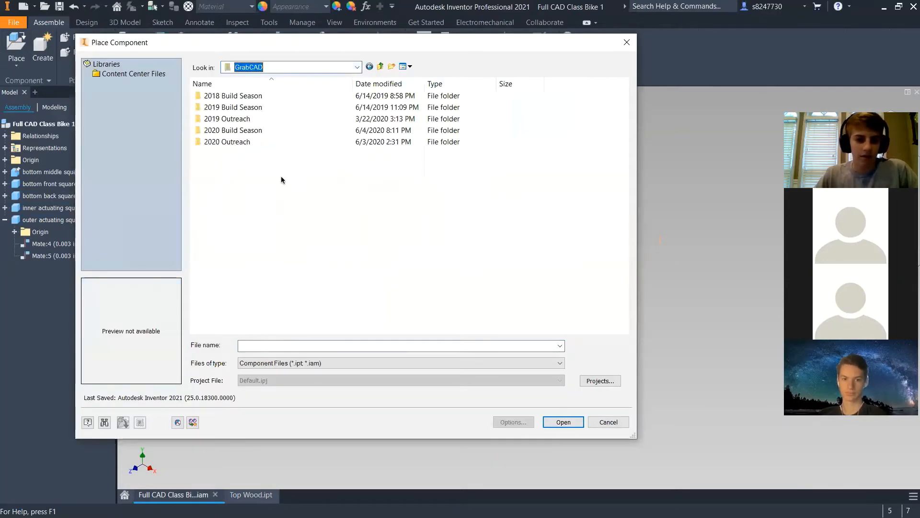
double_click(259, 136)
double_click(262, 97)
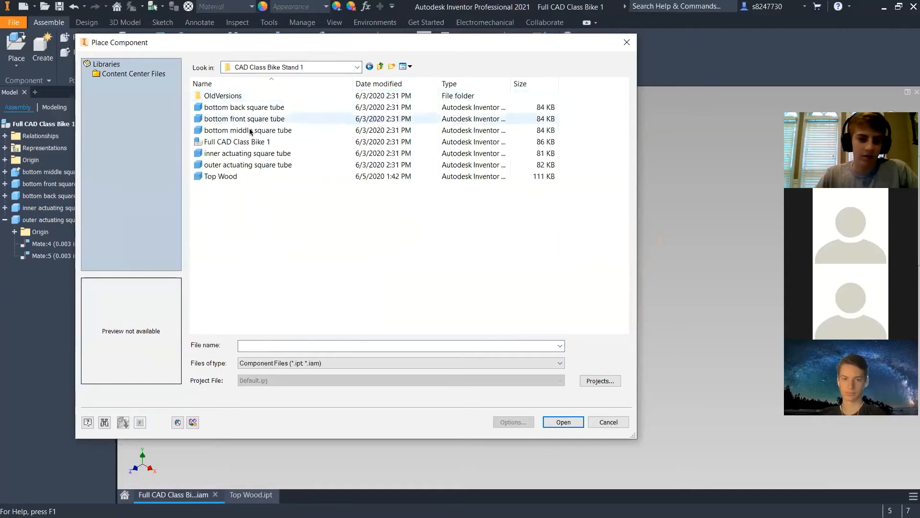
click(244, 176)
double_click(245, 177)
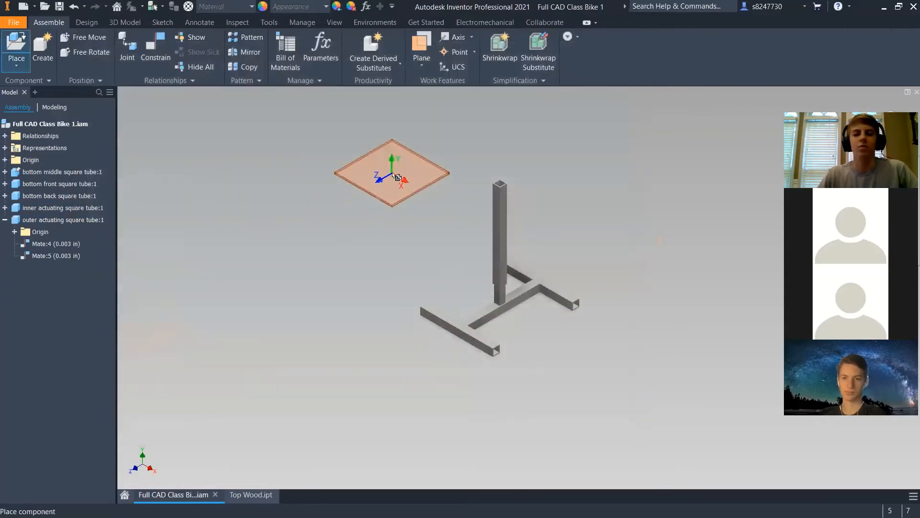
click(393, 176)
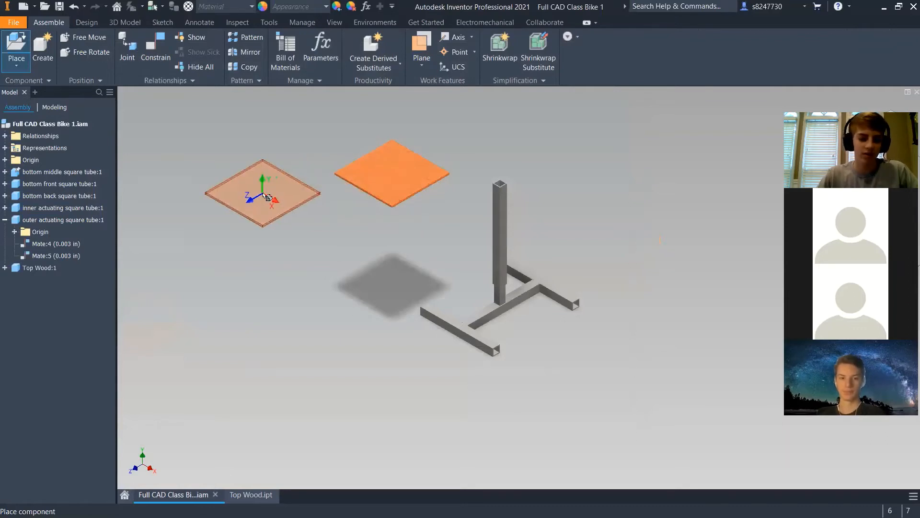
key(Escape)
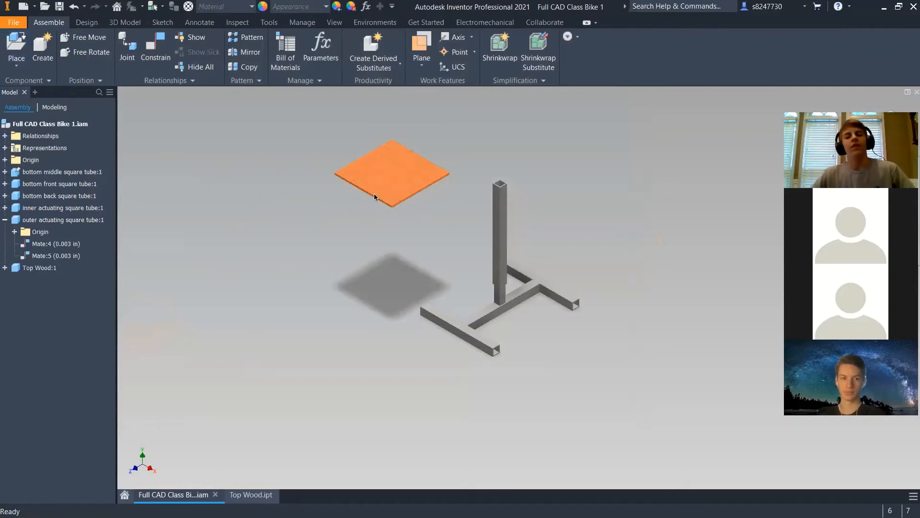
Move the Top Wood plate freehand over the upper end of the outer actuating square tube
shift+middle_drag(424, 208, 363, 274)
scroll(401, 171, down, 5)
scroll(361, 263, up, 4)
drag(363, 274, 422, 267)
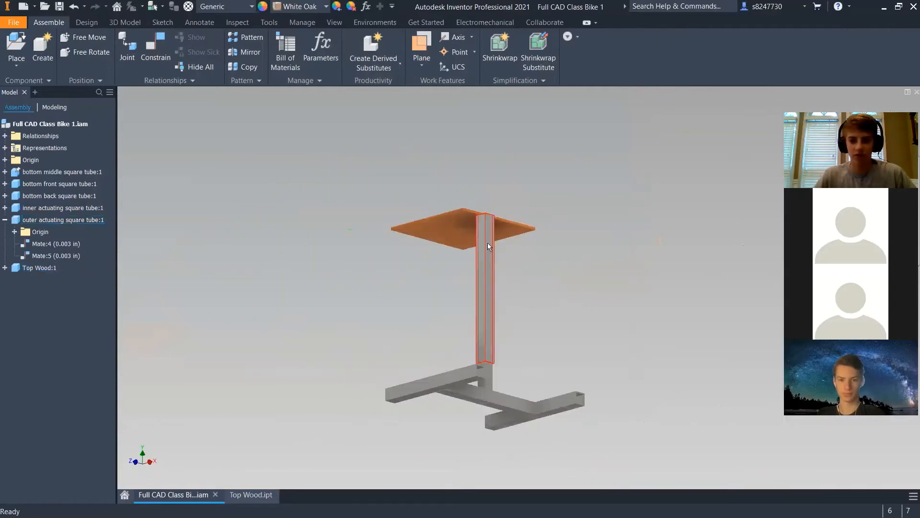
scroll(487, 243, down, 3)
click(479, 209)
click(455, 229)
click(436, 267)
shift+middle_drag(416, 272, 398, 297)
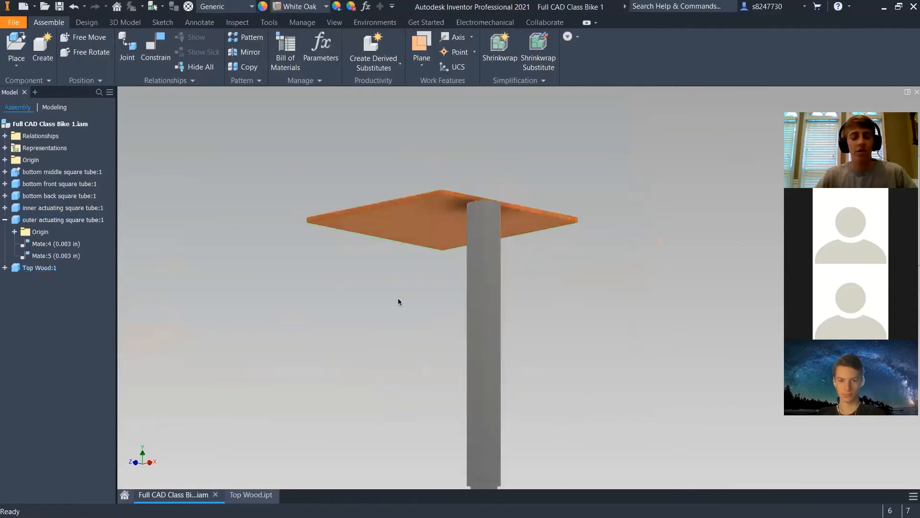
shift+middle_drag(410, 230, 411, 285)
drag(432, 218, 466, 214)
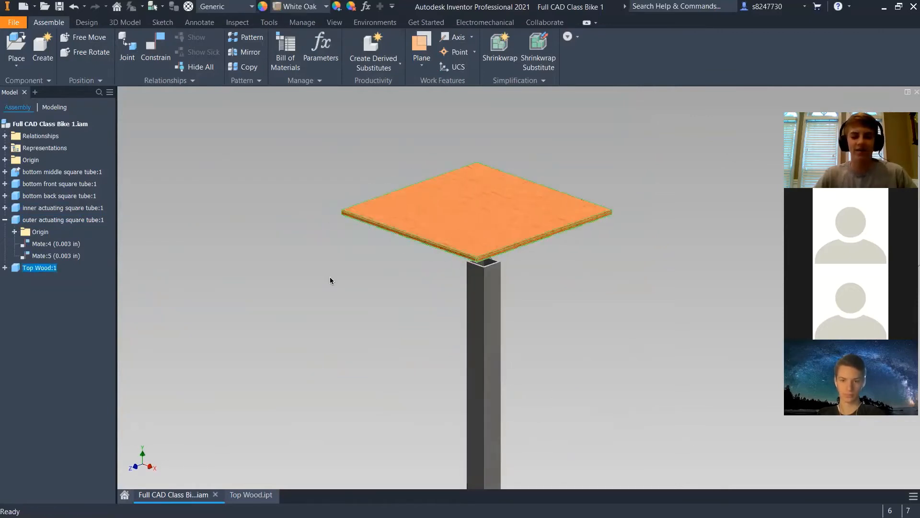
click(326, 288)
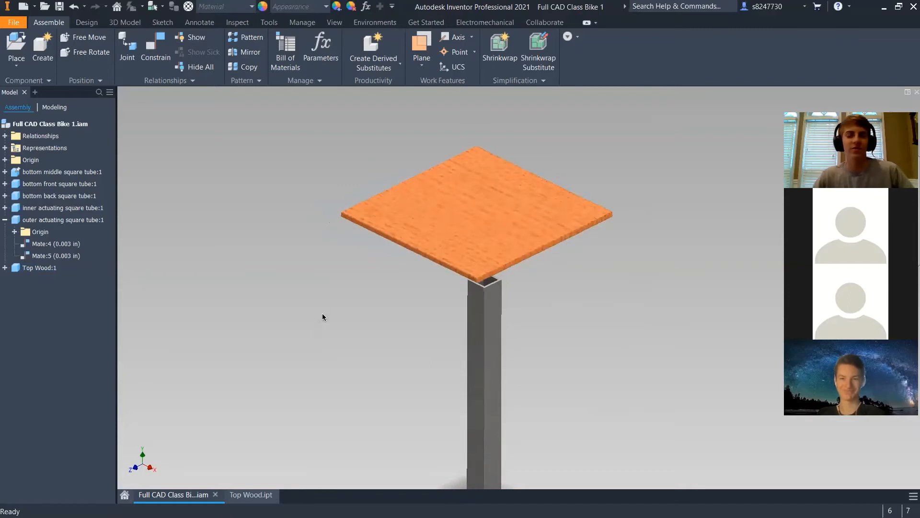
shift+middle_drag(374, 219, 401, 218)
scroll(386, 228, up, 3)
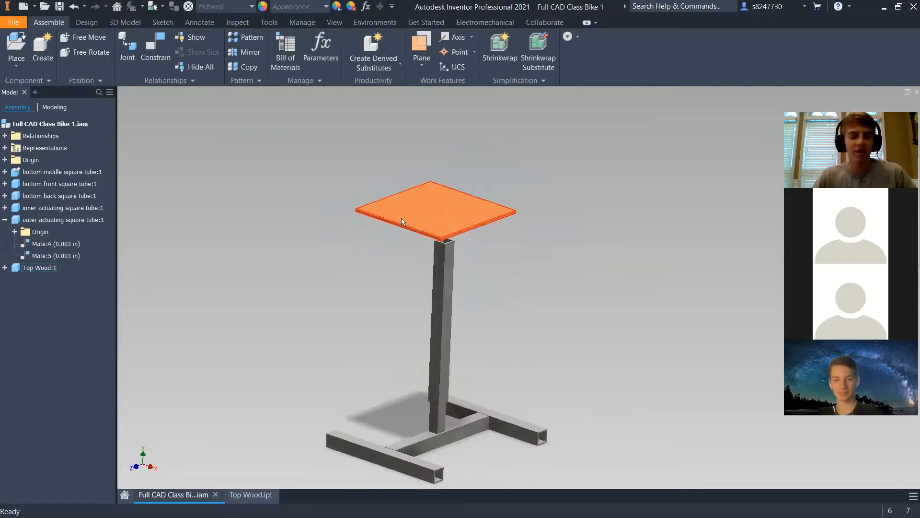
Open the Top Wood part in its own window from the assembly
click(401, 218)
right_click(405, 213)
click(410, 178)
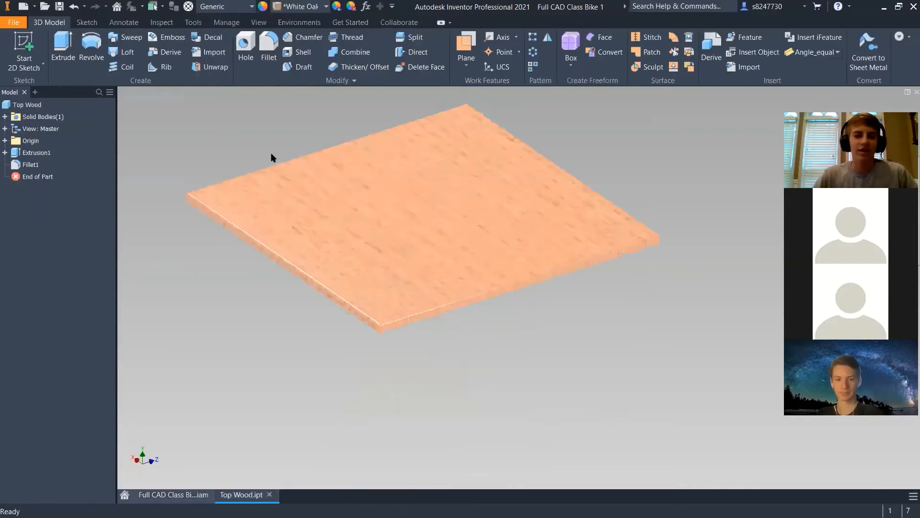
Create a midplane work plane between two opposite side faces of the wood plate
click(468, 66)
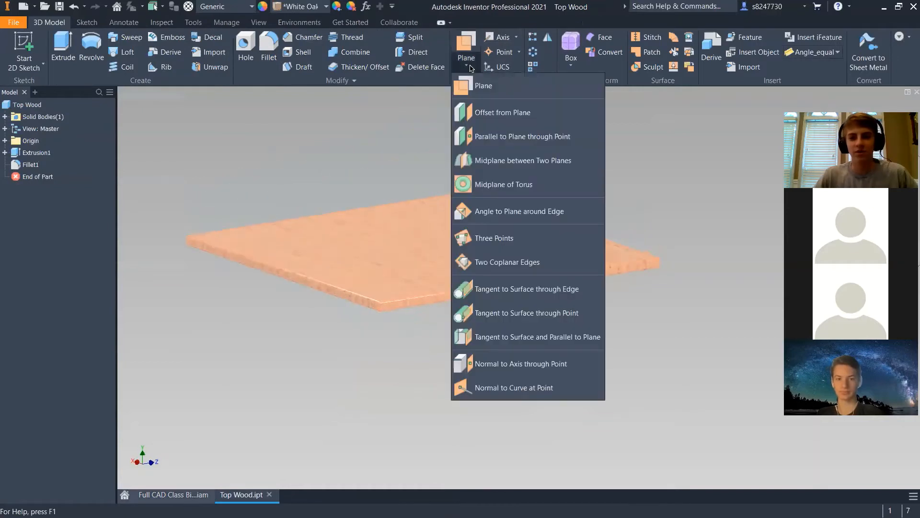
click(345, 134)
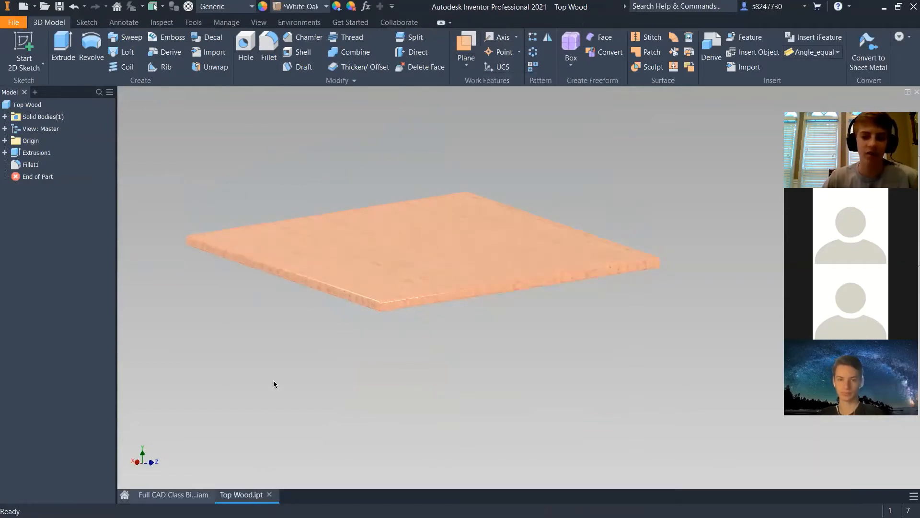
mouse_move(271, 386)
shift+middle_down()
mouse_move(271, 395)
mouse_move(263, 385)
shift+middle_up()
middle_drag(383, 180, 382, 233)
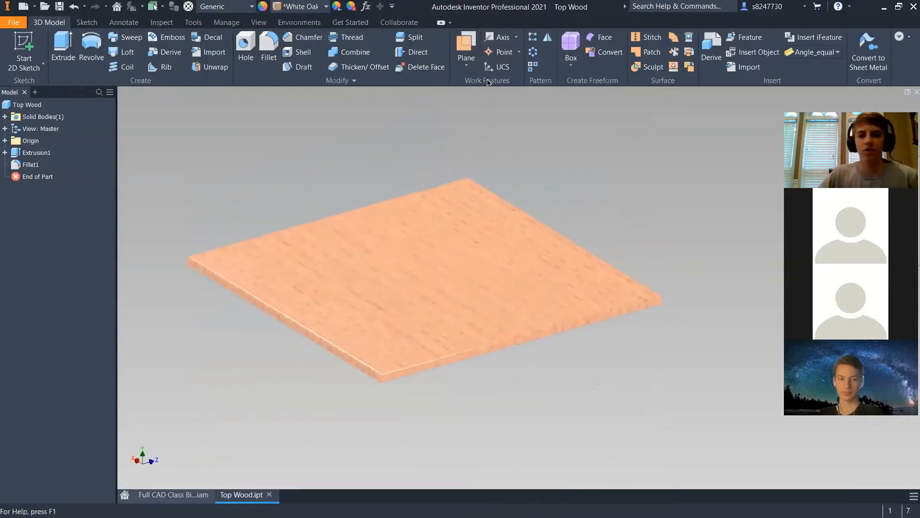
click(472, 65)
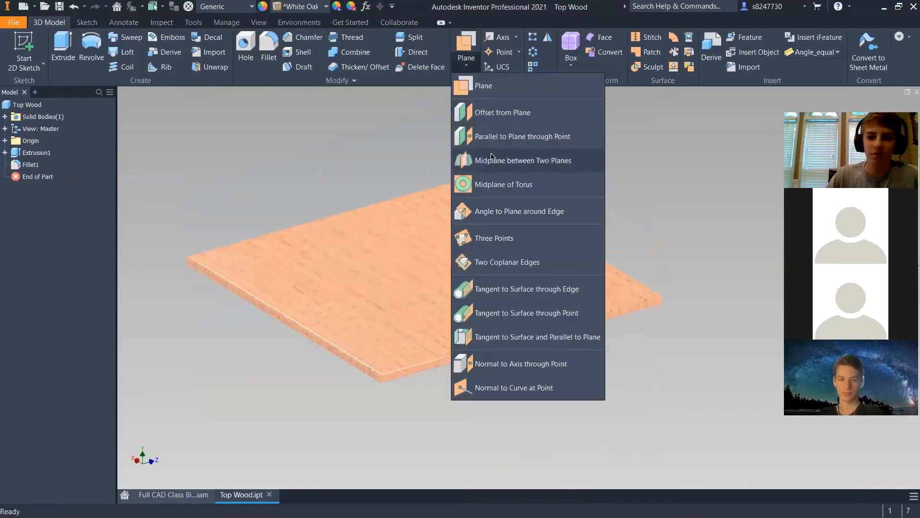
click(467, 162)
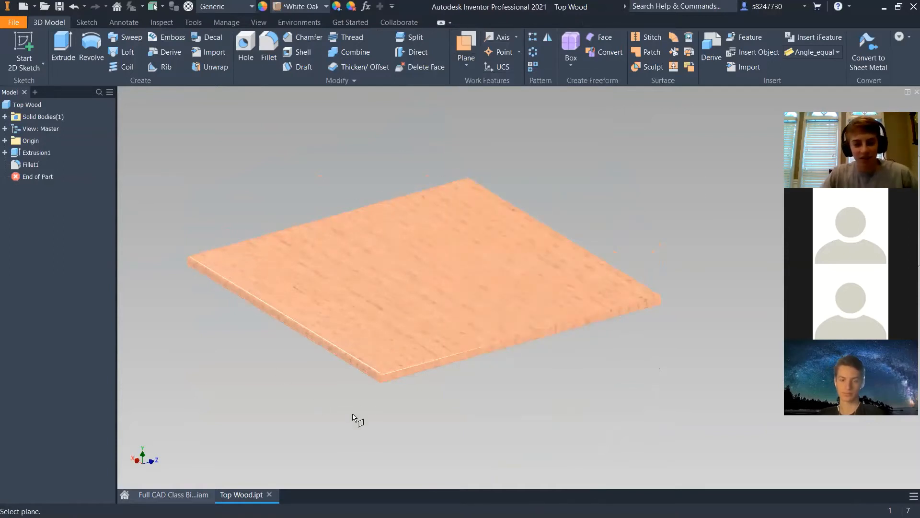
scroll(355, 377, up, 5)
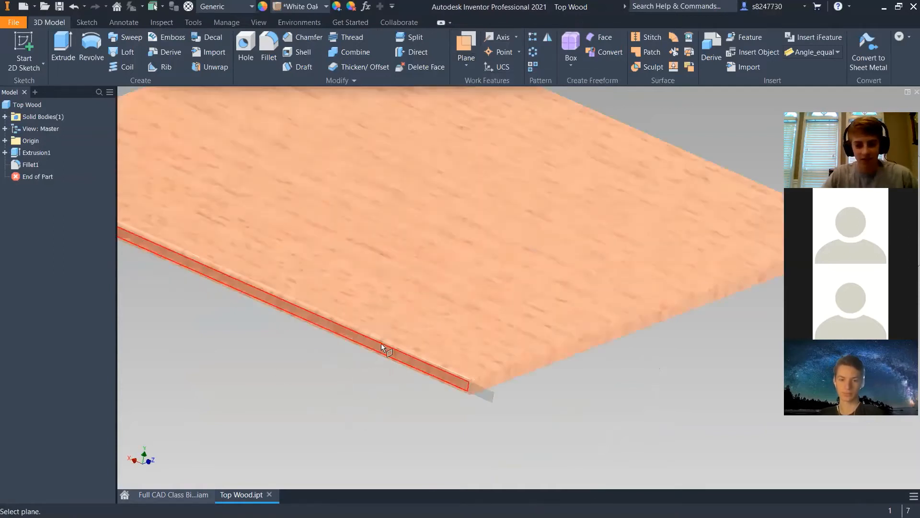
click(381, 343)
shift+middle_drag(315, 372, 578, 367)
click(497, 280)
scroll(615, 376, up, 3)
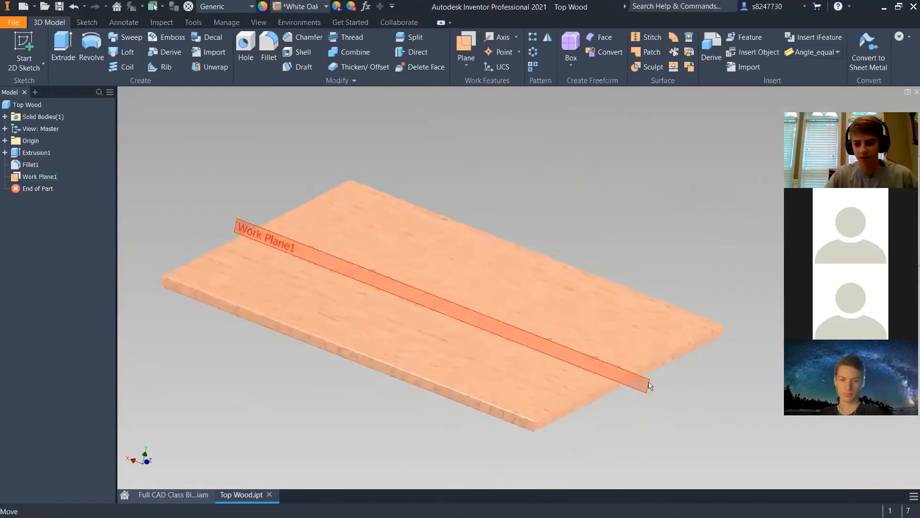
Enlarge the midplane's displayed boundary so it extends well beyond the plate's faces and edges
scroll(650, 382, down, 3)
drag(649, 380, 734, 338)
click(650, 440)
scroll(654, 353, up, 3)
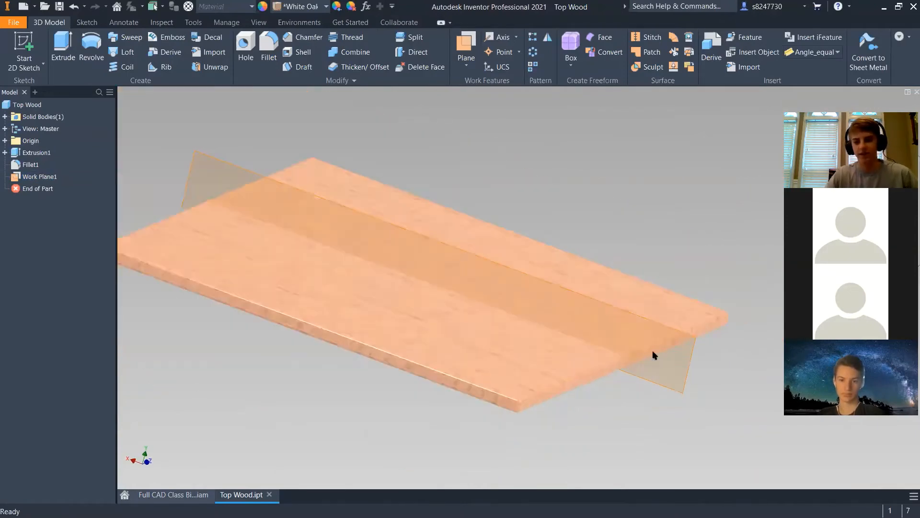
shift+middle_drag(654, 353, 435, 338)
click(704, 334)
click(516, 398)
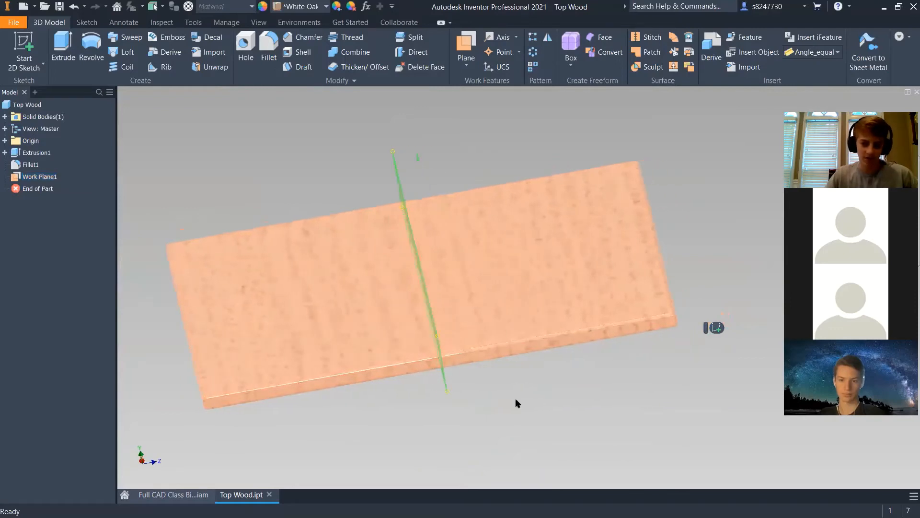
Create a second midplane work plane between the plate's other two opposite side faces, perpendicular to the first one
shift+middle_drag(515, 398, 380, 333)
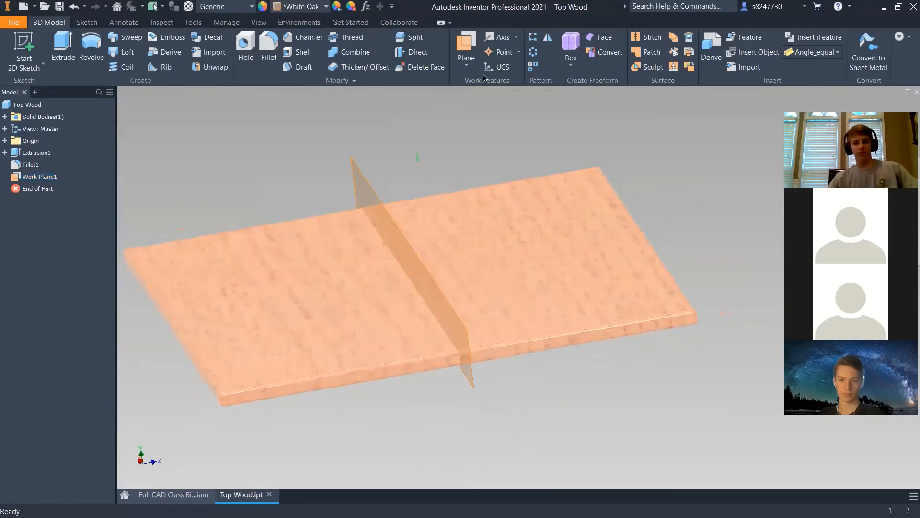
click(466, 61)
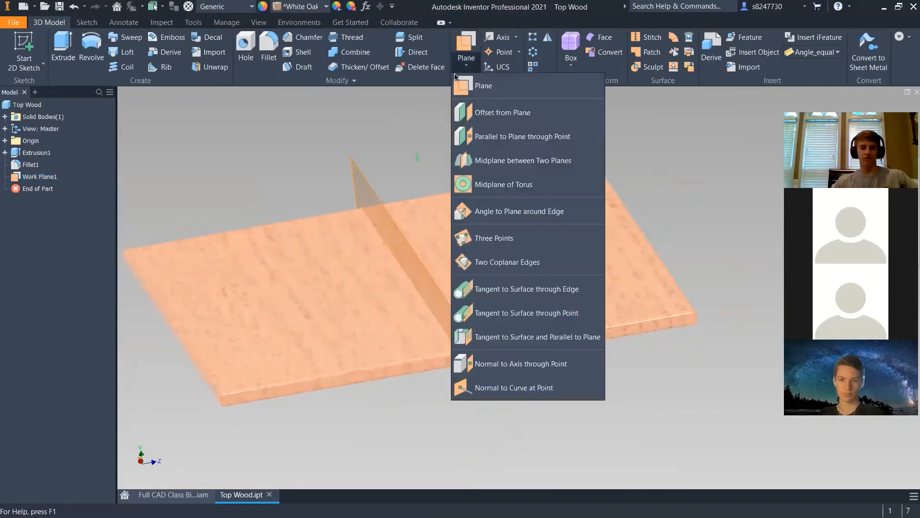
click(527, 160)
scroll(384, 379, down, 3)
scroll(408, 288, down, 2)
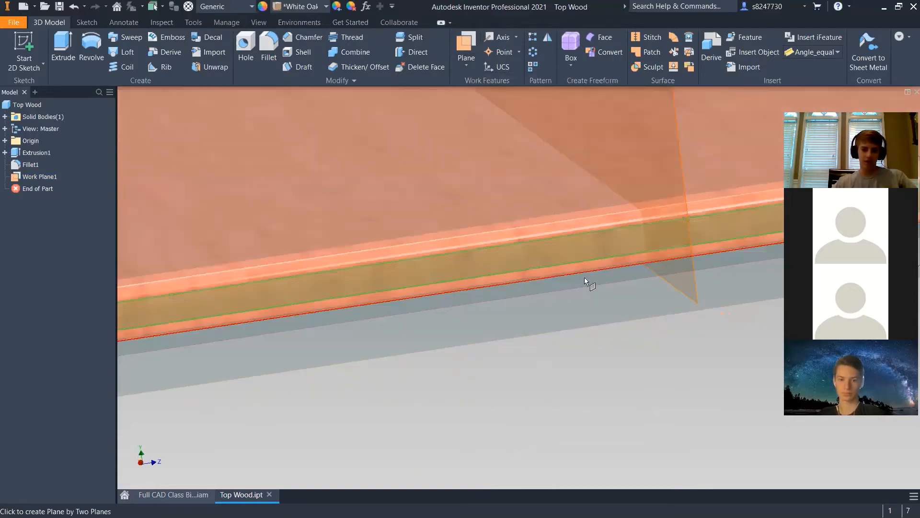
scroll(595, 283, up, 5)
shift+middle_drag(604, 283, 427, 251)
scroll(427, 251, down, 4)
click(418, 271)
scroll(419, 270, up, 5)
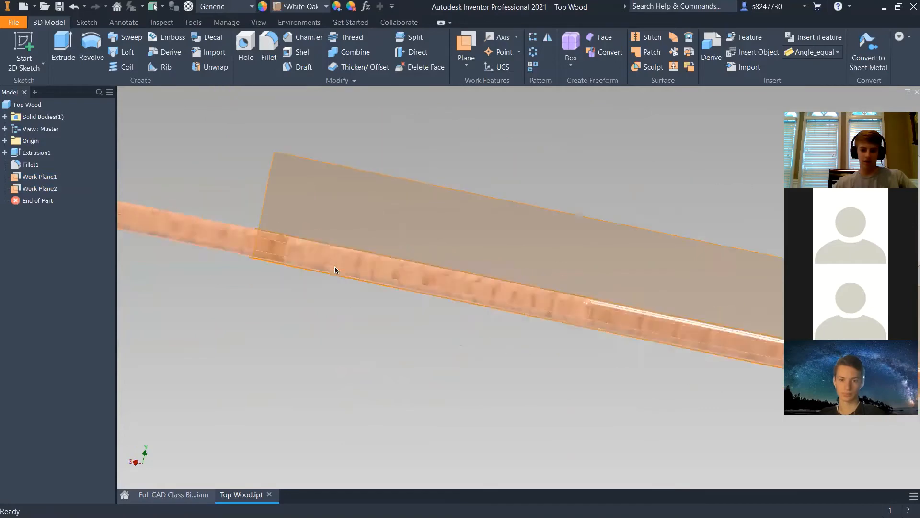
shift+middle_drag(335, 268, 522, 308)
middle_drag(766, 304, 464, 316)
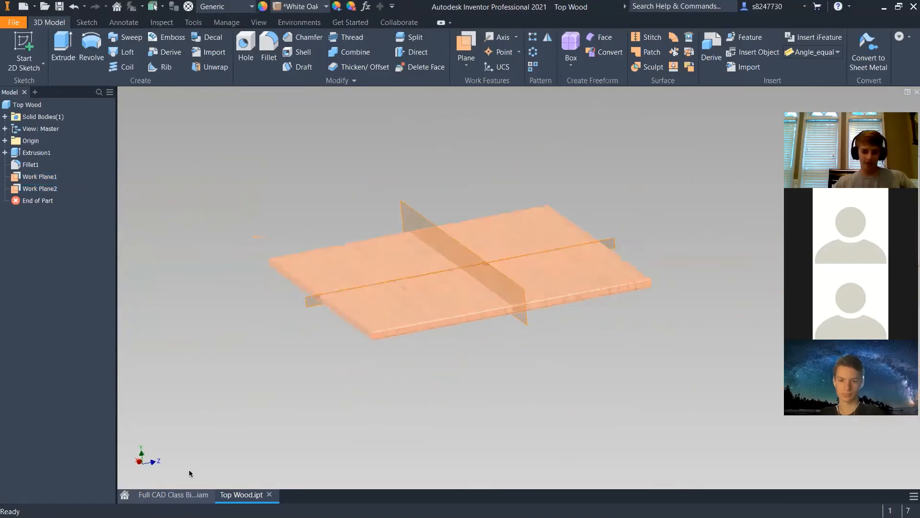
click(180, 496)
scroll(450, 227, down, 4)
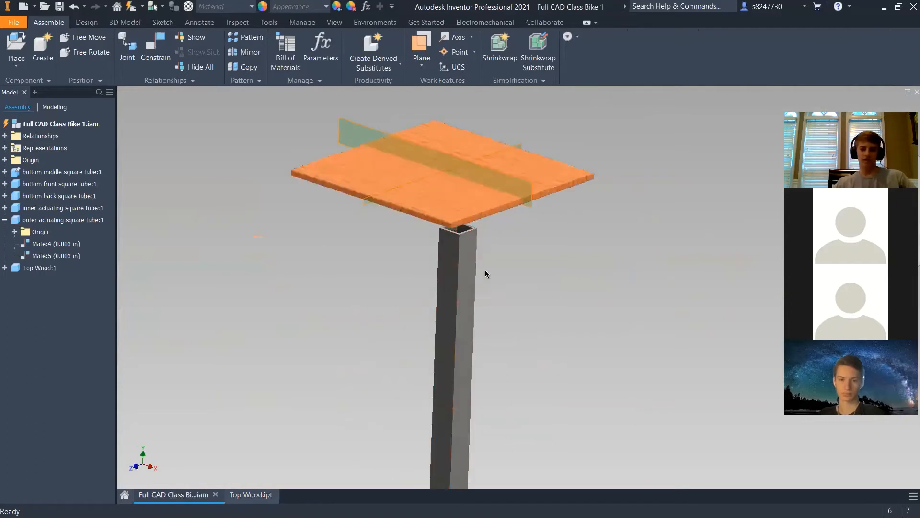
shift+middle_drag(485, 274, 450, 239)
click(451, 237)
right_click(451, 235)
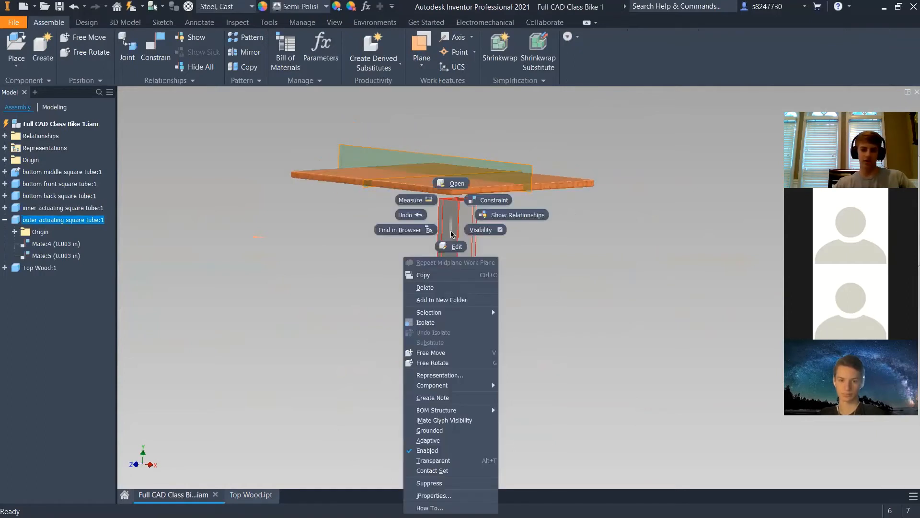
click(636, 295)
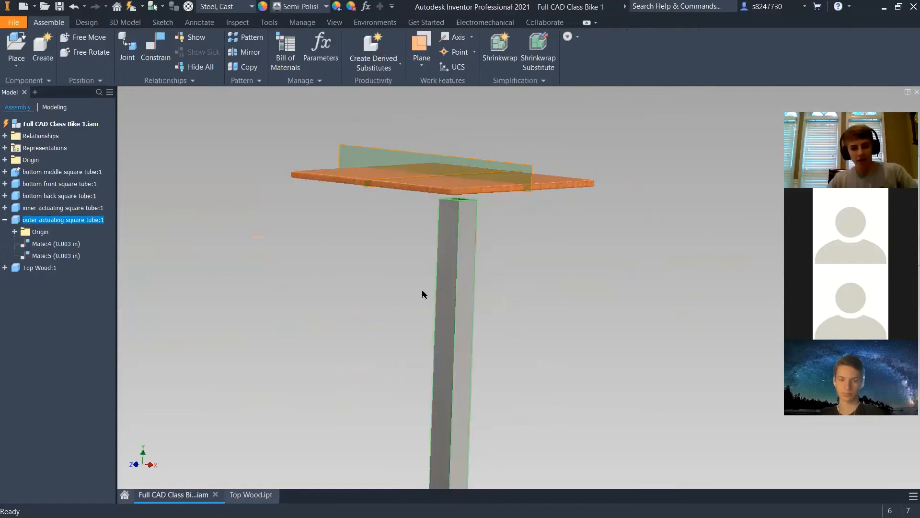
scroll(419, 244, up, 2)
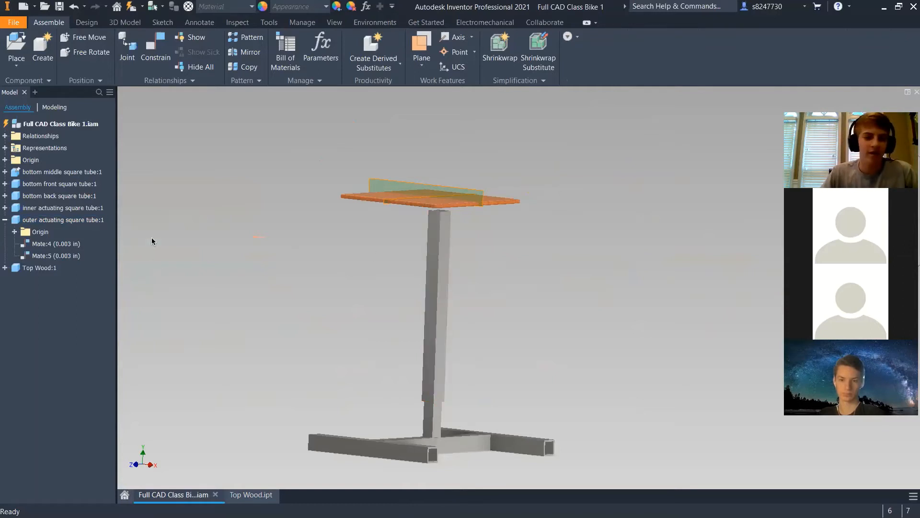
Open the sketch behind the Top Wood plate's extrusion for review and exit it without changes
click(240, 491)
click(19, 153)
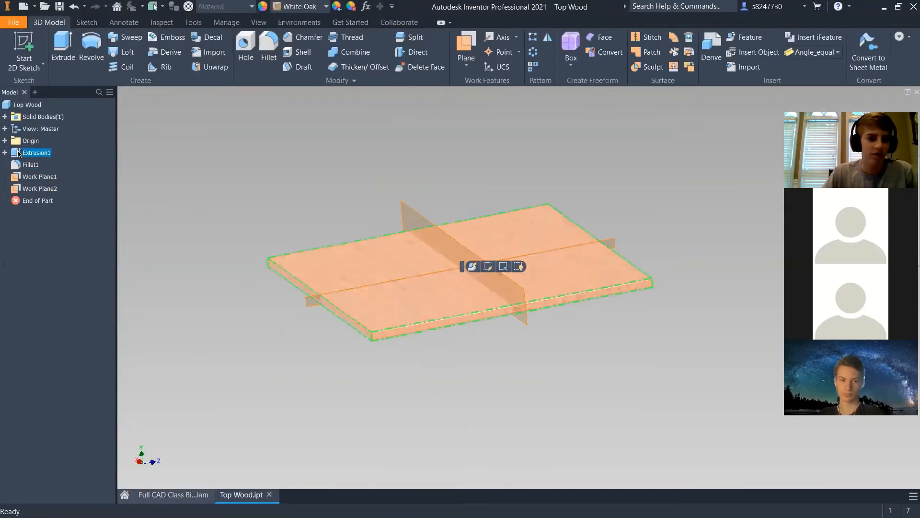
right_click(19, 154)
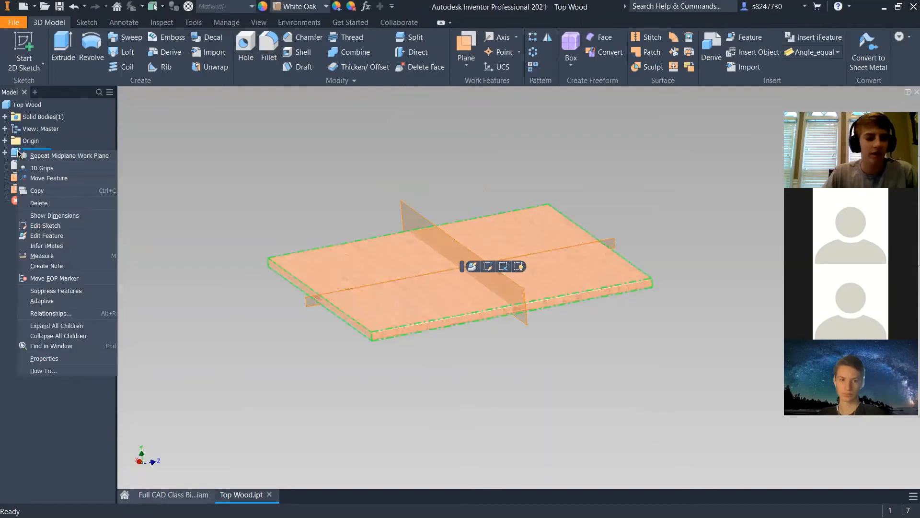
click(45, 226)
click(687, 48)
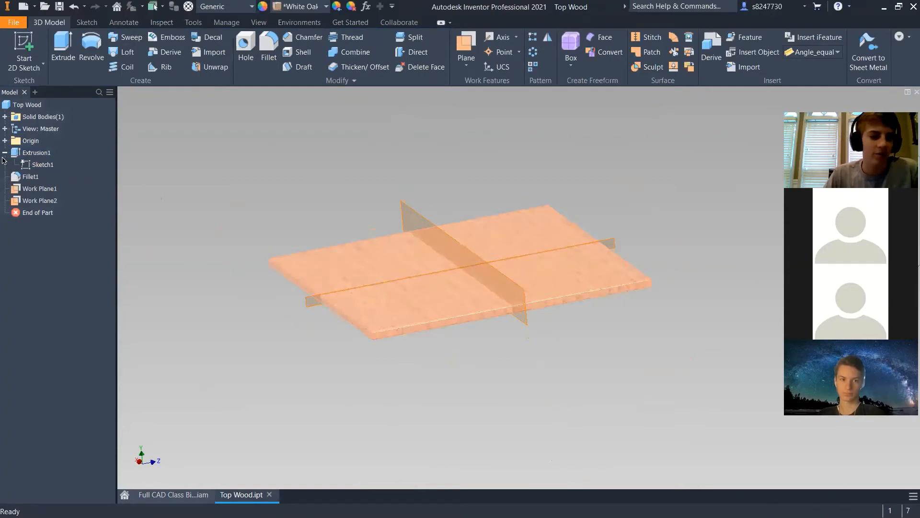
click(5, 152)
click(5, 153)
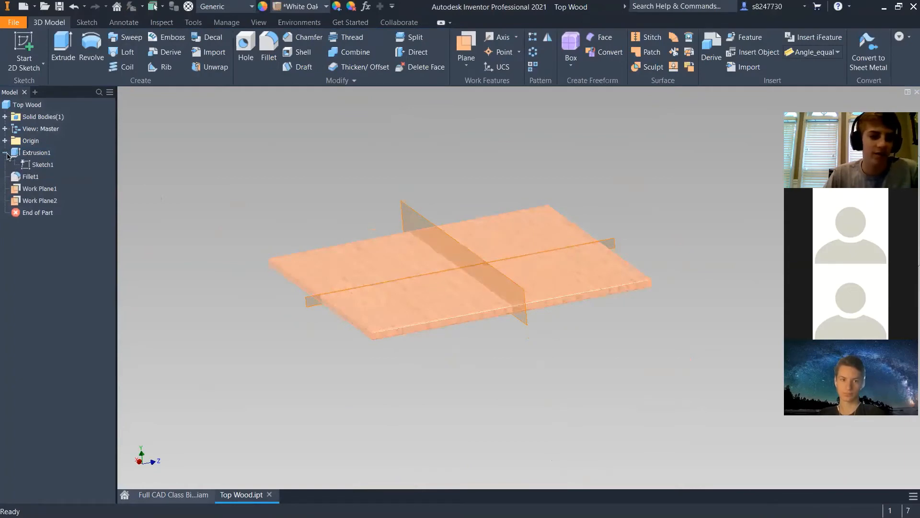
double_click(39, 165)
click(688, 48)
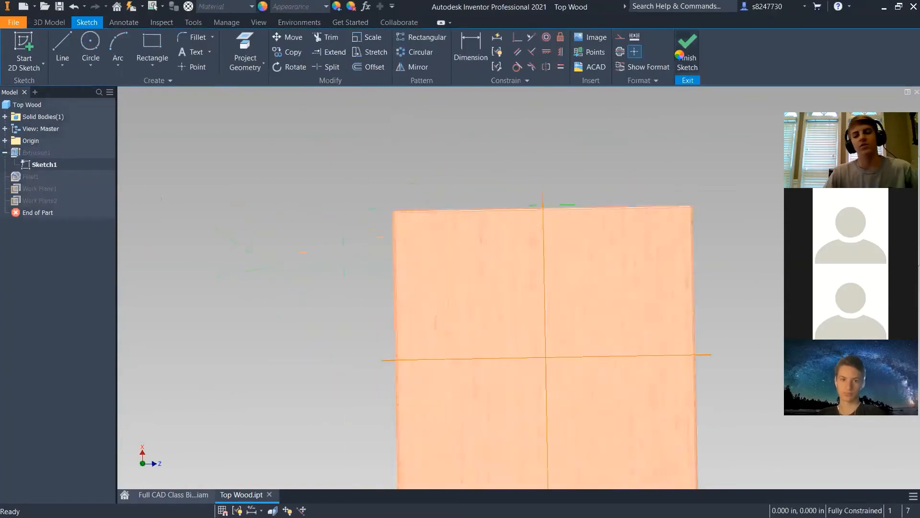
Open the outer actuating square tube part in its own window from the assembly
click(169, 493)
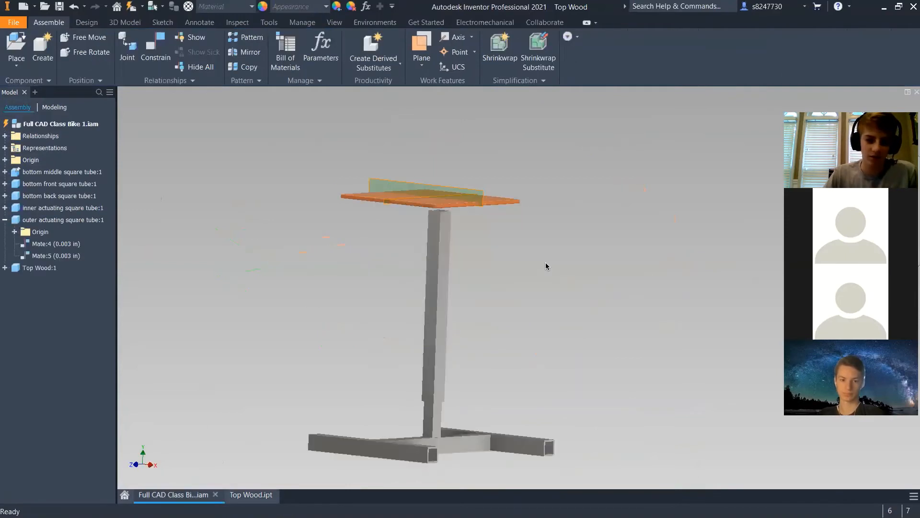
click(443, 234)
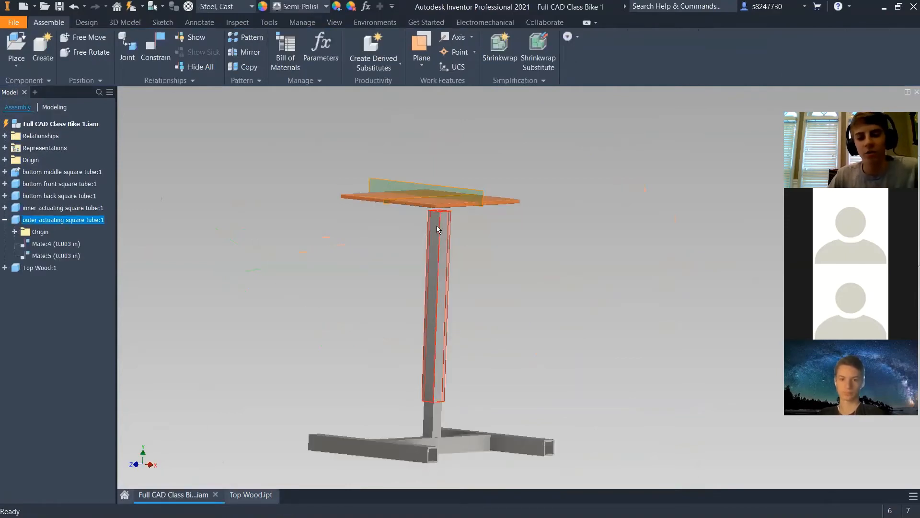
right_click(437, 230)
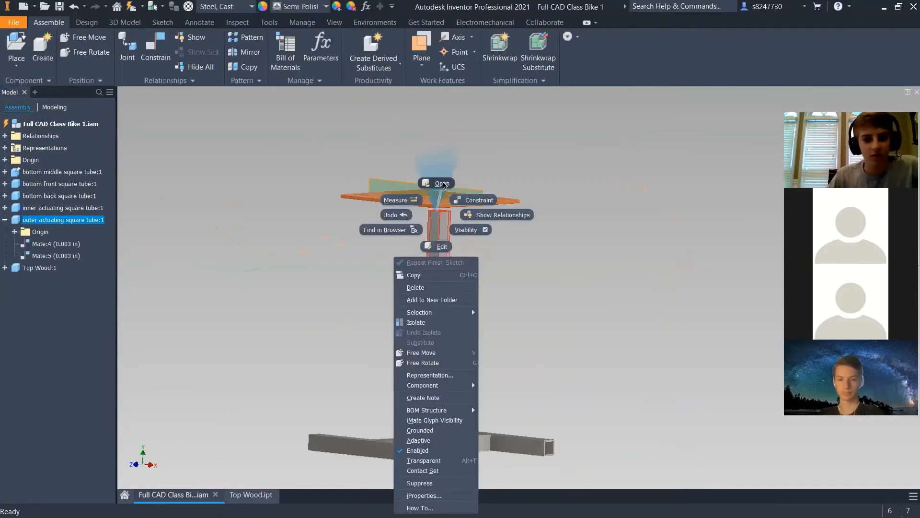
click(47, 222)
double_click(16, 221)
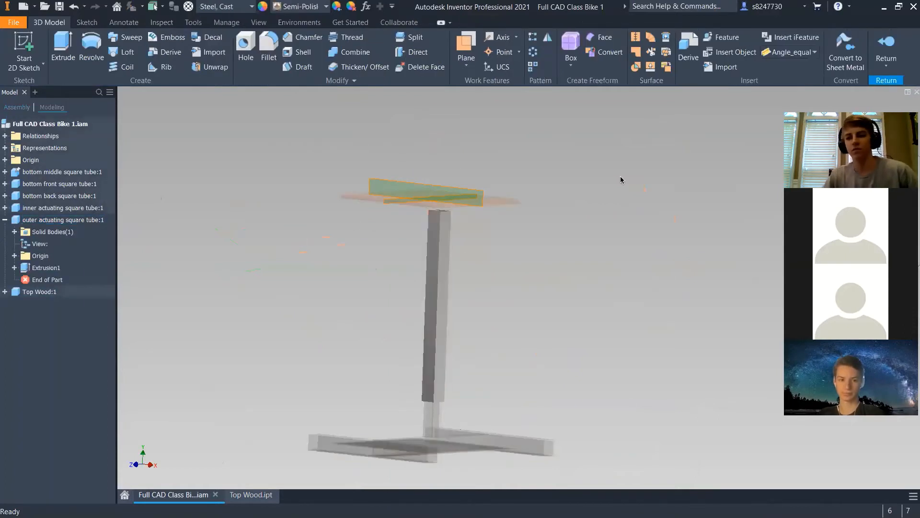
key(ctrl+Return)
right_click(429, 235)
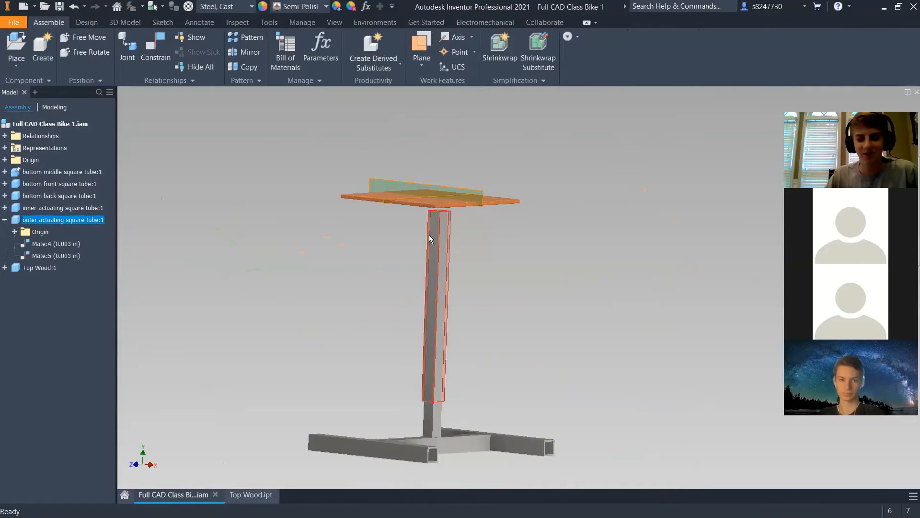
click(427, 208)
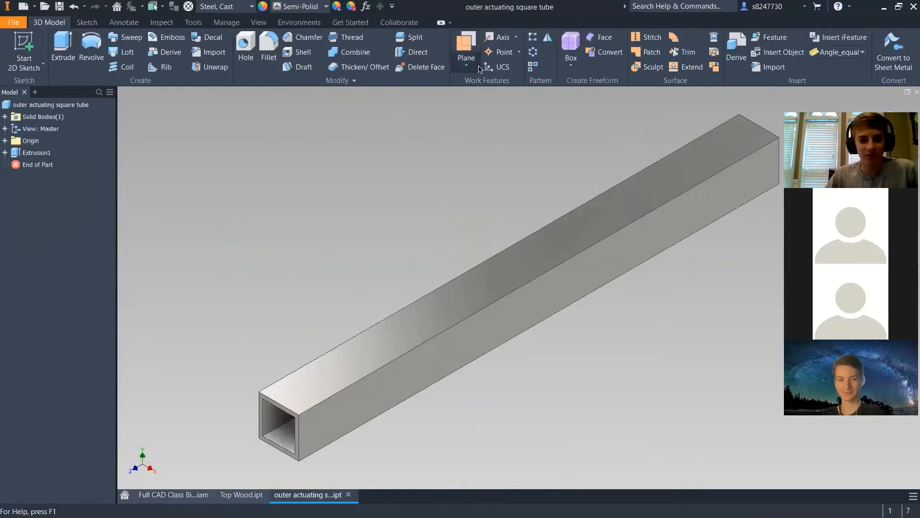
Create a midplane work plane between two opposite long outer faces of the square tube
click(478, 68)
click(518, 160)
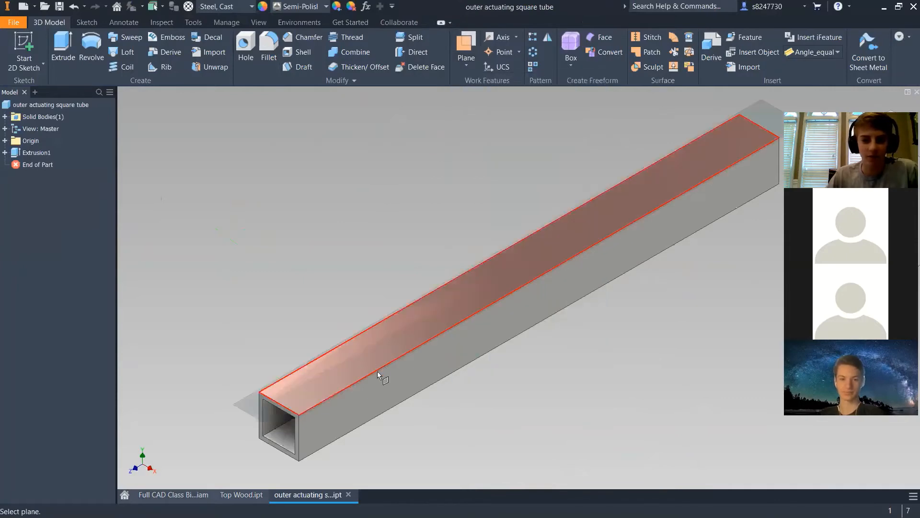
click(379, 401)
shift+middle_drag(355, 351, 320, 307)
click(320, 307)
Create a second midplane work plane between the tube's other two opposite long faces, perpendicular to the first one
shift+middle_drag(472, 318, 474, 67)
click(466, 64)
click(512, 160)
shift+middle_drag(269, 335, 304, 254)
click(251, 375)
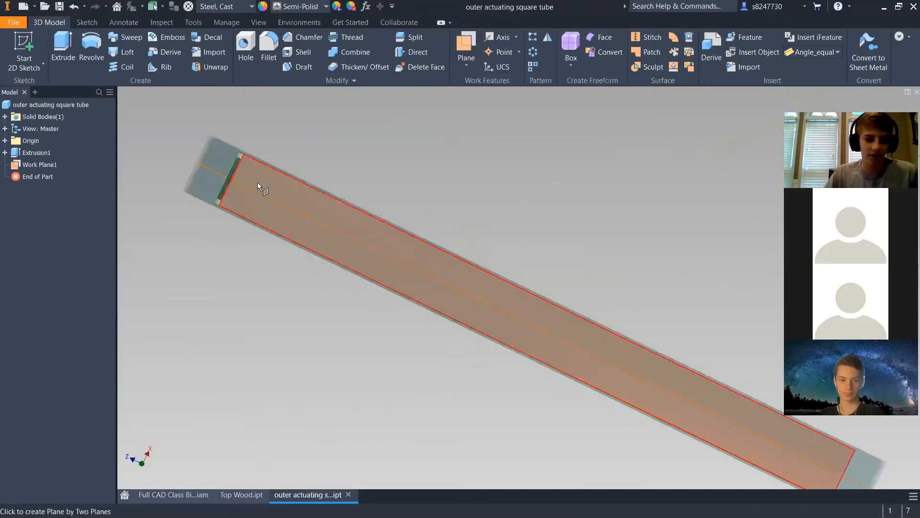
click(262, 175)
shift+middle_drag(265, 171, 269, 238)
scroll(320, 290, up, 3)
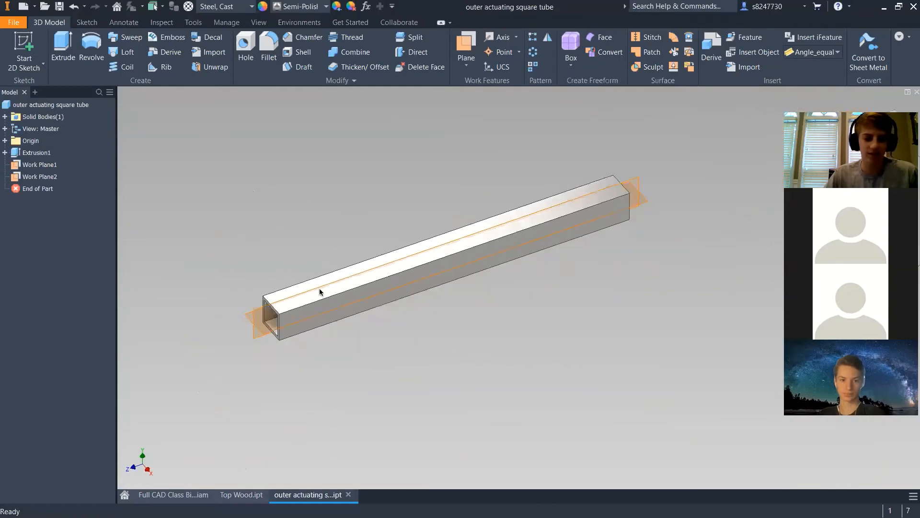
shift+middle_drag(318, 301, 320, 301)
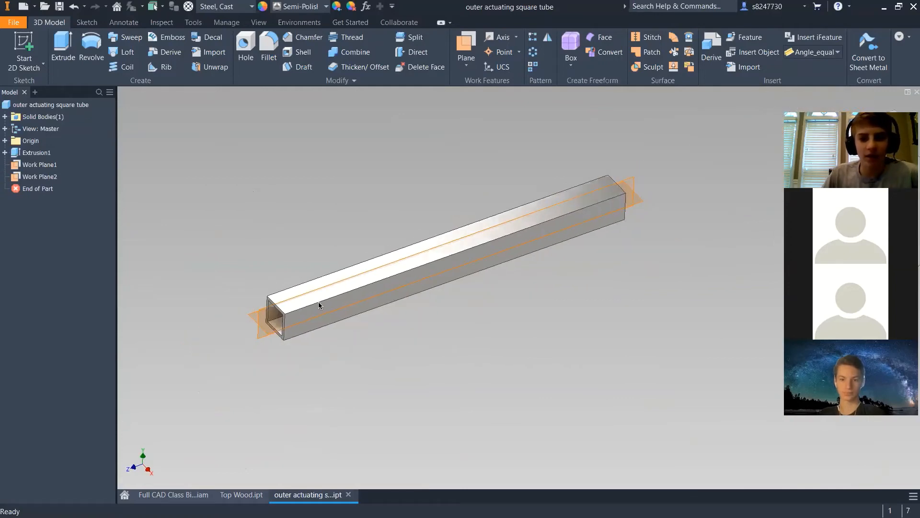
Switch back to the Full CAD Class Bike 1 assembly
key(alt+Tab)
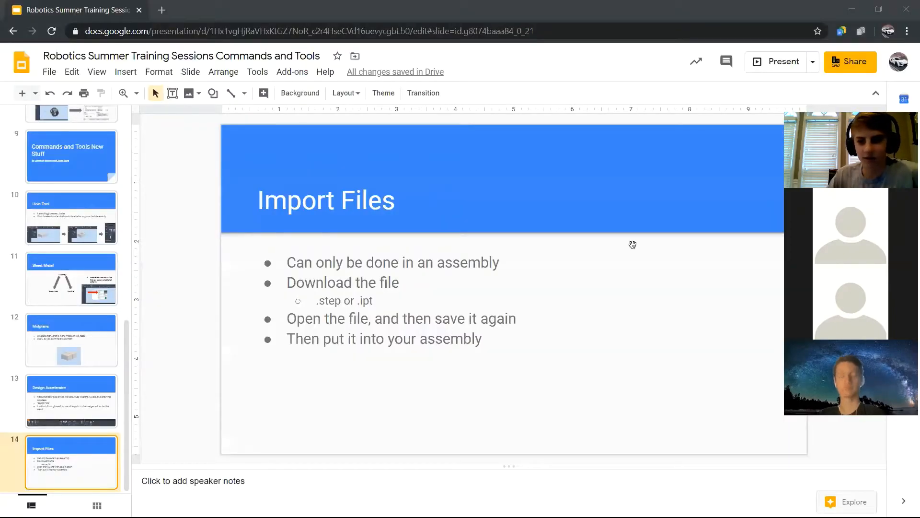
key(alt+Tab)
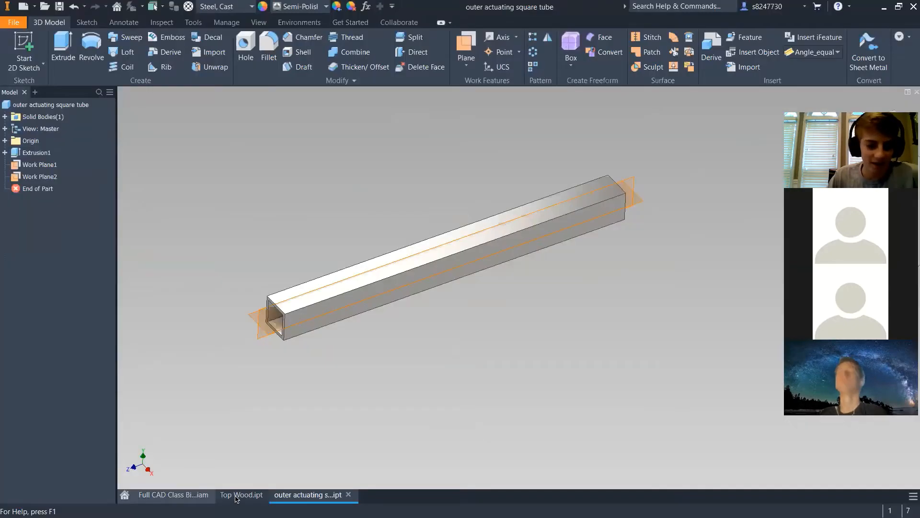
click(241, 495)
click(173, 495)
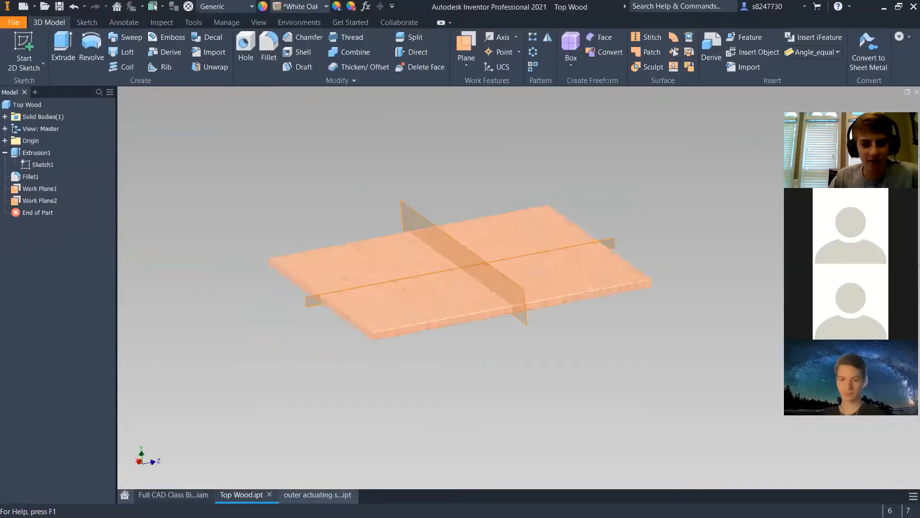
key(F6)
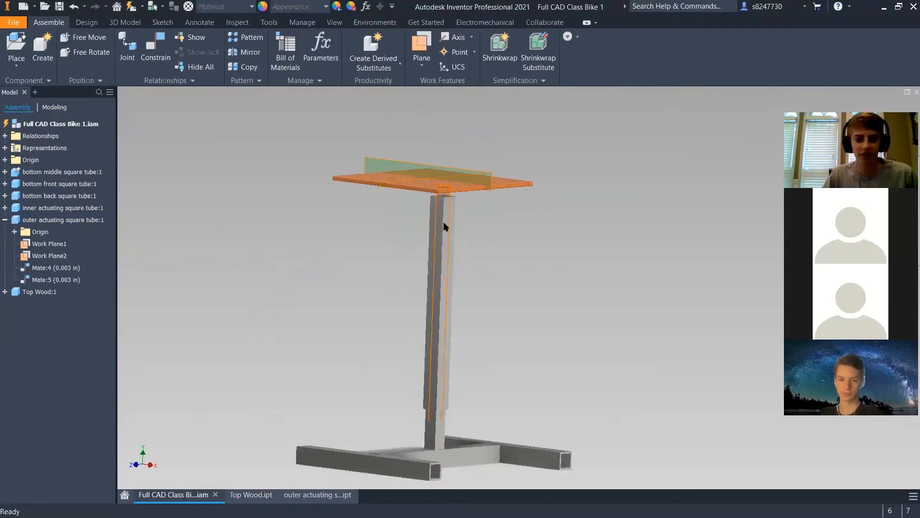
shift+middle_drag(444, 222, 312, 210)
key(c)
scroll(303, 179, up, 5)
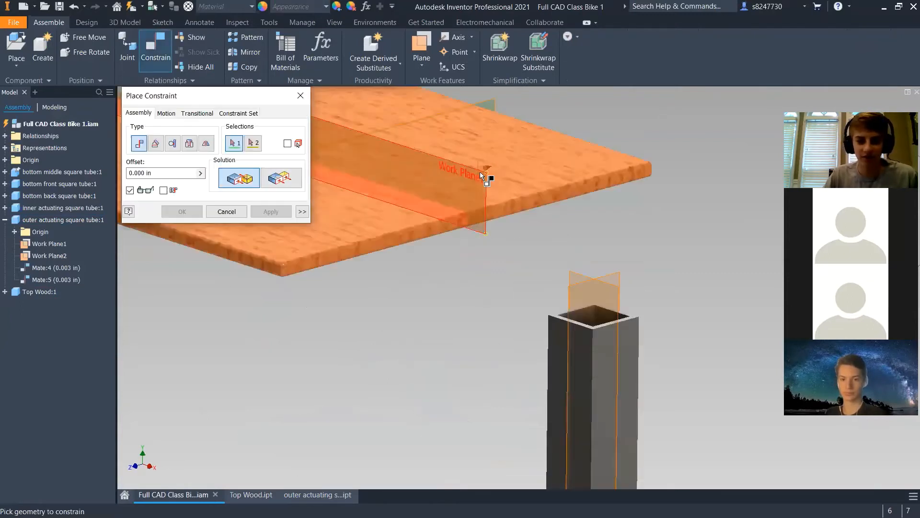
click(480, 172)
scroll(532, 240, down, 3)
shift+middle_drag(542, 244, 574, 263)
scroll(574, 262, up, 3)
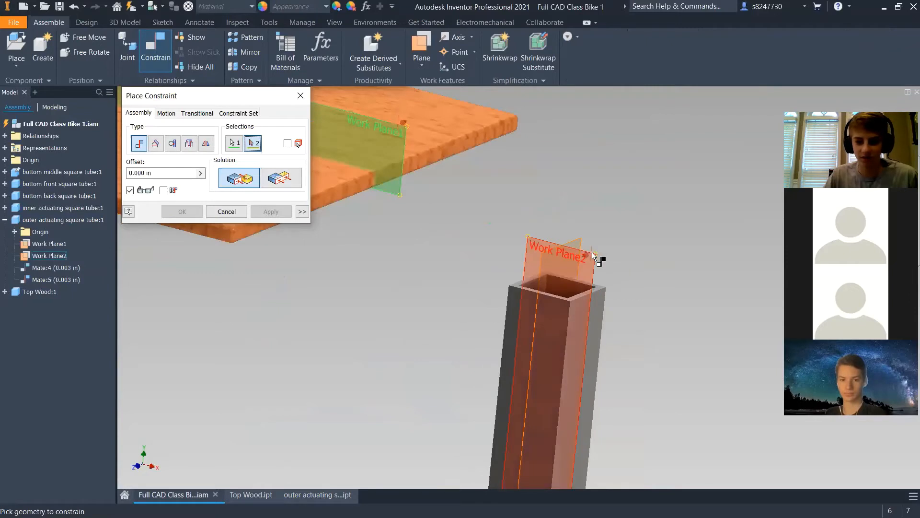
click(594, 255)
click(226, 211)
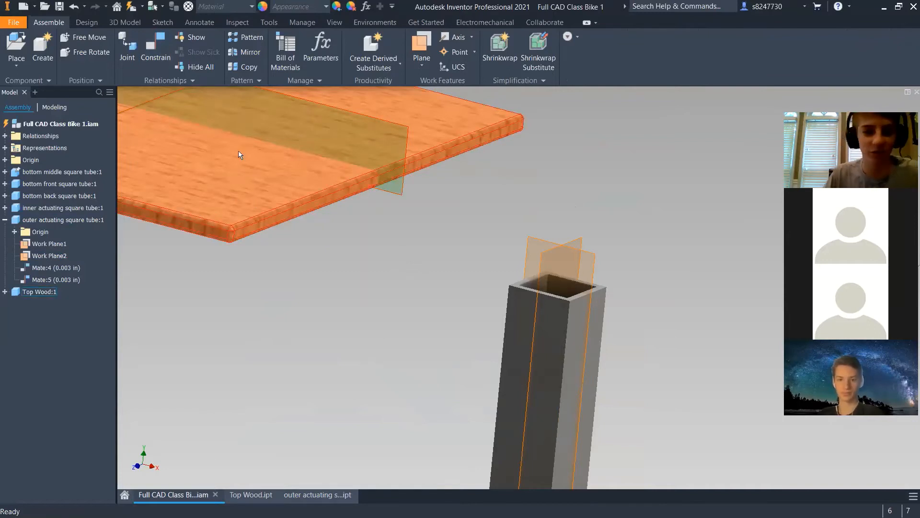
Mate the outer tube's Work Plane2 with the wood plate's Work Plane1 at 0.000 in offset, and move the plate up above the tube's open end
shift+middle_drag(214, 174, 162, 129)
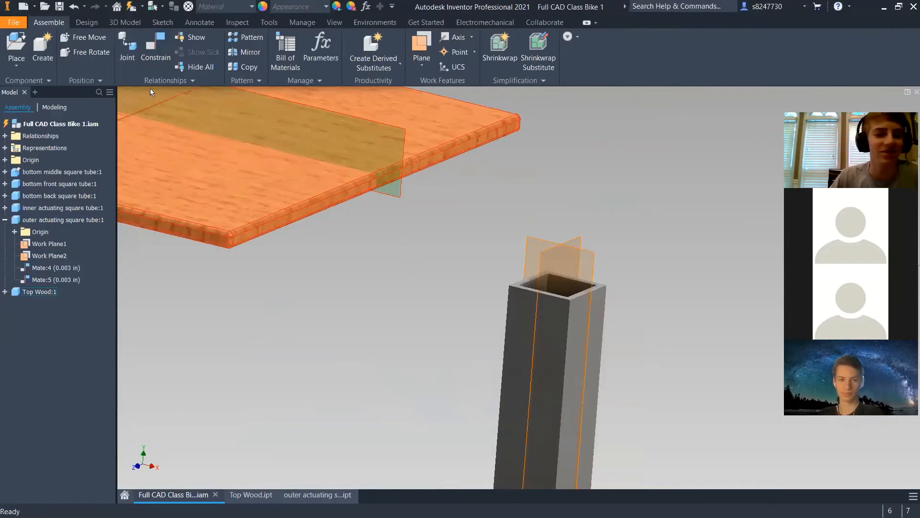
scroll(280, 172, up, 3)
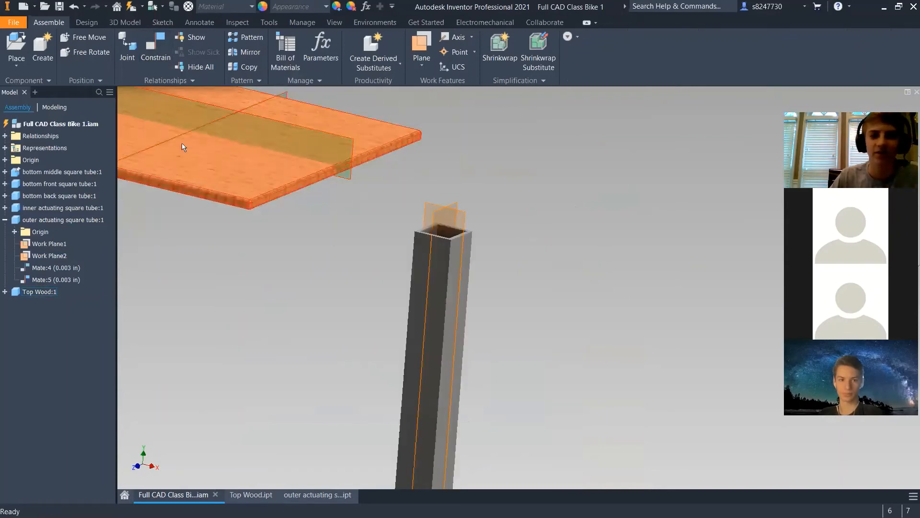
click(158, 46)
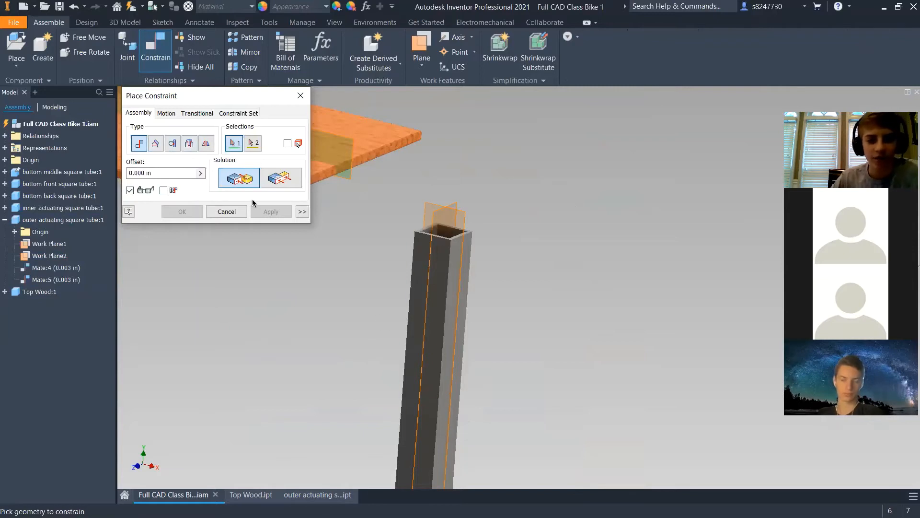
scroll(452, 224, down, 4)
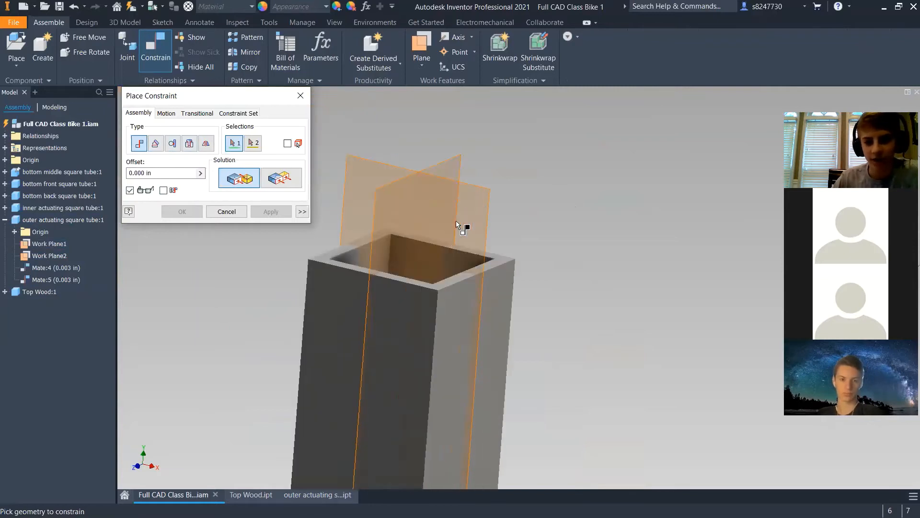
click(477, 188)
scroll(465, 249, up, 5)
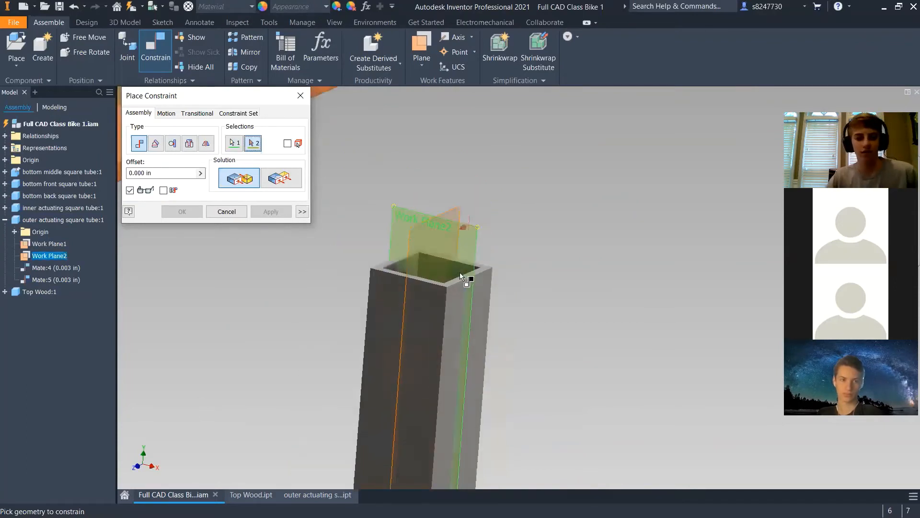
click(370, 204)
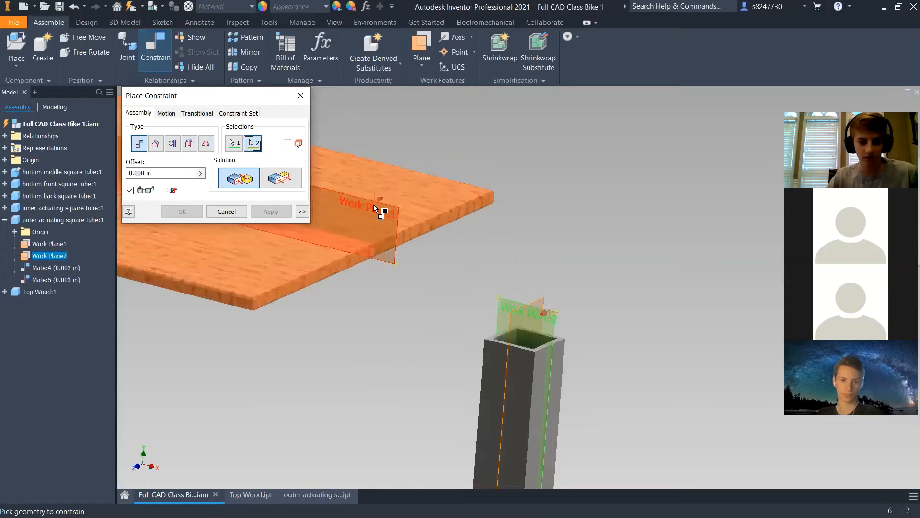
scroll(422, 328, up, 2)
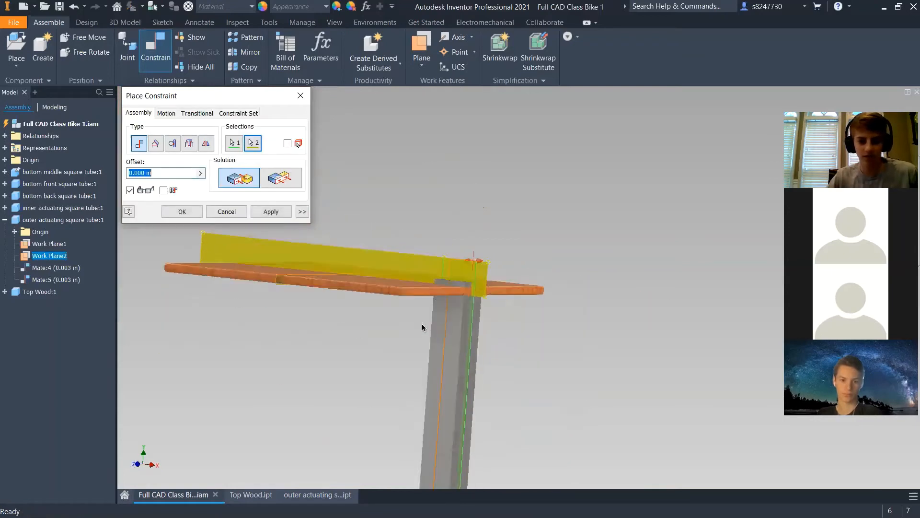
click(269, 212)
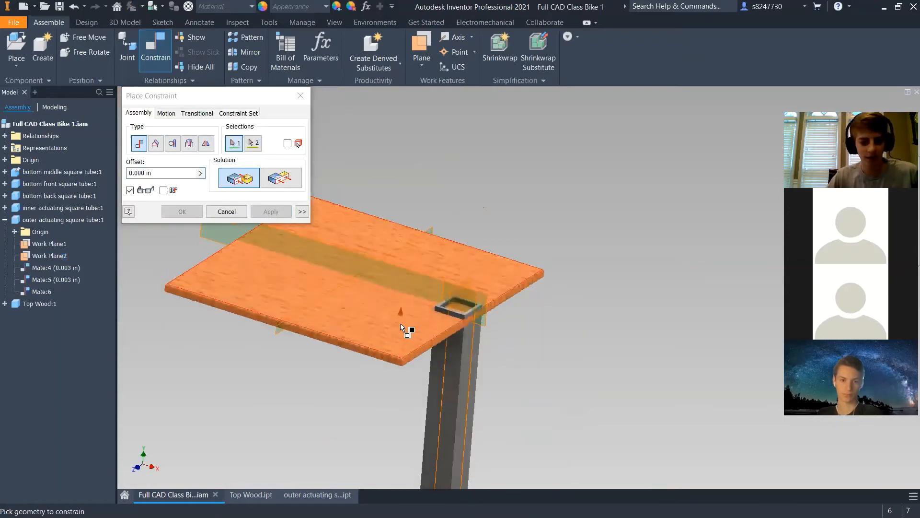
key(Escape)
drag(369, 347, 406, 255)
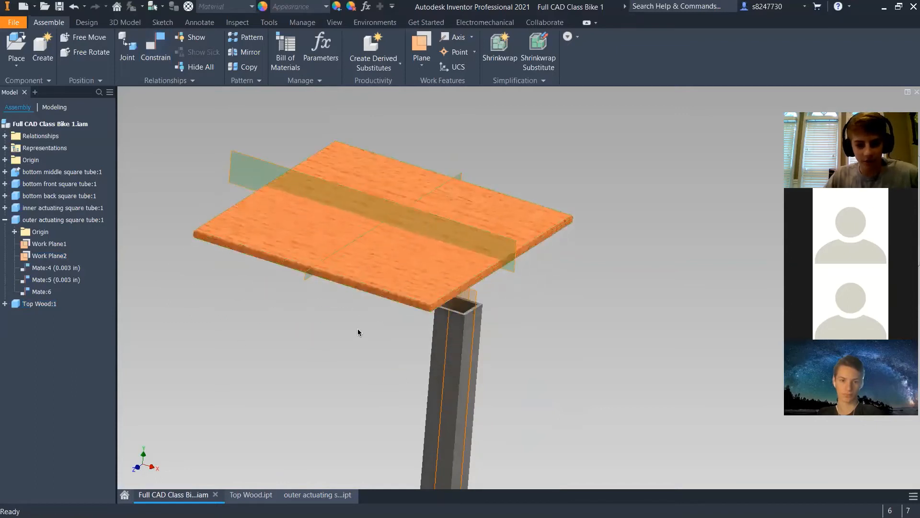
Mate the outer tube's Work Plane1 with the wood plate's other work plane at 0.000 in offset
key(c)
shift+middle_drag(450, 329, 434, 292)
scroll(434, 291, down, 3)
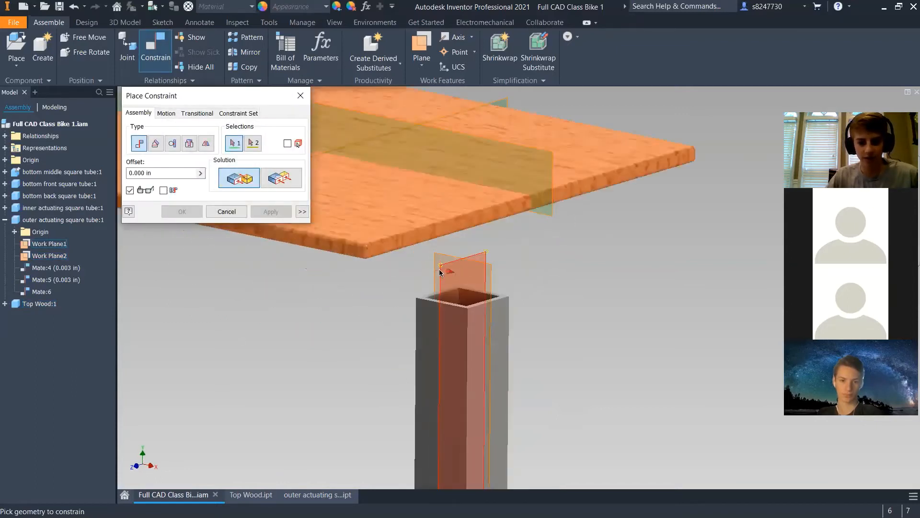
click(438, 269)
scroll(410, 320, up, 4)
scroll(320, 282, down, 5)
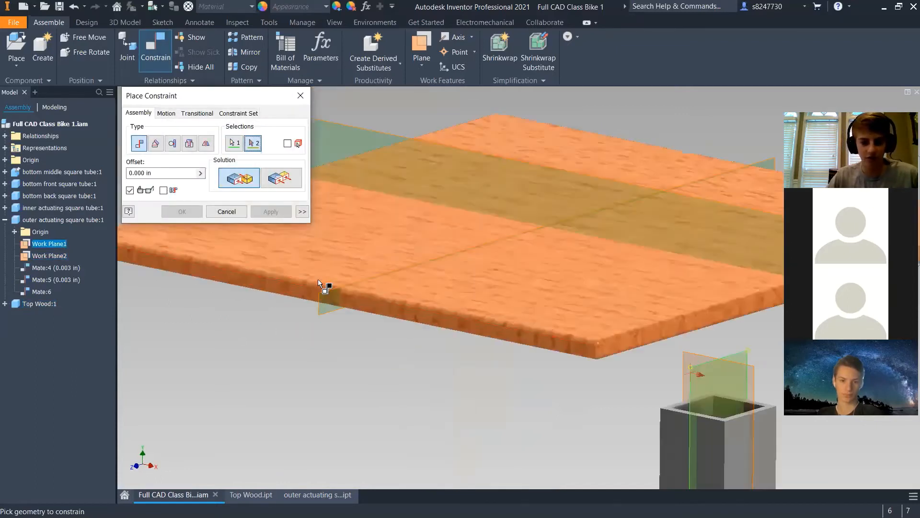
click(313, 311)
scroll(304, 320, up, 6)
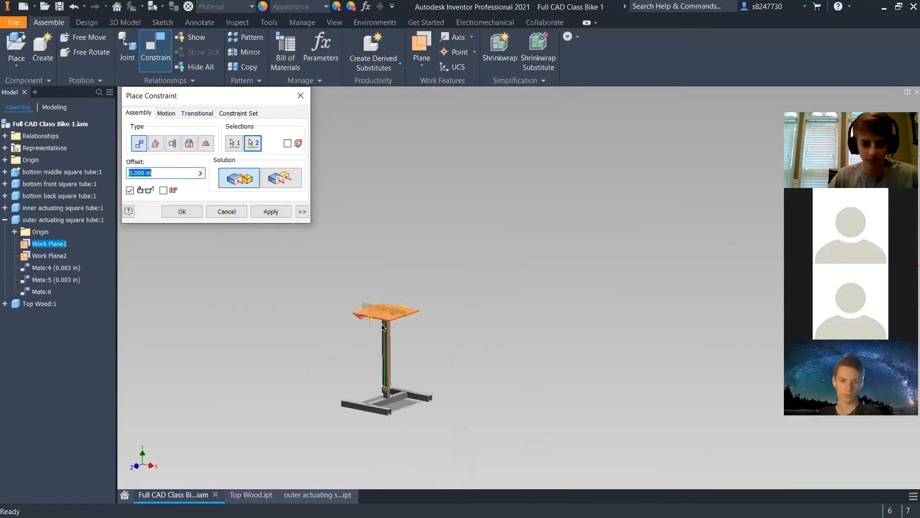
scroll(382, 328, down, 8)
click(270, 212)
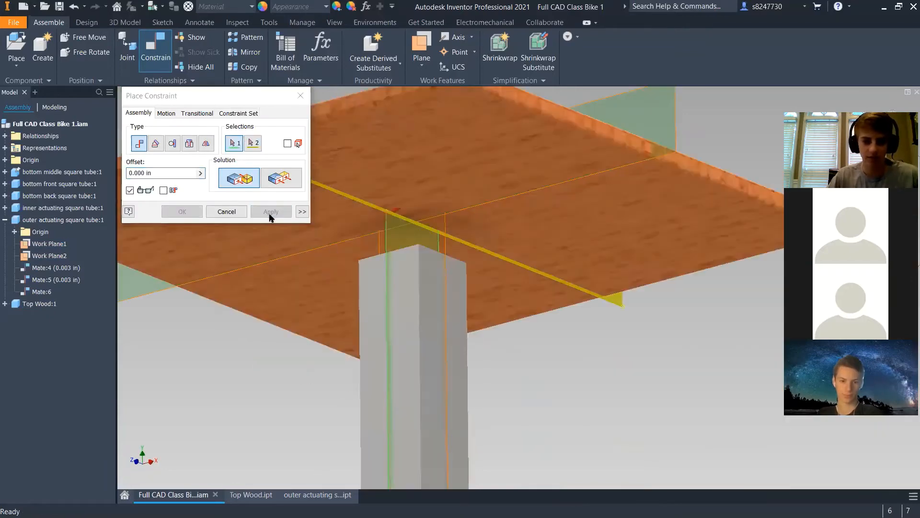
click(226, 211)
Mate the outer tube's top end face with the underside of the wood plate at 0.000 in offset
scroll(426, 292, up, 5)
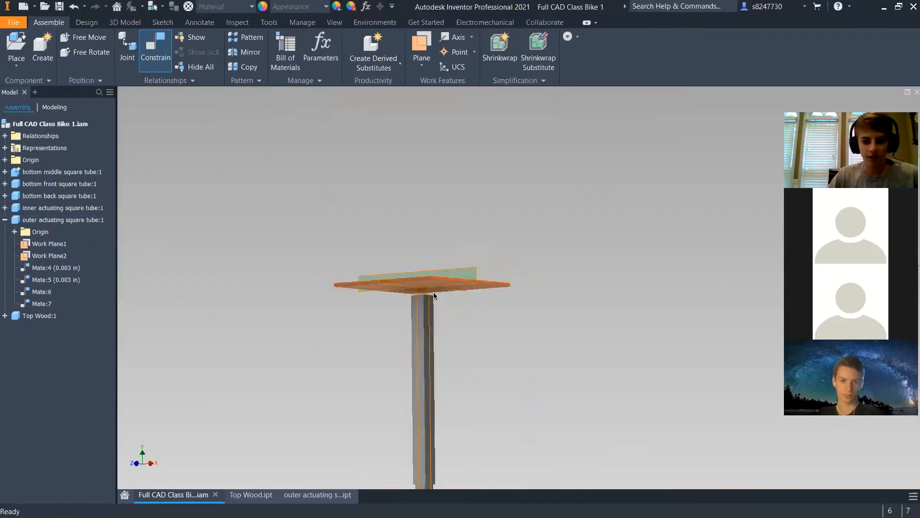
scroll(429, 299, up, 4)
drag(421, 306, 421, 296)
key(c)
scroll(478, 305, down, 10)
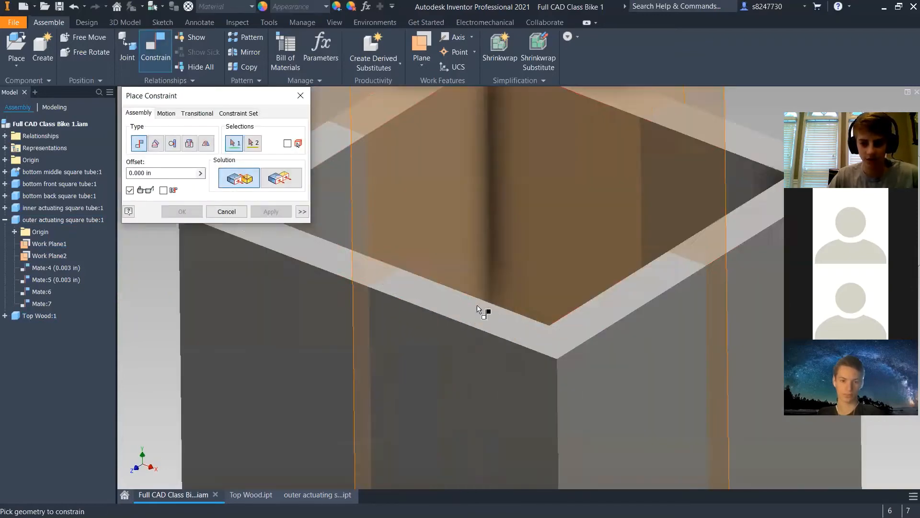
click(477, 305)
scroll(478, 305, up, 8)
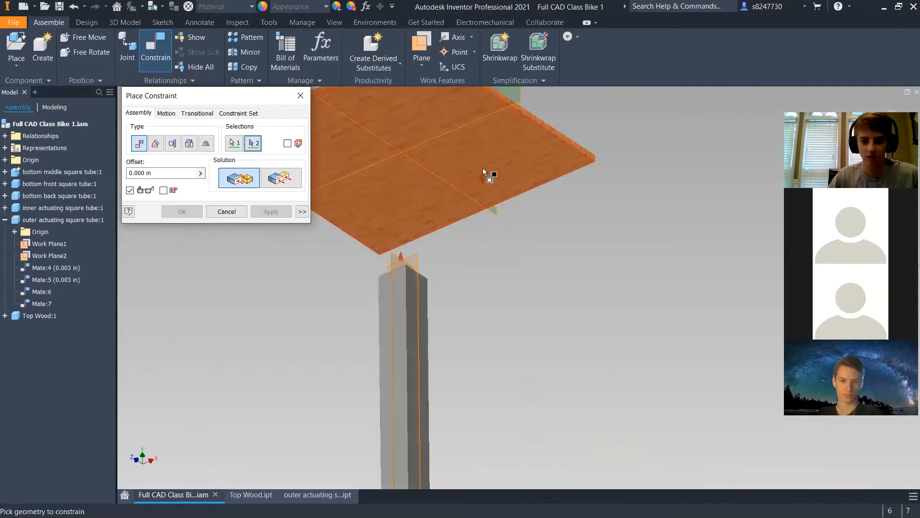
click(483, 168)
click(271, 212)
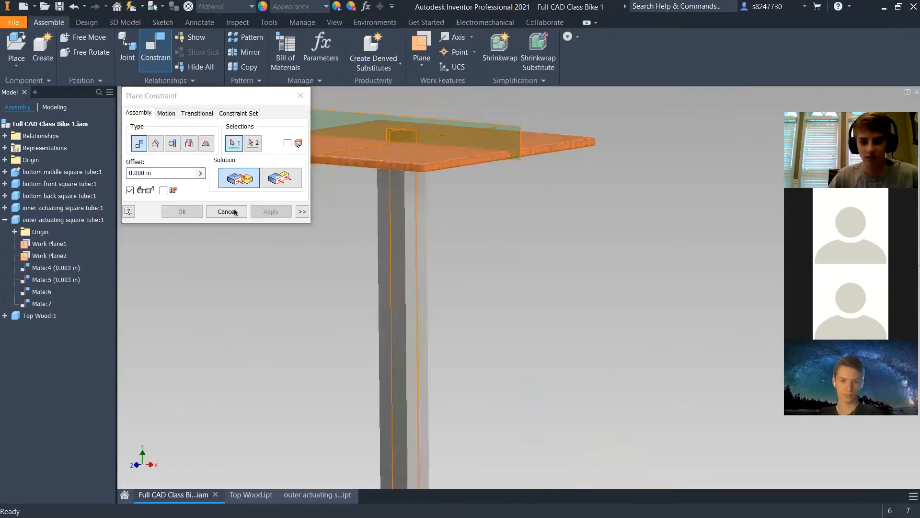
click(226, 212)
Slide the outer tube and its wood plate down over the inner tube to test the height adjustment
scroll(468, 249, up, 10)
drag(446, 290, 450, 316)
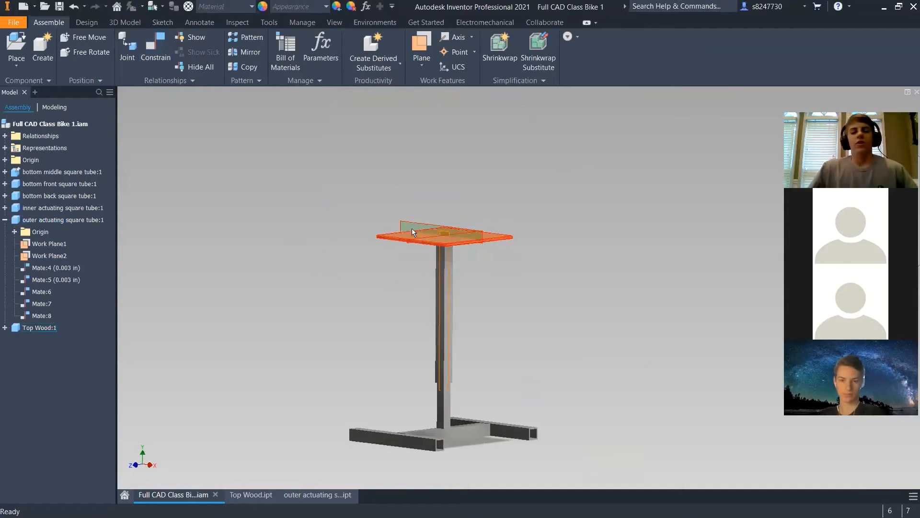
shift+middle_drag(412, 228, 429, 258)
scroll(435, 314, up, 3)
scroll(431, 327, down, 3)
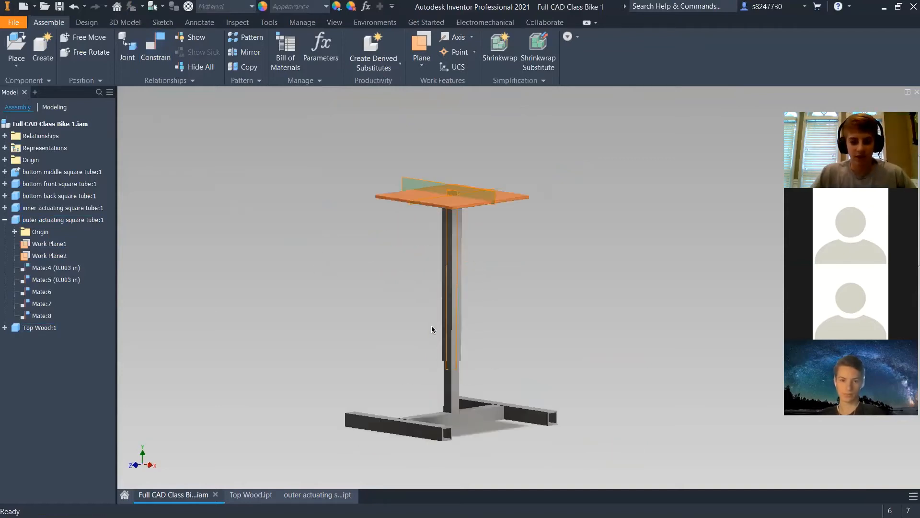
drag(447, 337, 445, 374)
click(399, 351)
shift+middle_drag(399, 352, 476, 257)
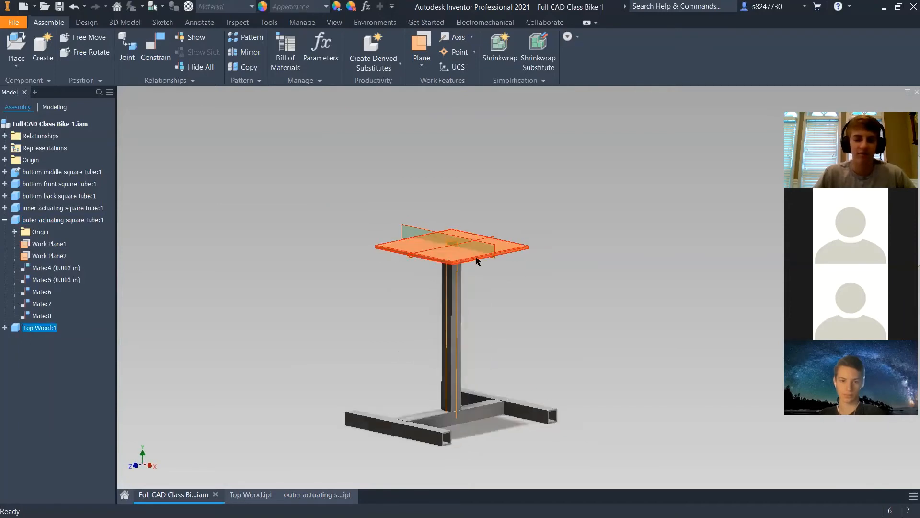
Open the wood plate part from the assembly and set the driving side dimension in Sketch1 to 9 in
right_click(477, 260)
click(476, 184)
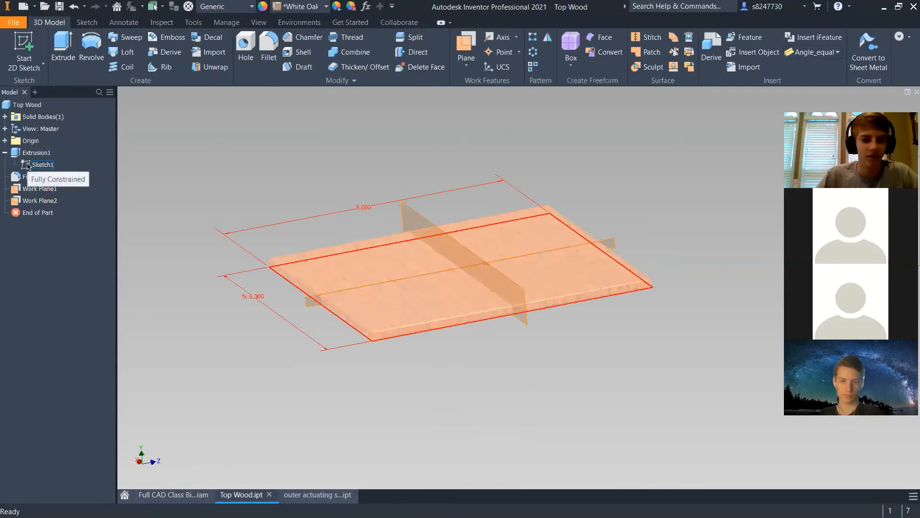
double_click(38, 165)
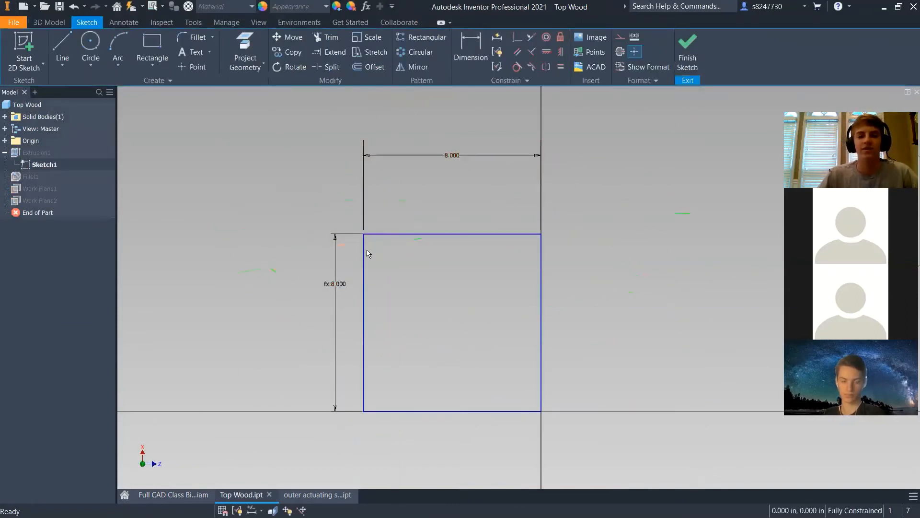
double_click(463, 154)
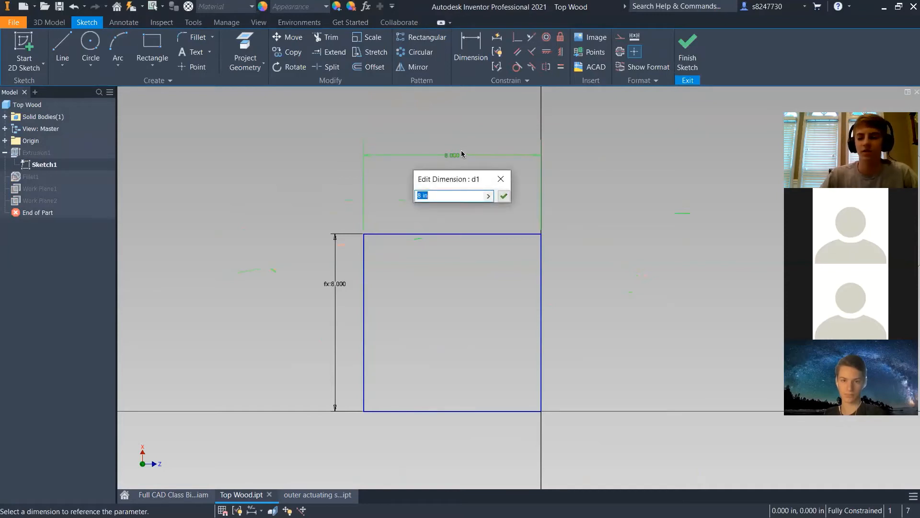
key(Return)
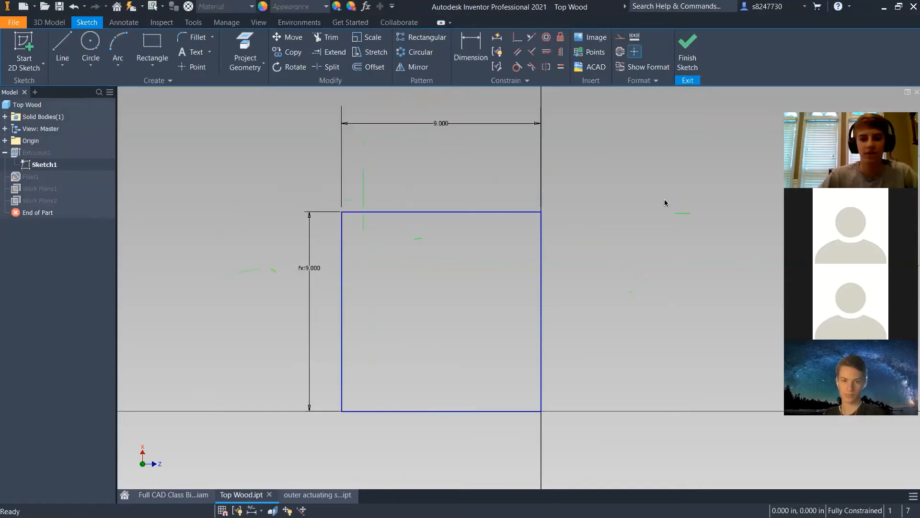
key(s)
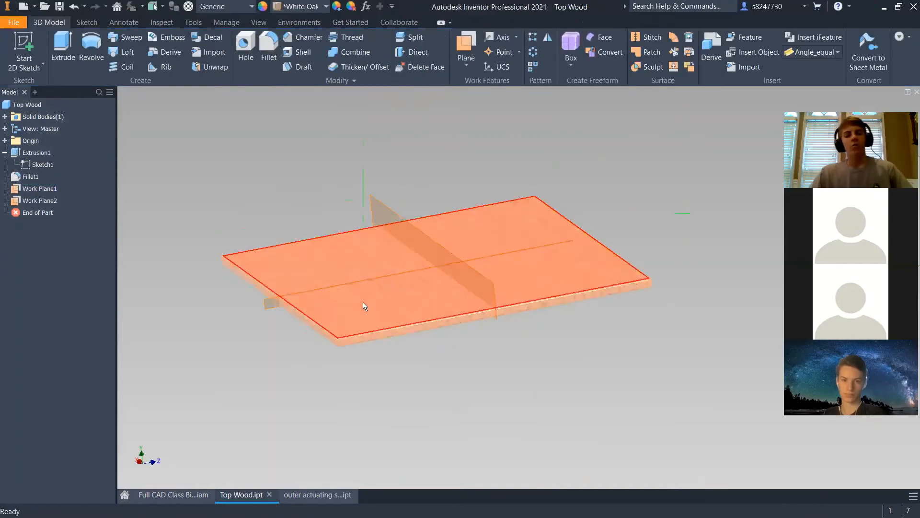
Return to the Full CAD Class Bike 1 assembly and update it with the resized wood plate
shift+middle_drag(363, 303, 359, 289)
key(F6)
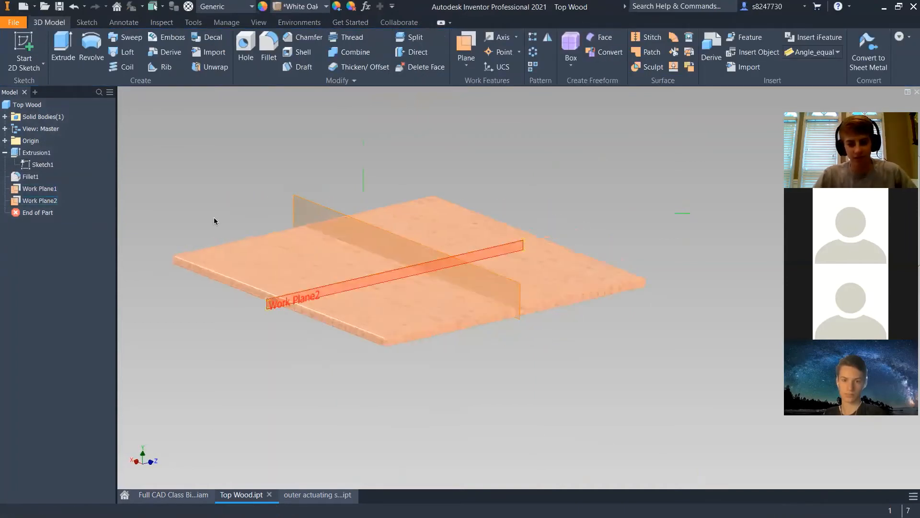
click(188, 495)
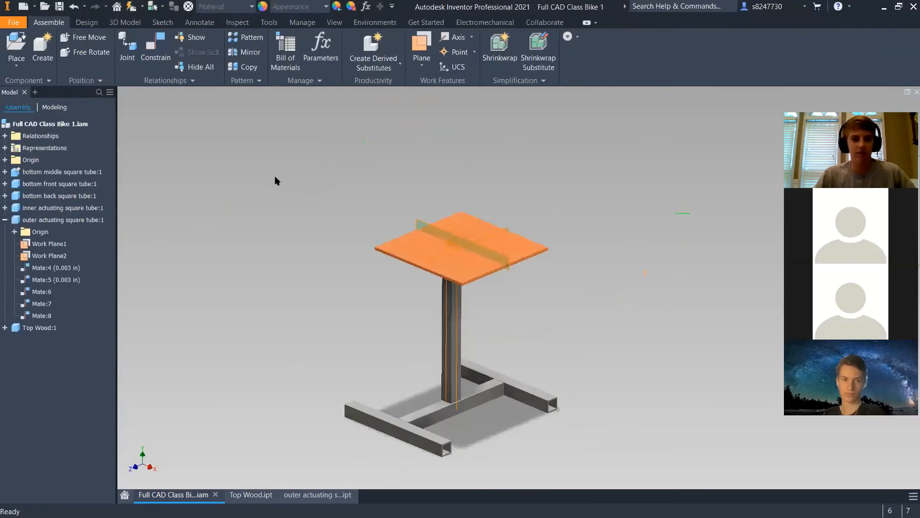
click(131, 6)
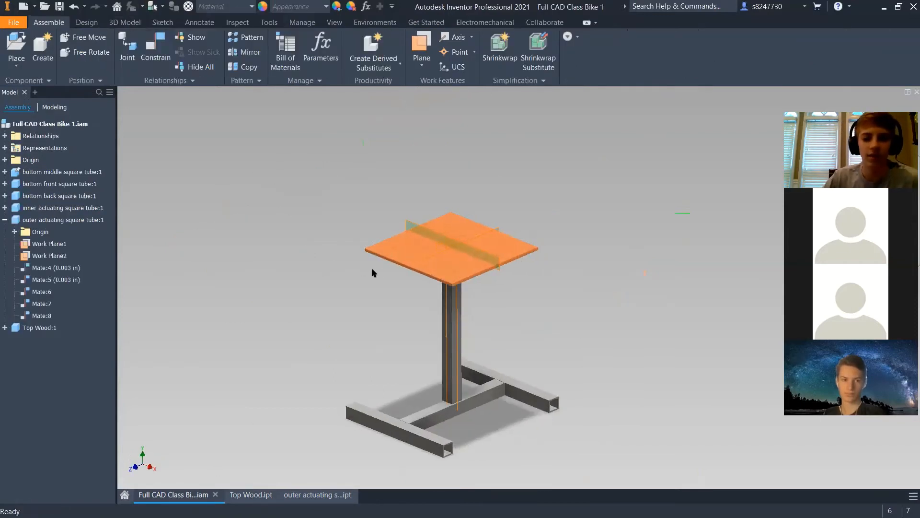
Examine the plate's centring on the tube from below and the outer tube's fit and sliding above the base
shift+middle_drag(471, 312, 462, 267)
scroll(462, 267, down, 5)
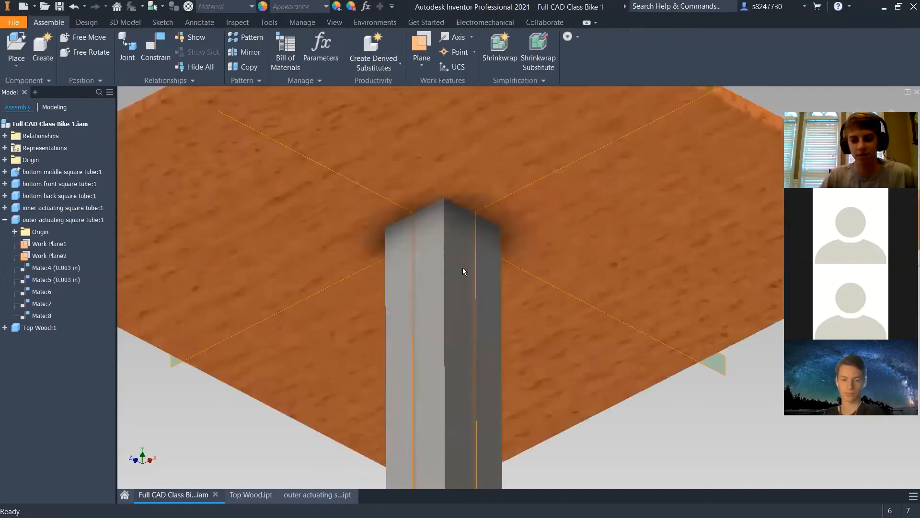
key(F6)
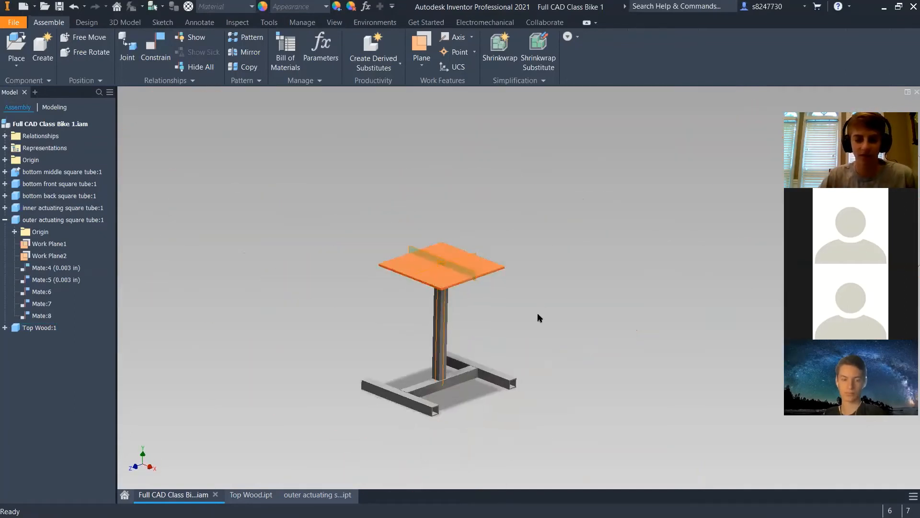
scroll(441, 353, down, 3)
shift+middle_drag(441, 353, 503, 307)
scroll(456, 318, up, 4)
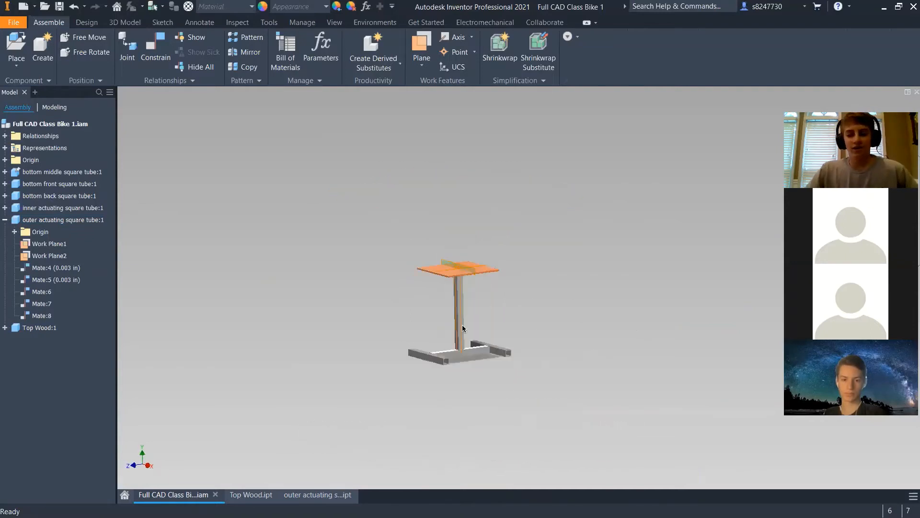
scroll(458, 343, down, 3)
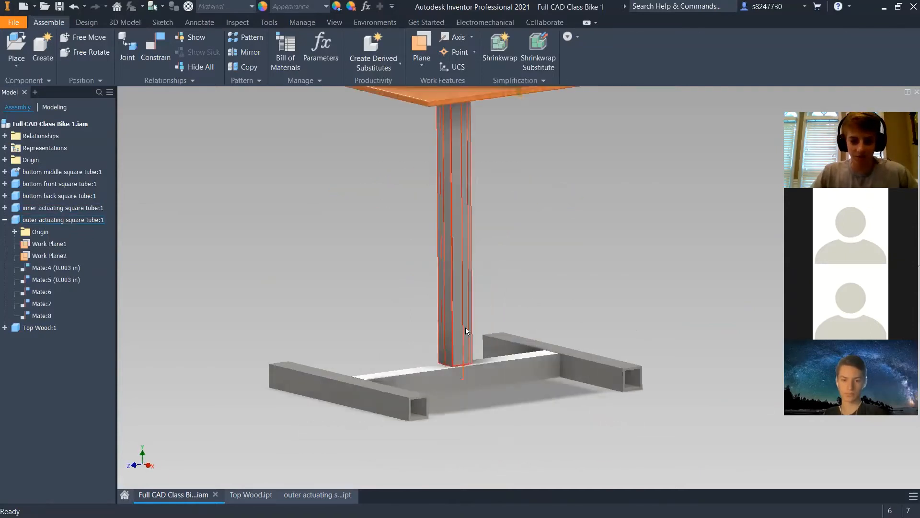
drag(465, 326, 493, 333)
scroll(432, 269, up, 3)
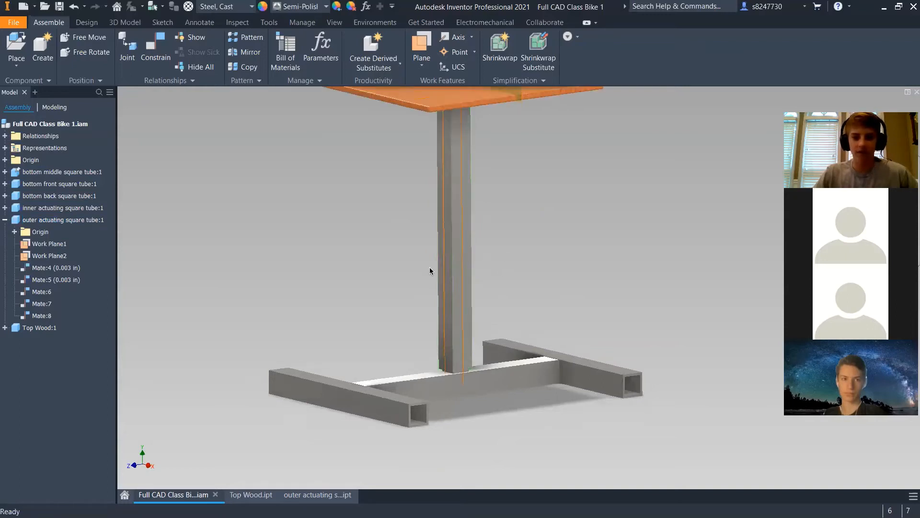
middle_drag(393, 272, 393, 315)
shift+middle_drag(417, 389, 433, 390)
scroll(433, 390, down, 3)
scroll(433, 389, up, 5)
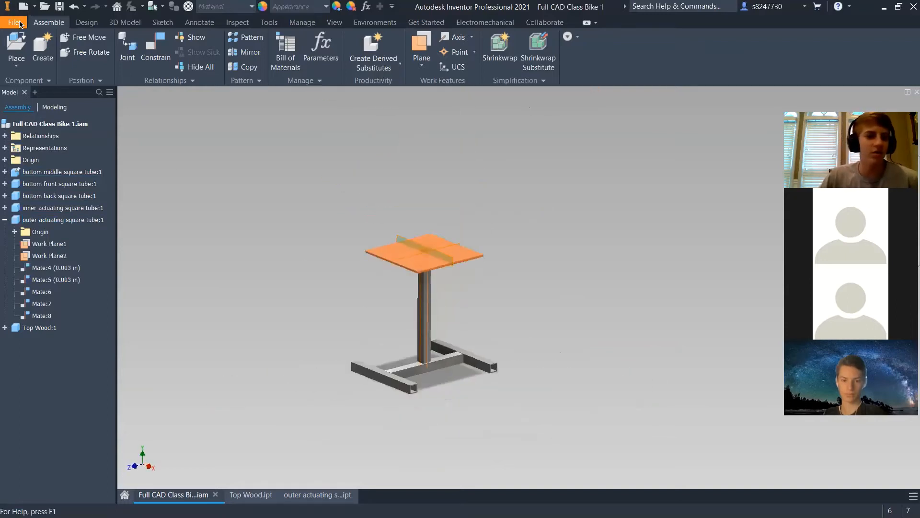
Open the Lifting Mechanism Sketch part from the other bike stand's folder under 2020 Outreach
click(45, 6)
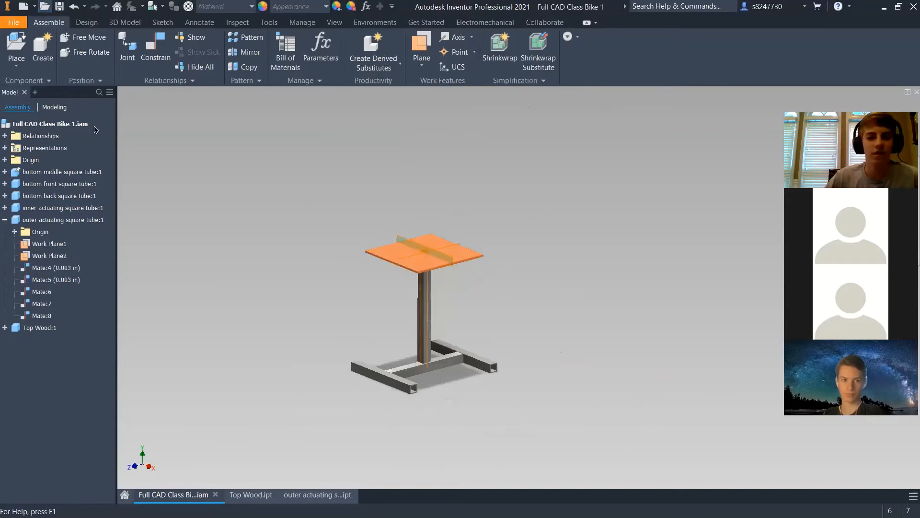
click(288, 67)
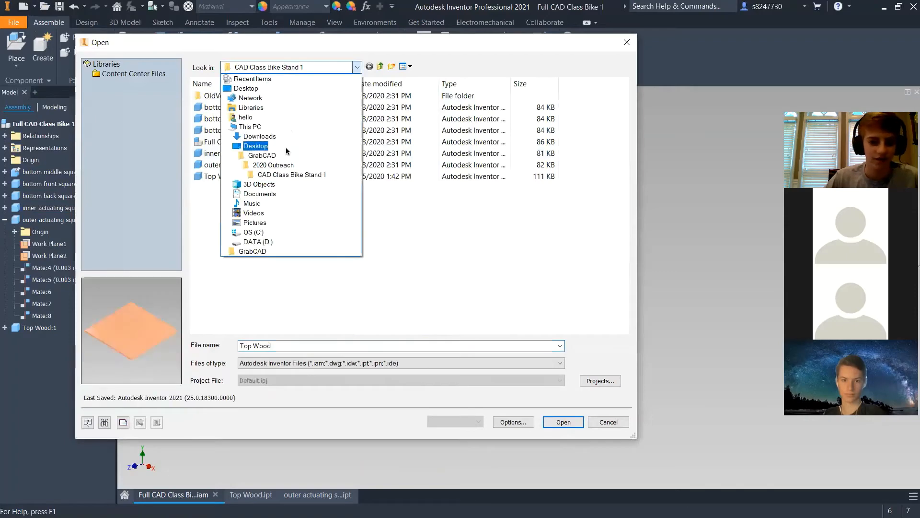
click(287, 166)
double_click(237, 142)
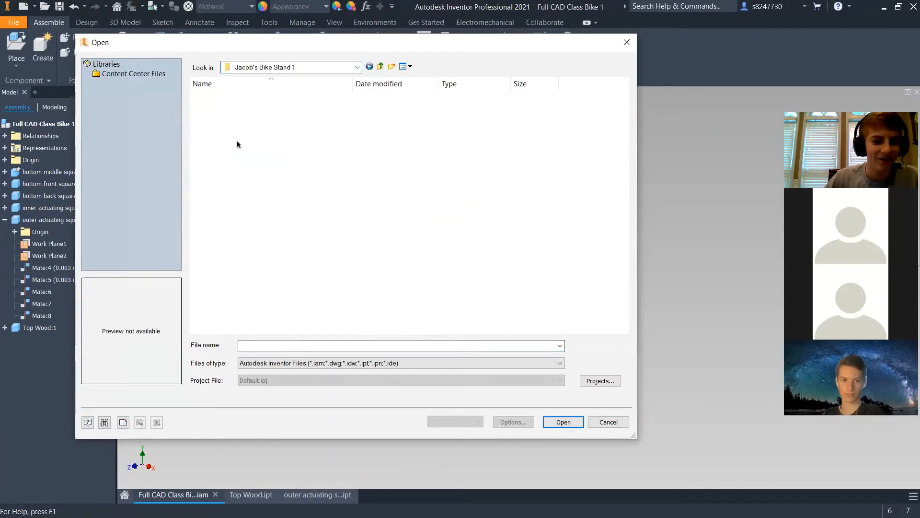
click(270, 244)
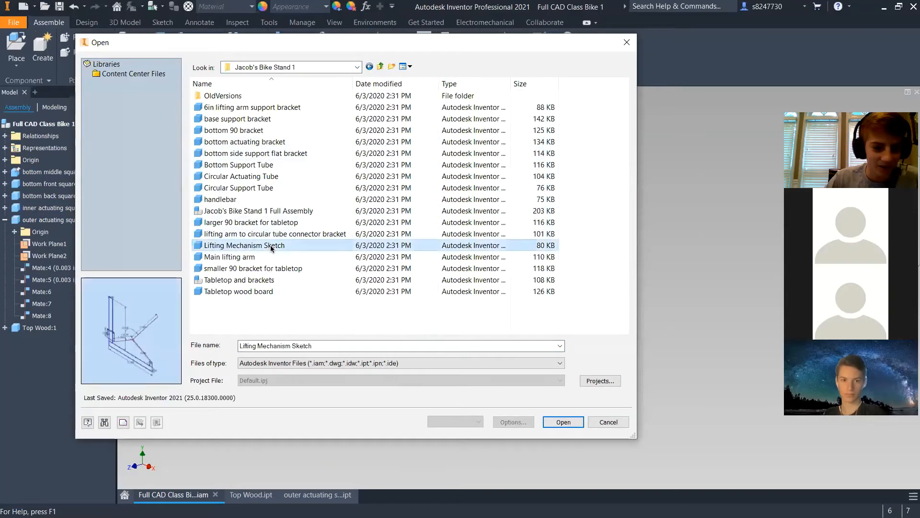
click(546, 423)
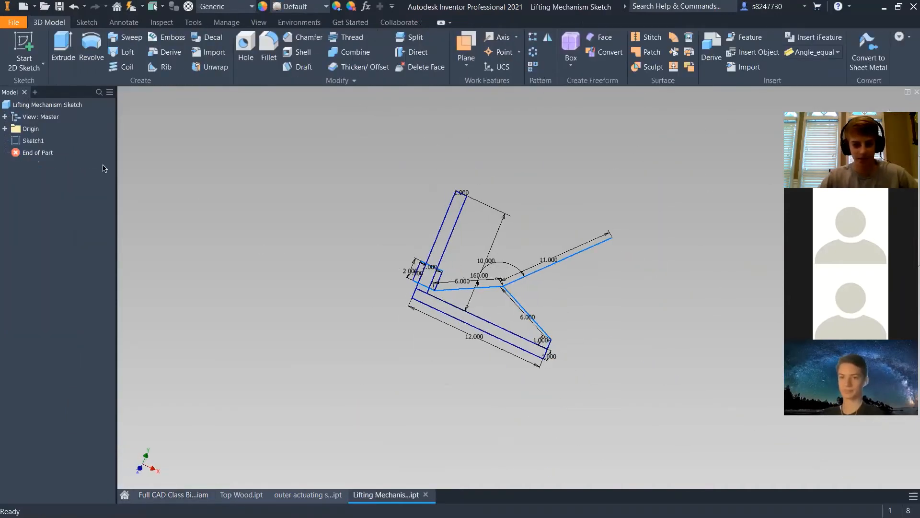
Open Sketch1 for editing and swing the 11 in lever arm to test how the linkage moves
double_click(23, 142)
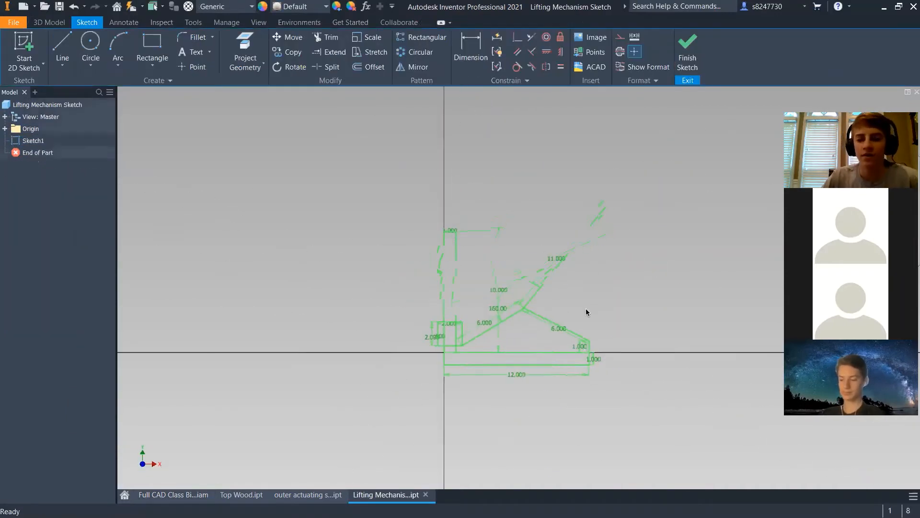
scroll(603, 223, up, 3)
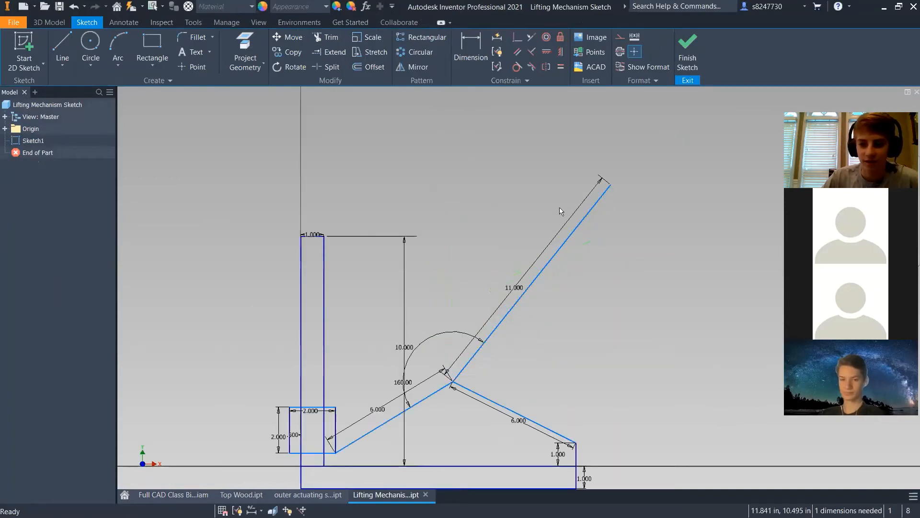
scroll(496, 225, down, 3)
drag(557, 189, 586, 145)
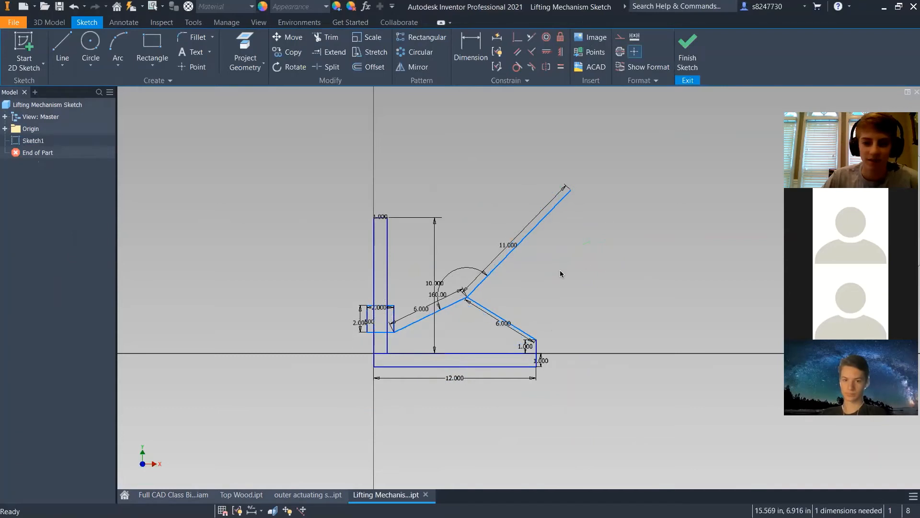
scroll(451, 328, up, 3)
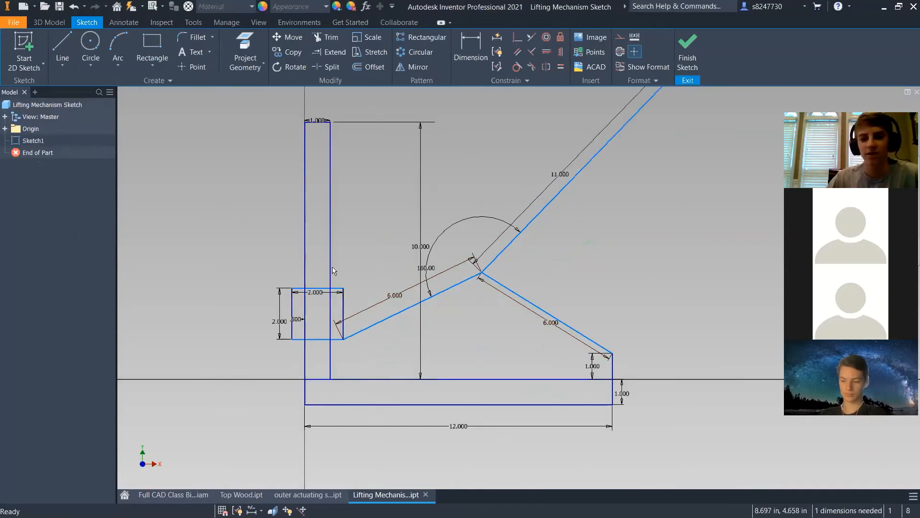
Move the 2 in square sliding block up the vertical tube to near its upper end, bringing the linkage along
scroll(299, 274, down, 2)
scroll(311, 287, up, 5)
drag(311, 273, 334, 76)
scroll(272, 203, down, 2)
drag(300, 192, 314, 71)
scroll(262, 223, down, 4)
scroll(336, 225, up, 2)
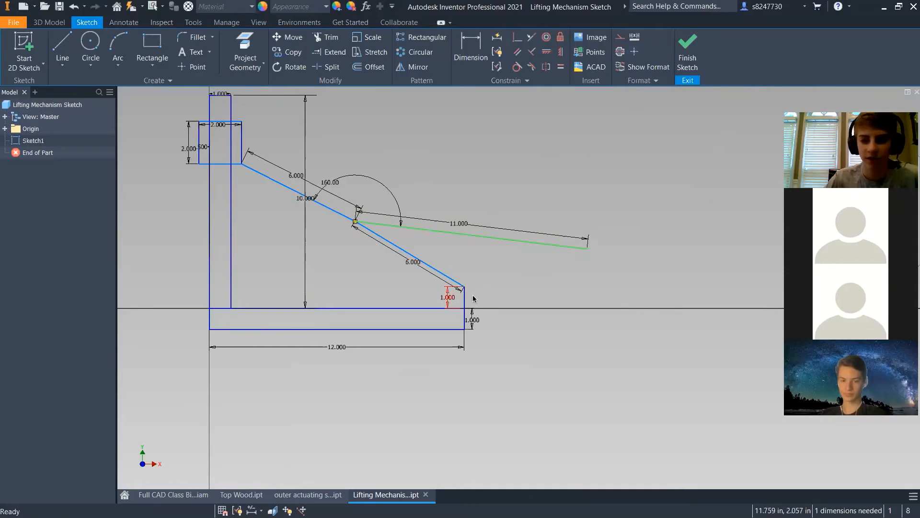
Finish editing the lifting mechanism sketch, return to the Full CAD Class Bike 1 assembly, and create a new part file
click(493, 279)
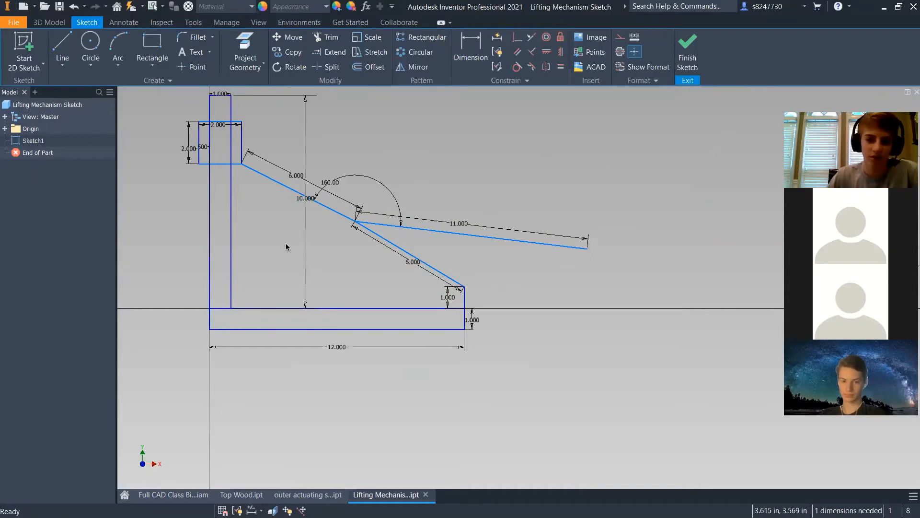
click(689, 60)
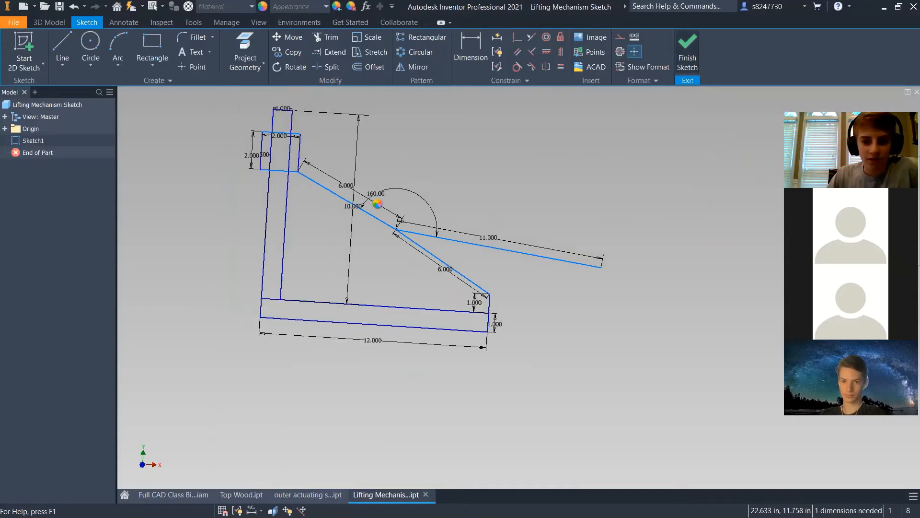
click(173, 494)
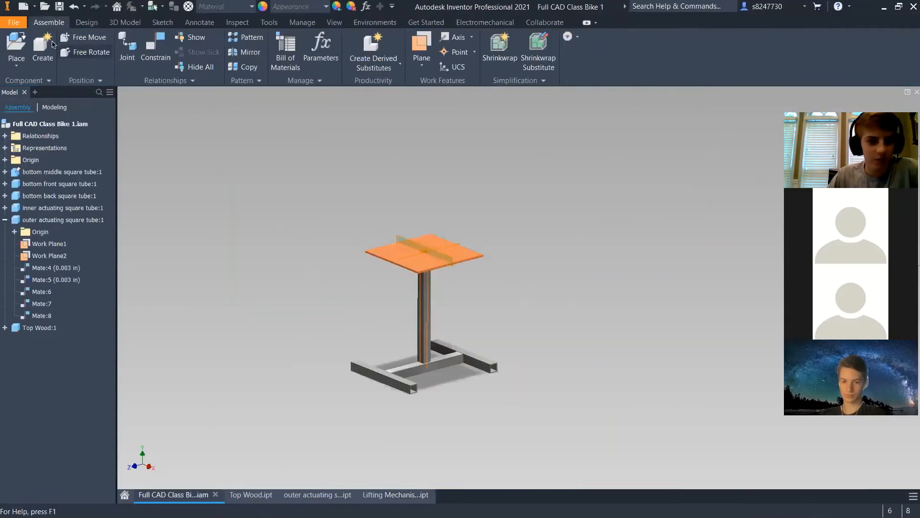
click(35, 7)
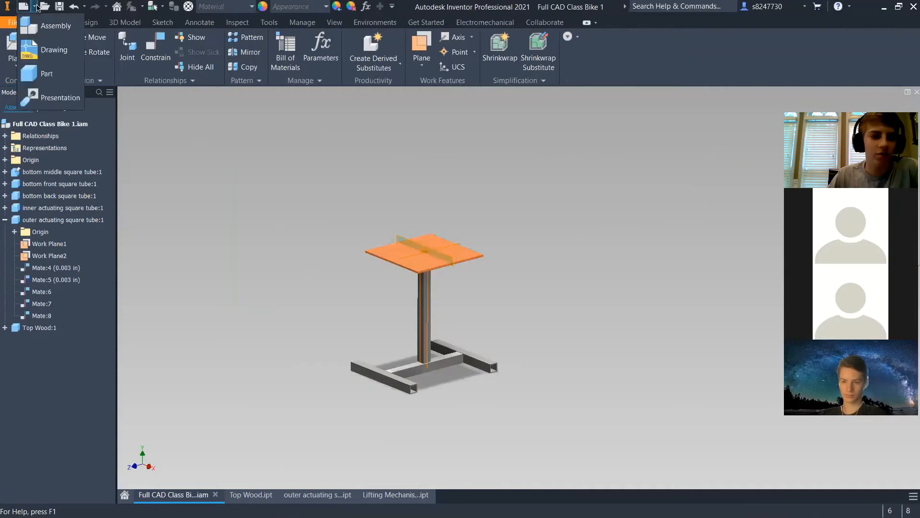
click(61, 64)
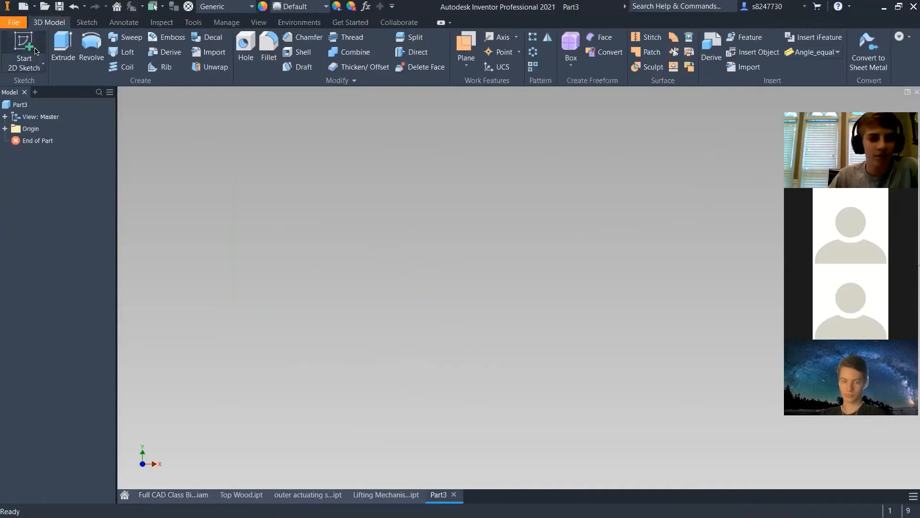
Start a 2D sketch on the new part's horizontal XZ origin plane
click(37, 50)
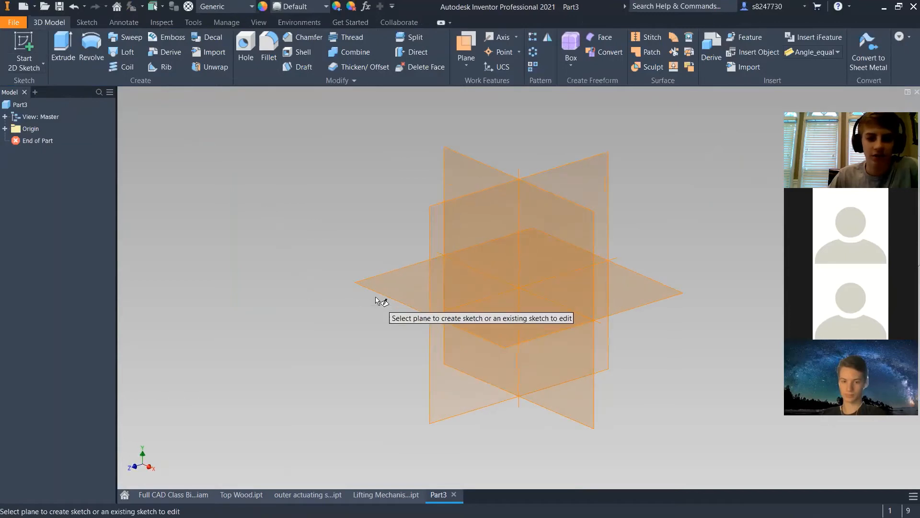
click(387, 288)
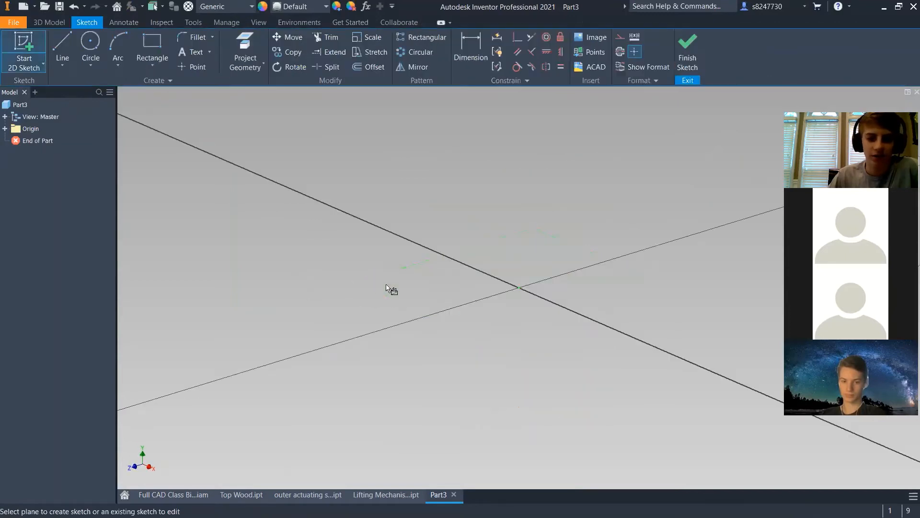
click(778, 159)
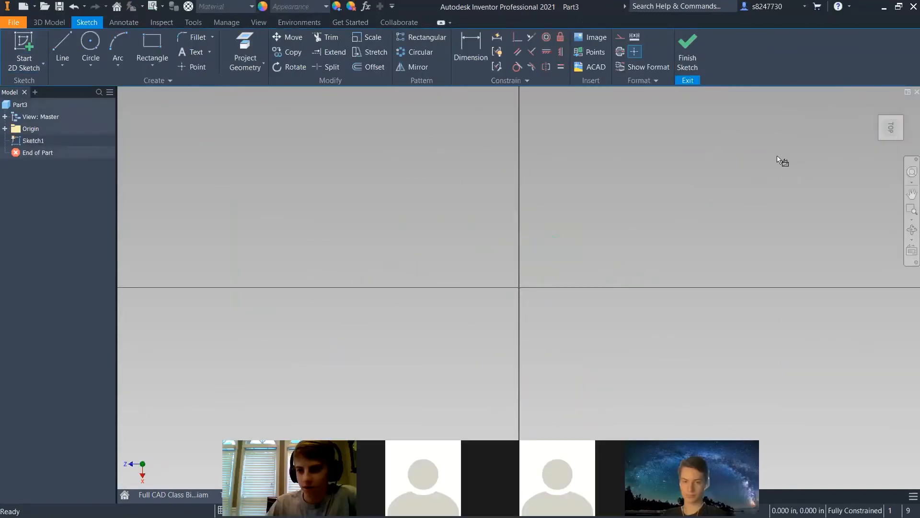
Sketch a 6 in by 0.5 in rectangle with one corner on the origin
click(151, 46)
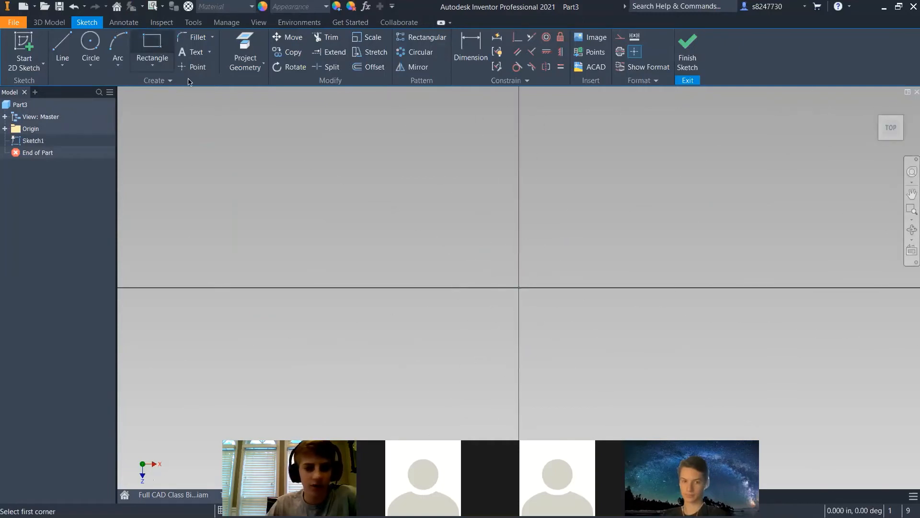
click(519, 287)
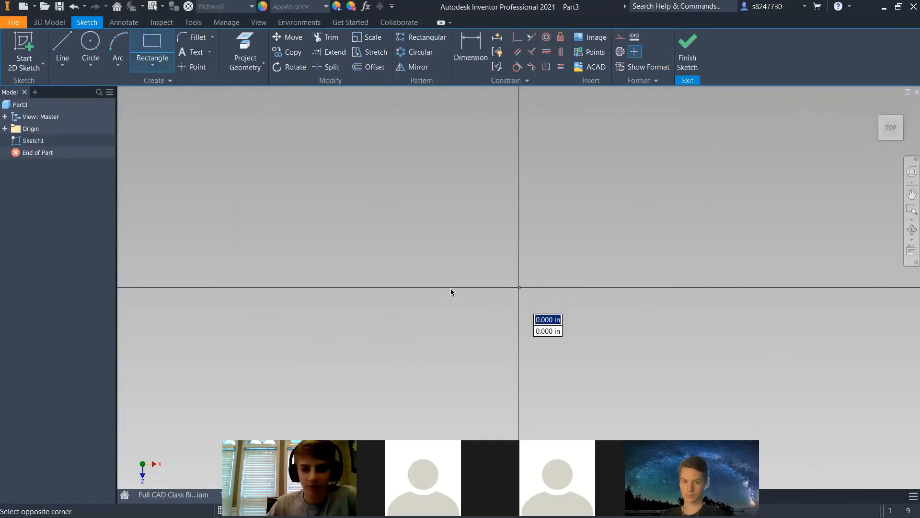
middle_drag(451, 291, 391, 289)
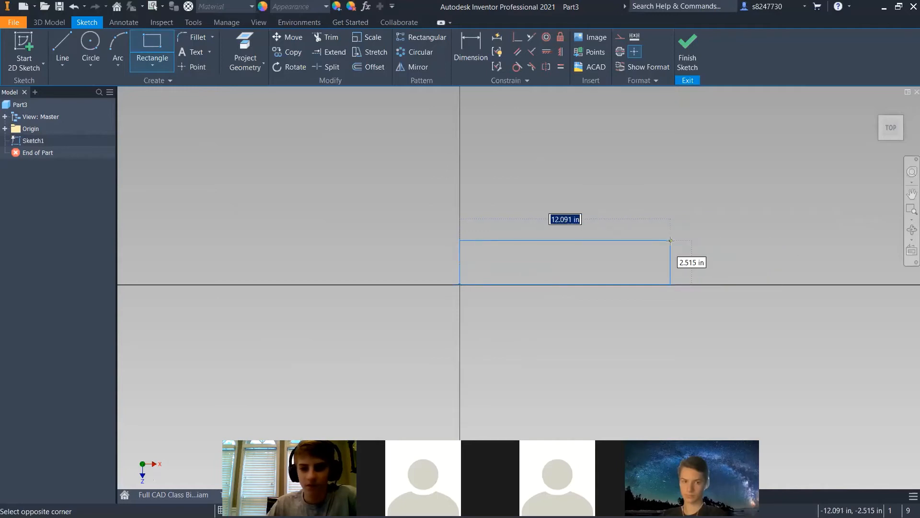
text(6)
key(Tab)
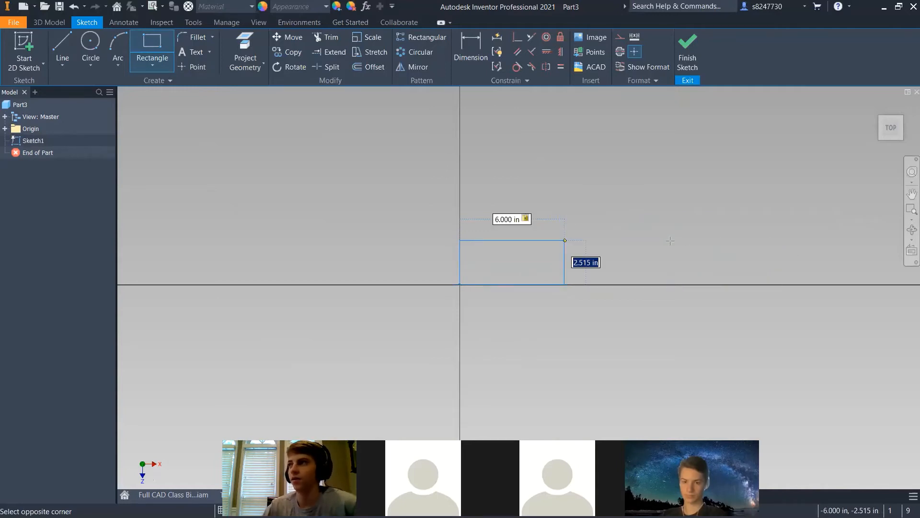
text(.5)
key(Return)
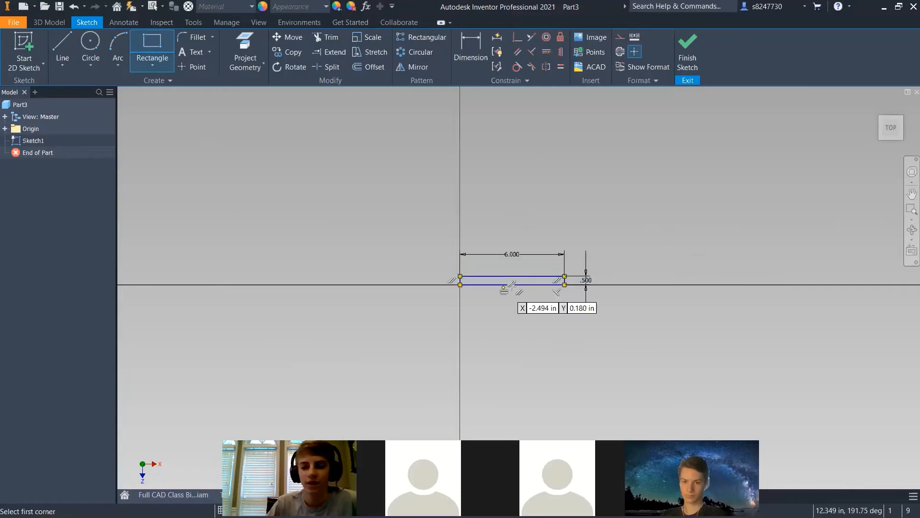
scroll(511, 286, down, 5)
key(Escape)
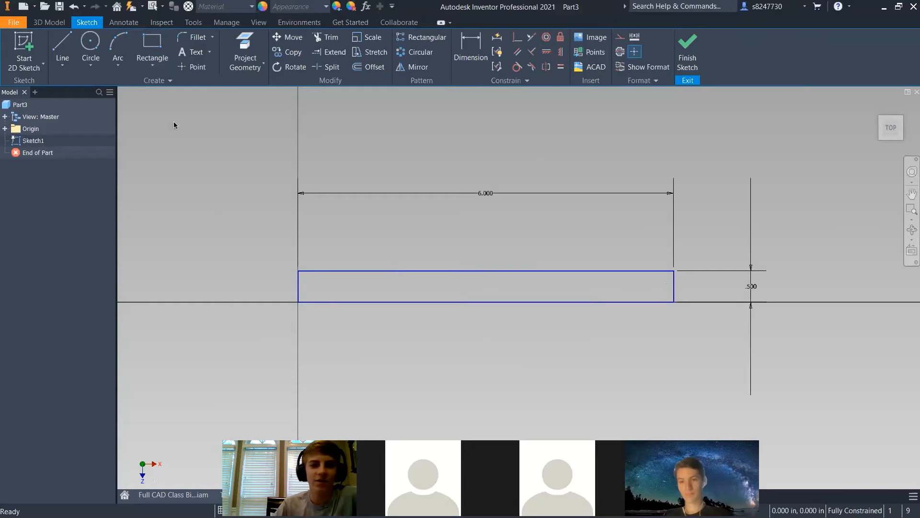
Draw a tangent semicircular arc across the rectangle's 0.5 in short side at the origin, bulging outward
click(118, 45)
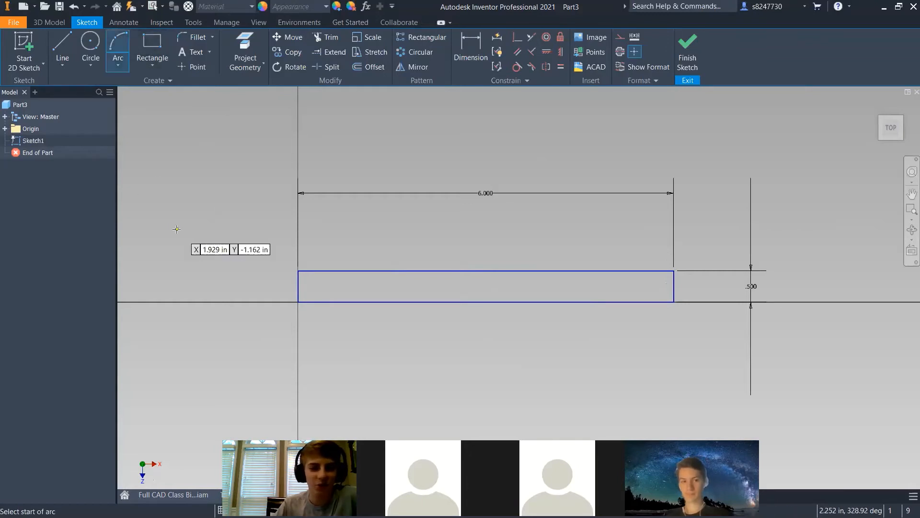
key(Escape)
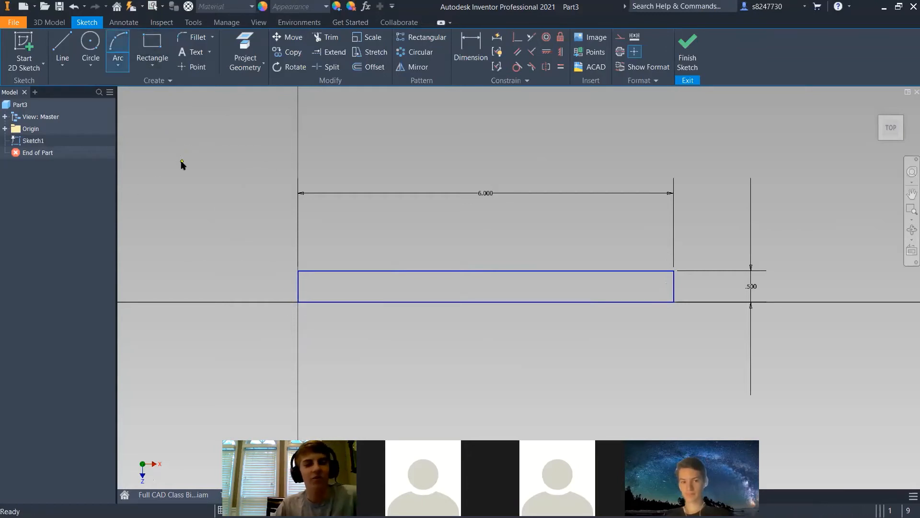
click(119, 43)
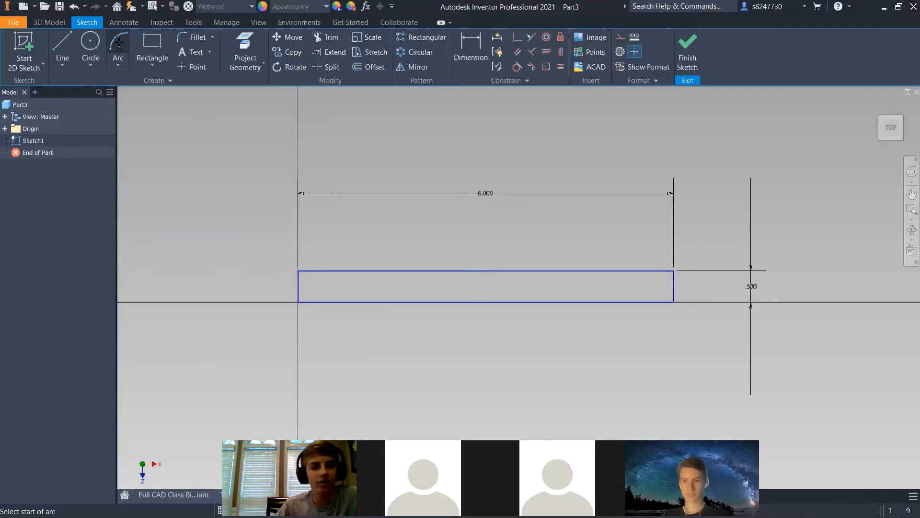
scroll(291, 309, up, 5)
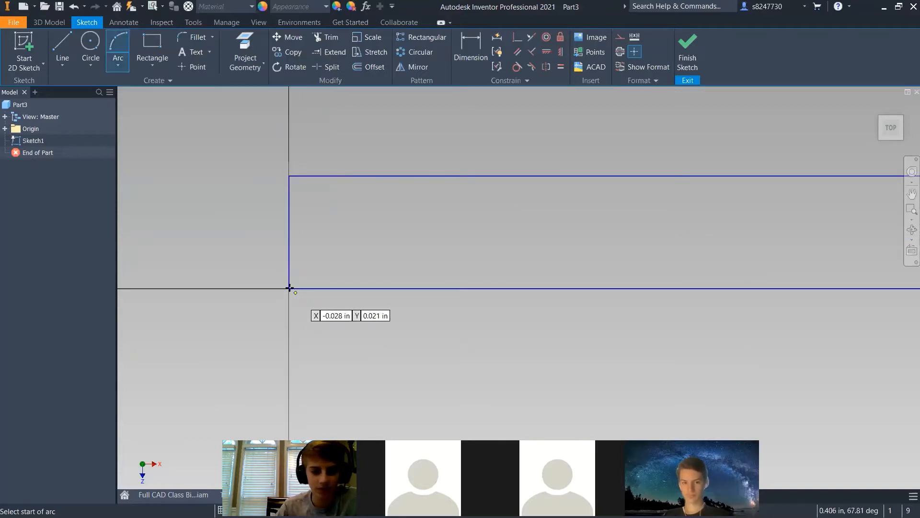
click(289, 288)
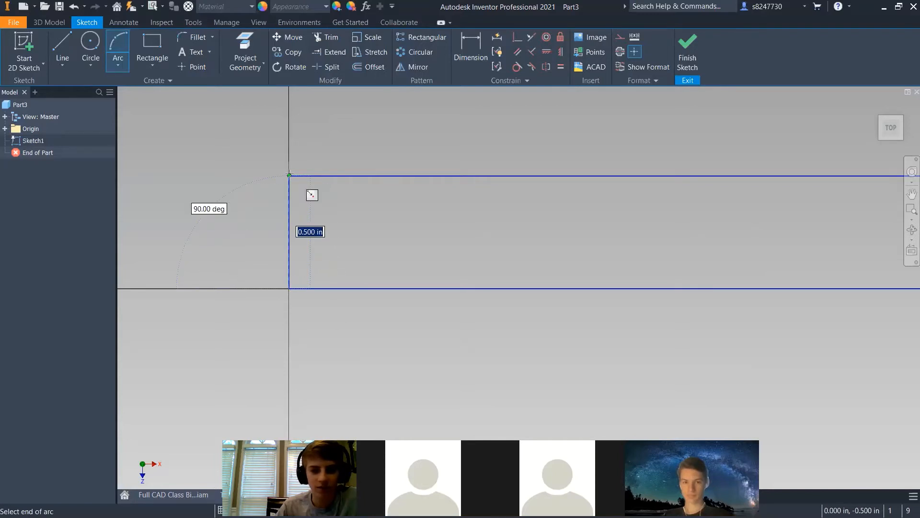
click(289, 175)
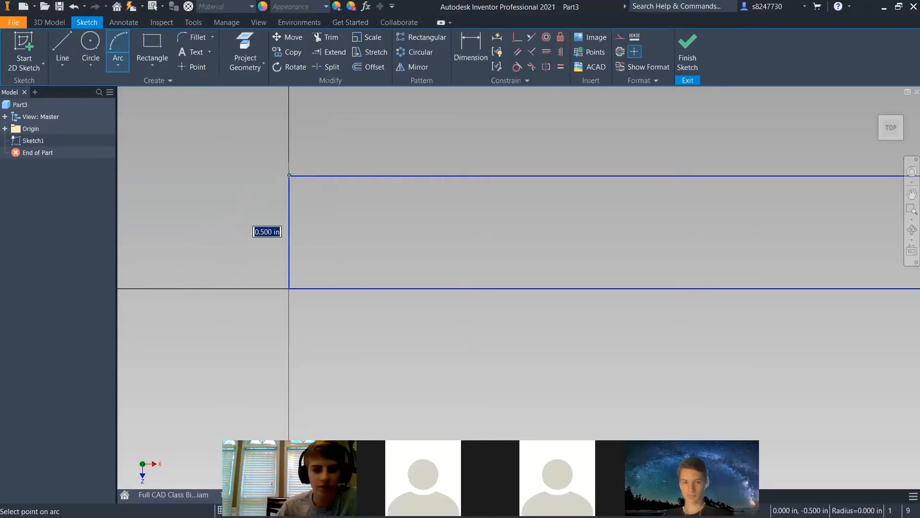
click(234, 230)
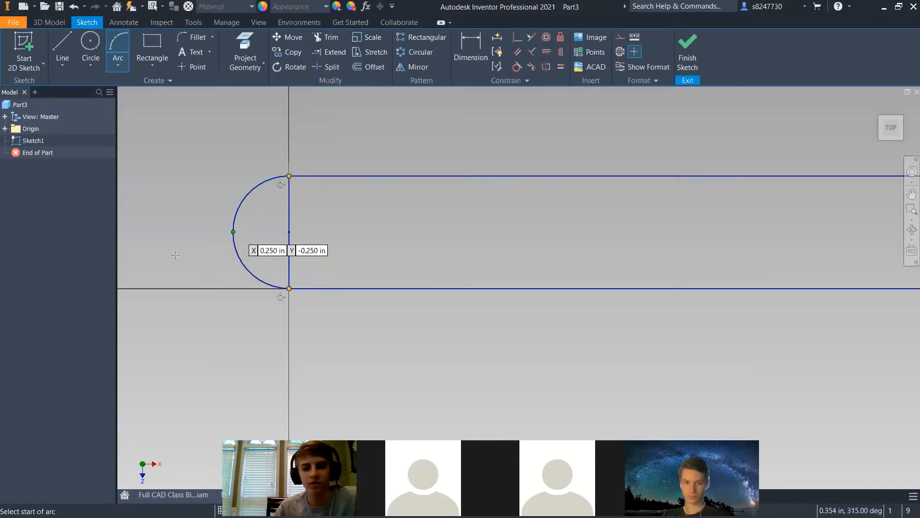
scroll(165, 234, up, 2)
key(Escape)
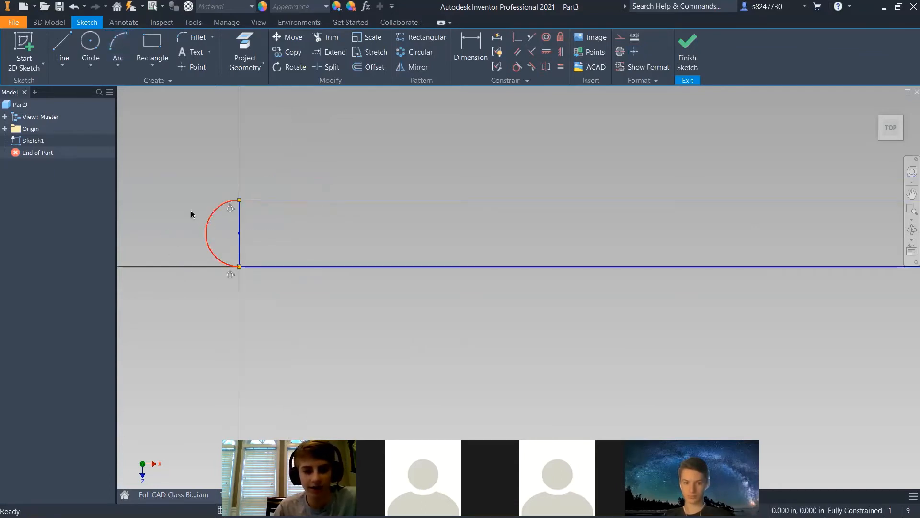
Delete the semicircular arc from the rectangle's short side at the origin
click(121, 63)
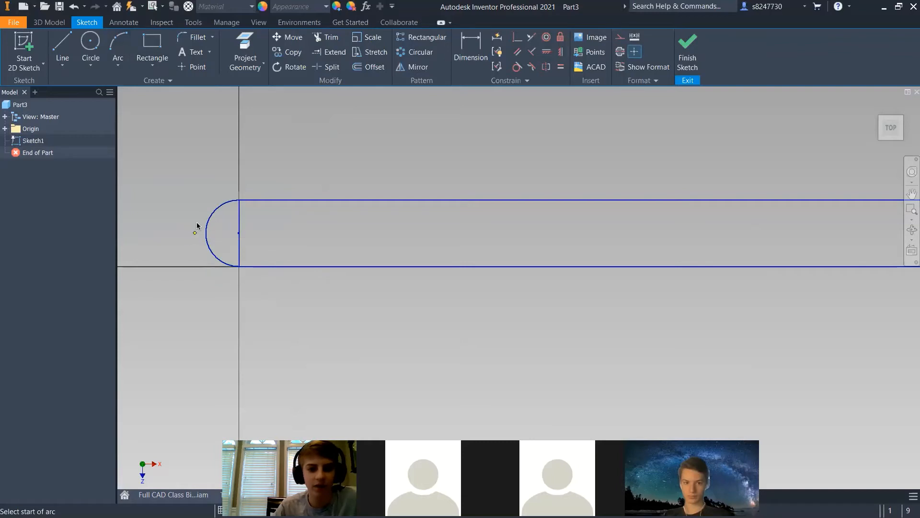
key(Escape)
scroll(197, 223, down, 3)
click(239, 211)
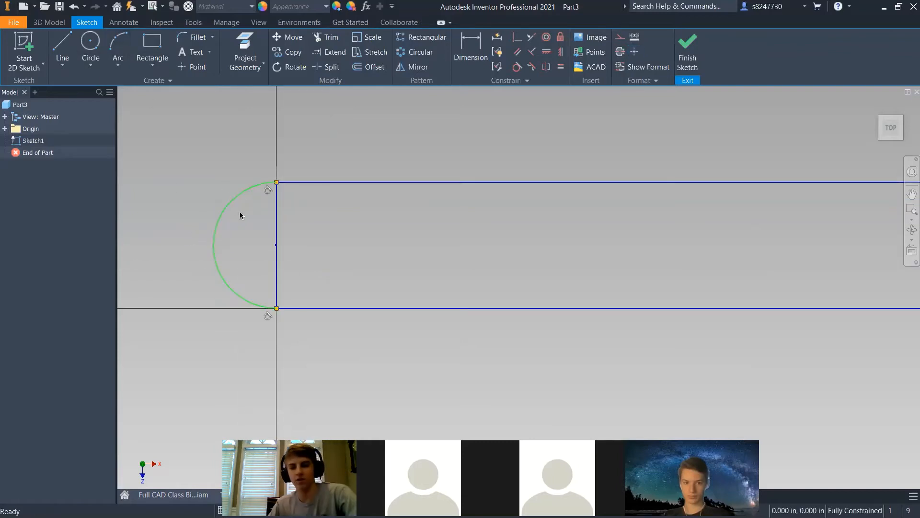
key(Delete)
Draw a non-tangent arc larger than a semicircle between the rectangle's corners at the origin end, and delete it
click(130, 48)
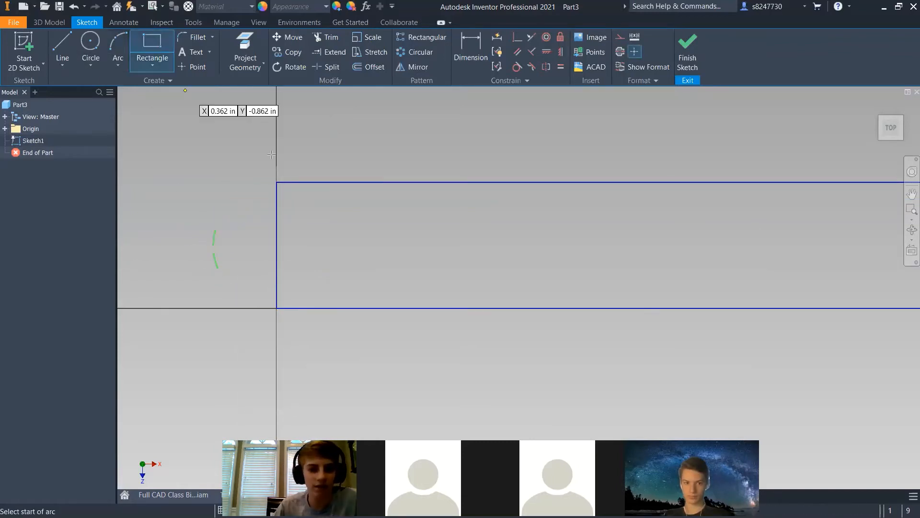
click(118, 51)
click(276, 182)
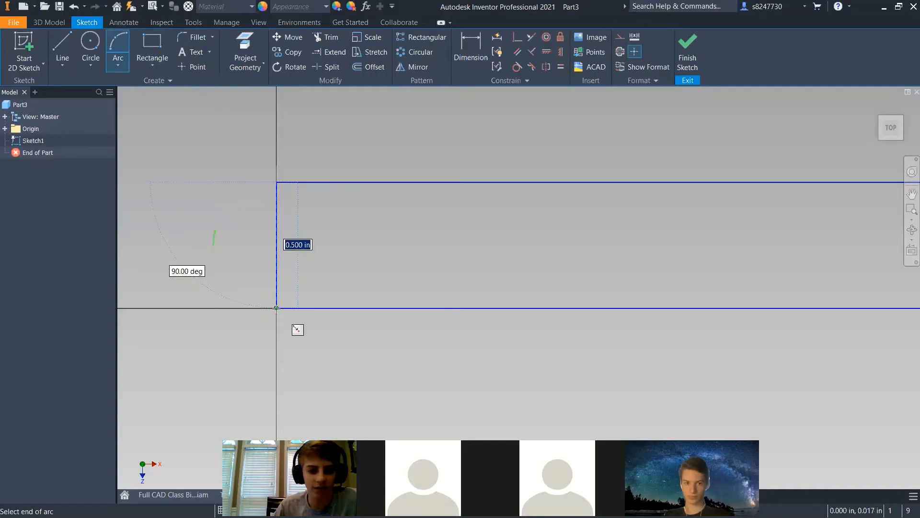
click(276, 308)
click(171, 226)
key(Escape)
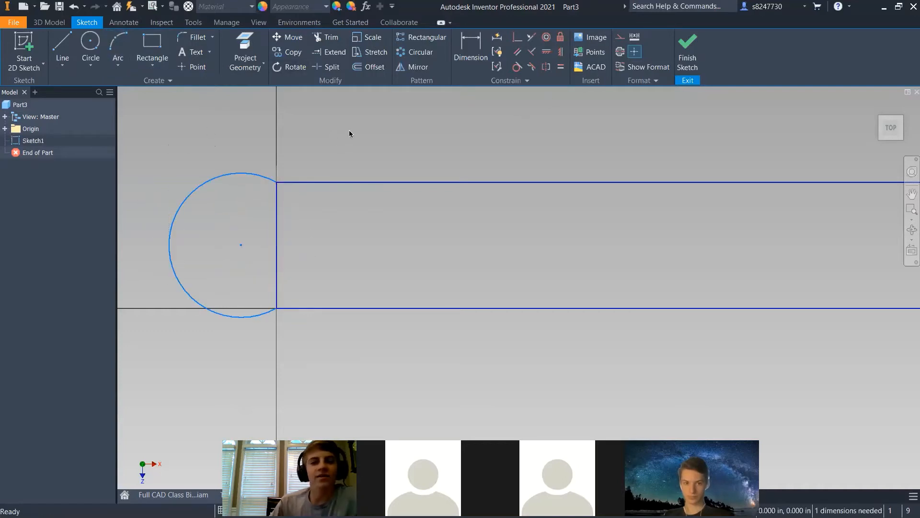
click(245, 175)
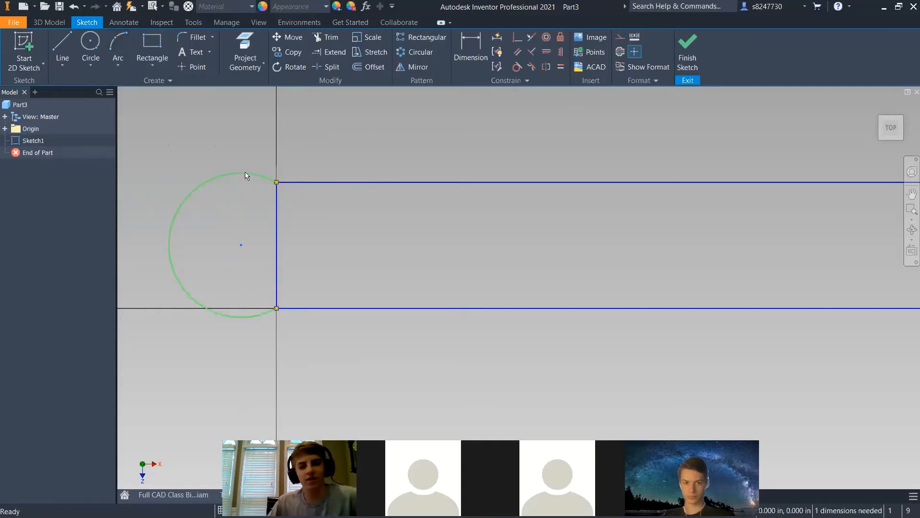
key(Delete)
Redraw the rounded end at the origin as a tangent semicircle joining both corners of the rectangle's 0.5 in side
click(91, 48)
click(120, 47)
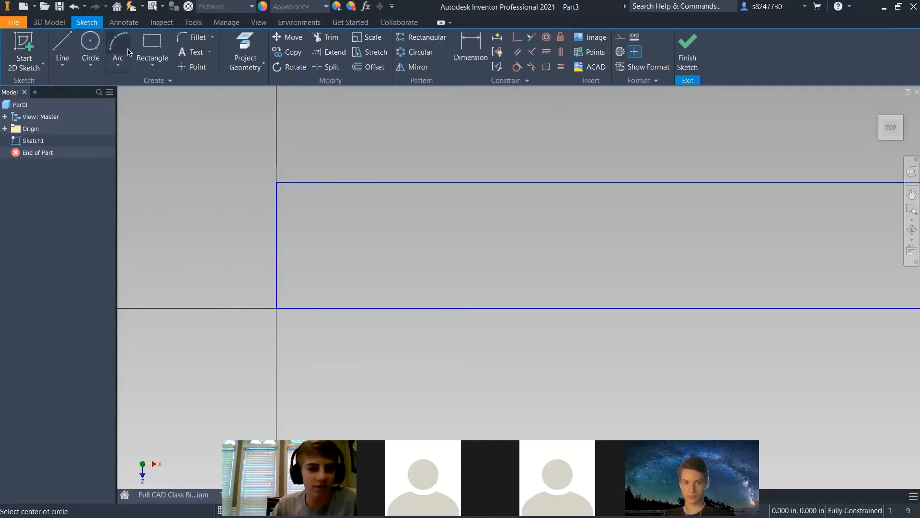
click(276, 183)
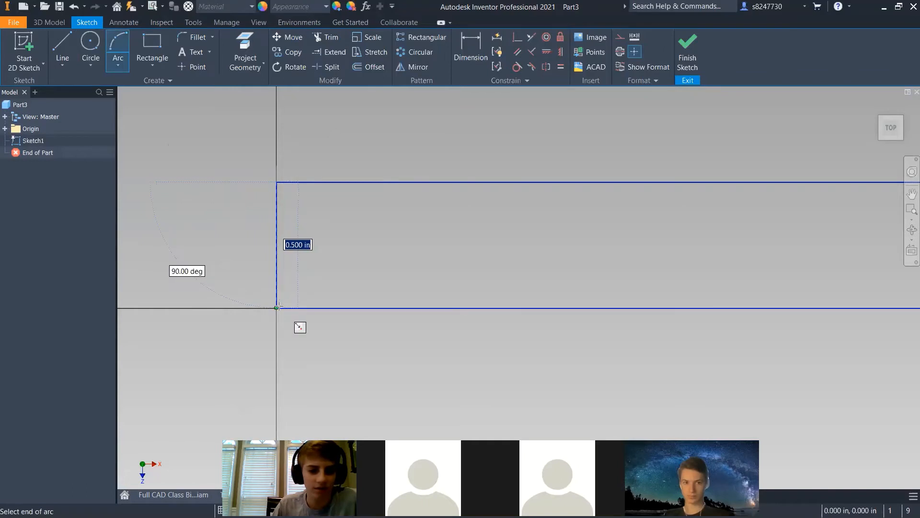
click(276, 307)
click(214, 238)
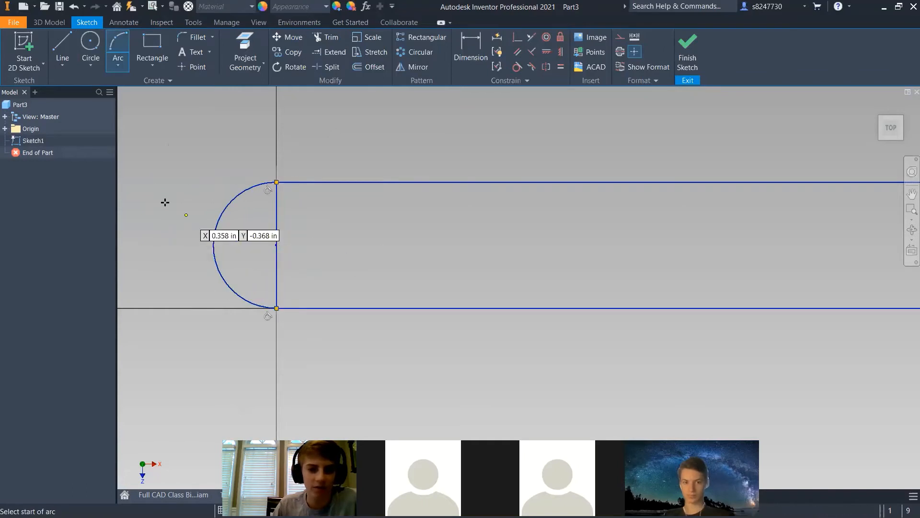
Draw a matching tangent semicircular arc on the rectangle's opposite 0.5 in end and leave the Arc tool
scroll(191, 206, up, 5)
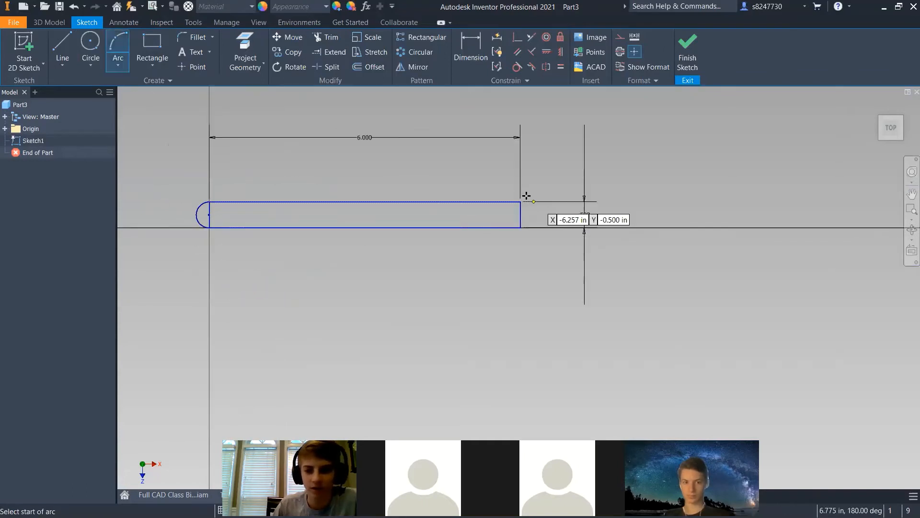
scroll(526, 196, down, 5)
click(509, 309)
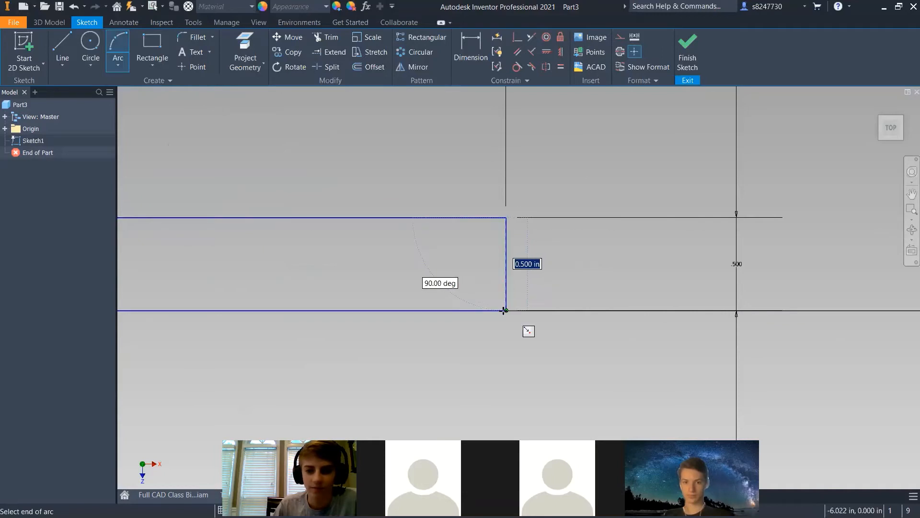
click(506, 217)
click(553, 259)
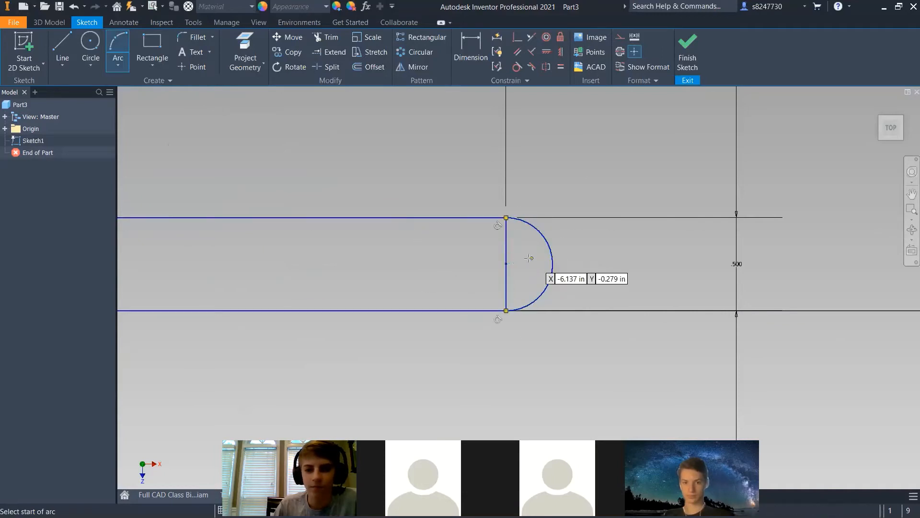
scroll(529, 256, up, 5)
key(Escape)
scroll(422, 259, down, 3)
scroll(422, 259, up, 3)
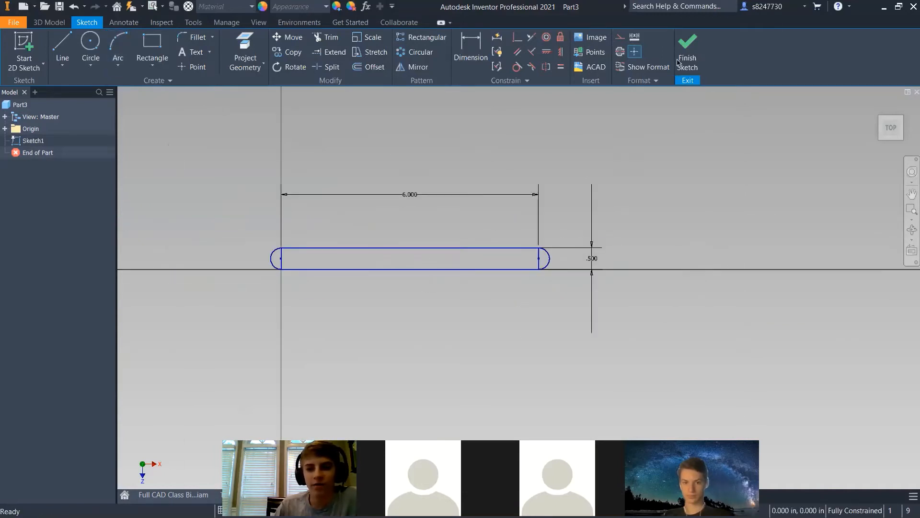
Finish the sketch and start an extrusion of the rectangle together with the semicircular regions at both ends
click(688, 48)
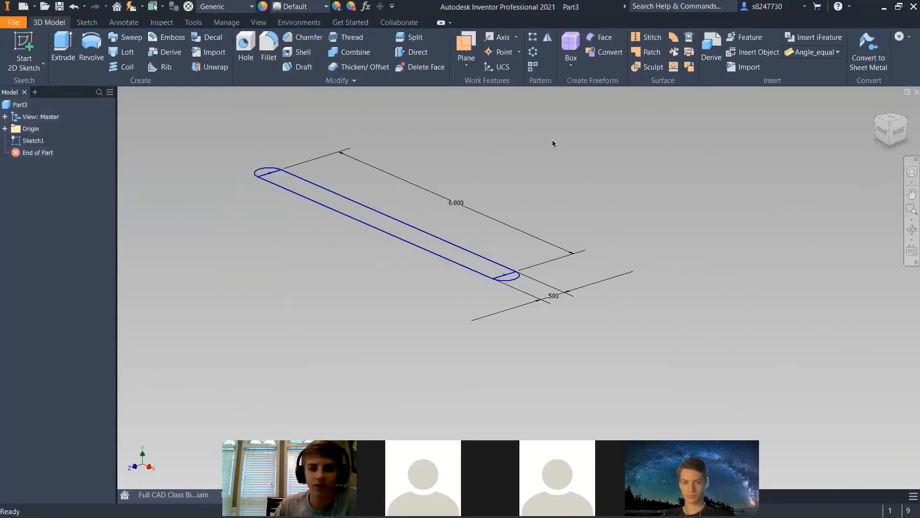
click(68, 66)
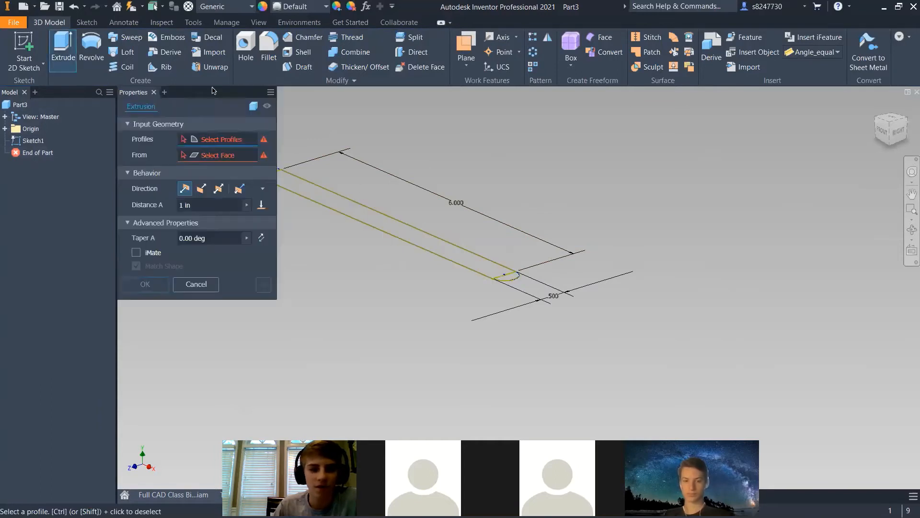
scroll(539, 294, up, 2)
scroll(389, 223, down, 7)
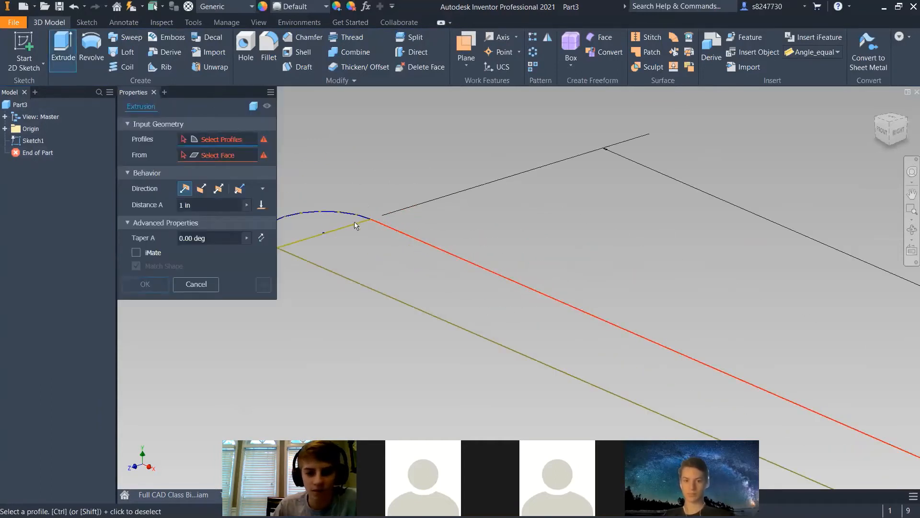
click(328, 221)
click(327, 220)
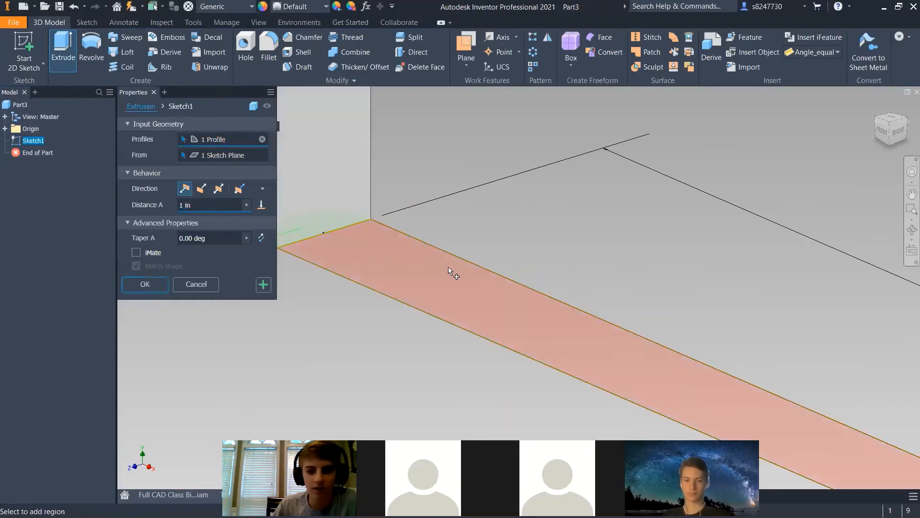
click(407, 242)
scroll(431, 258, up, 5)
scroll(528, 299, down, 5)
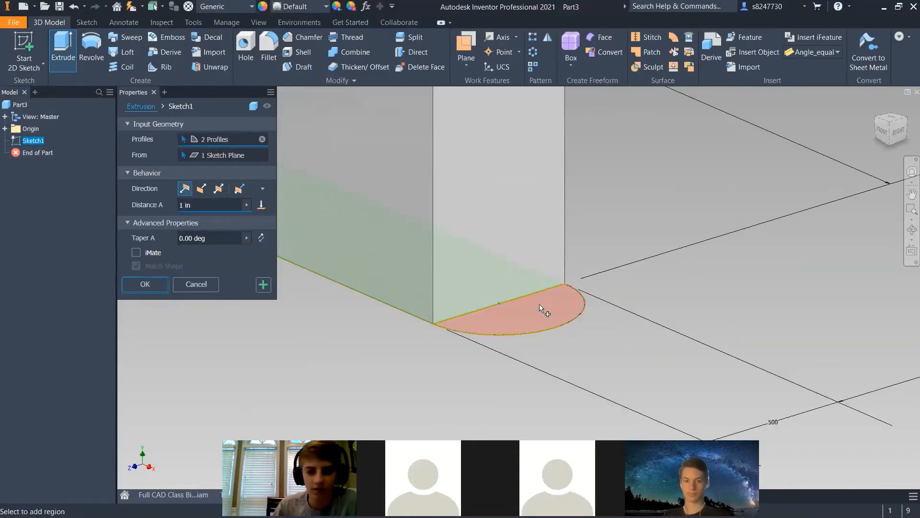
click(503, 314)
scroll(508, 316, up, 5)
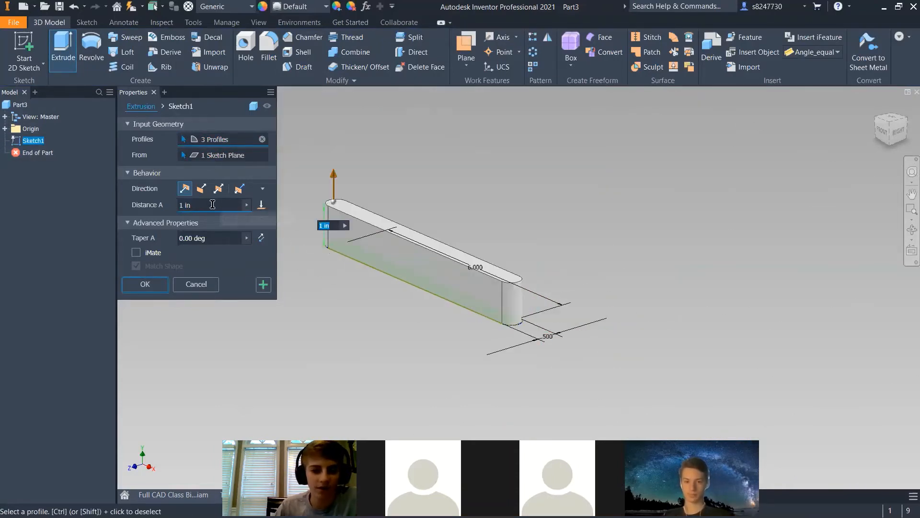
Set the extrusion distance to .25 in and create the solid linkage bar
drag(205, 205, 168, 206)
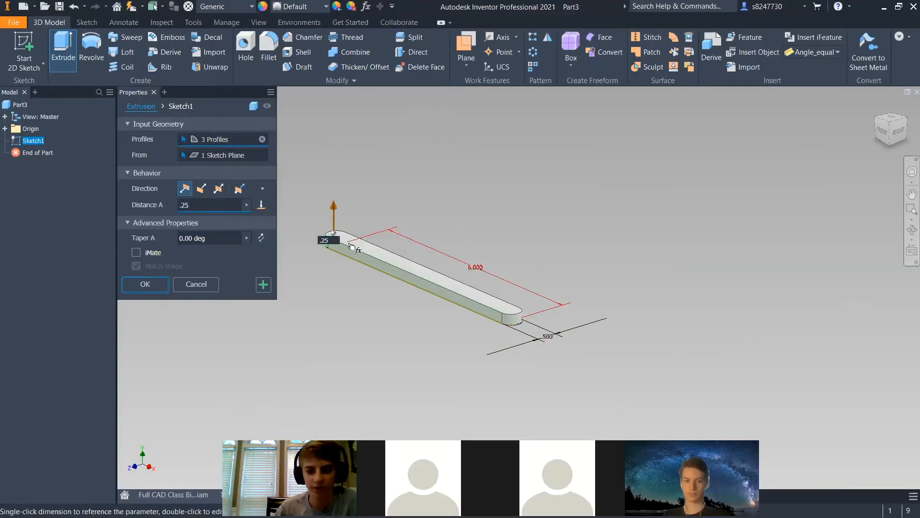
scroll(352, 249, down, 2)
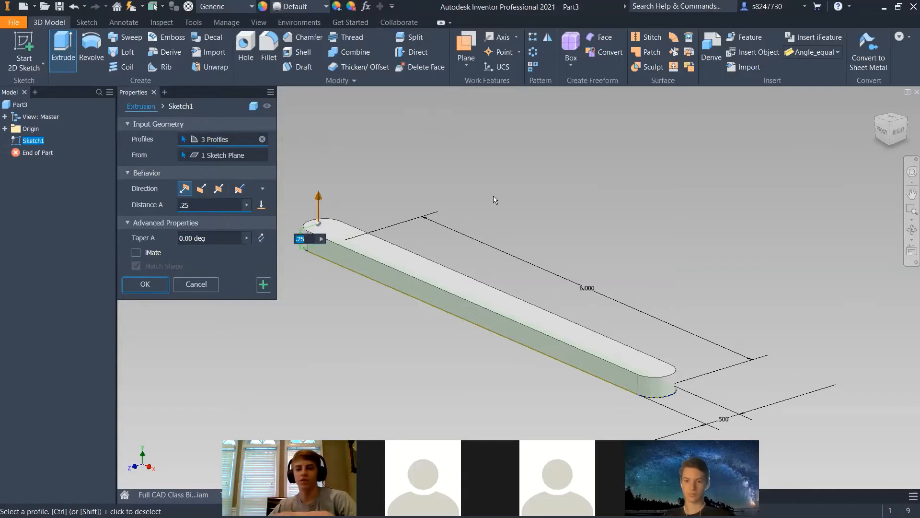
click(161, 288)
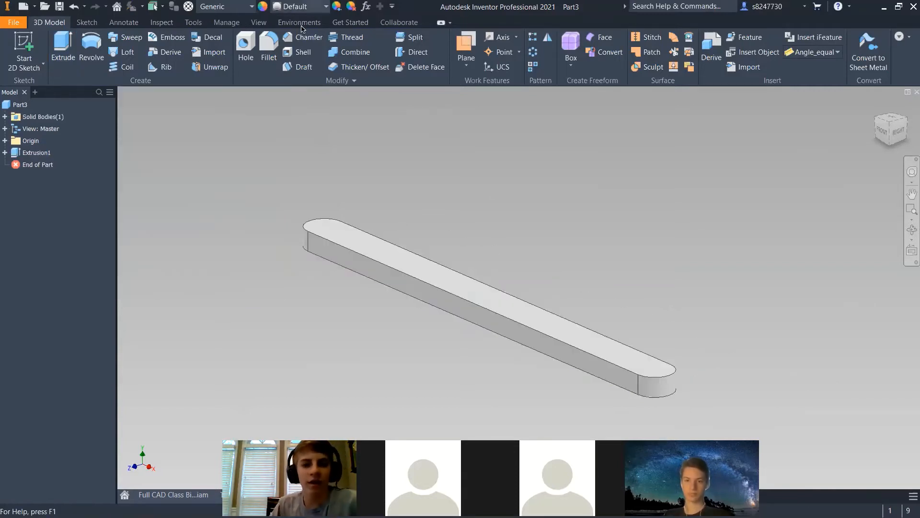
Apply the Steel - Cast appearance to the linkage bar
click(300, 6)
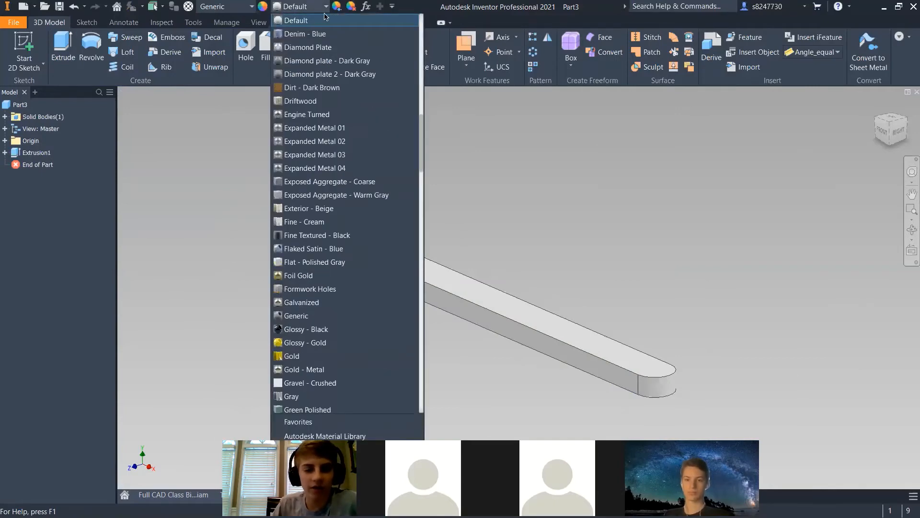
scroll(329, 198, down, 20)
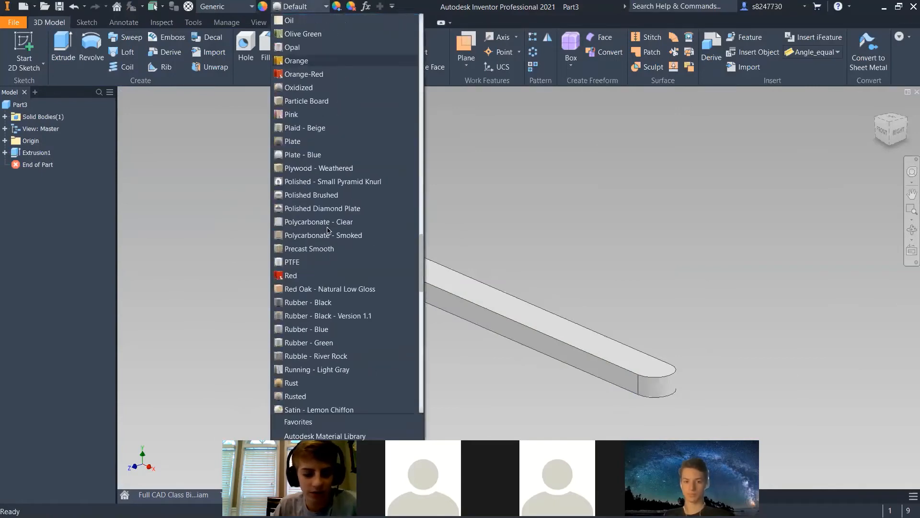
scroll(329, 230, down, 4)
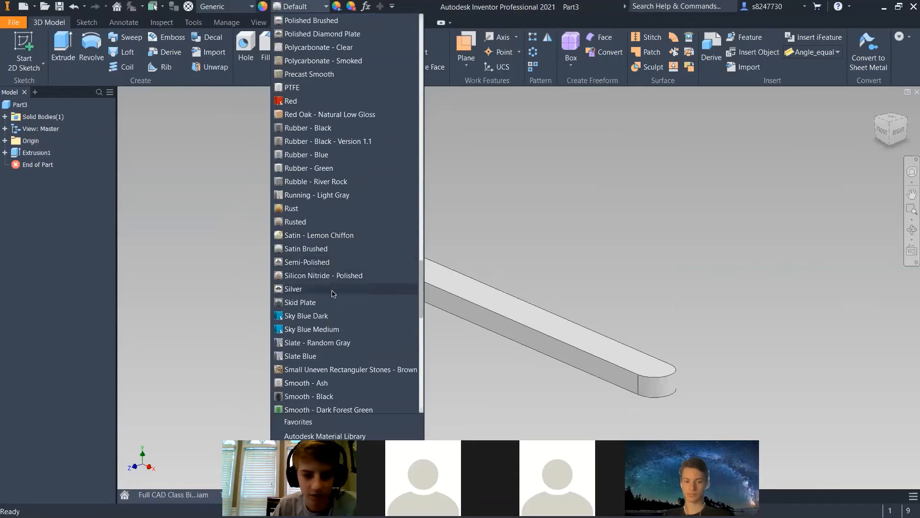
scroll(333, 276, down, 4)
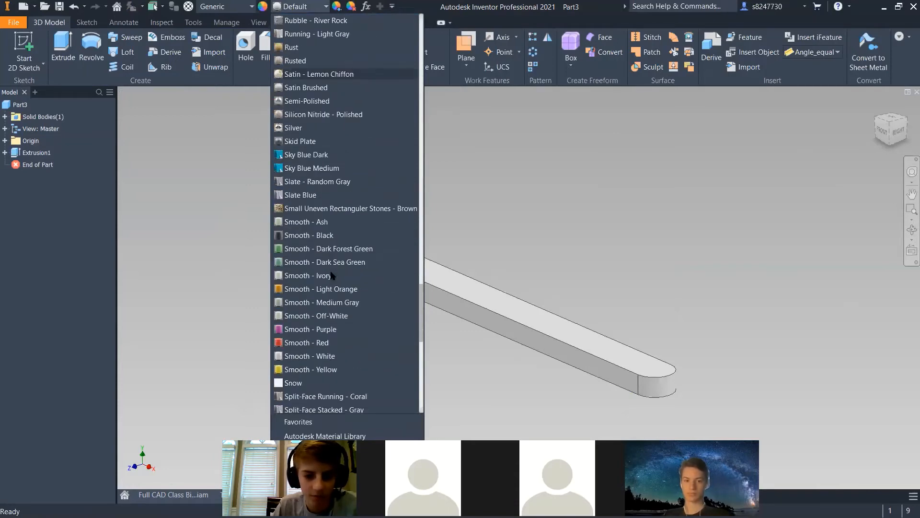
scroll(330, 278, down, 6)
click(322, 230)
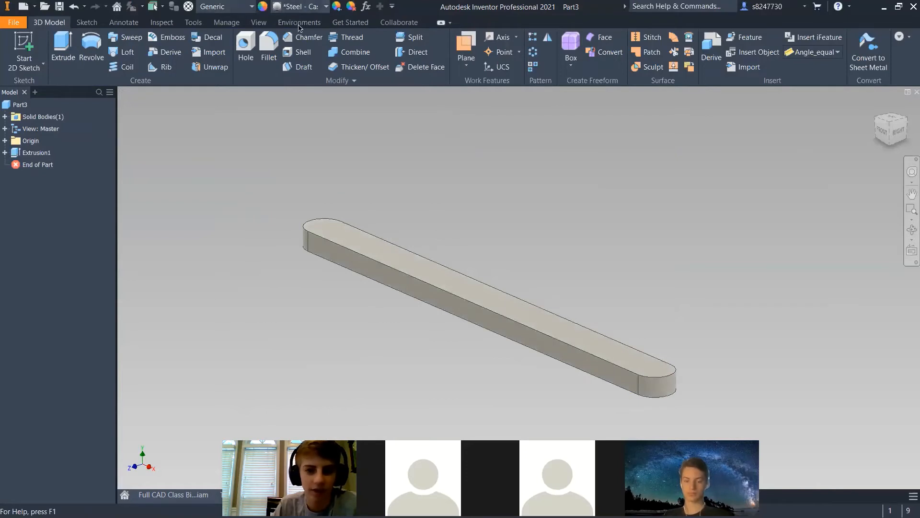
Change the linkage bar's appearance to Steel - Polished
click(302, 7)
scroll(345, 315, down, 1)
scroll(360, 215, up, 4)
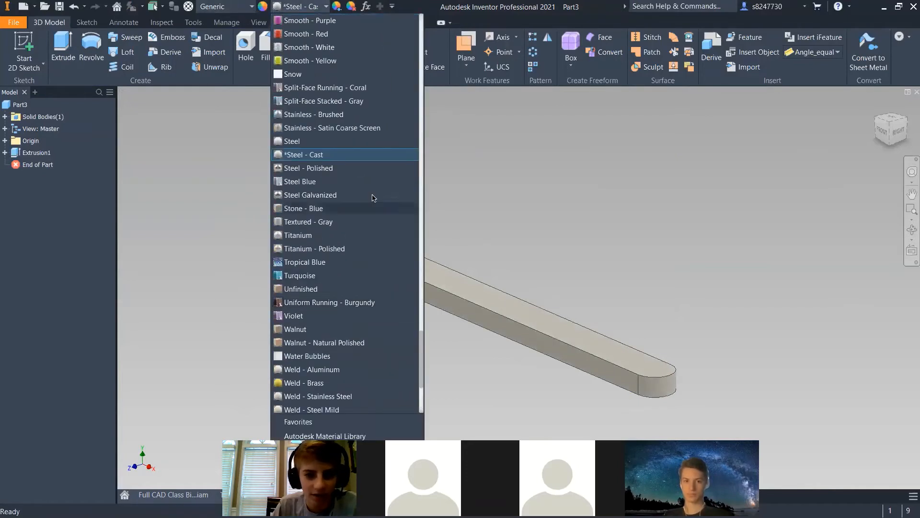
click(367, 169)
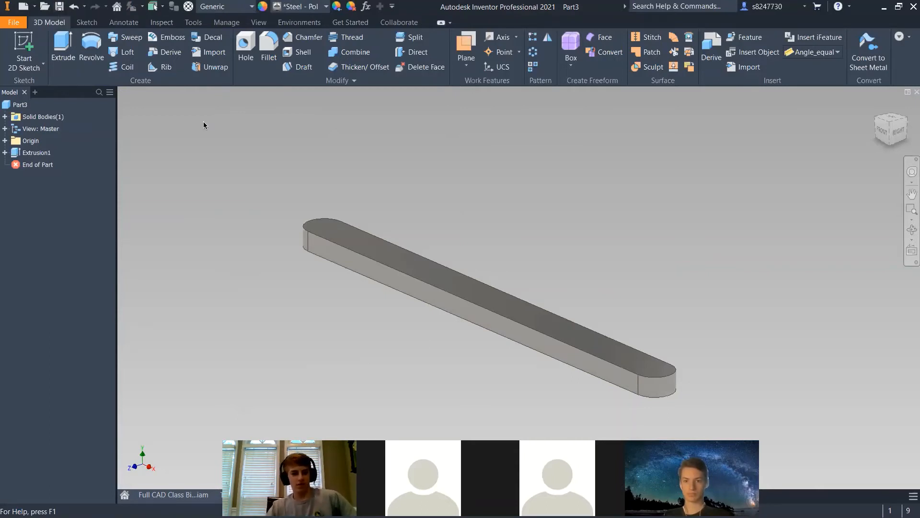
Place simple 0.26 in diameter holes at the centres of both rounded ends on the bar's upper face
scroll(359, 240, up, 2)
shift+middle_drag(377, 238, 422, 278)
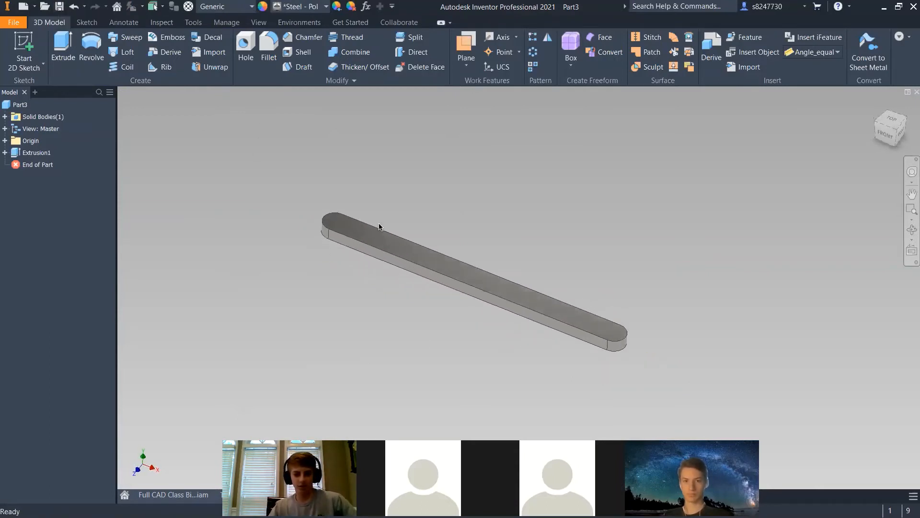
click(244, 55)
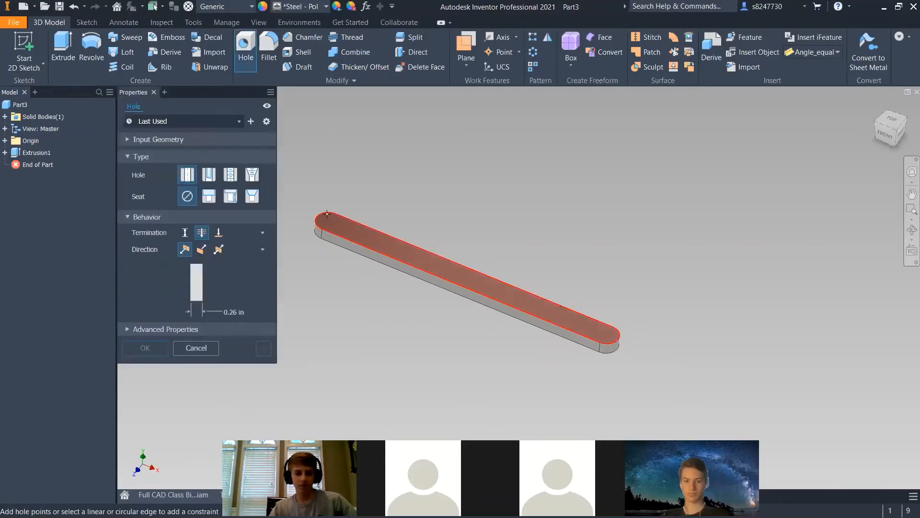
scroll(332, 230, down, 3)
click(335, 232)
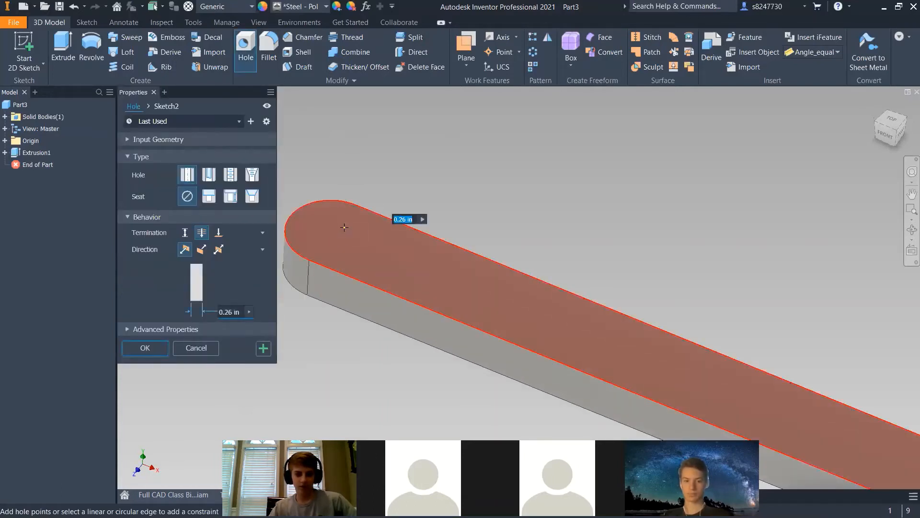
scroll(324, 222, up, 3)
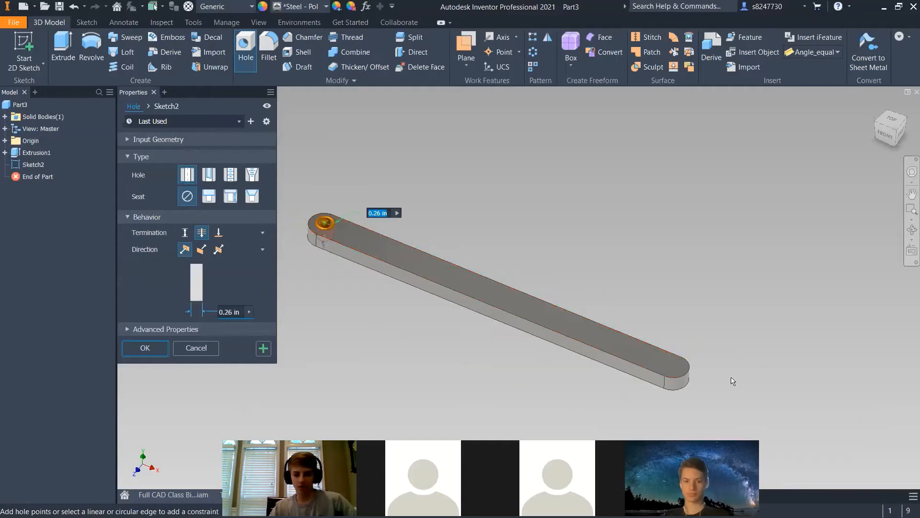
scroll(663, 370, down, 3)
click(672, 360)
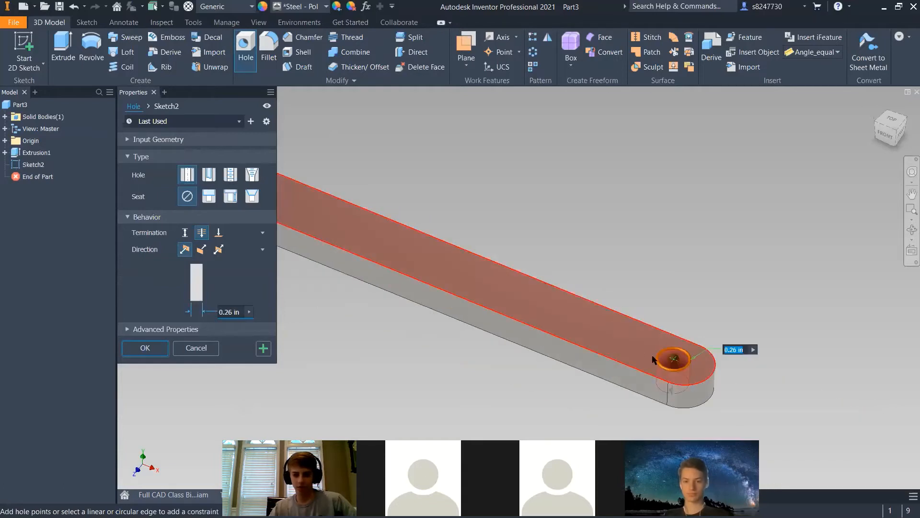
scroll(669, 360, up, 3)
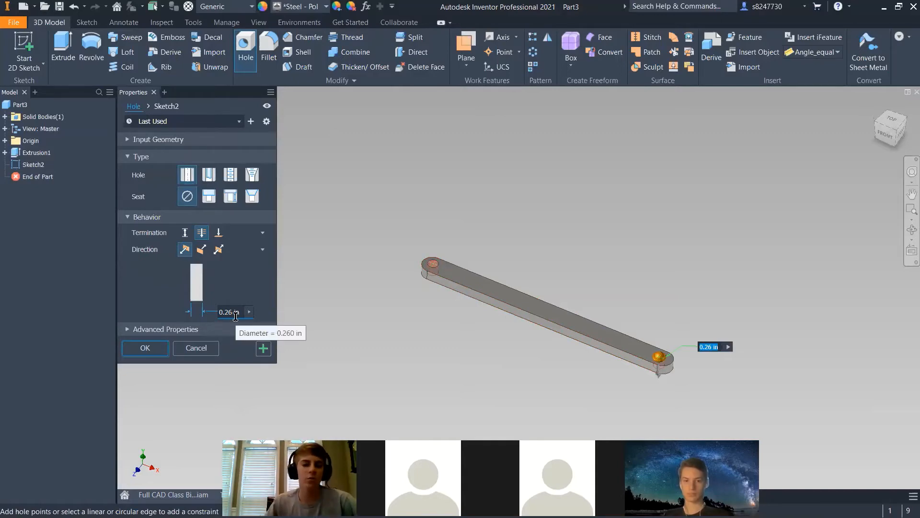
scroll(434, 268, down, 3)
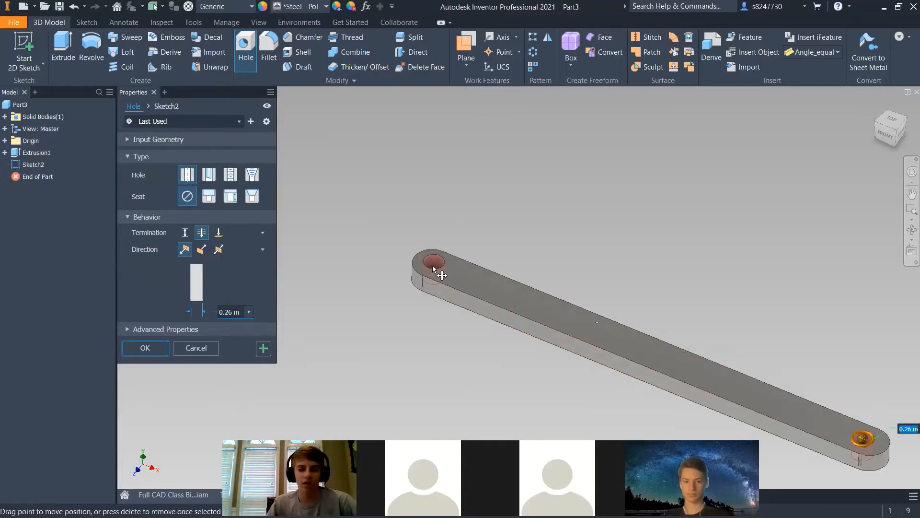
Switch to the Chrome browser and search Google for "clearance hole for 1/4 20 bolt"
key(alt+Tab)
click(158, 9)
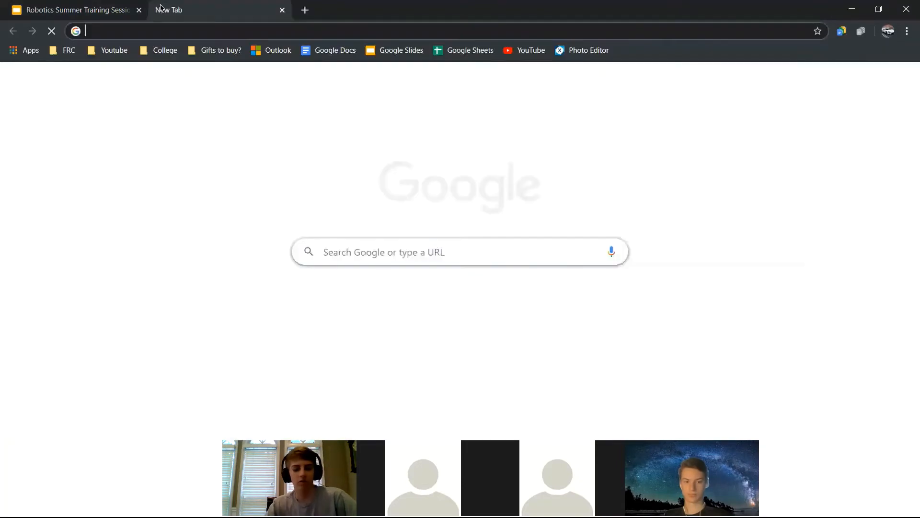
text(clearance)
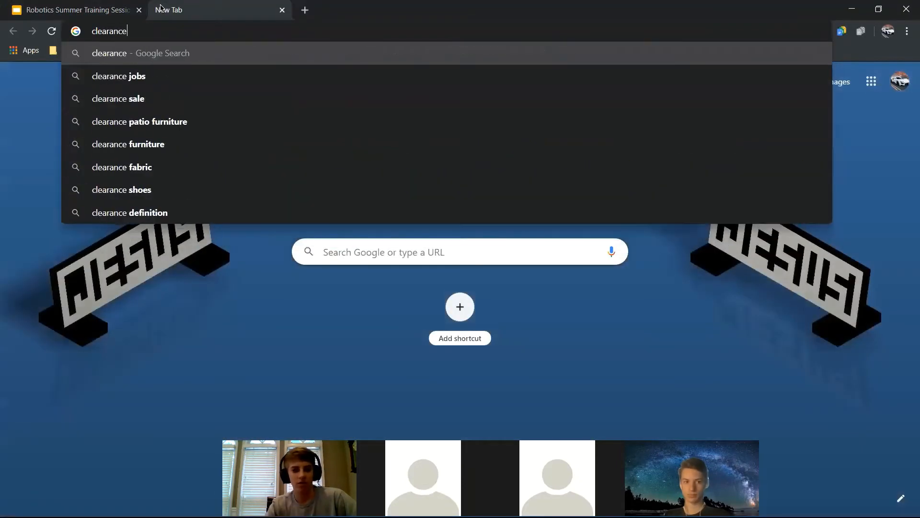
text( hole for )
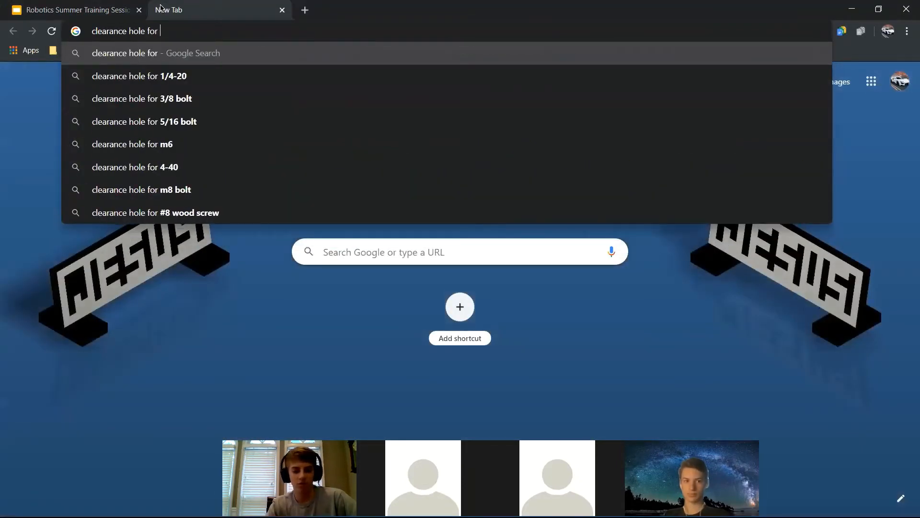
text(1/4-20 bolt)
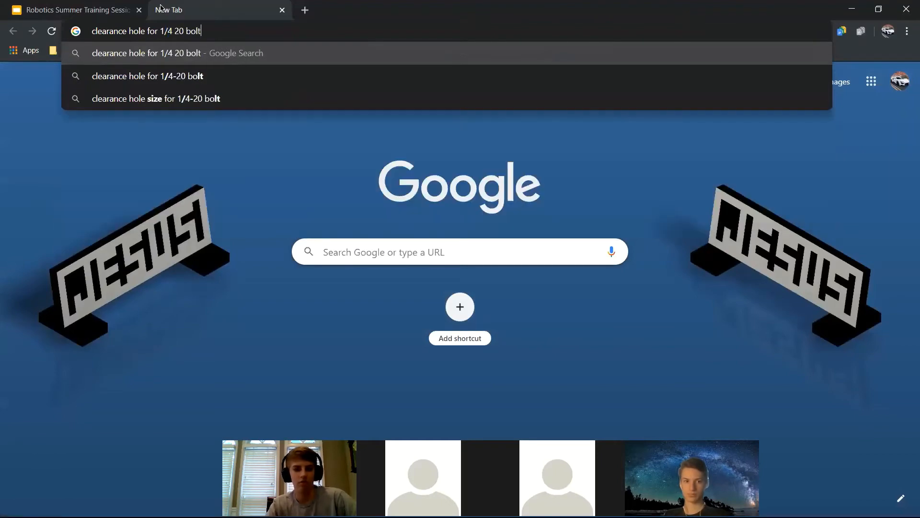
key(Return)
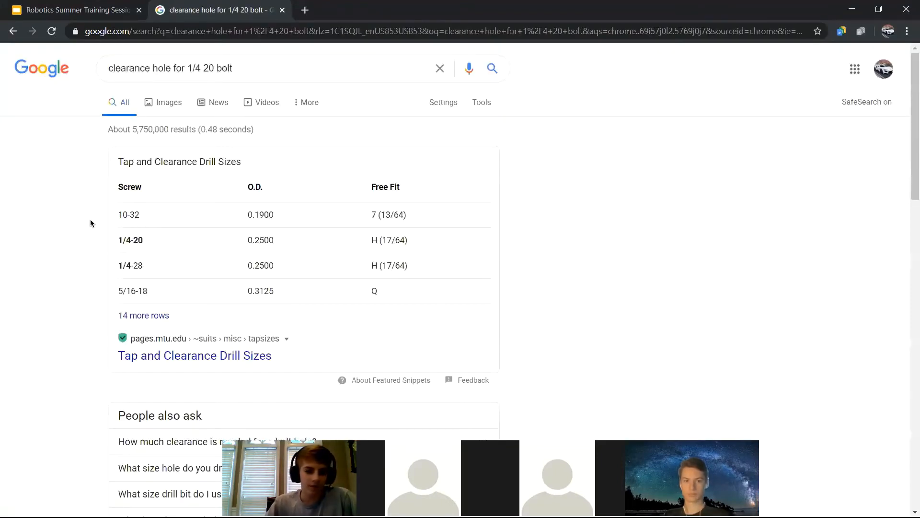
Open LittleMachineShop.com's Tap & Clearance Drill Sizes page from the results and examine the chart's screw sizes and clearance drill columns
scroll(189, 333, down, 9)
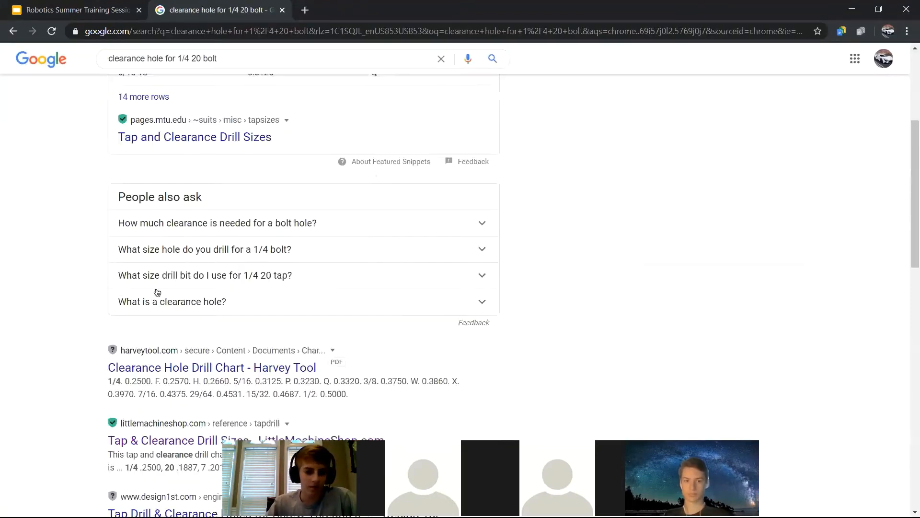
click(201, 181)
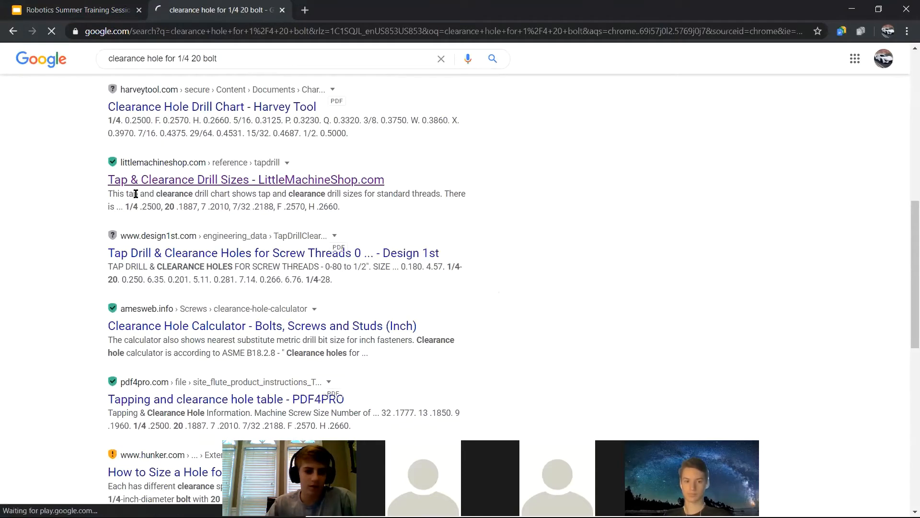
scroll(324, 243, down, 4)
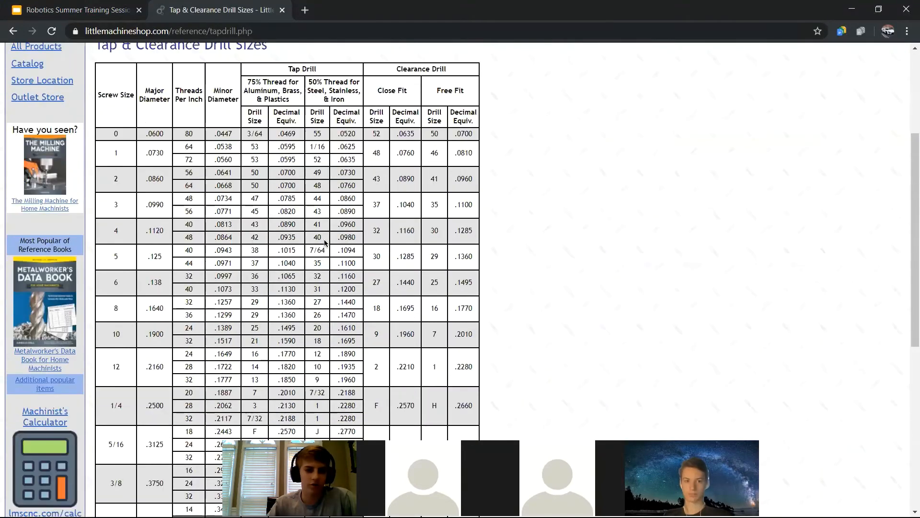
scroll(263, 190, down, 1)
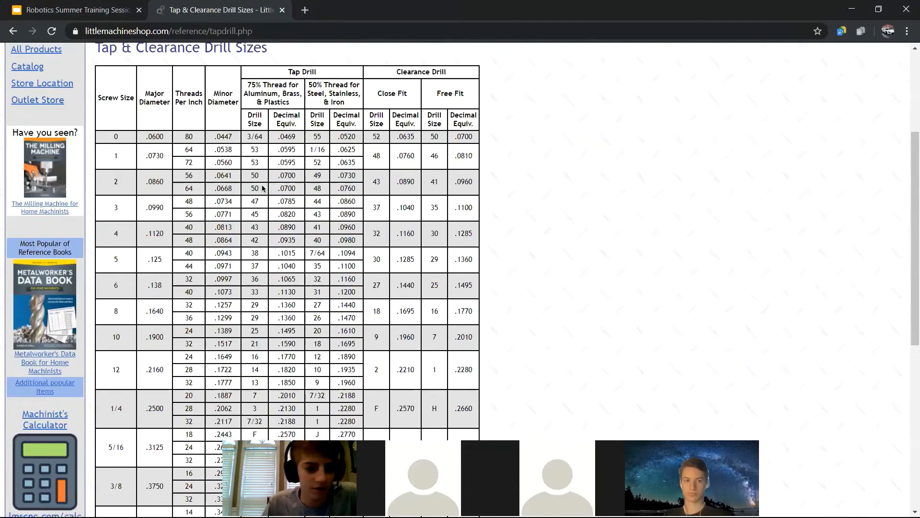
scroll(265, 185, up, 2)
scroll(267, 182, down, 1)
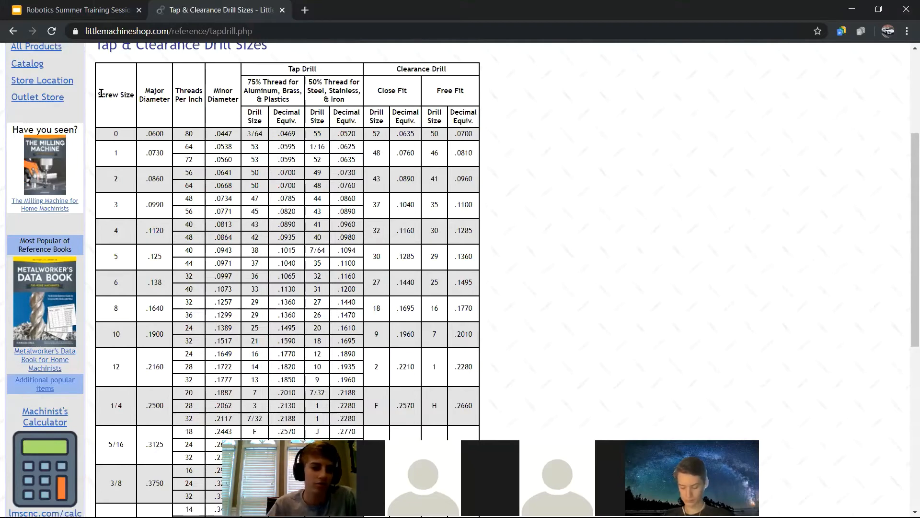
drag(99, 95, 116, 367)
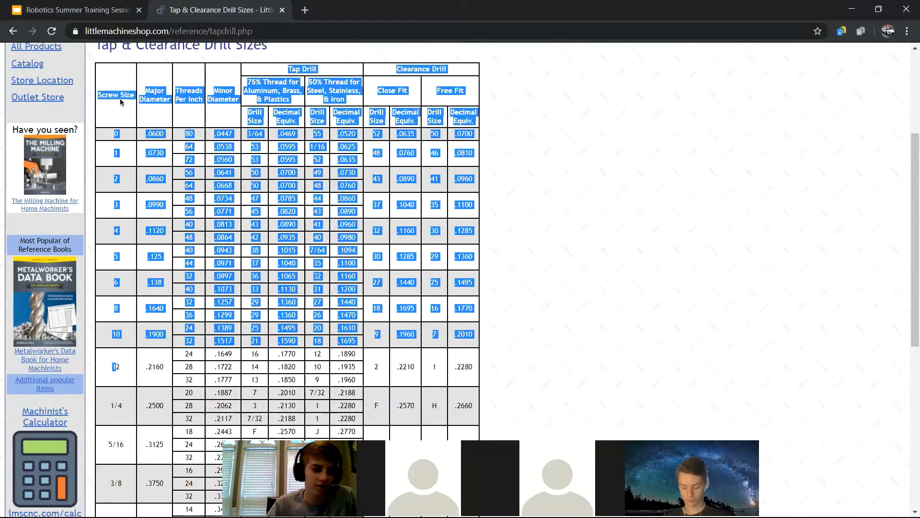
click(121, 97)
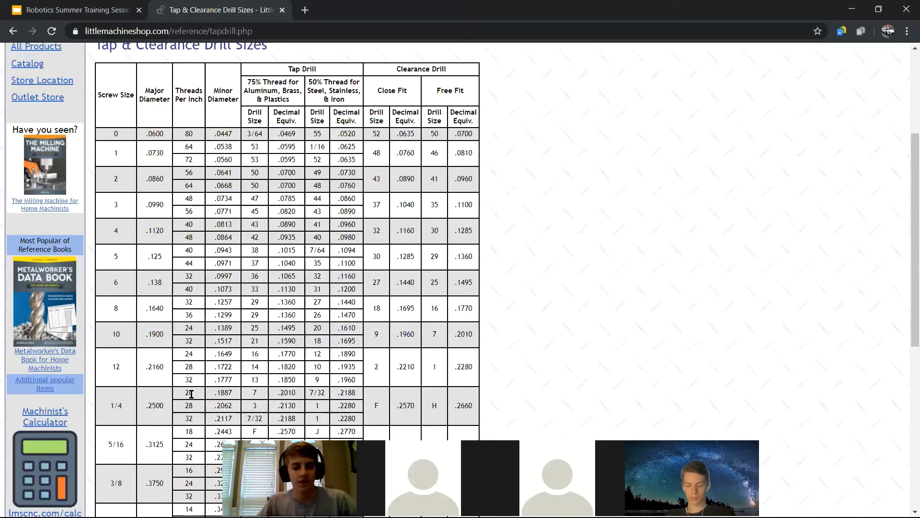
Examine the 1/4-20 row and its Free Fit decimal clearance size in the tap and clearance drill chart
scroll(190, 395, down, 1)
scroll(190, 400, up, 1)
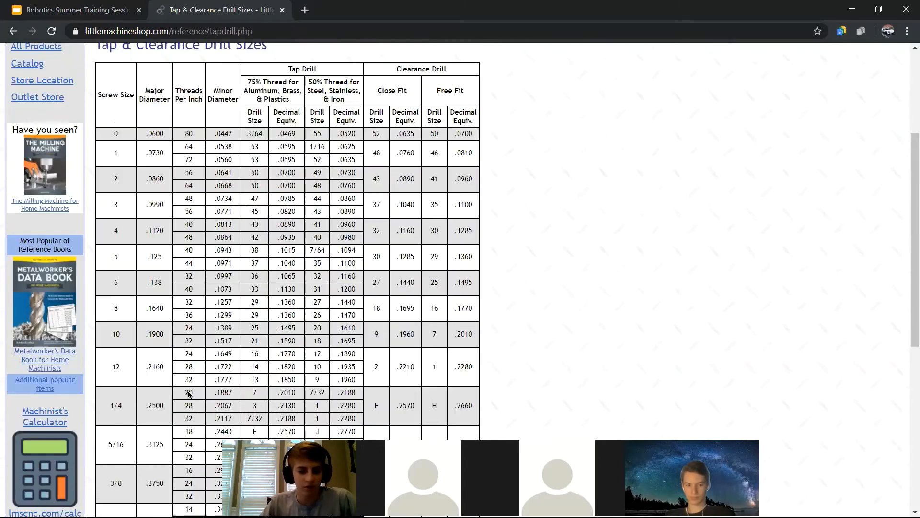
double_click(111, 401)
click(118, 401)
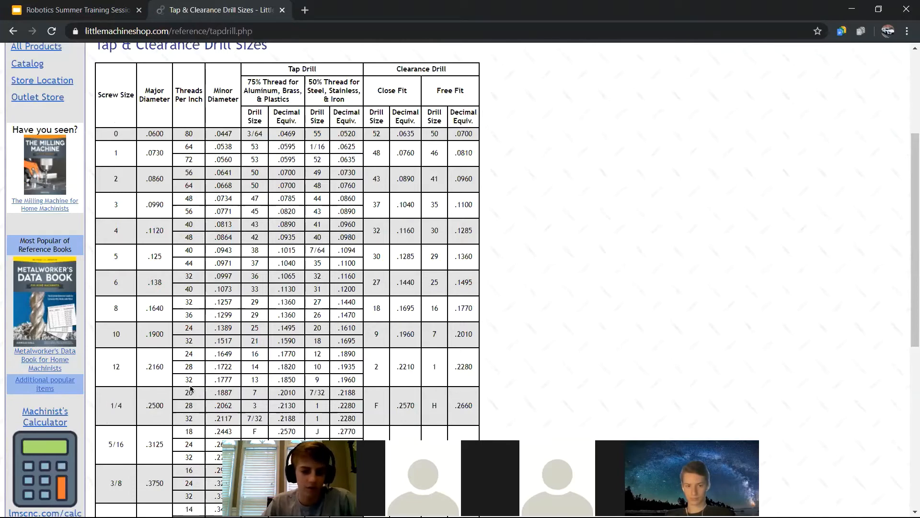
drag(192, 391, 187, 392)
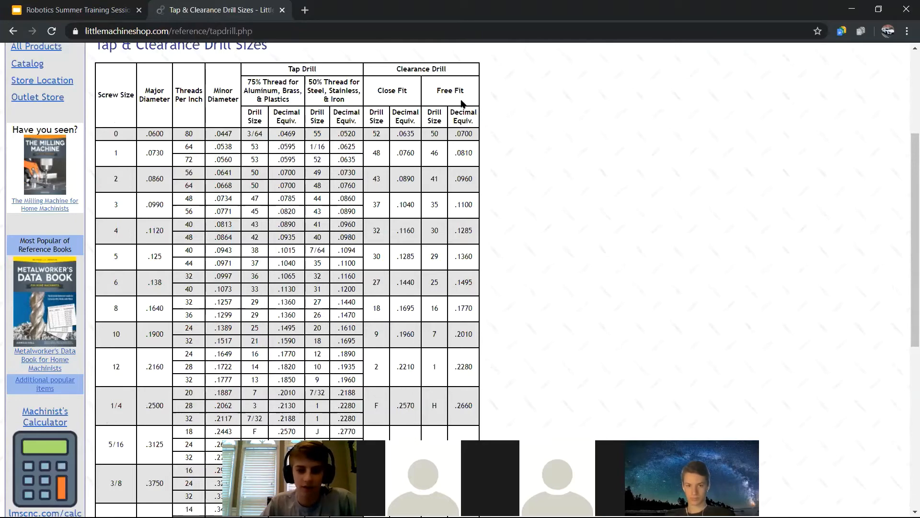
drag(462, 90, 437, 90)
click(437, 90)
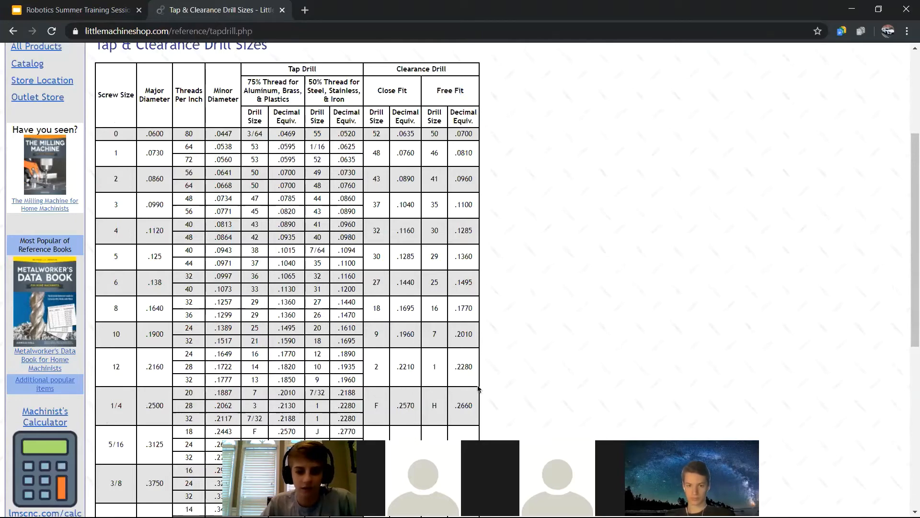
drag(472, 407, 457, 404)
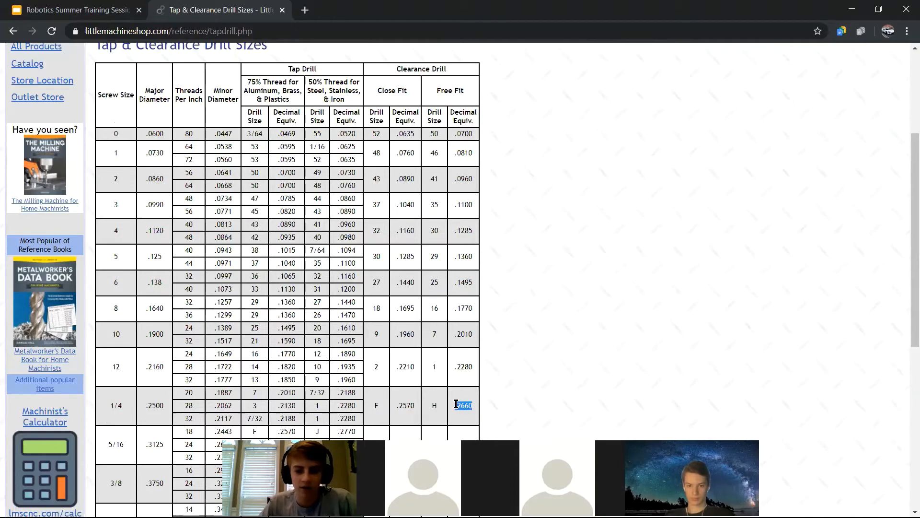
click(455, 404)
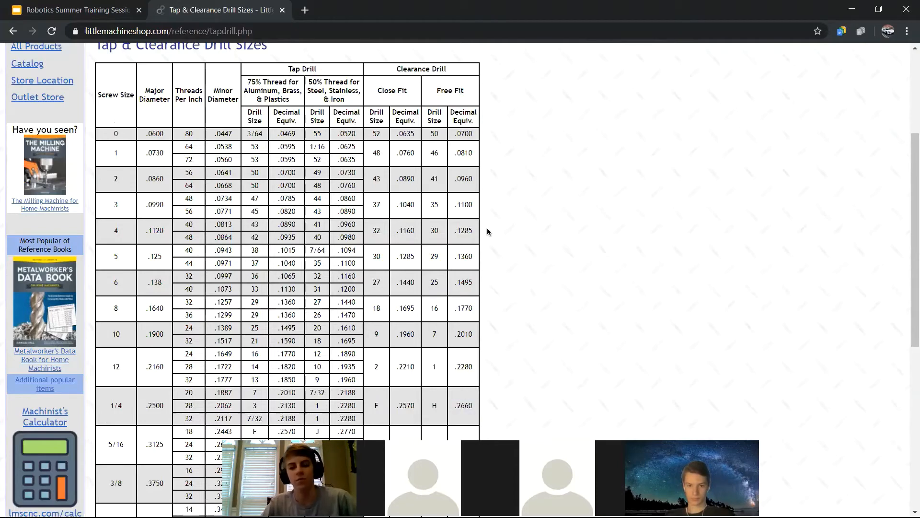
Switch back to Autodesk Inventor and create the two 0.26 in diameter through holes in the bar
key(alt+Tab)
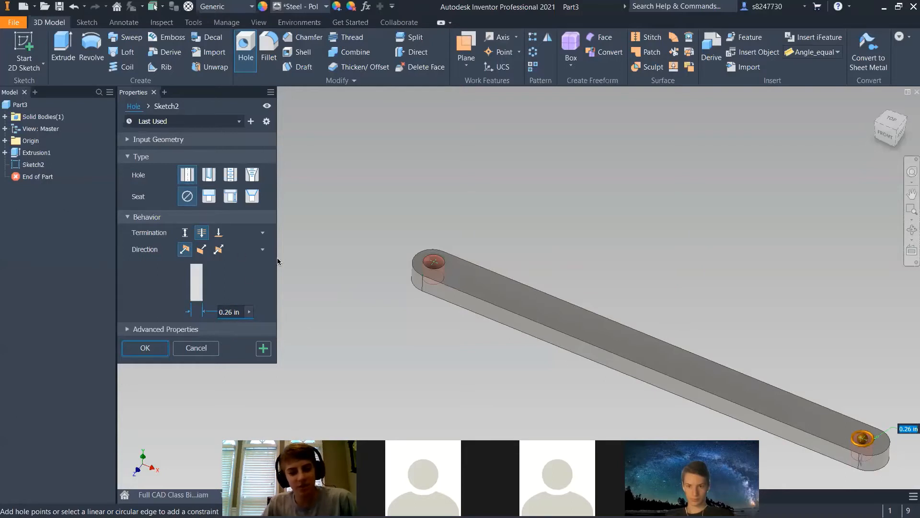
scroll(329, 236, up, 5)
scroll(378, 246, down, 3)
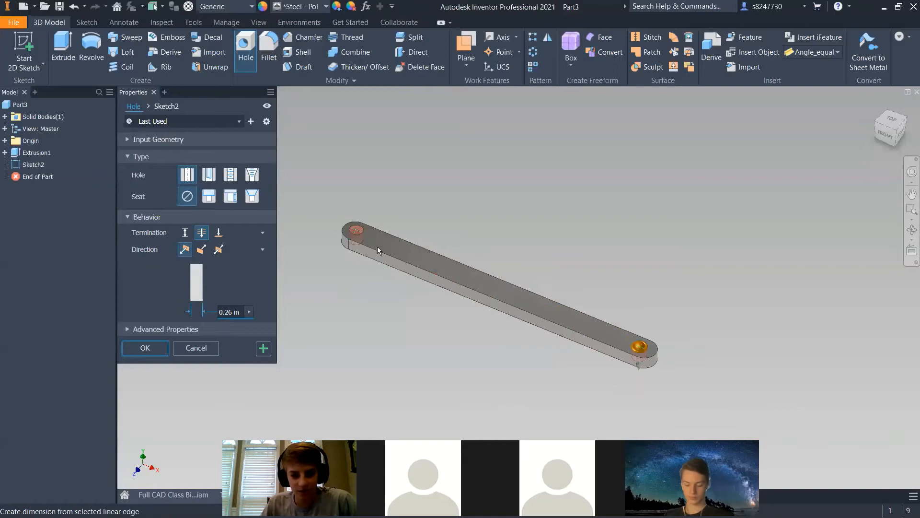
click(148, 352)
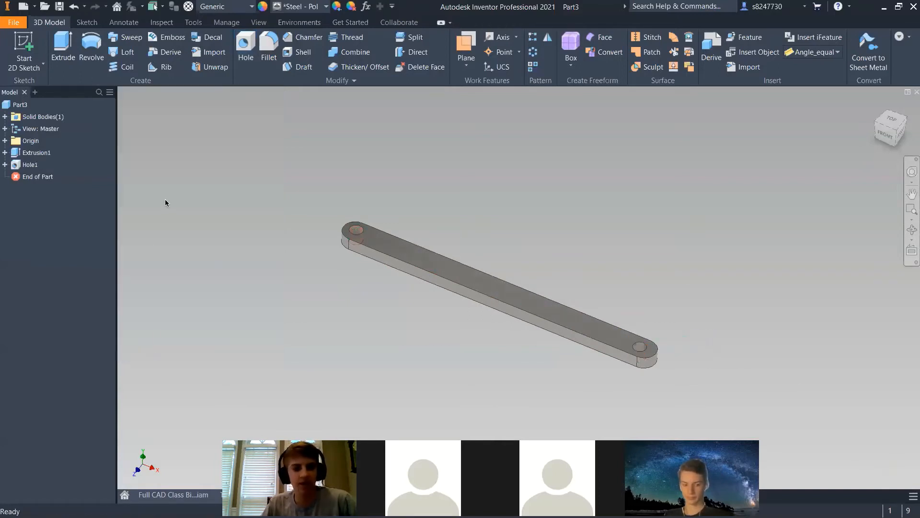
click(895, 126)
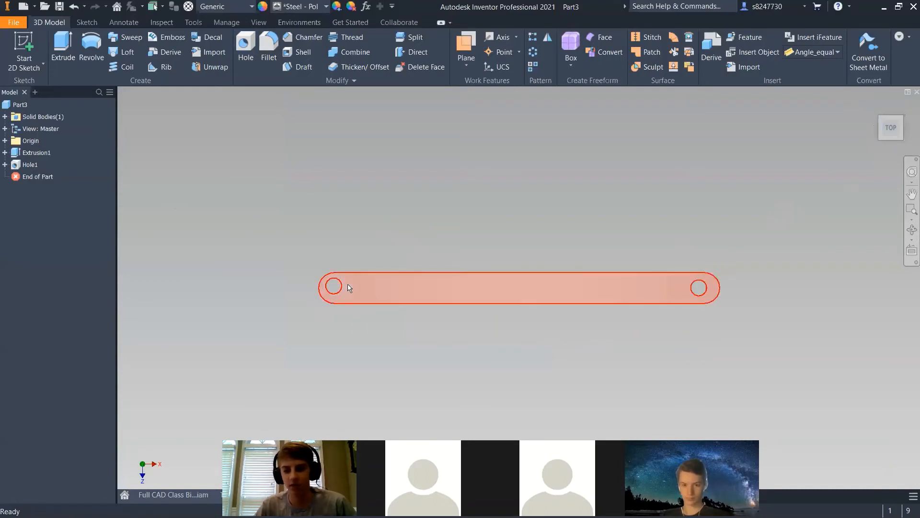
click(4, 165)
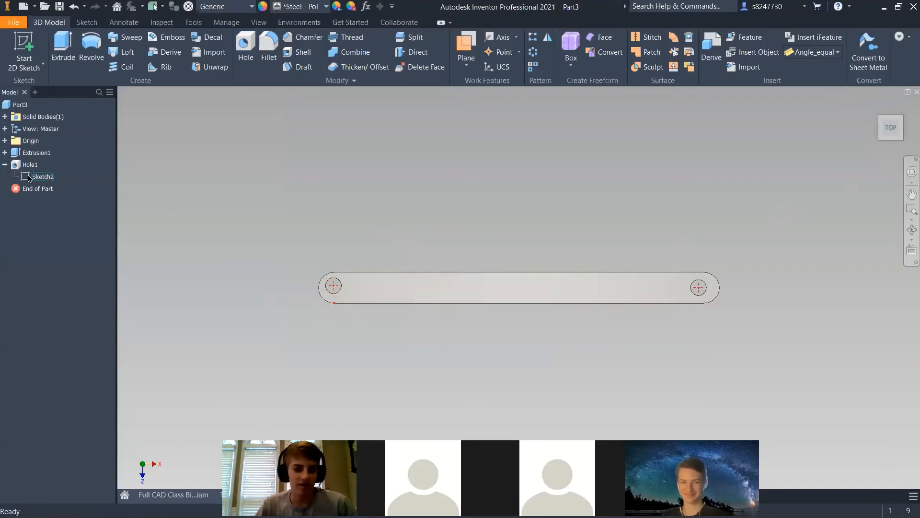
double_click(32, 176)
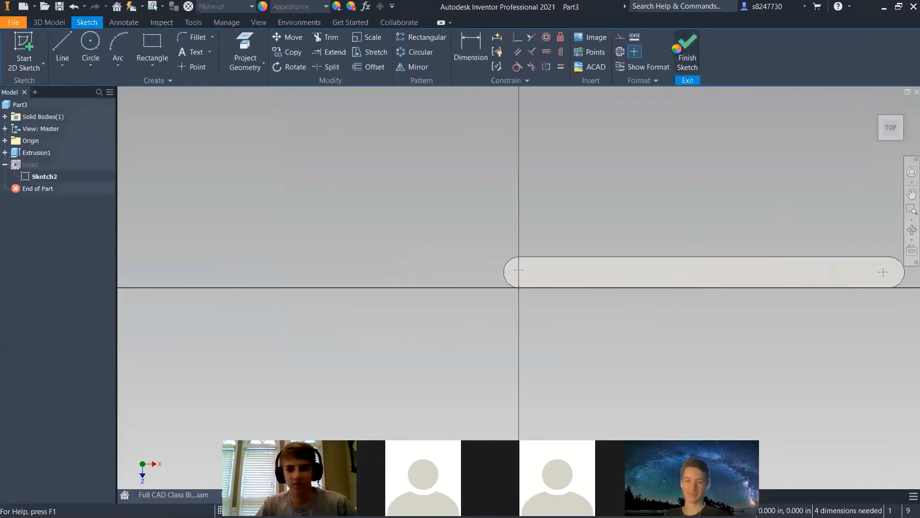
click(687, 54)
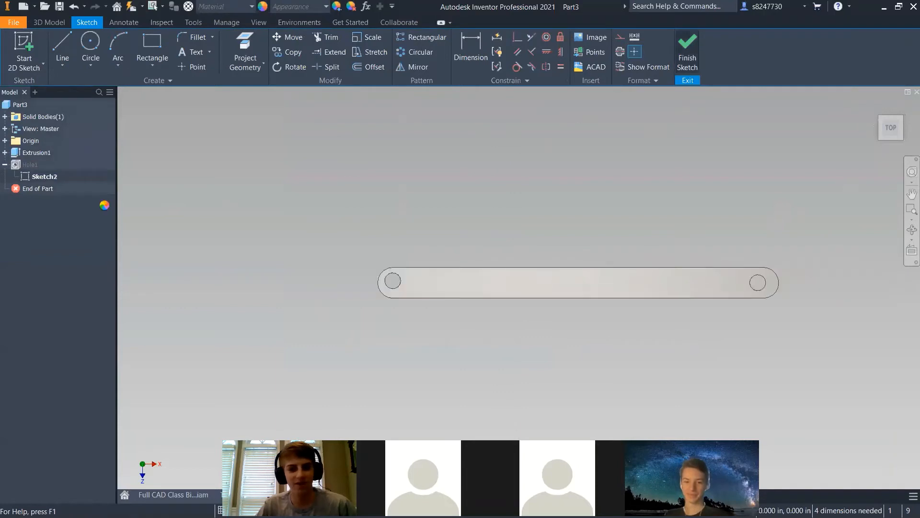
click(4, 165)
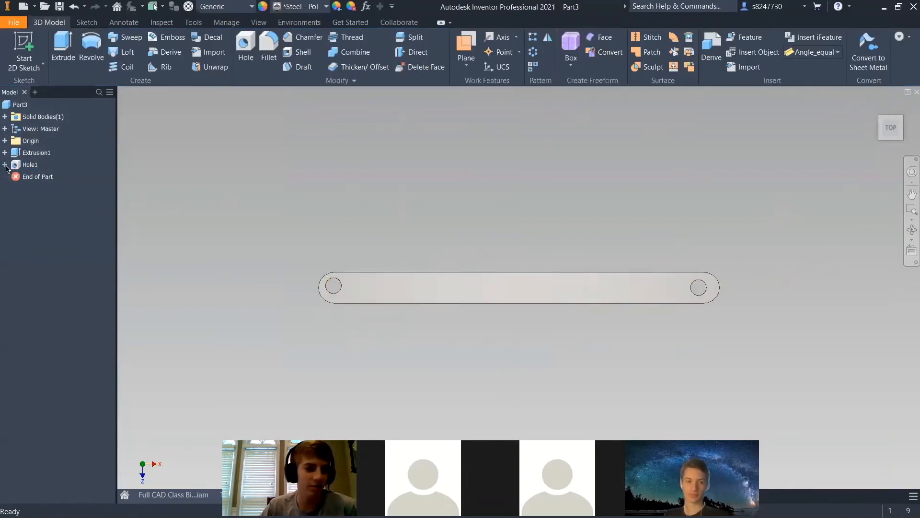
Edit the hole sketch, move the left hole's centre point inward along the bar, and finish the sketch
click(5, 164)
double_click(30, 178)
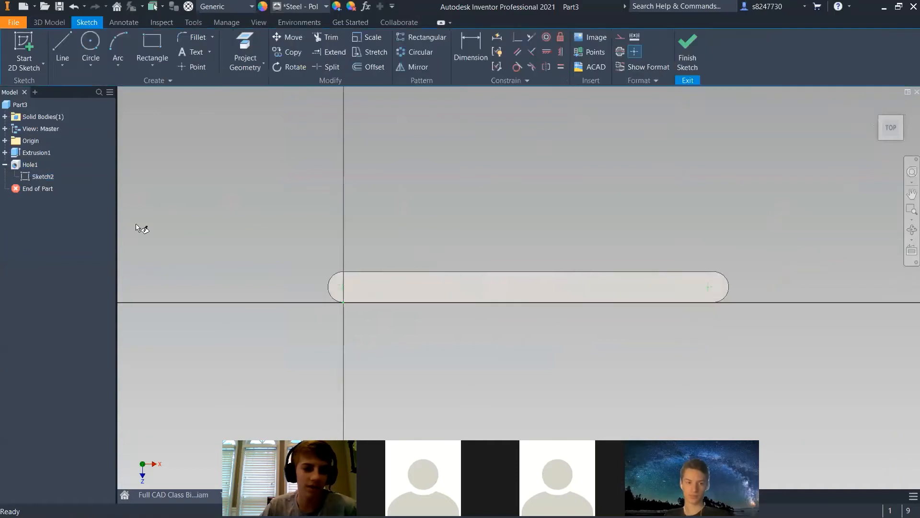
scroll(520, 282, up, 5)
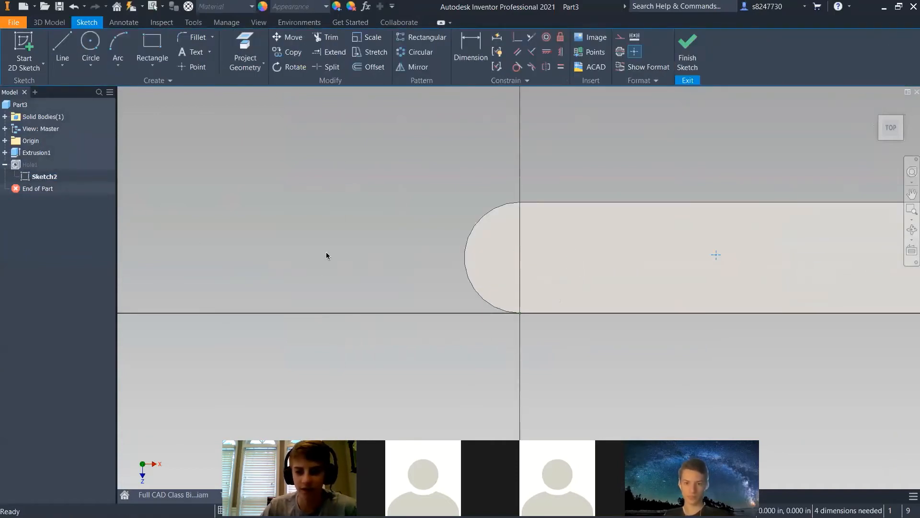
scroll(326, 255, down, 3)
click(691, 48)
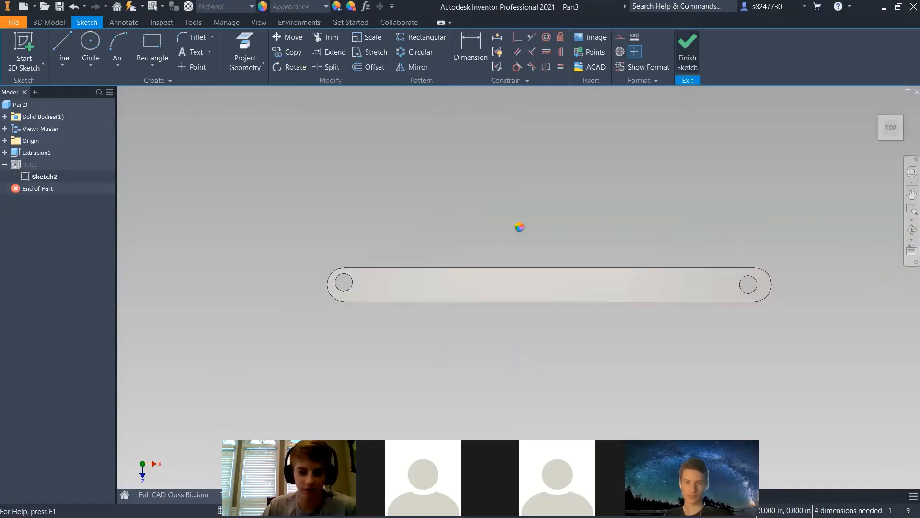
Reopen the hole sketch and move the left hole's centre point back near the bar's rounded left end
click(33, 180)
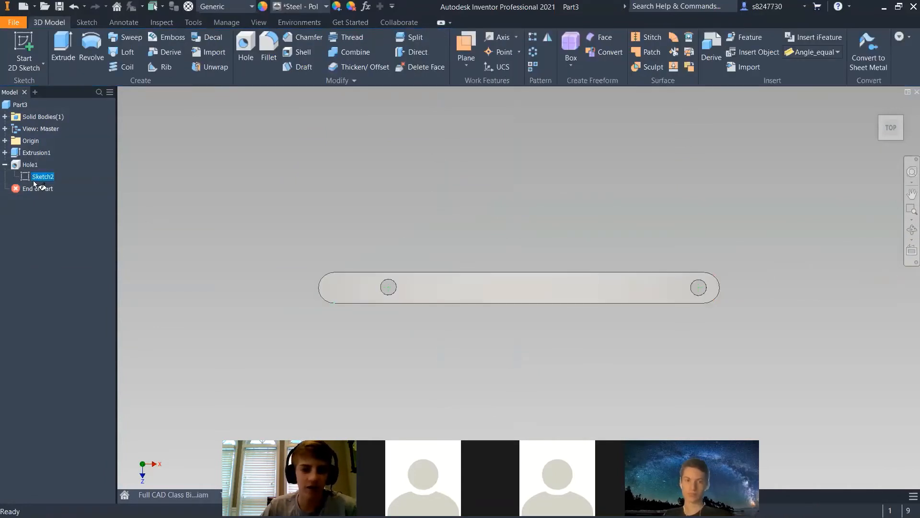
double_click(33, 180)
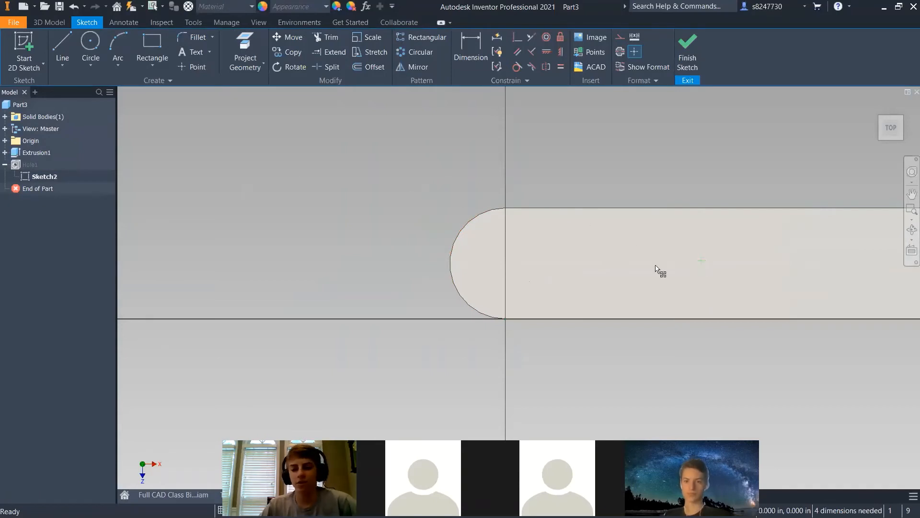
drag(701, 261, 537, 259)
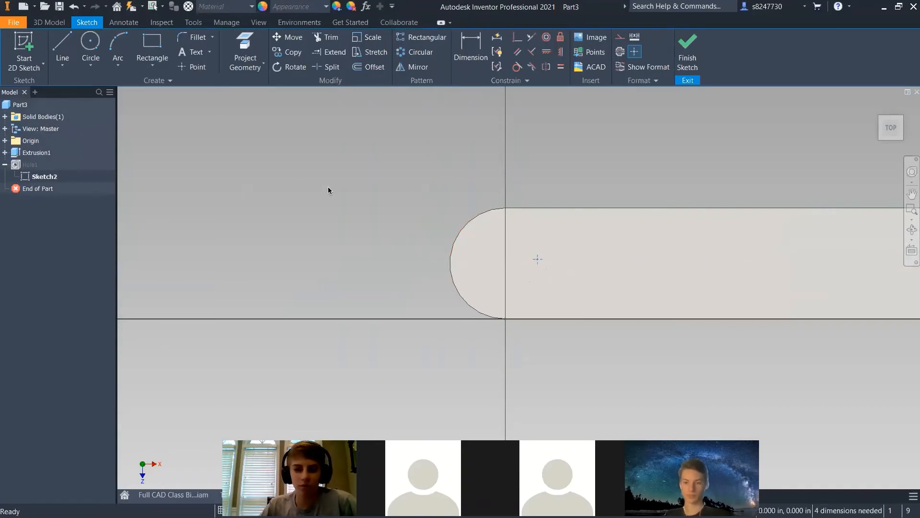
Project the bar's upper face outline, including both end-arc centres, into the hole sketch
click(253, 46)
scroll(307, 225, down, 4)
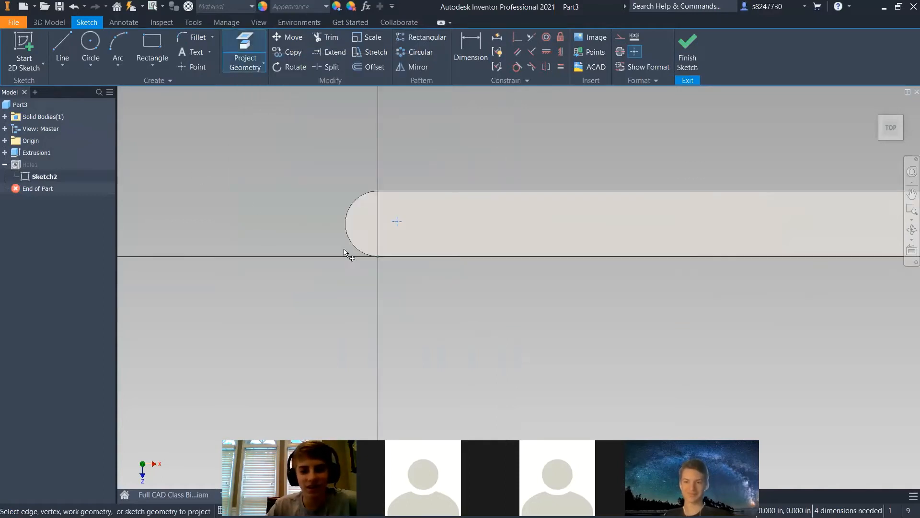
scroll(222, 241, down, 1)
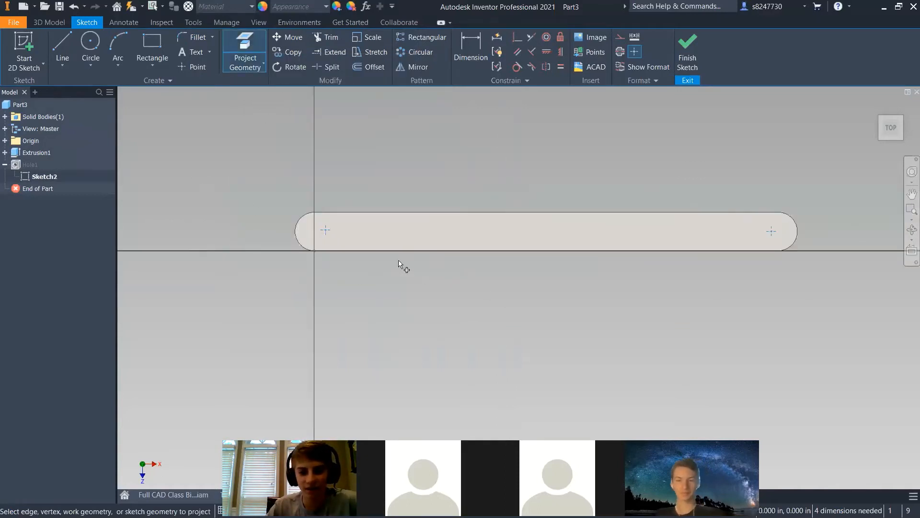
click(514, 234)
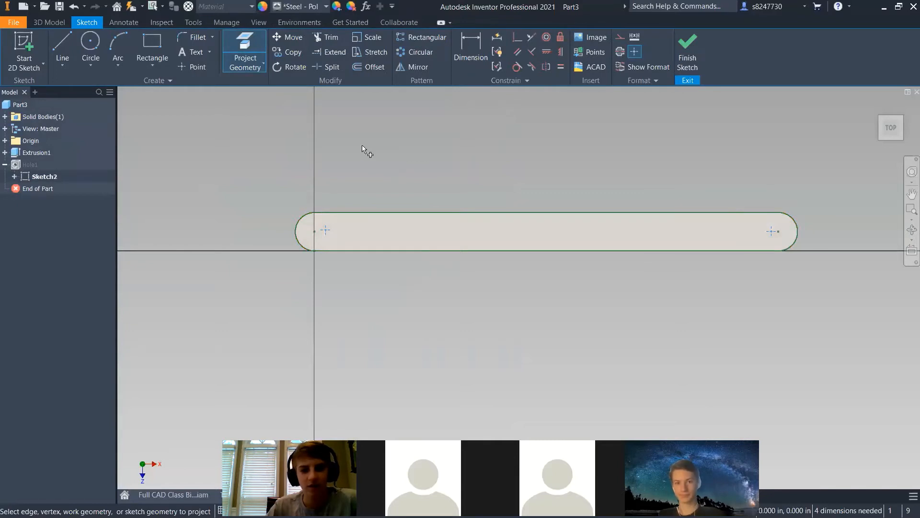
key(Escape)
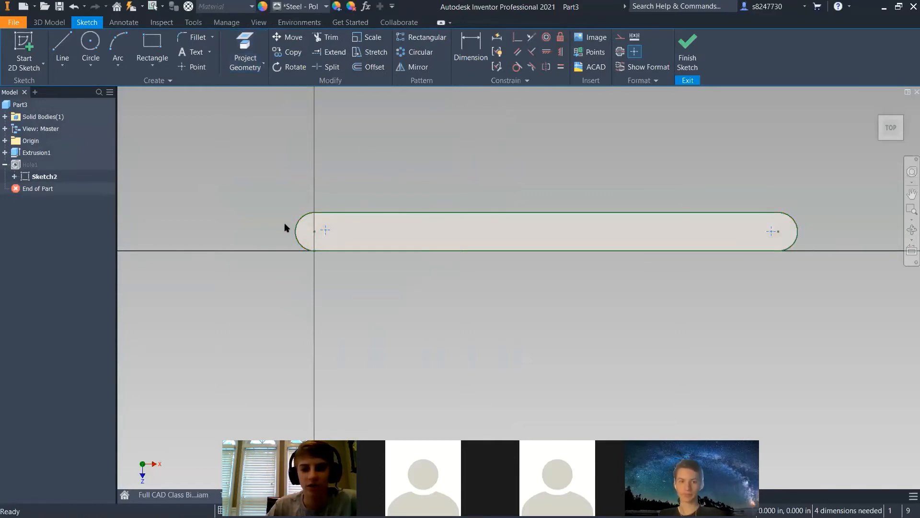
Examine the projected bar outline and the left arc's centre point relative to the loose hole centre point
shift+middle_drag(343, 274, 309, 267)
scroll(309, 266, down, 4)
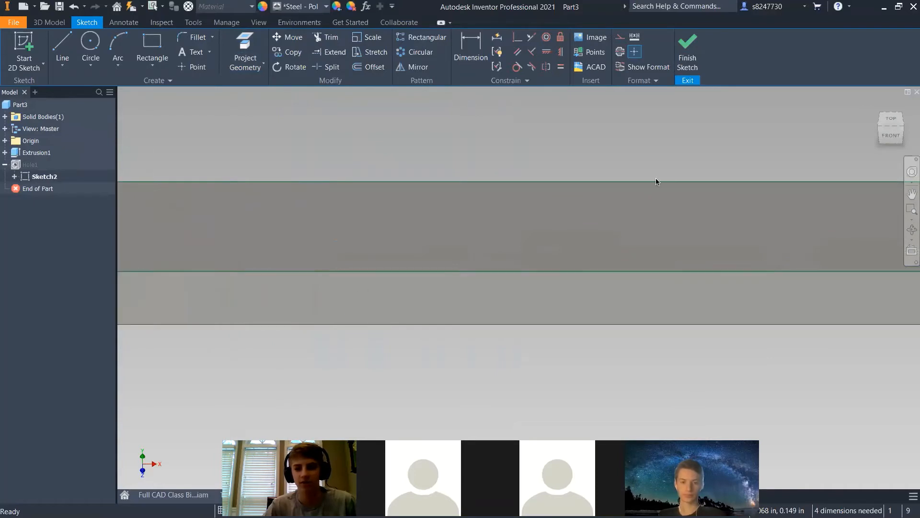
click(890, 121)
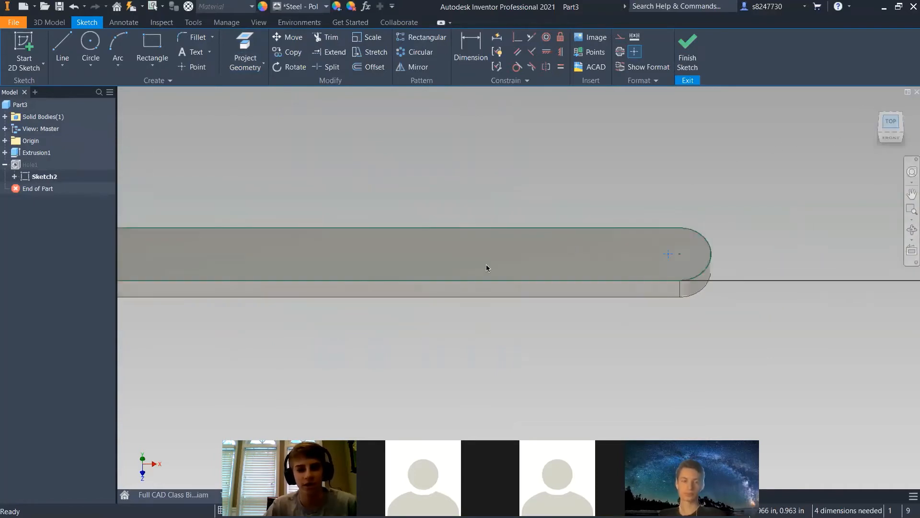
scroll(331, 294, down, 5)
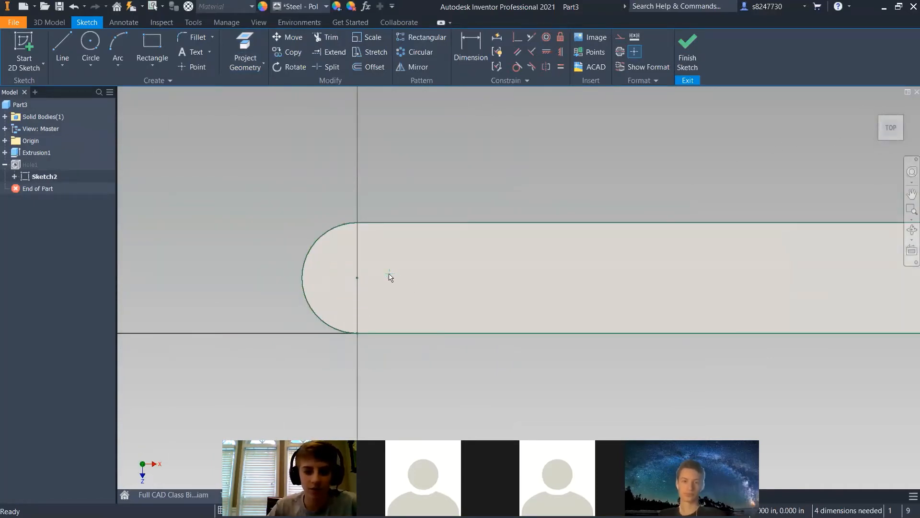
mouse_move(390, 273)
mouse_down()
mouse_move(358, 277)
mouse_move(396, 279)
mouse_up()
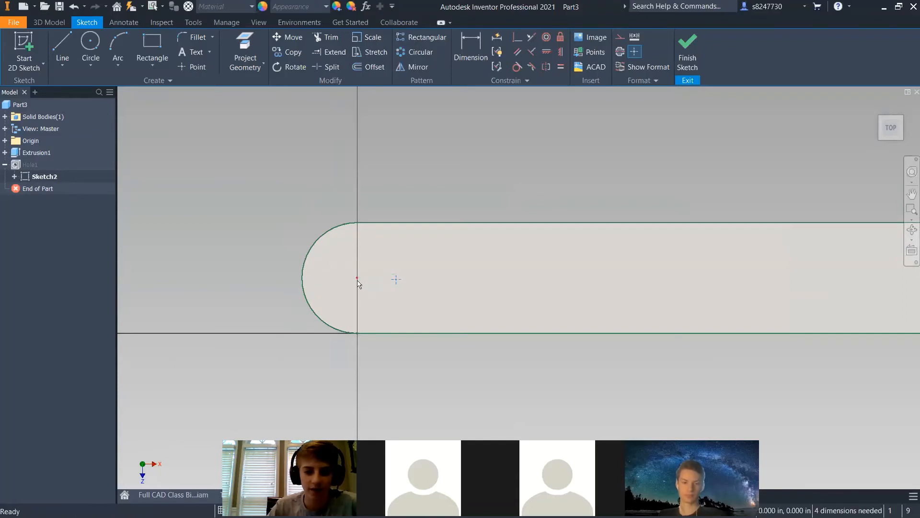
click(357, 279)
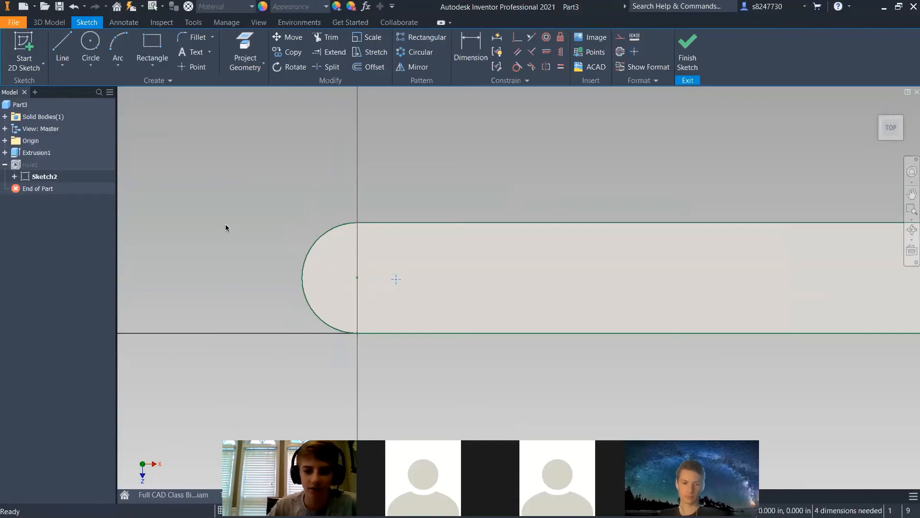
click(237, 245)
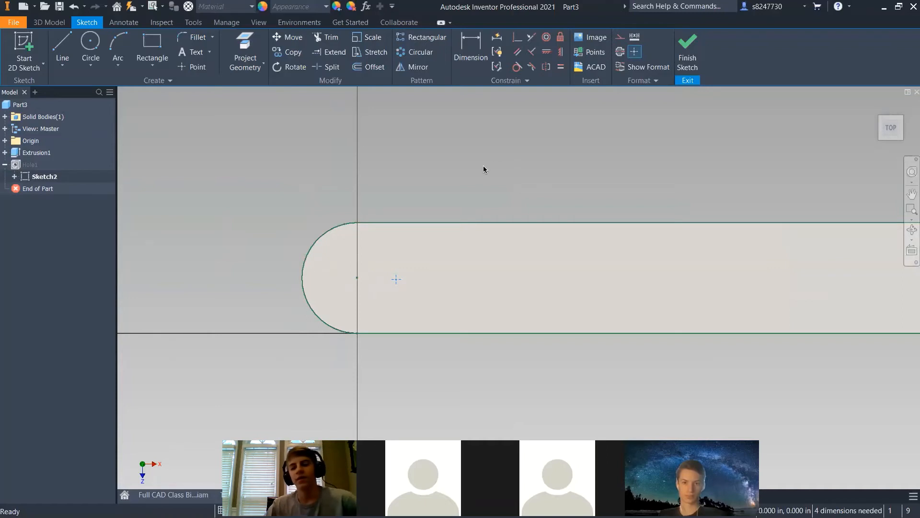
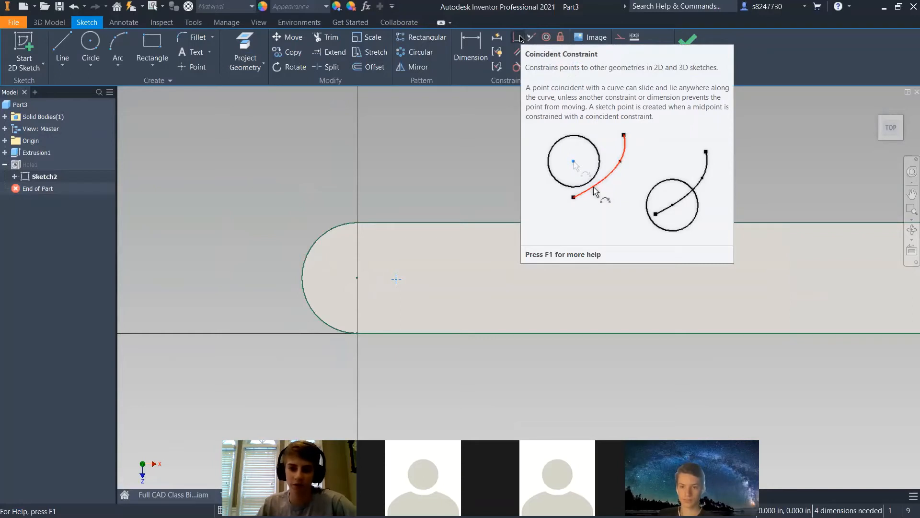
Apply a coincident constraint between the left hole's centre point and the projected centre of the left end arc
click(518, 38)
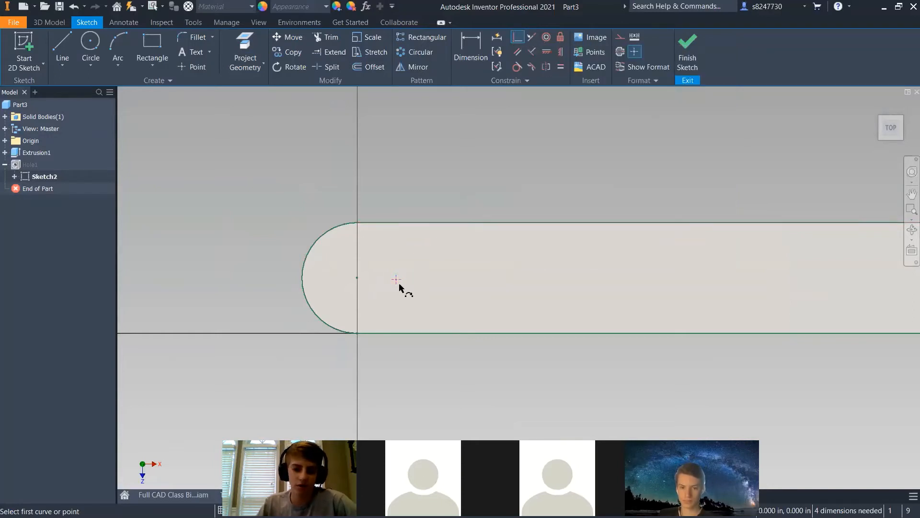
click(519, 37)
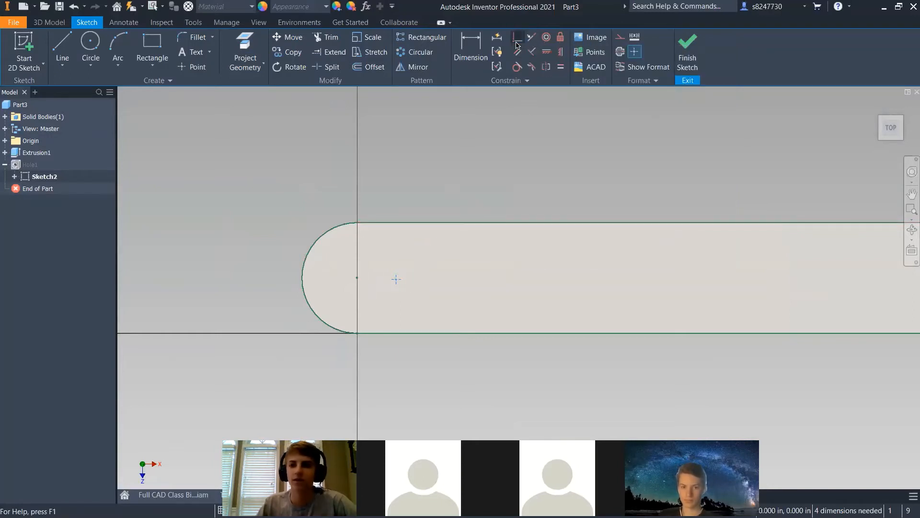
click(519, 38)
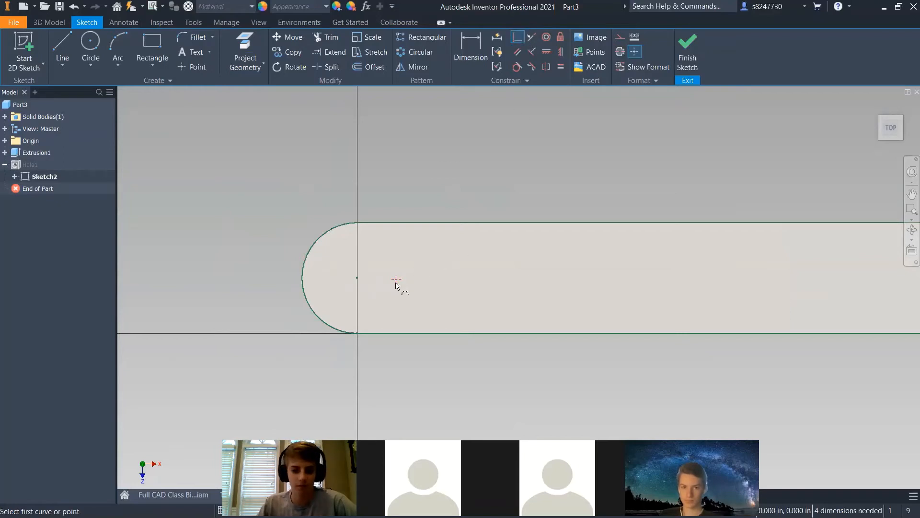
click(396, 282)
click(357, 277)
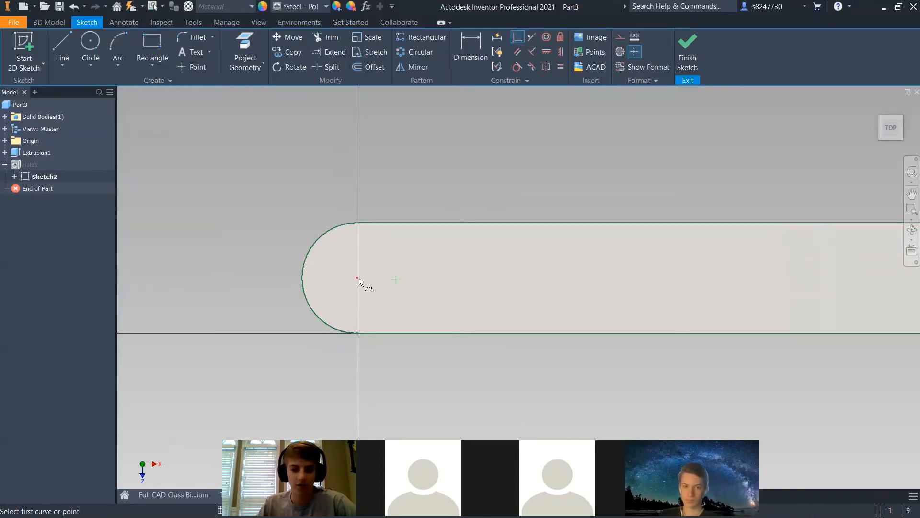
Make the right hole's centre point coincident with the projected centre of the right end arc and finish the hole sketch
scroll(264, 269, up, 5)
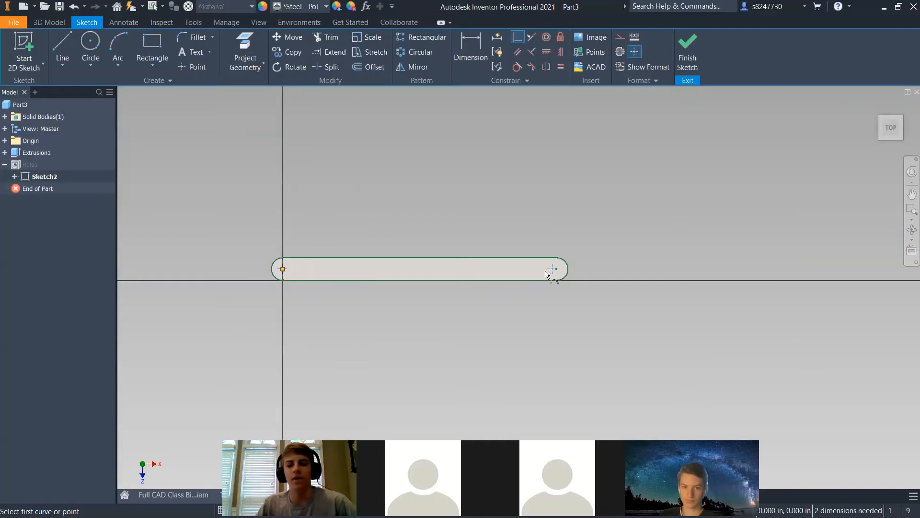
scroll(556, 273, down, 10)
click(426, 263)
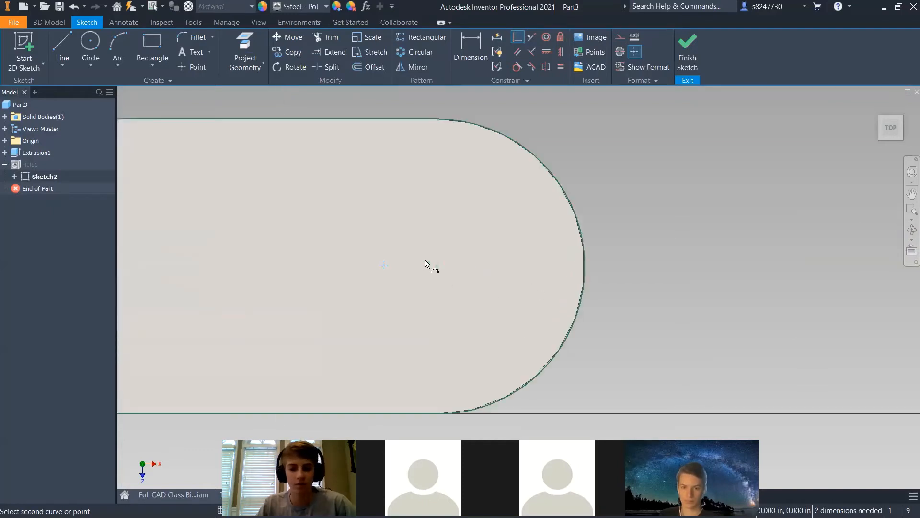
click(384, 265)
scroll(513, 273, up, 5)
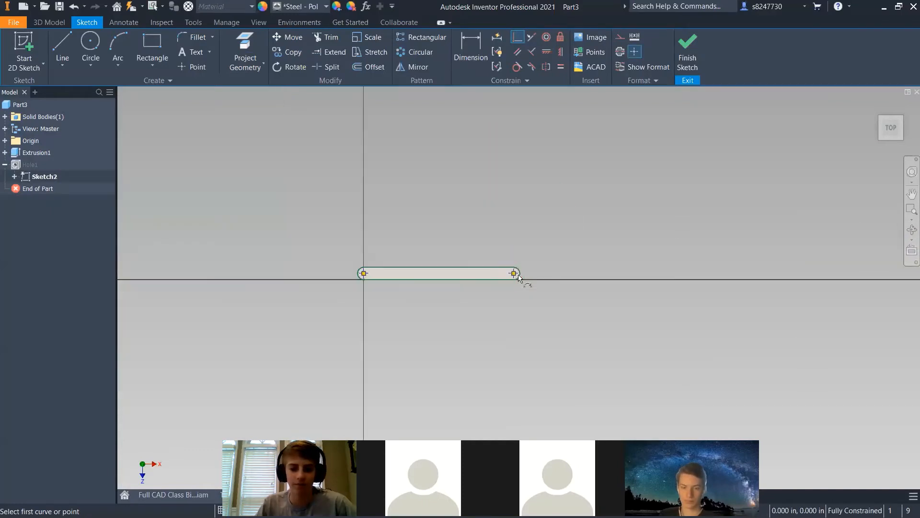
click(688, 52)
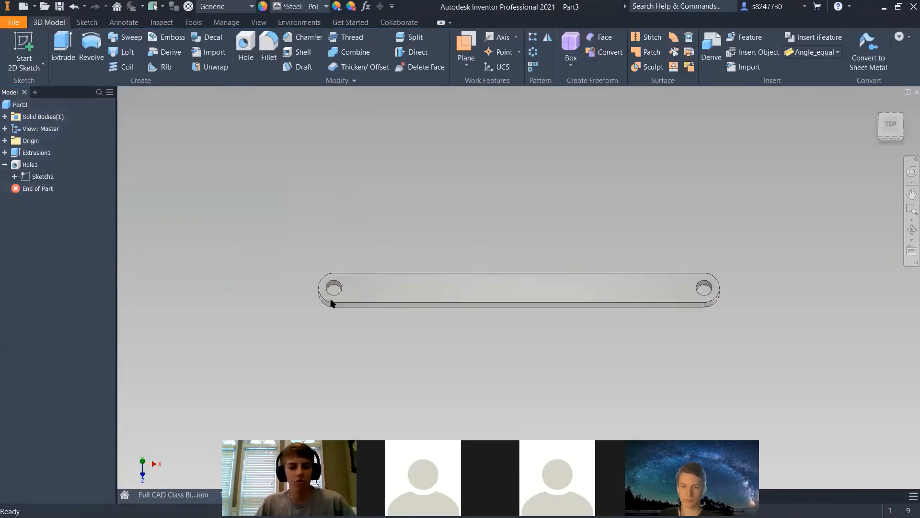
scroll(331, 302, down, 6)
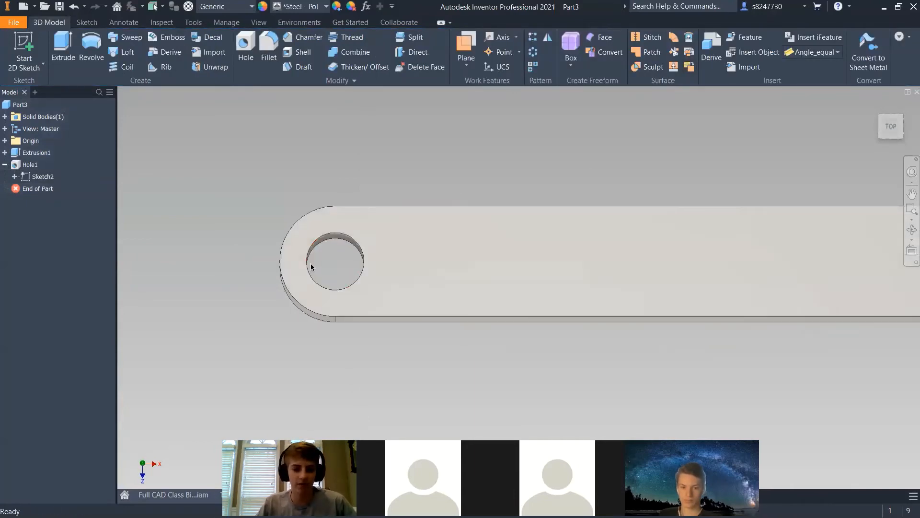
scroll(311, 267, up, 6)
click(891, 128)
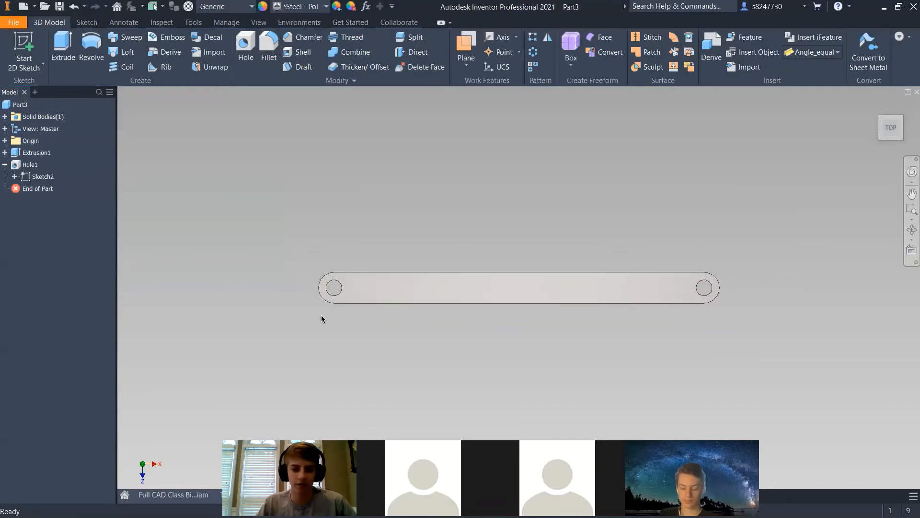
shift+middle_drag(248, 228, 303, 257)
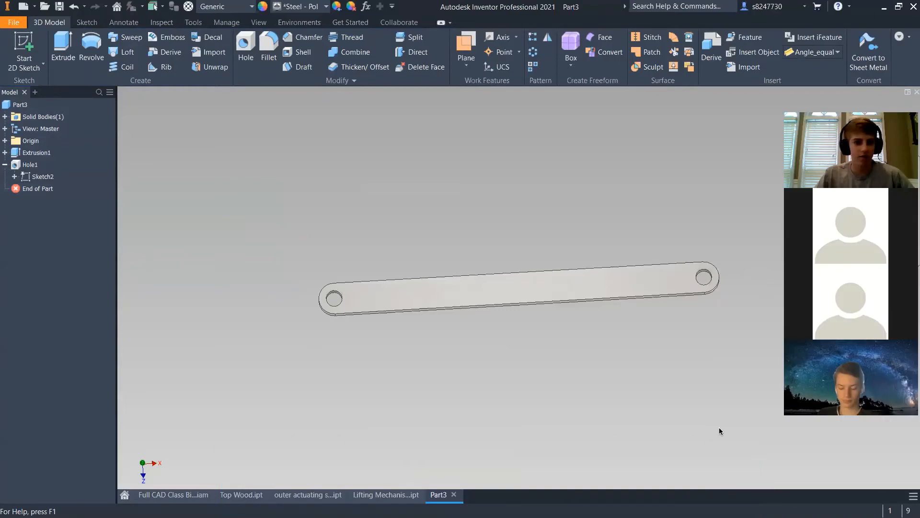
Save the part as "lift arm" in the CAD Class Bike Stand 1 folder
key(ctrl+s)
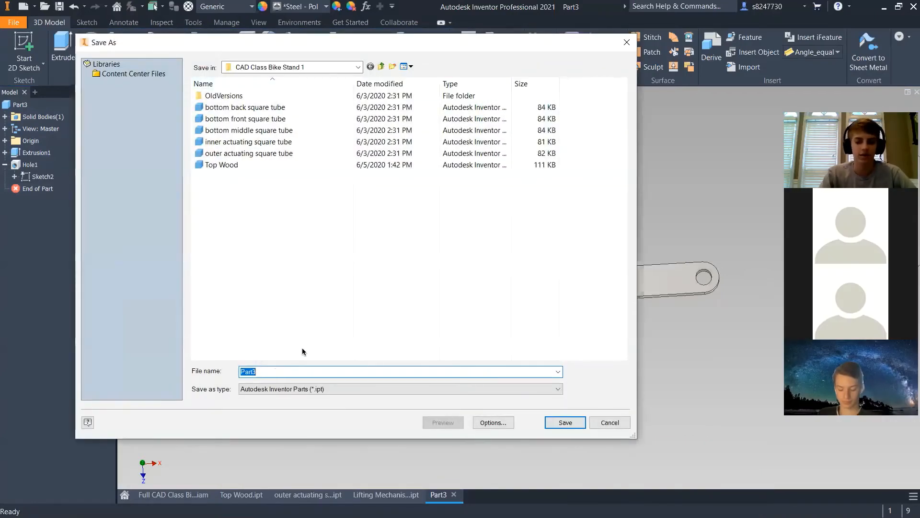
key(BackSpace)
text(lift ar)
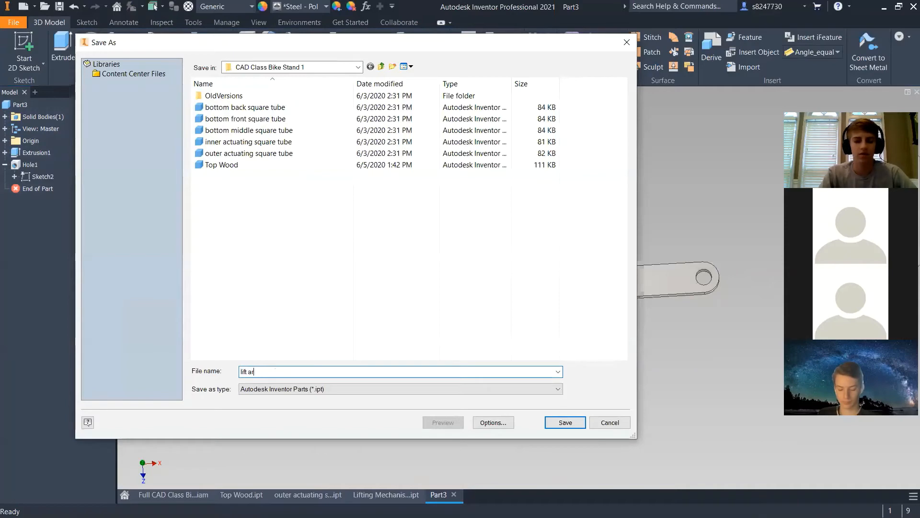
text(m)
key(Return)
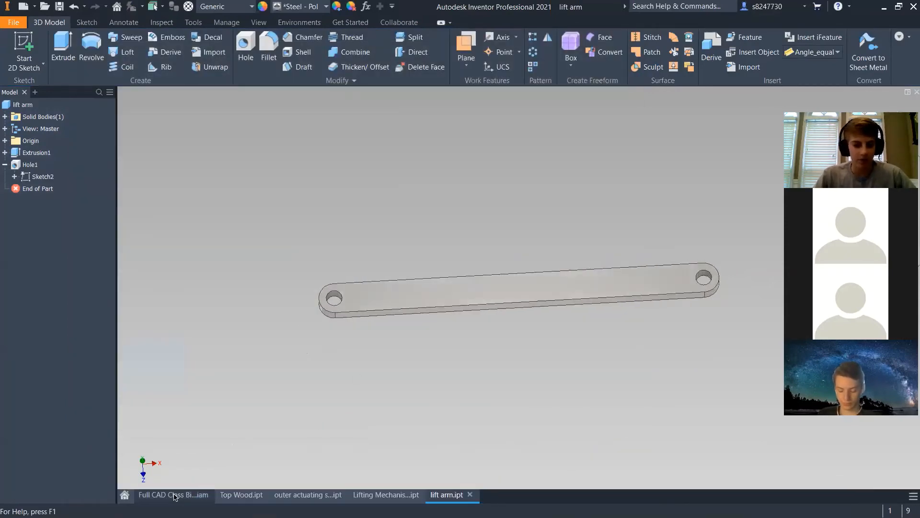
Place four copies of the lift arm part beside the stand in the Full CAD Class Bike 1 assembly
click(175, 495)
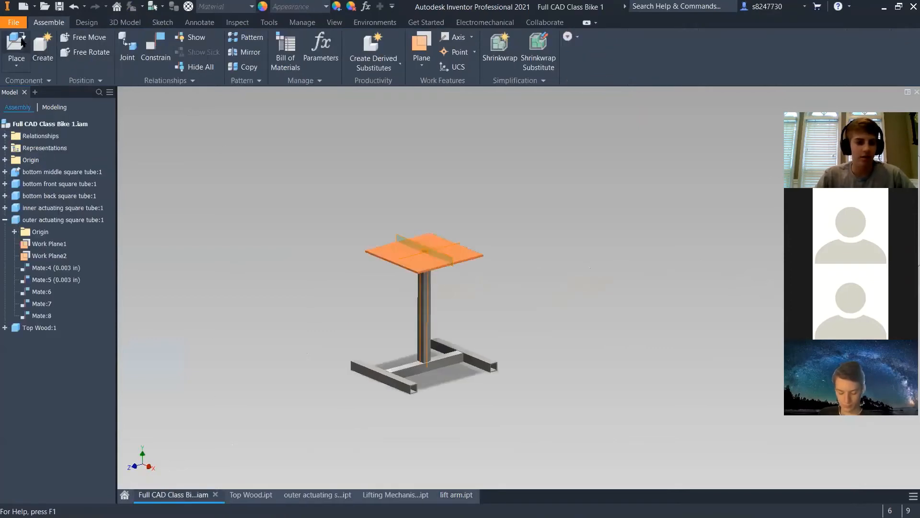
click(22, 41)
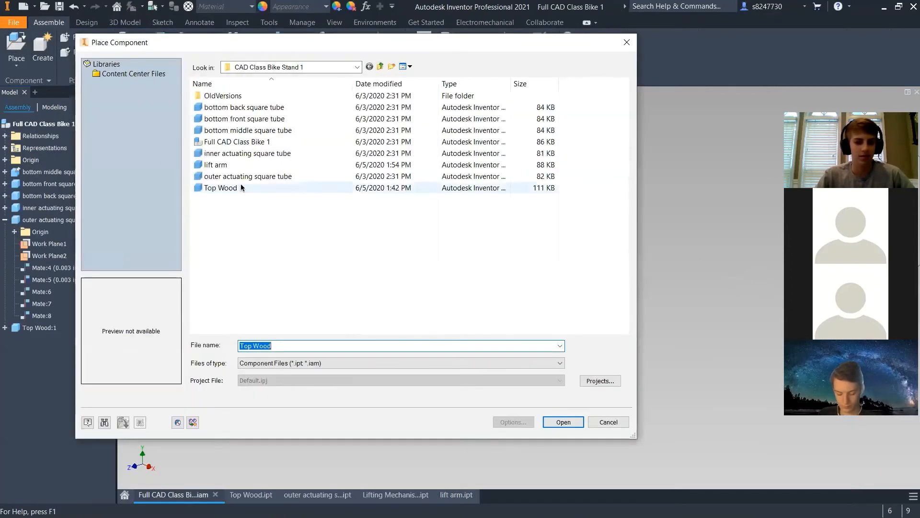
click(242, 165)
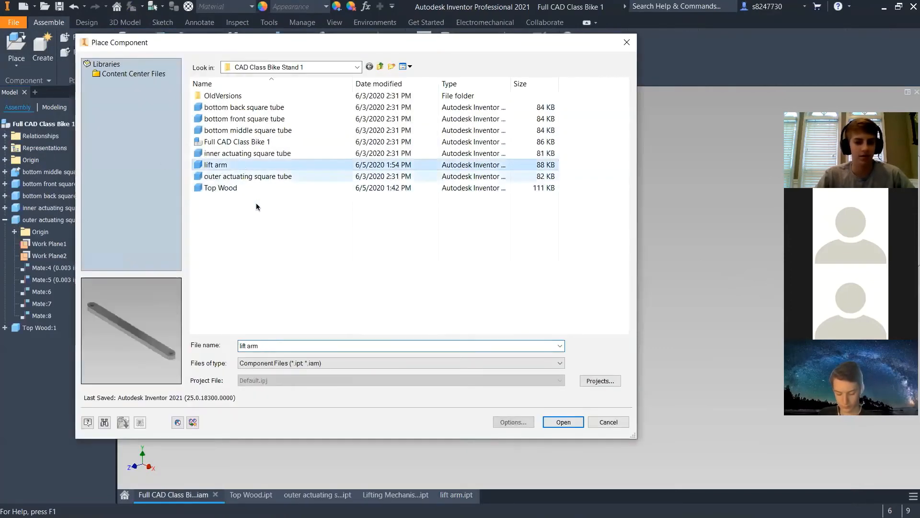
click(563, 422)
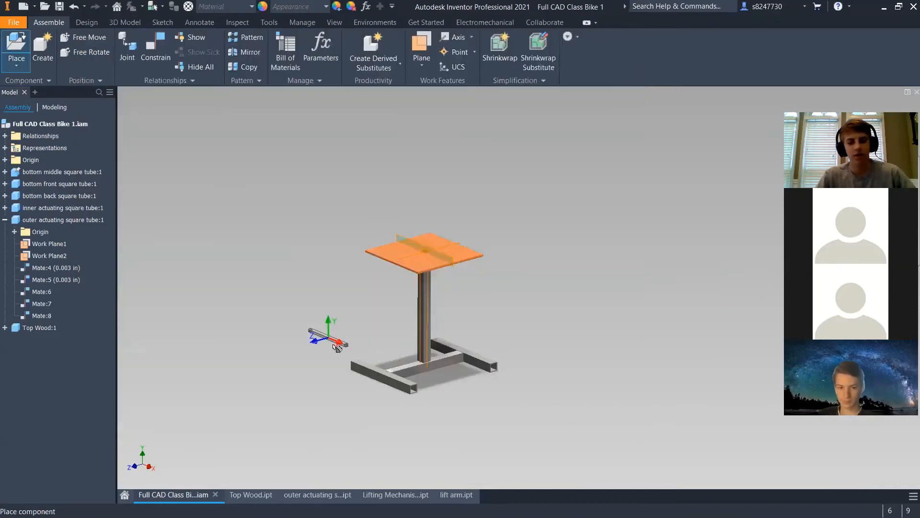
scroll(336, 343, up, 3)
shift+middle_drag(377, 361, 351, 348)
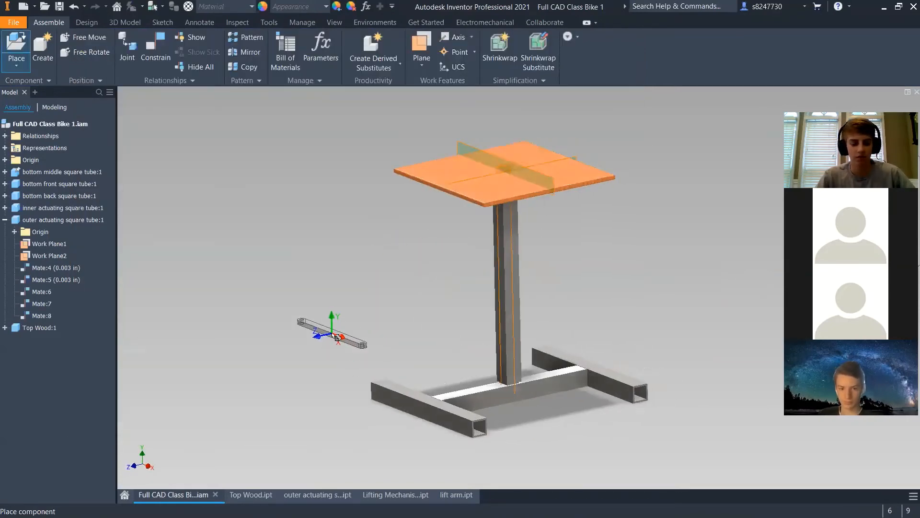
click(325, 308)
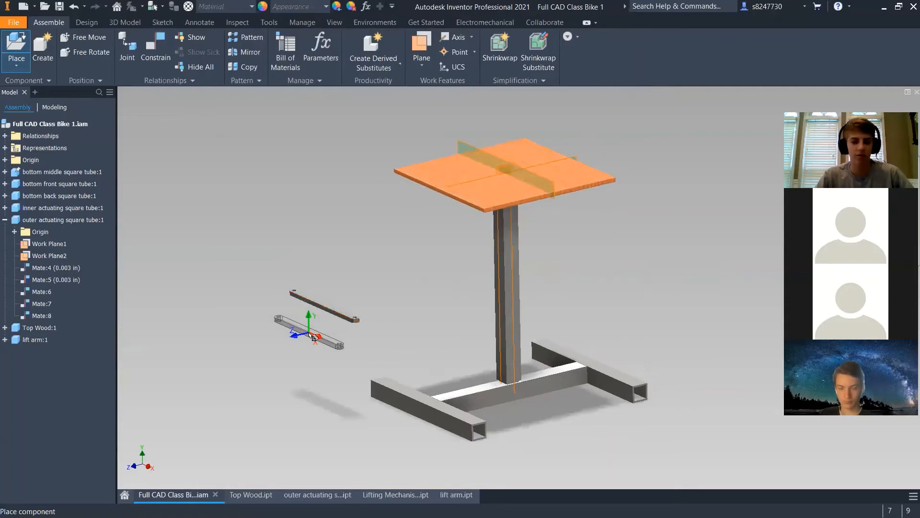
click(312, 336)
click(297, 370)
click(237, 397)
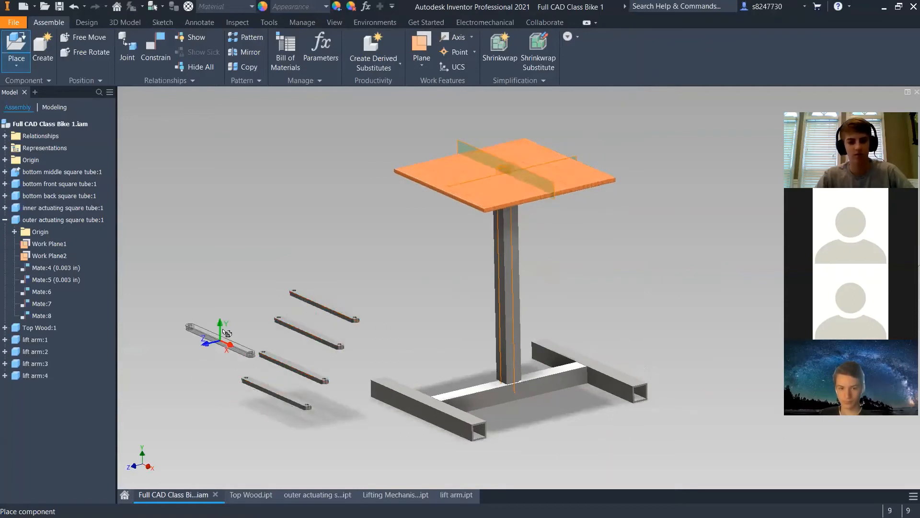
key(Escape)
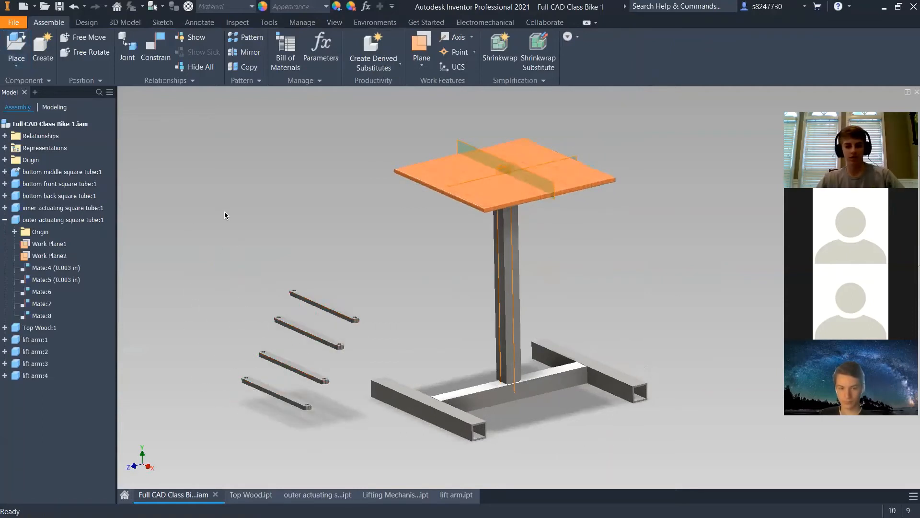
shift+middle_drag(424, 382, 436, 401)
scroll(438, 399, down, 3)
scroll(437, 351, up, 1)
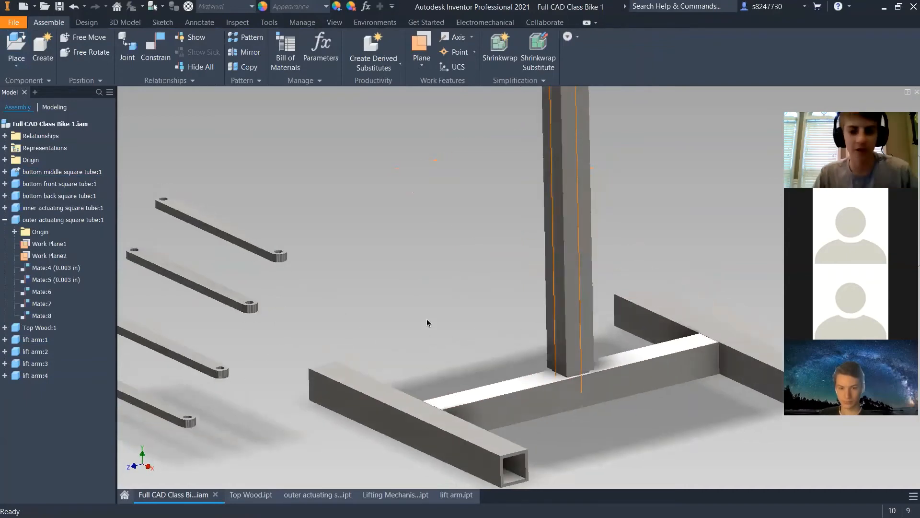
scroll(465, 331, up, 4)
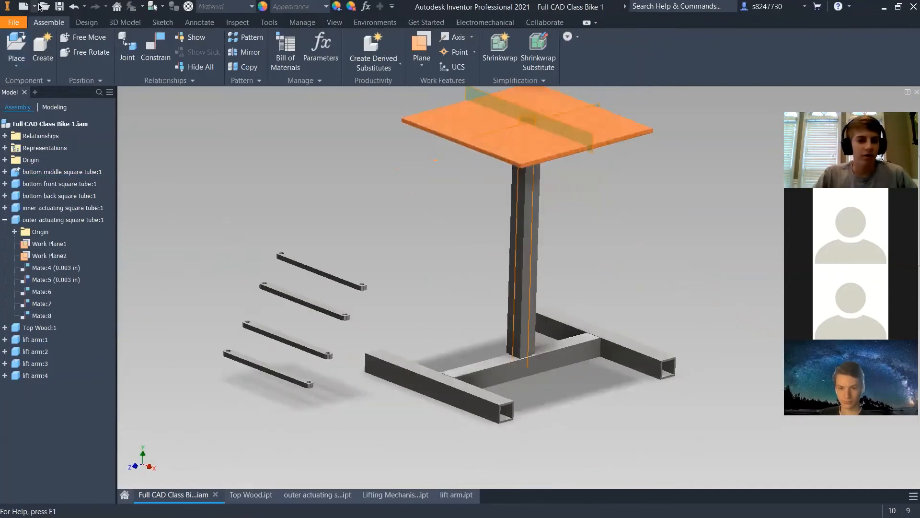
Browse the CAD folder in Documents for an existing file to open
click(45, 6)
click(287, 67)
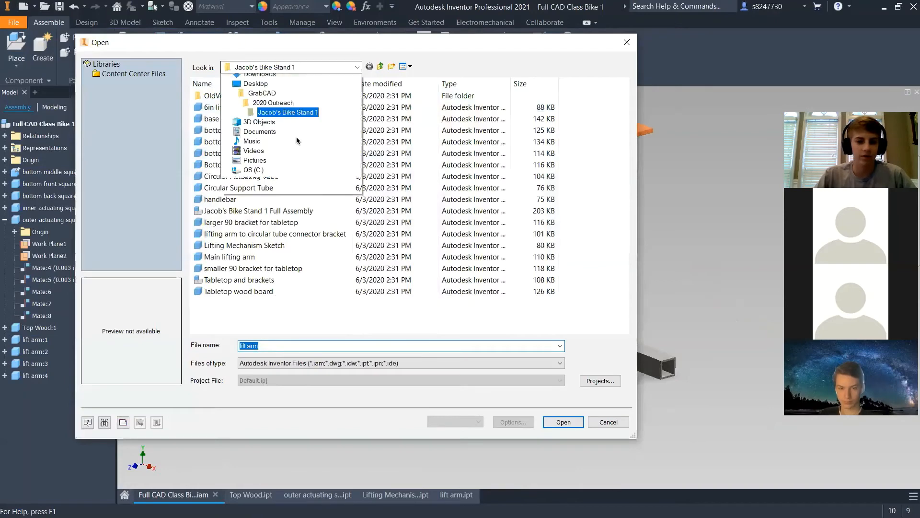
click(288, 192)
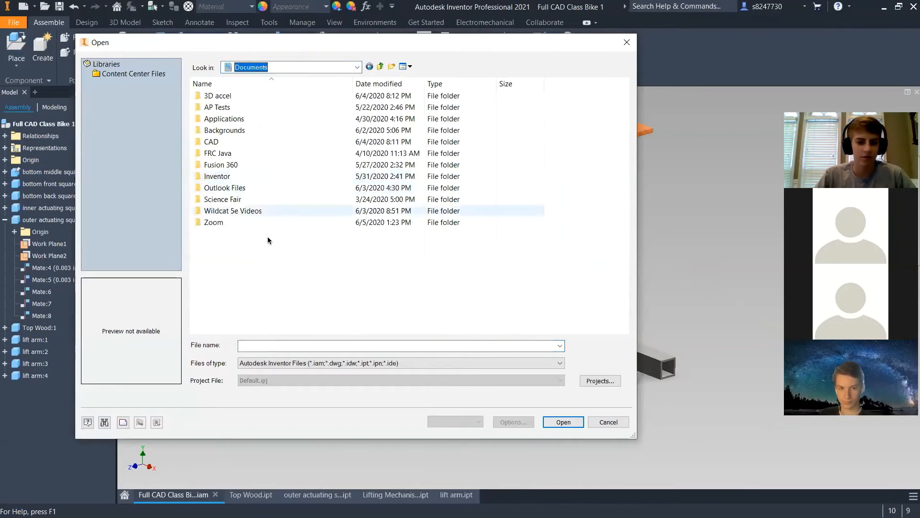
double_click(245, 139)
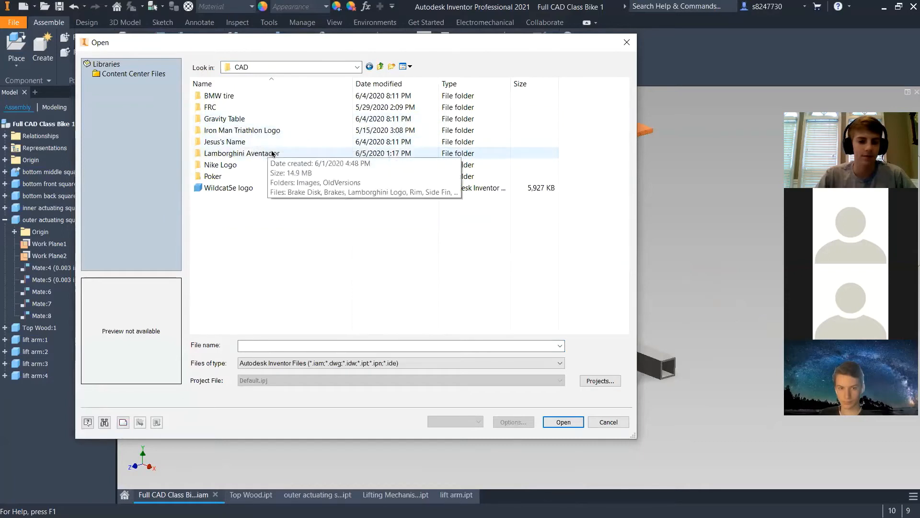
click(295, 68)
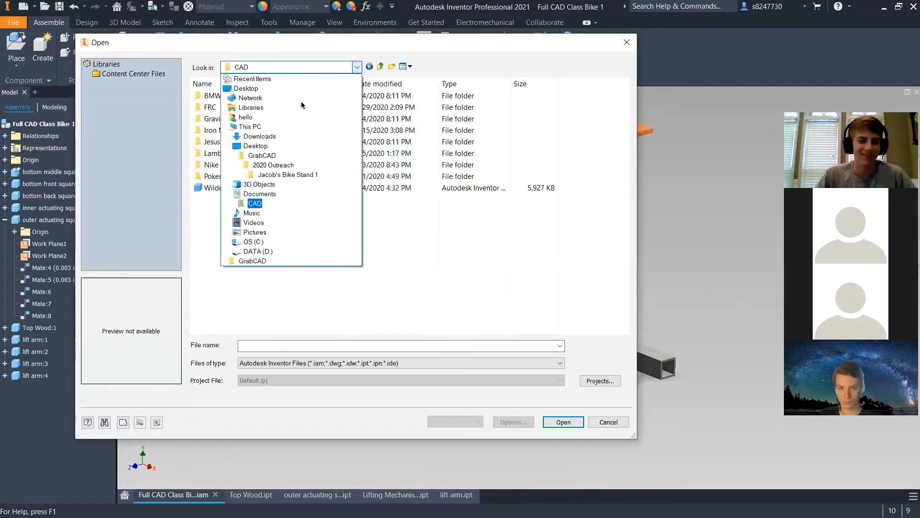
Open the Bike Stand 1 Full Assembly file from the reference bike stand's project folder
click(316, 189)
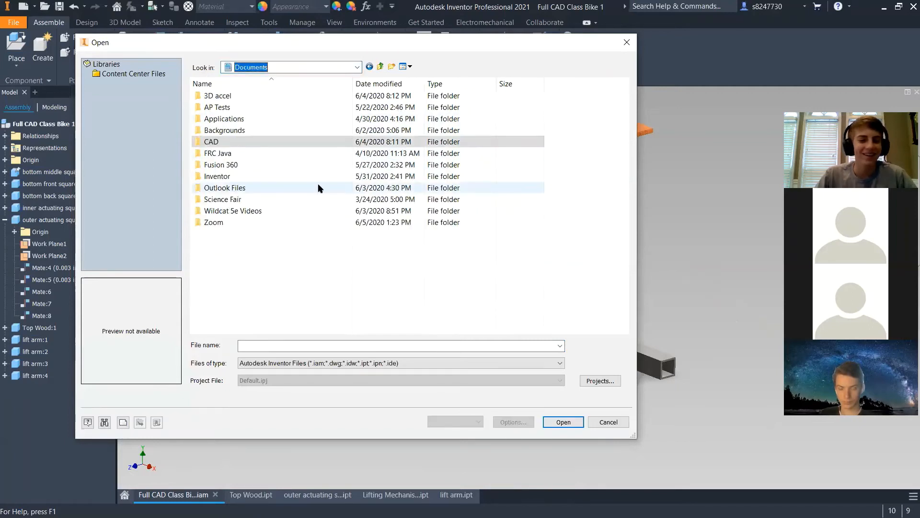
click(318, 268)
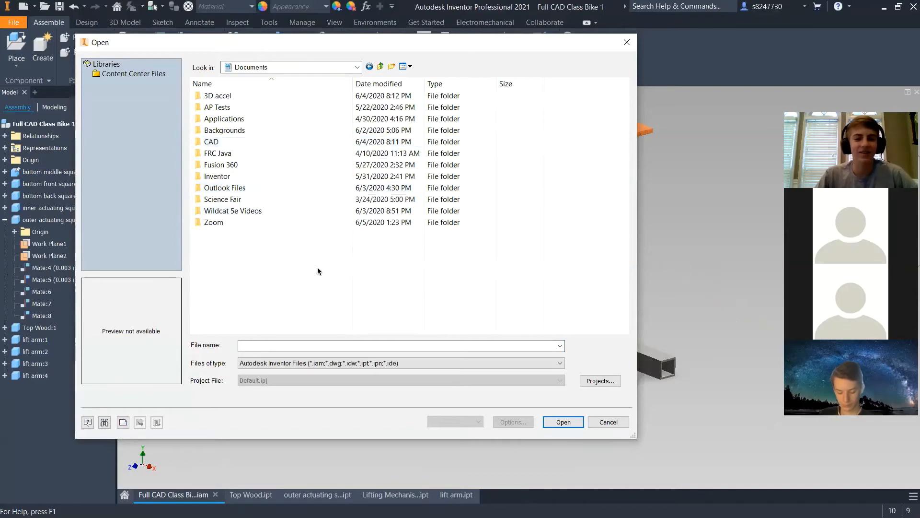
key(Escape)
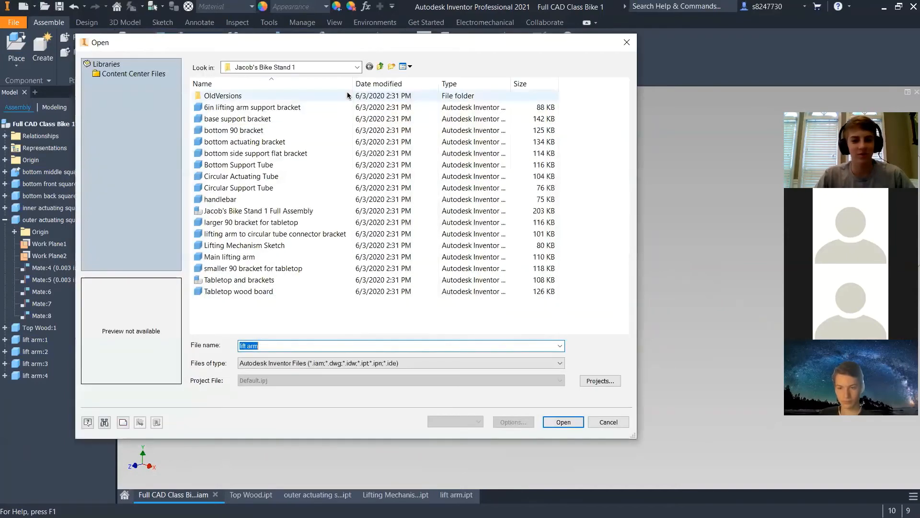
click(302, 70)
click(301, 70)
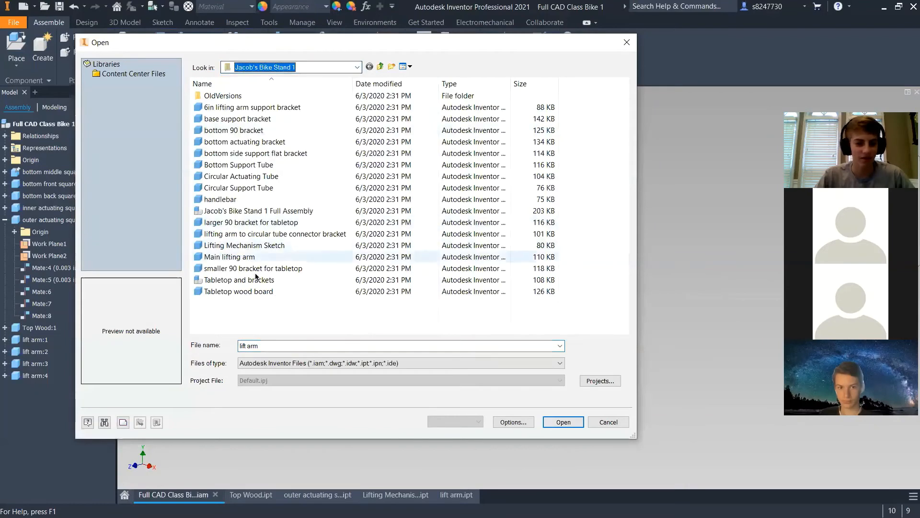
click(231, 212)
click(562, 422)
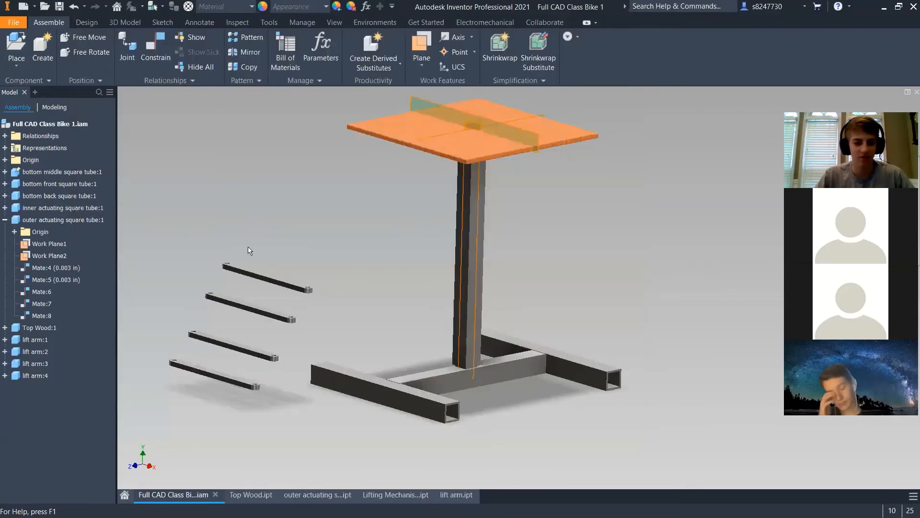
Examine how the lifting arm linkage and its bracket meet the vertical tube, and close the reference assembly
scroll(419, 277, up, 10)
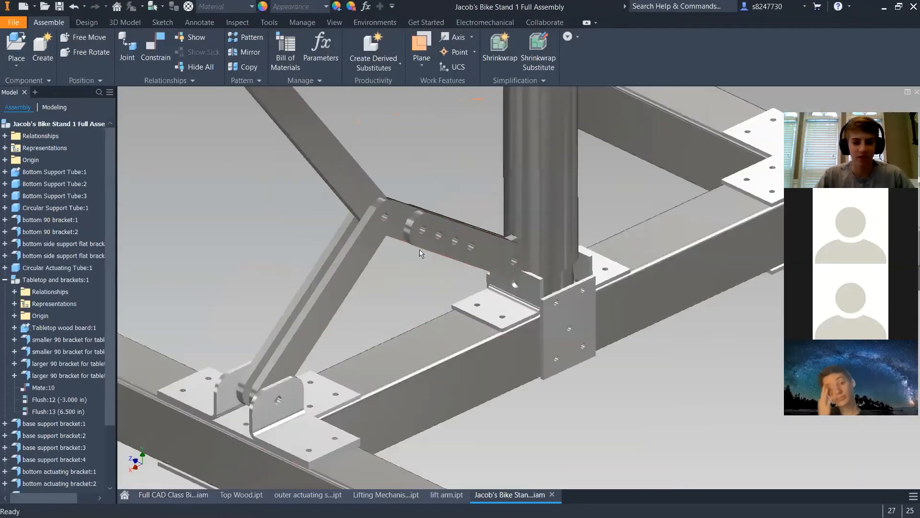
scroll(494, 232, down, 8)
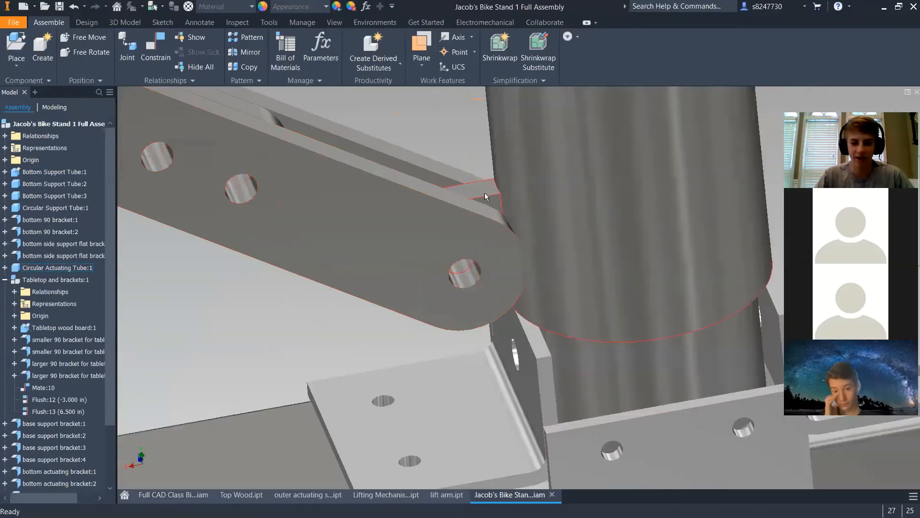
scroll(470, 244, up, 3)
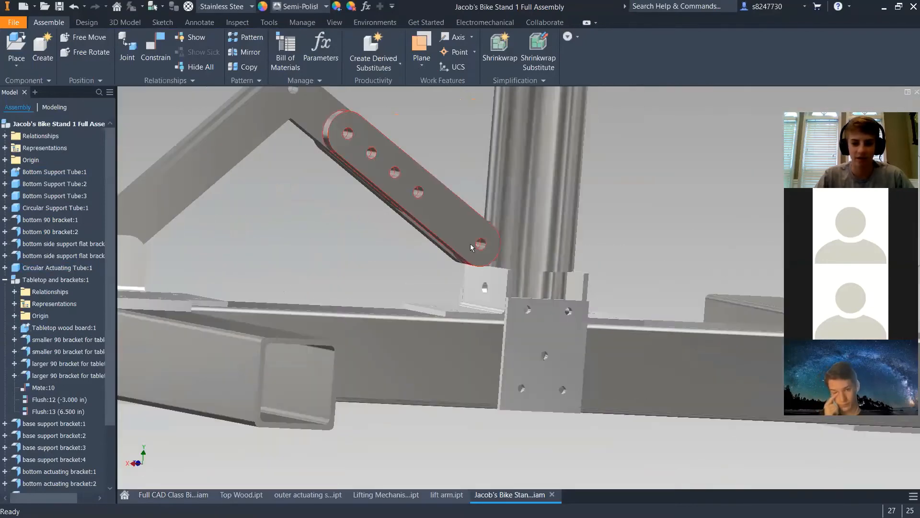
scroll(468, 242, down, 3)
shift+middle_drag(445, 225, 449, 228)
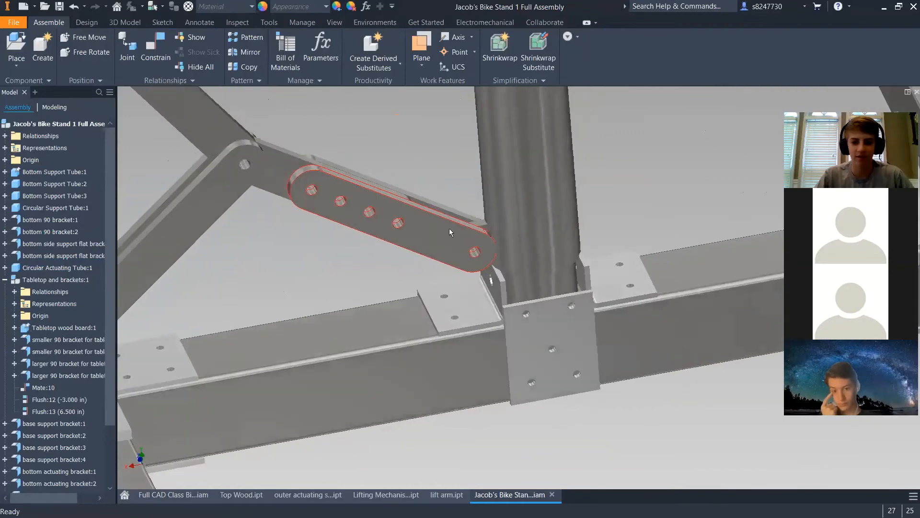
scroll(528, 265, down, 5)
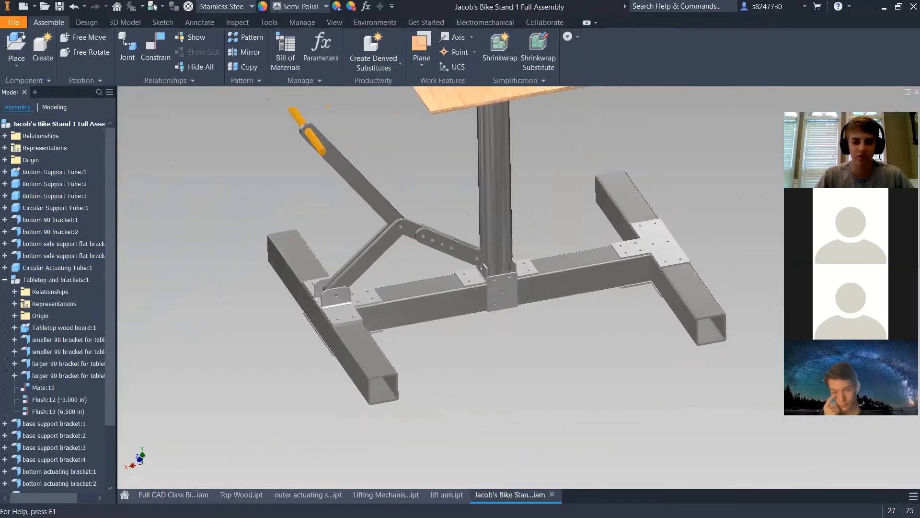
click(551, 495)
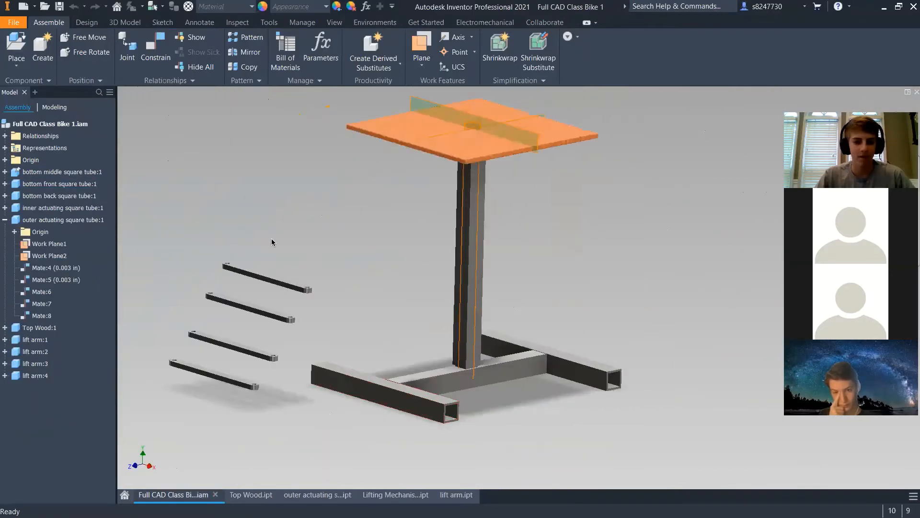
Create a new part and start a 2D sketch on its horizontal XZ plane
shift+middle_drag(273, 243, 220, 170)
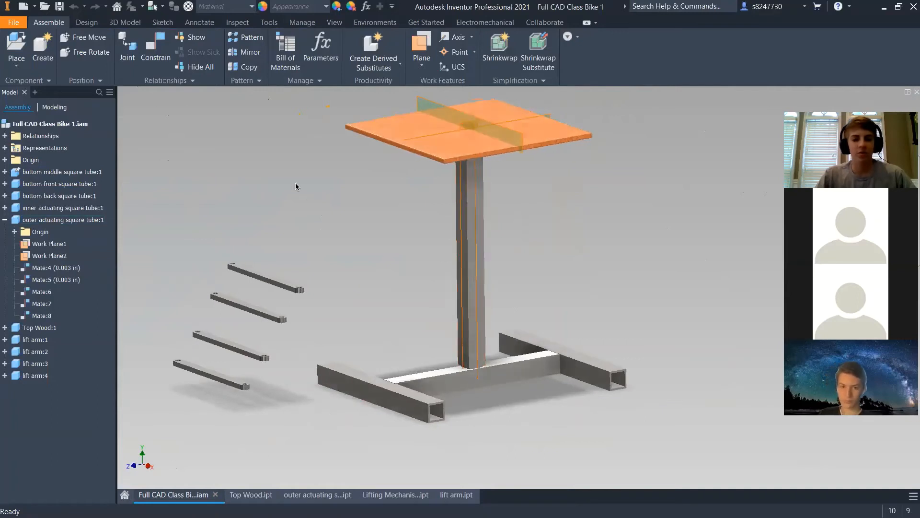
click(35, 6)
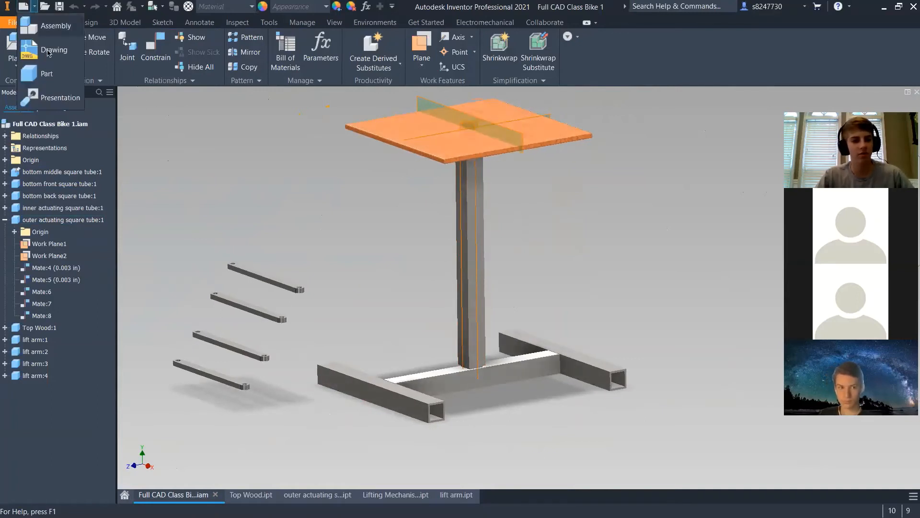
click(56, 70)
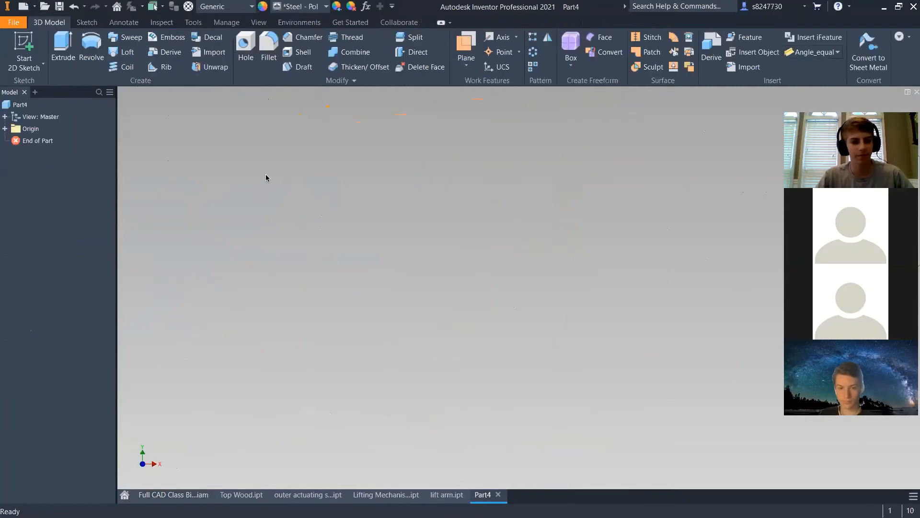
click(28, 49)
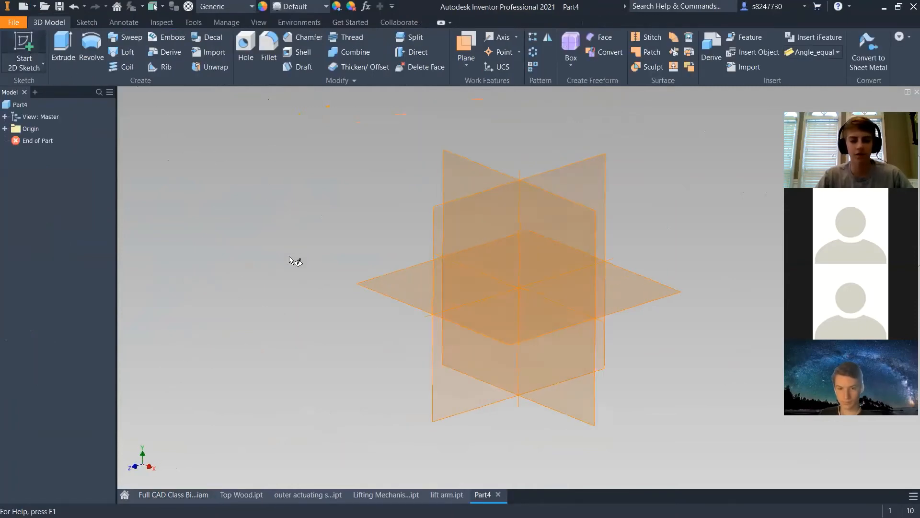
click(515, 331)
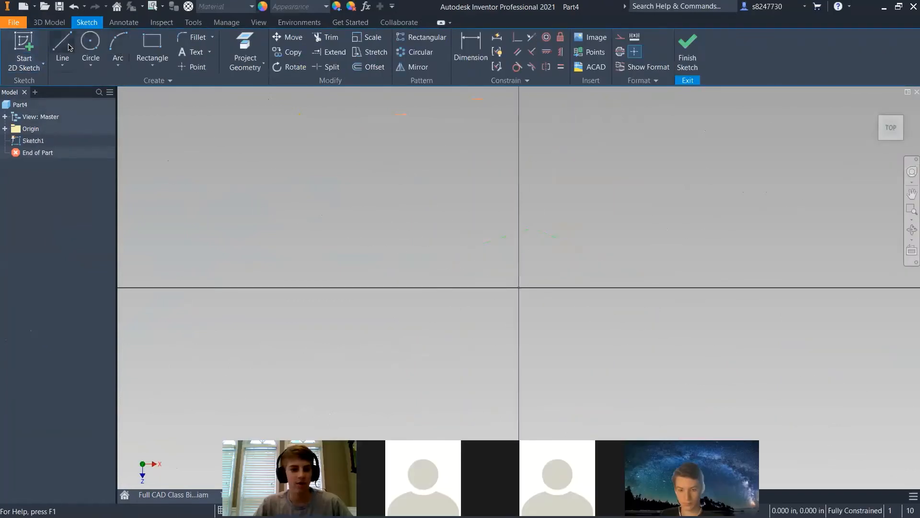
Sketch a rectangle 1 in wide and 1.5 in high, starting at the origin
click(150, 42)
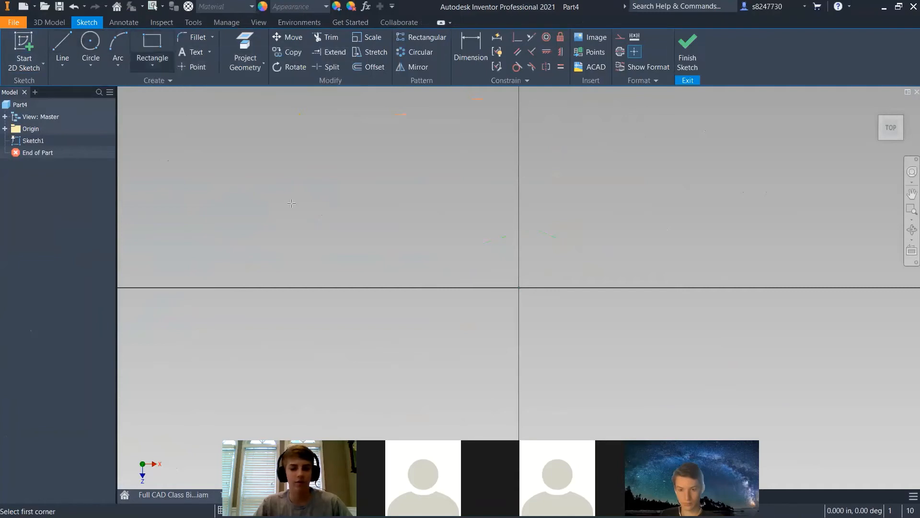
click(517, 289)
scroll(430, 356, up, 5)
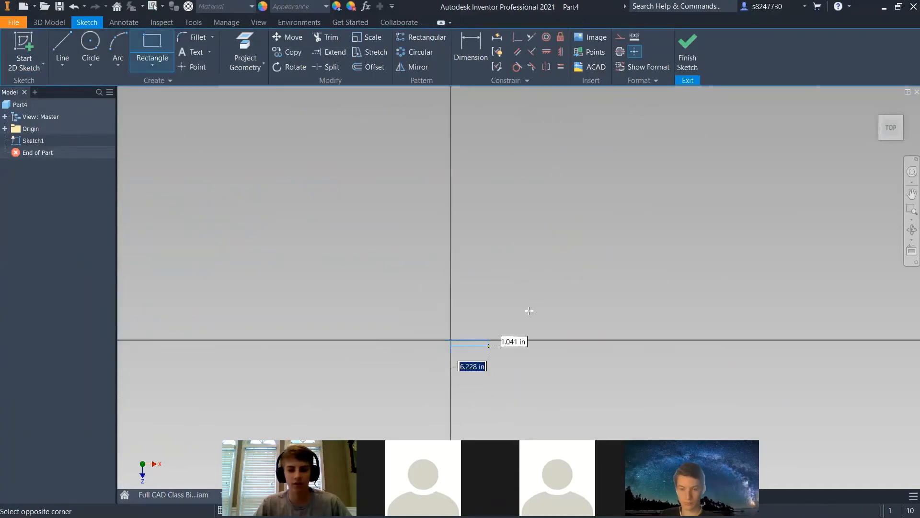
scroll(475, 323, down, 5)
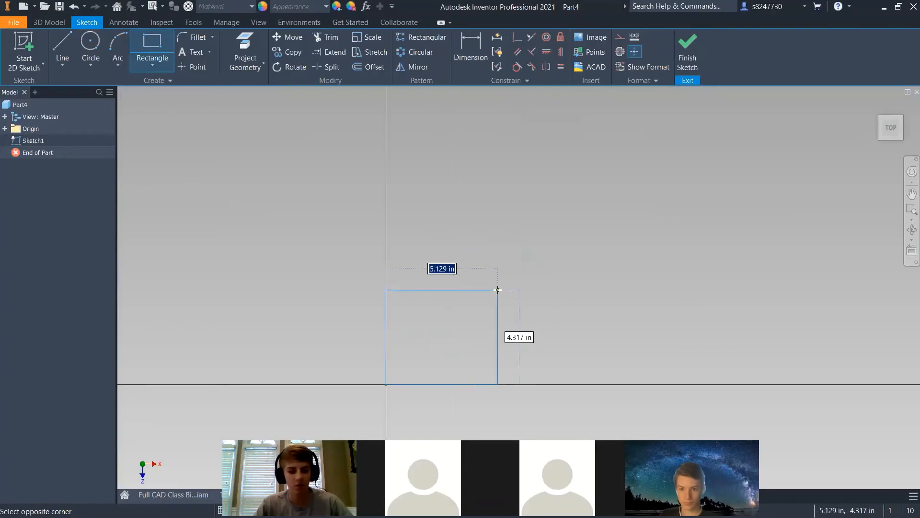
key(Tab)
text(2)
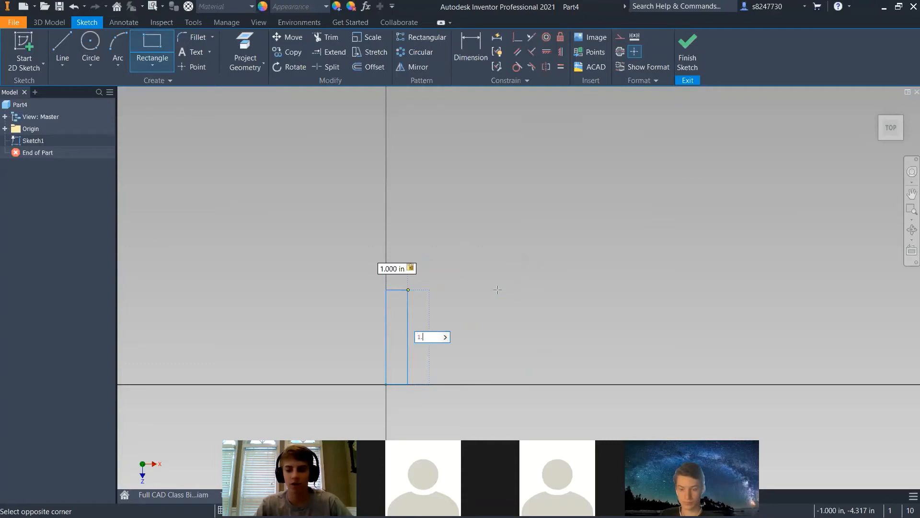
text(.5)
key(Return)
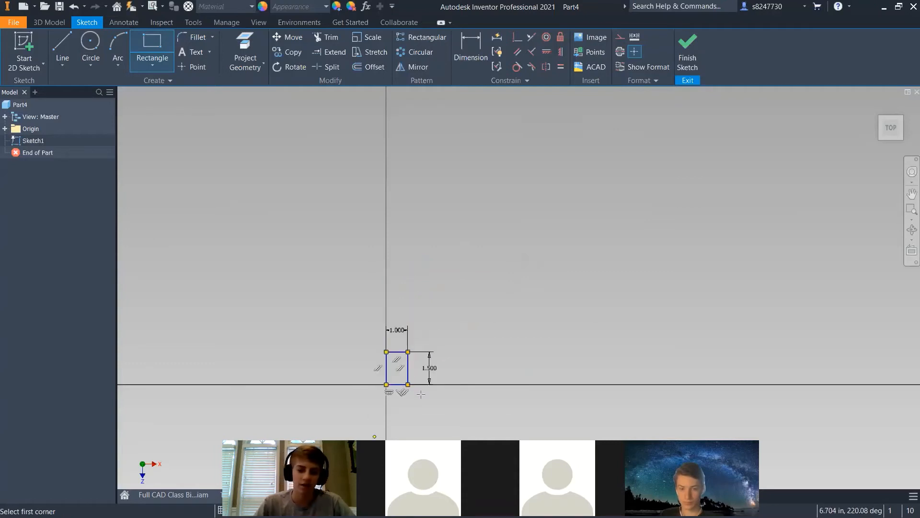
scroll(392, 379, down, 5)
key(Escape)
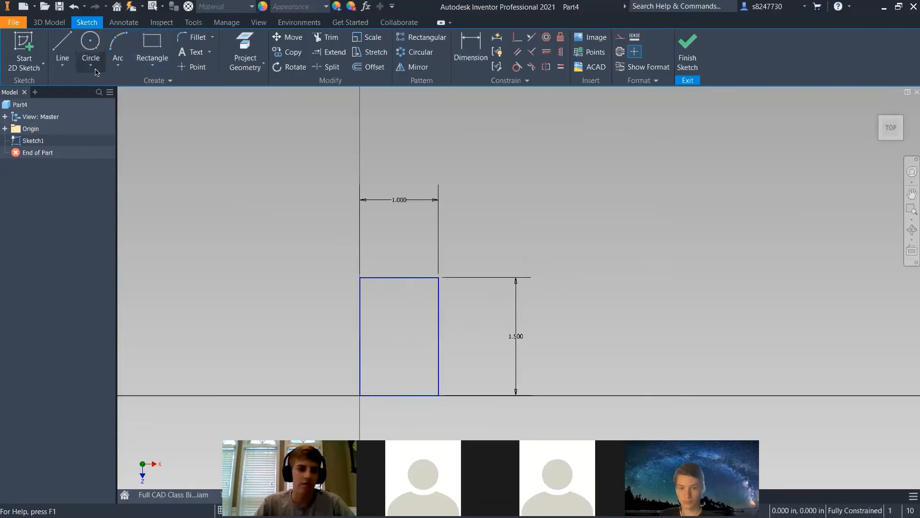
Draw three connected lines from the rectangle's upper-left corner to its lower-left corner, forming a slanted four-sided profile outside its left edge
click(72, 53)
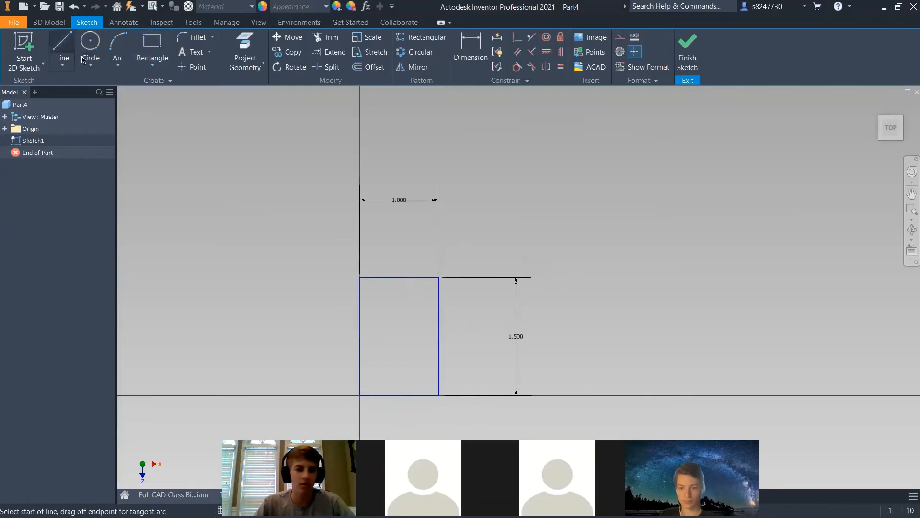
click(360, 278)
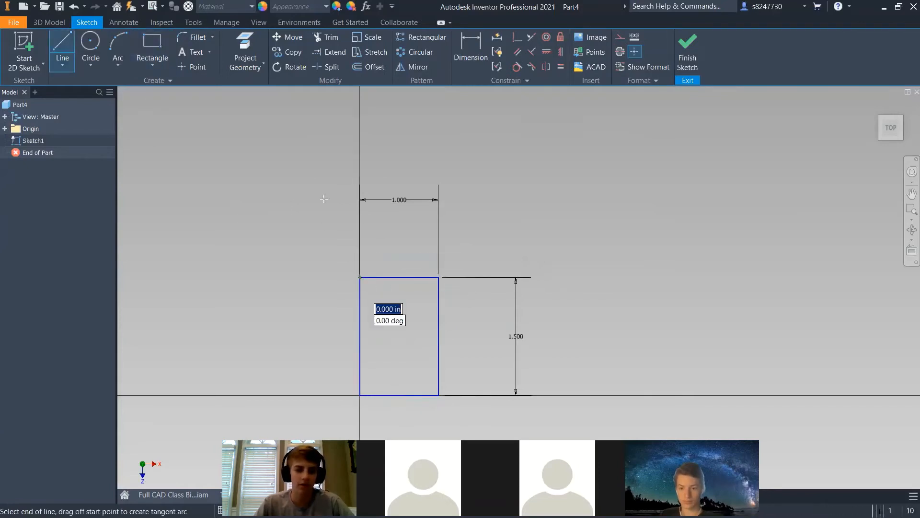
click(300, 167)
click(186, 251)
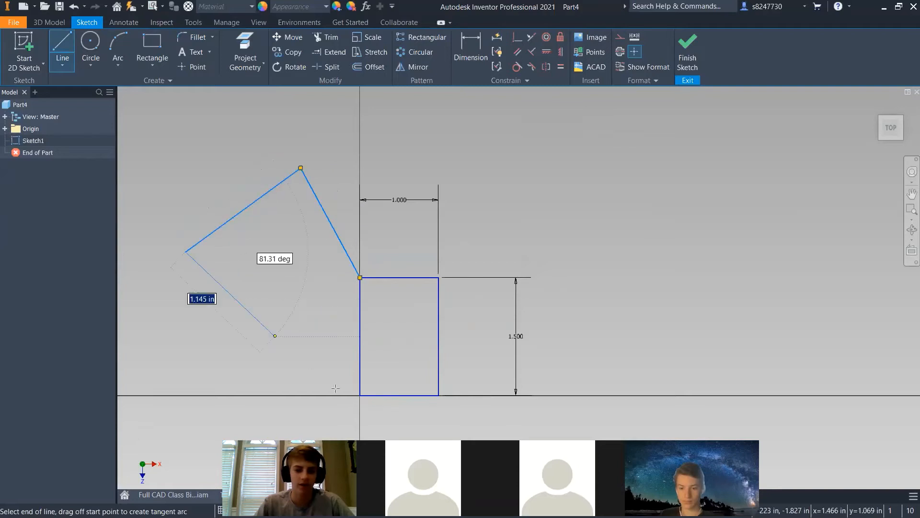
click(359, 395)
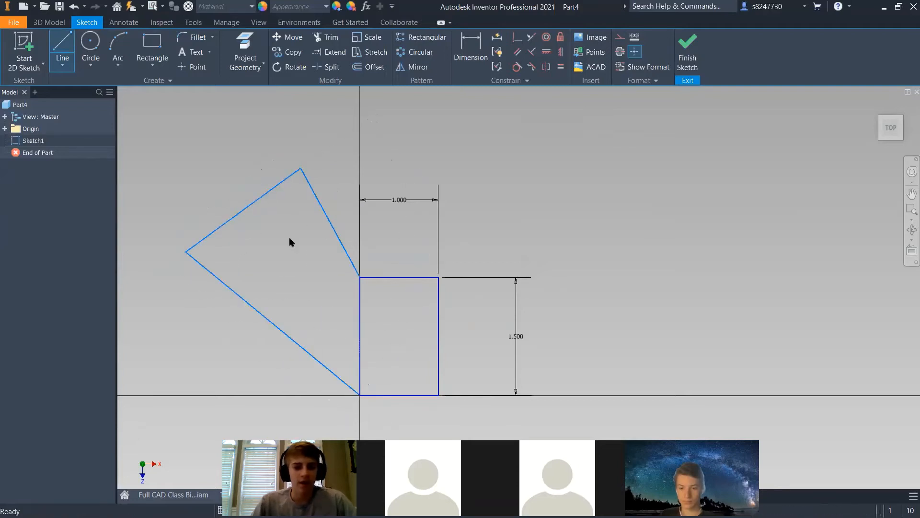
key(Escape)
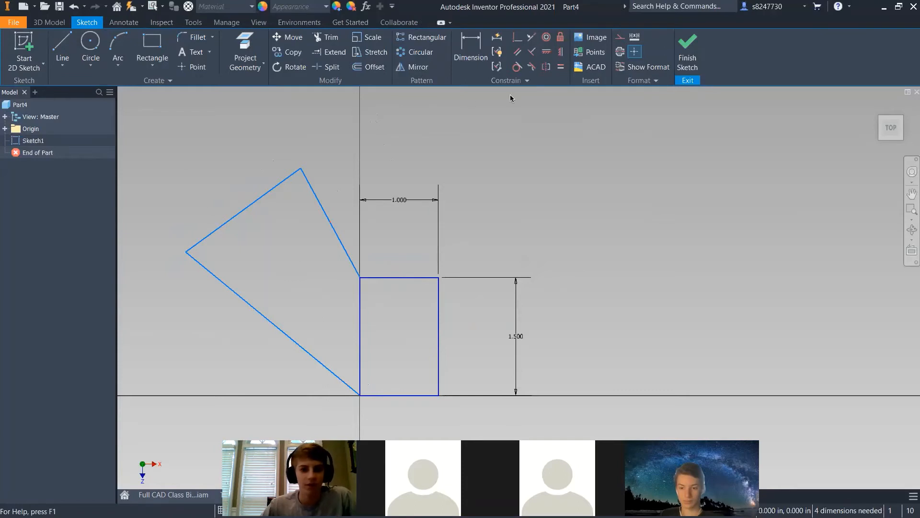
Dimension the angle between the rectangle's top edge and the adjoining slanted line as 120 degrees
click(476, 69)
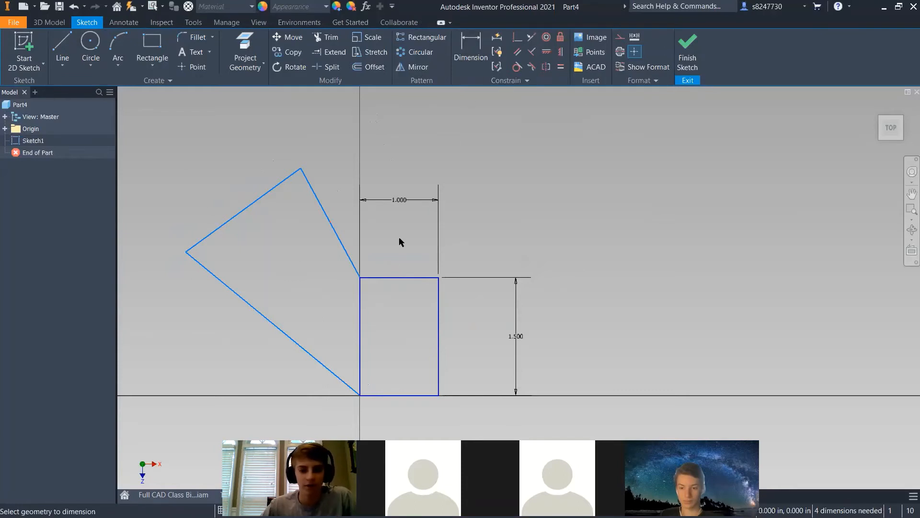
click(391, 272)
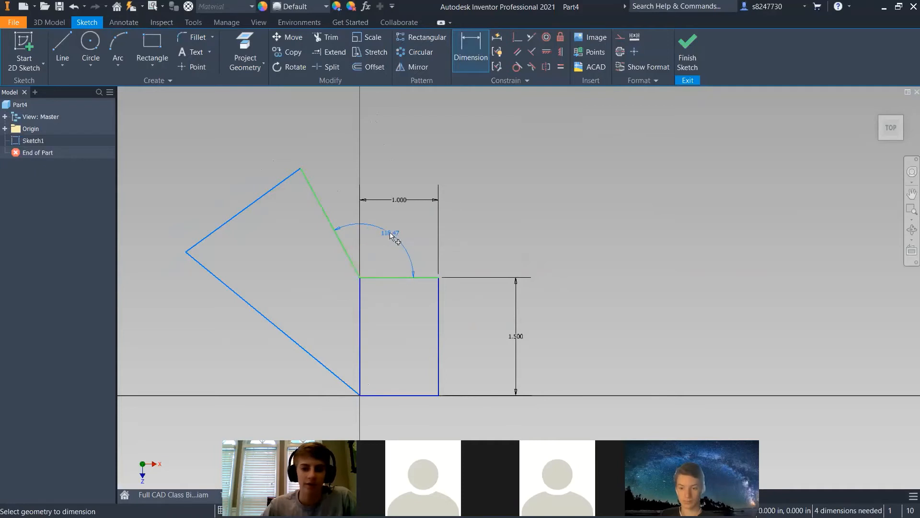
click(392, 235)
text(120)
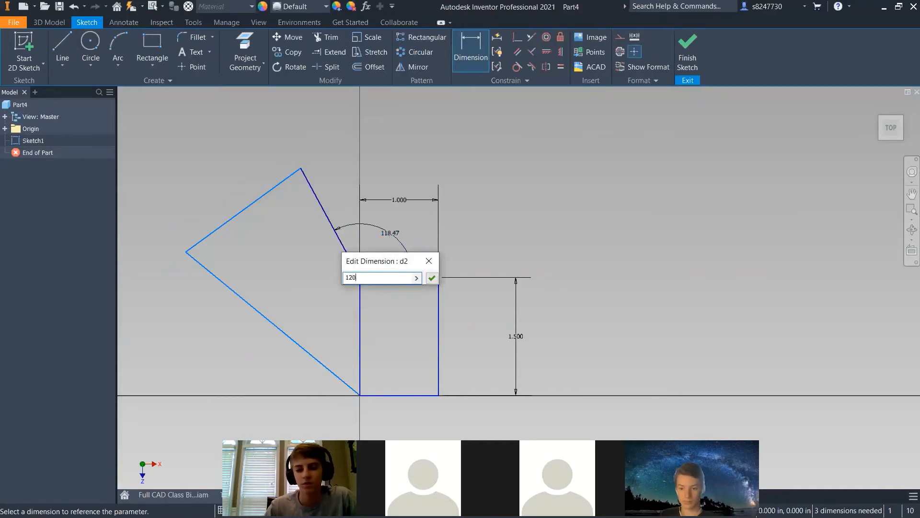
key(Return)
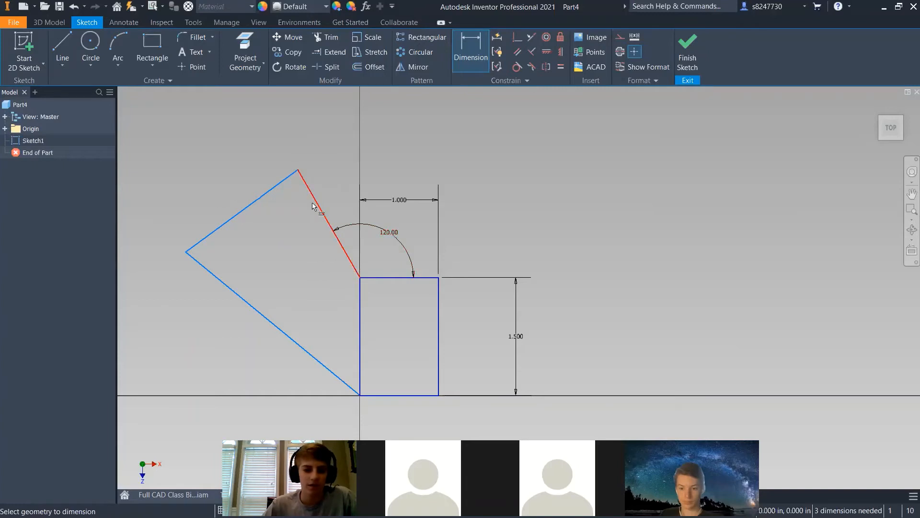
Set the angle at the slanted profile's uppermost corner to 90 degrees
click(281, 204)
text(90)
key(Return)
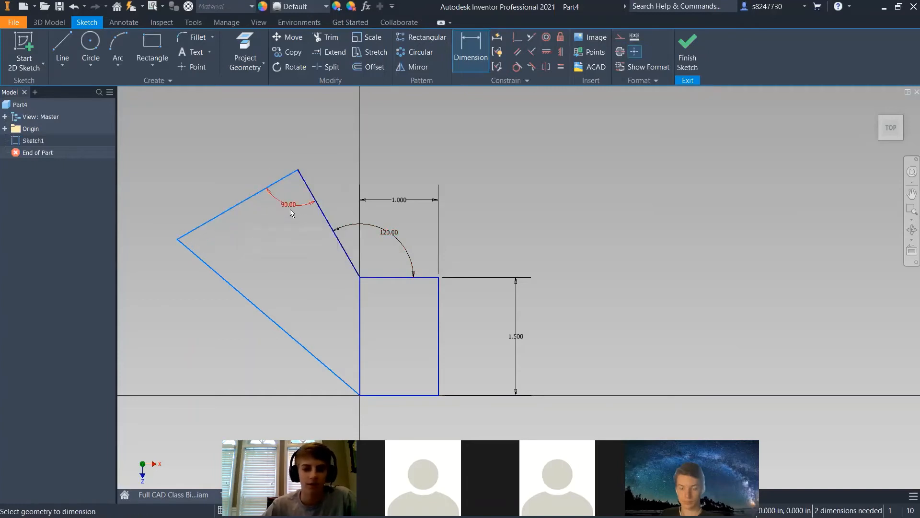
Dimension the angle at the slanted profile's far-left corner, linking it to the existing 90-degree corner dimension
click(189, 233)
click(192, 250)
click(255, 235)
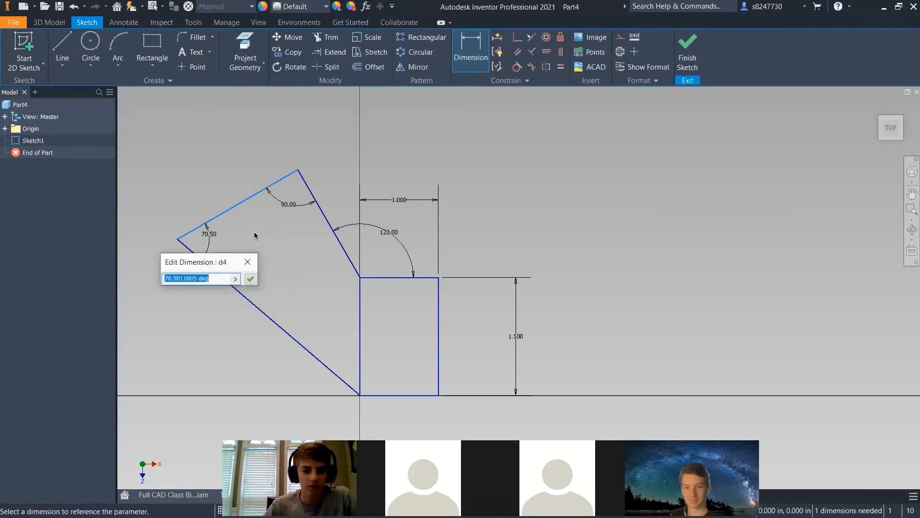
click(296, 205)
key(Return)
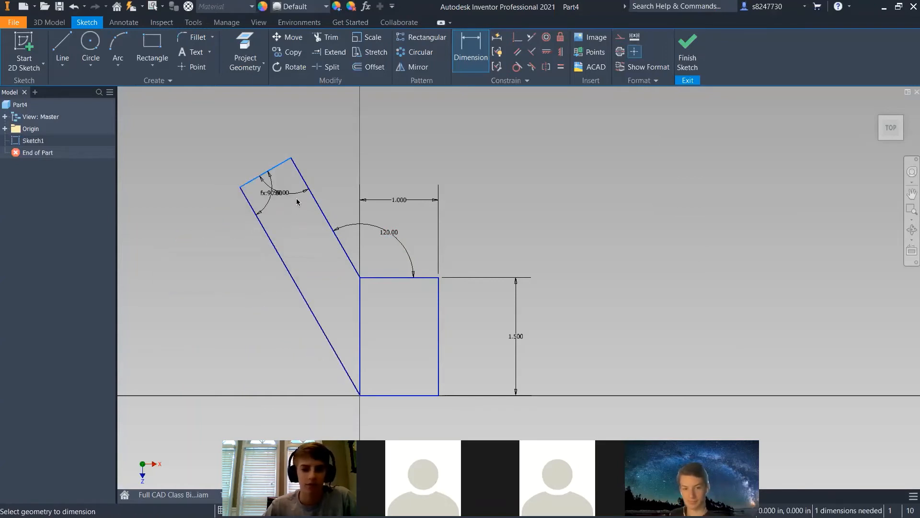
key(Escape)
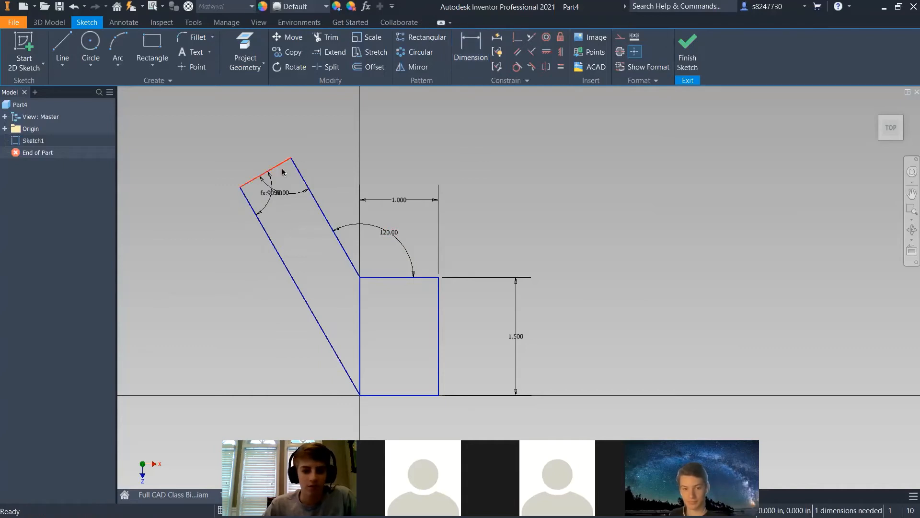
Shorten the slanted arm, add an aligned 2 in dimension along its long outer edge, and finish the sketch
drag(283, 173, 317, 232)
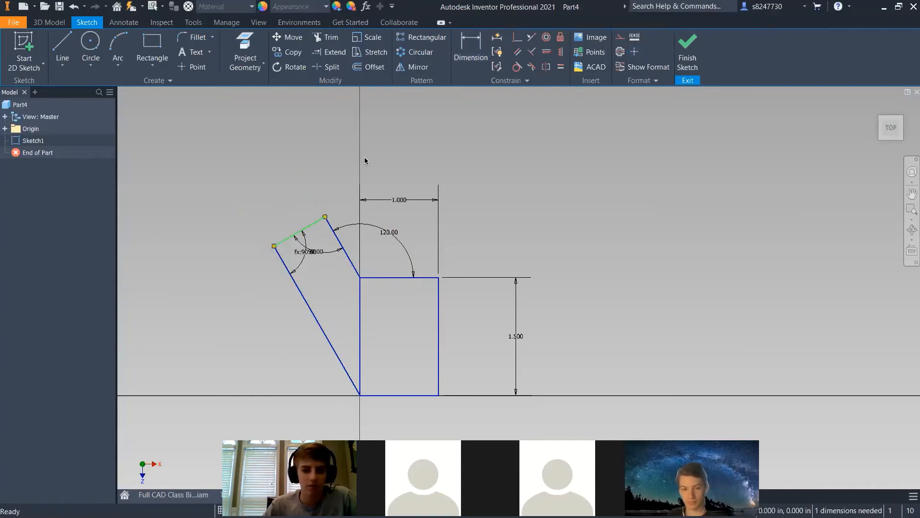
click(464, 62)
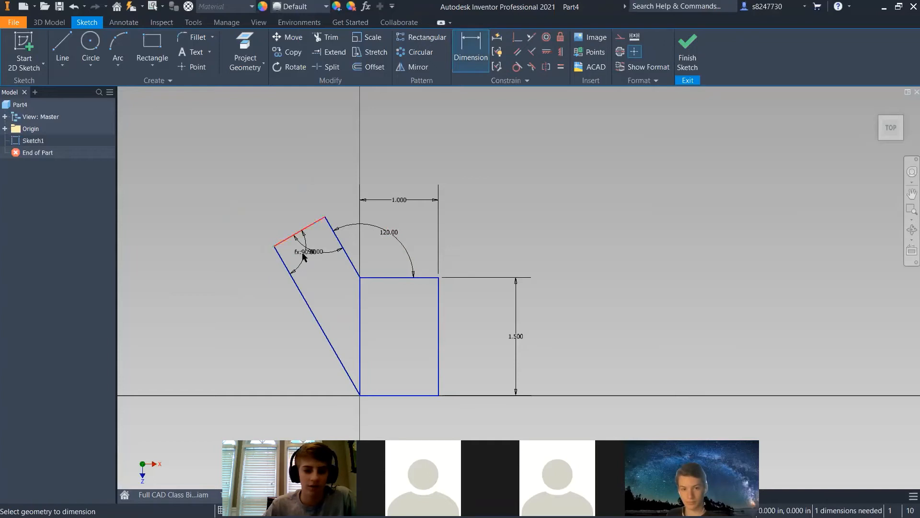
click(359, 396)
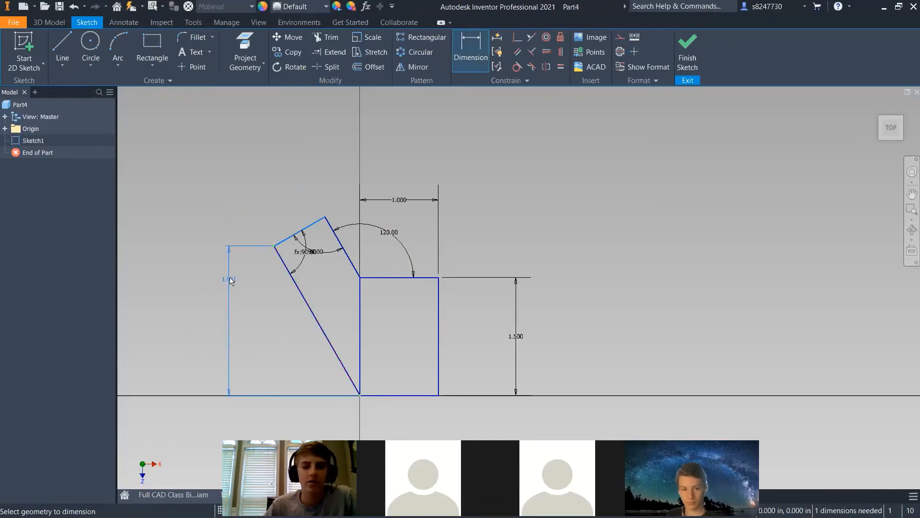
scroll(225, 293, down, 2)
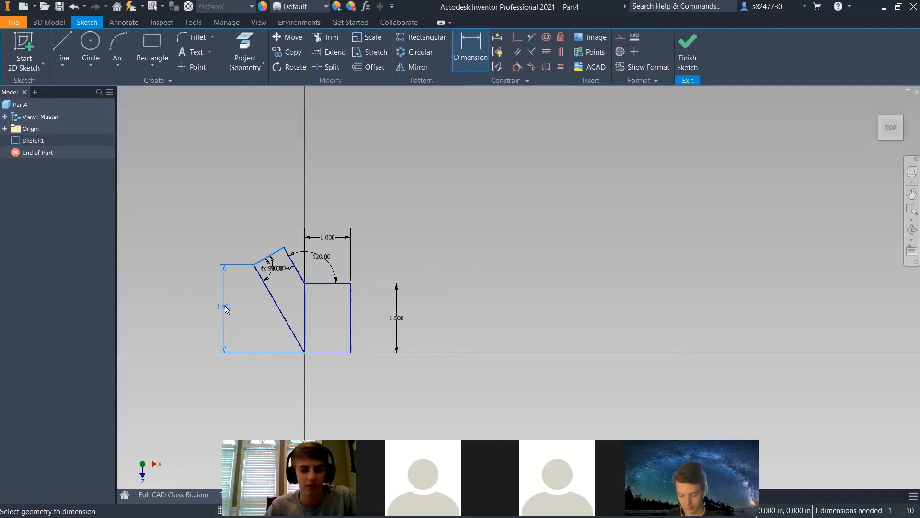
right_click(225, 309)
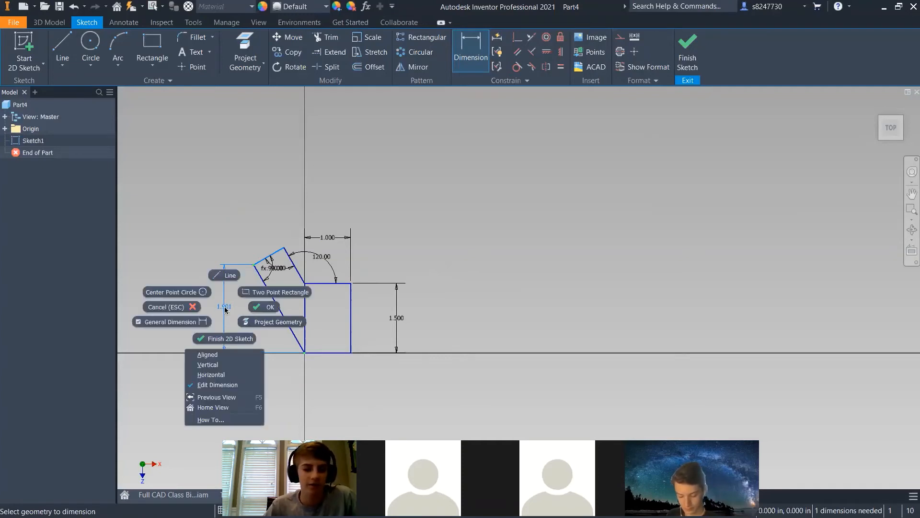
click(232, 357)
click(247, 329)
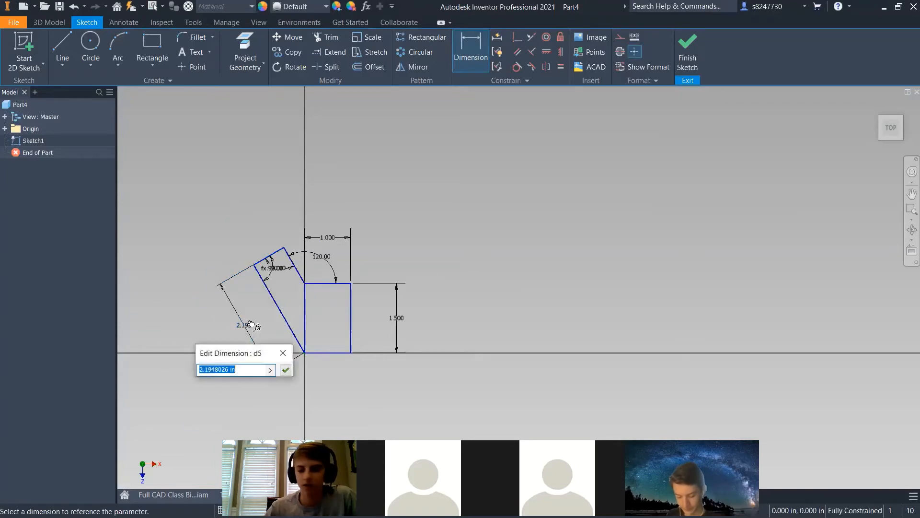
key(Return)
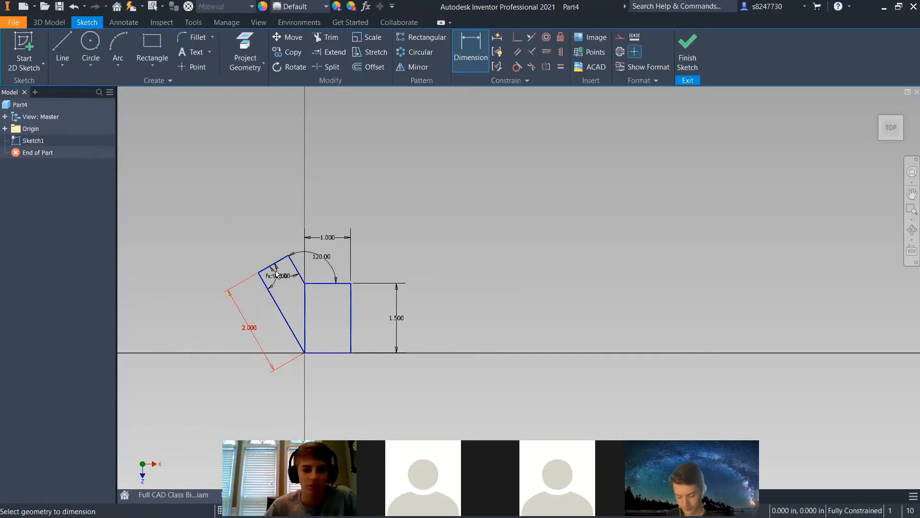
scroll(275, 302, up, 3)
key(Escape)
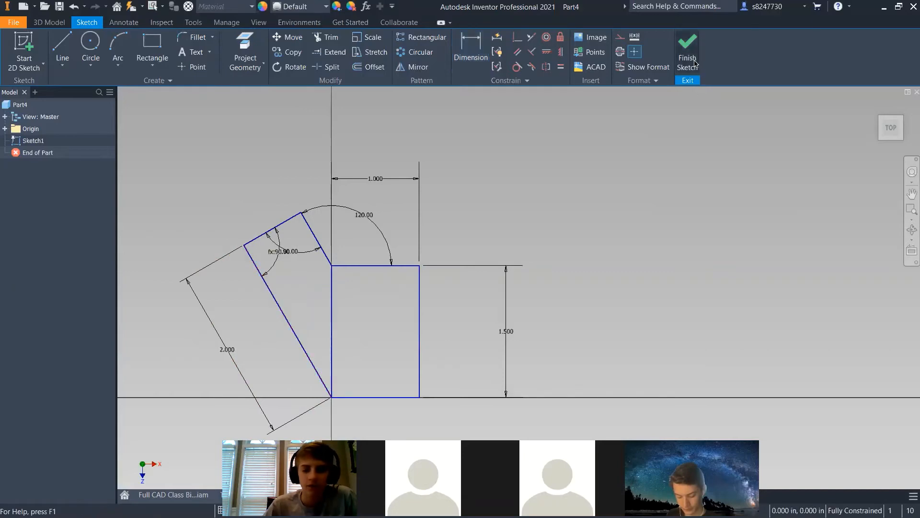
click(694, 63)
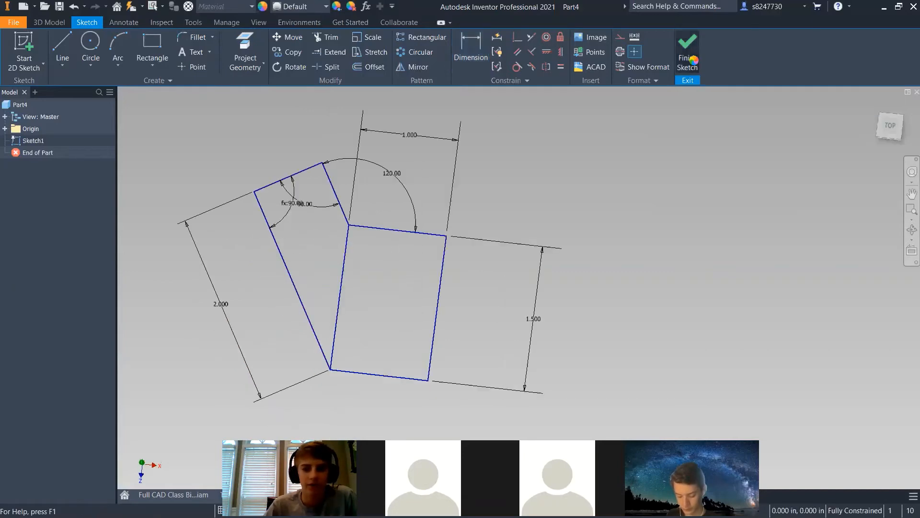
Extrude both the slanted and rectangular profiles by 0.125 in
click(63, 48)
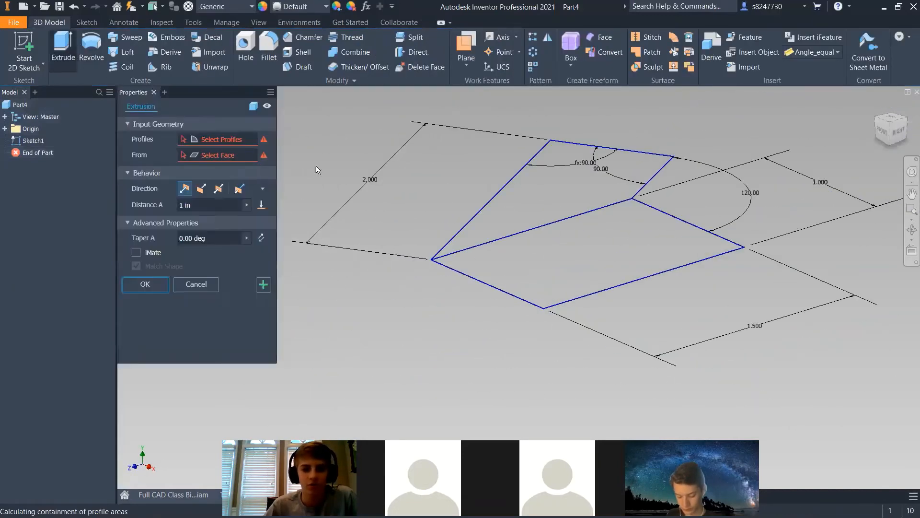
click(559, 196)
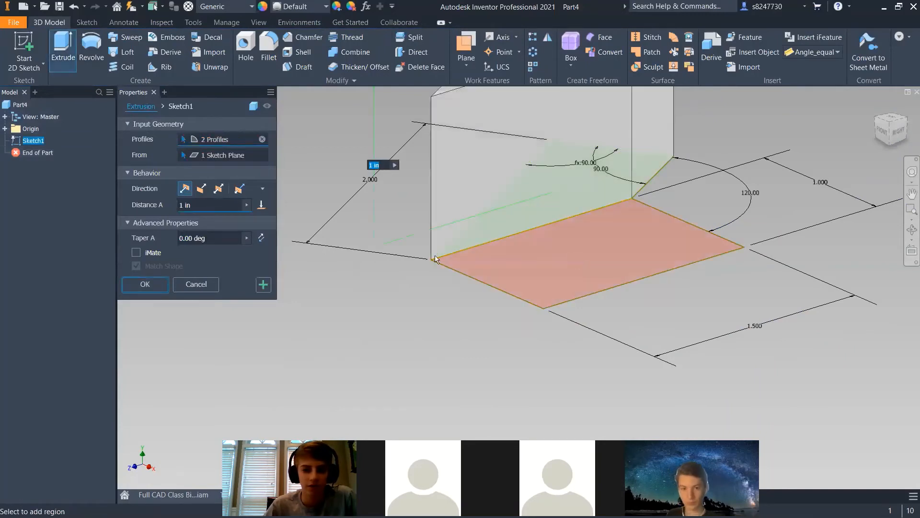
click(576, 257)
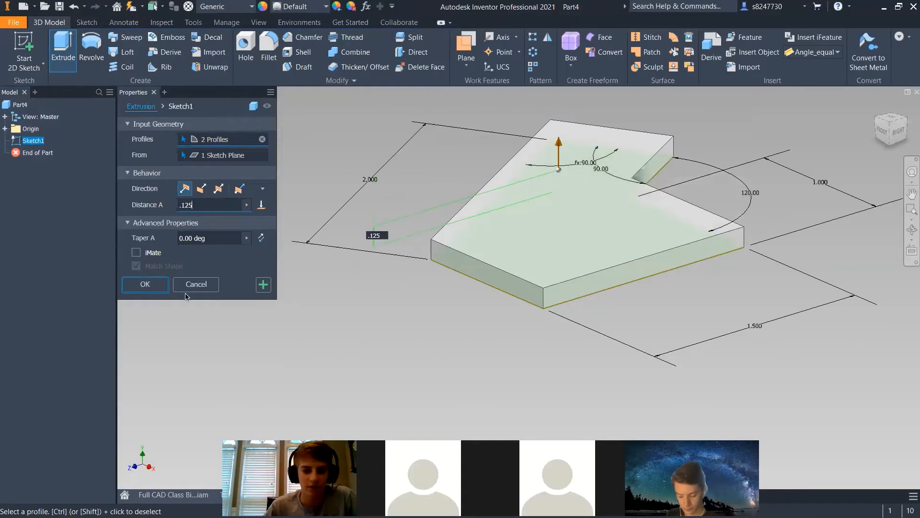
click(145, 284)
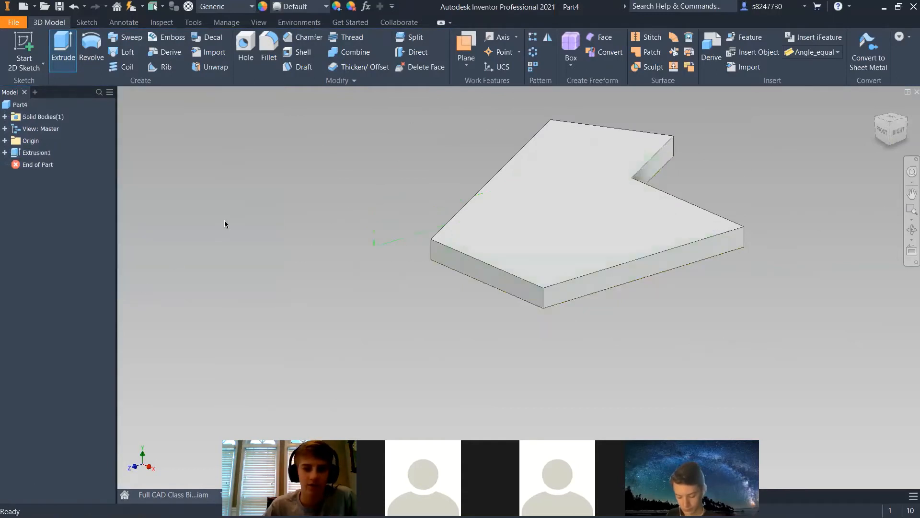
Set the bracket's appearance to Steel - Polished
click(306, 7)
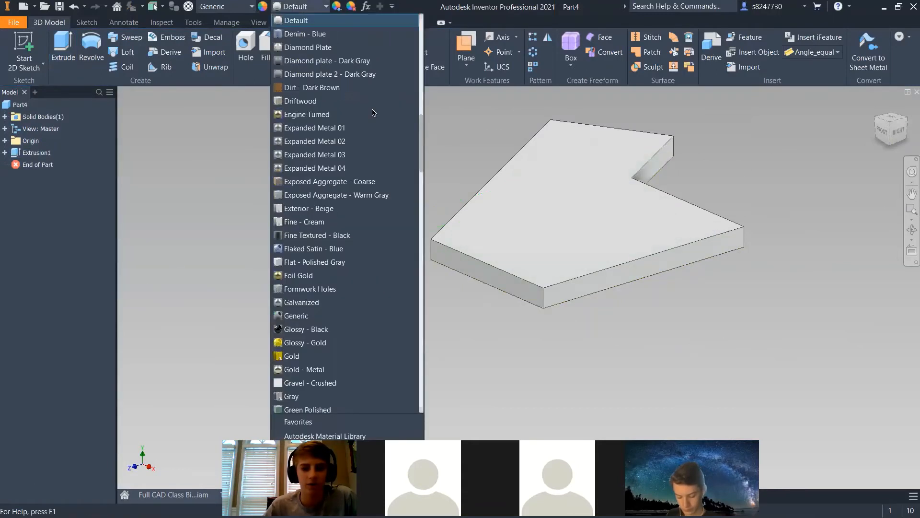
scroll(339, 310, down, 10)
scroll(339, 309, down, 6)
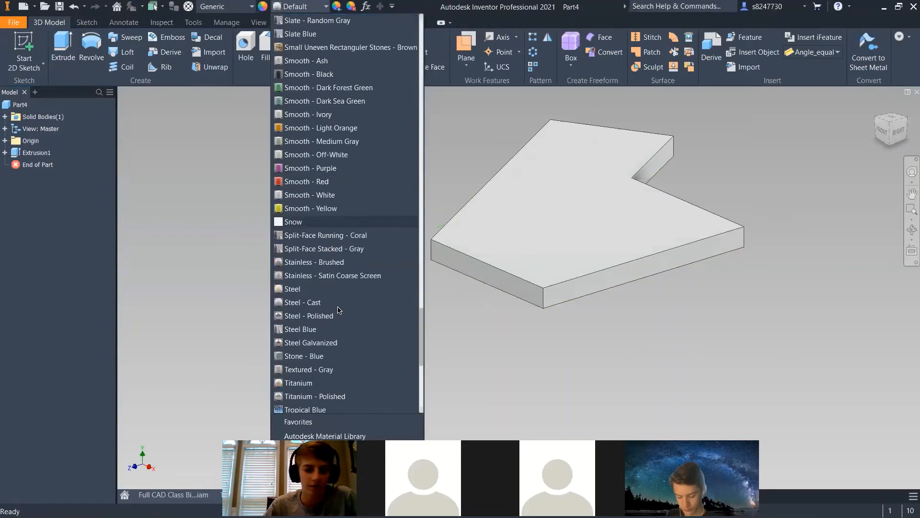
click(351, 199)
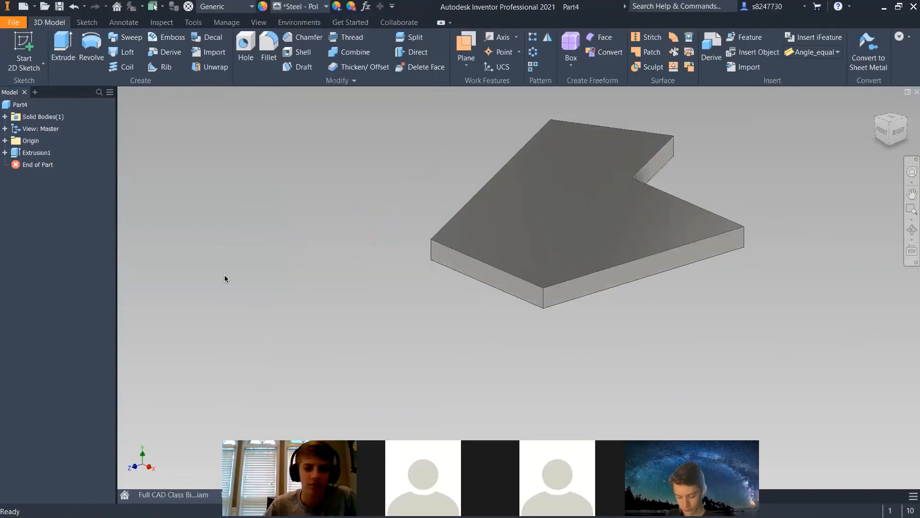
Place three 0.26 in through holes on the plate's top face, two in the rectangular section and one in the slanted arm
scroll(224, 275, down, 3)
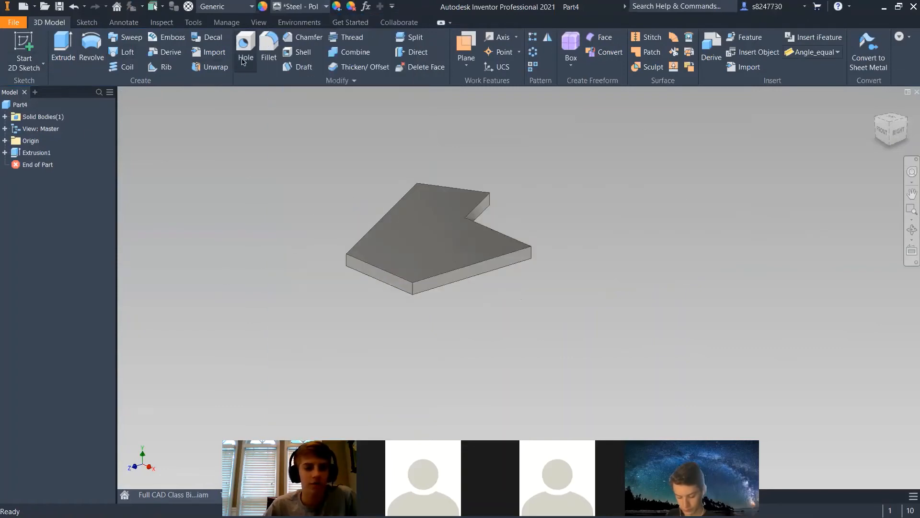
click(894, 121)
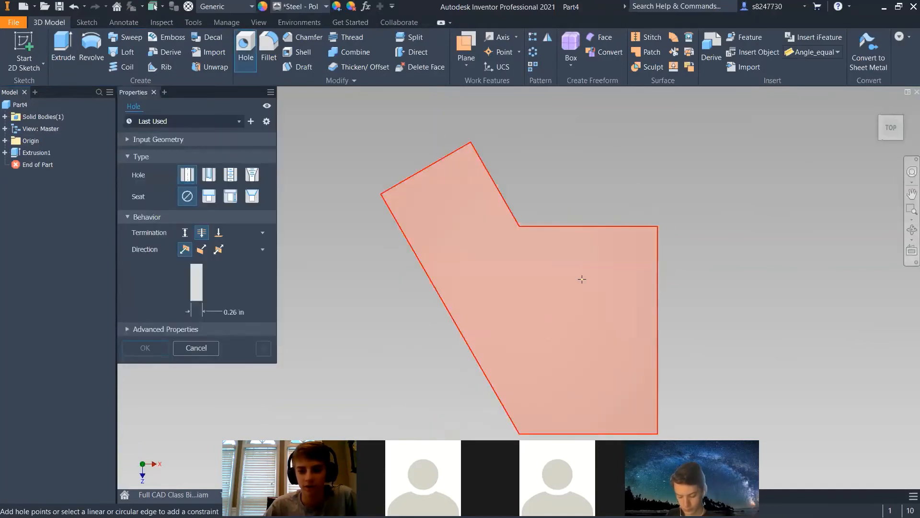
click(582, 278)
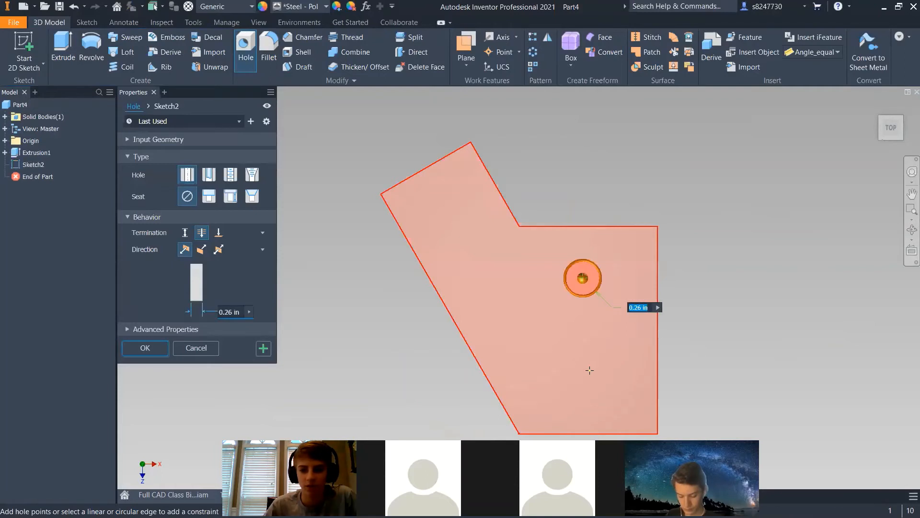
click(590, 370)
click(449, 209)
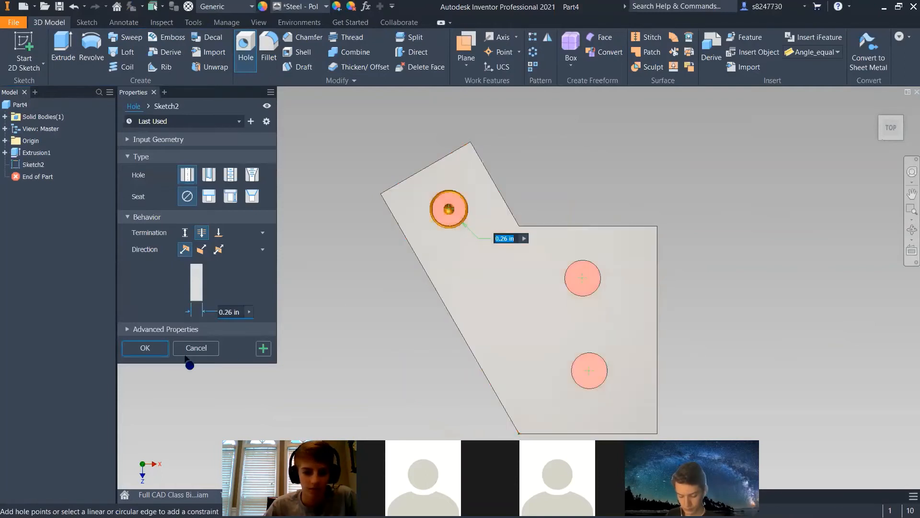
click(153, 348)
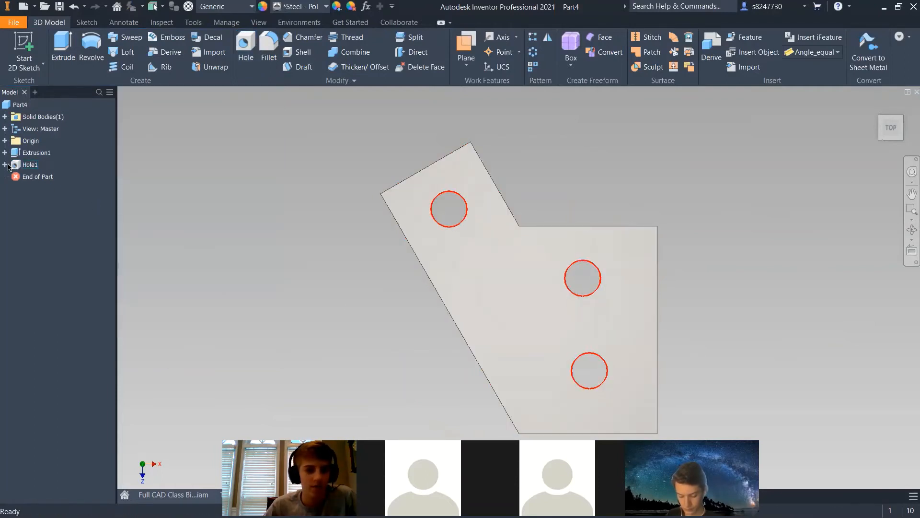
Edit the sketch behind the hole feature and project the plate's face outline into it
click(5, 165)
double_click(42, 177)
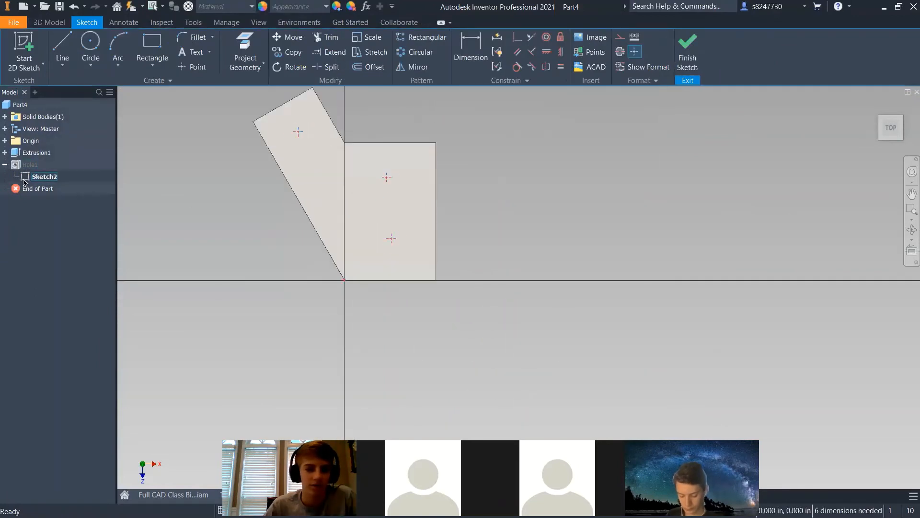
click(481, 55)
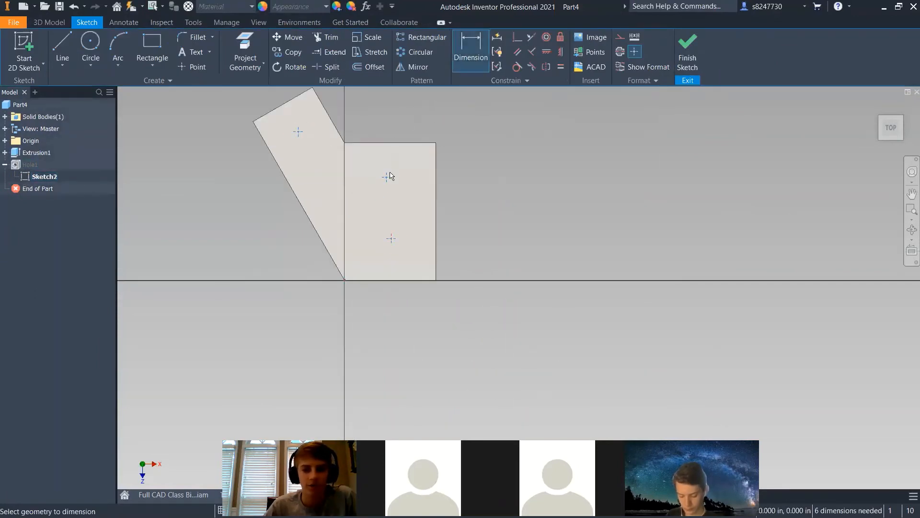
key(Escape)
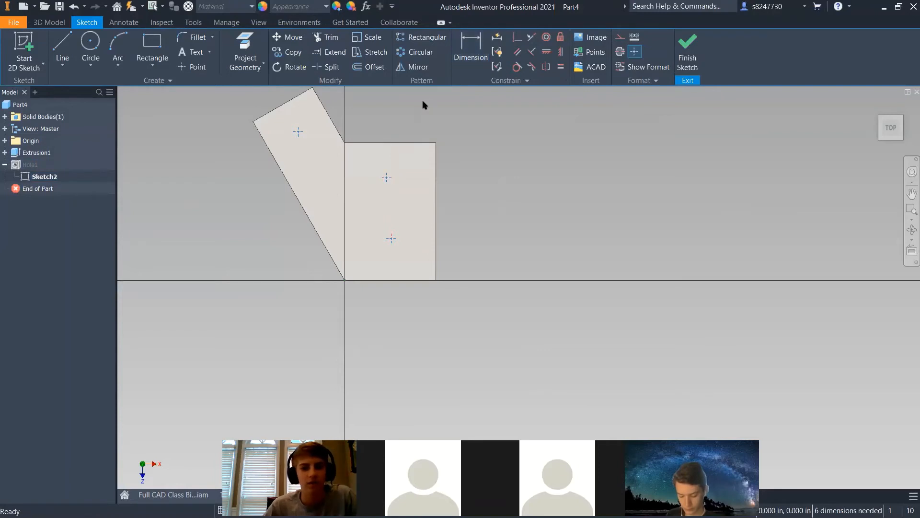
click(245, 54)
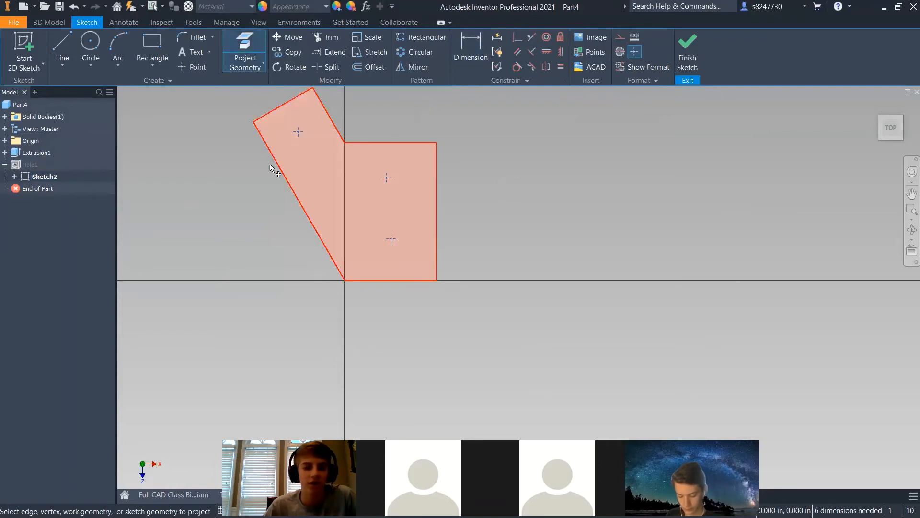
key(Escape)
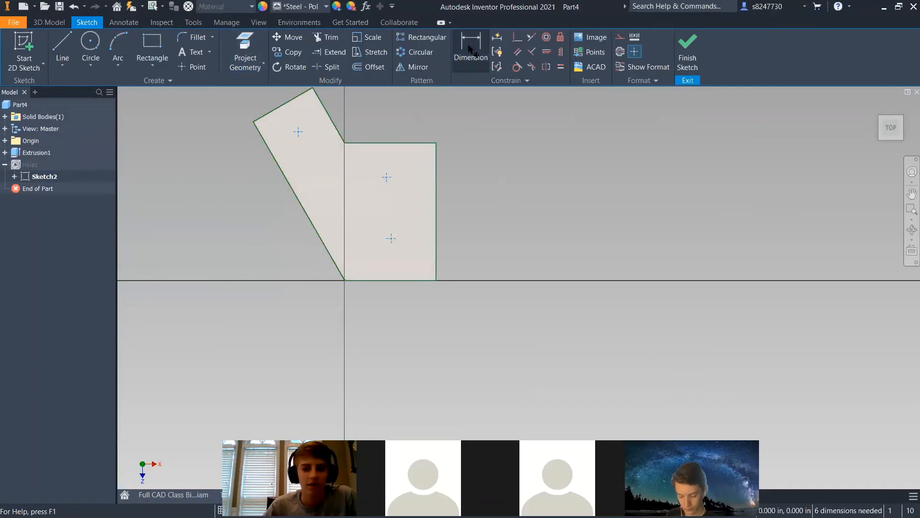
Dimension the rectangular section's upper hole point 0.5 in below its top edge, and link the vertical spacing to the lower point to that dimension
click(469, 46)
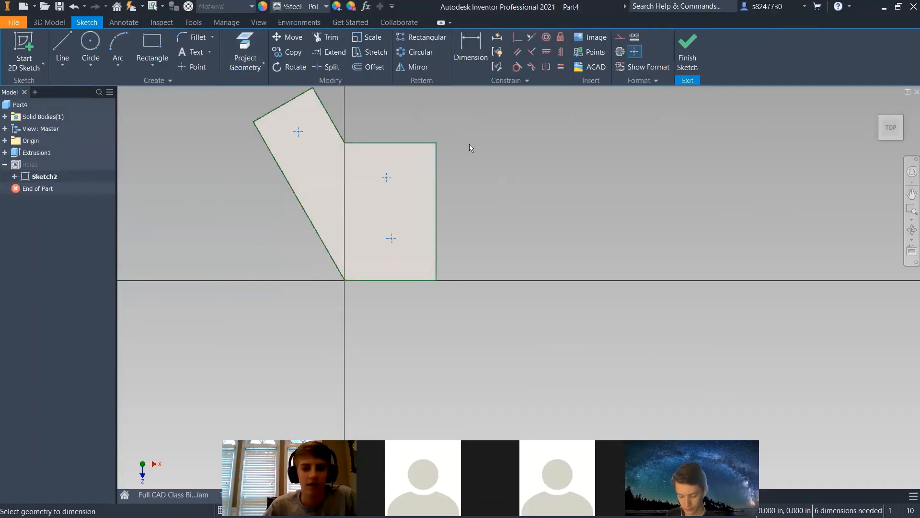
click(385, 145)
click(396, 157)
text(.5)
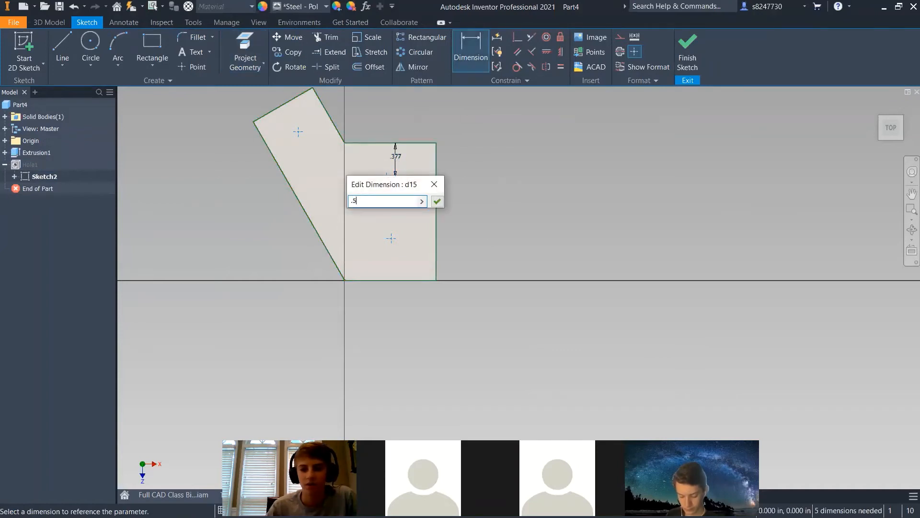
key(Return)
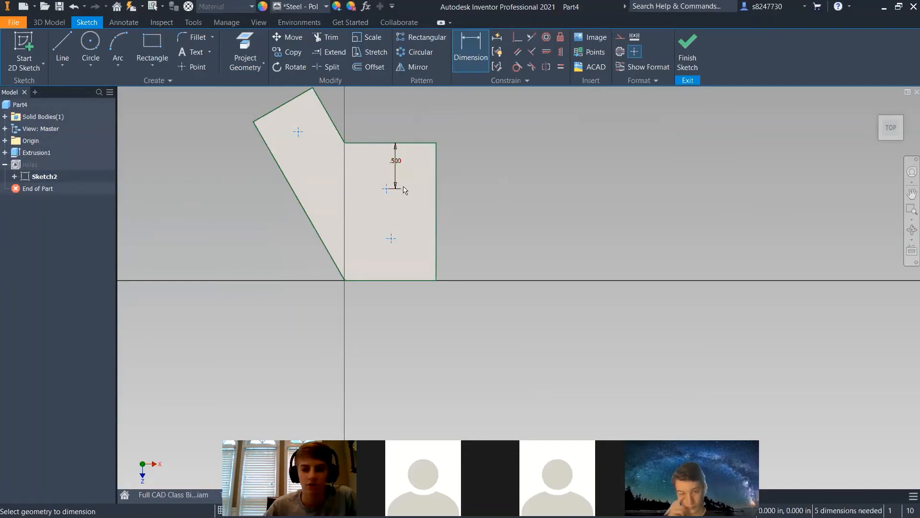
click(377, 202)
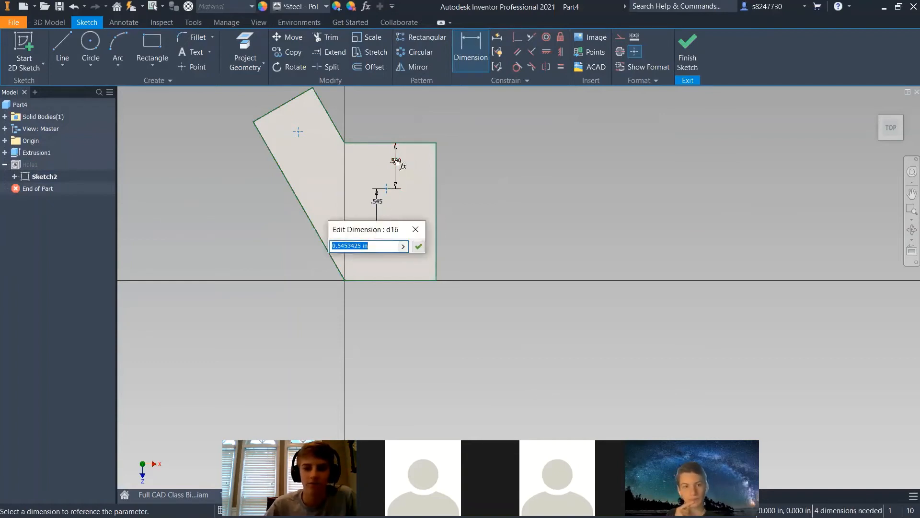
key(Return)
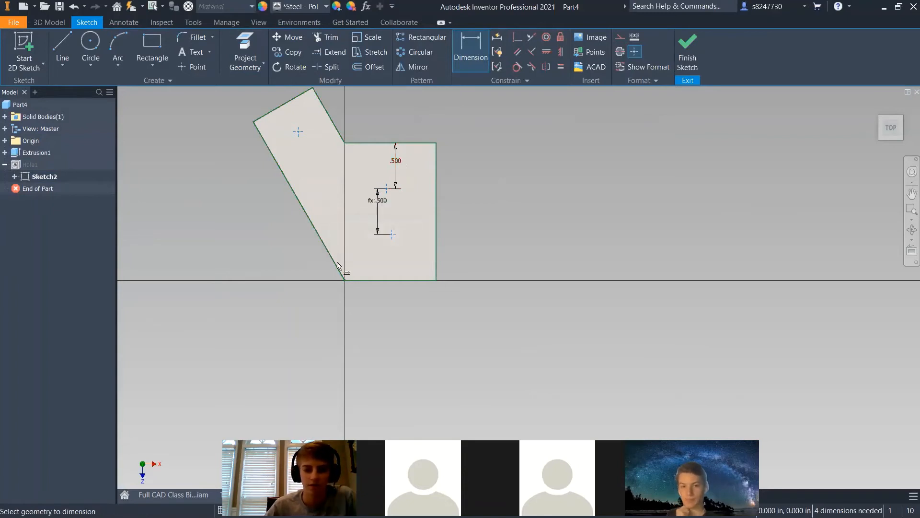
Try to dimension the vertical distance from the lower hole point to the rectangular section's bottom edge
click(391, 281)
click(382, 261)
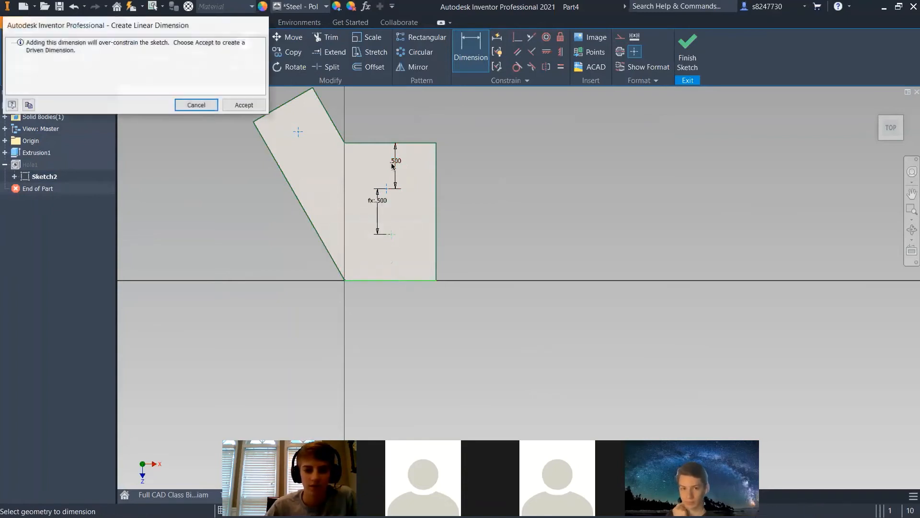
click(193, 103)
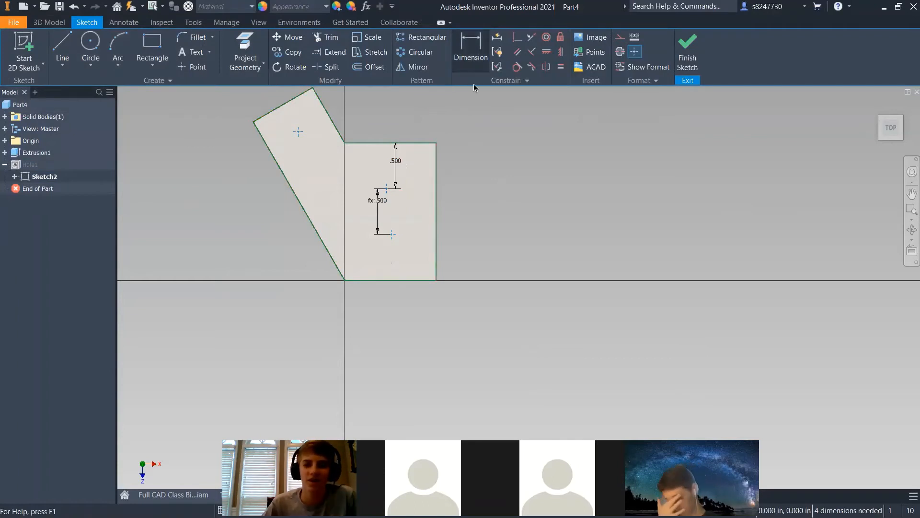
click(471, 55)
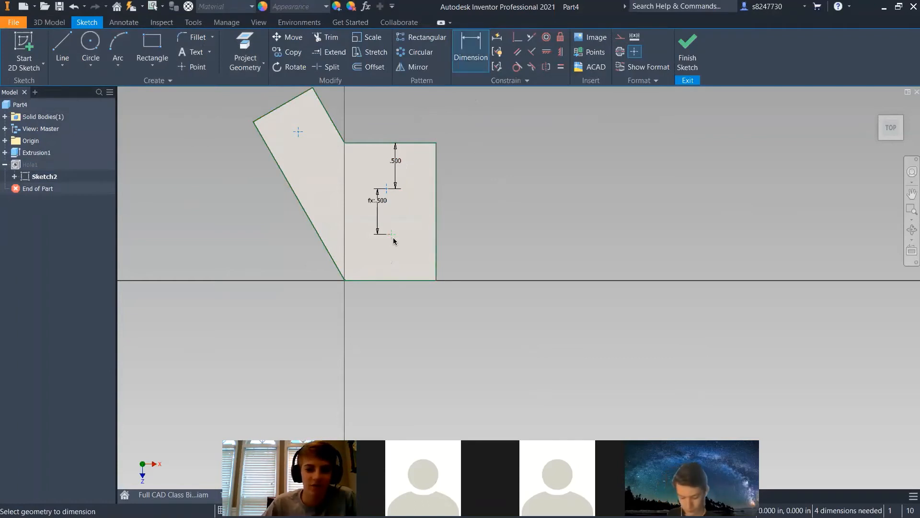
click(402, 256)
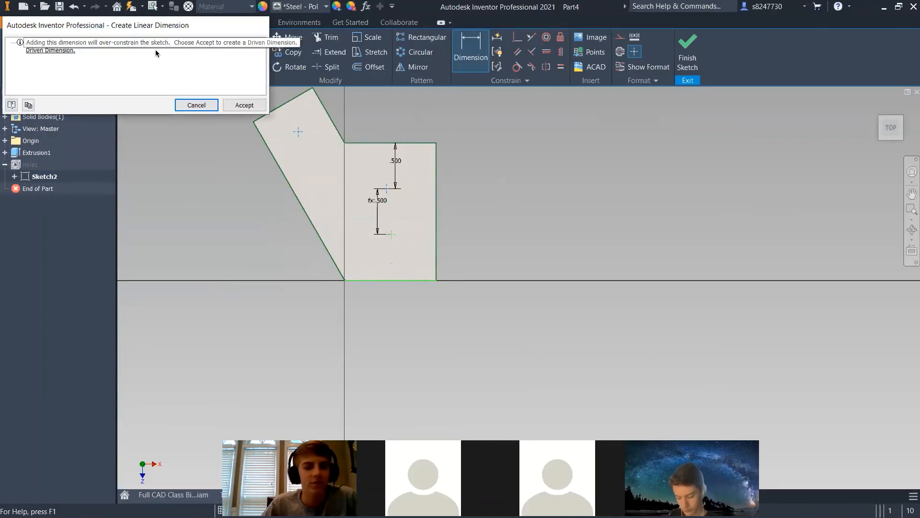
click(196, 105)
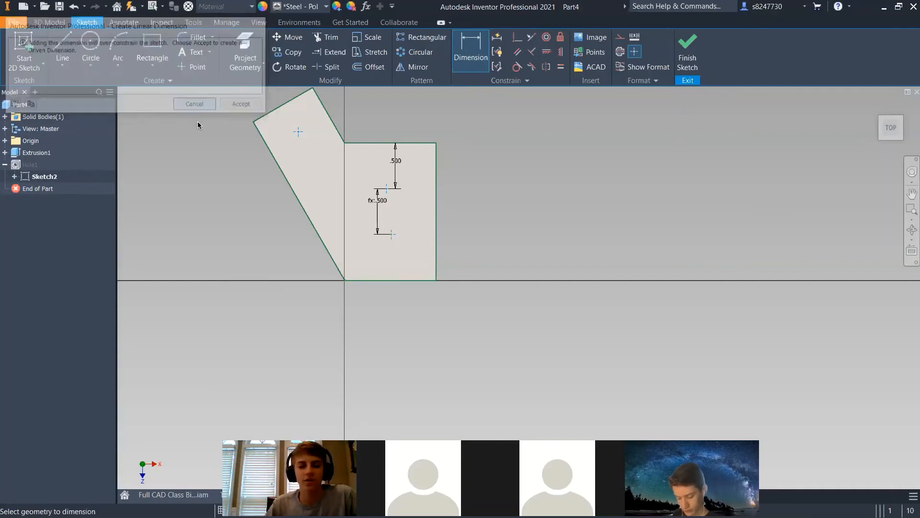
key(Escape)
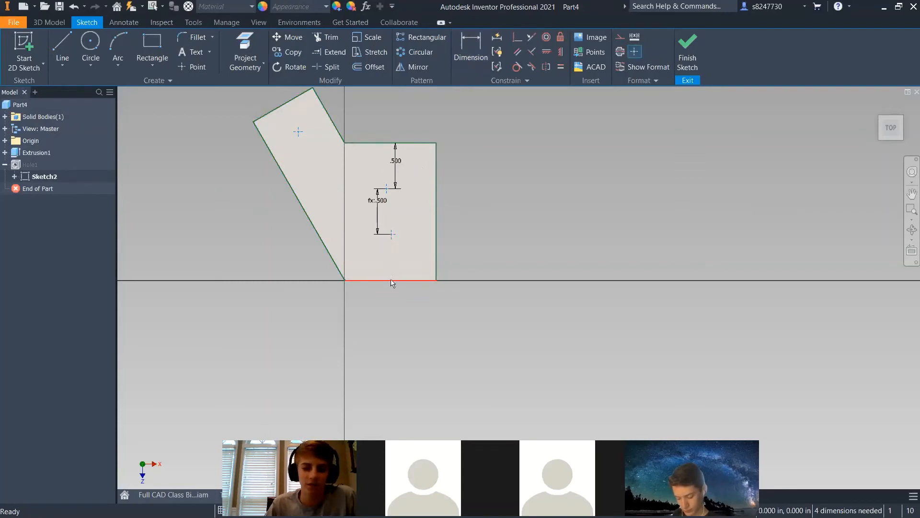
Dimension both hole points in the rectangular section horizontally from its right edge, linking each to the 0.5 in vertical dimension
click(471, 48)
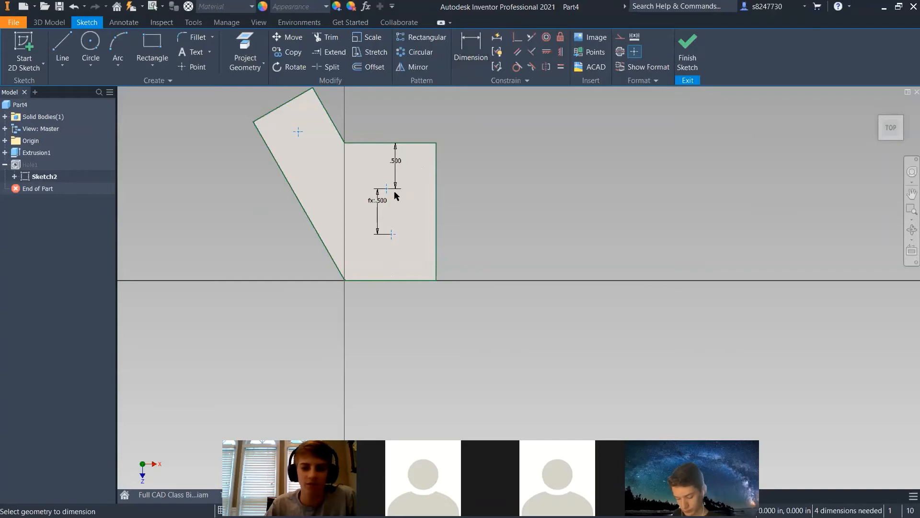
click(438, 187)
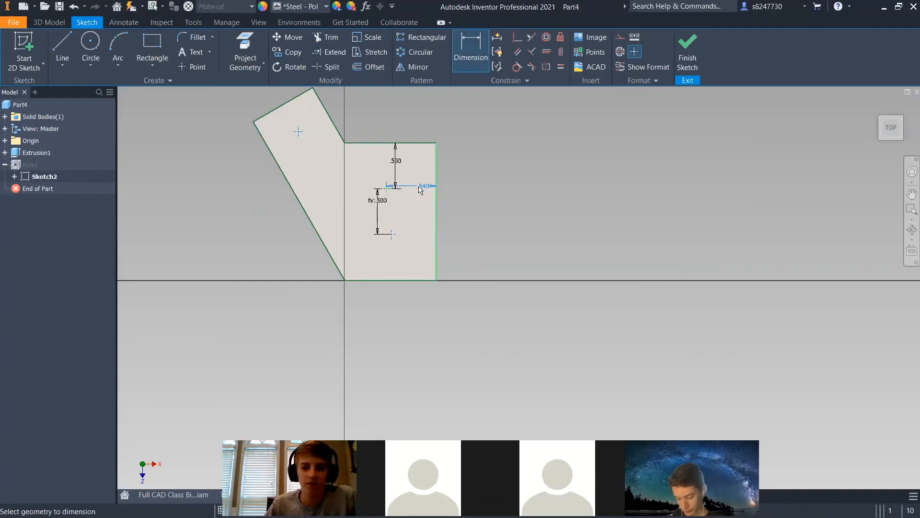
click(418, 190)
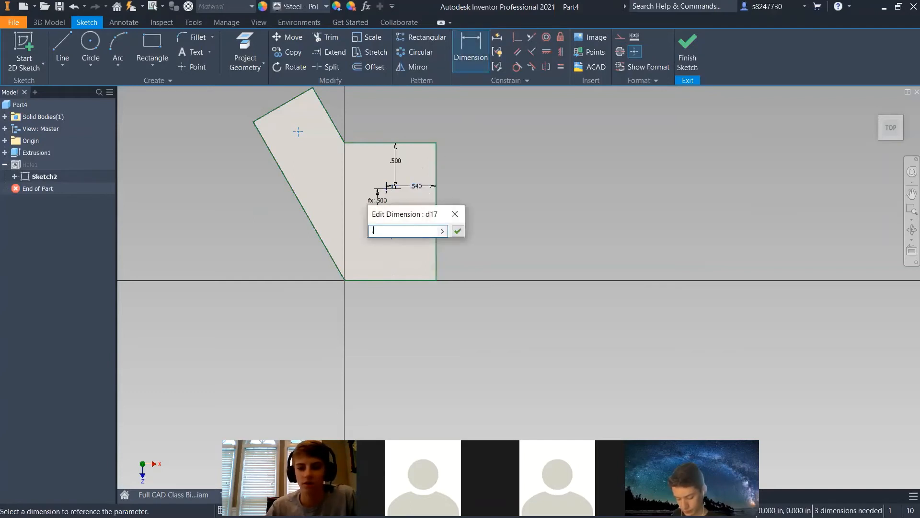
click(396, 162)
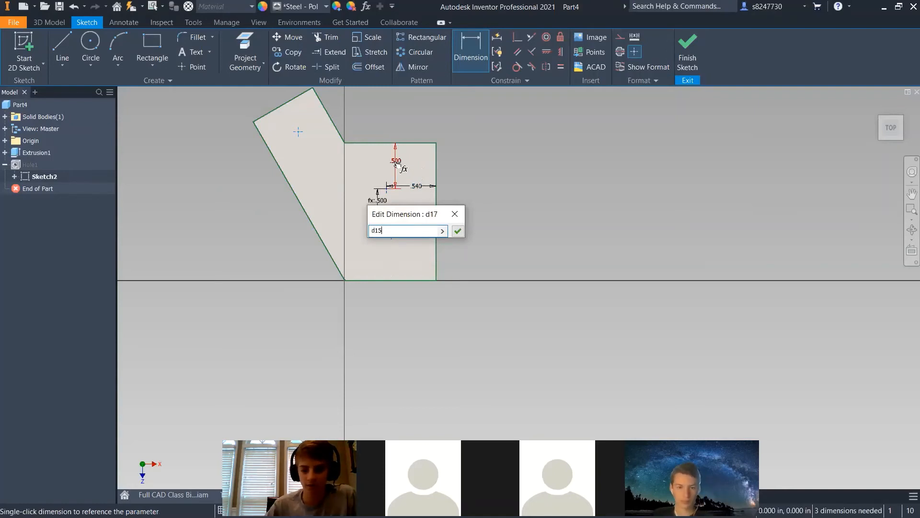
key(Return)
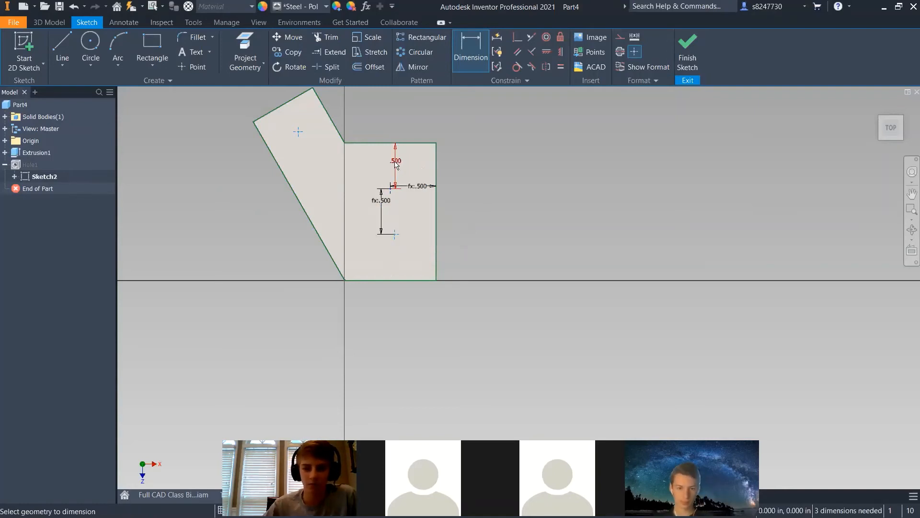
click(424, 237)
click(395, 162)
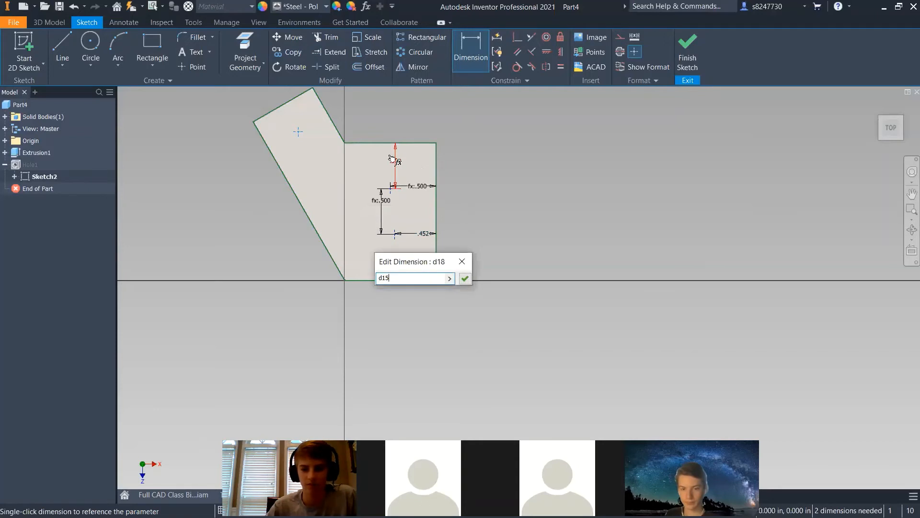
key(Return)
Dimension the slanted arm's hole point 0.35 in from the arm's end edge and finish the sketch
scroll(329, 218, up, 2)
scroll(320, 175, down, 3)
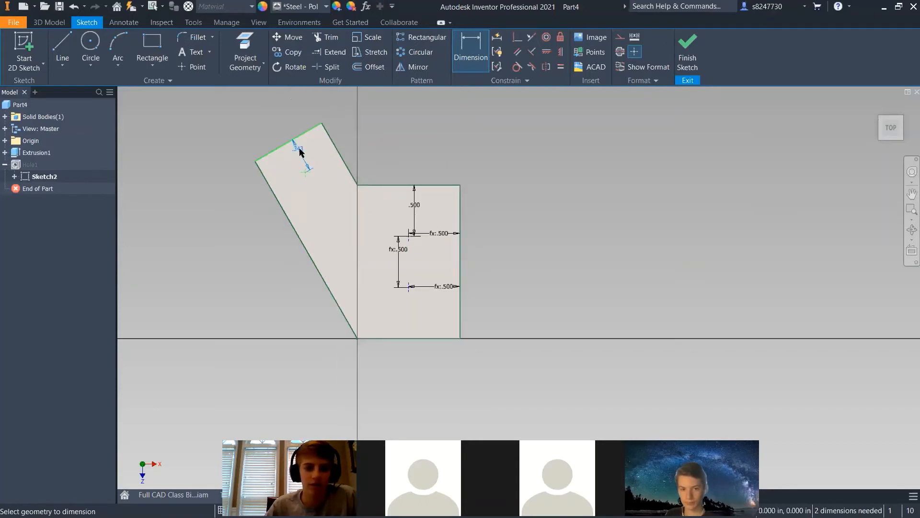
click(300, 152)
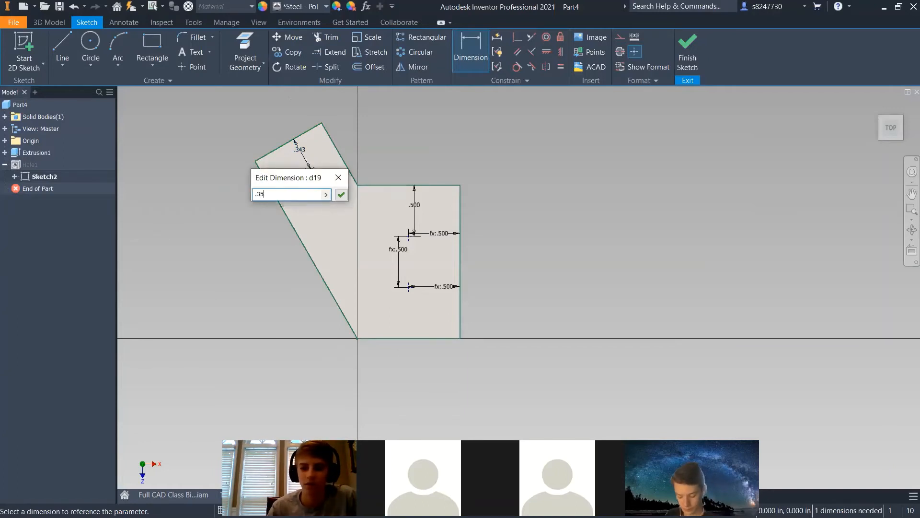
key(Return)
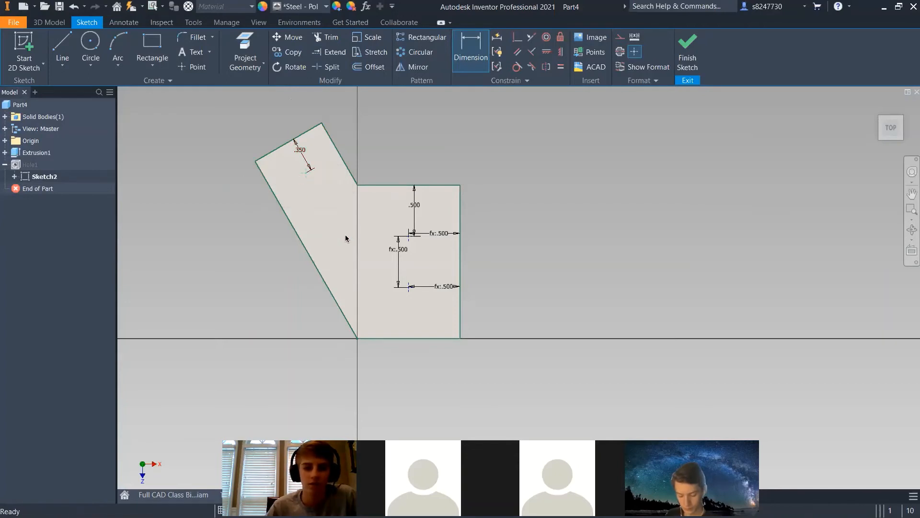
click(677, 58)
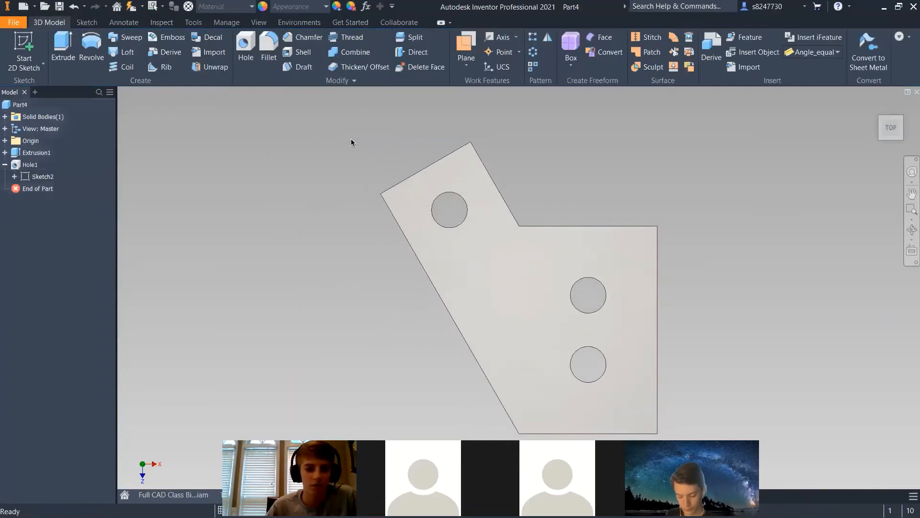
Open the extrusion's base sketch and measure the length of the slanted arm's end edge
click(5, 153)
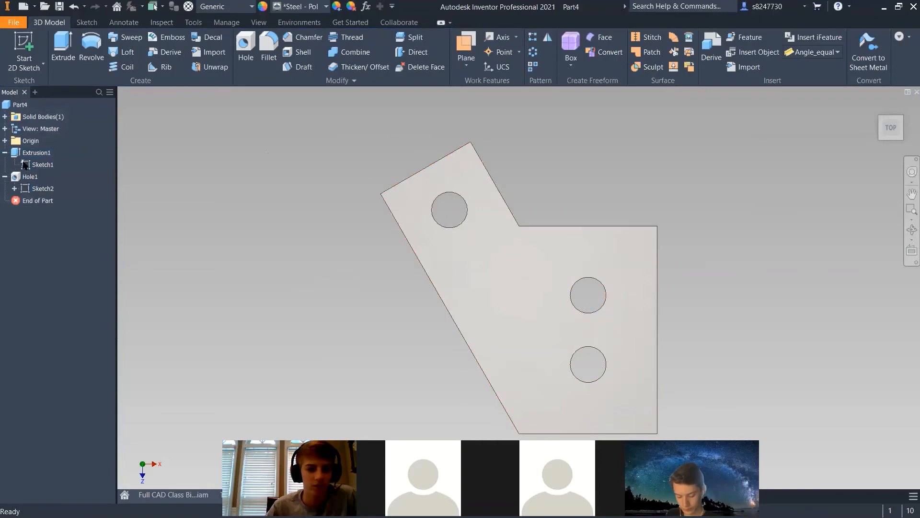
double_click(25, 164)
click(469, 48)
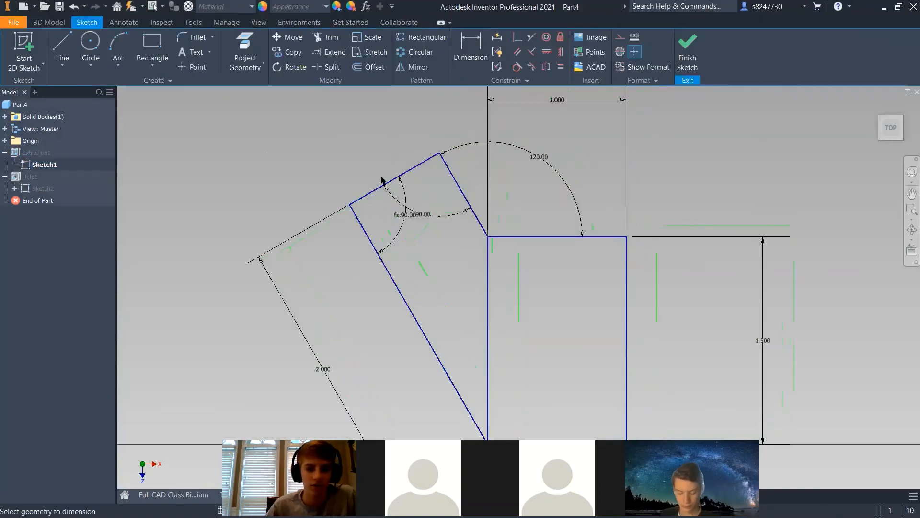
click(384, 185)
right_click(383, 168)
key(Escape)
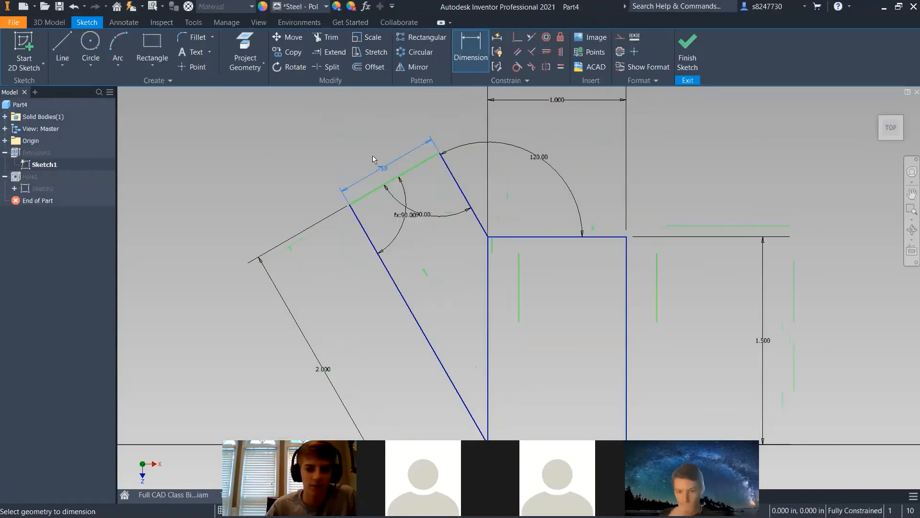
key(Escape)
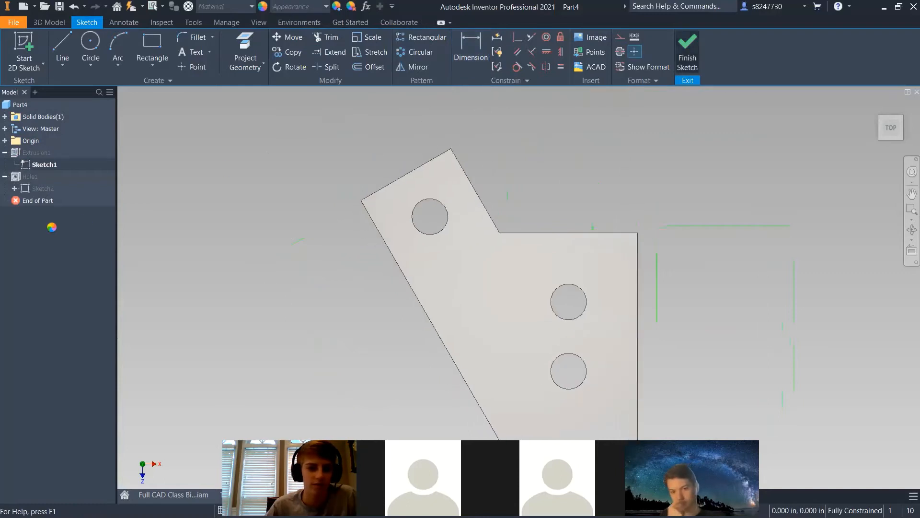
Reopen the hole sketch, dimension the arm's hole point .75/2 in from the arm's right edge, and finish the sketch
double_click(42, 188)
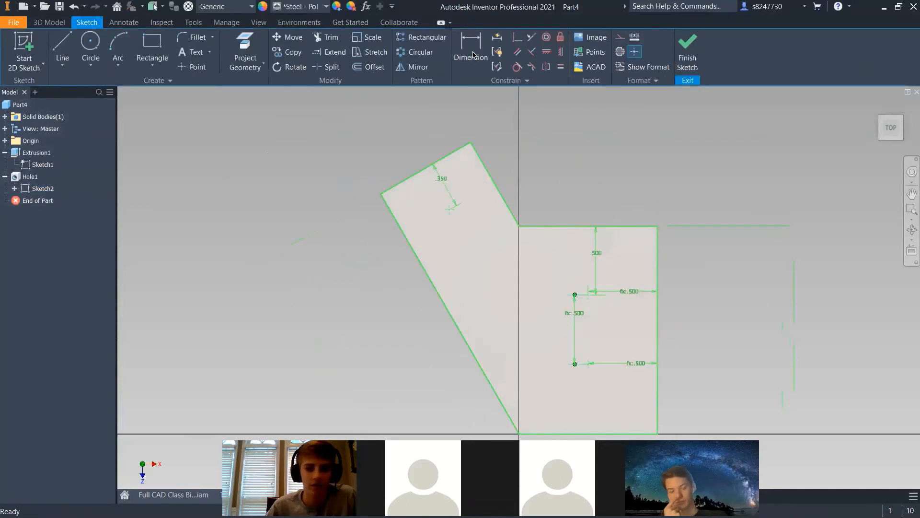
click(472, 52)
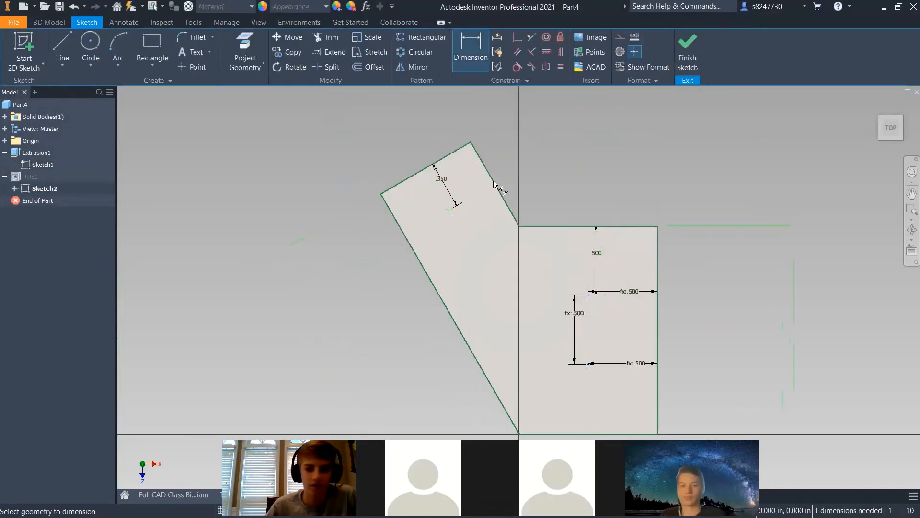
click(494, 184)
click(450, 209)
click(483, 186)
click(441, 178)
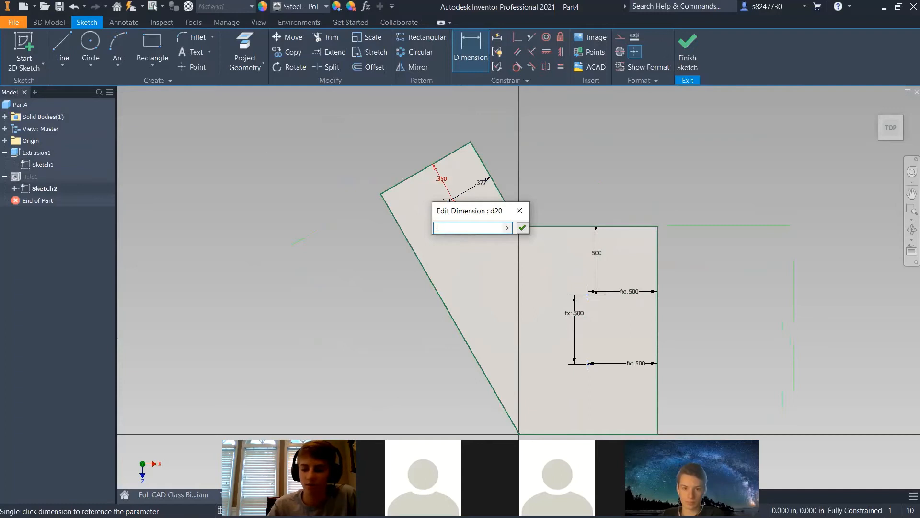
text(.75/2)
key(Return)
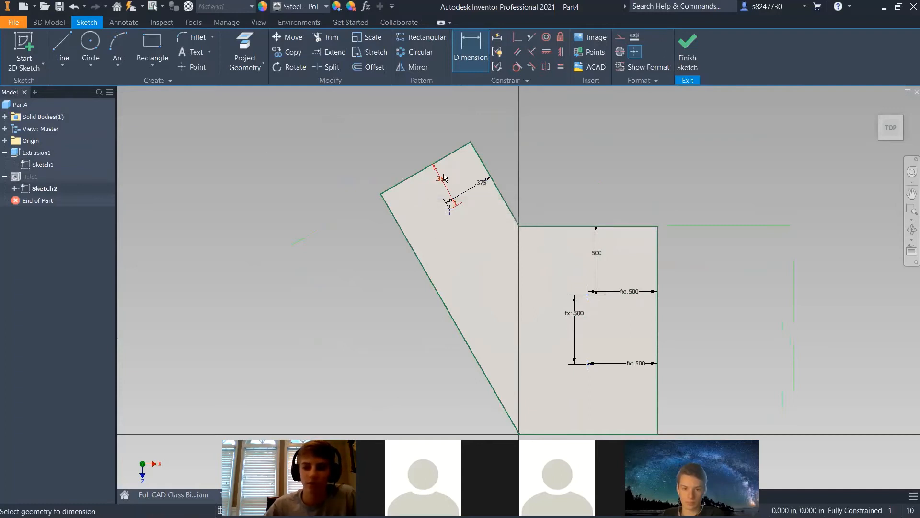
scroll(321, 183, down, 2)
click(690, 57)
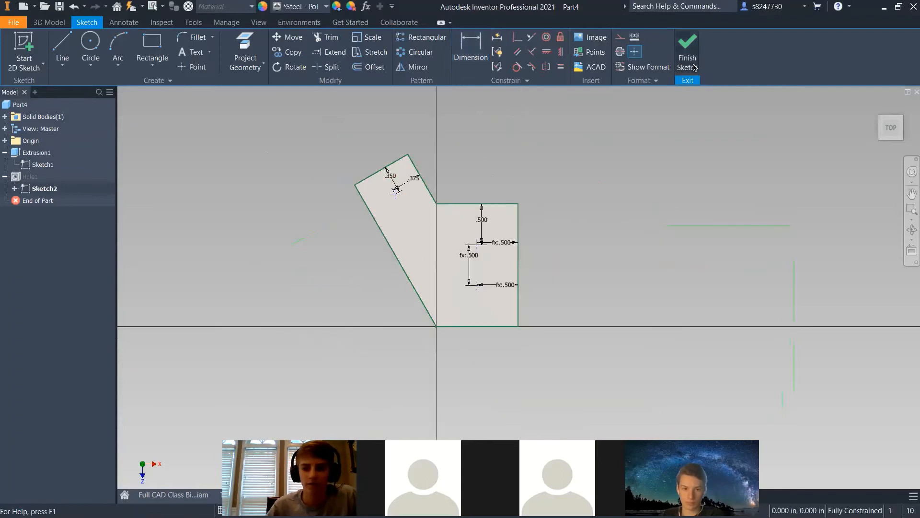
Start a 0.125 in constant-radius fillet and select the two corner edges at the slanted arm's end
scroll(356, 188, down, 3)
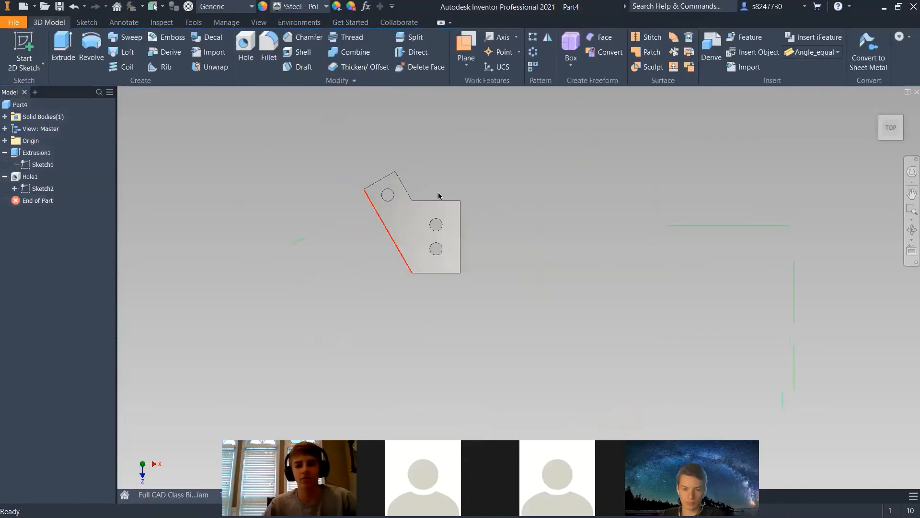
mouse_move(450, 203)
shift+middle_down()
mouse_move(453, 221)
mouse_move(448, 212)
shift+middle_up()
scroll(447, 213, up, 3)
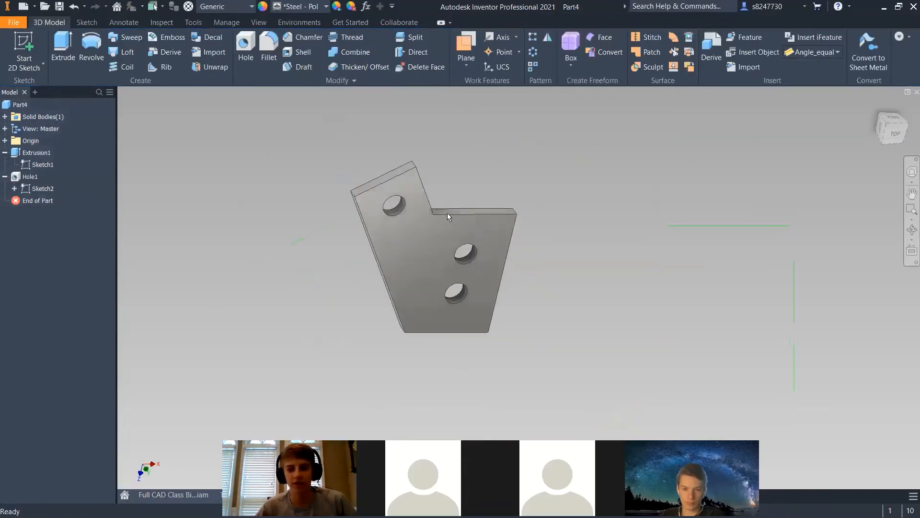
click(270, 48)
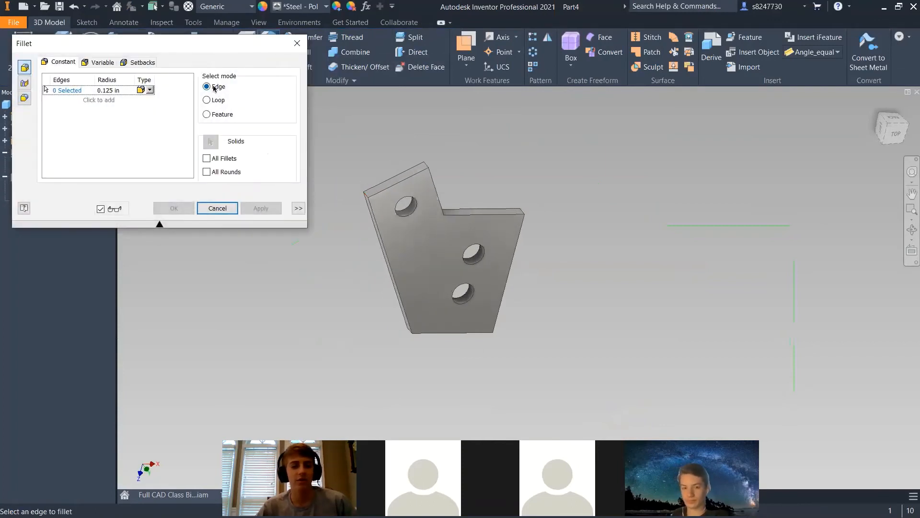
scroll(367, 207, up, 5)
click(355, 105)
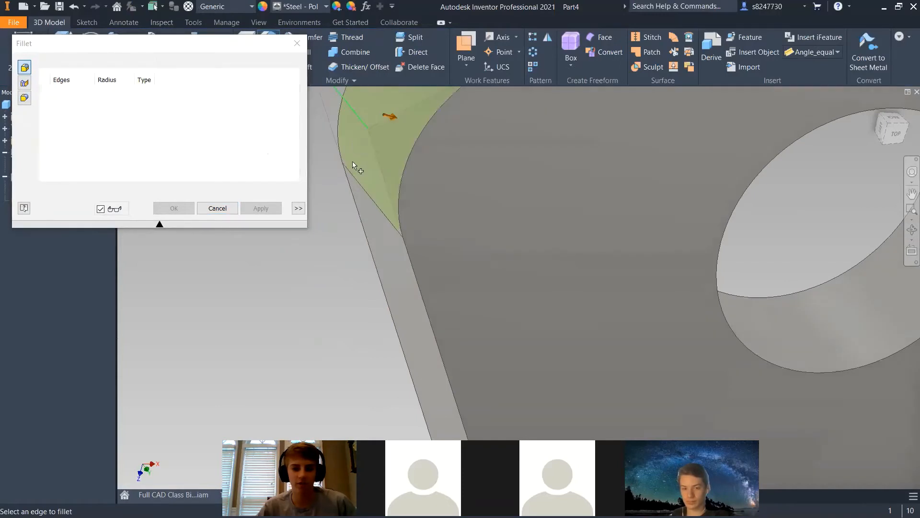
scroll(355, 163, down, 5)
scroll(453, 163, up, 6)
click(432, 184)
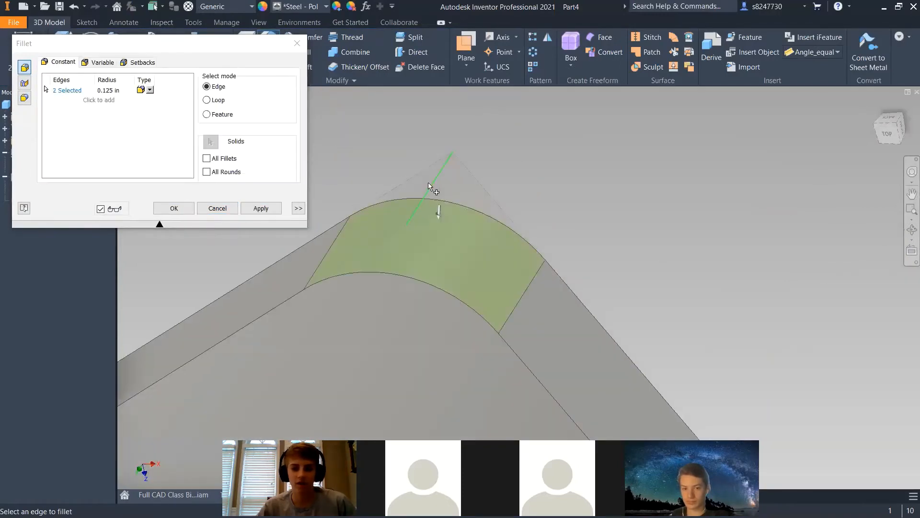
Add the bracket's inner corner edge and its three remaining outer corner edges to the fillet selection
scroll(431, 188, down, 6)
scroll(497, 262, up, 4)
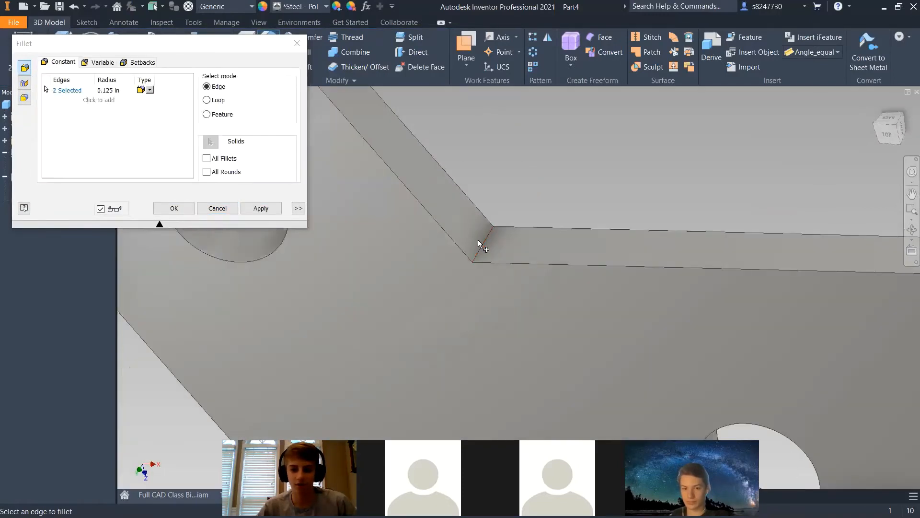
click(485, 245)
scroll(524, 211, down, 6)
scroll(537, 331, up, 5)
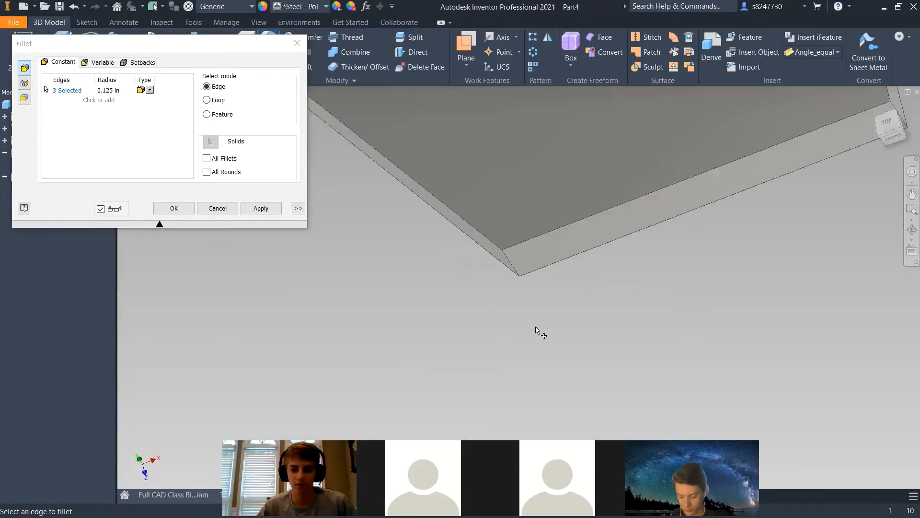
scroll(474, 288, down, 6)
scroll(508, 269, up, 5)
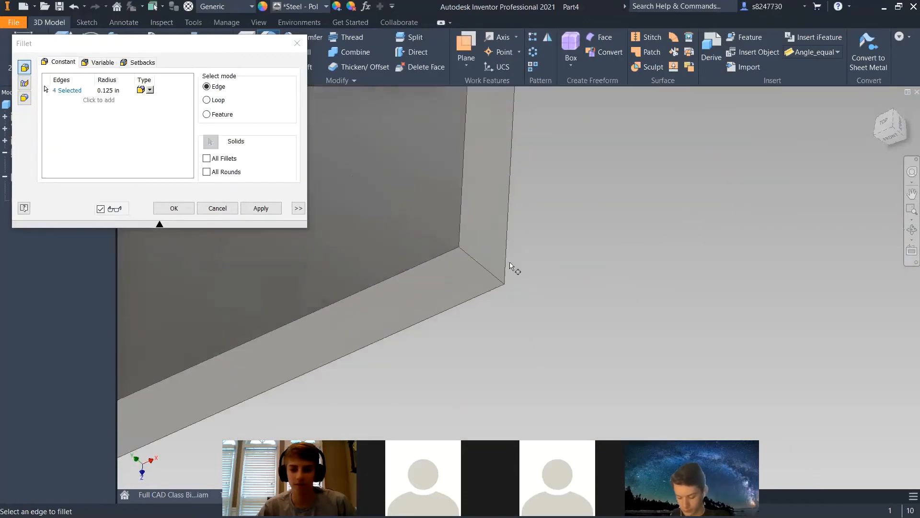
click(494, 277)
scroll(484, 289, down, 6)
shift+middle_drag(483, 289, 491, 202)
scroll(491, 189, up, 5)
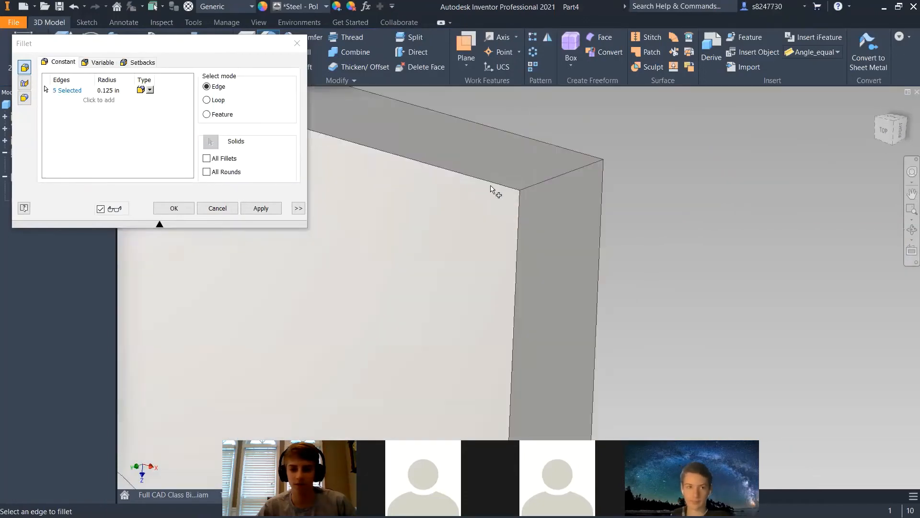
click(544, 180)
scroll(556, 221, down, 6)
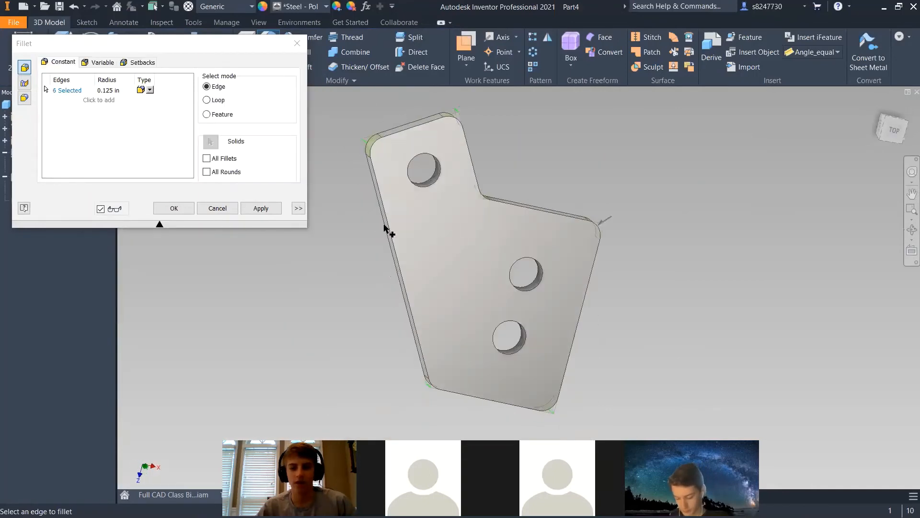
Set the fillet radius to .35 in for all six selected corner edges, apply the fillet and close the command
click(108, 91)
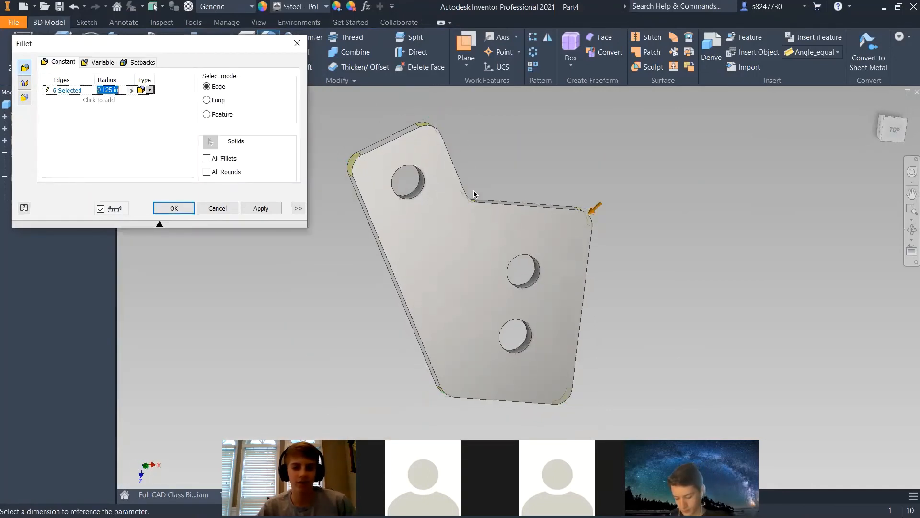
scroll(476, 194, down, 3)
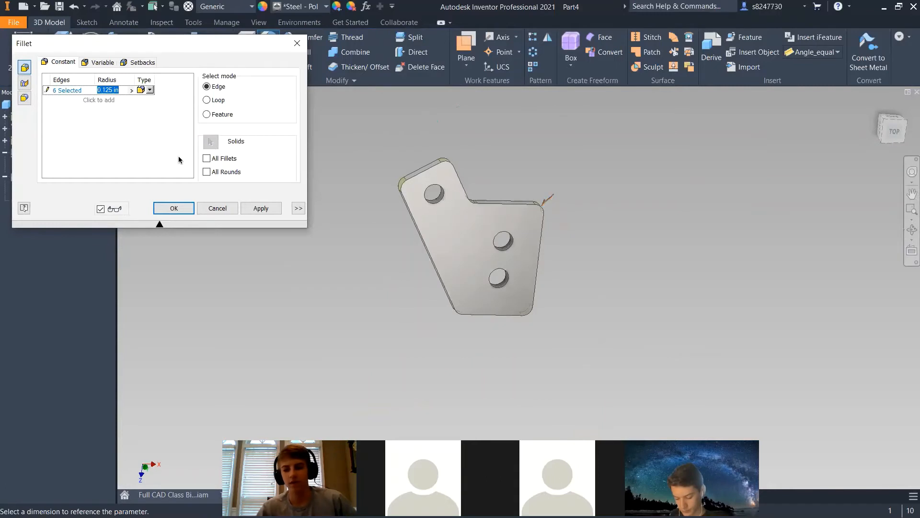
text(.25)
key(Return)
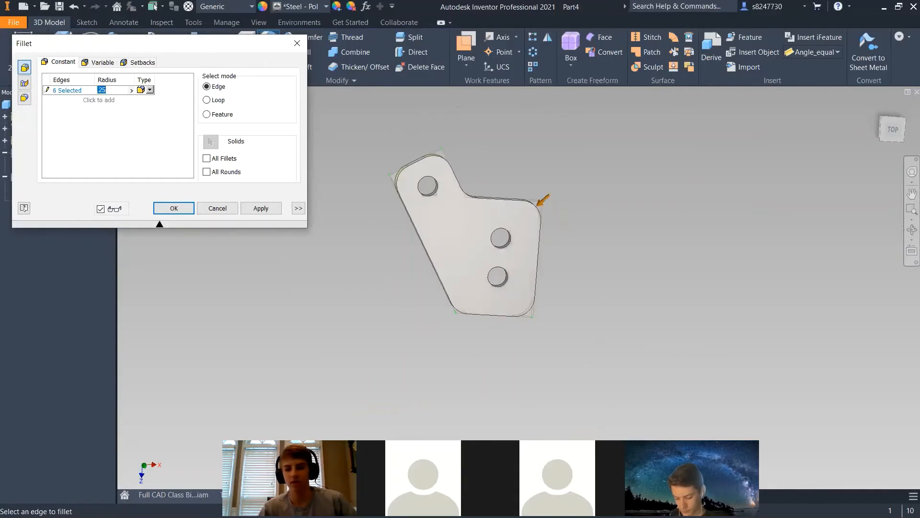
key(Return)
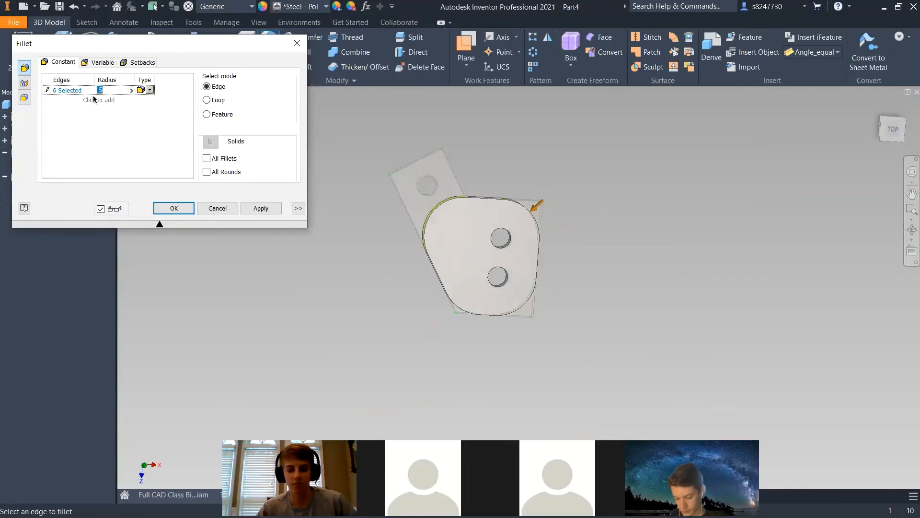
key(Return)
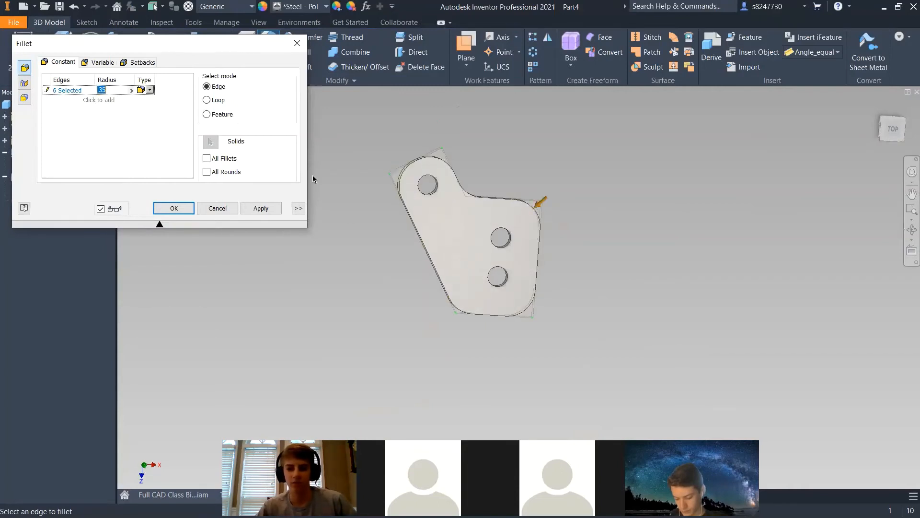
click(260, 208)
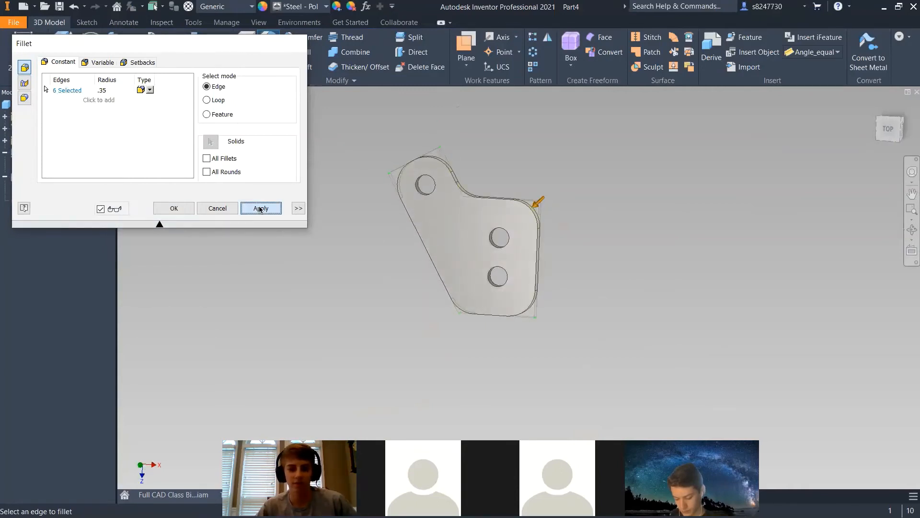
click(217, 208)
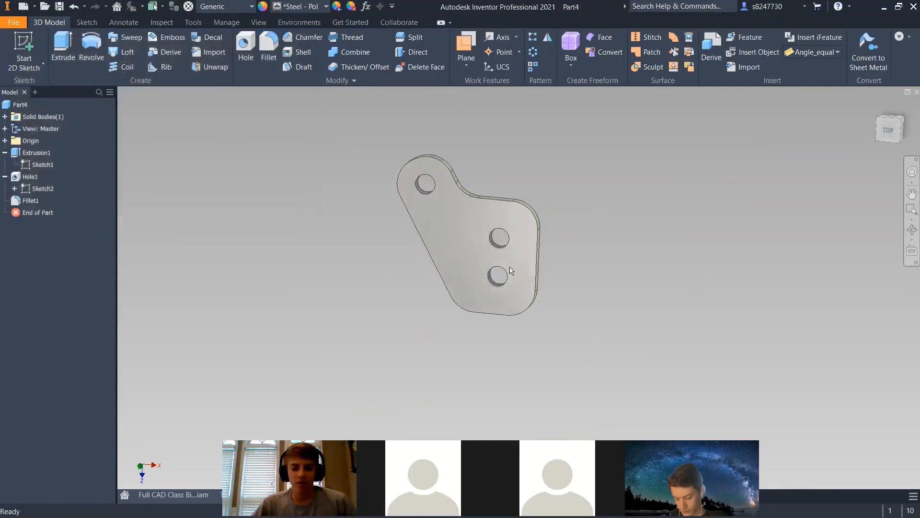
Reopen the hole sketch and set the upper body hole point's distance from the top edge to .35 in
scroll(511, 259, up, 3)
shift+middle_drag(511, 258, 496, 210)
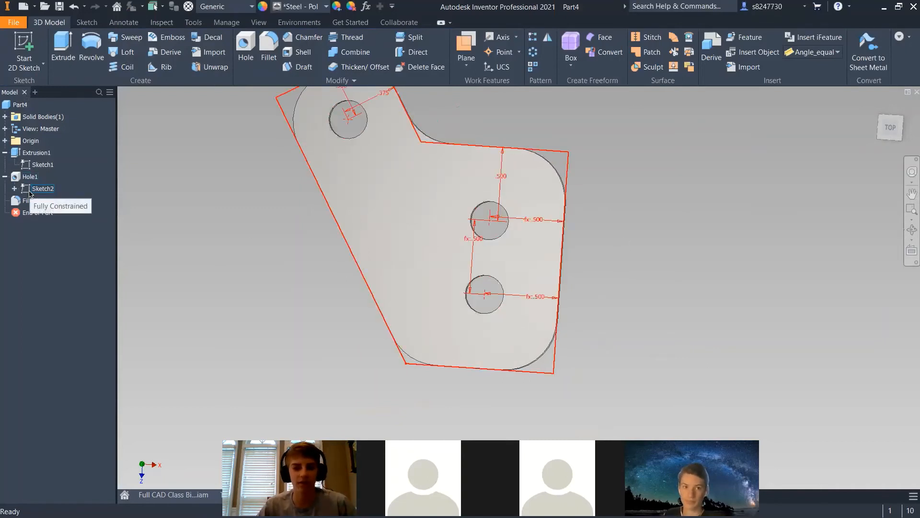
double_click(30, 189)
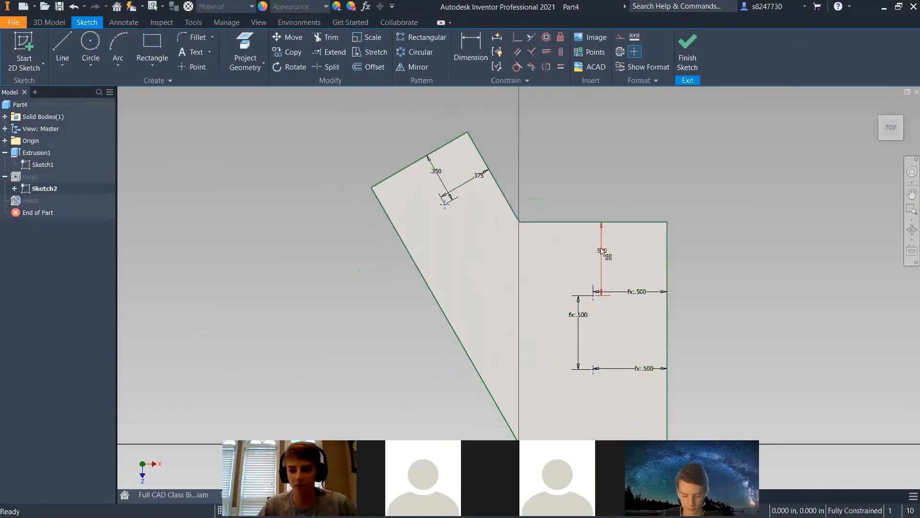
double_click(602, 250)
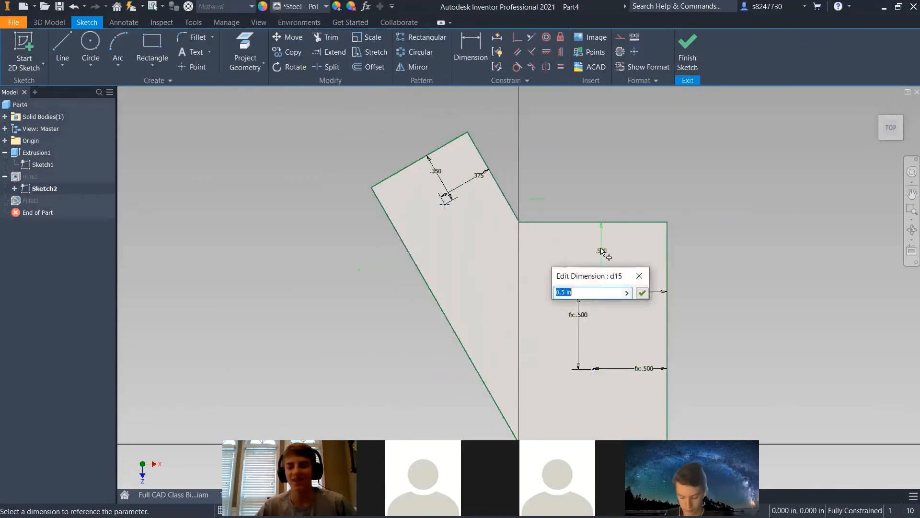
text(.35)
key(Return)
Replace the spacing dimension between the two body hole points with a lower-point-to-bottom-edge dimension linked to d15, and finish the sketch
scroll(579, 205, down, 5)
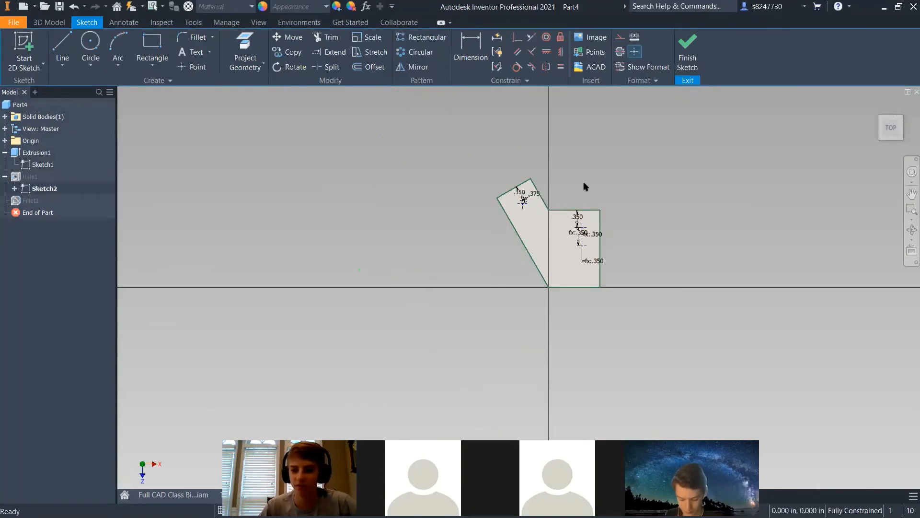
scroll(581, 252, up, 5)
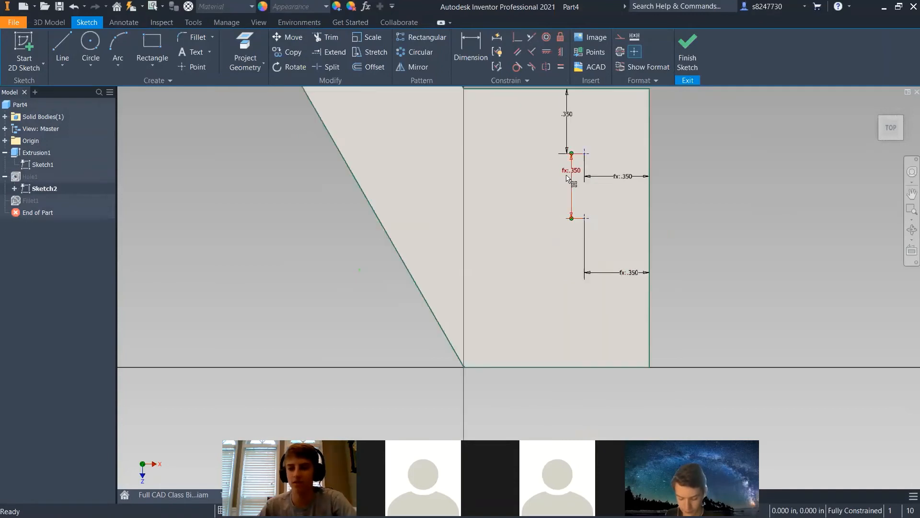
key(Delete)
key(d)
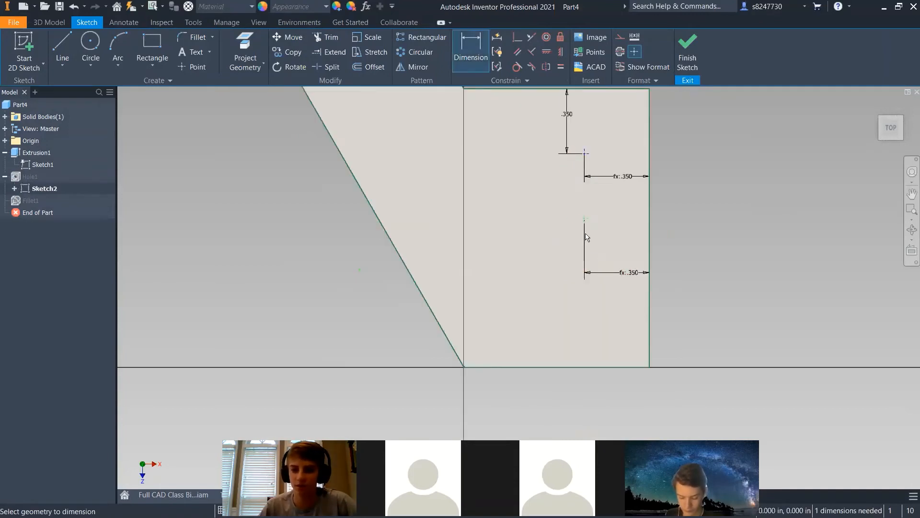
click(600, 369)
click(584, 278)
click(556, 330)
click(567, 114)
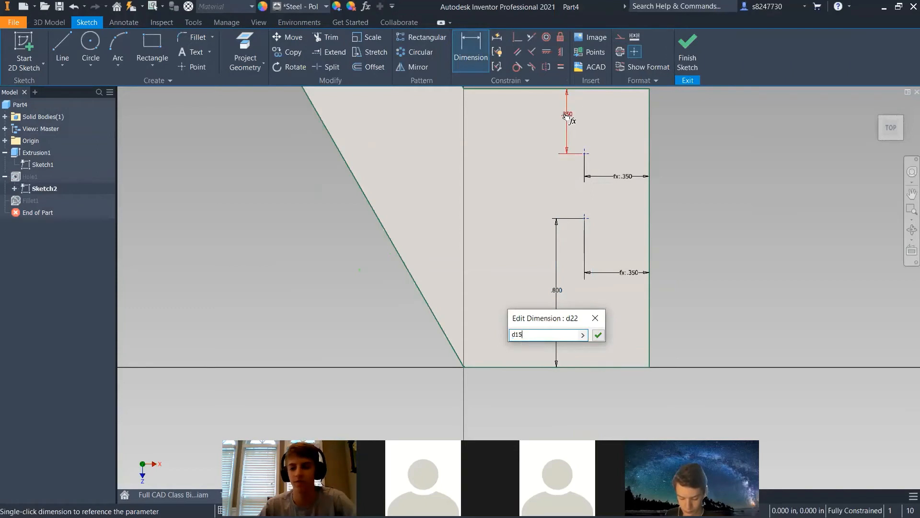
key(Return)
click(681, 54)
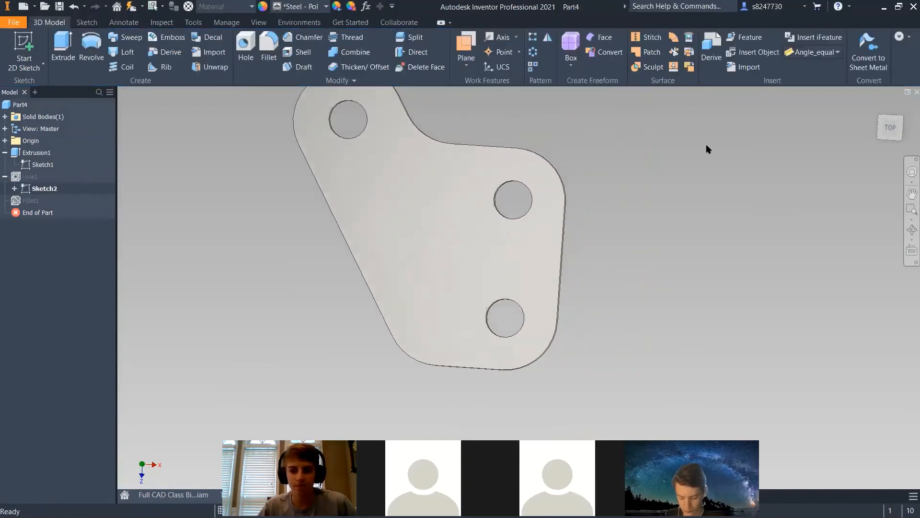
Reopen the hole sketch, delete both linked right-edge dimensions, and dimension the upper body hole point .5 in from the right edge
double_click(25, 189)
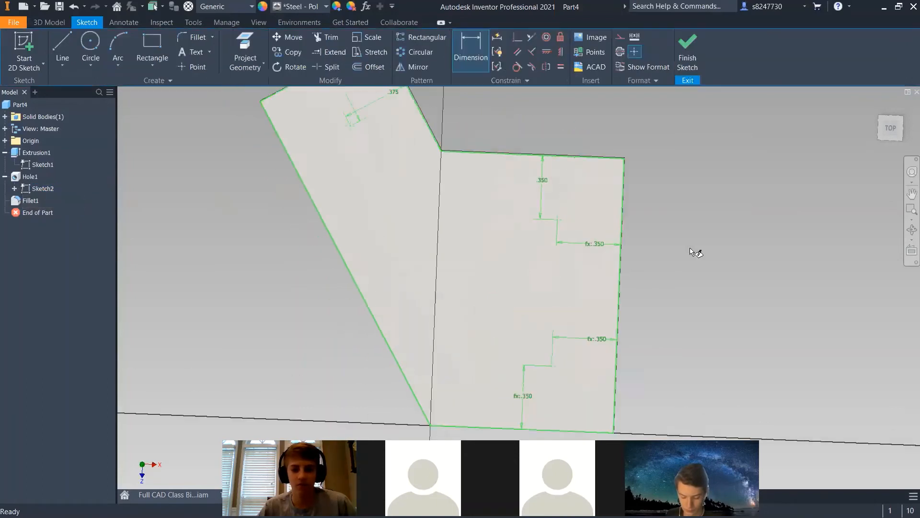
scroll(576, 266, up, 3)
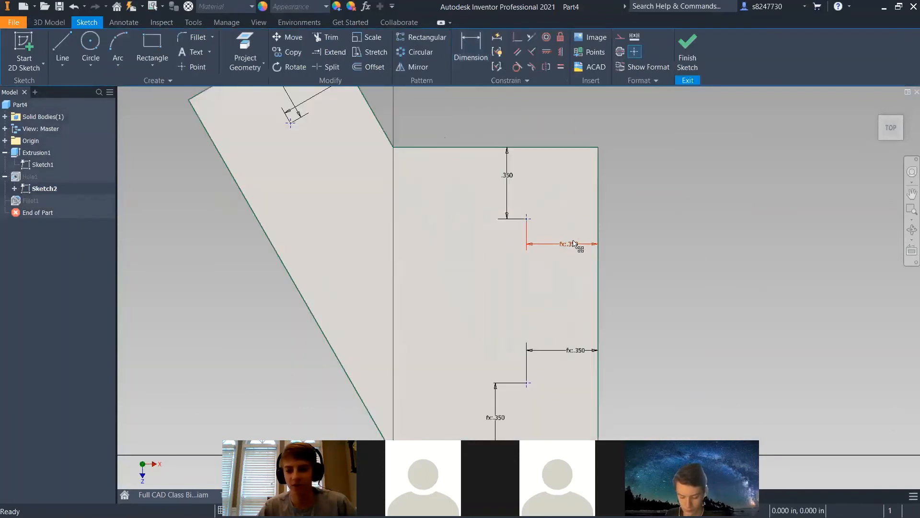
key(Delete)
click(580, 350)
key(Delete)
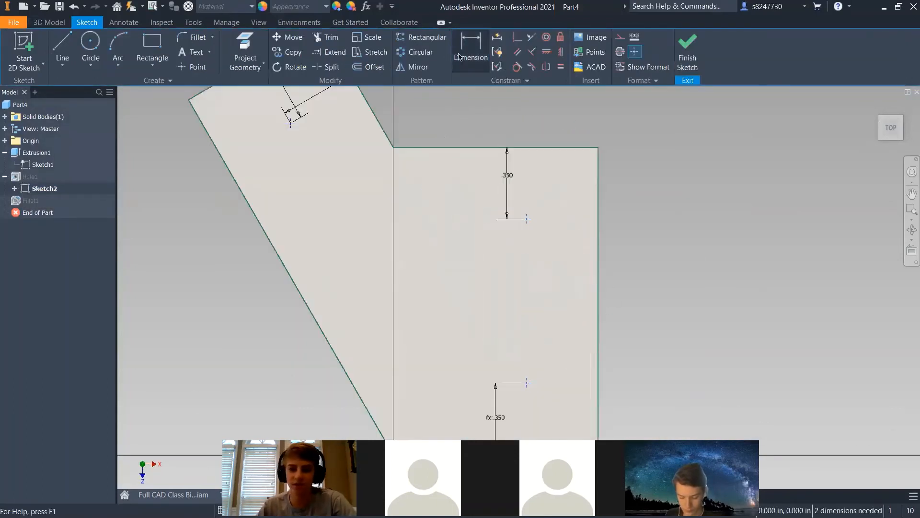
key(d)
click(598, 223)
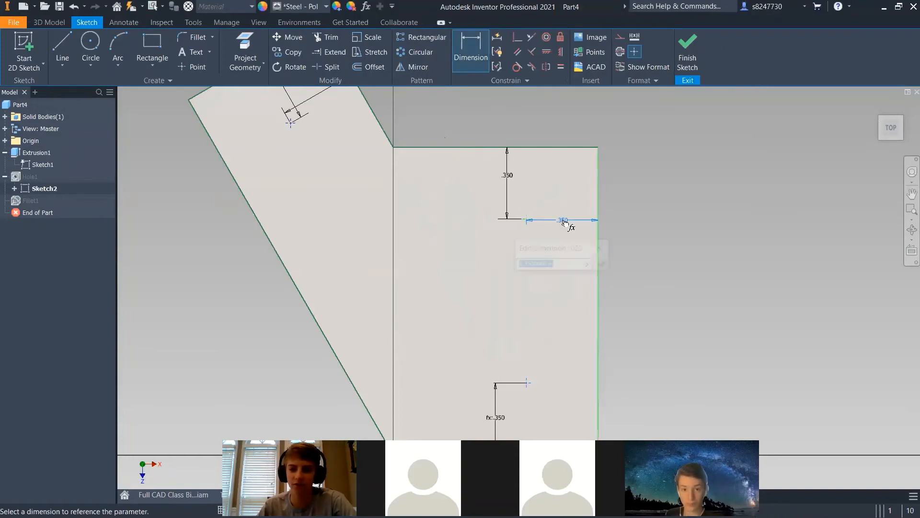
click(564, 221)
text(.5)
key(Return)
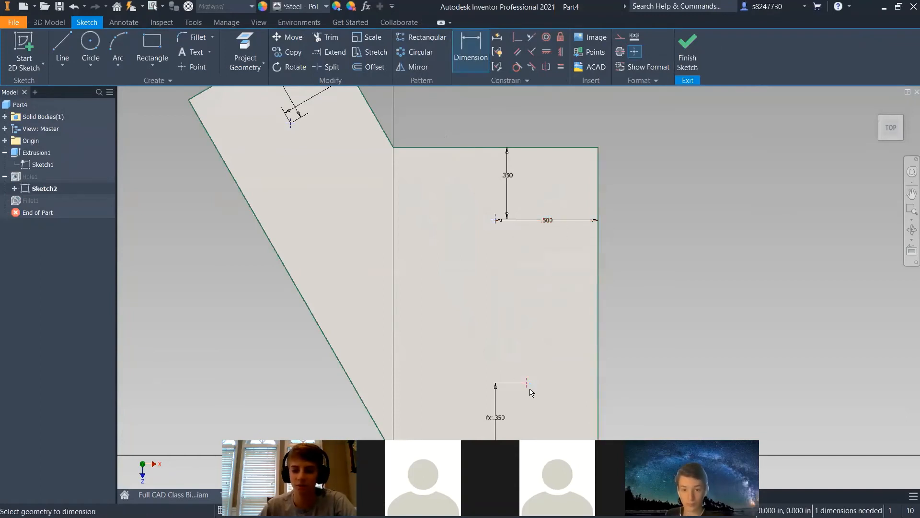
Dimension the lower body hole point from the right edge, linked to the upper point's .5 in dimension, and finish the sketch
click(599, 387)
click(579, 382)
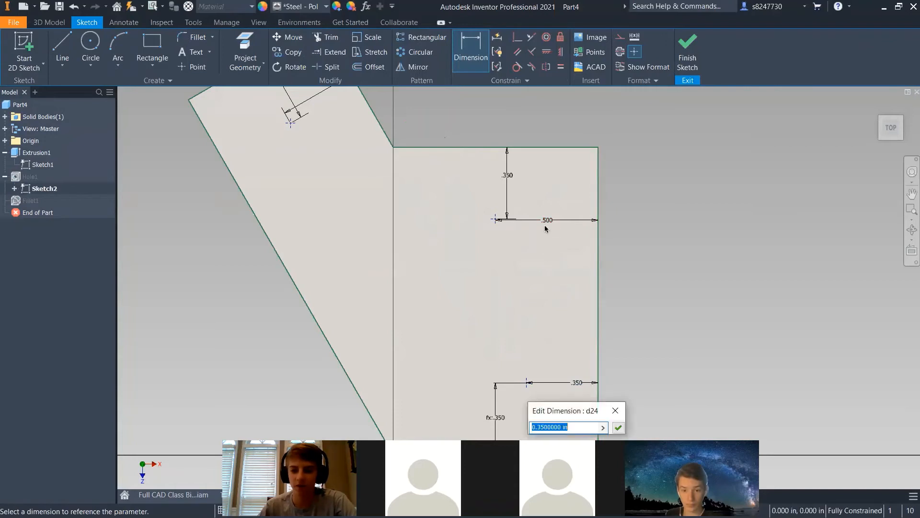
click(546, 223)
key(Return)
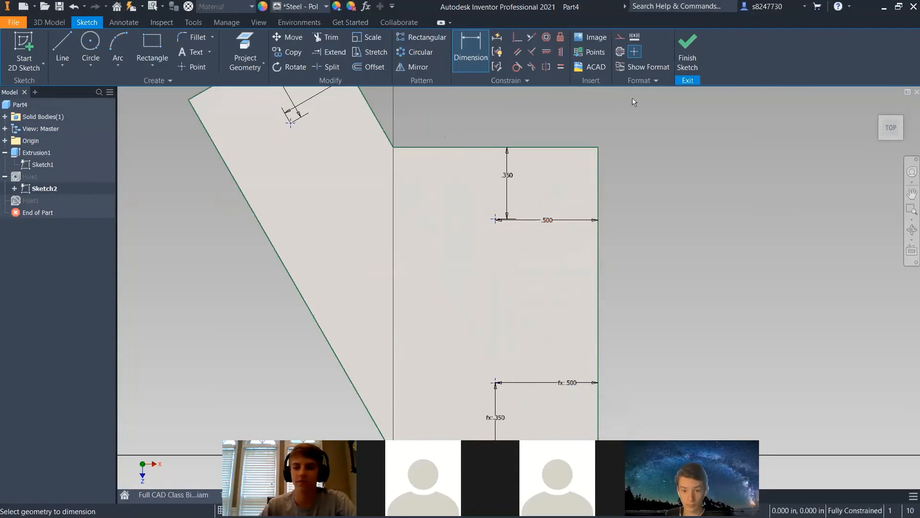
click(687, 50)
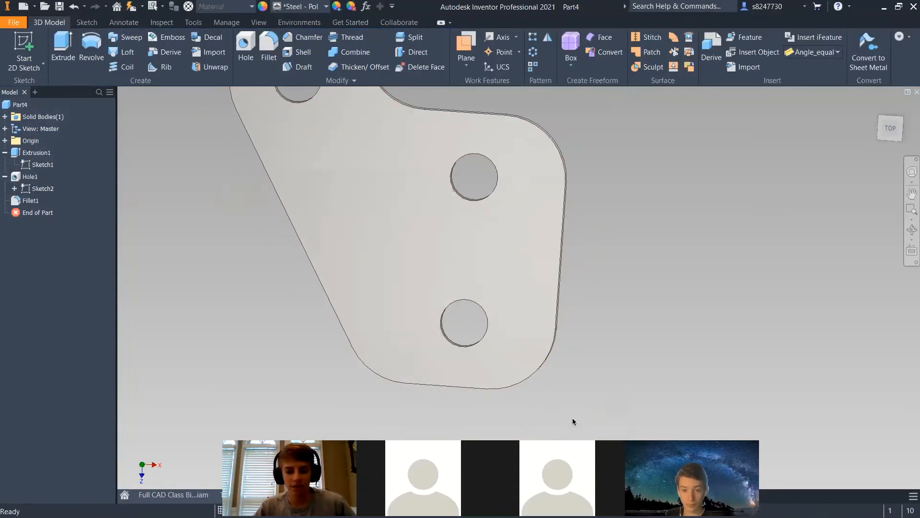
Save the part as "side bracket" in the CAD Class Bike Stand 1 folder
key(ctrl+s)
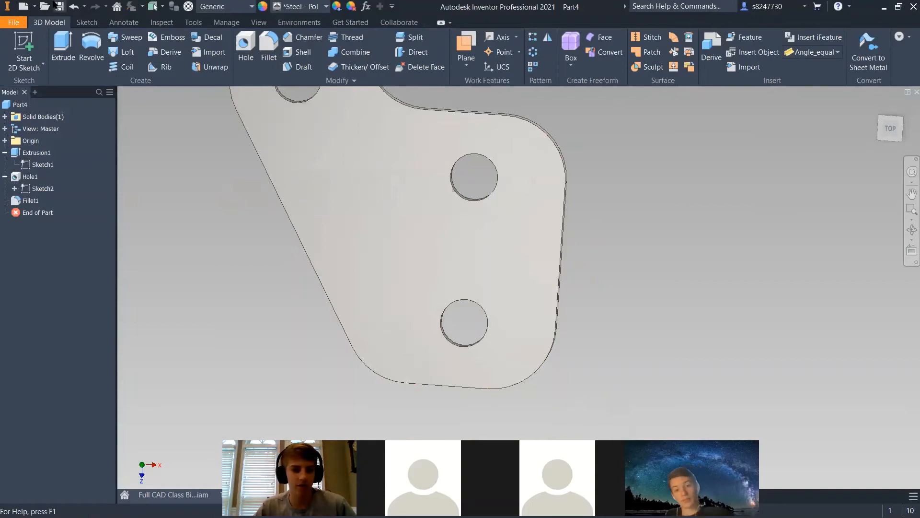
text(s)
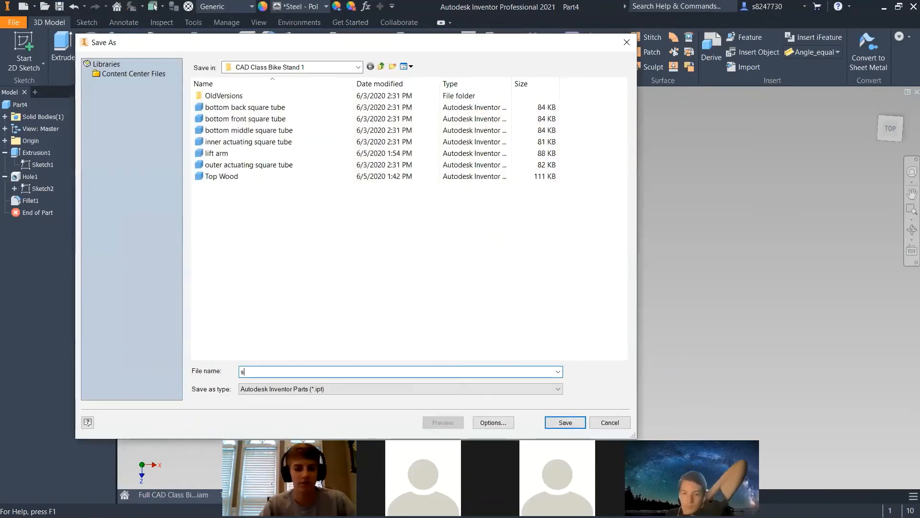
text(ide bracket)
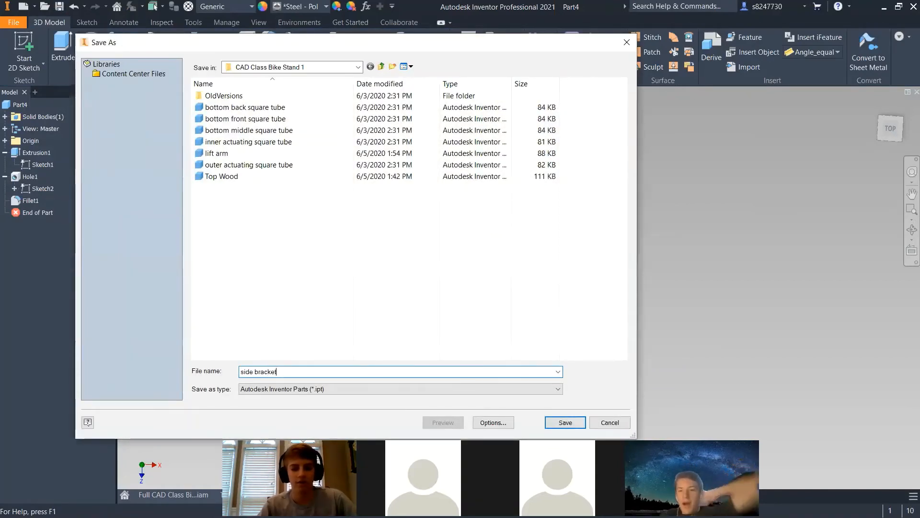
key(Return)
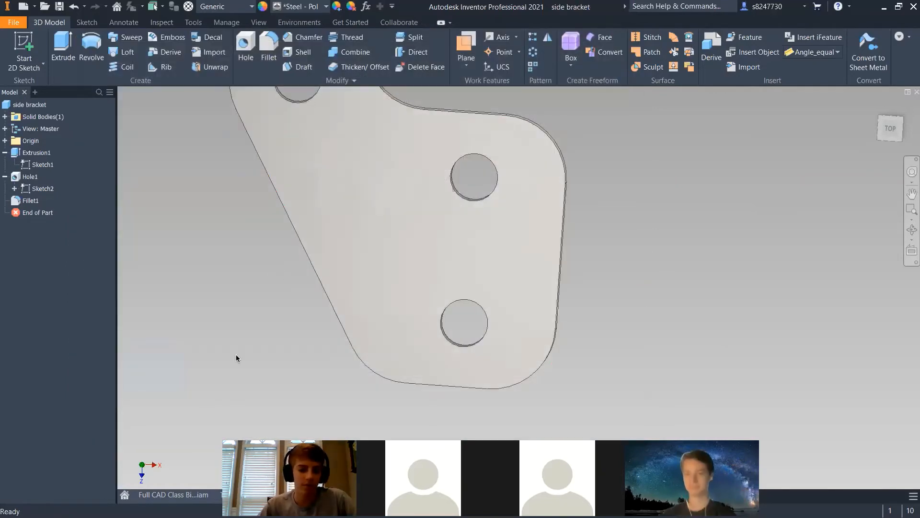
Switch to the Full CAD Class Bike 1 assembly and place two instances of the side bracket part beside the lift arms
key(ctrl+Tab)
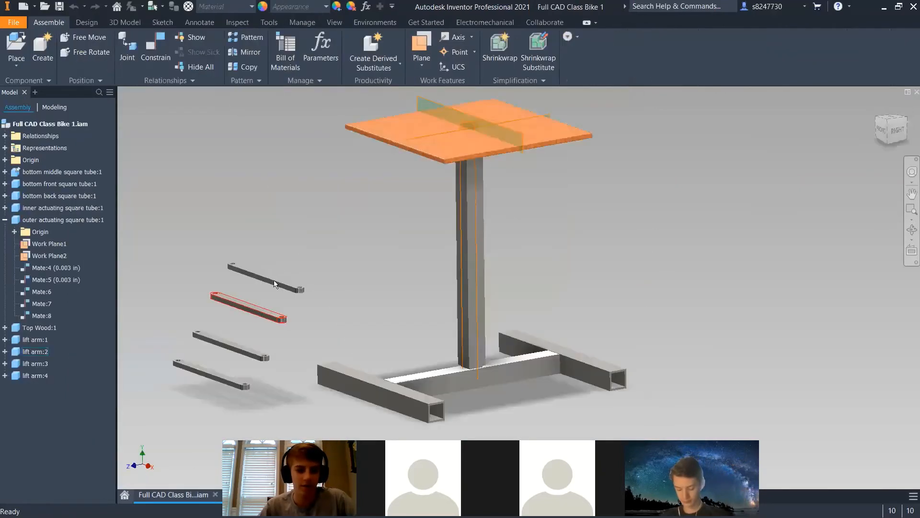
click(13, 47)
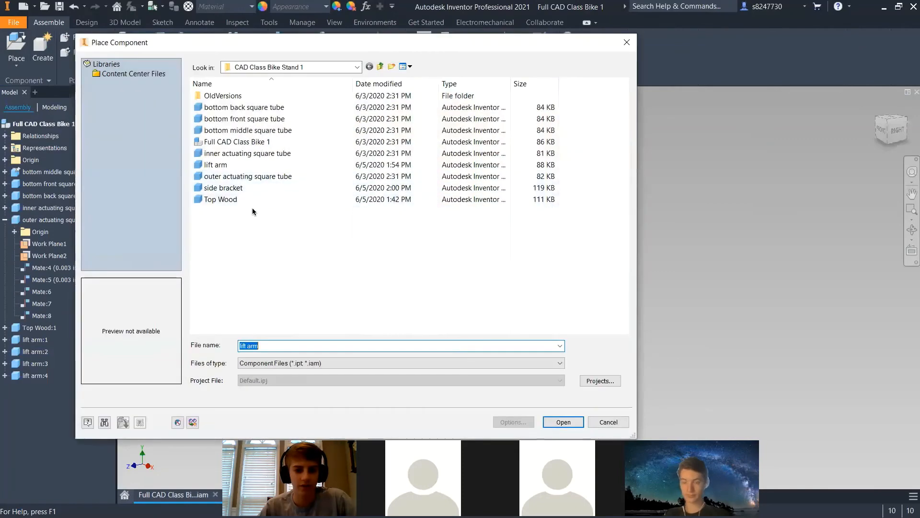
click(254, 188)
click(563, 422)
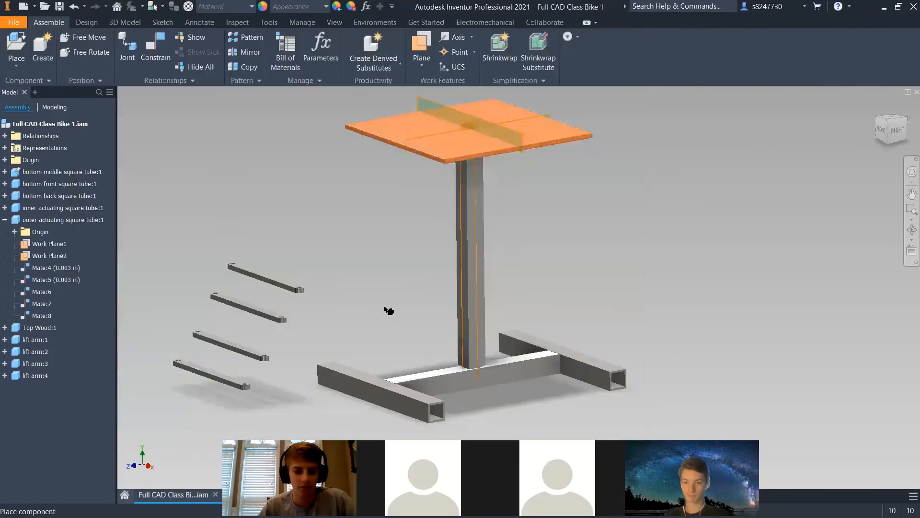
click(384, 308)
click(362, 279)
key(Escape)
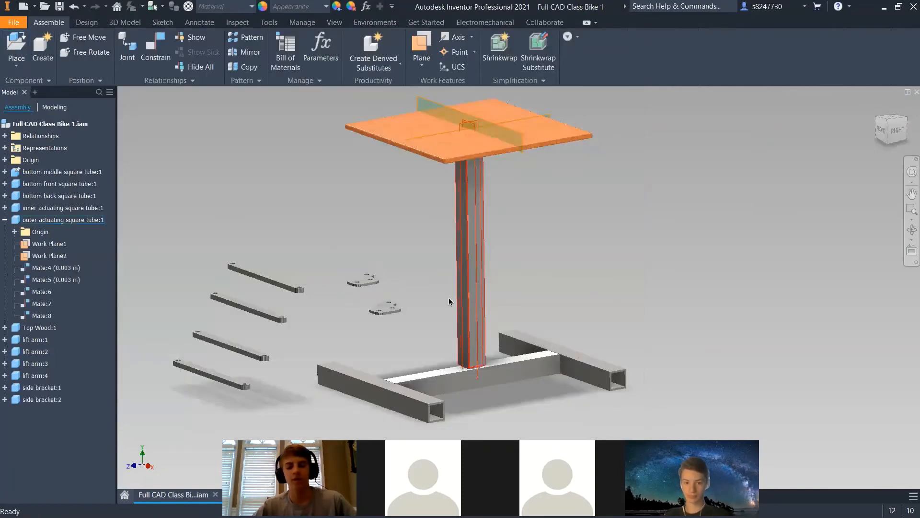
Mate the flat face of one side bracket against the outer face of the outer actuating square tube
shift+middle_drag(457, 330, 454, 355)
scroll(420, 320, up, 5)
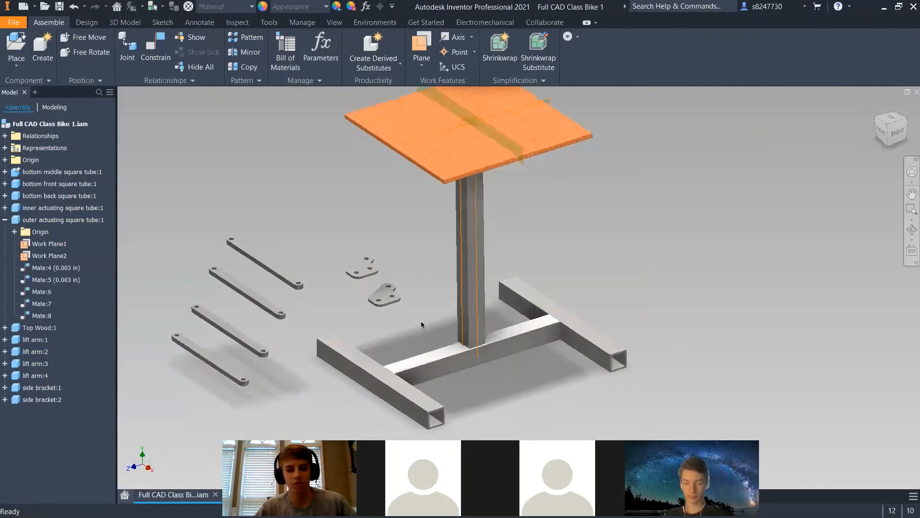
shift+middle_drag(393, 278, 403, 281)
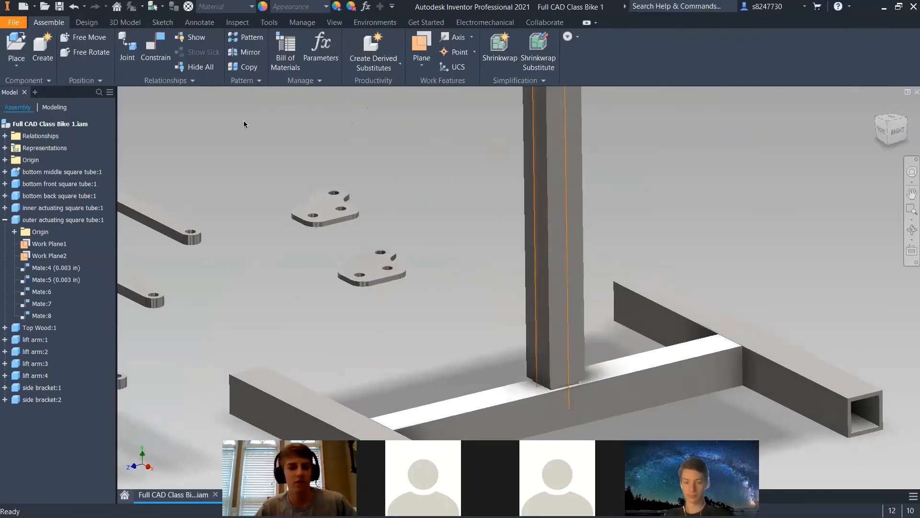
click(156, 48)
shift+middle_drag(411, 294, 378, 202)
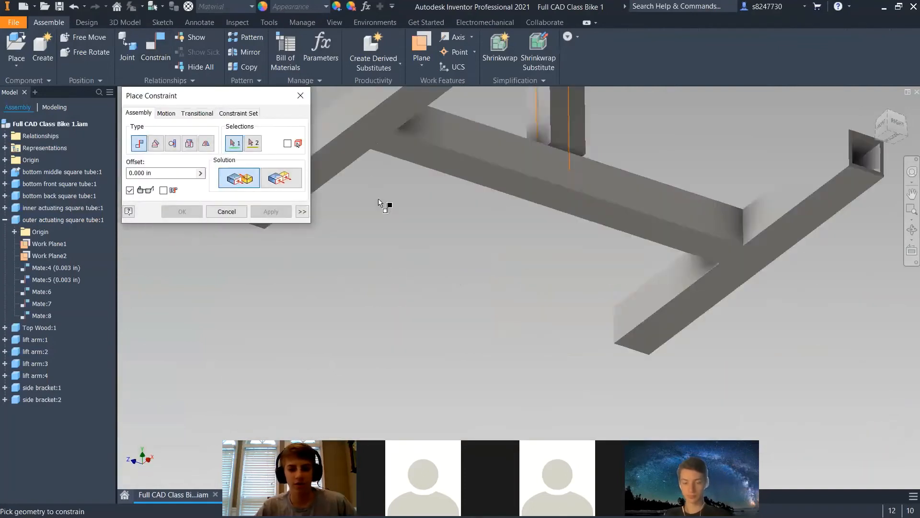
scroll(379, 202, down, 10)
scroll(426, 244, up, 12)
click(482, 233)
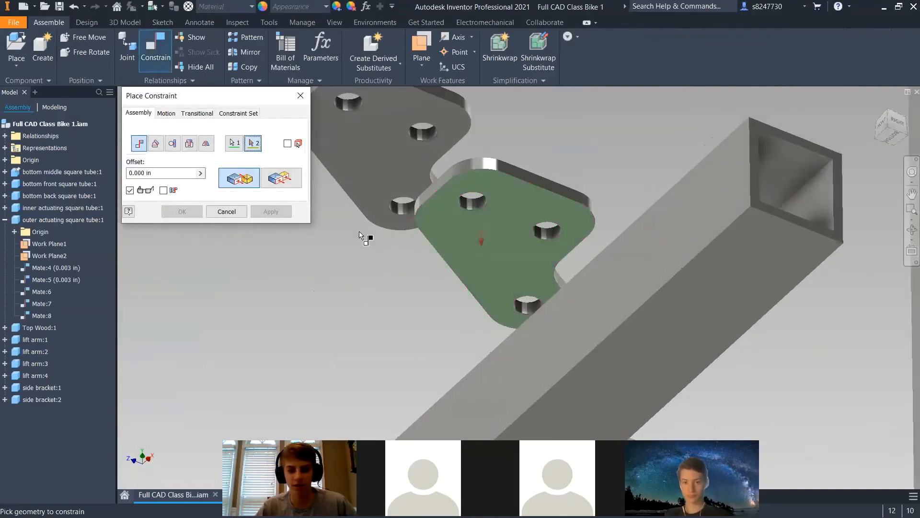
scroll(442, 281, down, 8)
scroll(419, 282, up, 10)
click(401, 266)
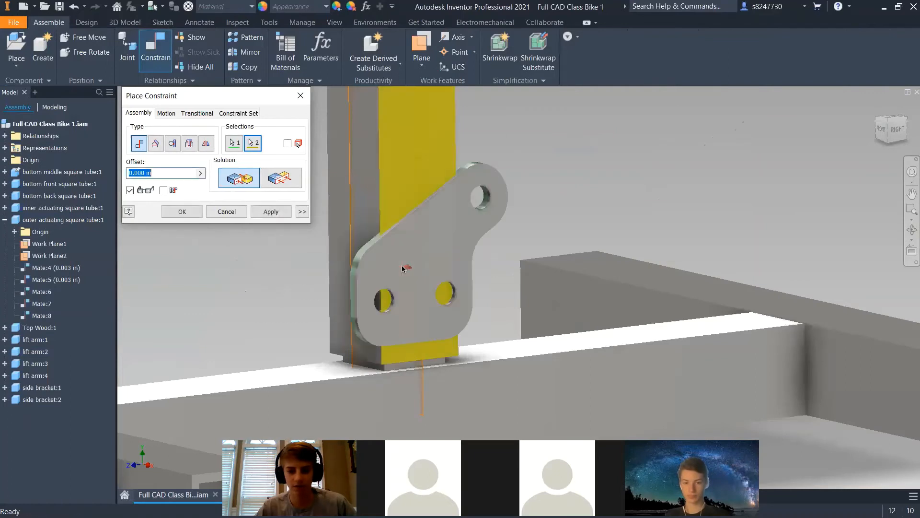
click(271, 211)
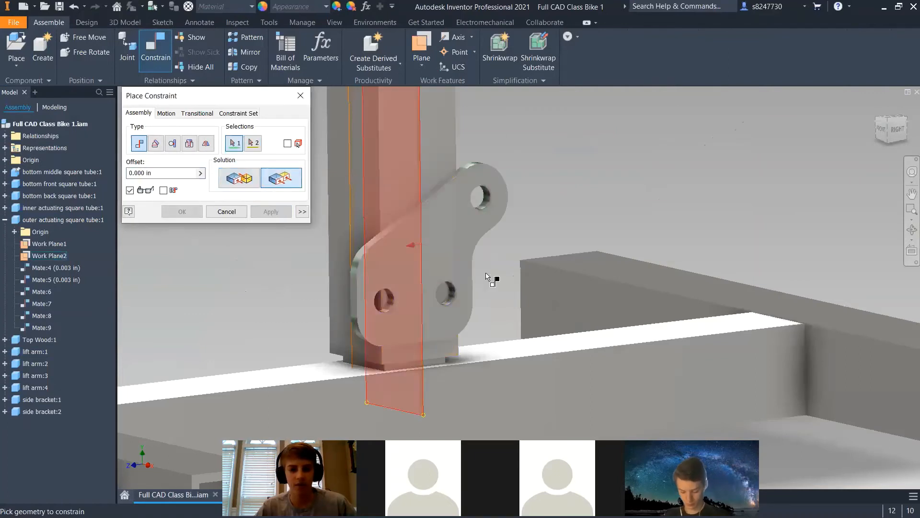
Make the mated bracket's straight edge beside its two body holes flush with the outer actuating tube's side face
shift+middle_drag(451, 355, 411, 253)
scroll(410, 253, down, 6)
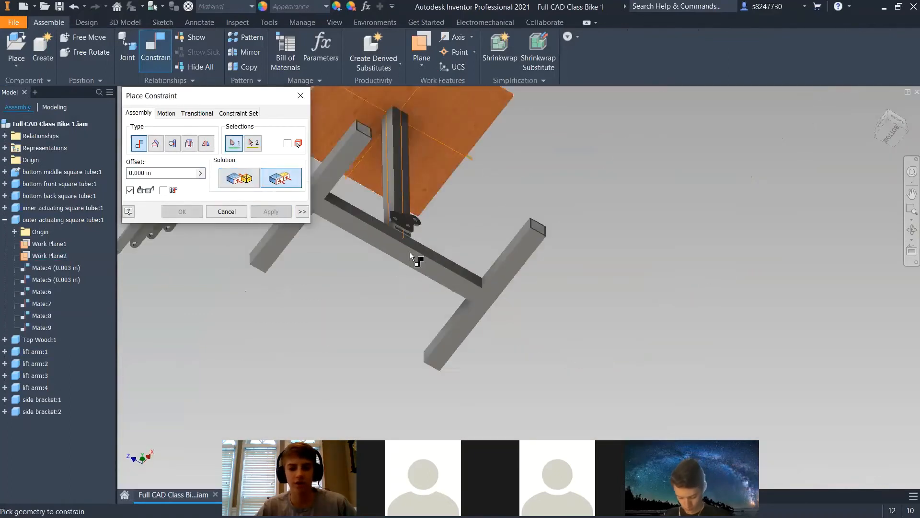
scroll(404, 249, up, 10)
click(495, 309)
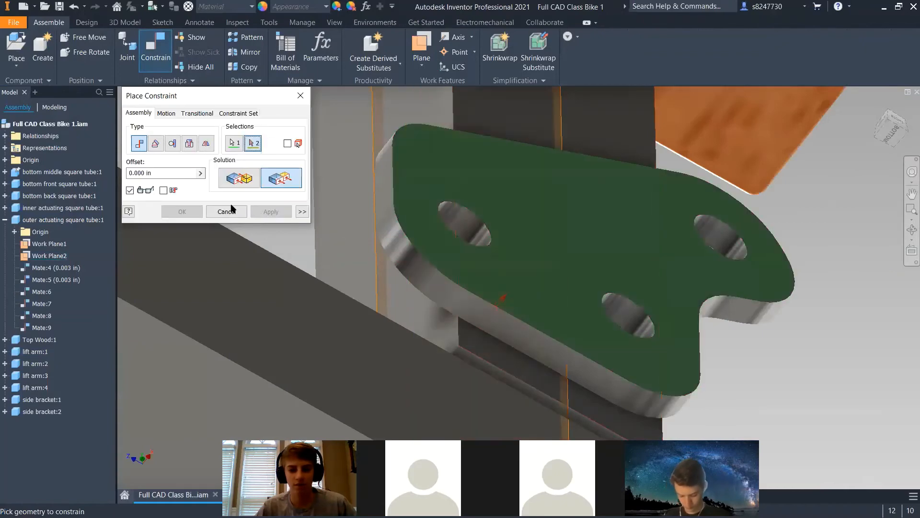
key(c)
click(272, 181)
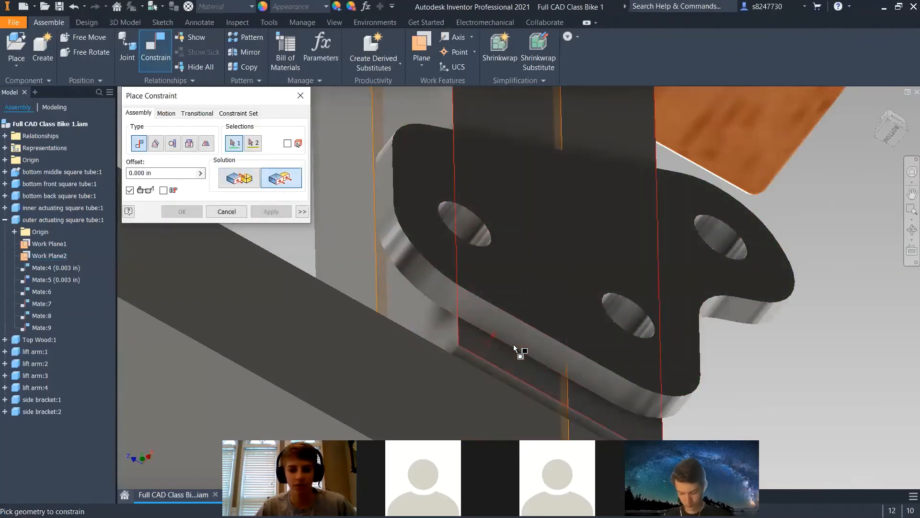
click(514, 333)
scroll(366, 268, down, 6)
shift+middle_drag(383, 274, 473, 274)
scroll(412, 281, up, 6)
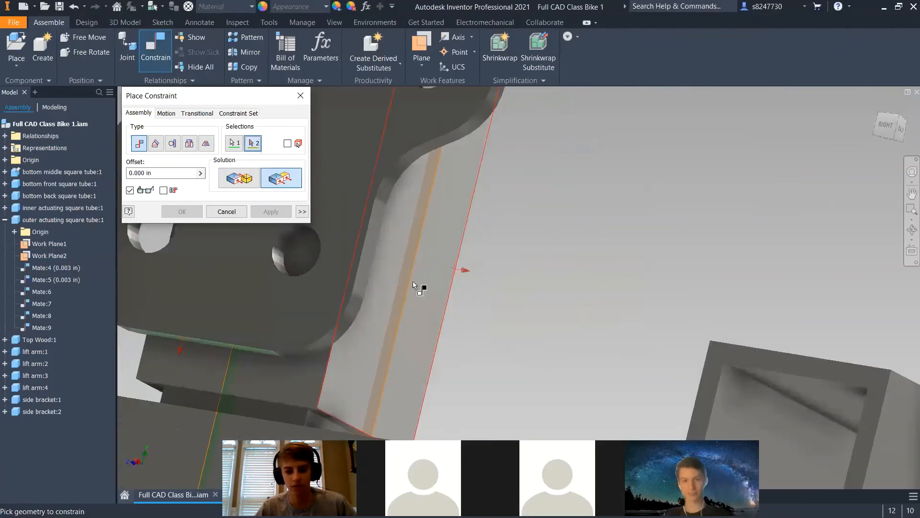
click(387, 283)
scroll(431, 283, down, 6)
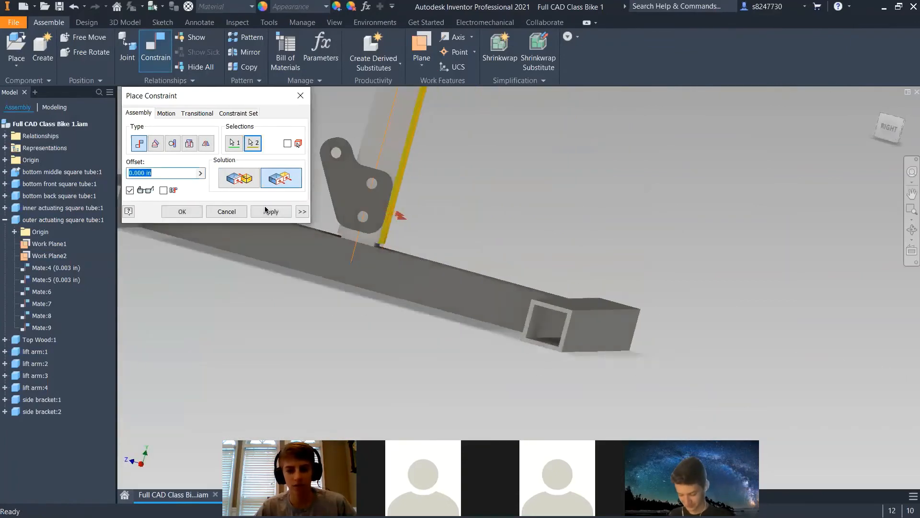
click(271, 211)
Make the mated bracket's bottom edge flush with the bottom end of the outer actuating tube
shift+middle_drag(396, 268, 372, 218)
scroll(364, 279, up, 6)
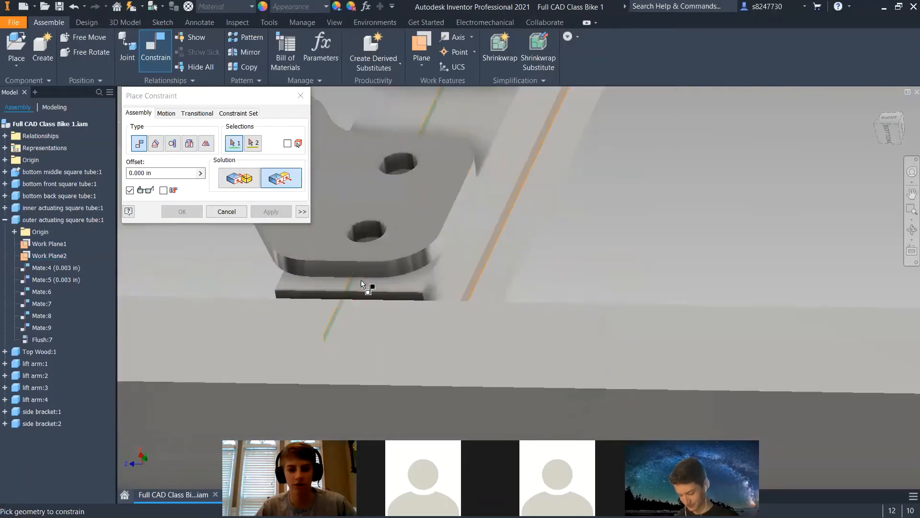
click(379, 262)
click(411, 315)
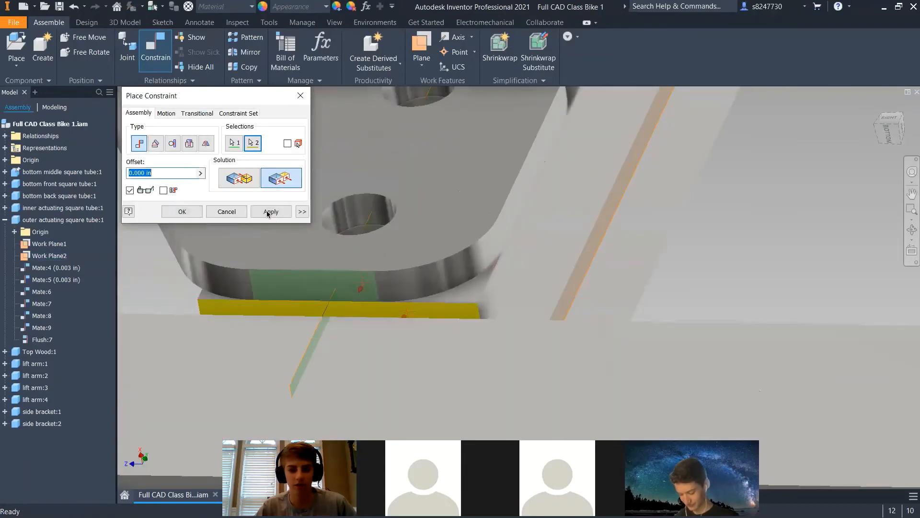
click(269, 211)
click(230, 211)
Test whether the mounted side bracket can still be moved on the tube
scroll(613, 246, down, 8)
shift+middle_drag(612, 247, 566, 249)
scroll(554, 255, down, 3)
scroll(552, 259, up, 8)
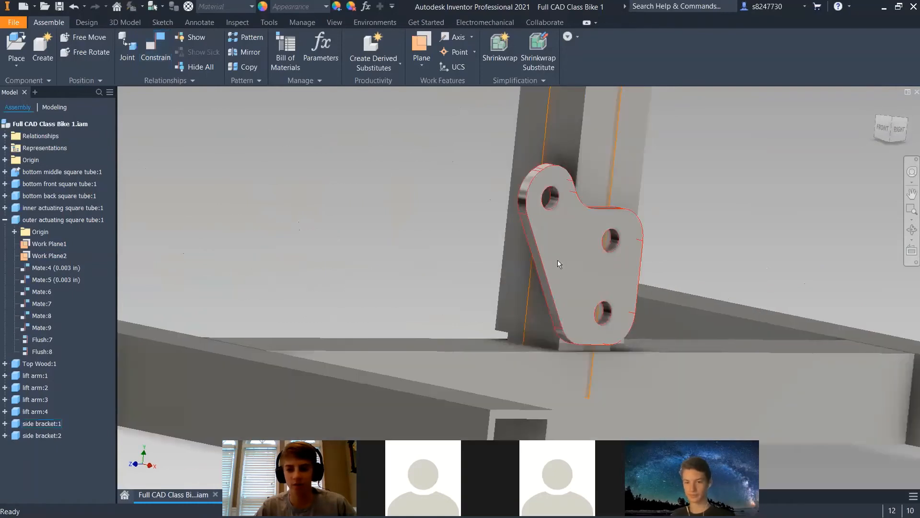
drag(558, 260, 495, 230)
drag(586, 234, 619, 231)
Delete the second, unconstrained side bracket from the assembly
shift+middle_drag(435, 229, 374, 156)
scroll(555, 226, up, 4)
scroll(374, 156, down, 3)
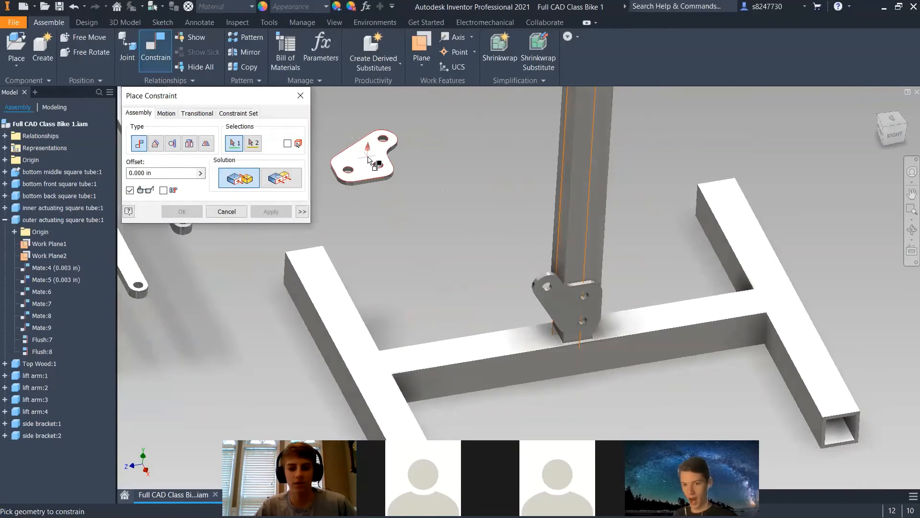
click(377, 172)
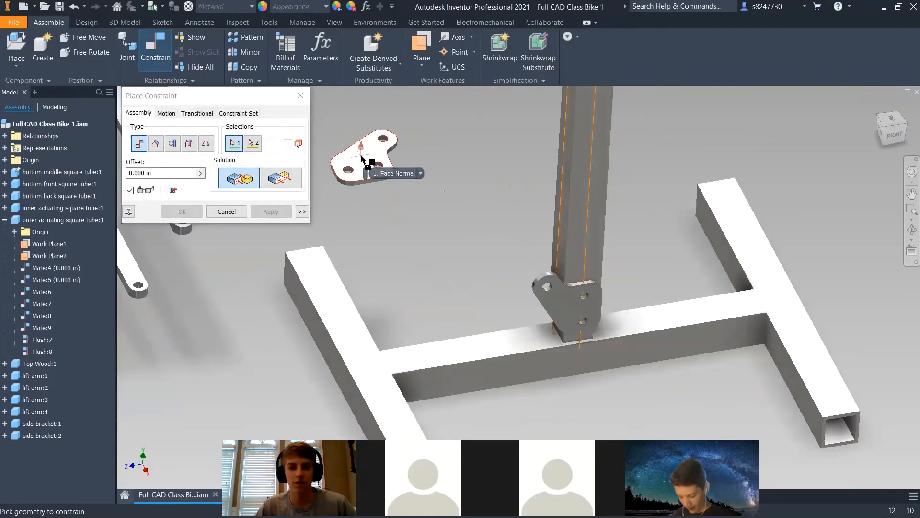
key(Escape)
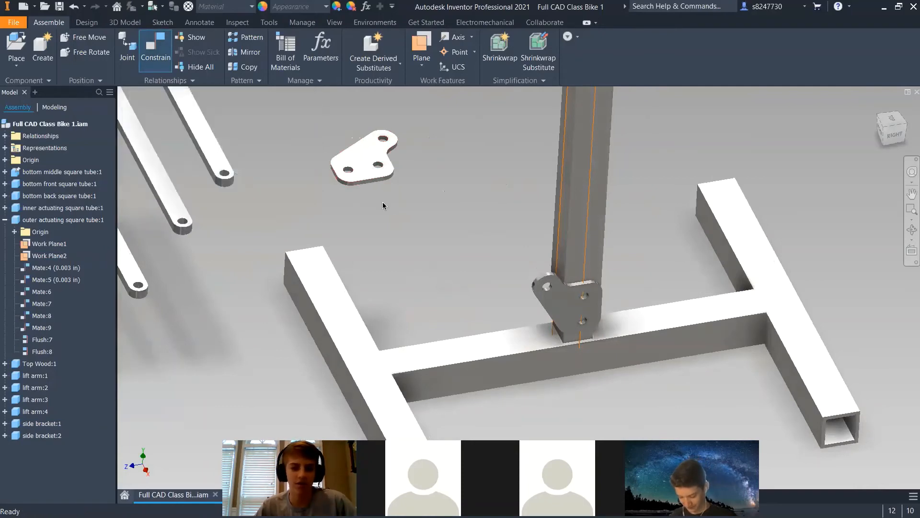
click(367, 177)
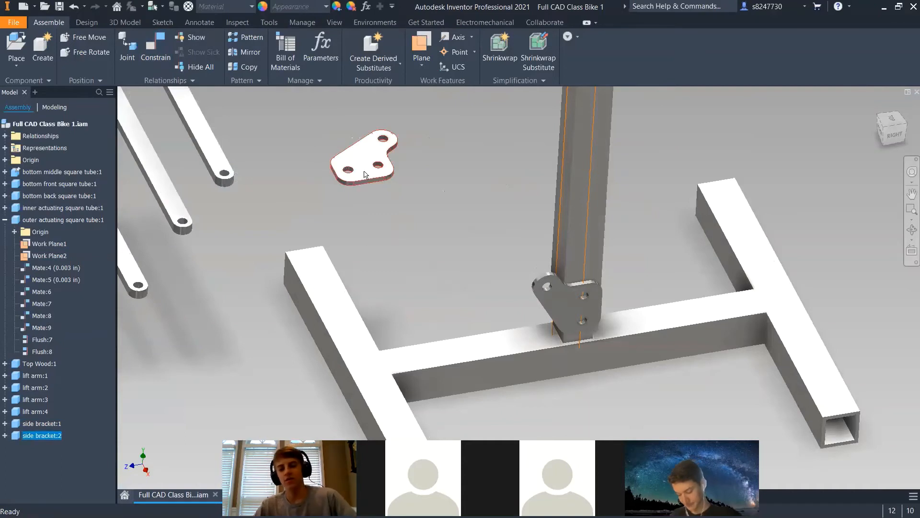
key(Delete)
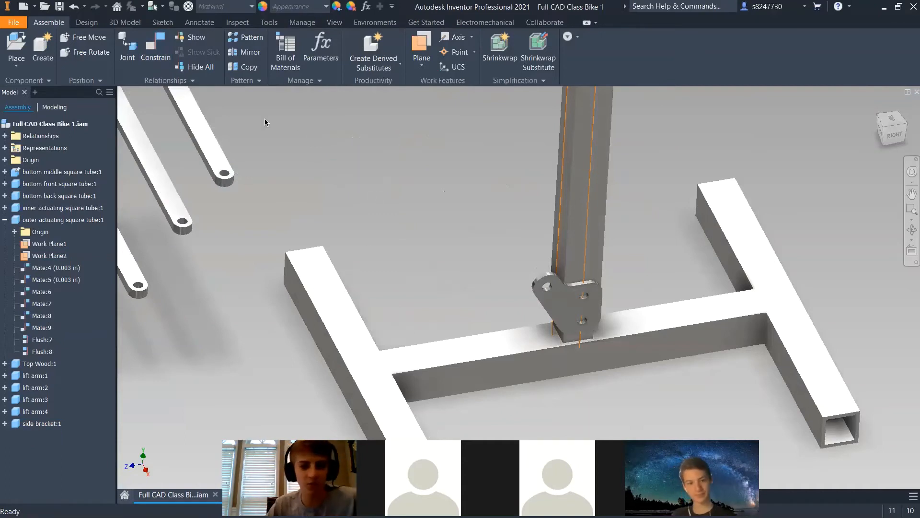
Try to mirror the mounted side bracket about the outer actuating tube's Work Plane1 with relationships mirrored, as a new part file
click(249, 52)
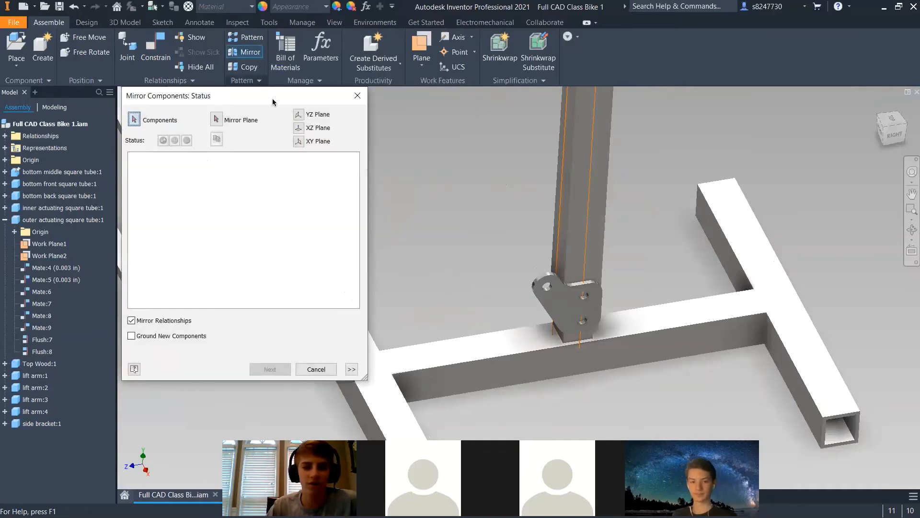
scroll(569, 276, up, 5)
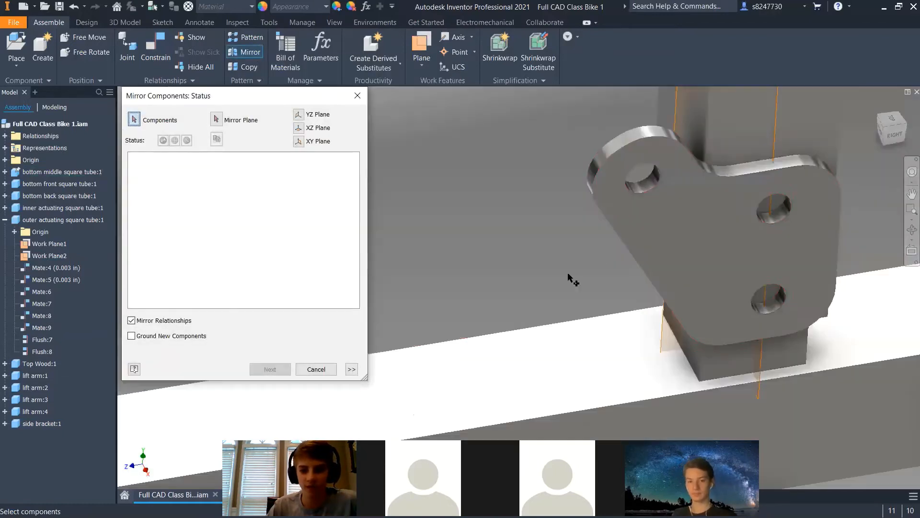
click(631, 211)
scroll(395, 243, down, 5)
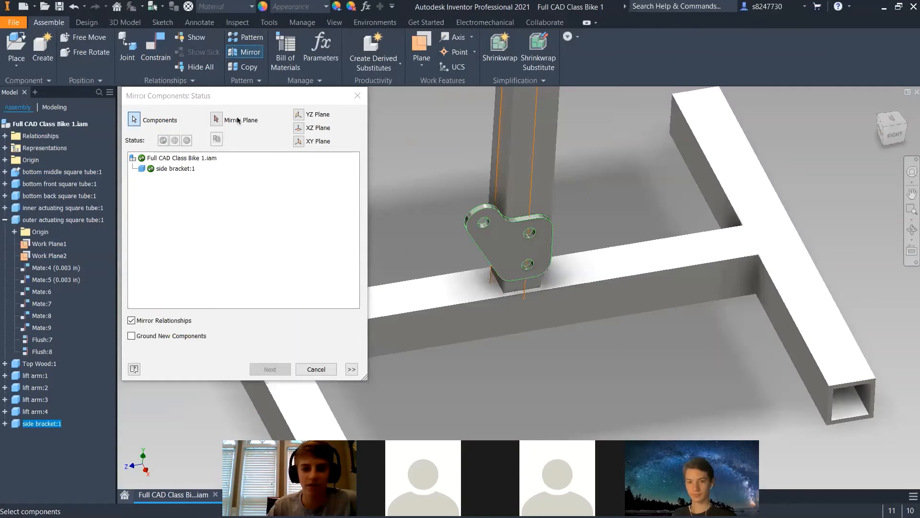
click(222, 120)
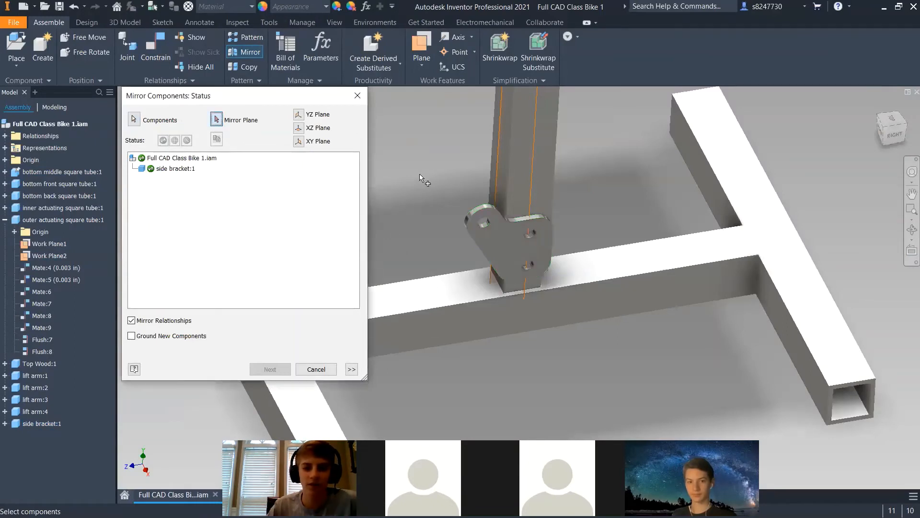
scroll(482, 178, up, 3)
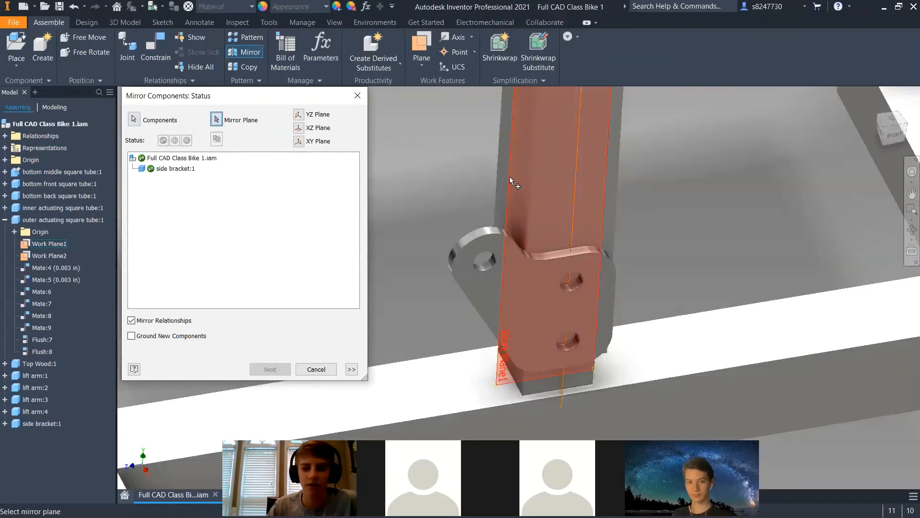
click(510, 176)
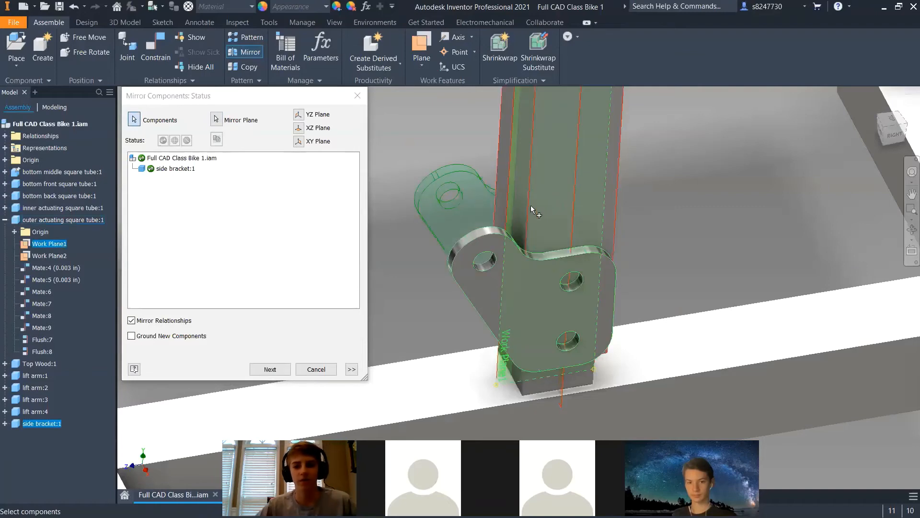
scroll(542, 226, down, 3)
shift+middle_drag(542, 227, 368, 347)
scroll(531, 232, up, 2)
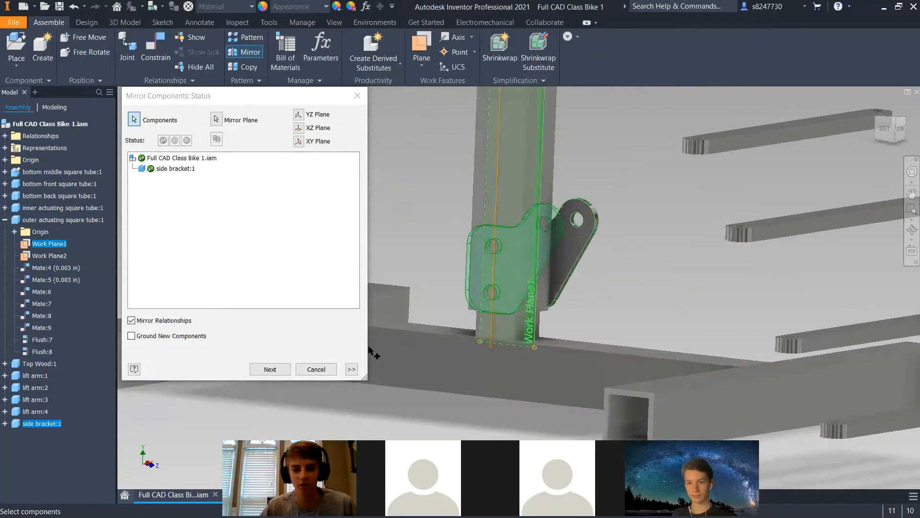
click(269, 369)
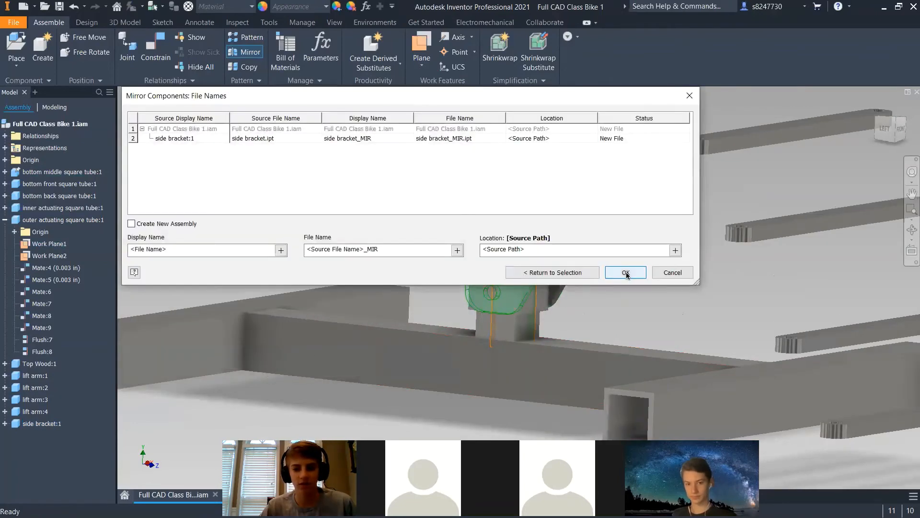
click(625, 273)
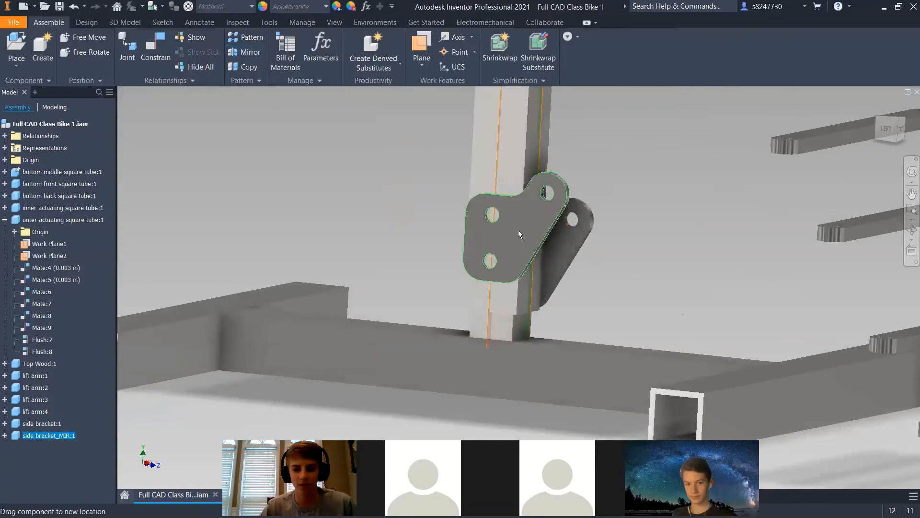
Test whether the mirrored bracket moves, and undo both its movement and the mirroring
drag(519, 230, 521, 249)
click(617, 243)
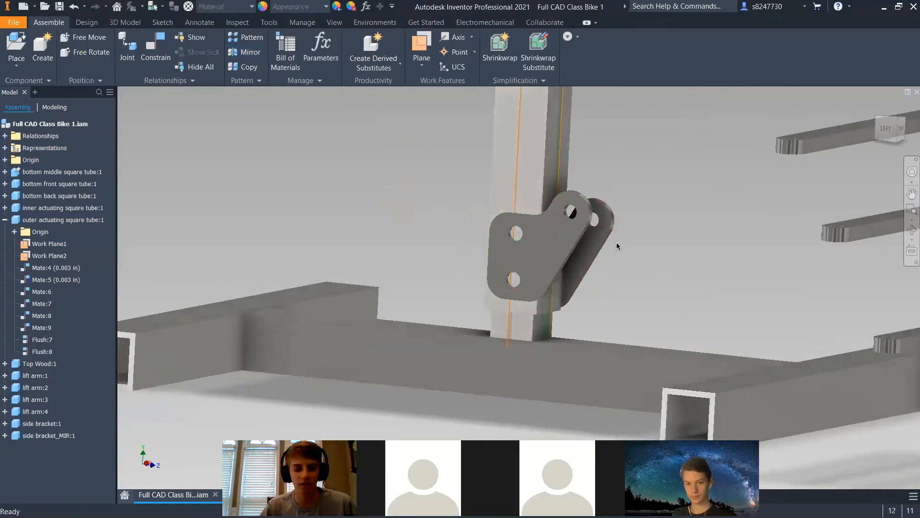
key(ctrl+z)
key(ctrl+z)
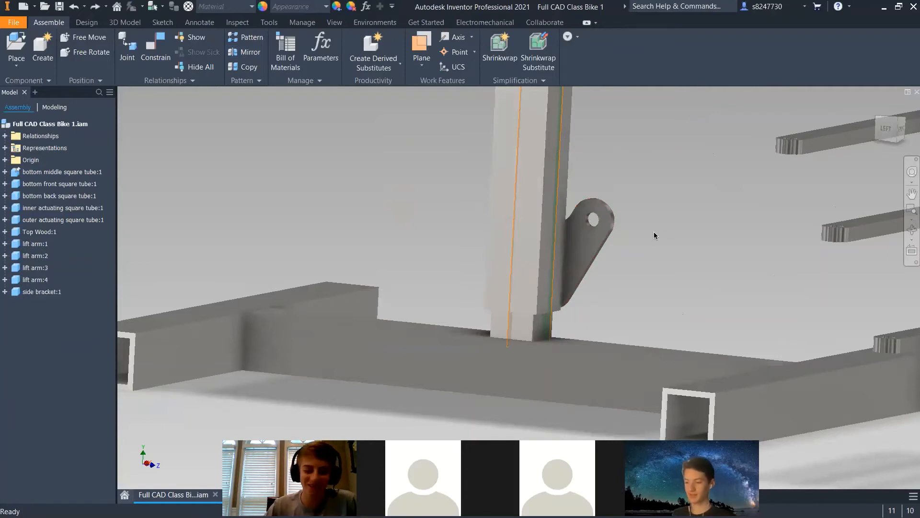
scroll(542, 224, down, 4)
shift+middle_drag(542, 224, 628, 207)
scroll(526, 224, up, 5)
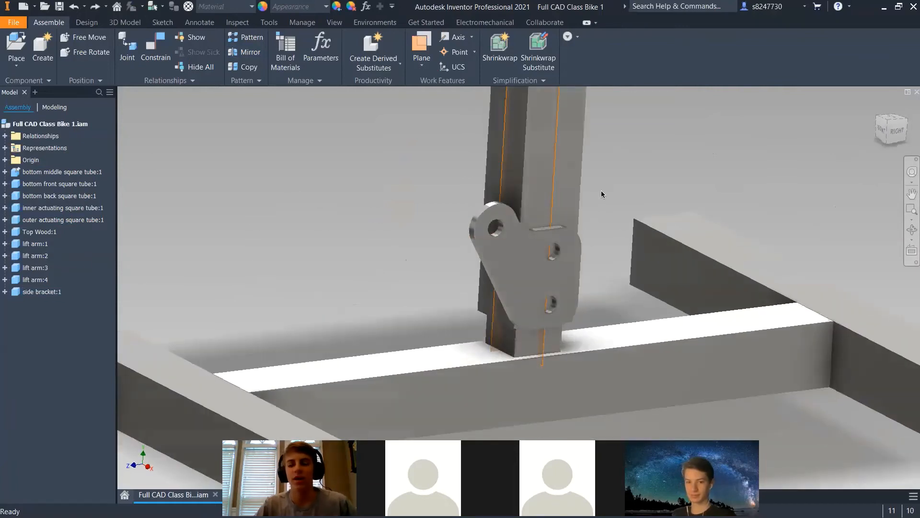
Examine how the mounted side bracket travels up and down together with the outer actuating tube
shift+middle_drag(482, 232, 471, 160)
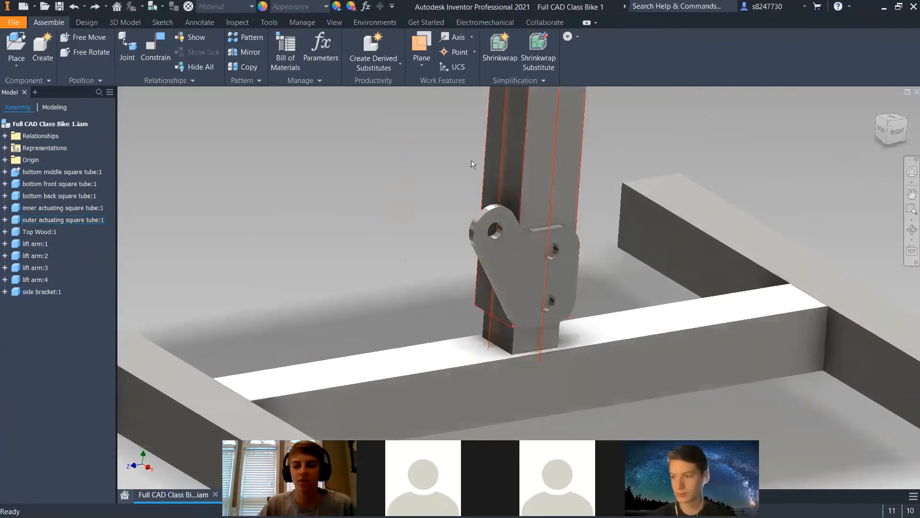
drag(503, 242, 437, 241)
click(437, 241)
drag(525, 246, 514, 270)
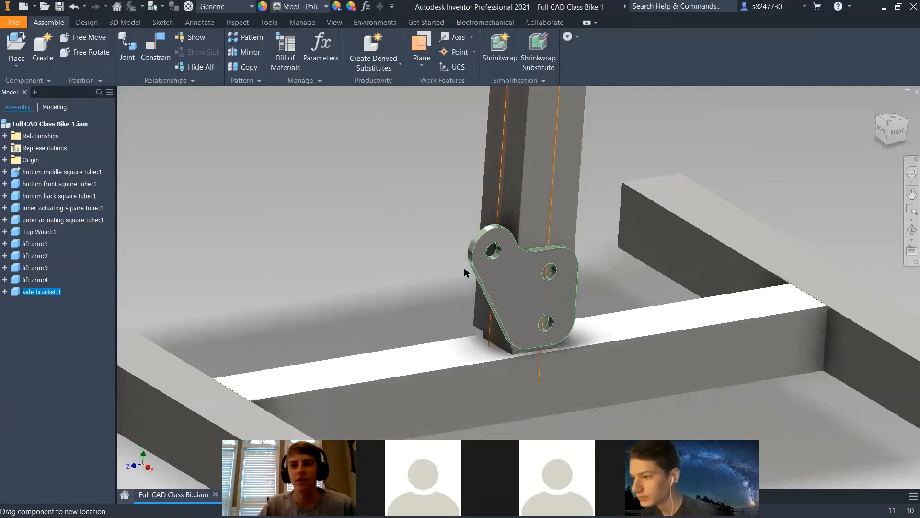
click(389, 239)
scroll(452, 253, up, 3)
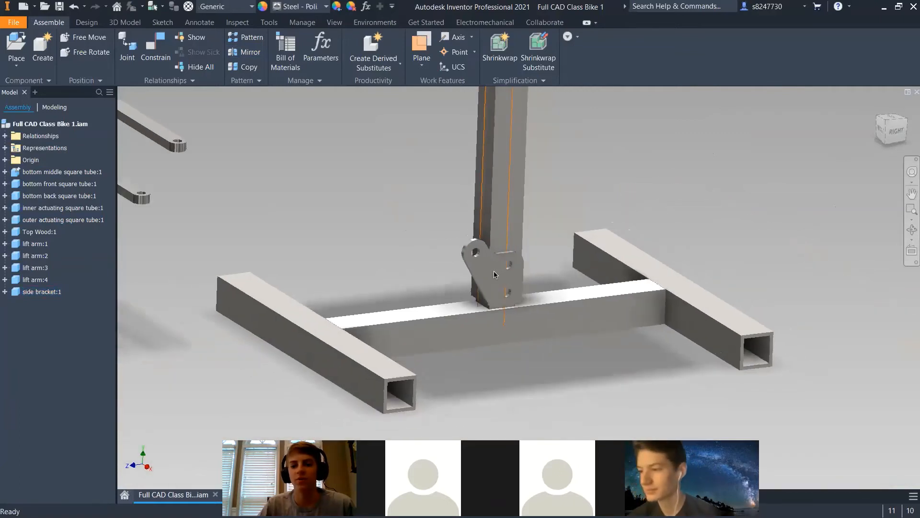
click(494, 274)
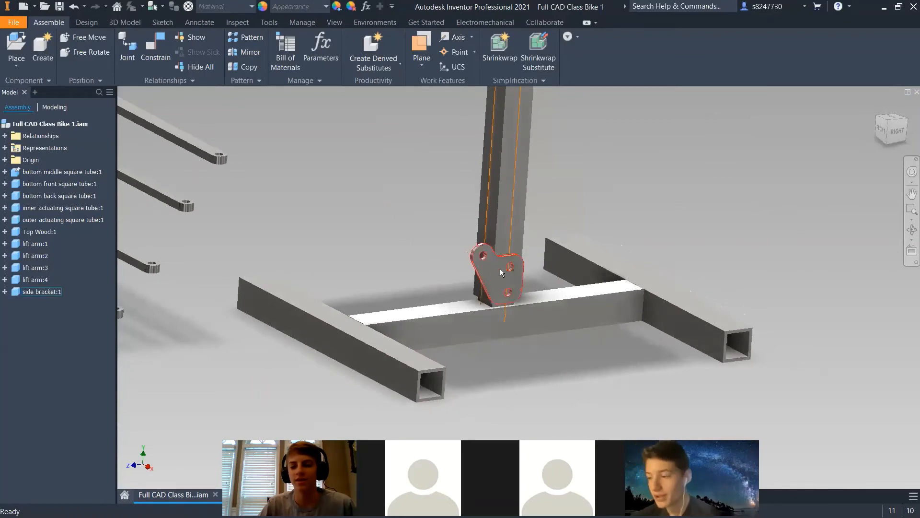
scroll(500, 269, down, 3)
drag(494, 262, 489, 237)
click(325, 235)
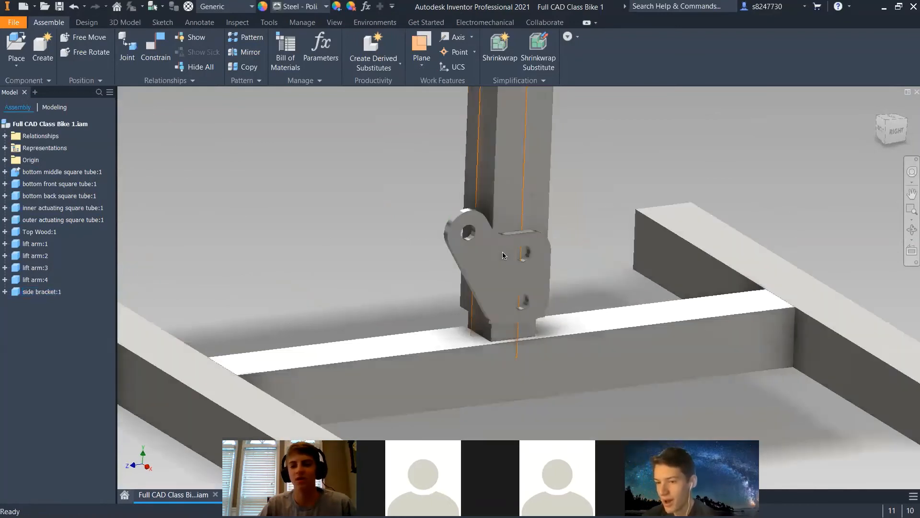
scroll(503, 255, up, 3)
scroll(504, 254, down, 5)
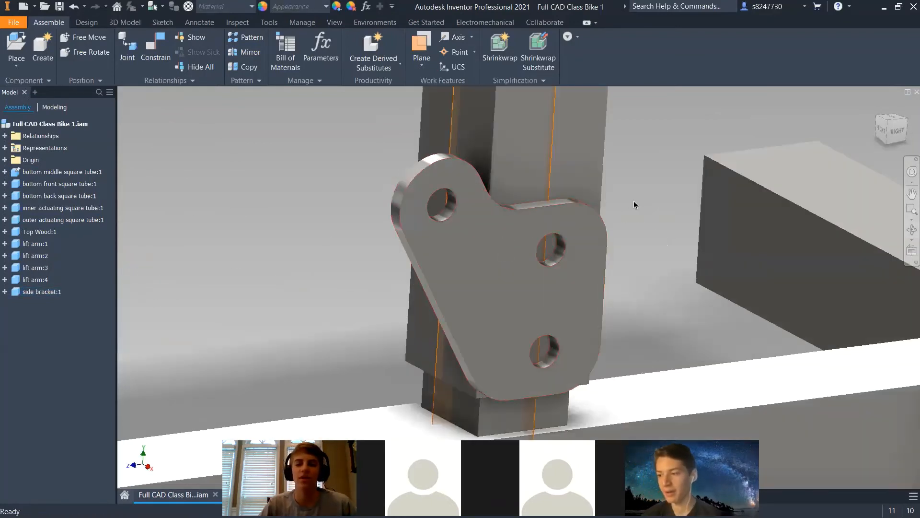
scroll(498, 235, up, 2)
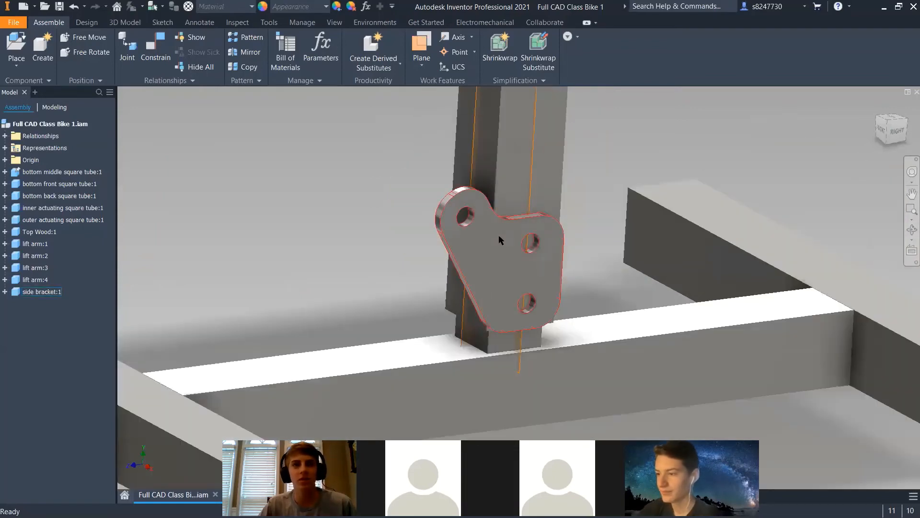
scroll(499, 235, up, 2)
scroll(458, 232, up, 2)
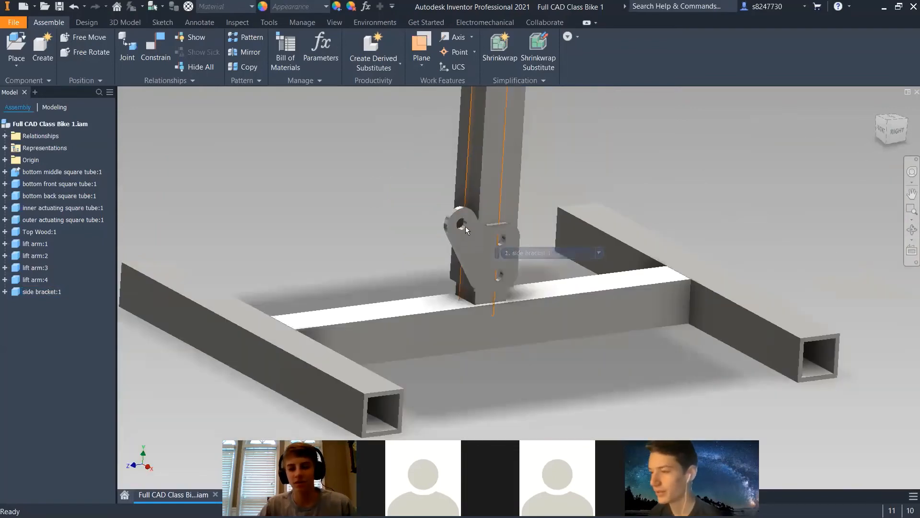
drag(465, 226, 381, 218)
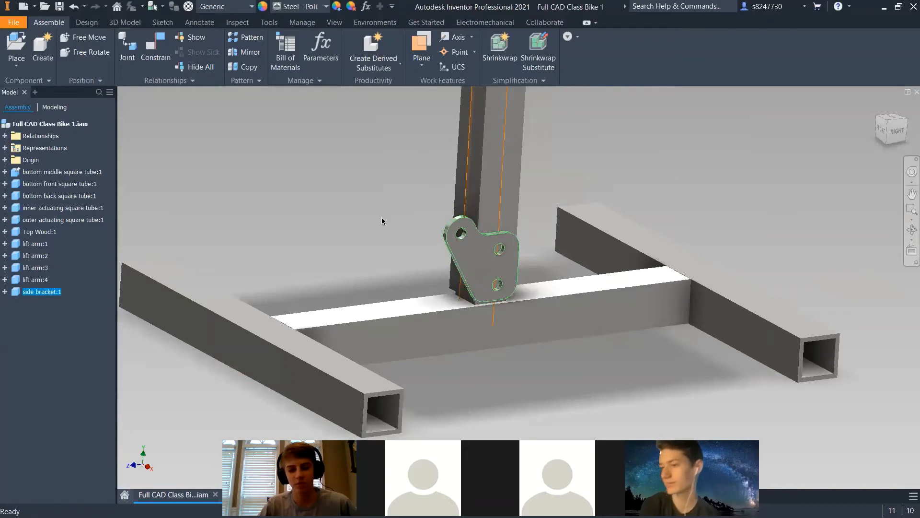
key(ctrl+c)
key(ctrl+v)
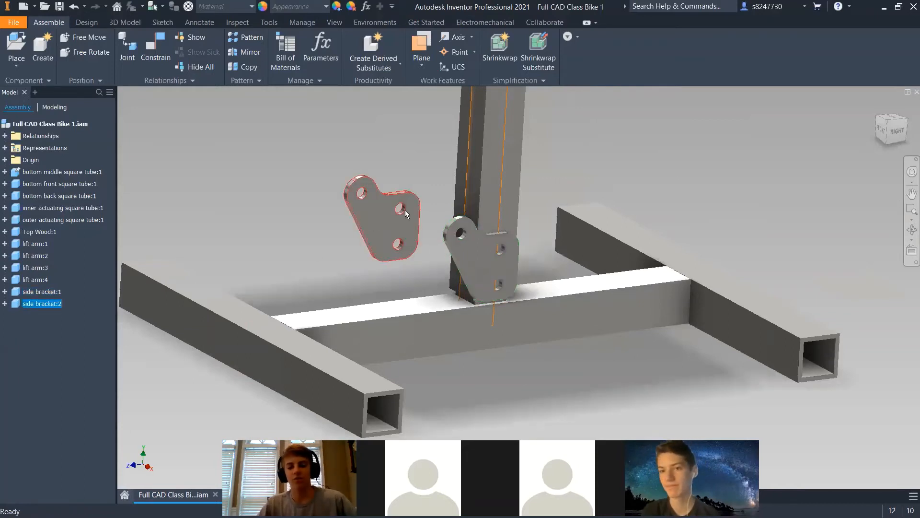
key(ctrl+z)
click(483, 259)
drag(473, 237, 364, 215)
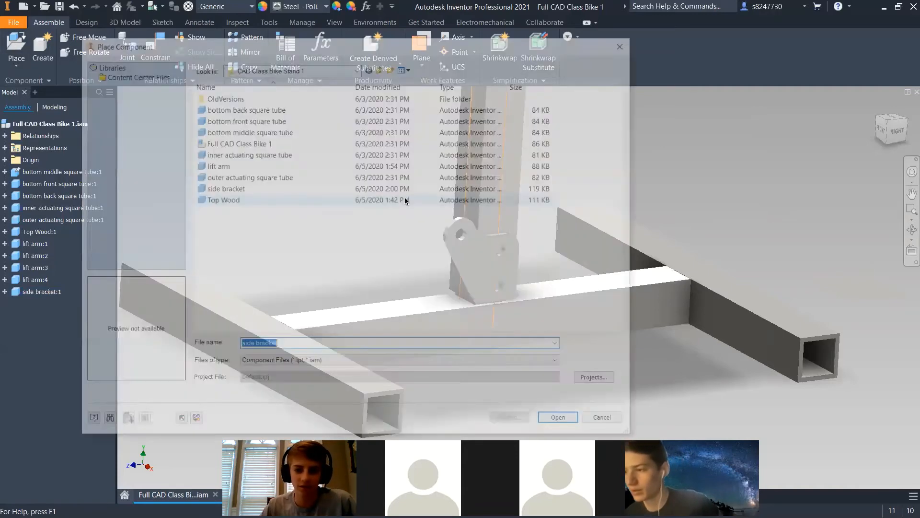
key(Escape)
Paste a second copy of the side bracket into the assembly, beside the mounted one
click(467, 250)
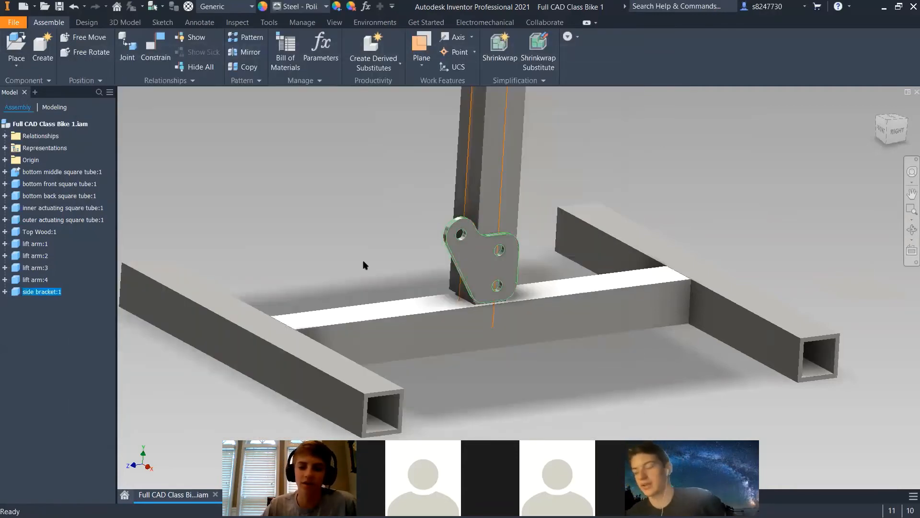
key(ctrl+v)
click(370, 232)
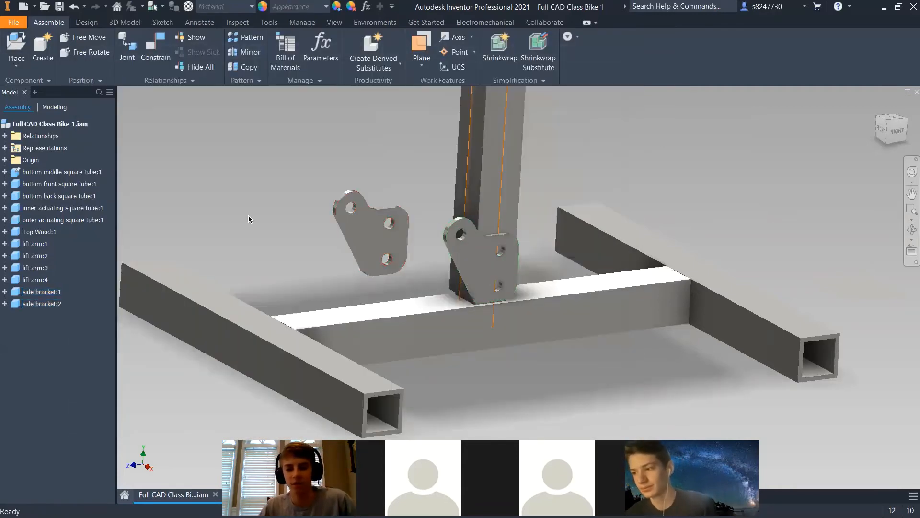
Mate the second bracket's flat face to the outer actuating tube's side opposite the first bracket, with 0.000 in offset
key(c)
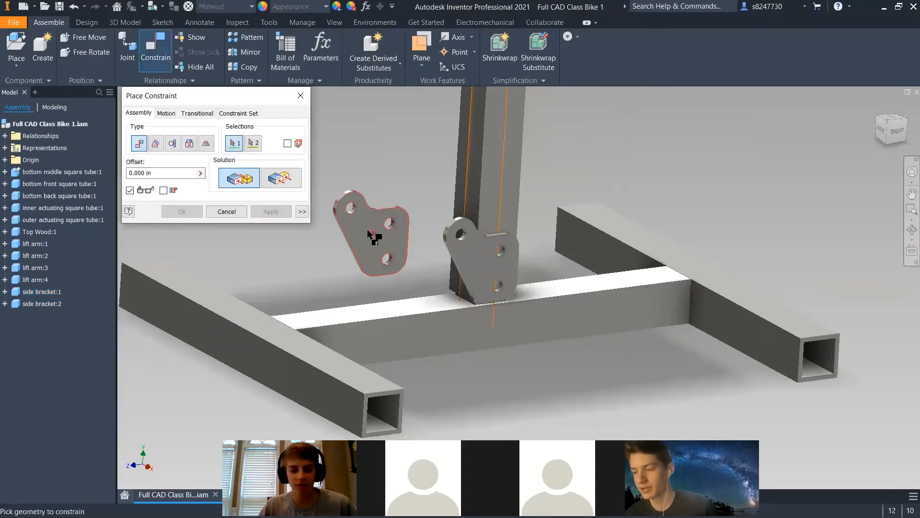
click(368, 231)
shift+middle_drag(418, 228, 490, 223)
scroll(490, 223, down, 4)
click(495, 239)
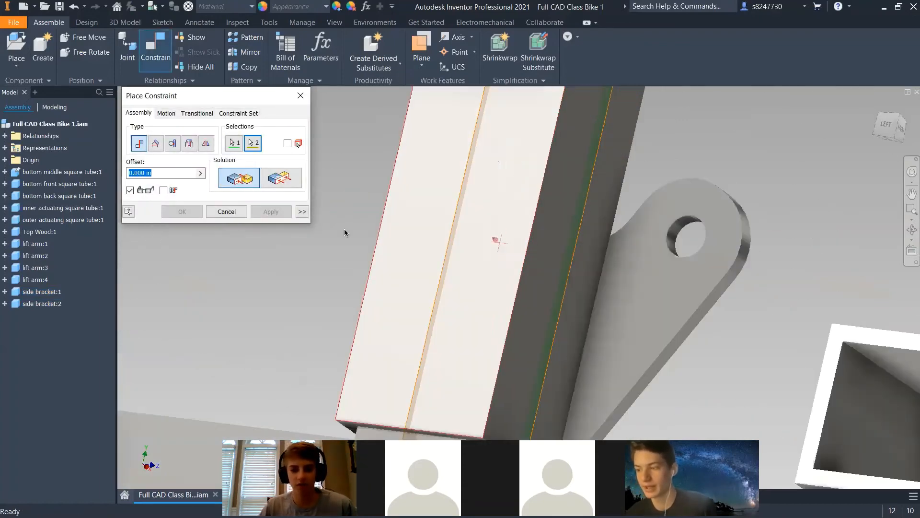
click(271, 209)
Constrain the second bracket's bottom edge face flush with the bottom end face of the outer actuating tube, with 0.000 in offset
click(288, 179)
shift+middle_drag(456, 354, 444, 305)
scroll(418, 363, down, 3)
click(367, 398)
scroll(443, 331, up, 5)
scroll(456, 283, down, 5)
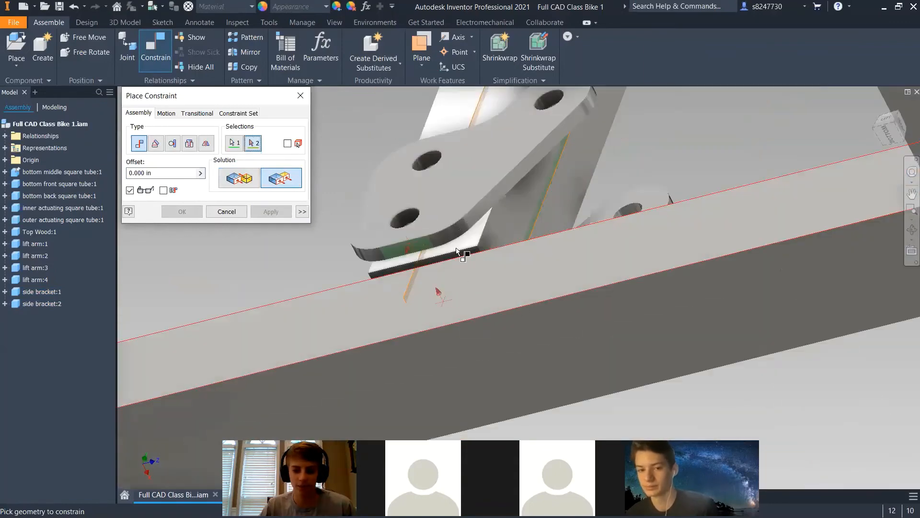
click(476, 211)
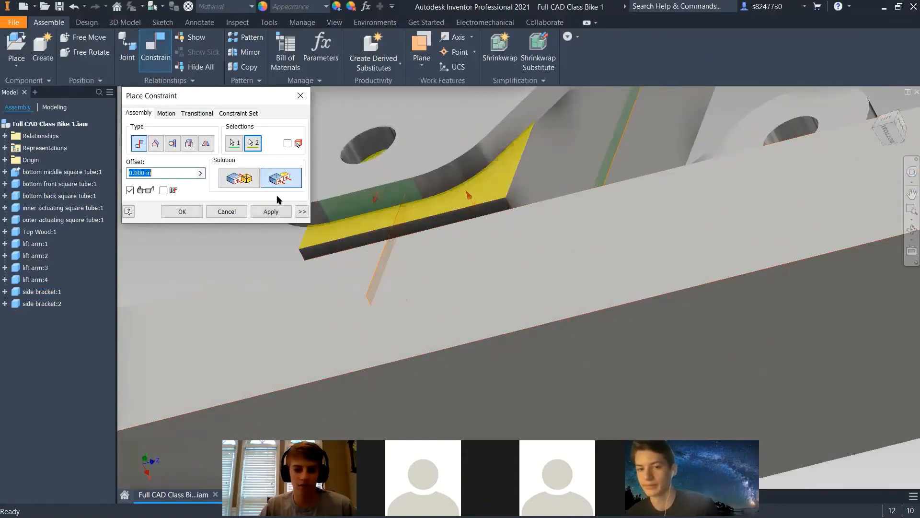
click(273, 211)
scroll(336, 182, down, 3)
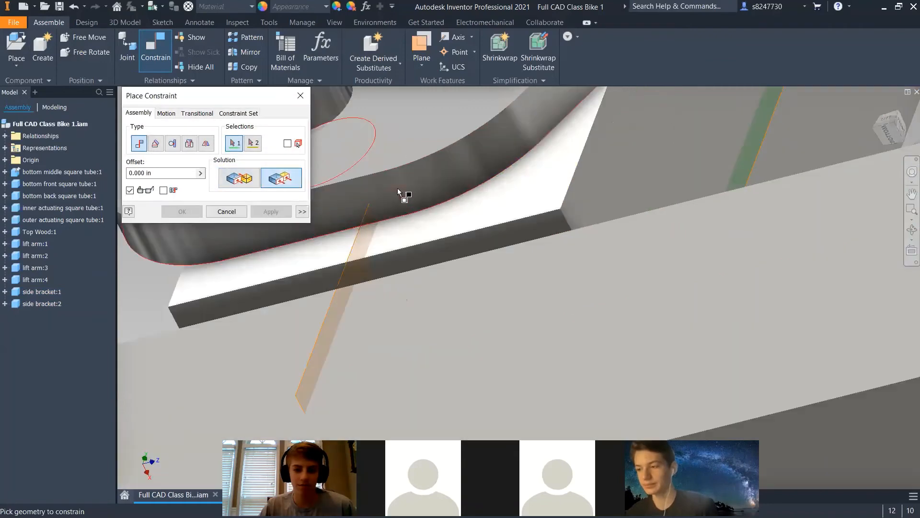
click(341, 196)
click(510, 220)
click(270, 211)
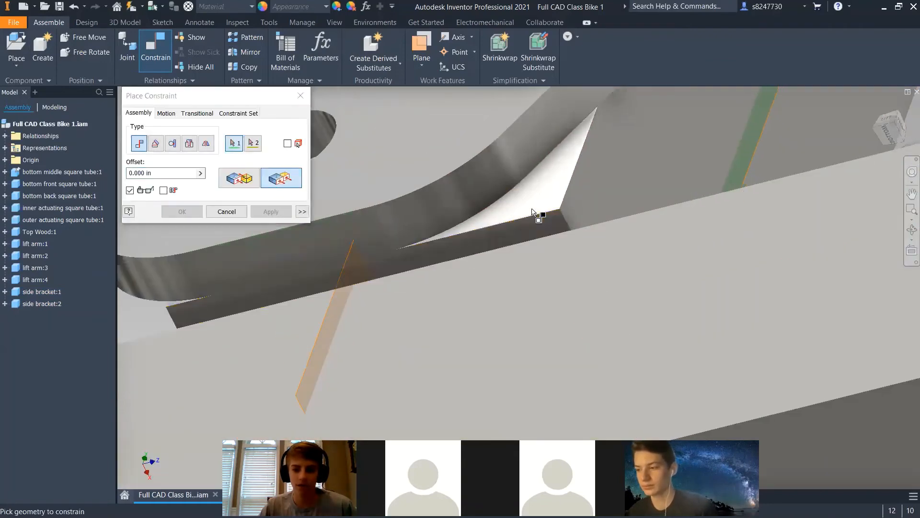
Constrain the second bracket's straight side edge flush with the adjacent face of the outer actuating tube, with 0.000 in offset
scroll(532, 212, up, 5)
shift+middle_drag(532, 213, 432, 204)
scroll(431, 204, down, 5)
click(487, 207)
click(437, 232)
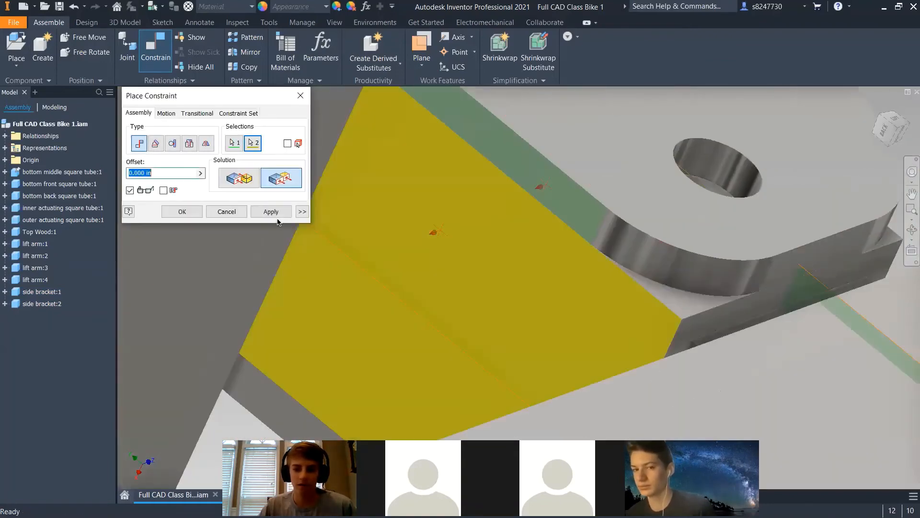
click(236, 216)
Mate the axis of the uppermost loose lift arm's end hole to the second bracket's protruding upper hole
scroll(538, 220, up, 5)
shift+middle_drag(538, 220, 323, 231)
scroll(519, 218, up, 3)
key(c)
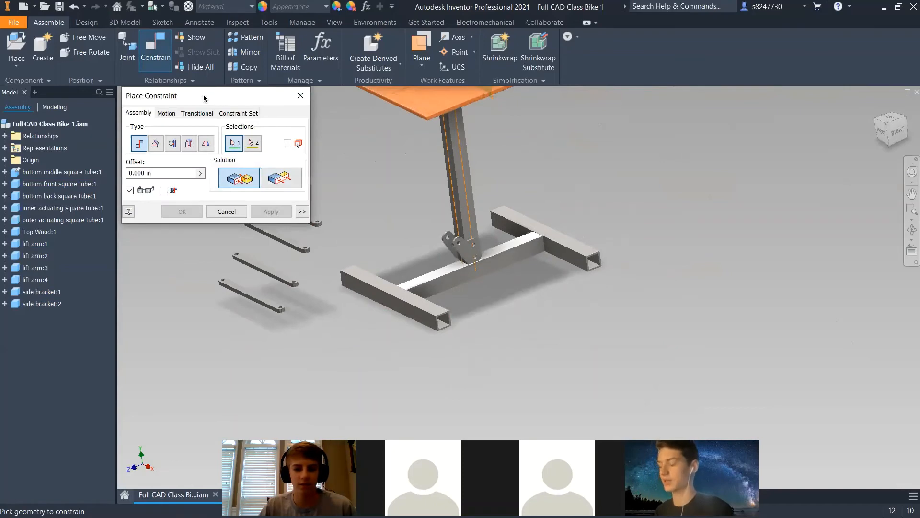
drag(262, 99, 149, 81)
scroll(317, 213, down, 5)
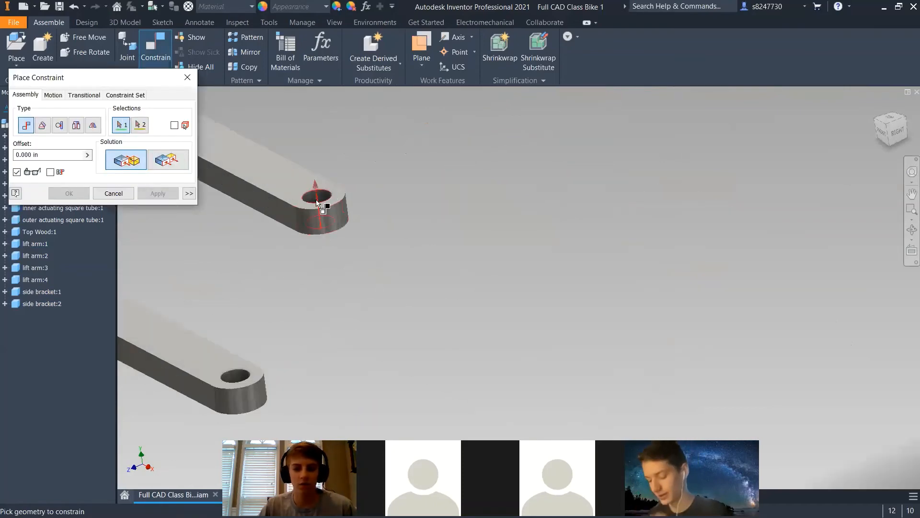
scroll(326, 216, up, 5)
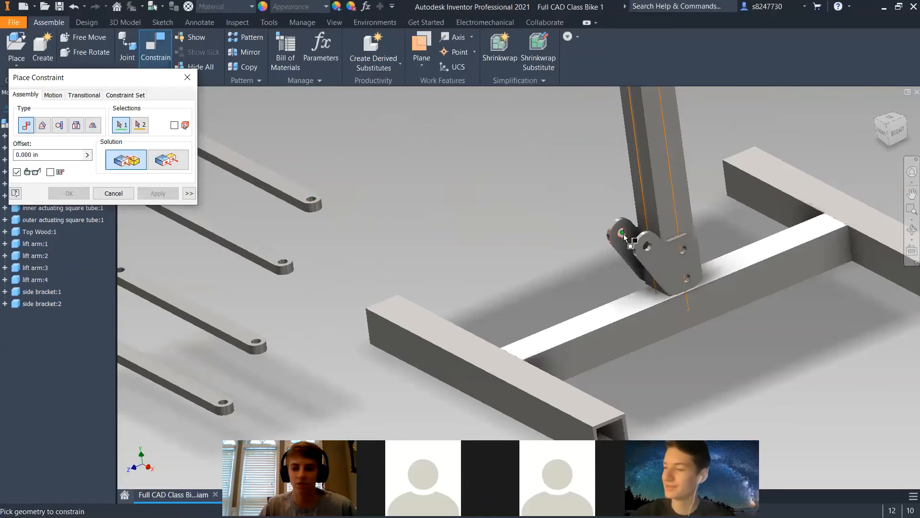
scroll(623, 234, down, 8)
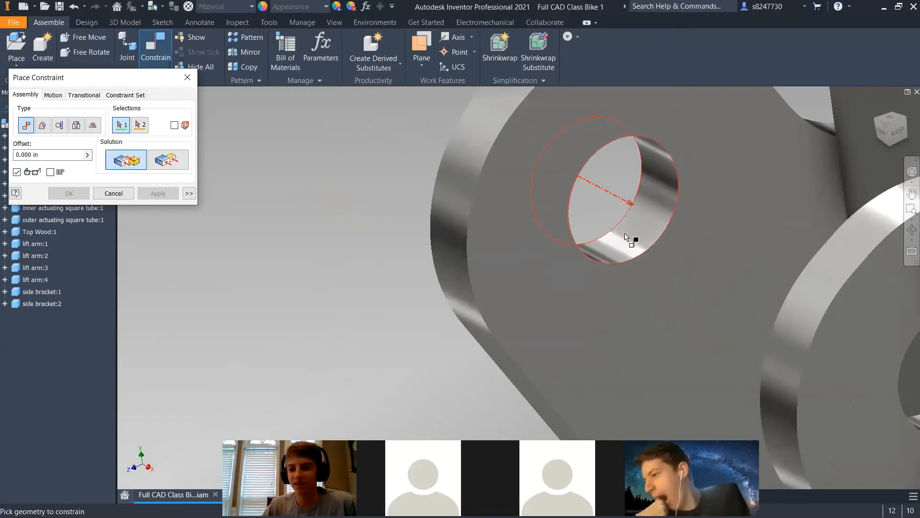
click(631, 244)
scroll(631, 243, up, 8)
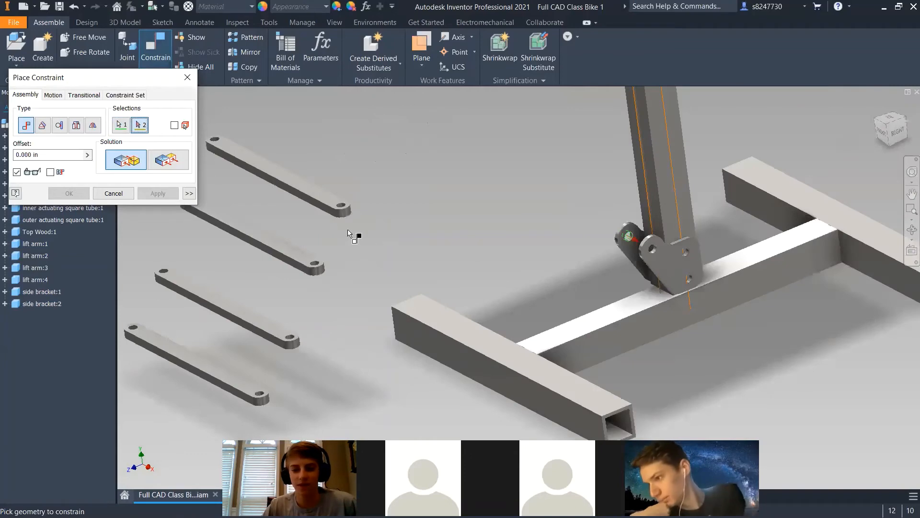
scroll(341, 202, down, 8)
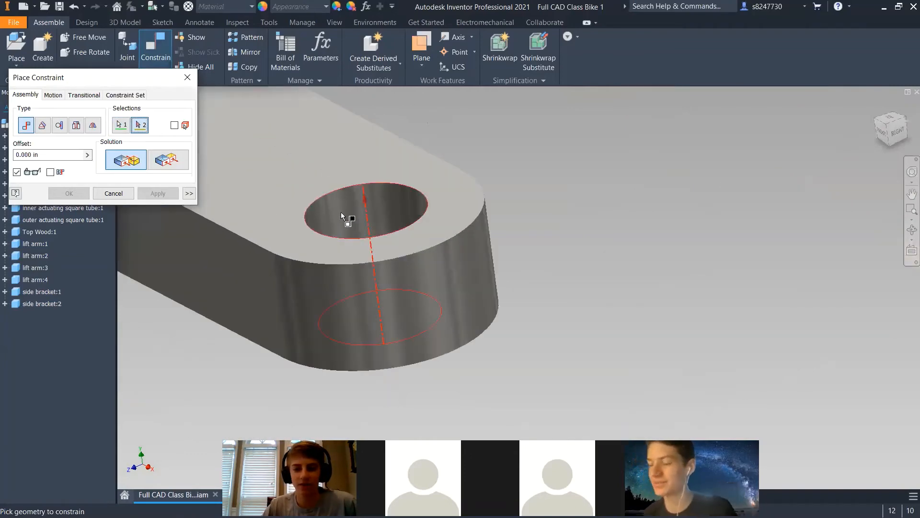
click(341, 212)
scroll(339, 238, up, 10)
scroll(595, 273, down, 5)
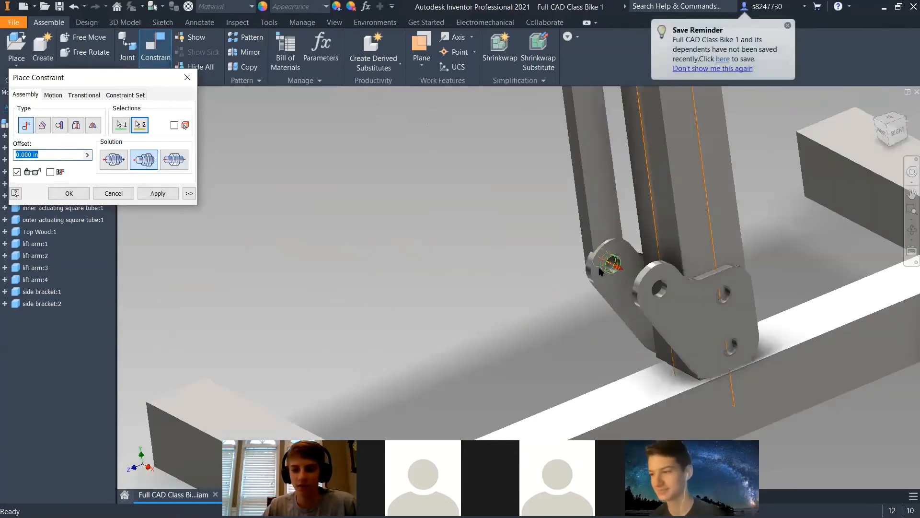
click(158, 193)
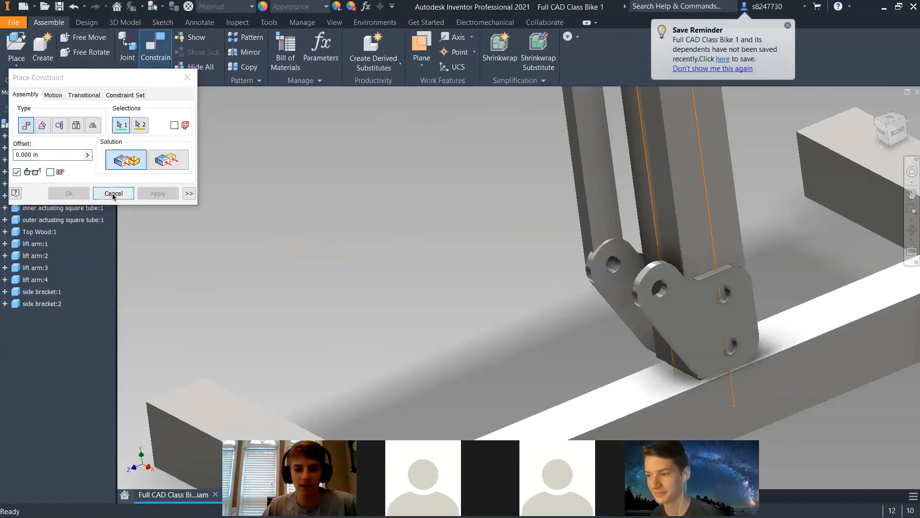
click(113, 194)
Mate the lift arm's outer flat face against the inner face of the second side bracket with 0.000 in offset
drag(591, 231, 618, 247)
drag(614, 145, 606, 115)
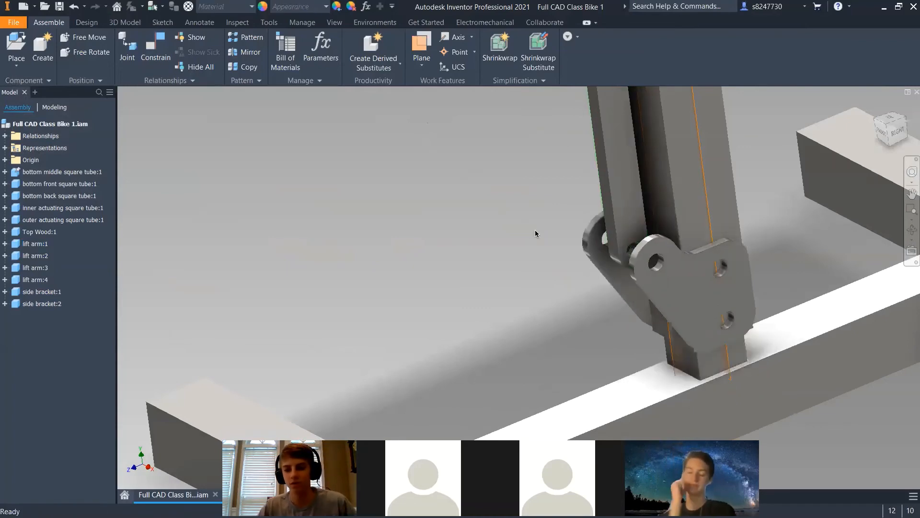
key(c)
scroll(623, 221, up, 4)
click(634, 215)
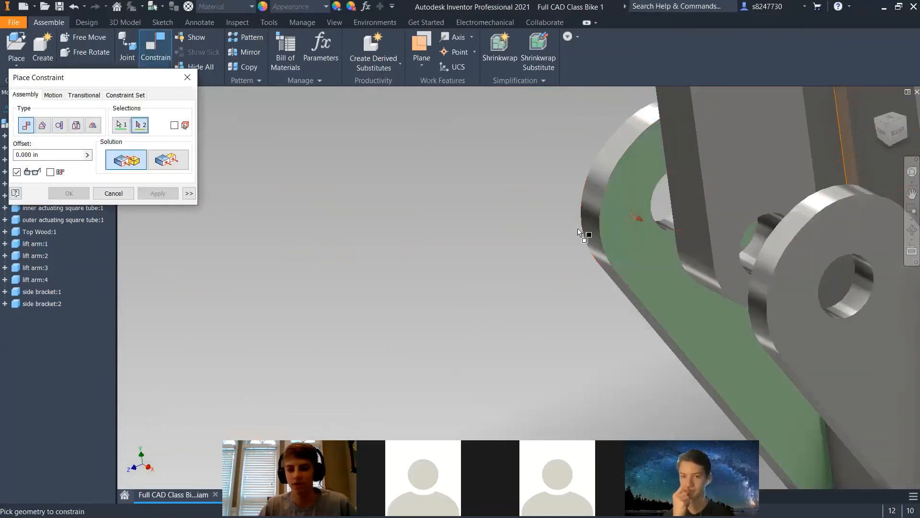
scroll(577, 228, down, 5)
shift+middle_drag(577, 228, 526, 212)
scroll(525, 210, up, 3)
click(521, 170)
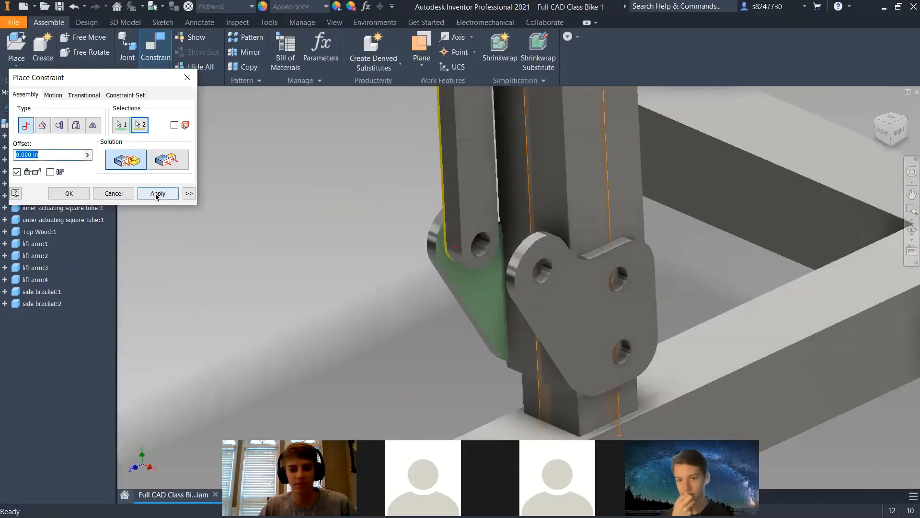
click(156, 194)
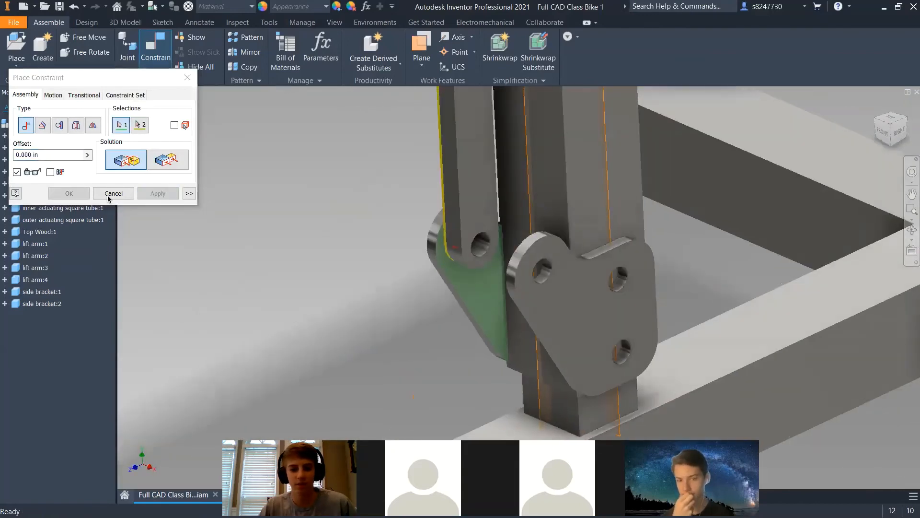
click(109, 195)
Swing the attached lift arm outward from the tube about its bracket hole
scroll(433, 244, down, 6)
scroll(441, 248, up, 3)
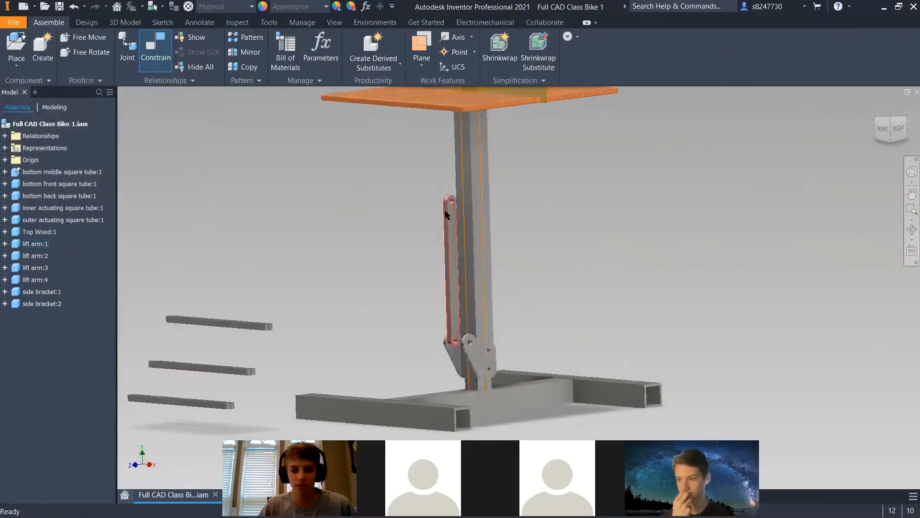
click(442, 246)
drag(442, 246, 376, 182)
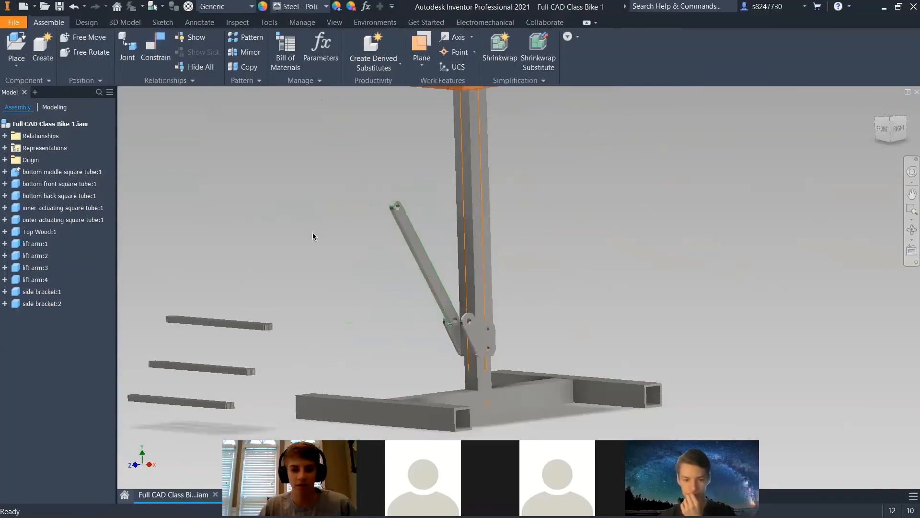
Mate the axis of another loose lift arm's end hole to the first side bracket's protruding upper hole
key(c)
shift+middle_drag(250, 330, 265, 381)
scroll(267, 381, up, 8)
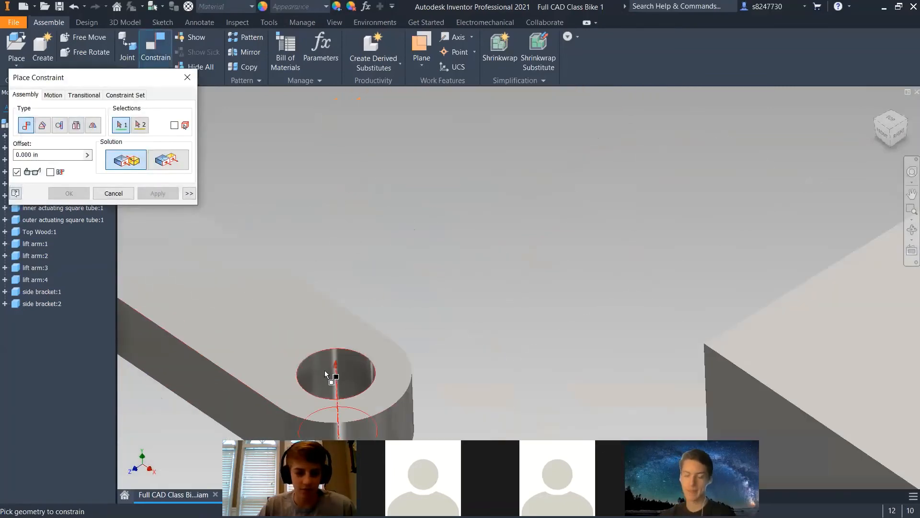
scroll(282, 363, down, 6)
shift+middle_drag(510, 318, 522, 293)
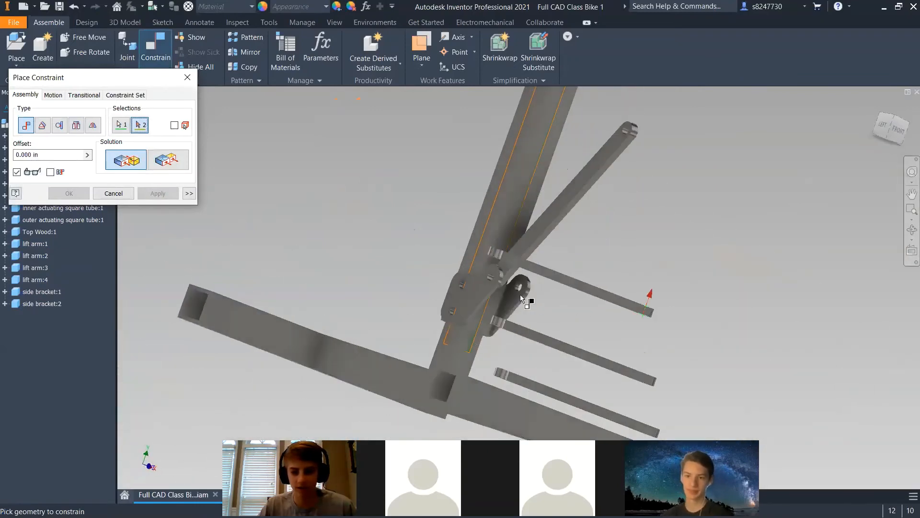
scroll(520, 286, up, 6)
click(506, 283)
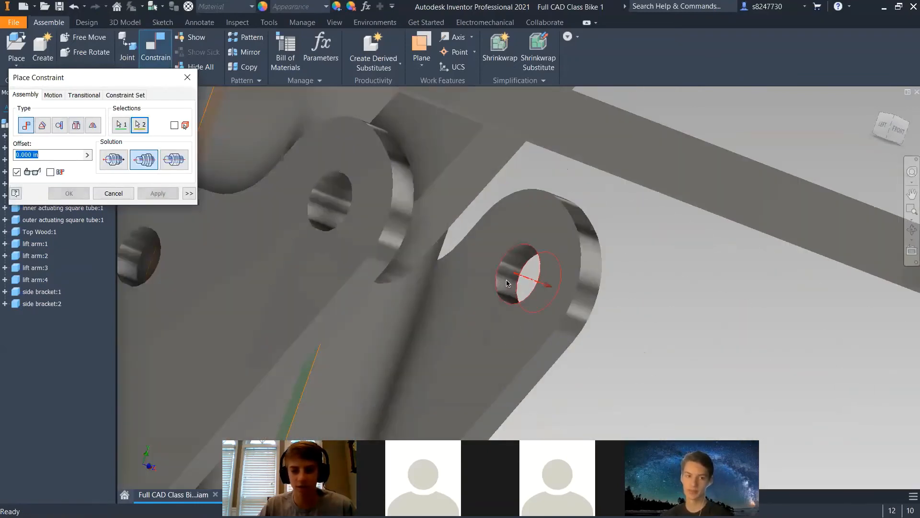
shift+middle_drag(393, 266, 239, 216)
click(149, 193)
Mate this lift arm's outer flat face against the inner face of the first side bracket with 0.000 in offset
shift+middle_drag(303, 187, 503, 185)
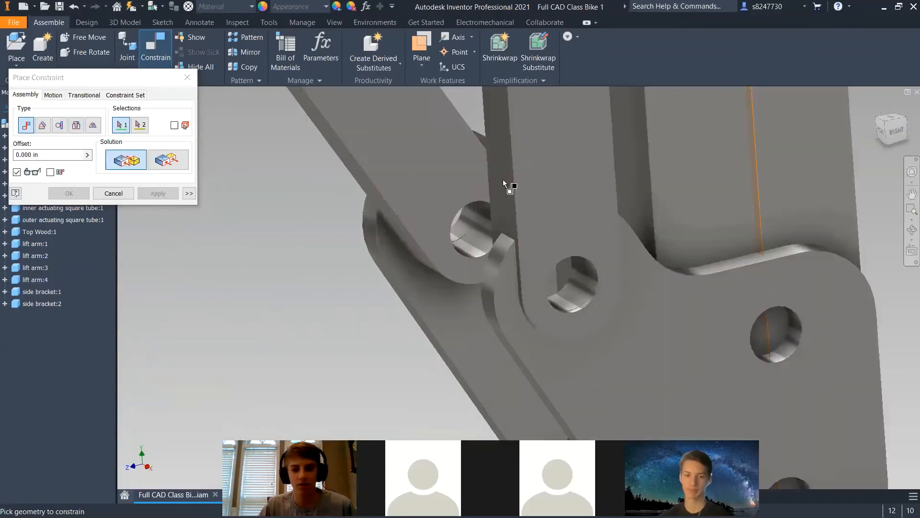
click(579, 169)
shift+middle_drag(579, 169, 426, 354)
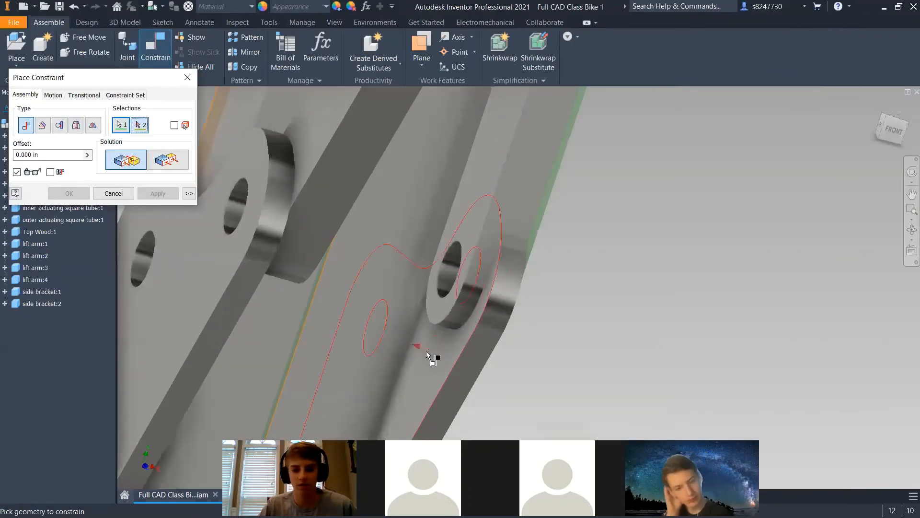
click(438, 349)
shift+middle_drag(403, 324, 288, 258)
click(153, 193)
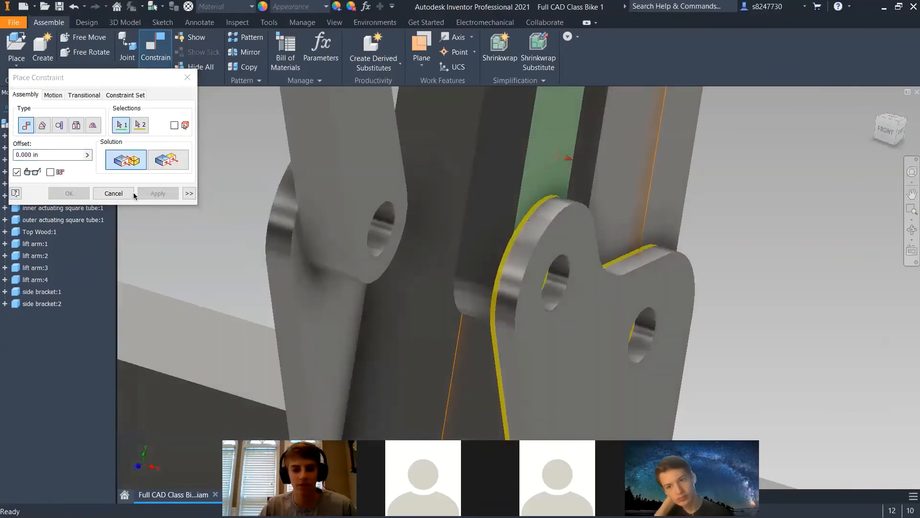
scroll(389, 227, up, 4)
scroll(389, 227, up, 3)
shift+middle_drag(396, 234, 297, 211)
click(123, 193)
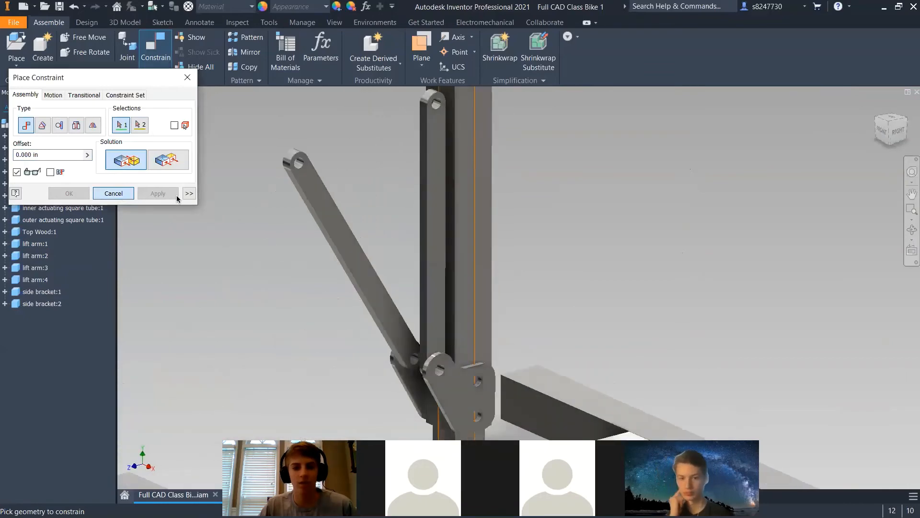
Swing the newly attached lift arm outward from the tube until it roughly lines up with the opposite arm
scroll(425, 175, up, 3)
drag(424, 175, 408, 352)
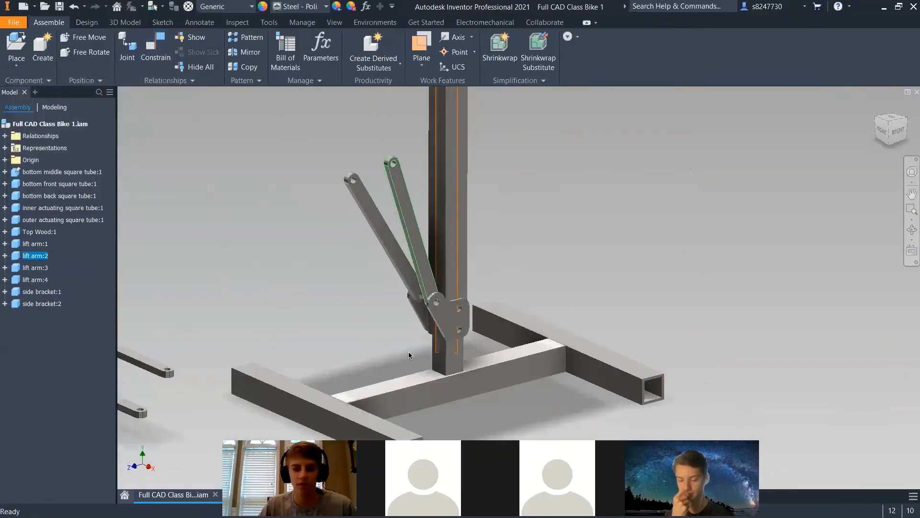
drag(386, 161, 345, 159)
click(271, 175)
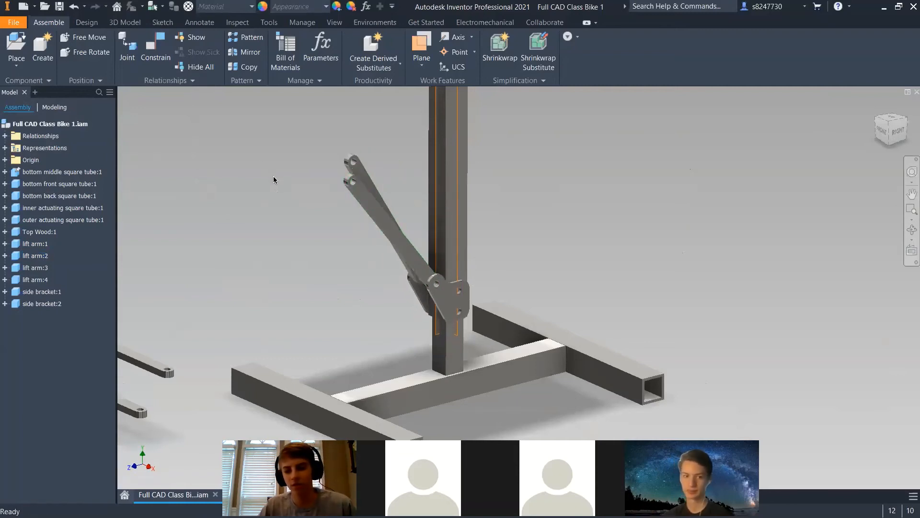
Constrain the narrow edge faces of the two attached lift arms flush with 0.000 in offset
key(c)
click(169, 163)
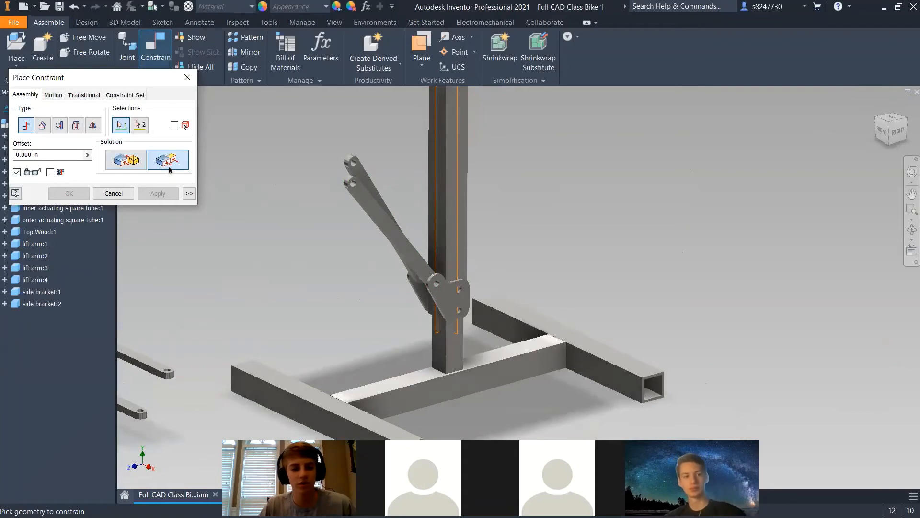
shift+middle_drag(287, 230, 434, 217)
scroll(434, 217, down, 3)
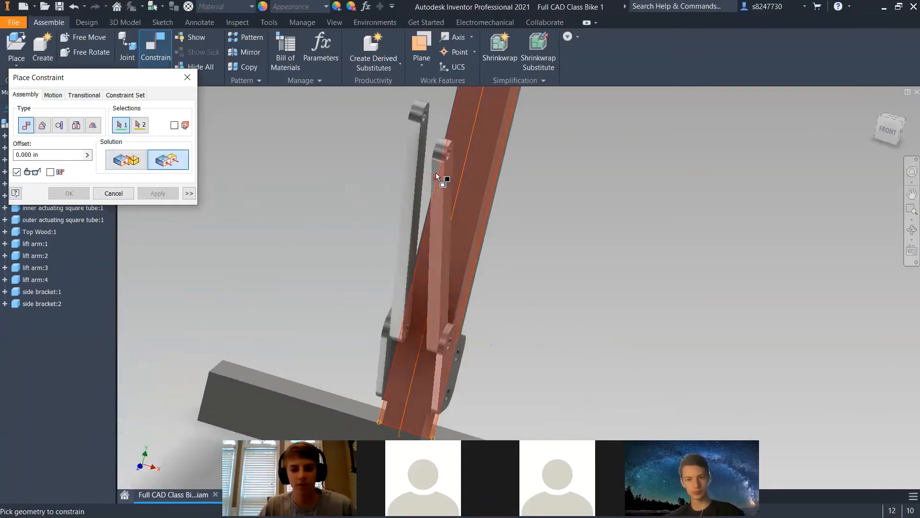
click(436, 167)
click(409, 137)
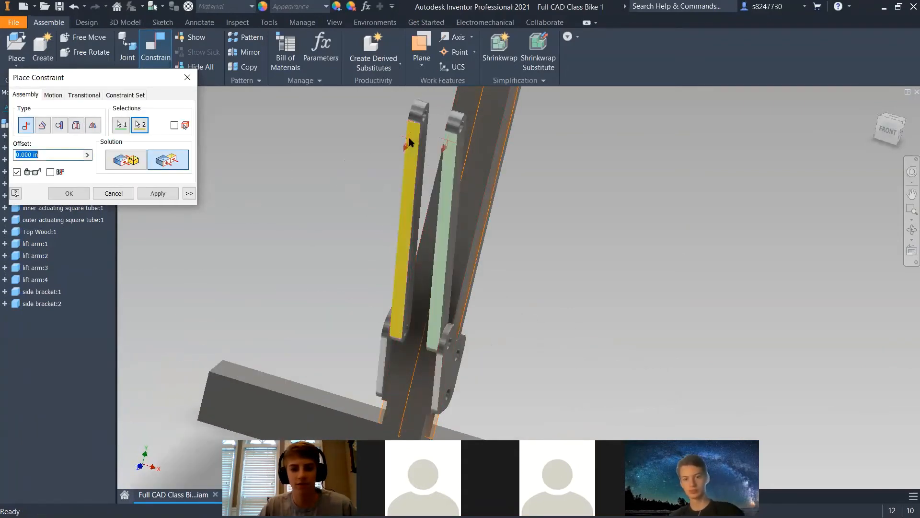
click(166, 196)
key(F6)
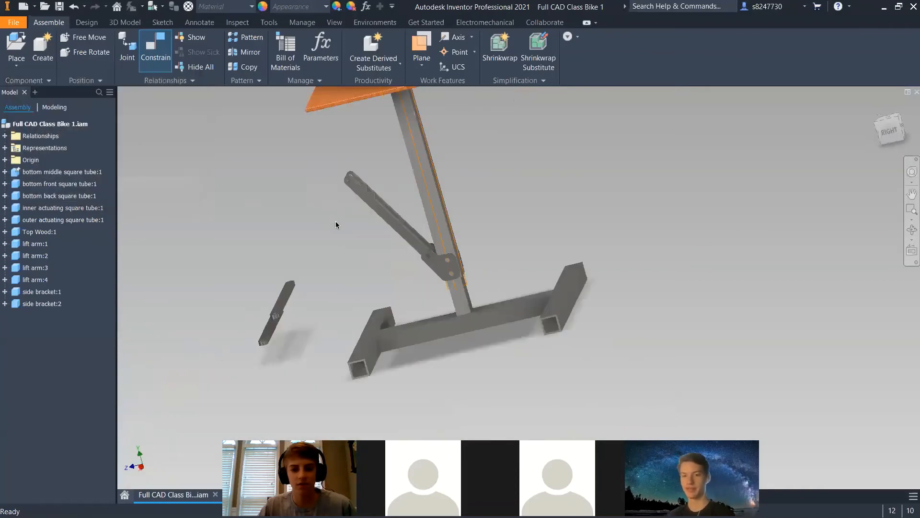
scroll(360, 225, down, 4)
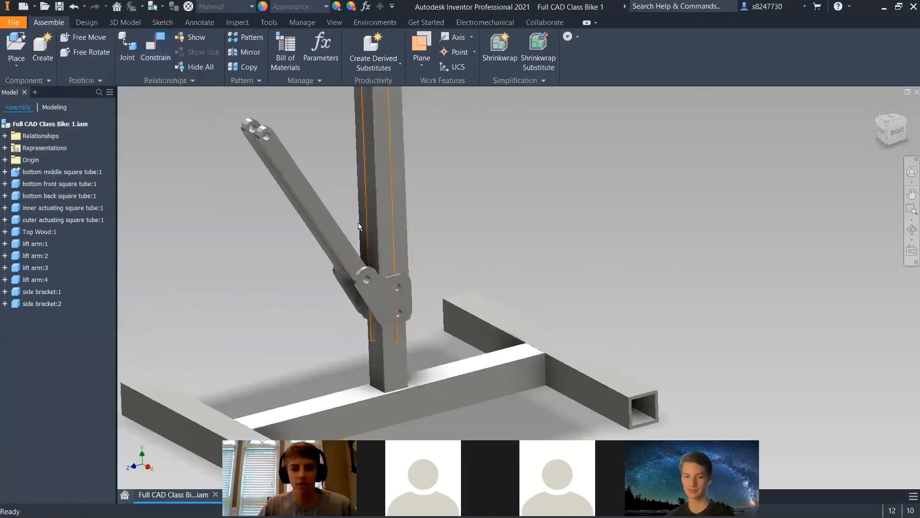
Try grounding the outer actuating square tube and dragging the paired lift arms
right_click(382, 207)
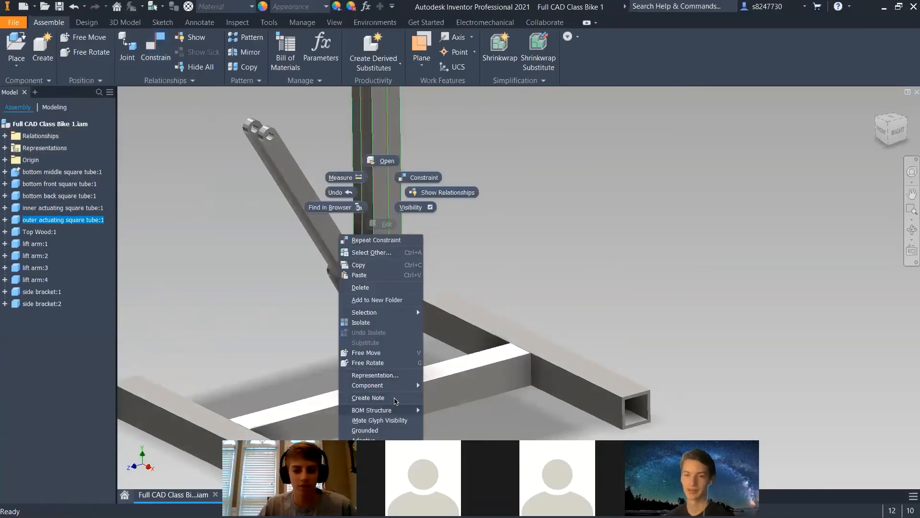
click(378, 430)
scroll(499, 275, up, 4)
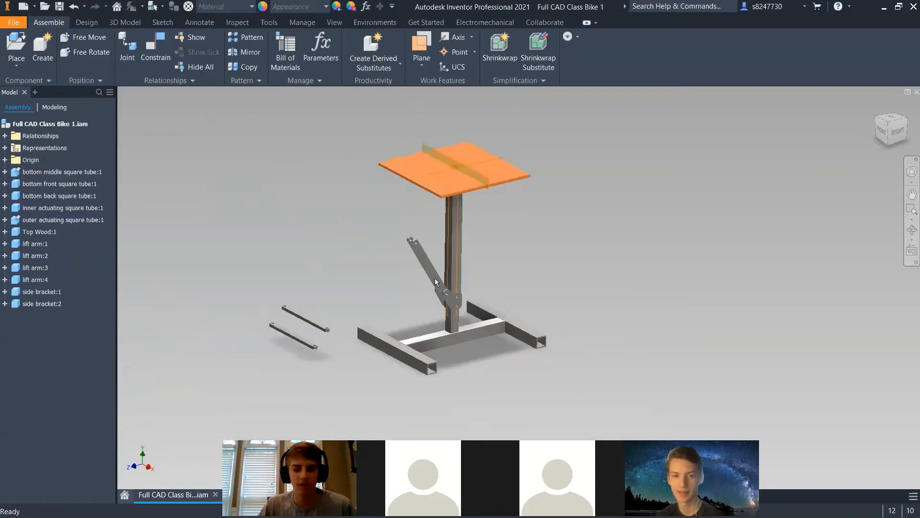
scroll(436, 278, down, 3)
drag(400, 218, 252, 212)
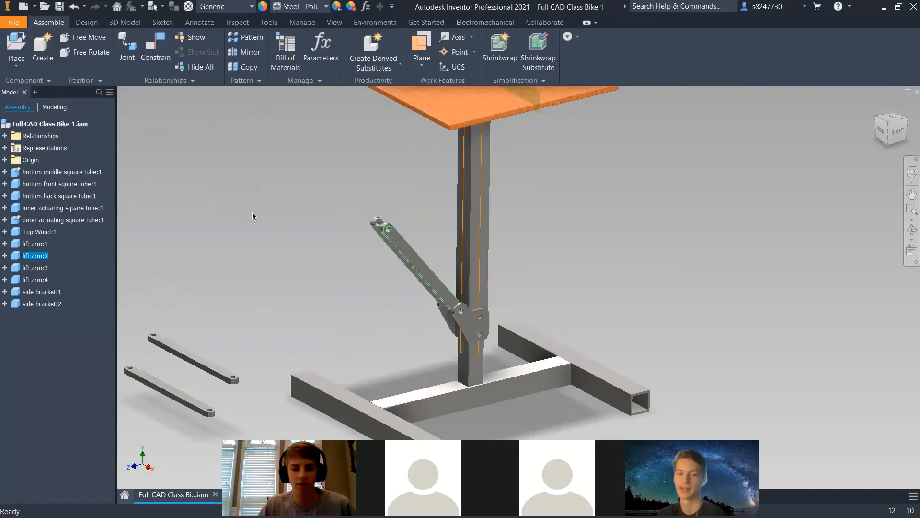
click(252, 214)
key(ctrl+z)
Drag the paired lift arms and slide the outer actuating tube along the inner tube to check their movement
drag(481, 246, 325, 251)
shift+middle_drag(418, 275, 553, 264)
scroll(552, 267, up, 2)
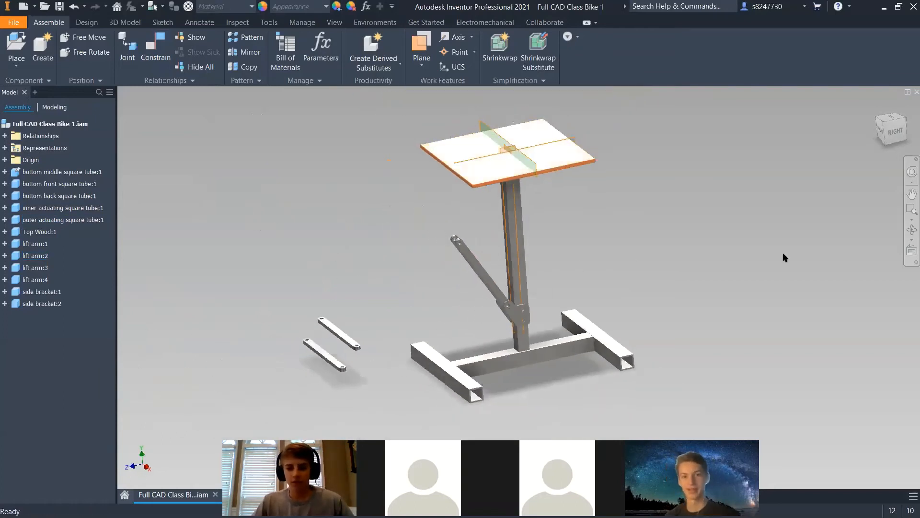
drag(907, 138, 902, 143)
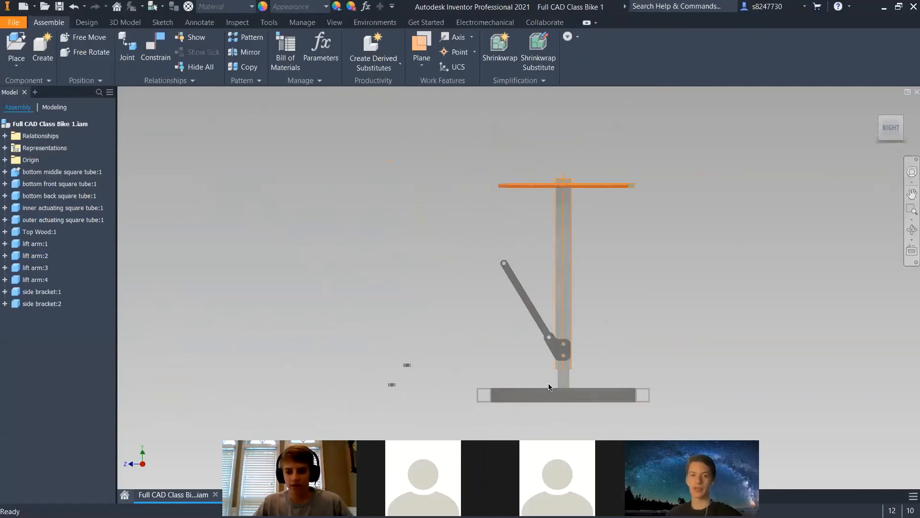
scroll(569, 378, down, 5)
scroll(570, 310, up, 6)
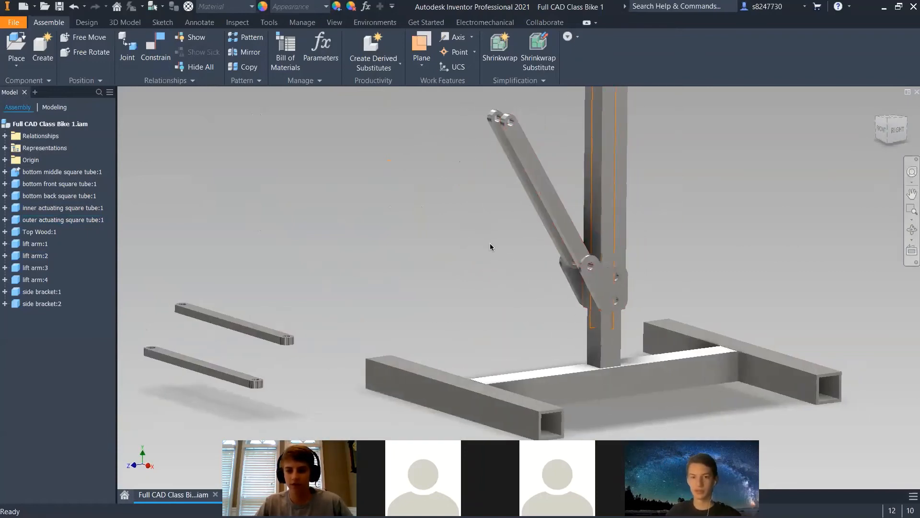
scroll(472, 285, down, 4)
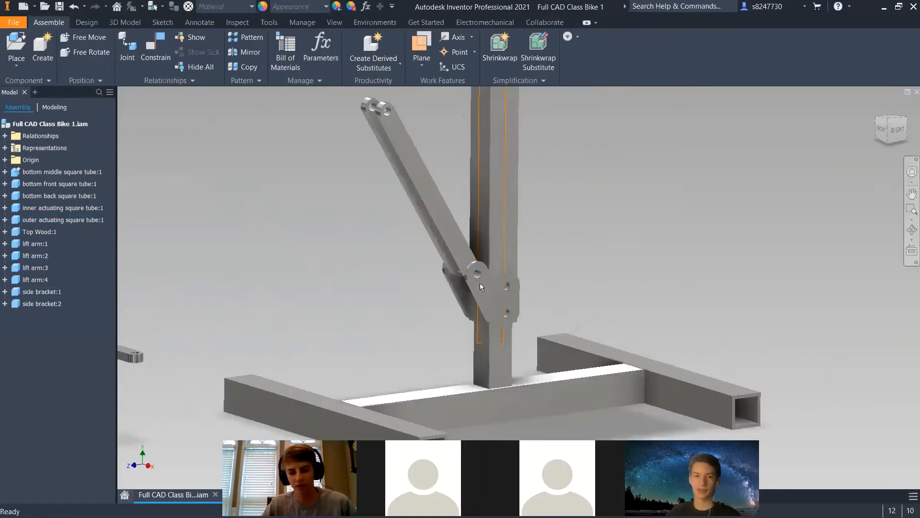
drag(499, 166, 504, 313)
drag(510, 301, 550, 194)
shift+middle_drag(550, 194, 482, 219)
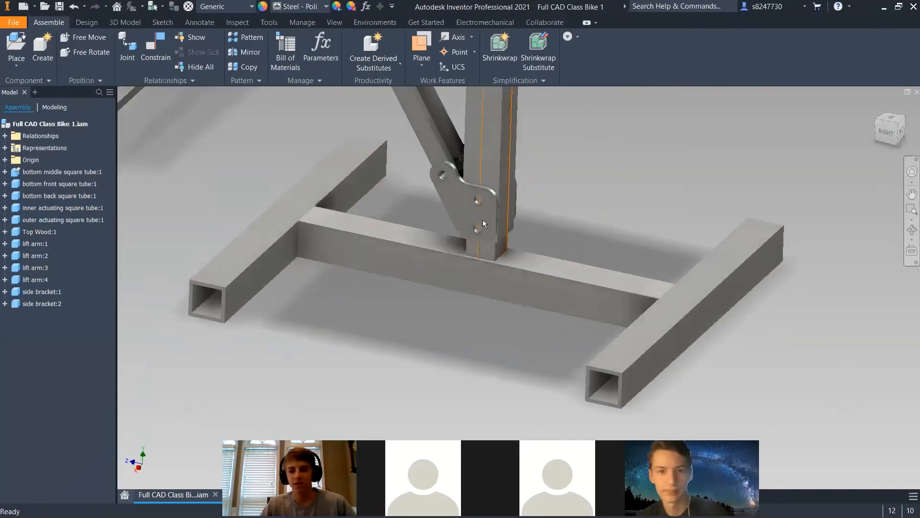
drag(482, 219, 485, 154)
click(624, 152)
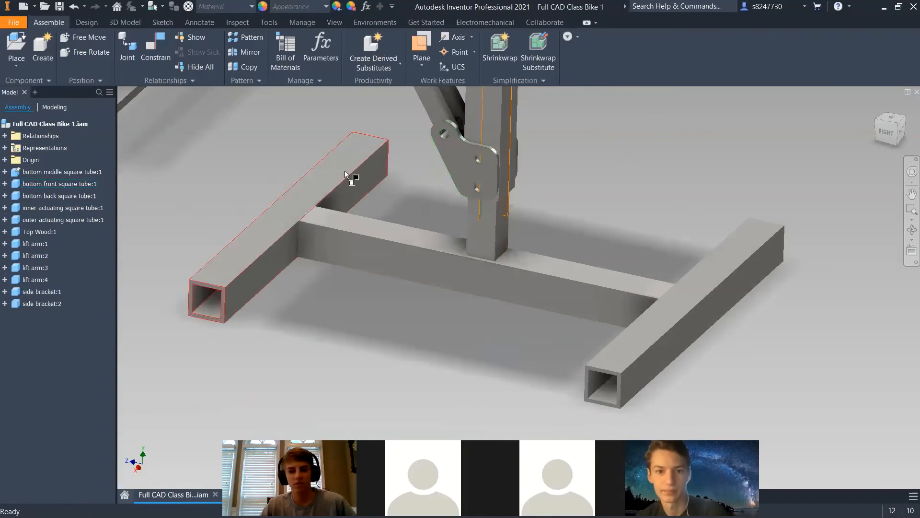
Set up a mate between the bottom middle tube's upper face and the outer actuating tube's lower end face
key(c)
key(Escape)
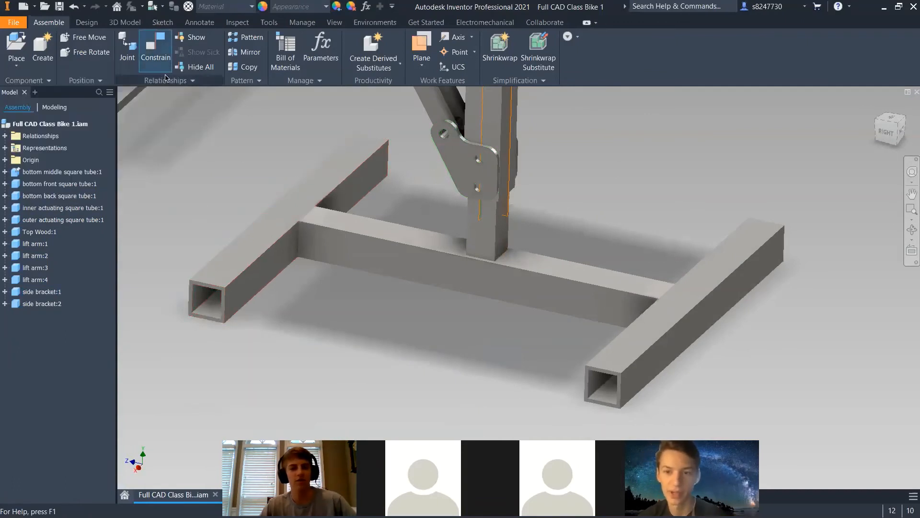
click(155, 48)
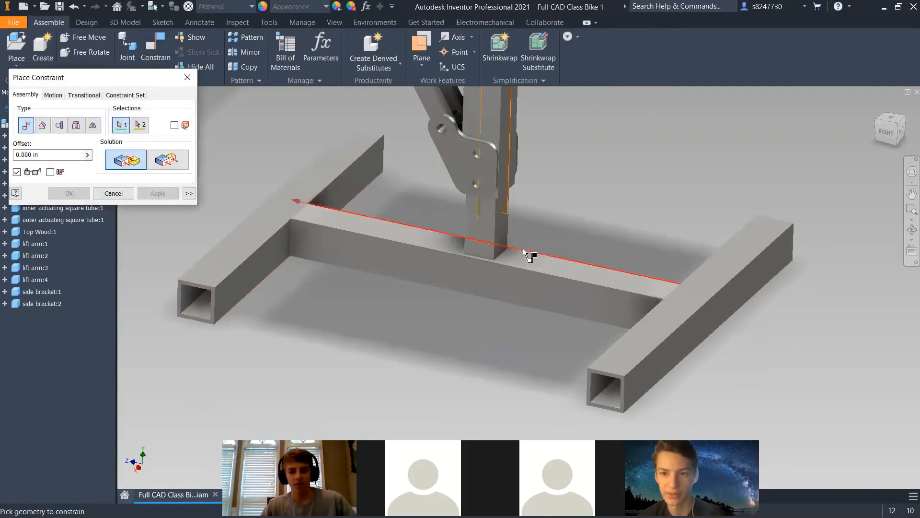
scroll(508, 312, up, 5)
click(508, 312)
scroll(507, 312, down, 3)
scroll(660, 320, down, 2)
shift+middle_drag(660, 320, 634, 286)
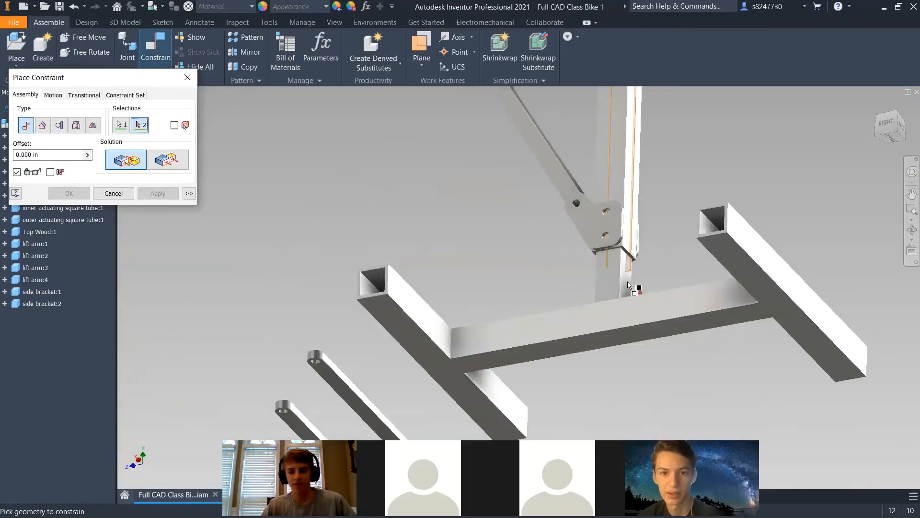
scroll(628, 280, up, 6)
click(645, 288)
scroll(633, 294, down, 6)
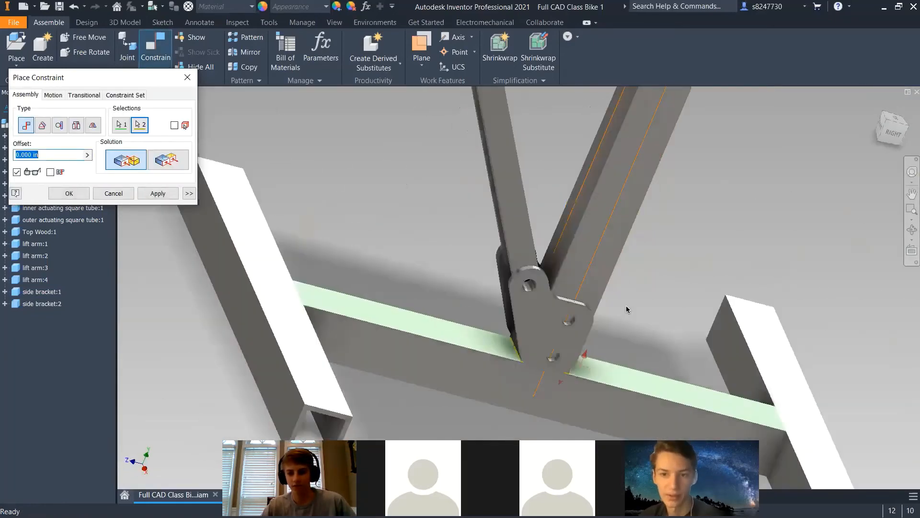
shift+middle_drag(626, 307, 498, 324)
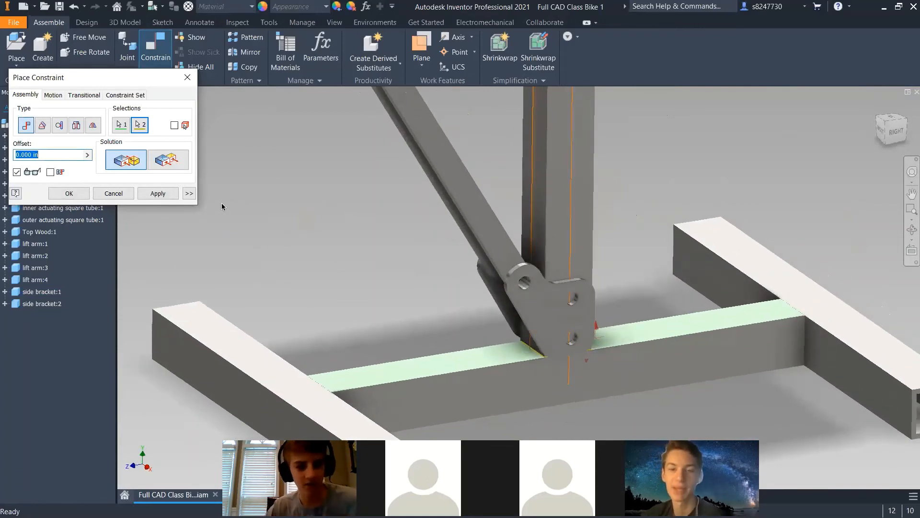
Apply the mate with limits of 4 in maximum and 0.000 in minimum, and slide the side bracket upward to test the travel
click(190, 194)
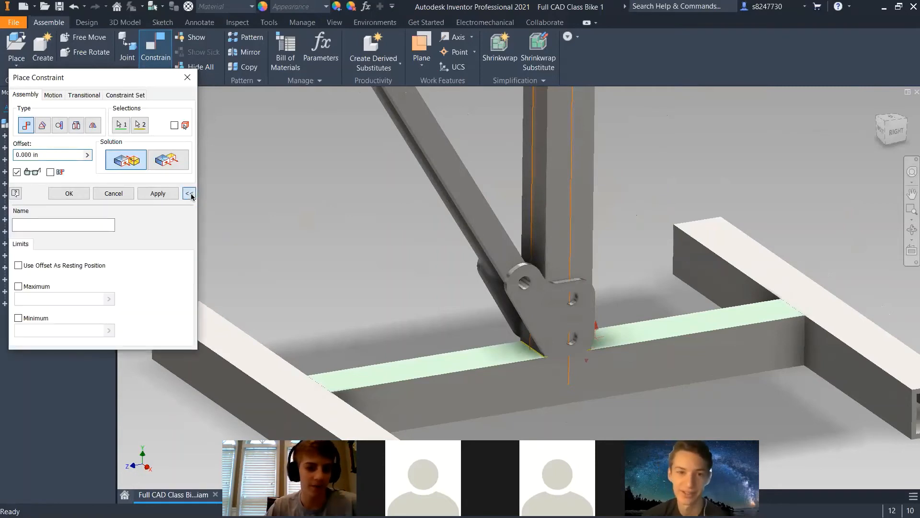
click(20, 286)
click(20, 320)
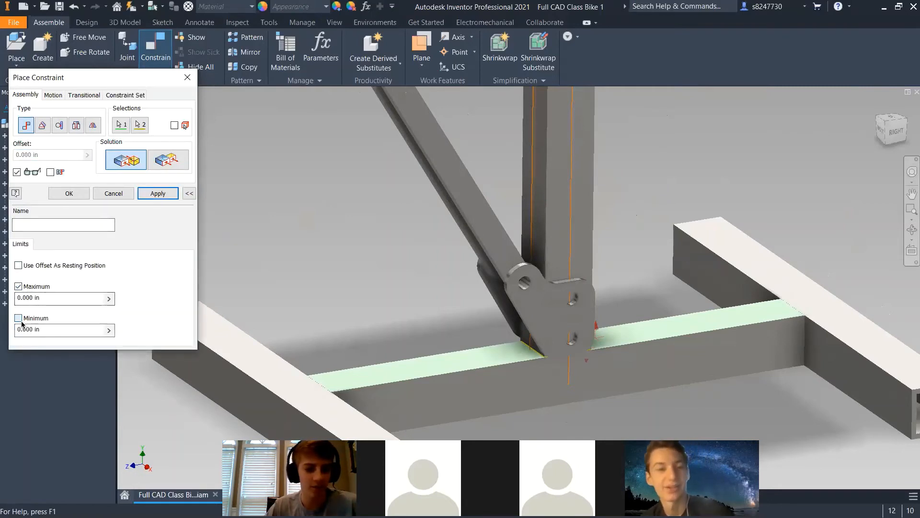
shift+middle_drag(642, 318, 612, 352)
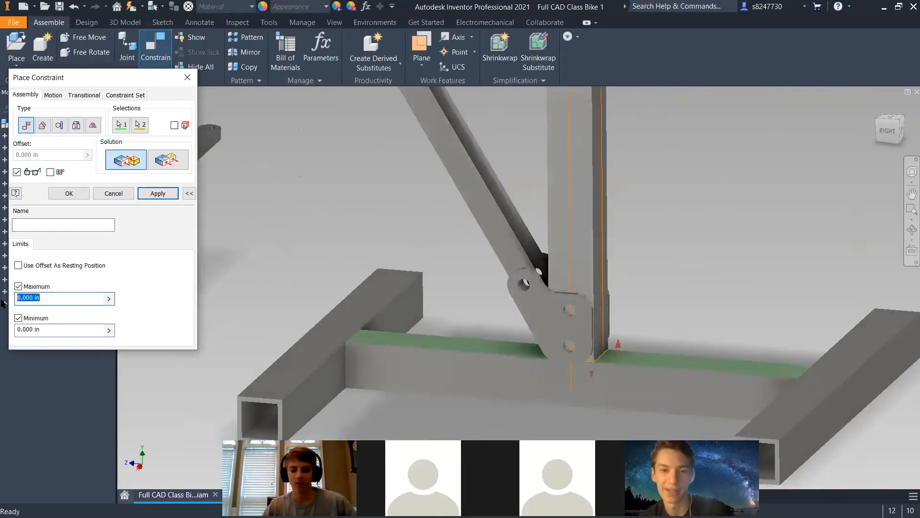
click(159, 193)
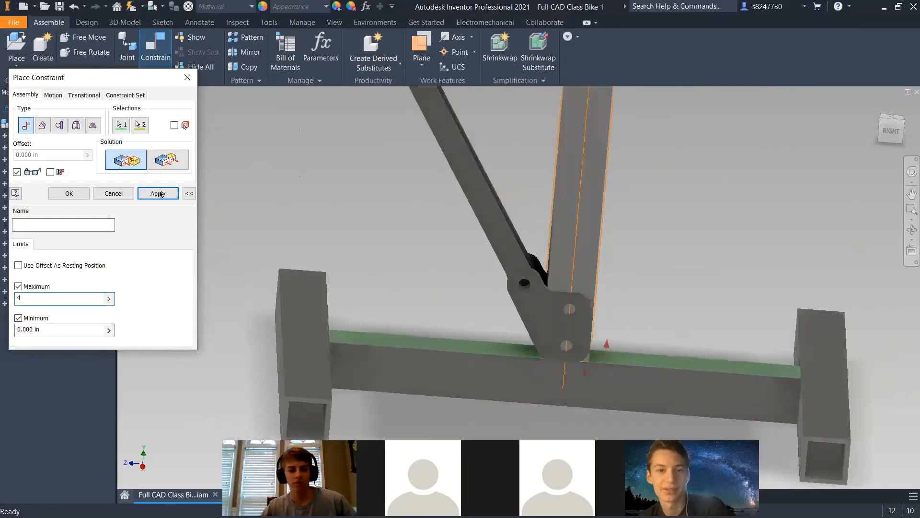
click(113, 193)
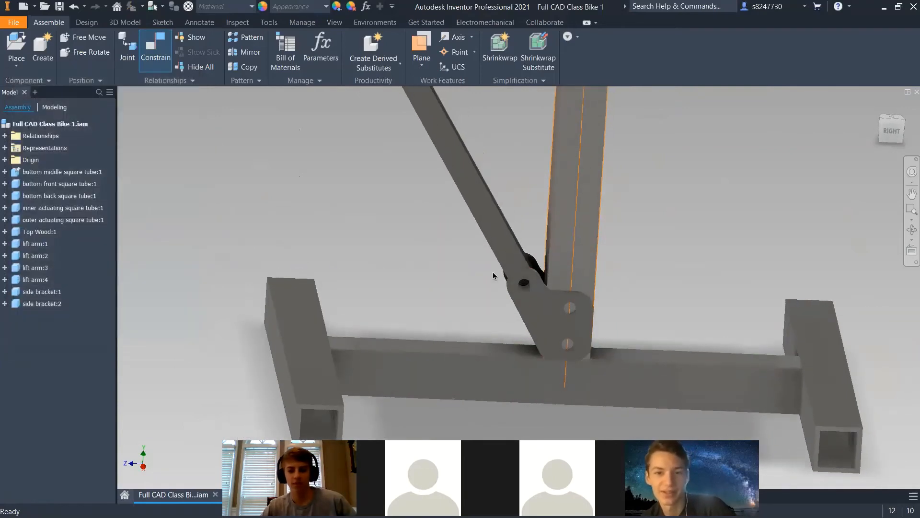
drag(545, 287, 599, 90)
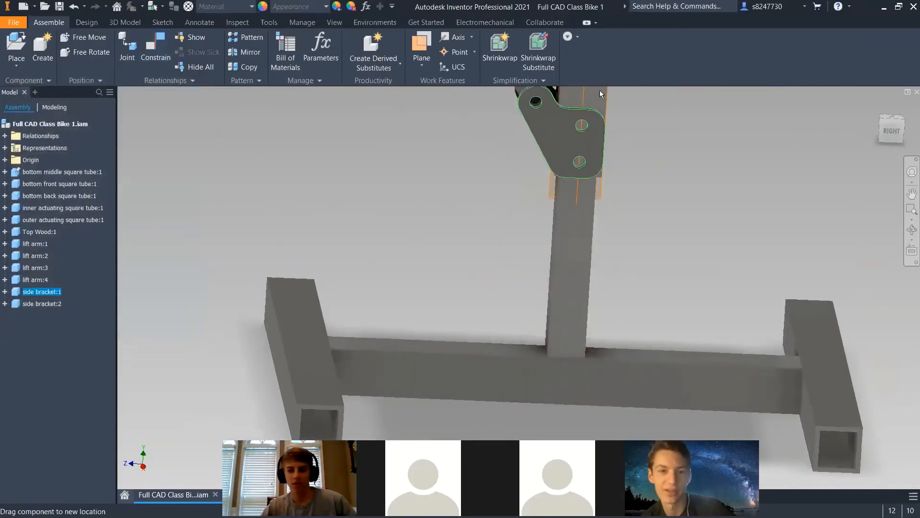
scroll(496, 192, down, 5)
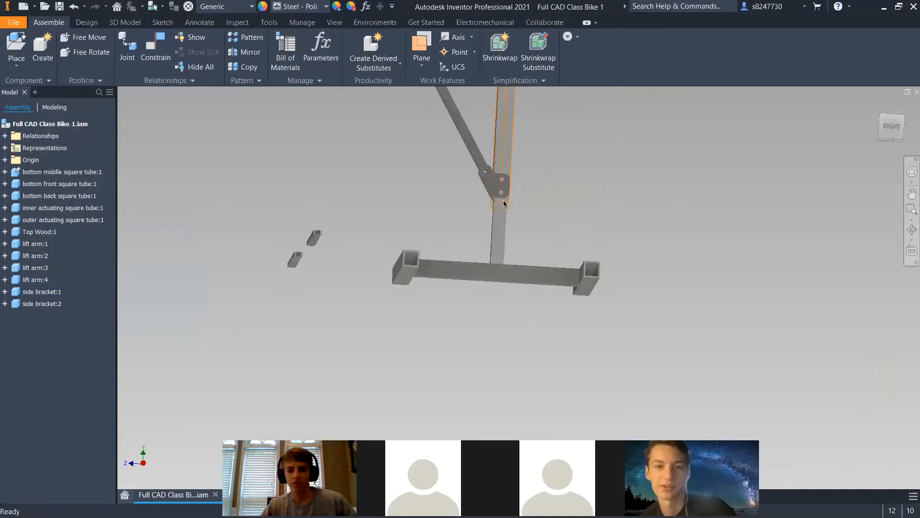
Measure the distance between the outer actuating tube's lower end face and the bottom middle tube's upper face
key(m)
scroll(505, 201, up, 8)
scroll(502, 275, up, 3)
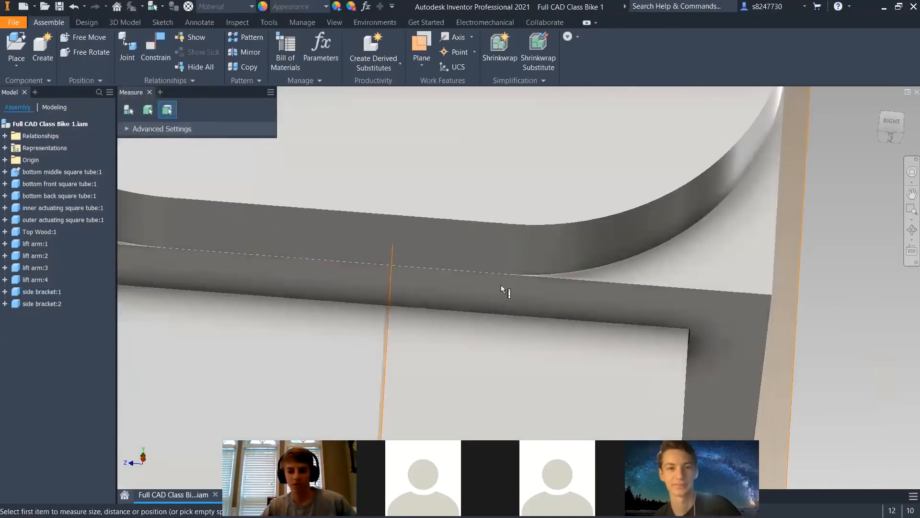
click(508, 254)
scroll(505, 288, down, 8)
click(437, 363)
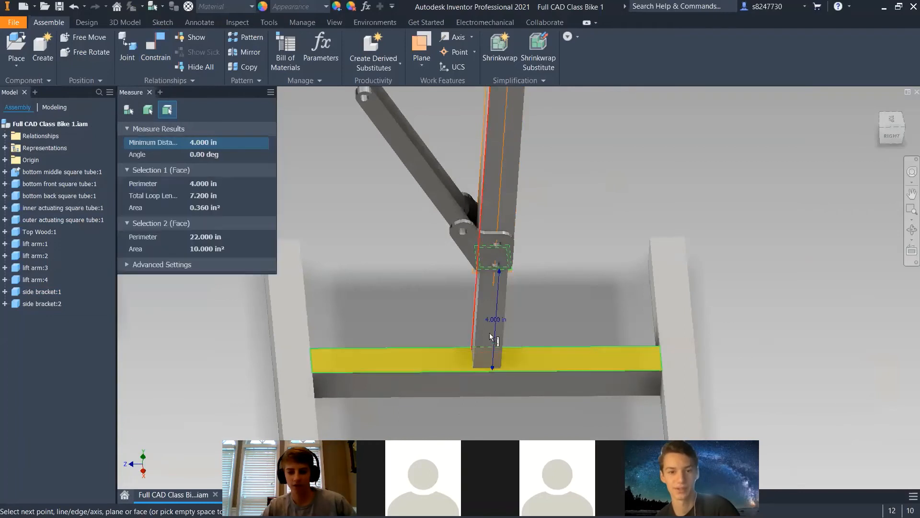
scroll(492, 312, down, 5)
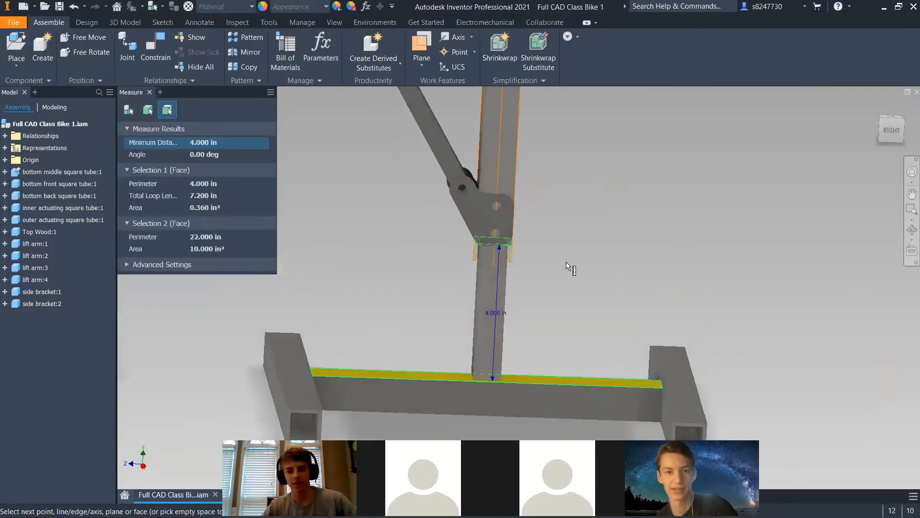
key(Escape)
Slide the outer actuating tube with its side brackets down to the base and view the stand from the right
drag(493, 237, 588, 267)
scroll(591, 240, down, 5)
click(895, 135)
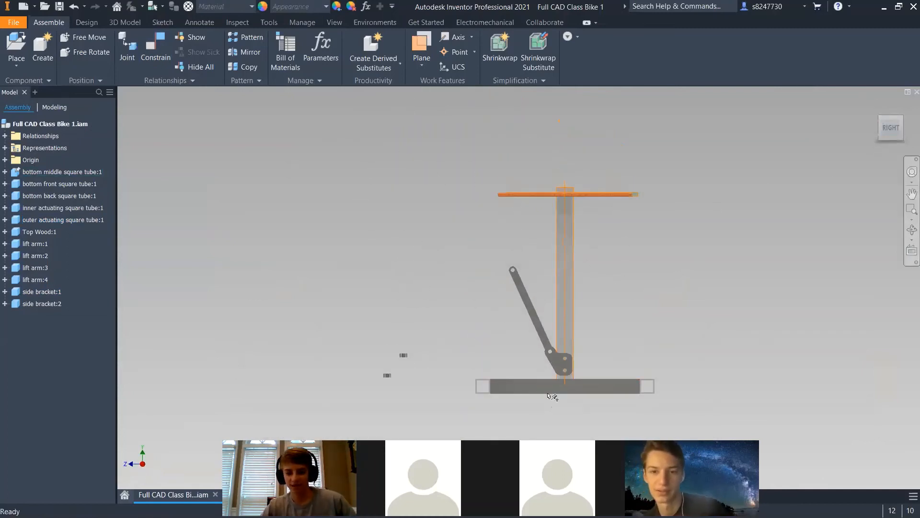
Open the lift arm part and set the length dimension in its base extrusion's sketch to 4.5 in
scroll(549, 398, up, 3)
right_click(508, 194)
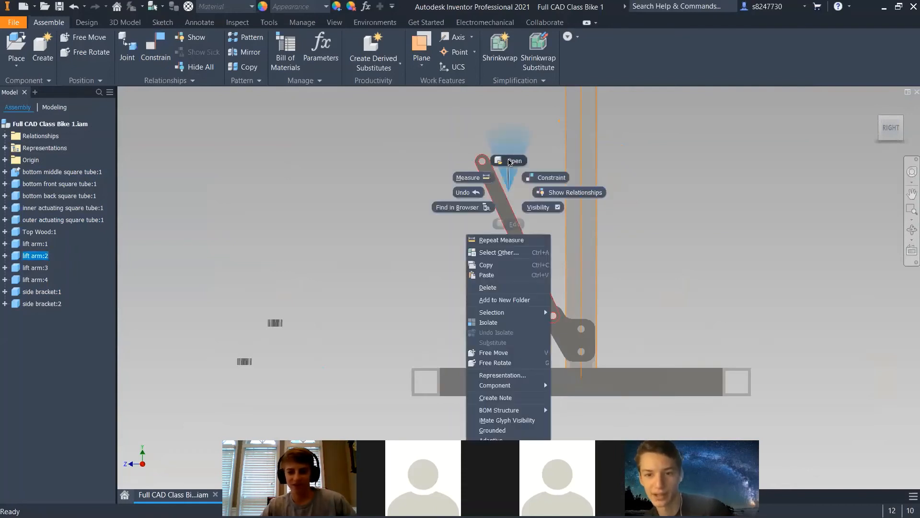
click(510, 160)
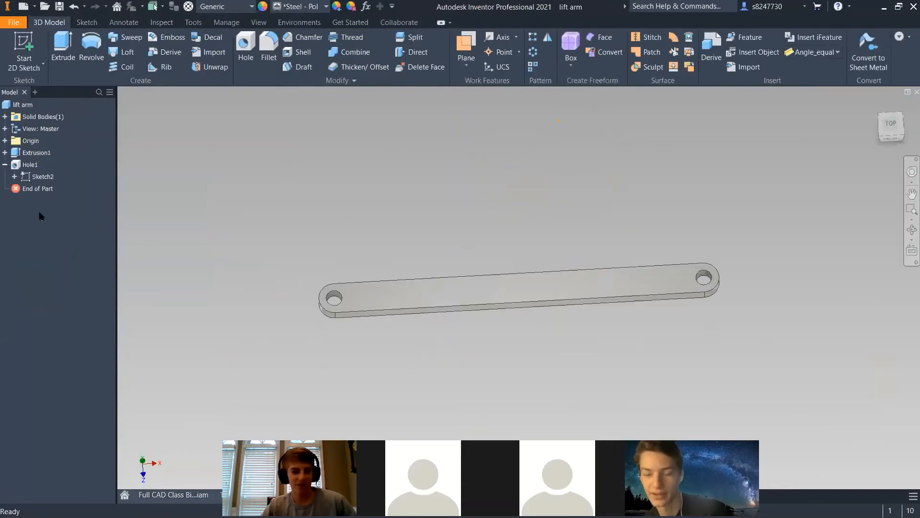
click(4, 152)
double_click(29, 165)
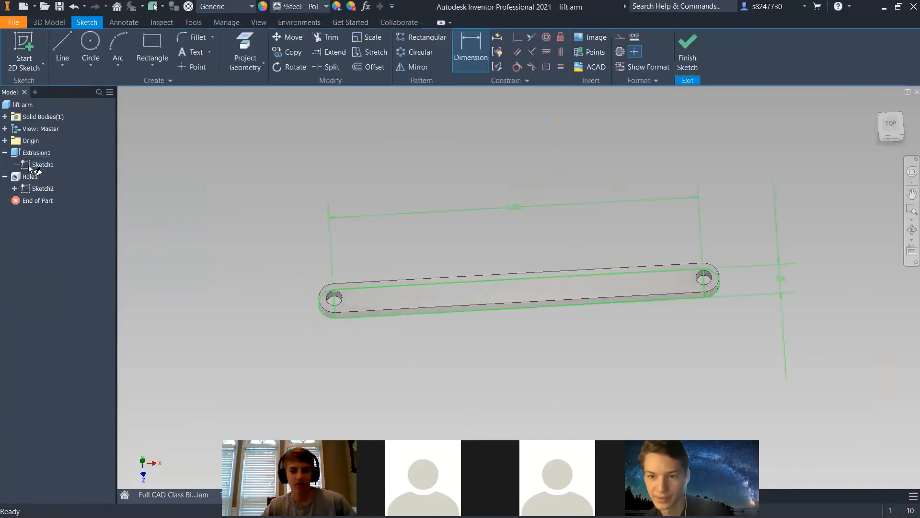
double_click(485, 198)
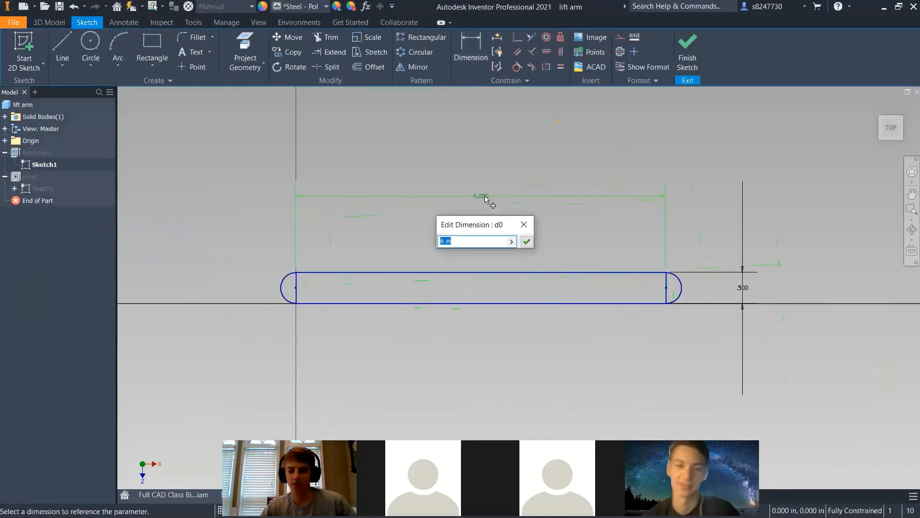
text(4.5)
key(Return)
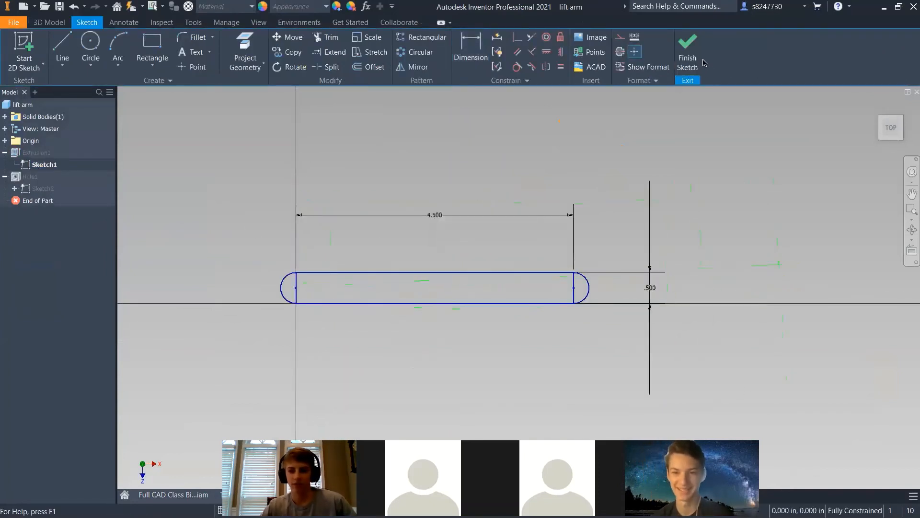
click(694, 59)
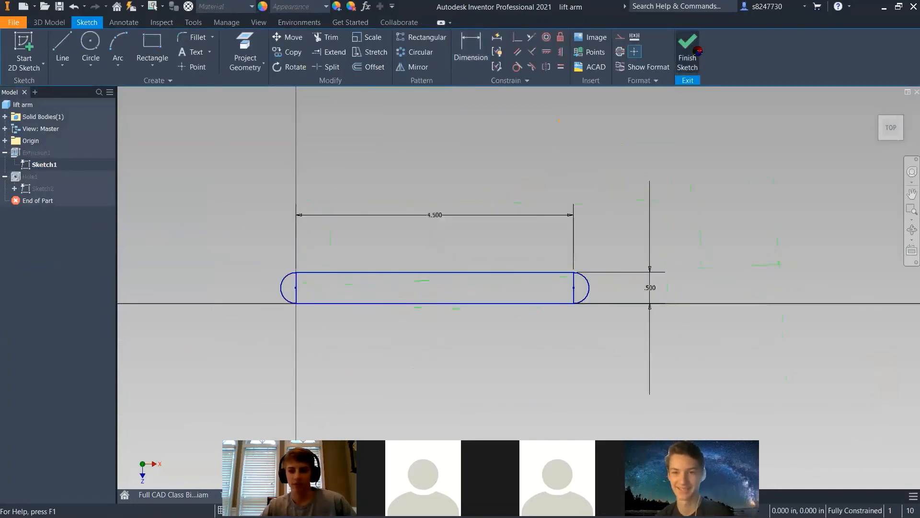
Return to the Full CAD Class Bike 1 assembly and update it to rebuild the constraints with the changed lift arms
click(165, 494)
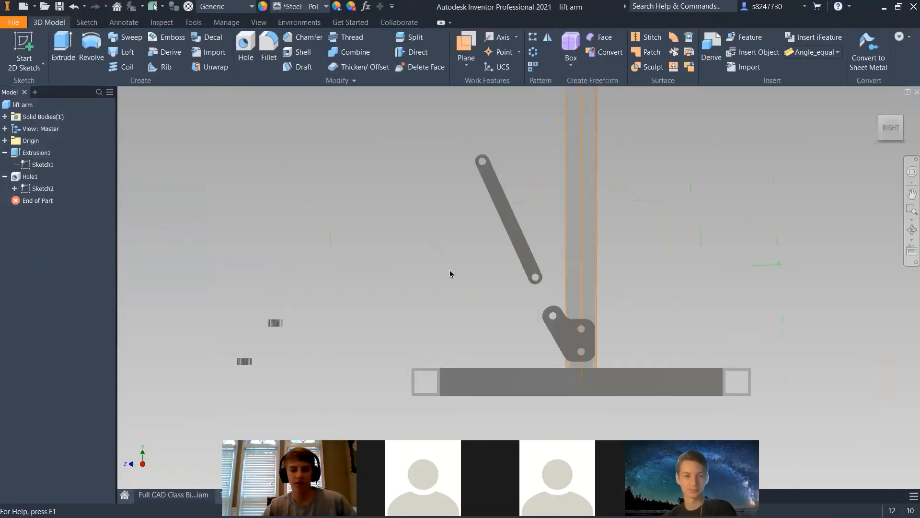
shift+middle_drag(390, 220, 592, 325)
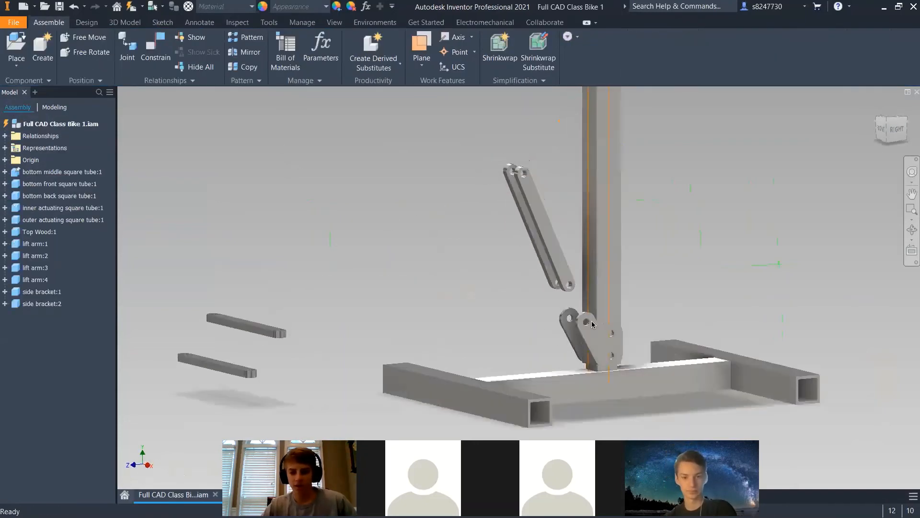
scroll(592, 324, down, 5)
scroll(551, 241, down, 3)
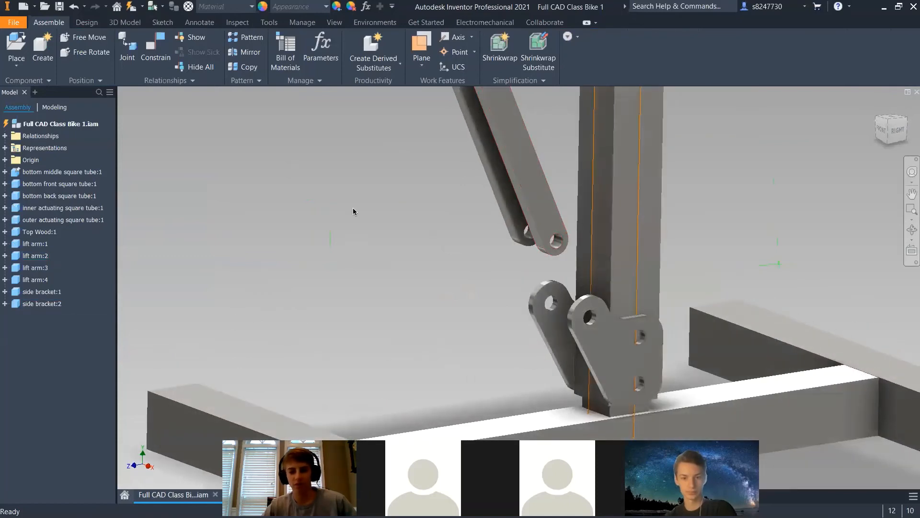
scroll(326, 215, up, 5)
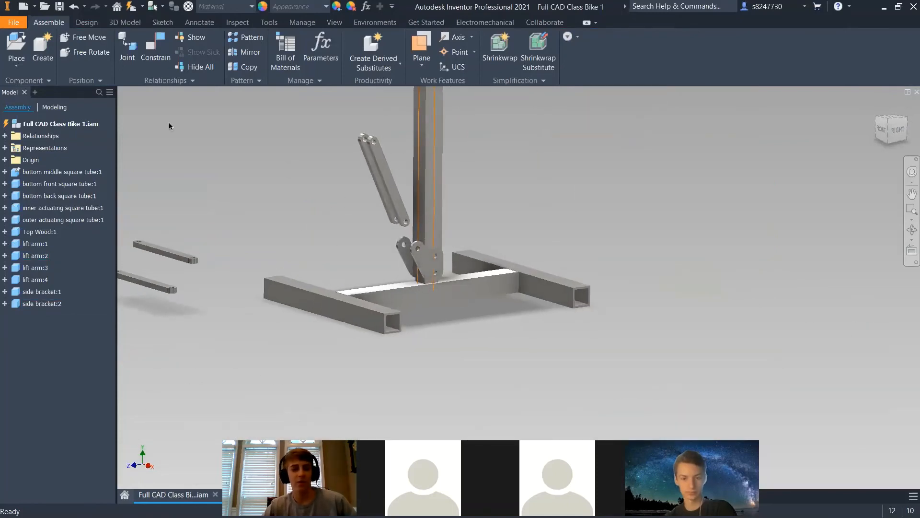
click(131, 5)
scroll(436, 197, down, 3)
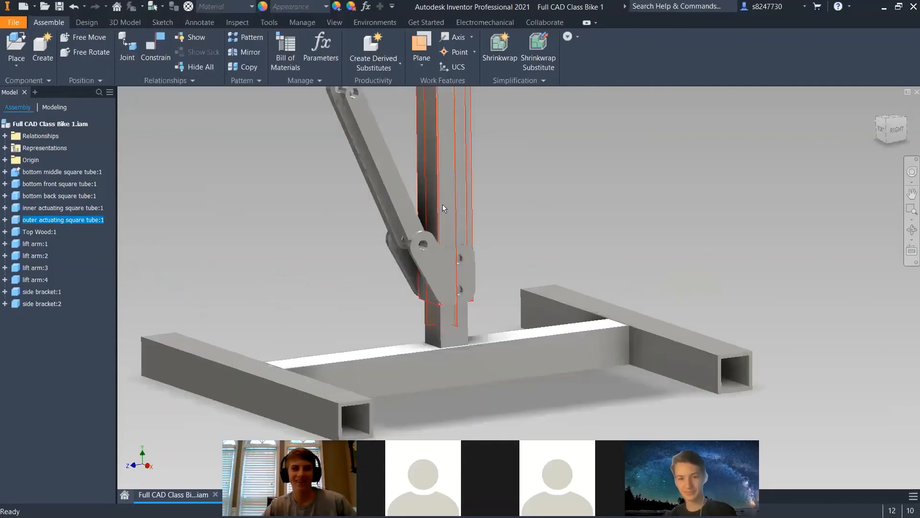
Slide the outer actuating tube down and drag the paired lift arms to test how they move
drag(443, 205, 463, 269)
mouse_move(347, 155)
mouse_down()
mouse_move(279, 200)
mouse_move(332, 121)
mouse_move(309, 138)
mouse_move(345, 153)
mouse_move(328, 140)
mouse_move(289, 151)
mouse_move(352, 149)
mouse_up()
click(352, 150)
right_click(352, 150)
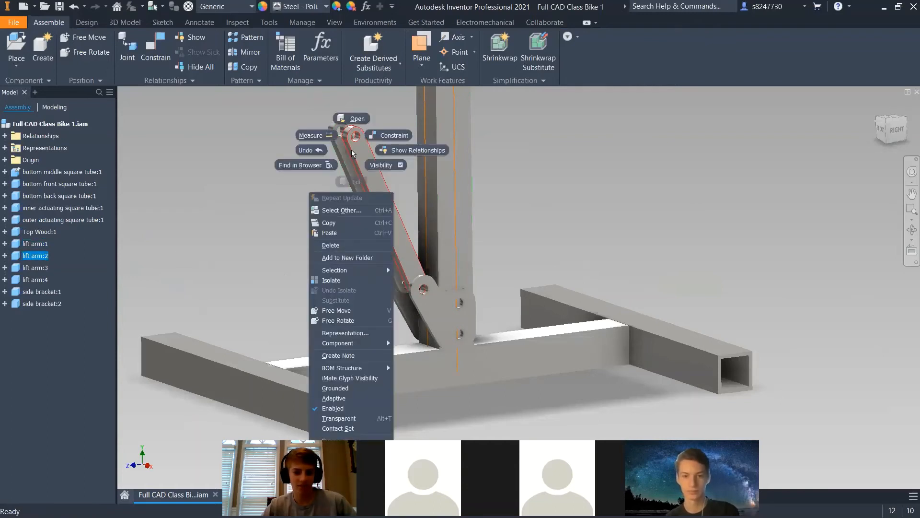
click(291, 170)
drag(362, 147, 289, 167)
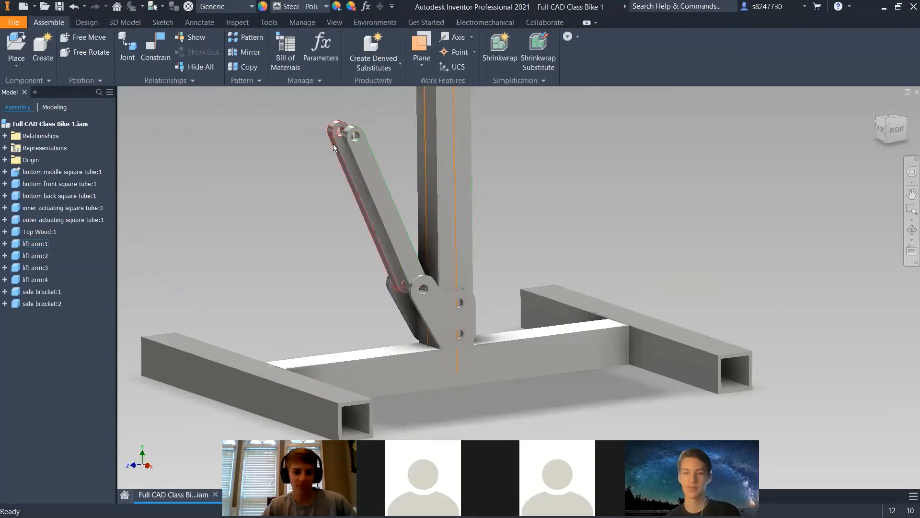
mouse_move(333, 143)
mouse_down()
mouse_move(351, 133)
mouse_move(291, 197)
mouse_move(341, 151)
mouse_up()
click(353, 151)
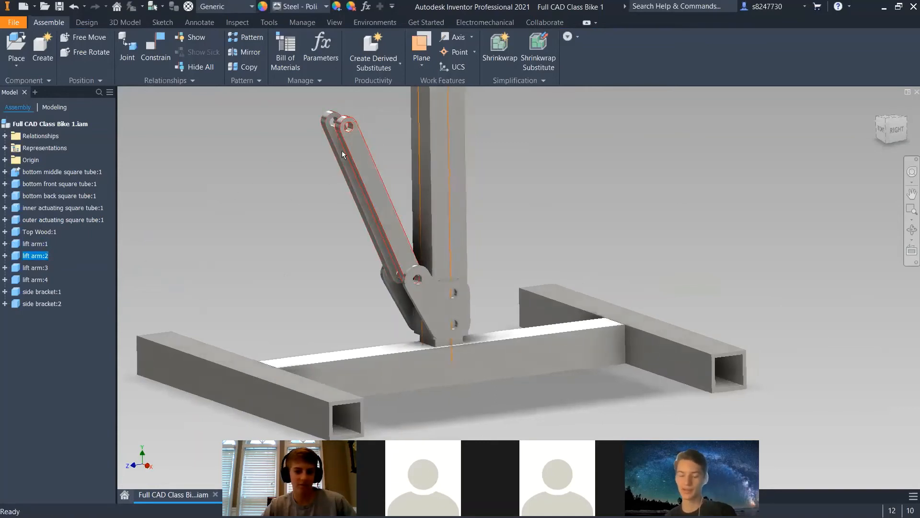
Delete the flush constraint between lift arm 1 and lift arm 2, and drag each arm to test it separately
click(4, 255)
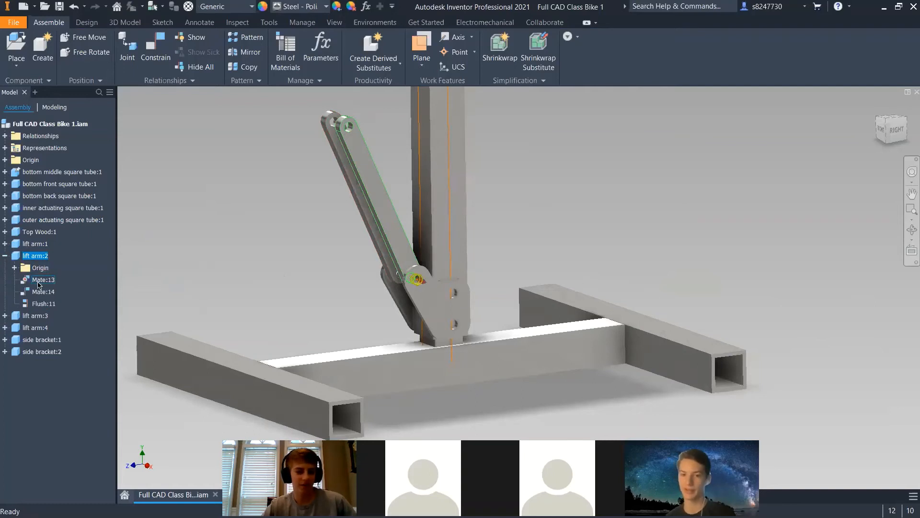
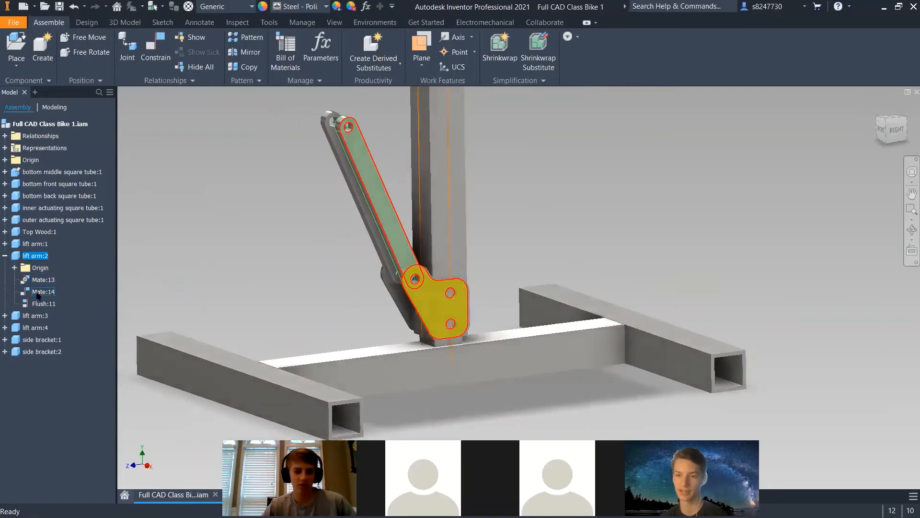
click(27, 309)
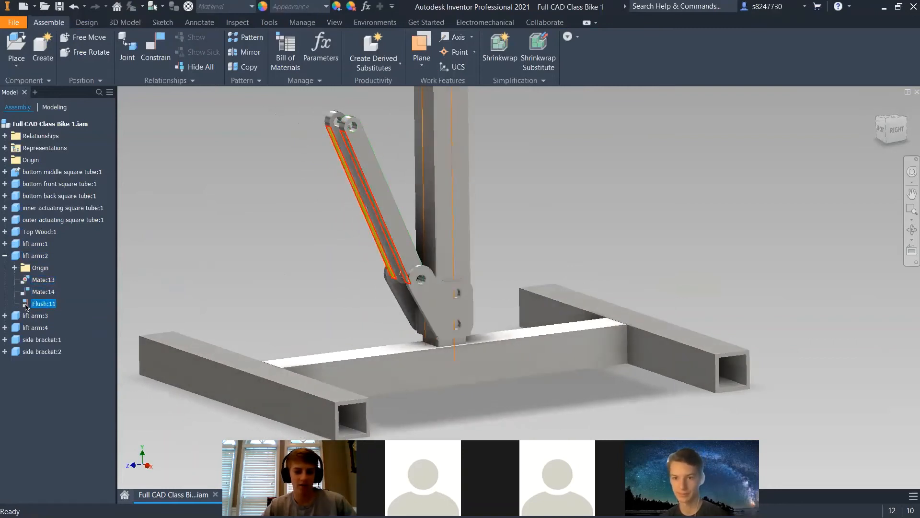
key(Delete)
drag(365, 149, 302, 191)
drag(349, 136, 293, 172)
Apply a flush constraint with 0.000 in offset between the matching narrow edge faces of the two paired lift arms
key(c)
click(182, 164)
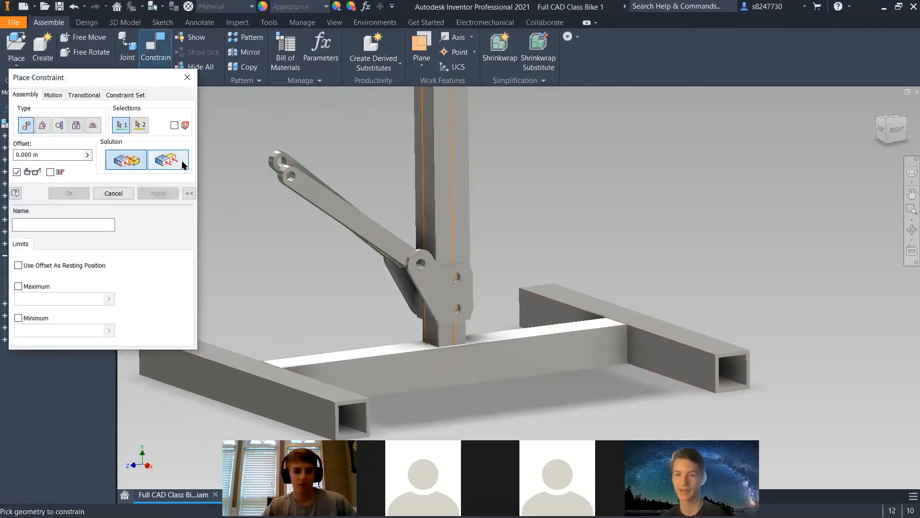
shift+middle_drag(342, 239, 393, 209)
scroll(392, 211, up, 4)
scroll(379, 215, down, 7)
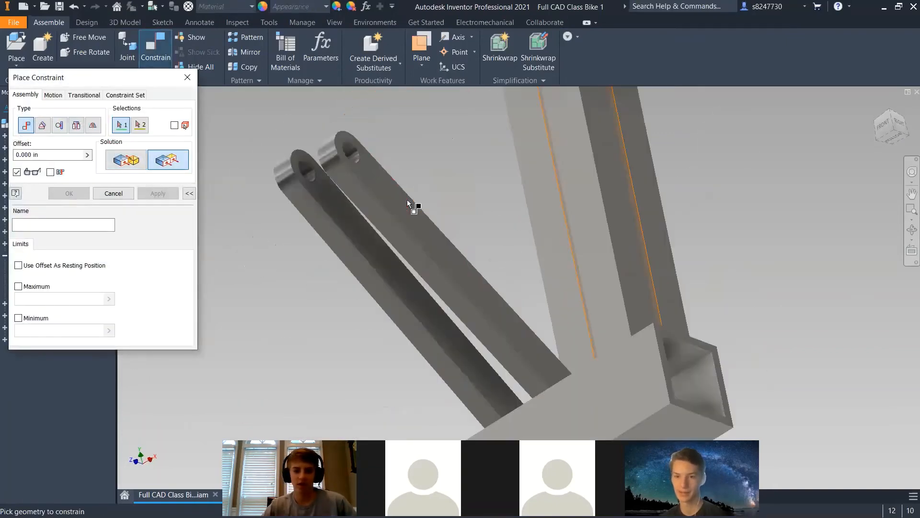
click(342, 225)
click(265, 279)
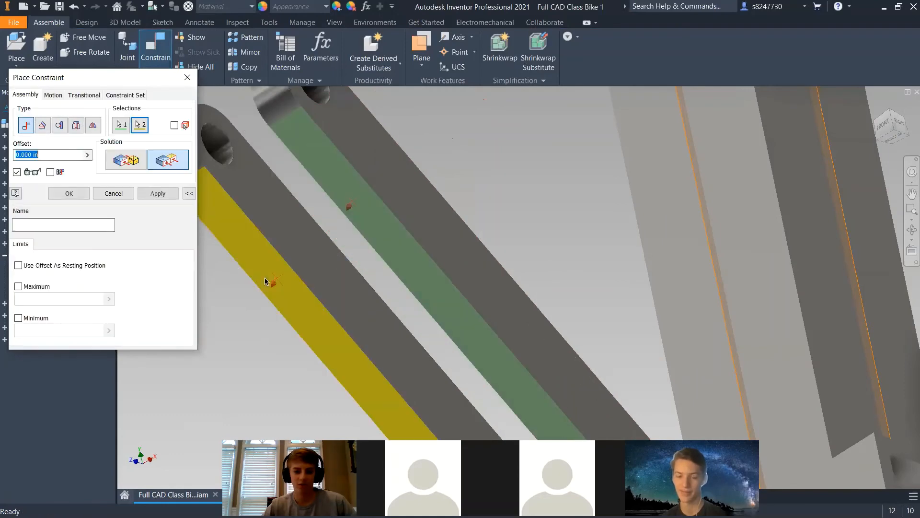
click(153, 197)
click(122, 195)
Drag the paired lift arms to check whether they pivot together on the side brackets
scroll(304, 226, up, 8)
shift+middle_drag(308, 232, 358, 194)
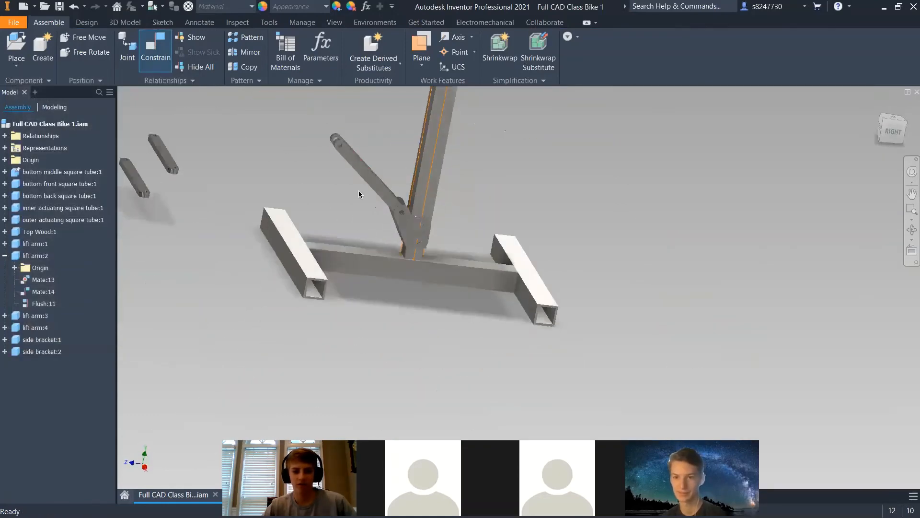
drag(369, 177, 395, 130)
shift+middle_drag(400, 175, 389, 219)
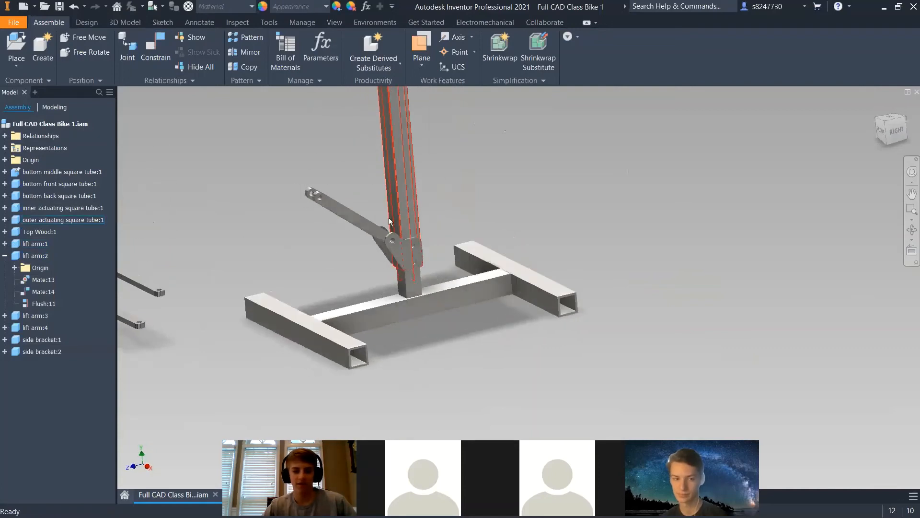
Delete the pivot hole mates of lift arm 2 and lift arm 1, and drag the arms away from the brackets
scroll(383, 225, down, 5)
click(358, 215)
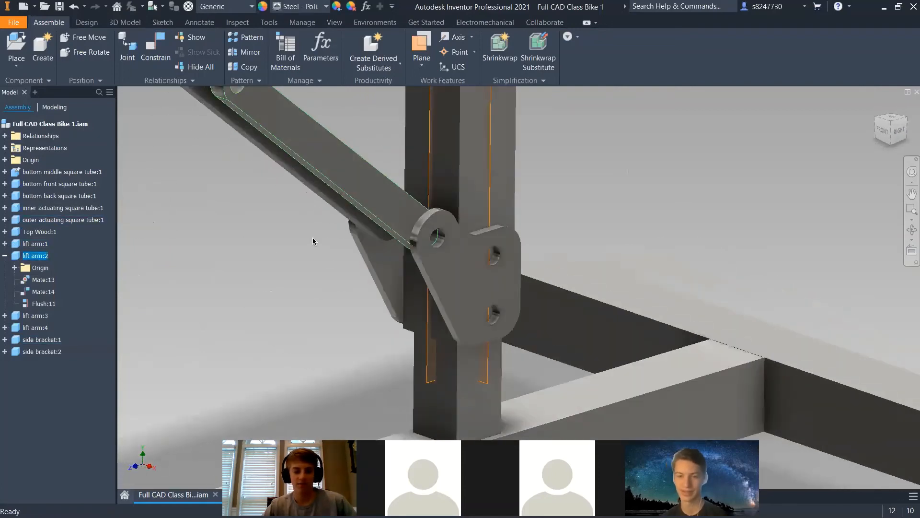
click(27, 281)
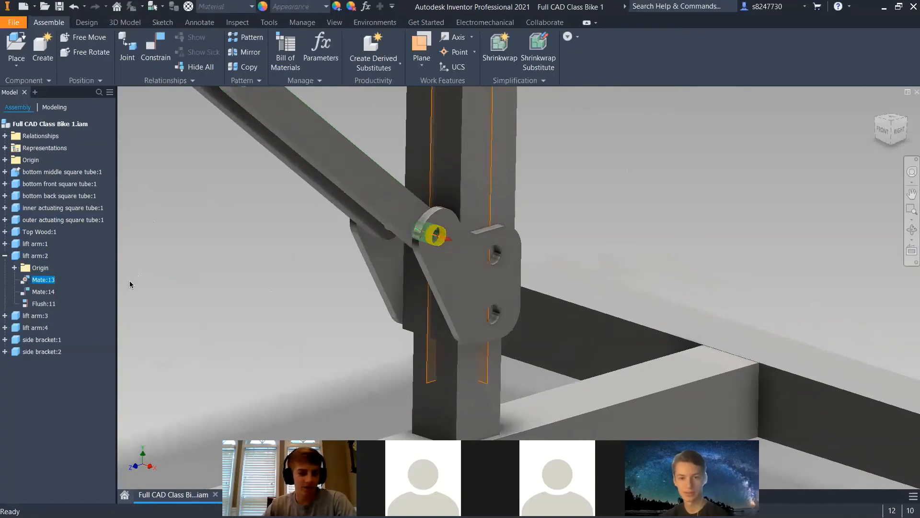
key(Delete)
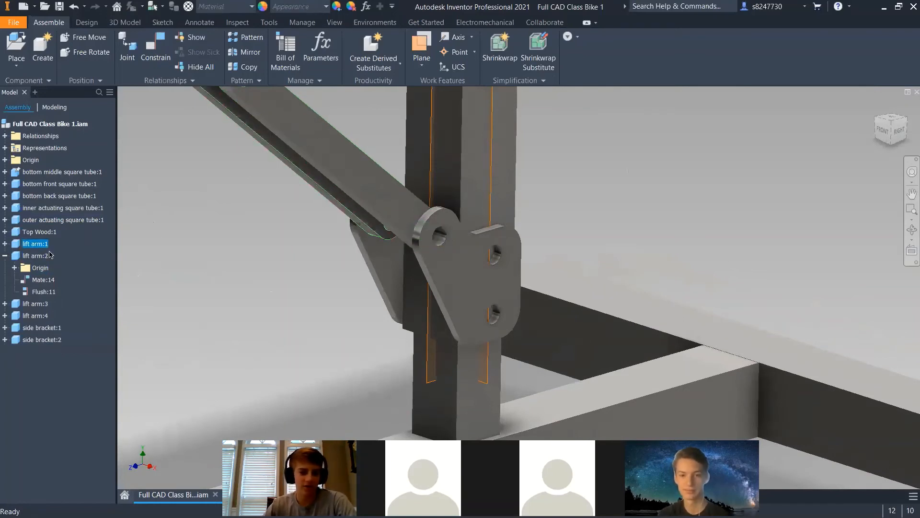
click(331, 200)
click(42, 267)
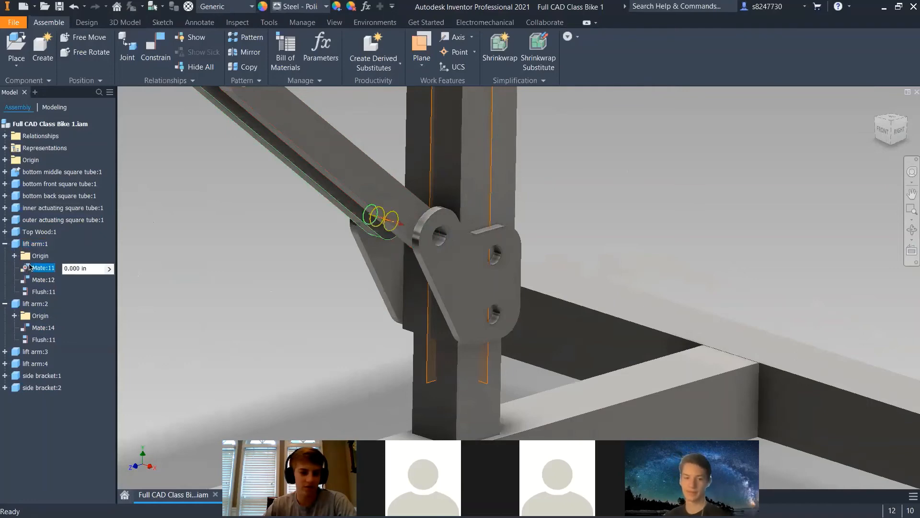
key(Delete)
drag(371, 199, 285, 247)
Mate the lower hole axis of one paired lift arm to its side bracket's pivot hole with 0.000 in offset
key(c)
scroll(362, 273, down, 5)
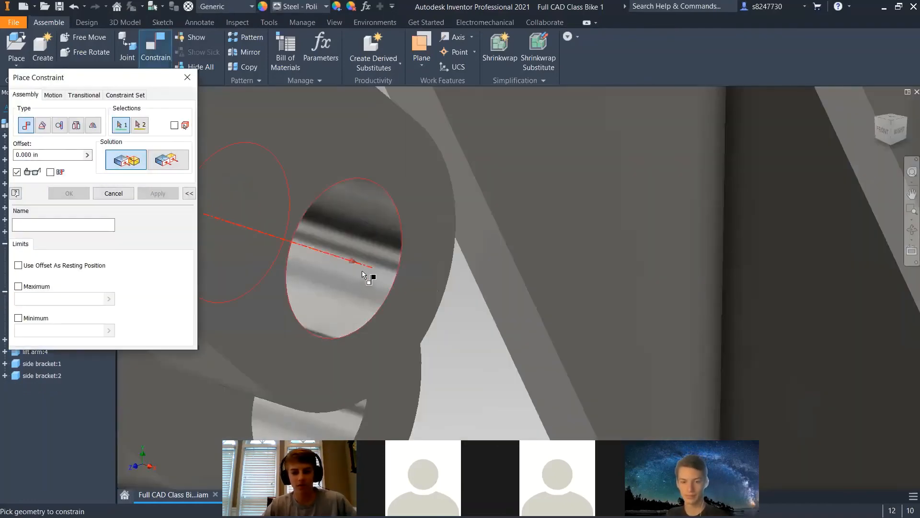
click(363, 274)
scroll(363, 274, up, 5)
click(612, 162)
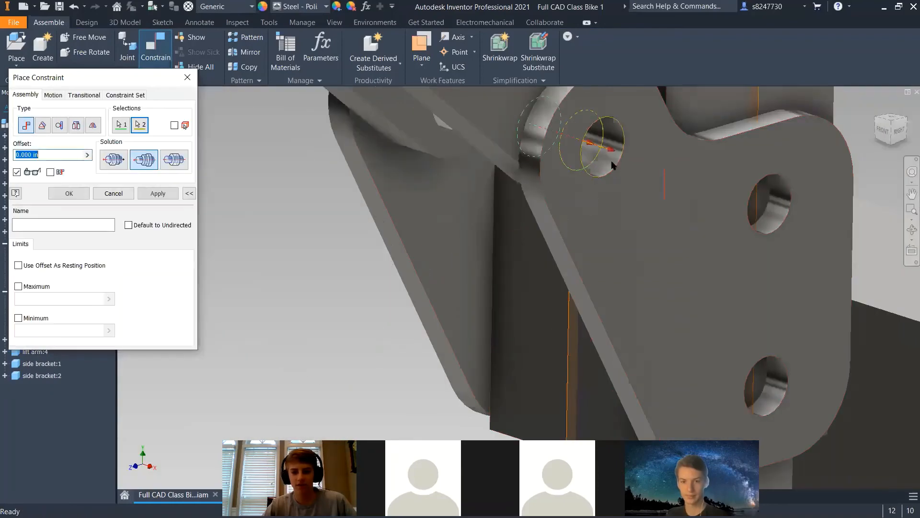
click(156, 193)
Mate the lower hole axis of the other paired lift arm to its side bracket's pivot hole with 0.000 in offset
scroll(401, 225, up, 5)
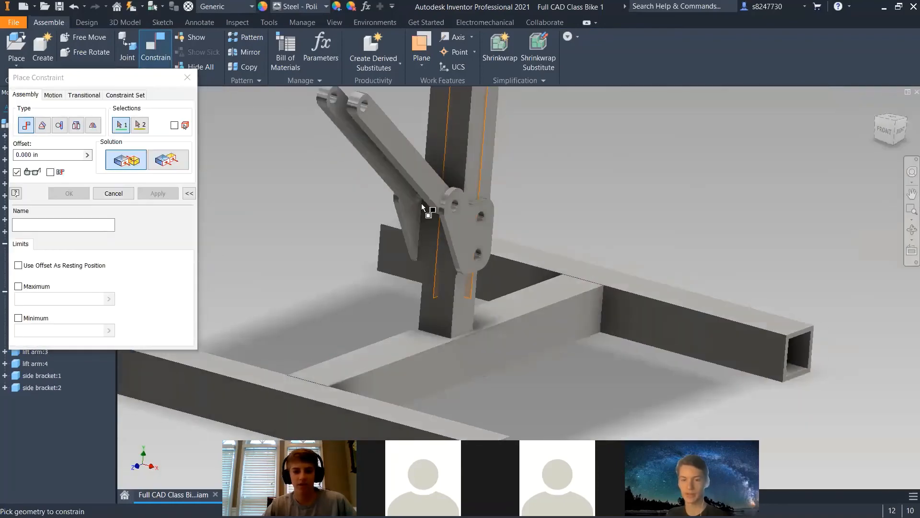
scroll(446, 199, down, 5)
click(431, 207)
scroll(422, 213, down, 6)
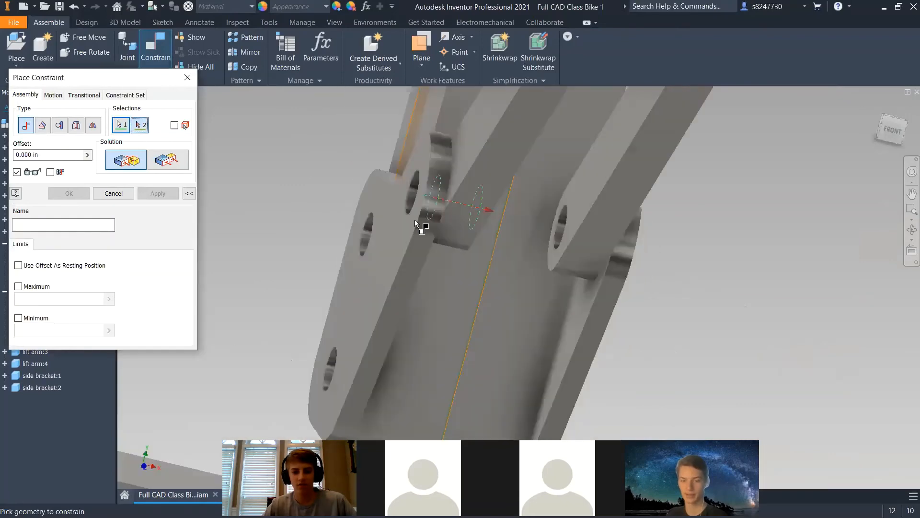
click(558, 195)
scroll(434, 226, up, 5)
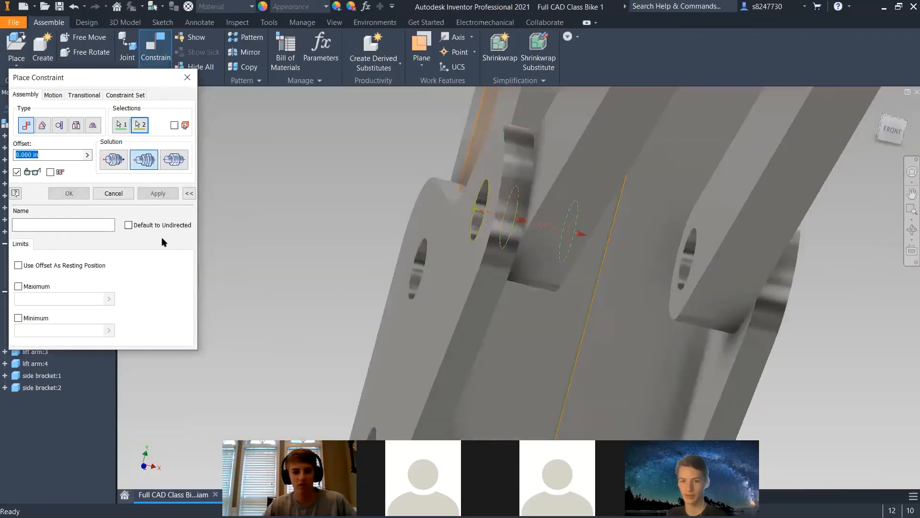
click(158, 194)
click(111, 193)
Drag the paired lift arms to check that they pivot together on the side brackets, and inspect the stand
scroll(409, 226, up, 5)
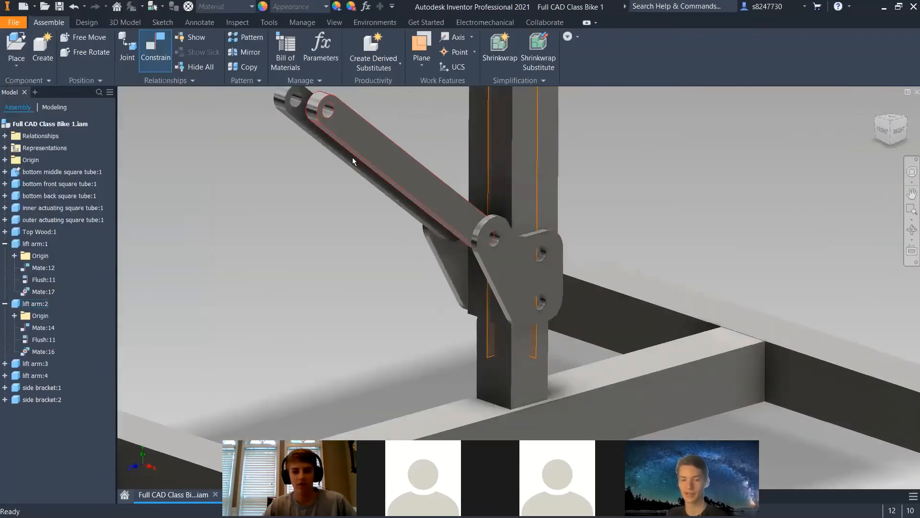
drag(374, 130, 288, 181)
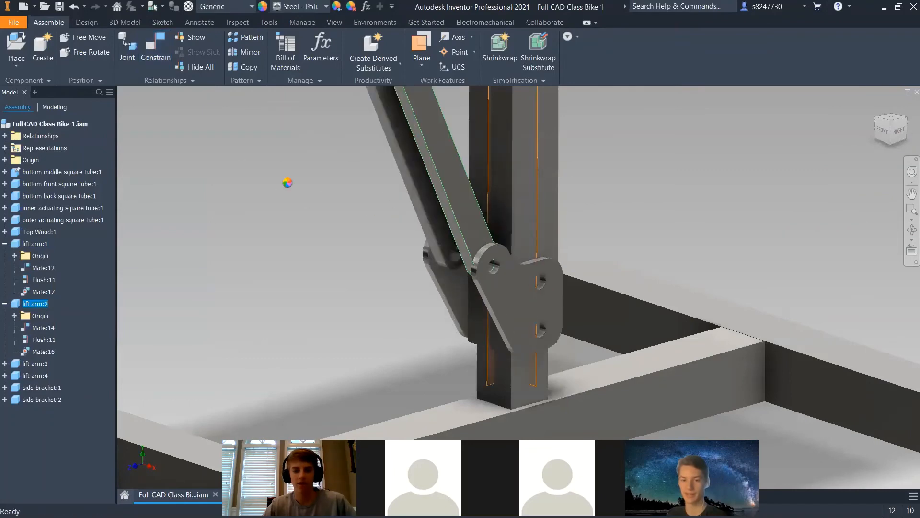
scroll(460, 233, up, 5)
scroll(464, 214, down, 5)
drag(431, 178, 424, 170)
click(456, 167)
scroll(406, 180, up, 5)
shift+middle_drag(407, 201, 450, 211)
scroll(450, 211, down, 5)
drag(519, 219, 519, 243)
scroll(423, 261, up, 5)
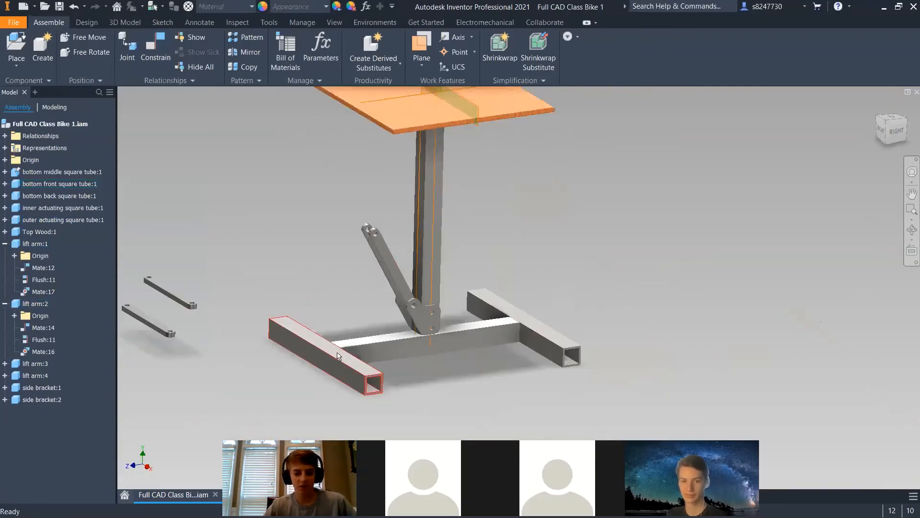
Move one of the two loose lift arms a little closer to the bike stand's base
scroll(338, 356, down, 3)
scroll(332, 343, up, 5)
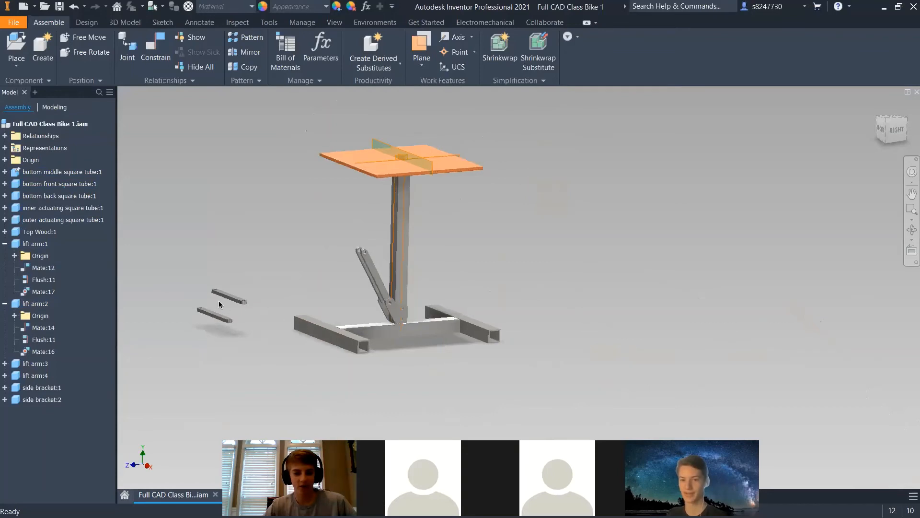
drag(243, 300, 340, 326)
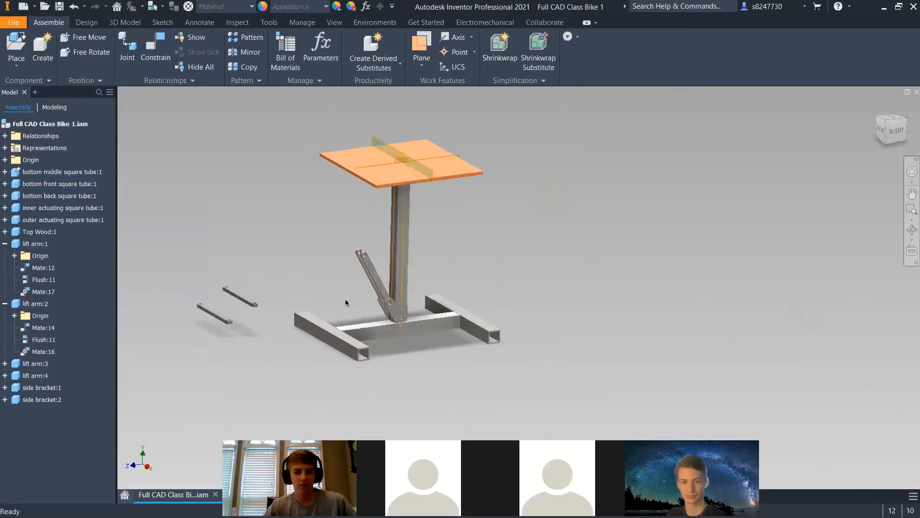
scroll(345, 298, down, 3)
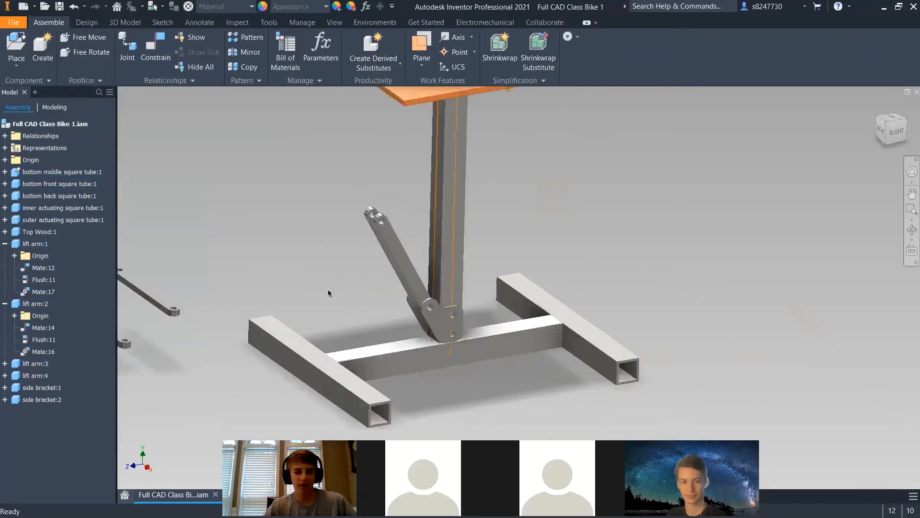
Create a new part from the English Sheet Metal (in).ipt template
click(14, 23)
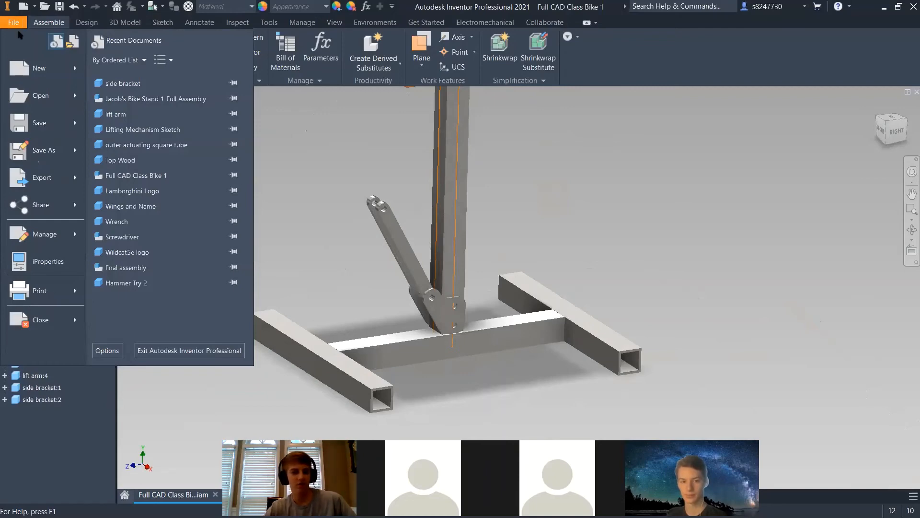
click(19, 25)
click(16, 23)
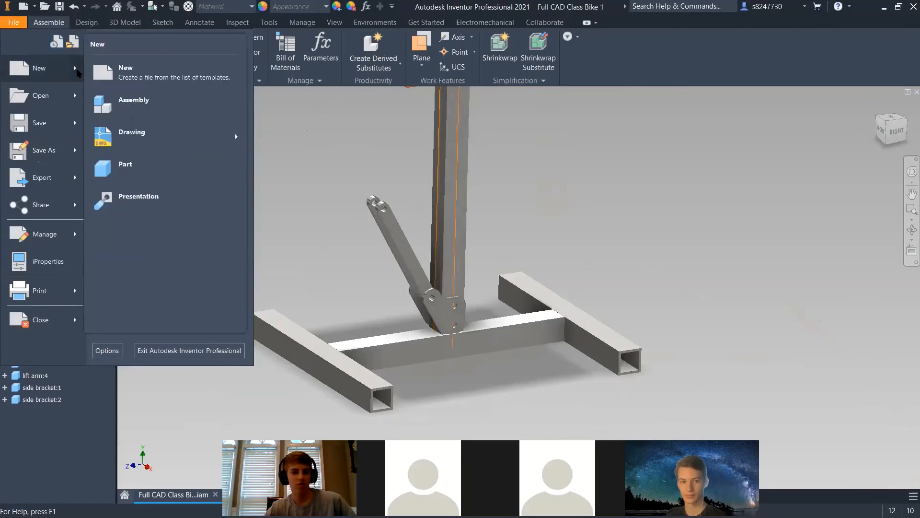
click(58, 68)
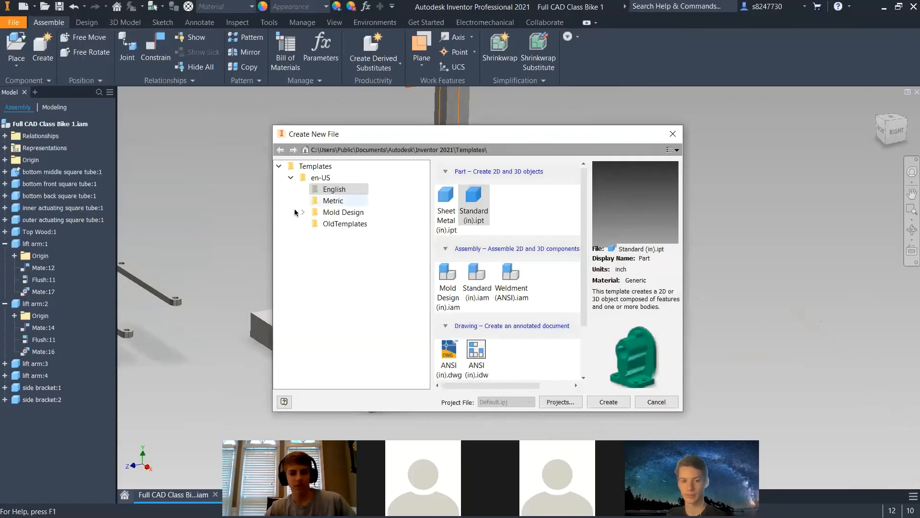
click(448, 206)
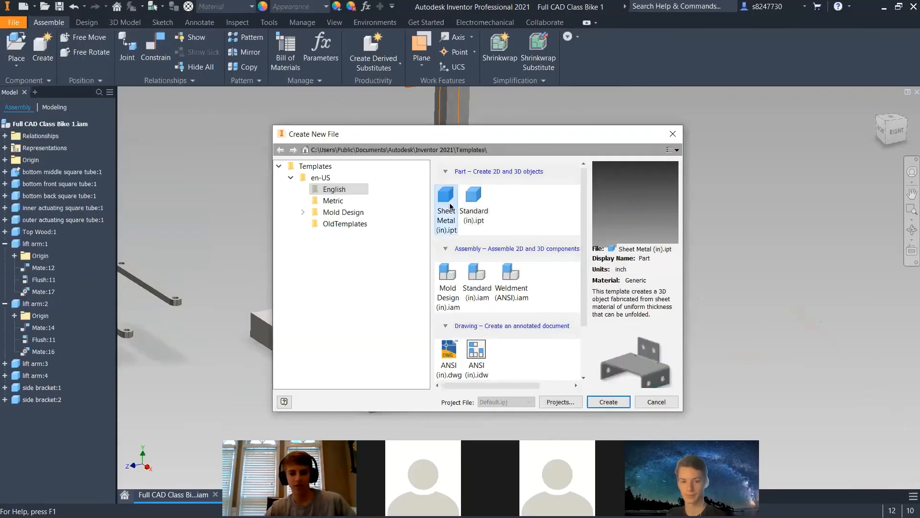
click(608, 401)
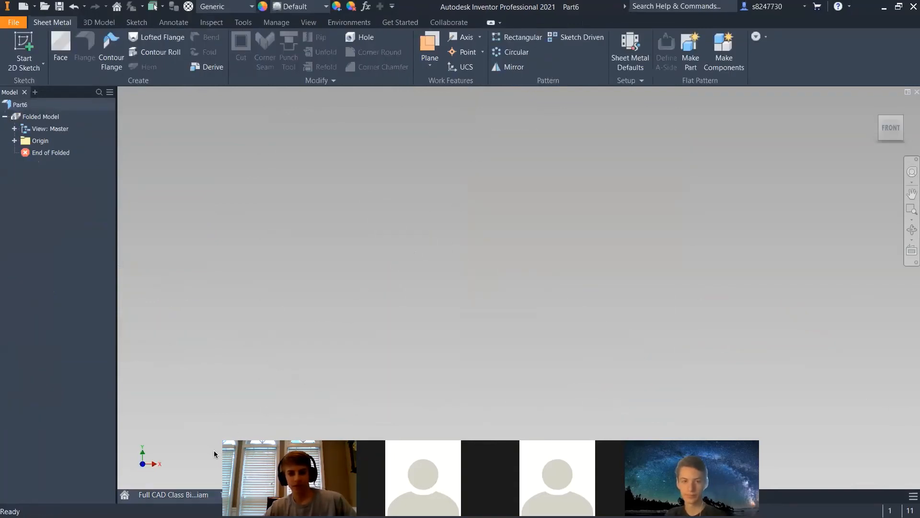
Sketch a 1 in by 1 in square on the horizontal XZ plane with one corner at the origin, and finish the sketch
click(22, 39)
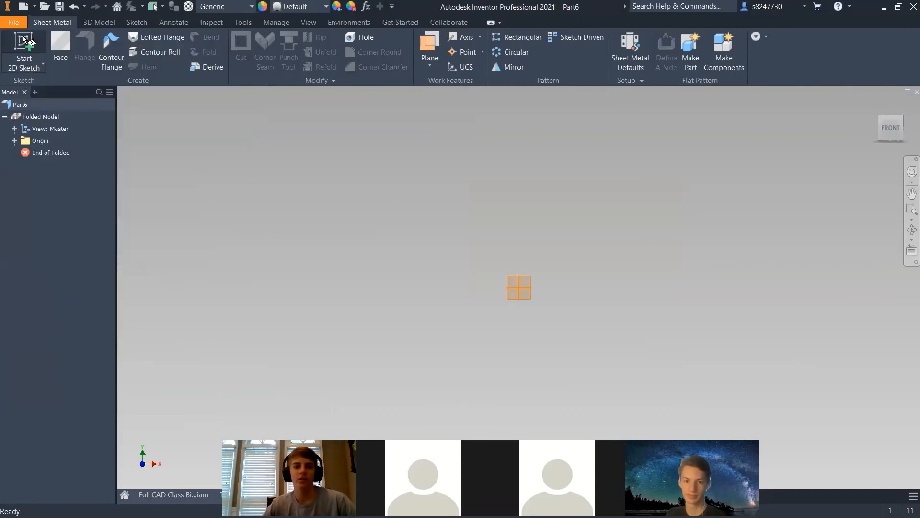
click(502, 330)
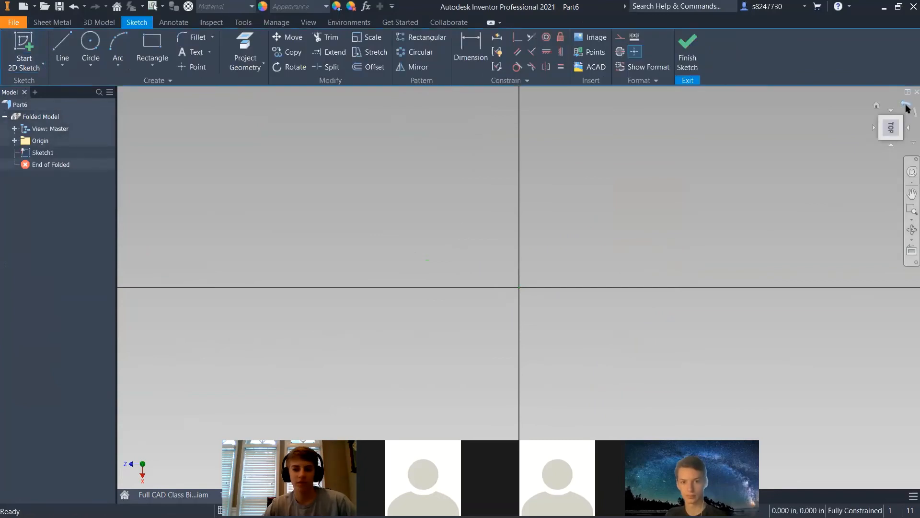
click(903, 104)
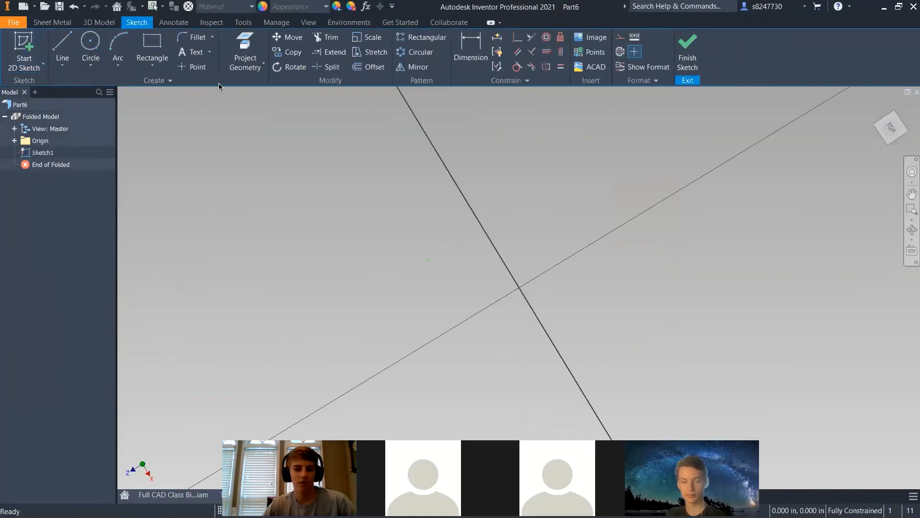
click(518, 288)
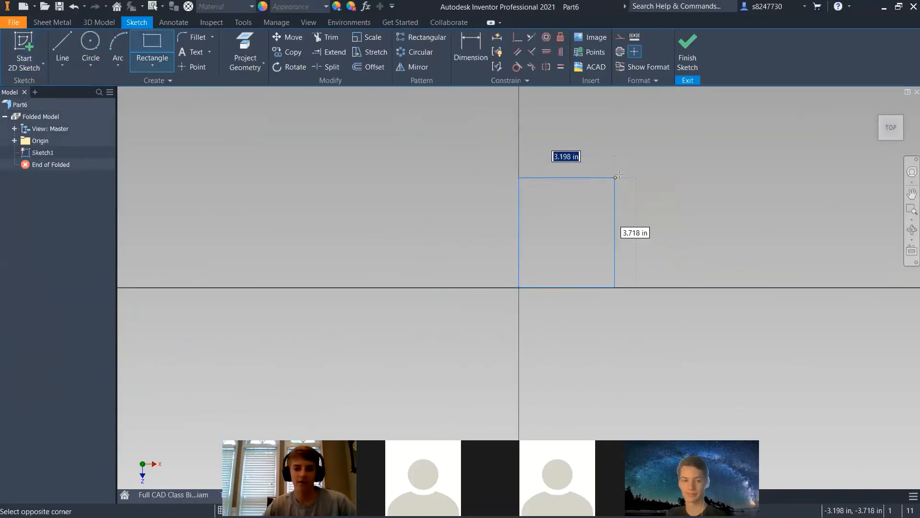
text(1)
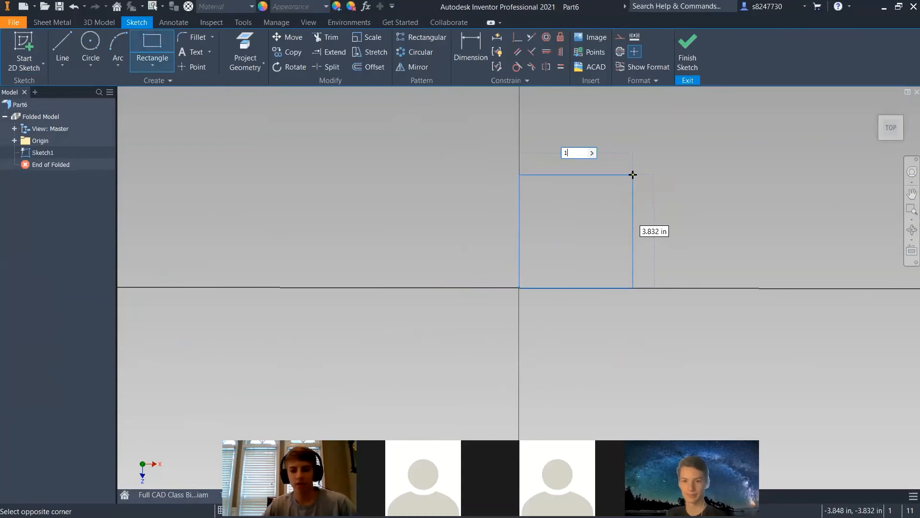
key(Tab)
text(1)
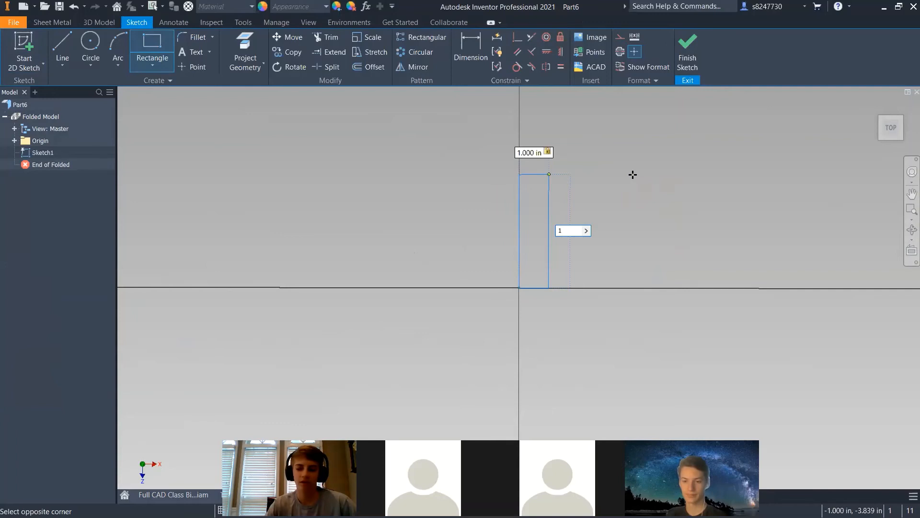
key(Return)
key(Escape)
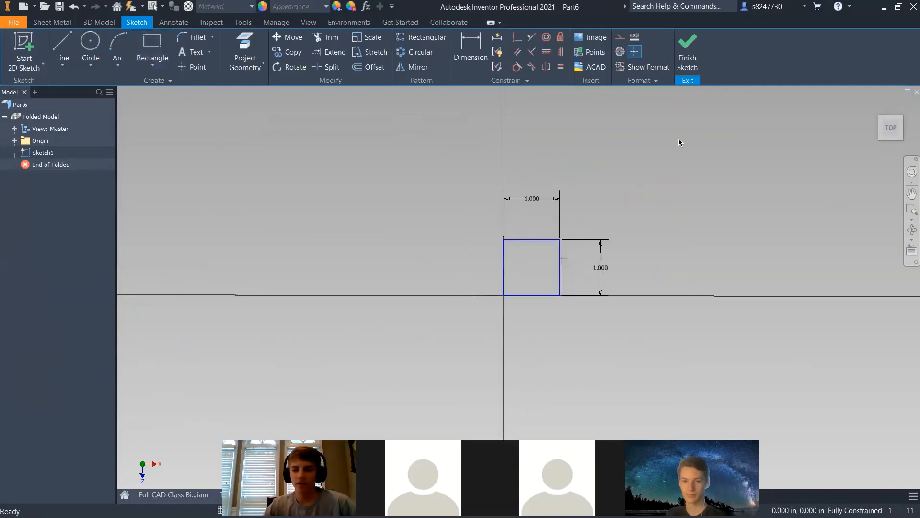
click(687, 48)
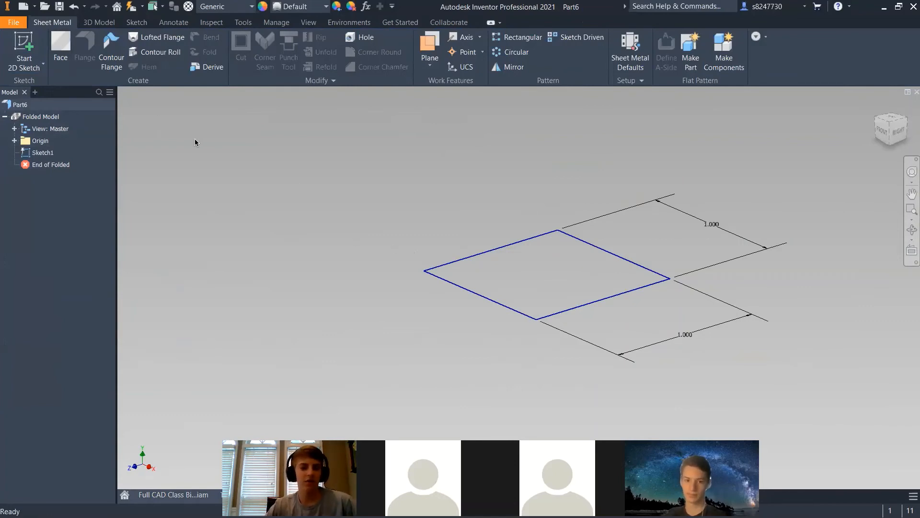
Create a sheet metal face from the 1 in square profile, following the default sheet metal rule
click(60, 48)
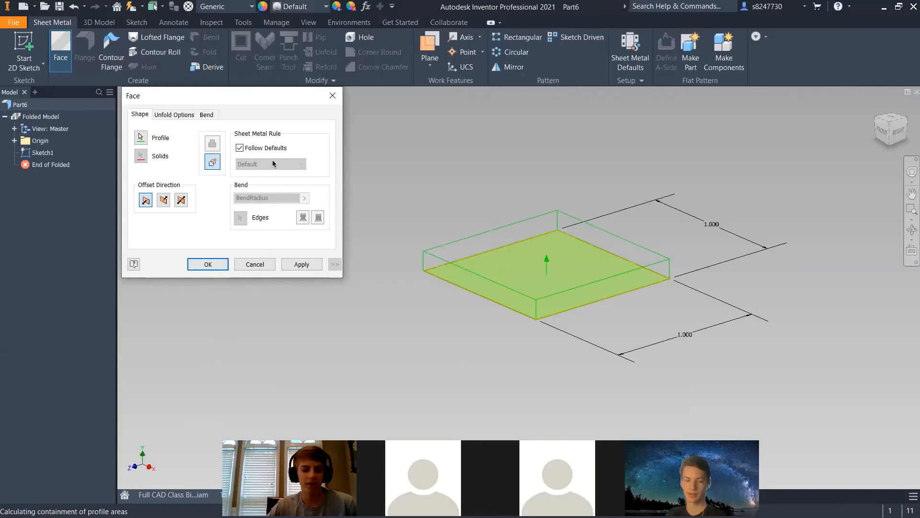
click(303, 265)
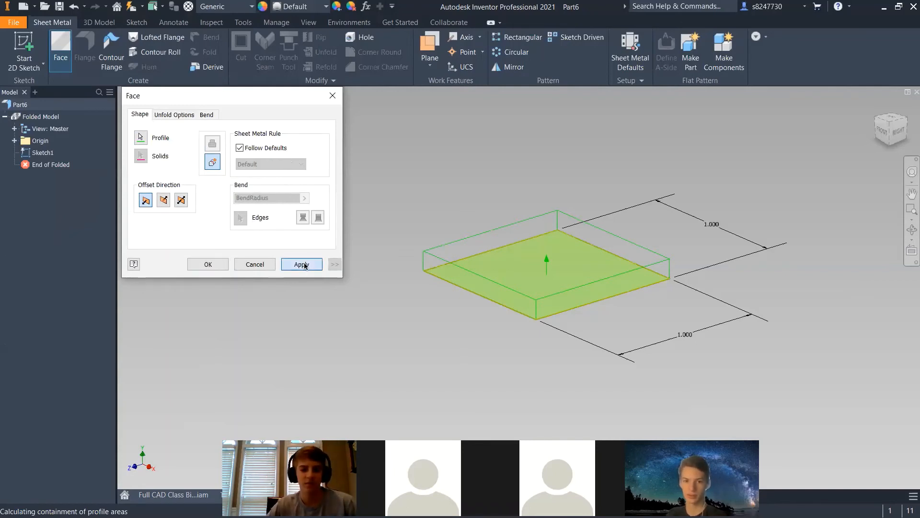
click(245, 264)
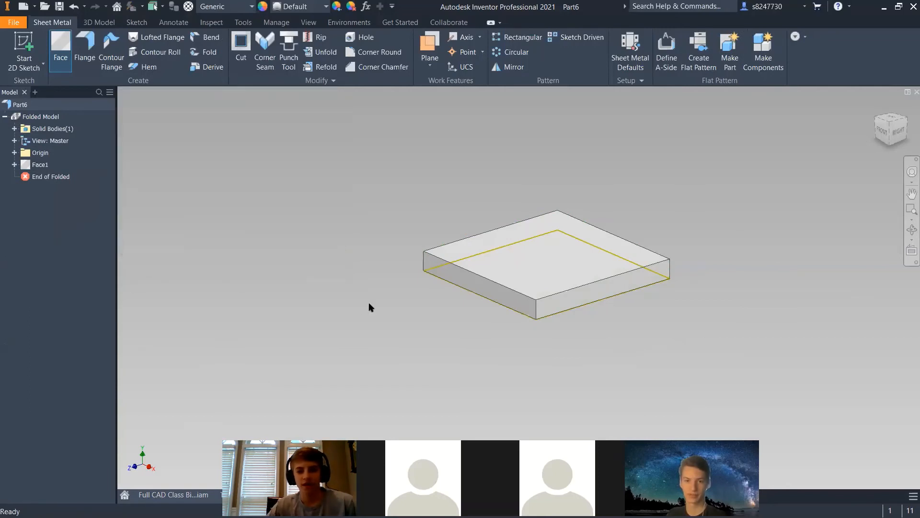
shift+middle_drag(546, 267, 176, 134)
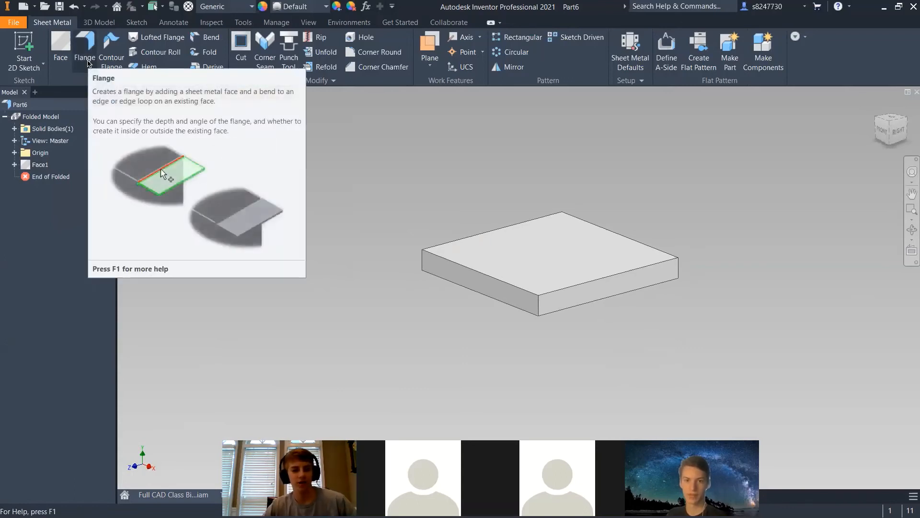
click(86, 46)
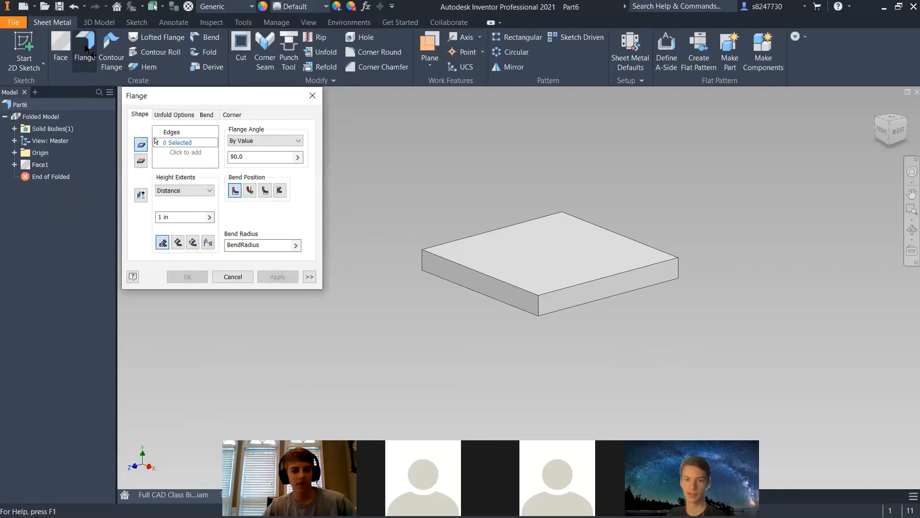
click(499, 302)
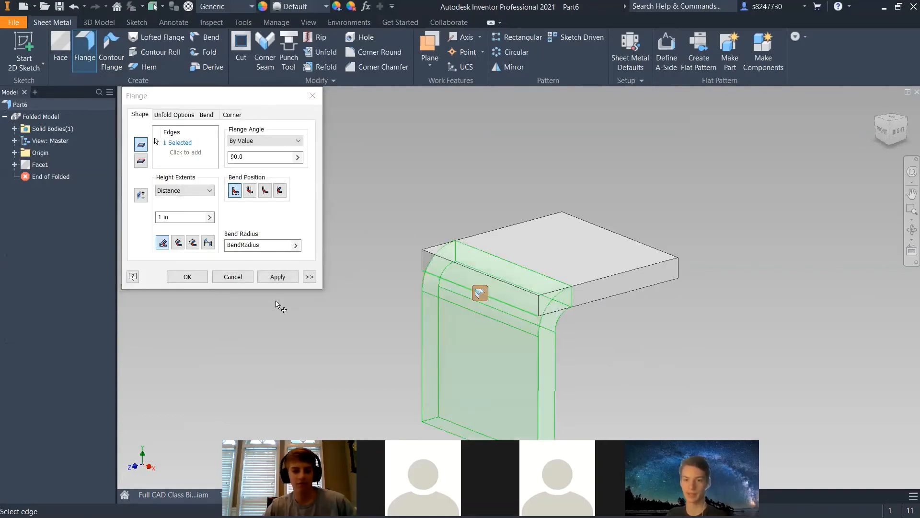
scroll(382, 225, up, 3)
shift+middle_drag(386, 226, 463, 315)
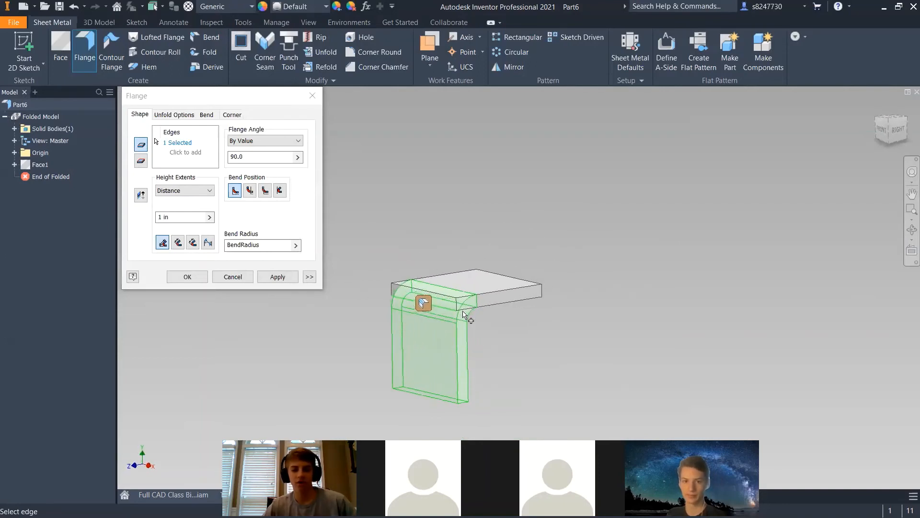
scroll(463, 315, down, 3)
scroll(463, 313, up, 4)
shift+middle_drag(469, 323, 520, 279)
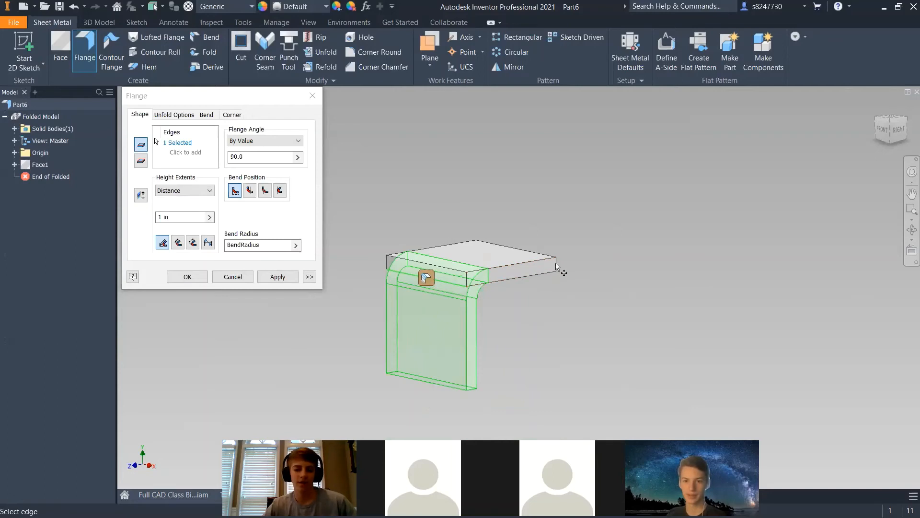
click(227, 275)
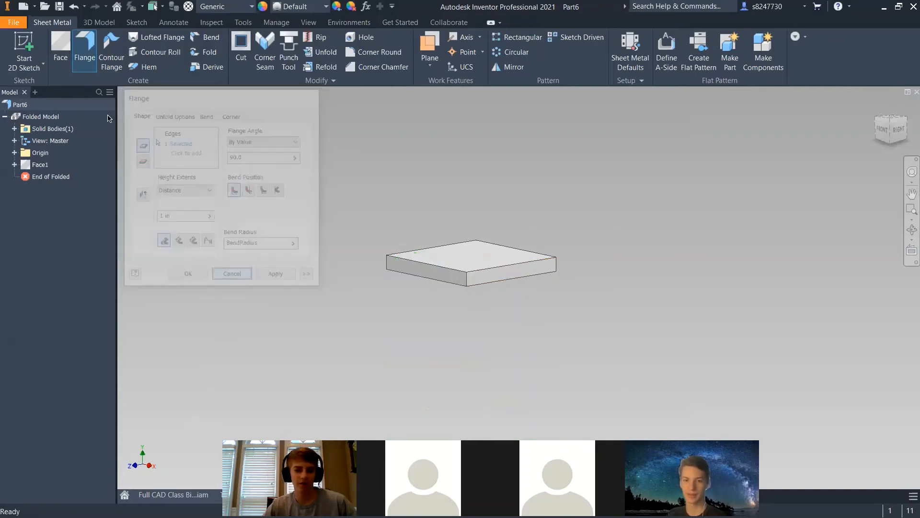
click(84, 56)
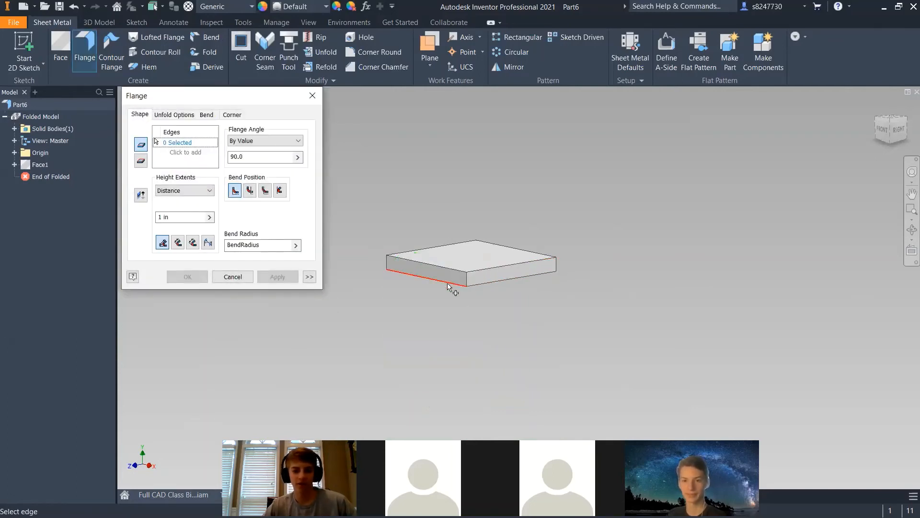
click(449, 286)
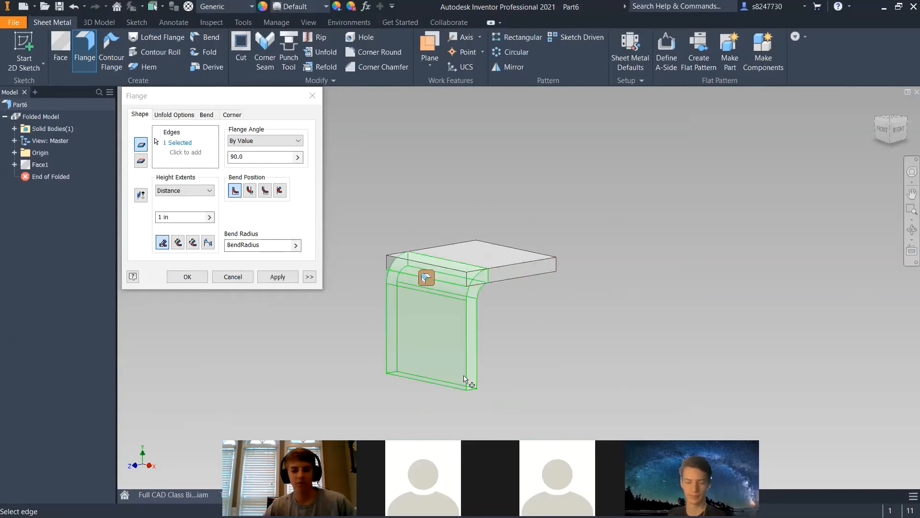
click(234, 274)
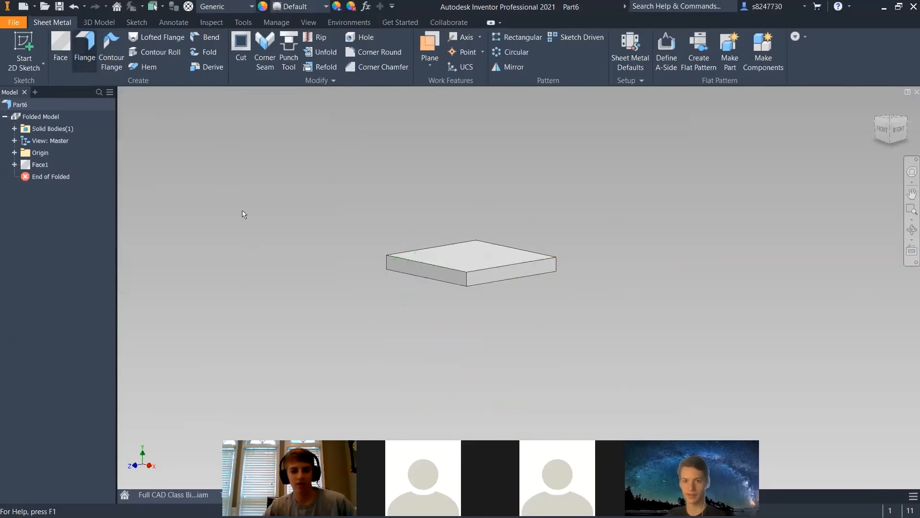
Add a 1 in flange at 90 degrees along the upper front edge of the square plate
click(438, 266)
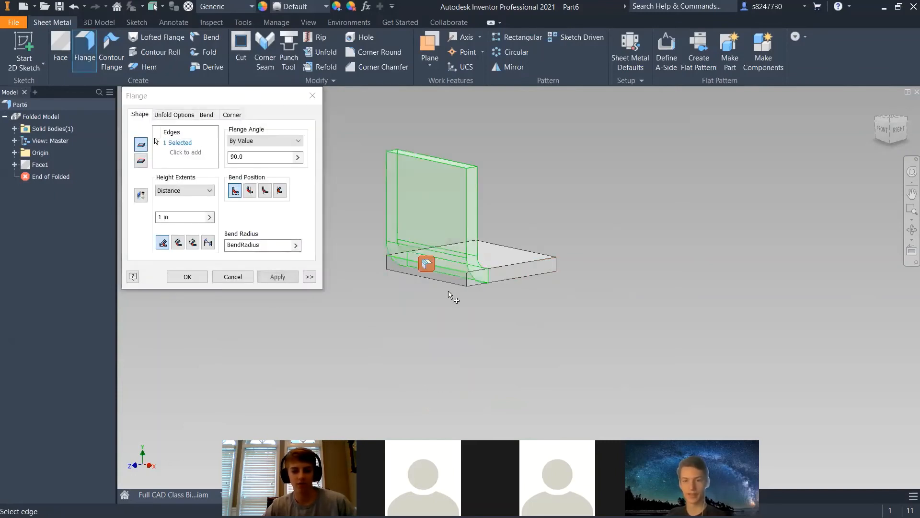
Create a 1 in high flange at 90° on the plate's selected edge and end the Flange command
shift+middle_drag(465, 319, 379, 279)
scroll(445, 274, down, 3)
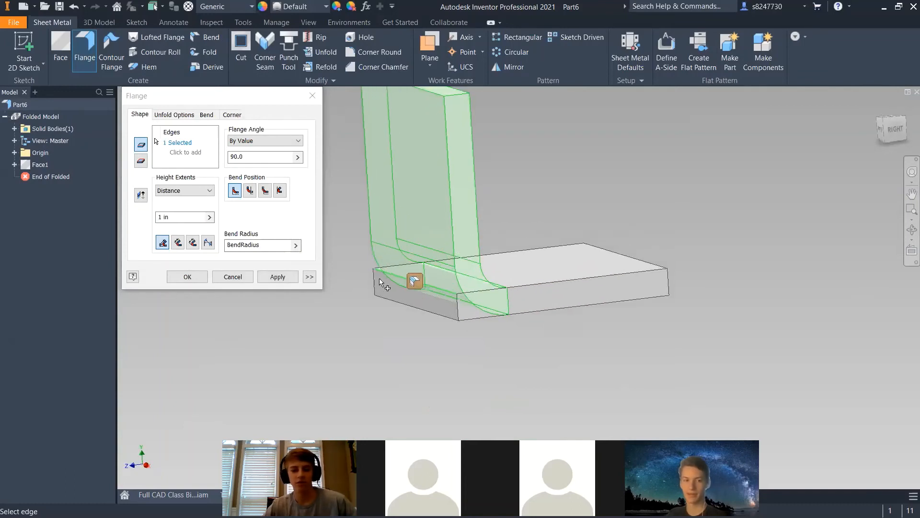
scroll(379, 279, up, 4)
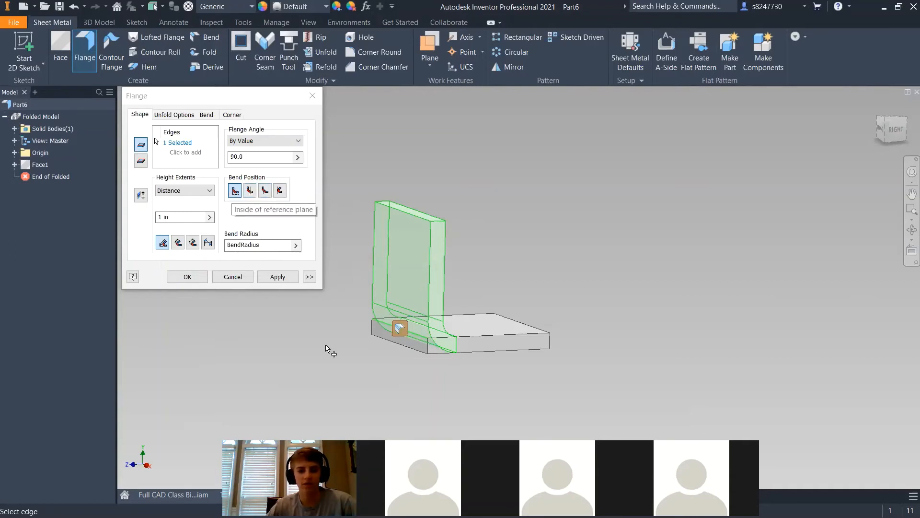
click(277, 276)
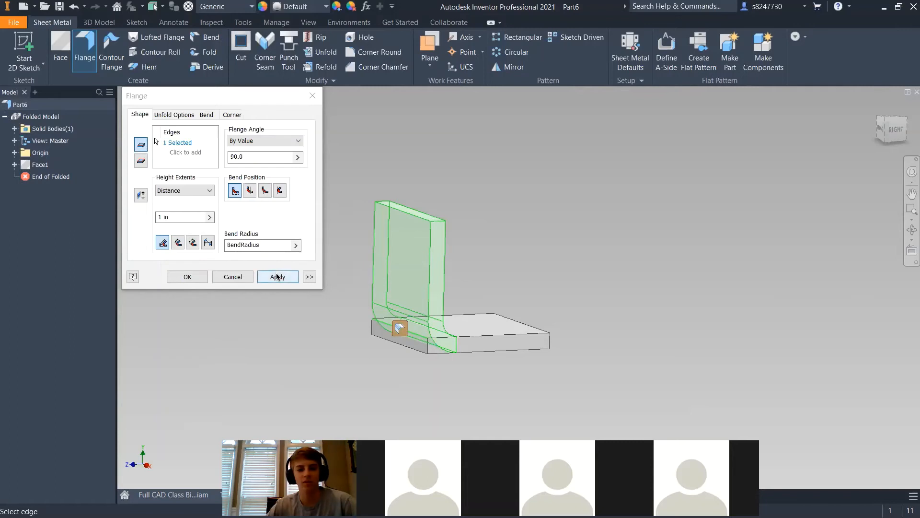
click(235, 277)
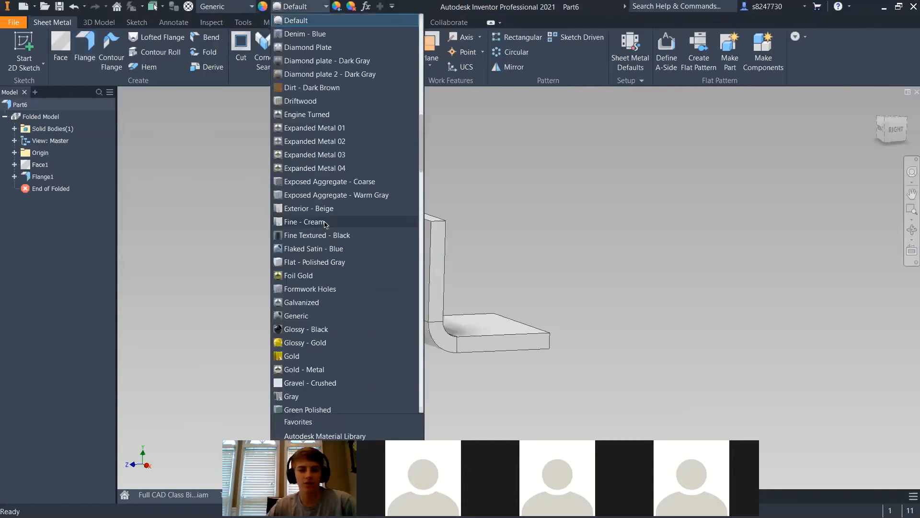
Change the part's appearance to Steel - Polished
scroll(326, 223, down, 20)
scroll(345, 245, down, 6)
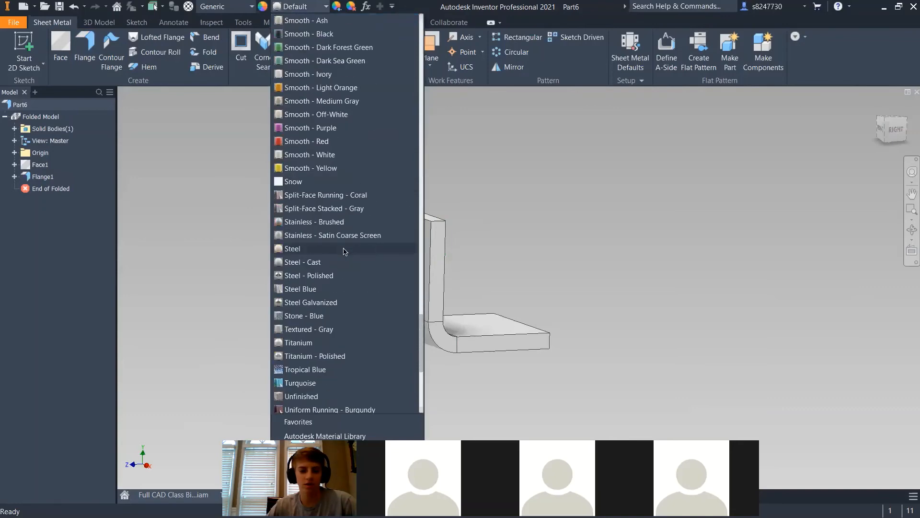
click(312, 154)
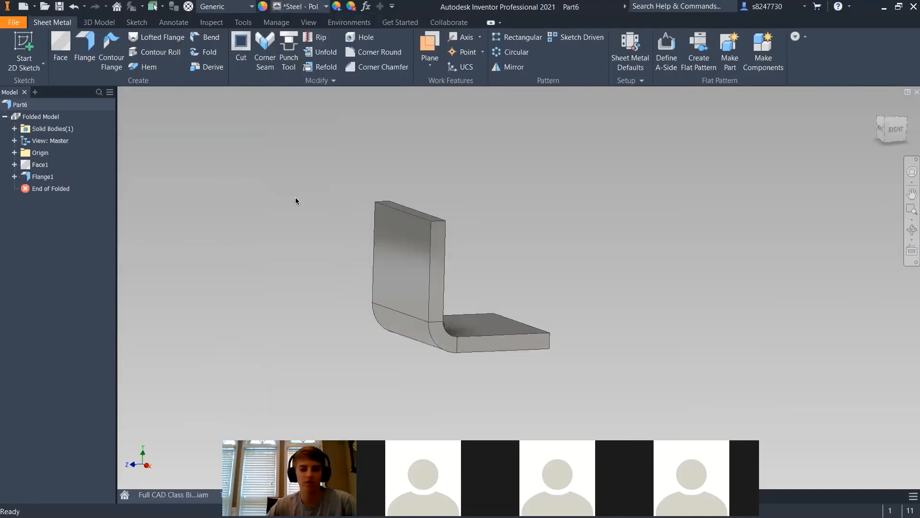
Place two 0.26 in diameter through holes side by side on the top of the base plate
shift+middle_drag(240, 145, 441, 187)
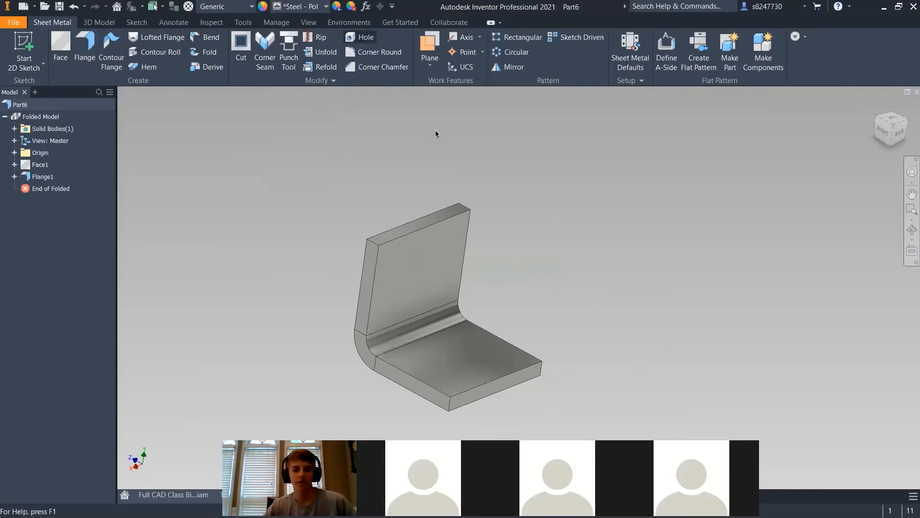
click(475, 347)
click(434, 358)
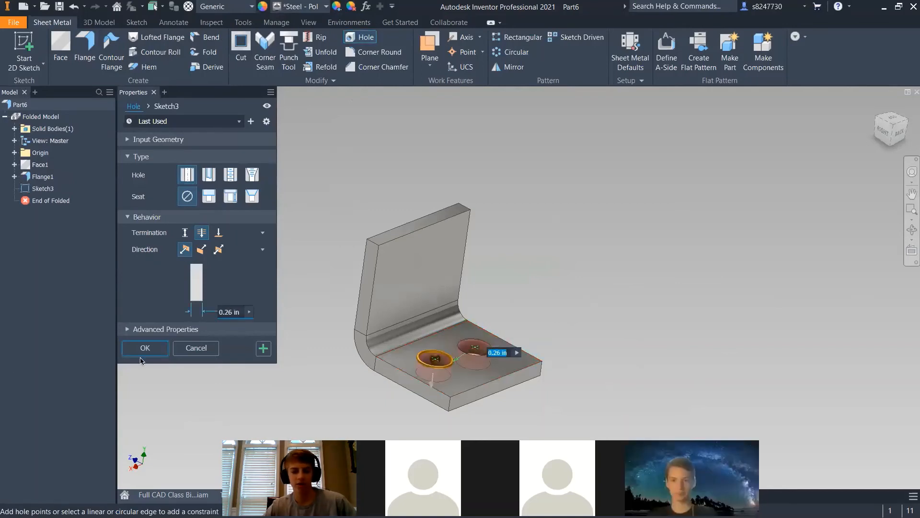
click(153, 348)
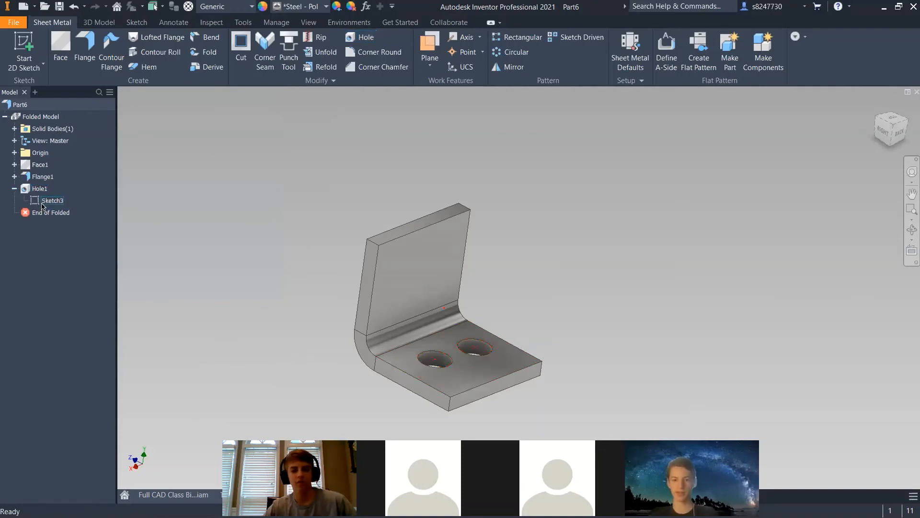
Edit the base holes' sketch and dimension the right hole centre 0.35 in from the base's outer edge
click(41, 204)
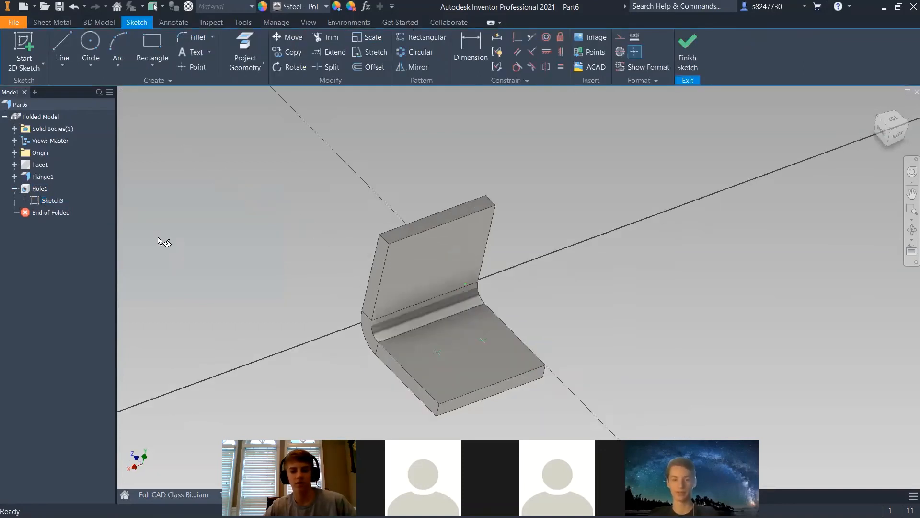
click(471, 61)
click(482, 368)
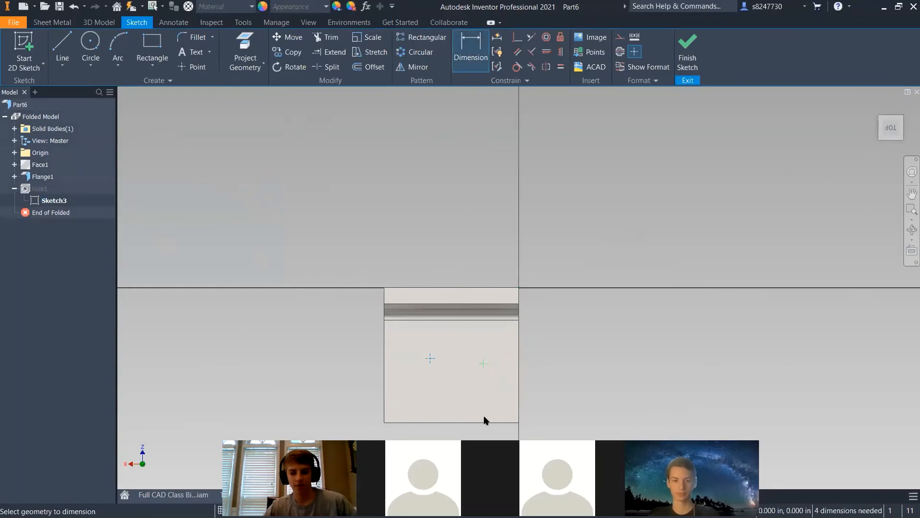
click(489, 422)
click(480, 398)
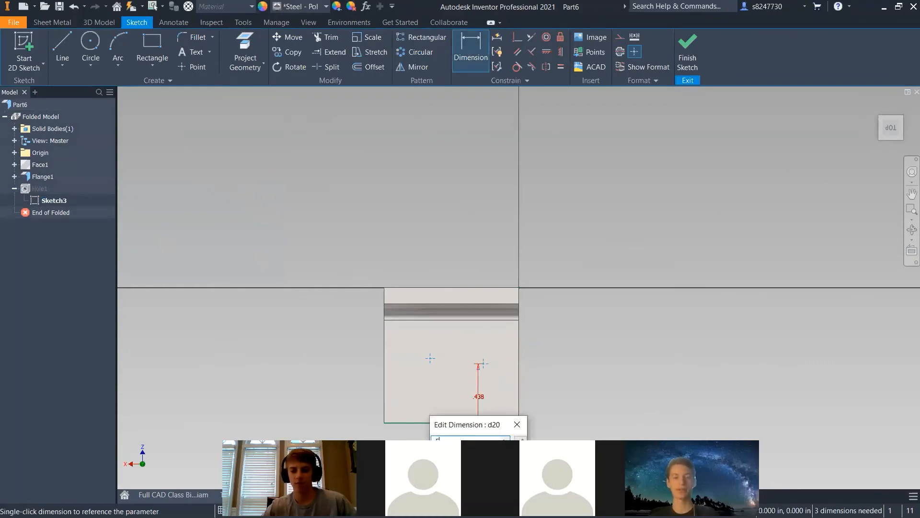
key(Return)
double_click(477, 393)
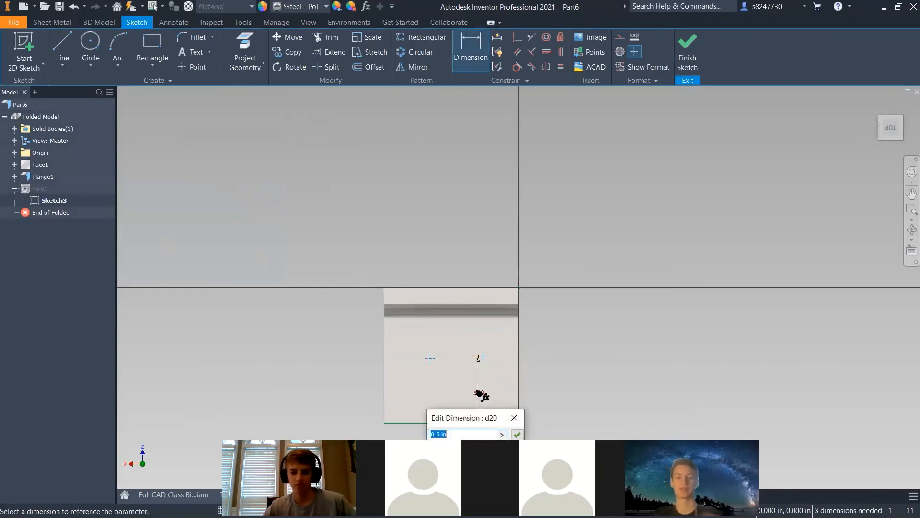
text(.35)
key(Return)
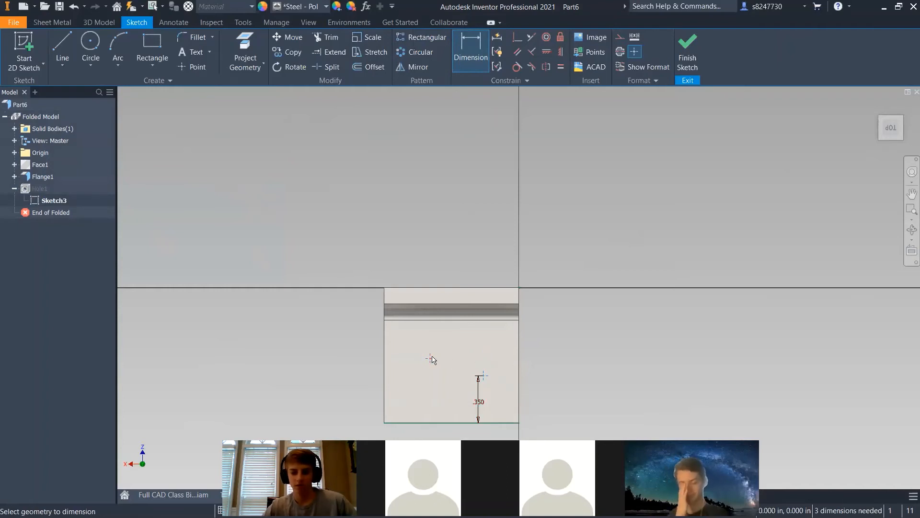
Measure the base face from bend edge to outer edge with a driven dimension, and undo that dimension
click(452, 320)
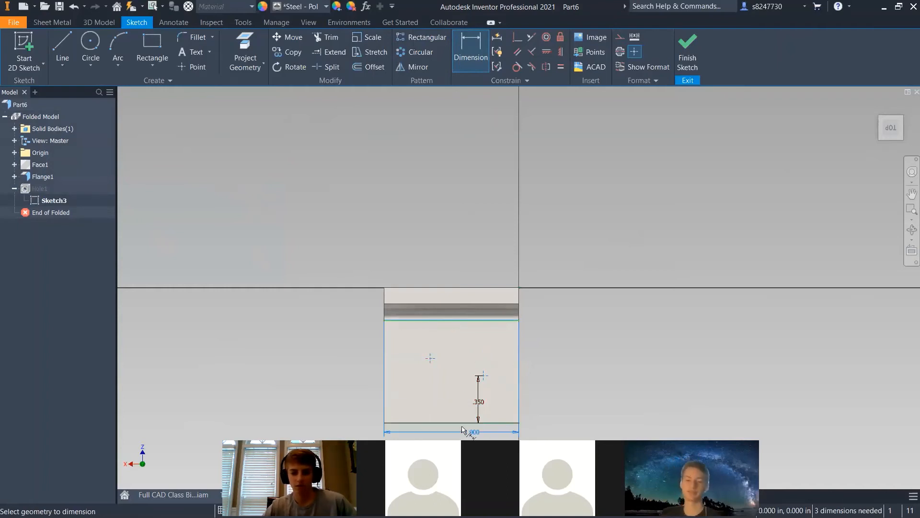
click(457, 422)
click(458, 381)
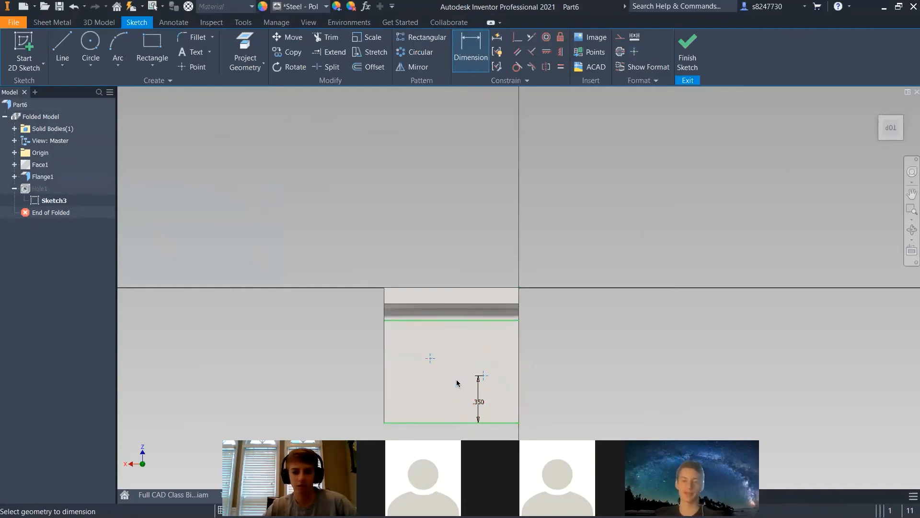
click(244, 105)
key(Escape)
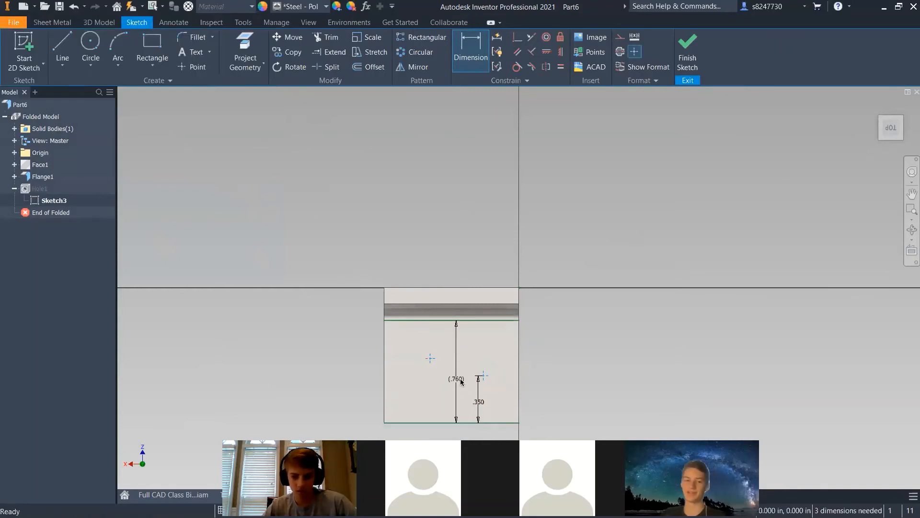
key(ctrl+z)
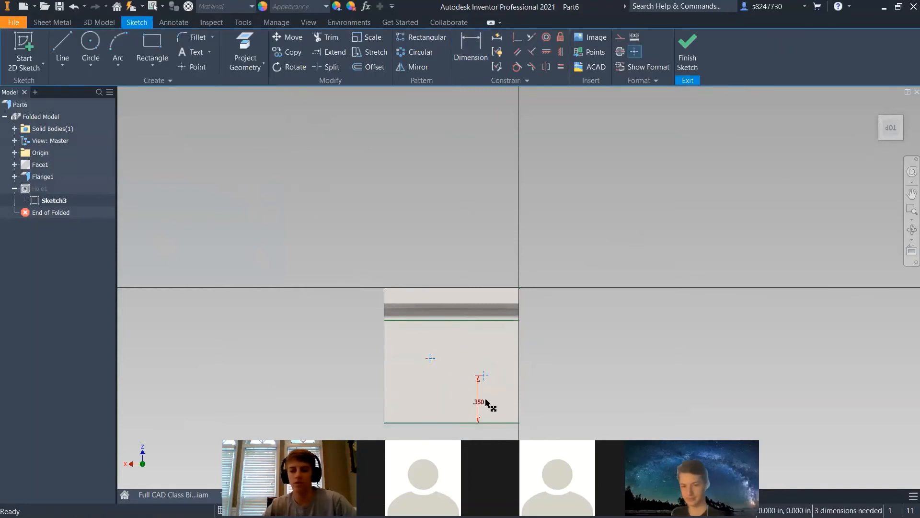
Set the right hole centre's distance from the base's outer edge to 0.375 in
double_click(479, 401)
text(.)
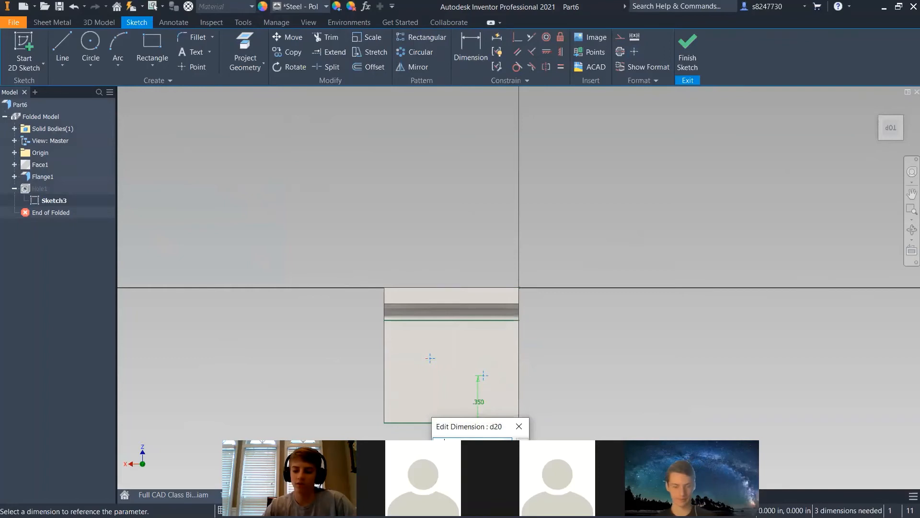
key(Return)
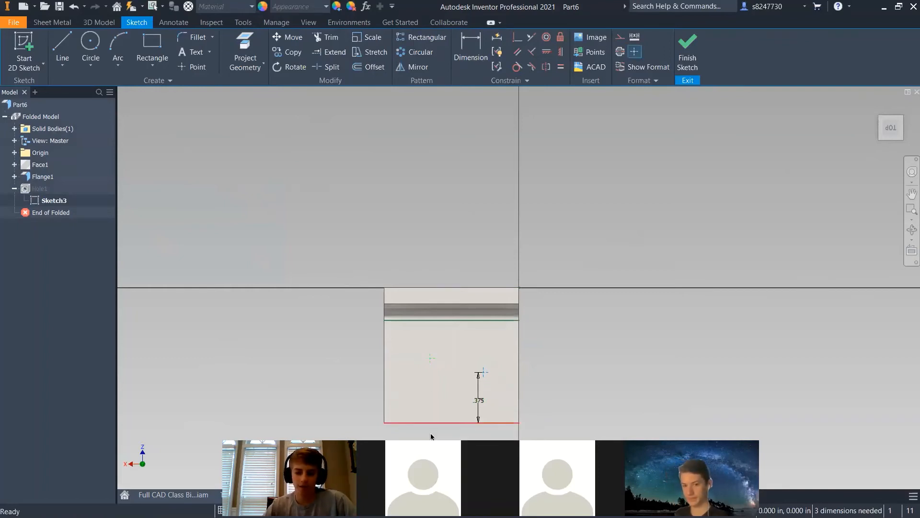
Dimension the left hole centre from the base's outer edge, linking its value to the right hole's 0.375 in dimension
click(433, 423)
key(d)
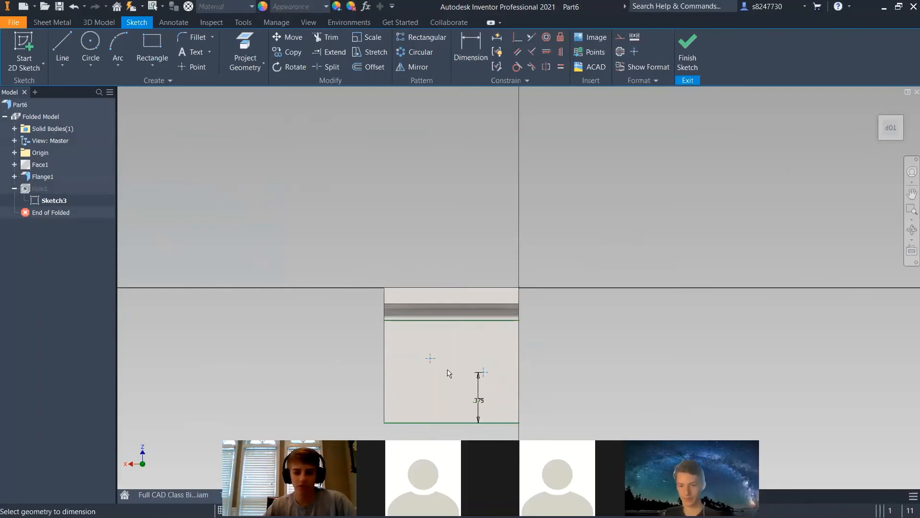
click(445, 424)
click(431, 358)
click(435, 399)
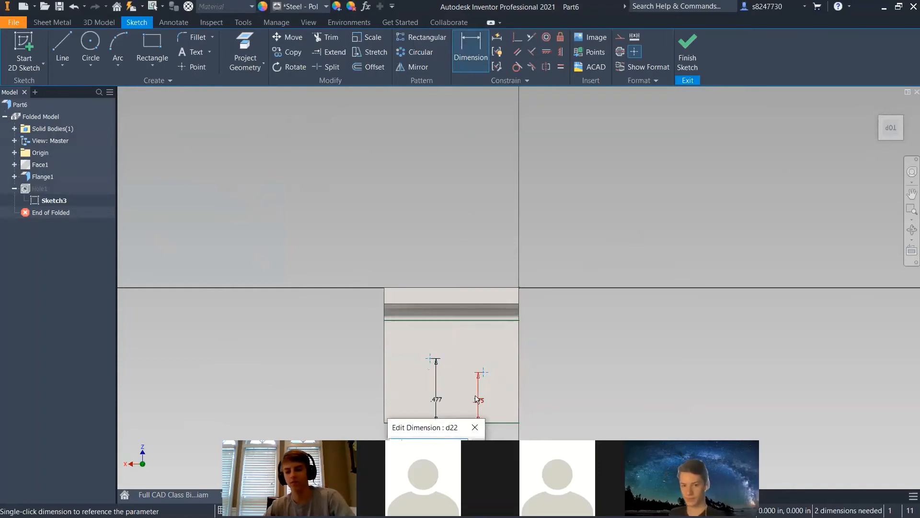
click(476, 399)
key(Return)
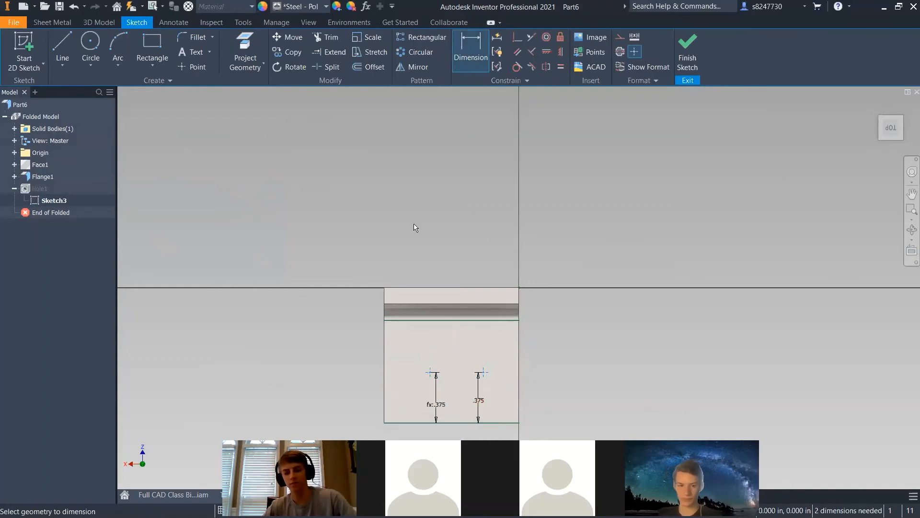
Dimension the right hole centre 0.35 in from its nearest side edge and link the left hole's side distance to that dimension
click(507, 375)
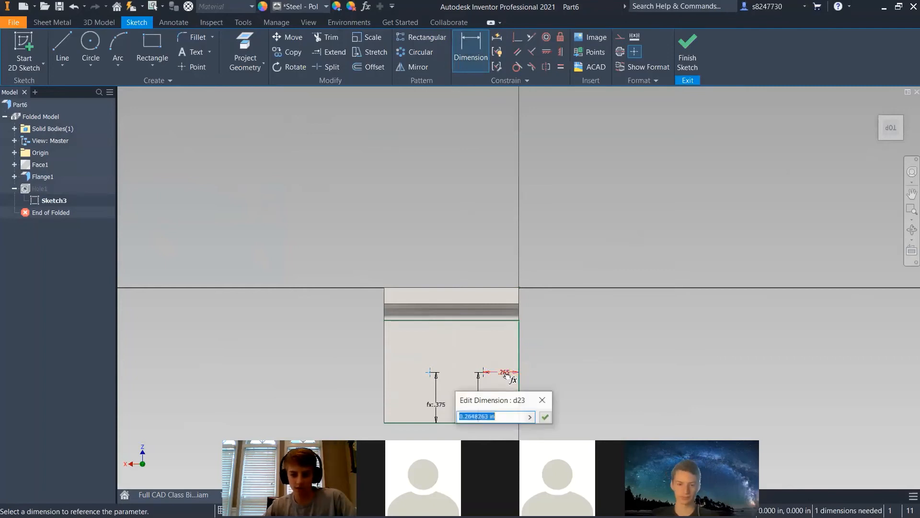
text(.35)
key(Return)
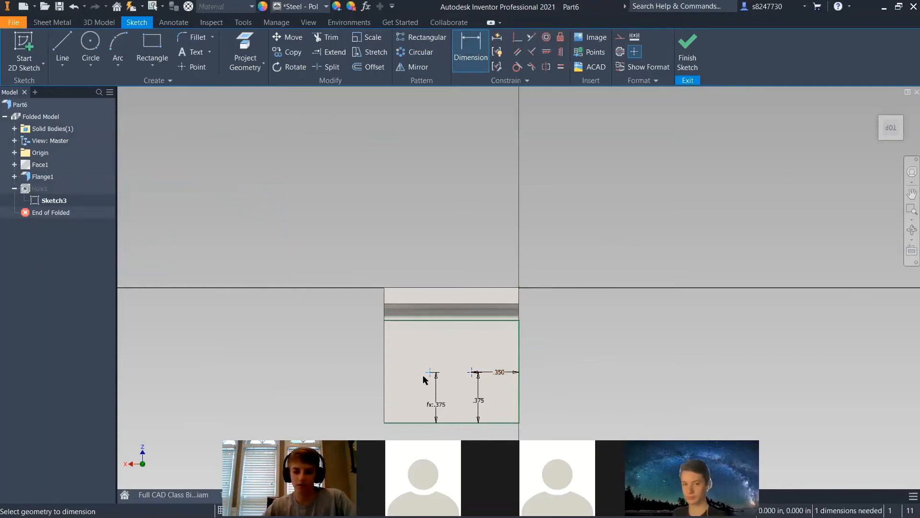
click(385, 375)
click(403, 374)
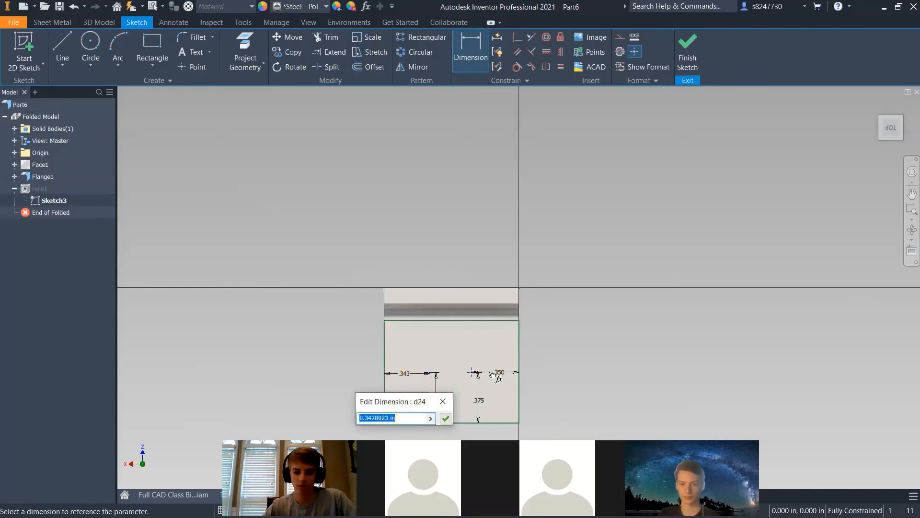
click(500, 373)
key(Return)
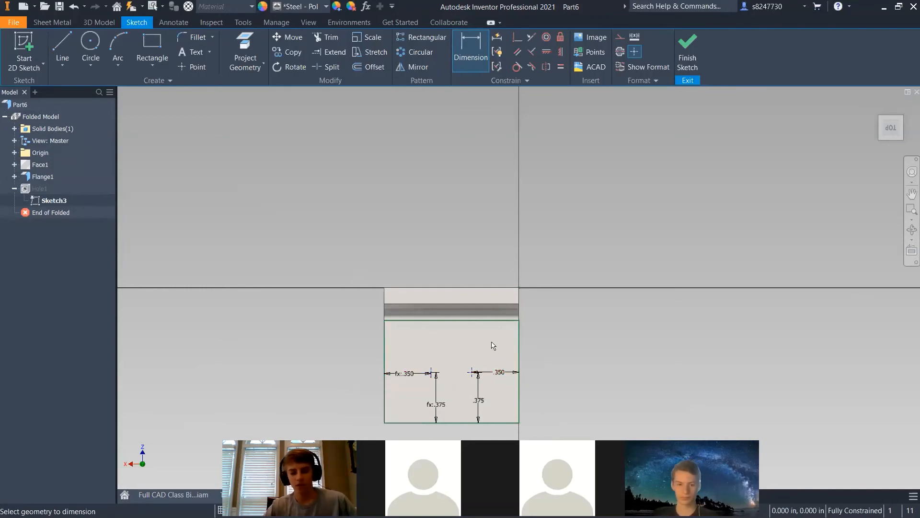
Set the right hole's side-edge distance to 0.25 in and finish the sketch
click(500, 374)
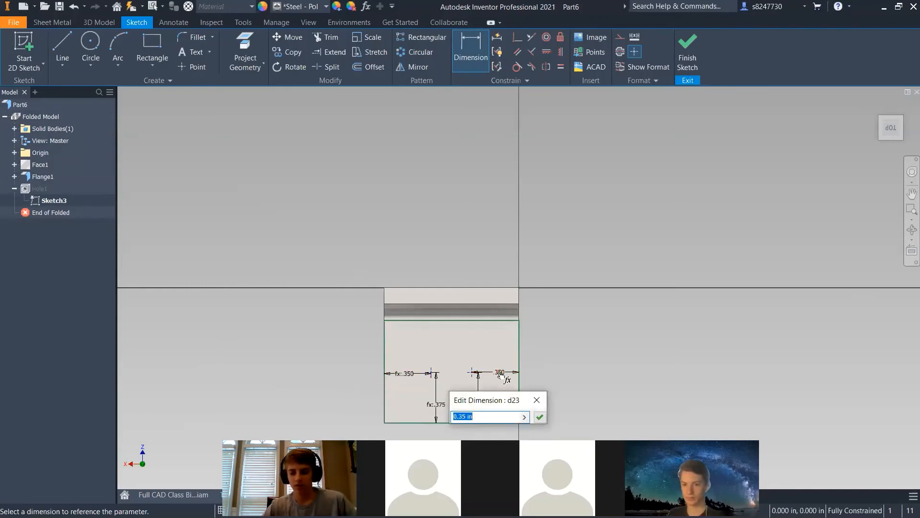
text(.25)
key(Return)
shift+middle_drag(499, 376, 464, 306)
scroll(464, 351, up, 3)
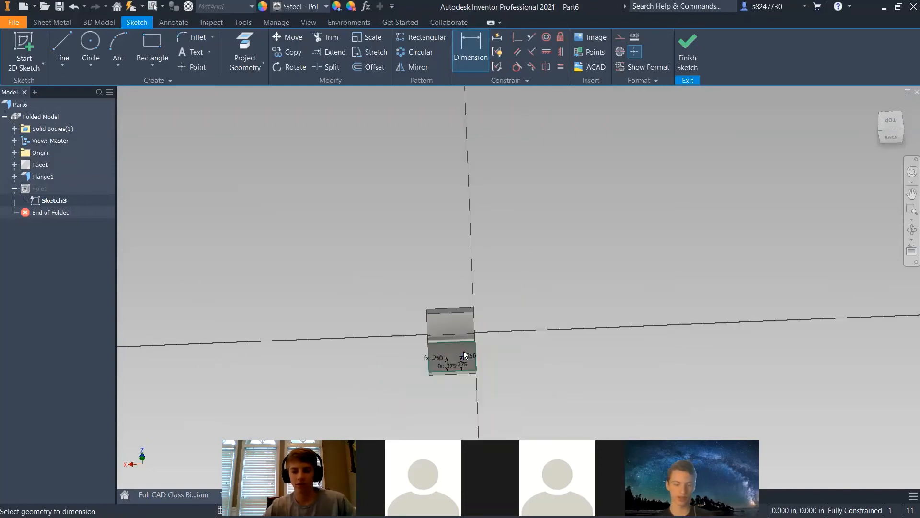
key(F6)
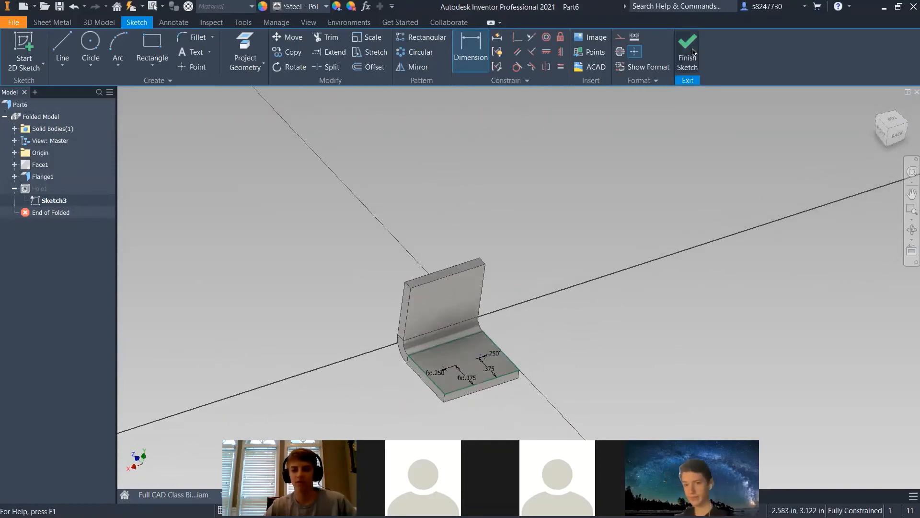
click(692, 51)
Place one 0.26 in diameter through hole on the upright flange's inner face and open its sketch for editing
mouse_move(442, 306)
shift+middle_down()
mouse_move(450, 355)
mouse_move(460, 347)
mouse_move(413, 284)
mouse_move(339, 224)
shift+middle_up()
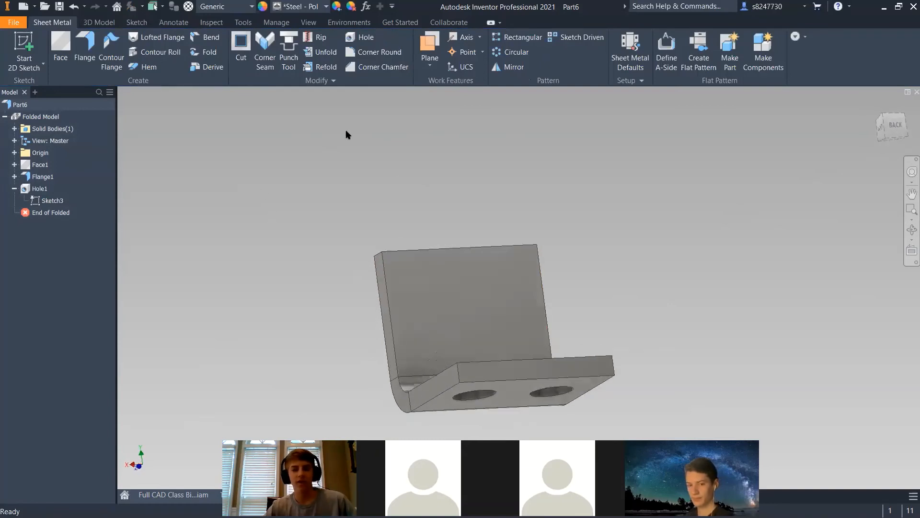
shift+middle_drag(349, 135, 349, 163)
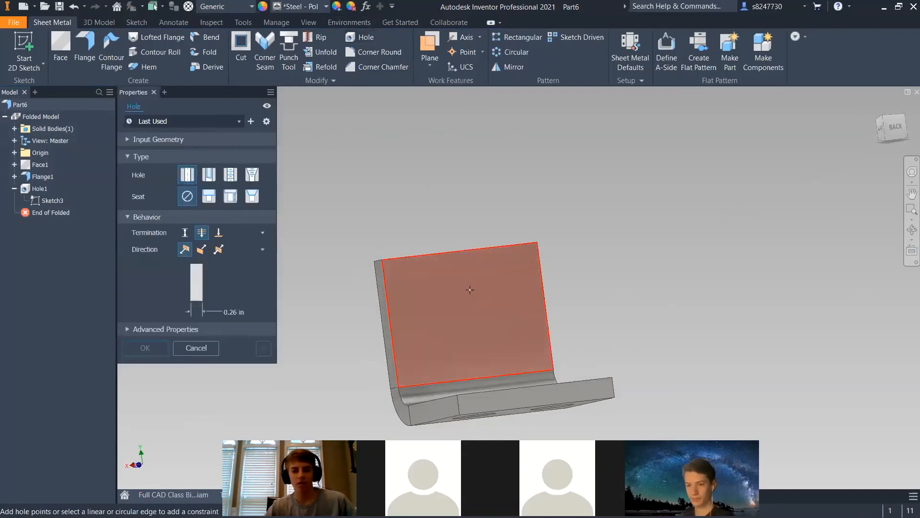
click(464, 294)
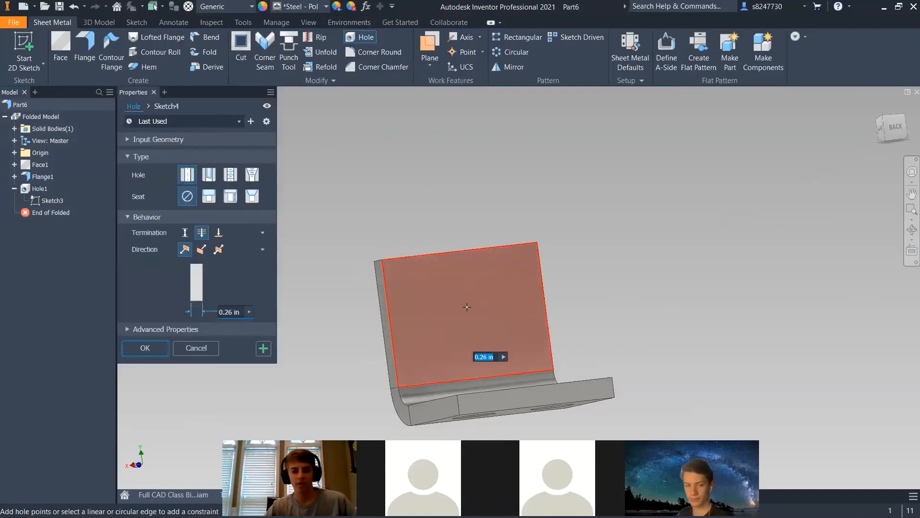
click(153, 352)
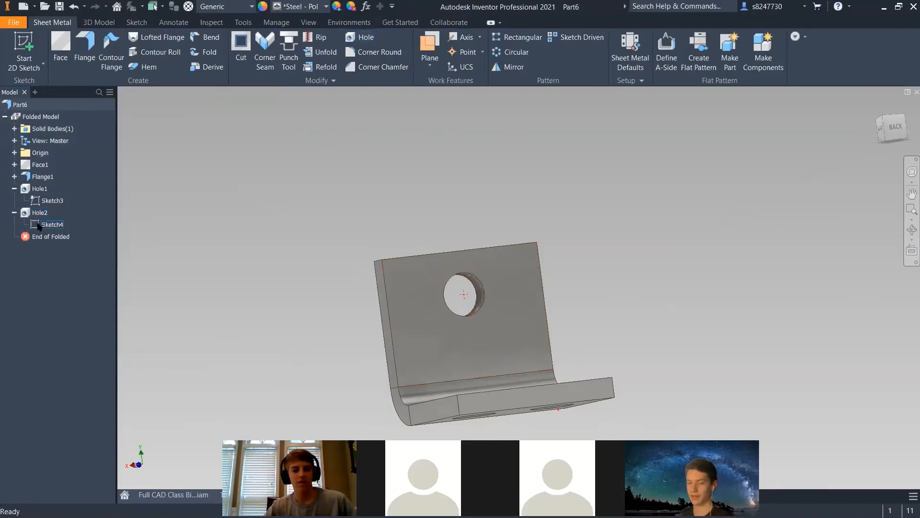
double_click(48, 225)
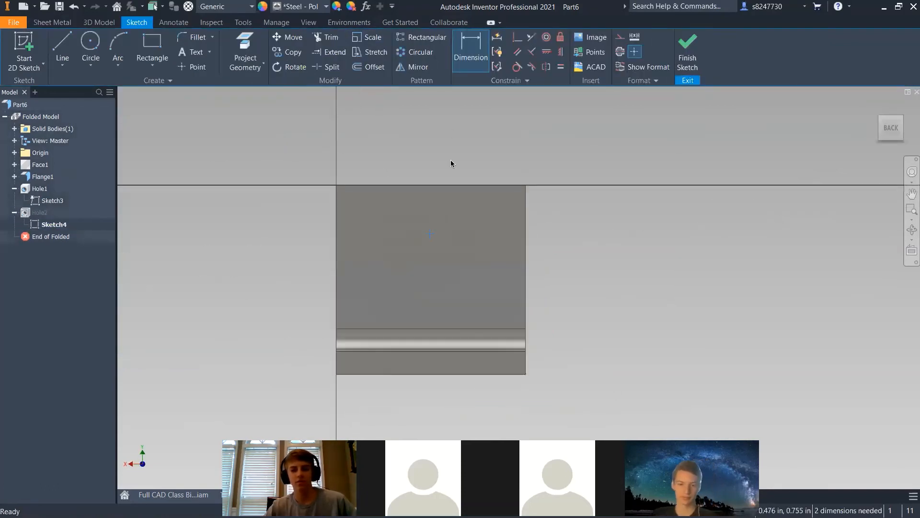
Dimension the upright flange's hole centre from the flange's upper edge and set the distance to .76/2 in
click(470, 48)
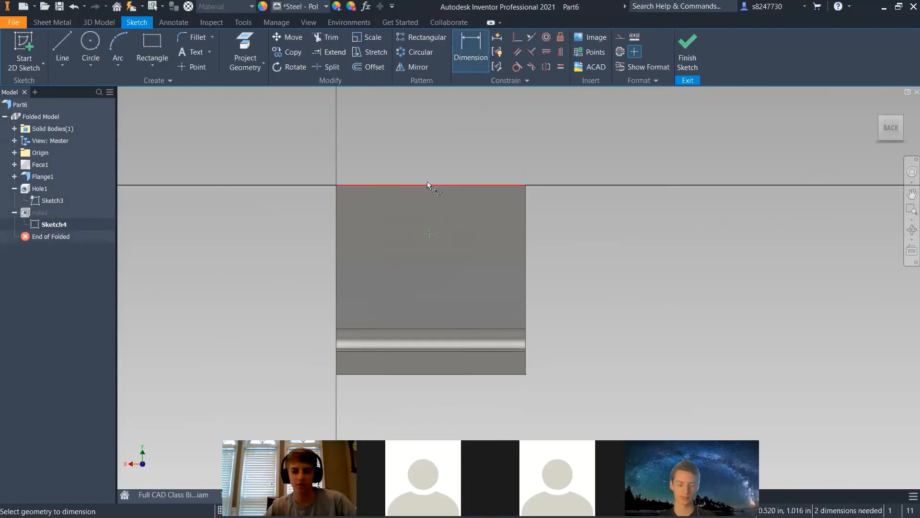
click(427, 185)
click(429, 233)
click(427, 206)
text(.7)
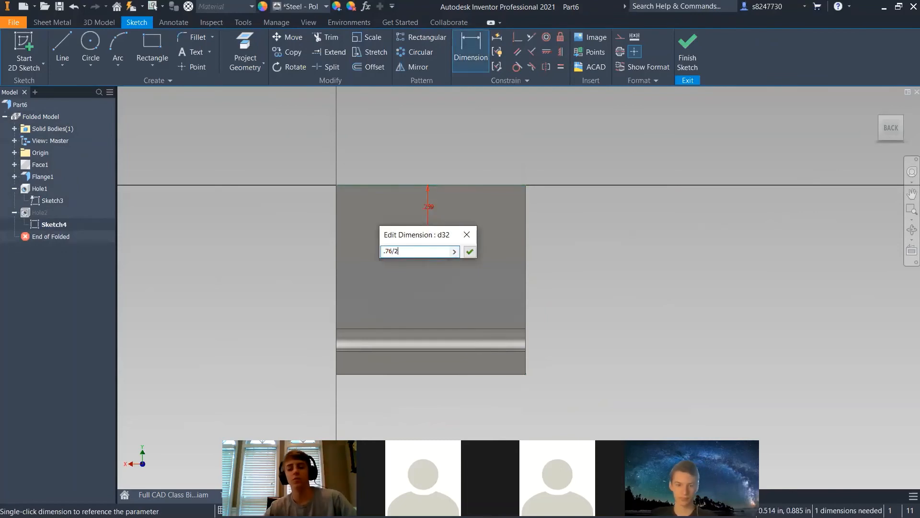
text(6/2)
key(Return)
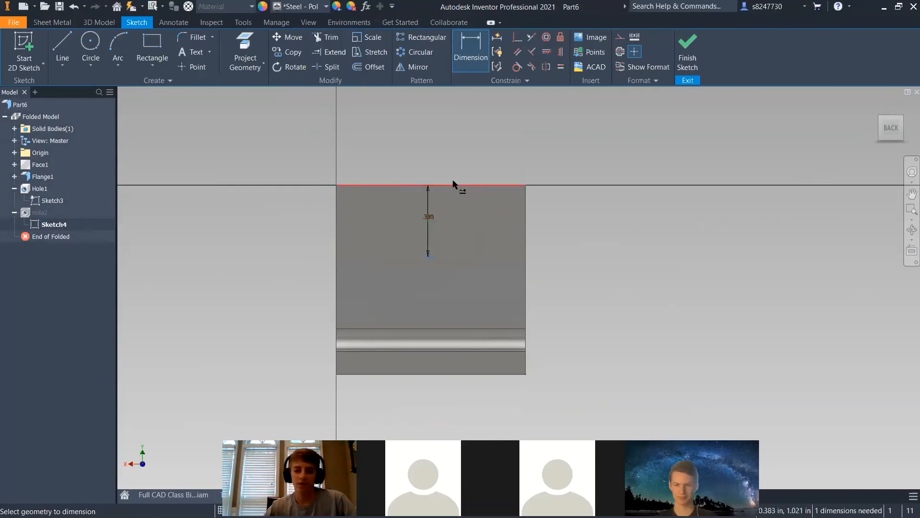
Check the flange's flat height above the bend and its overall height using trial dimensions from the upper edge
click(455, 184)
click(494, 328)
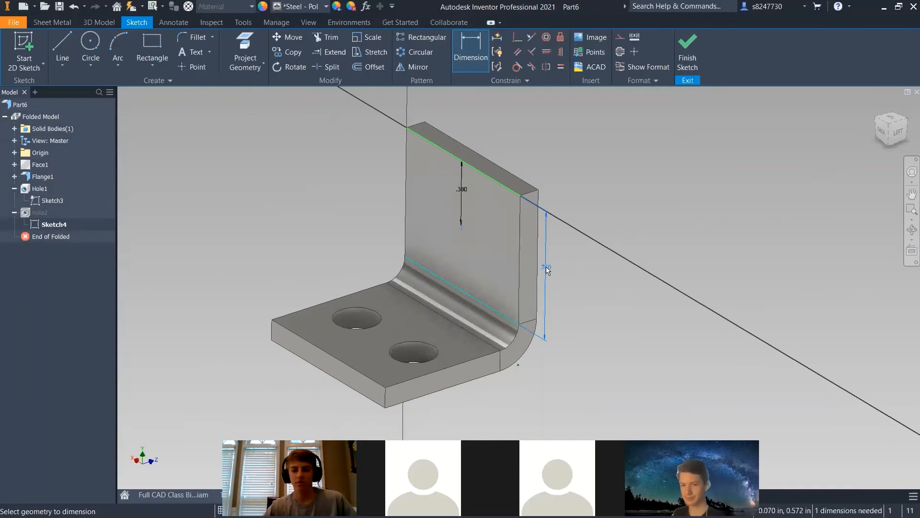
click(547, 270)
click(197, 106)
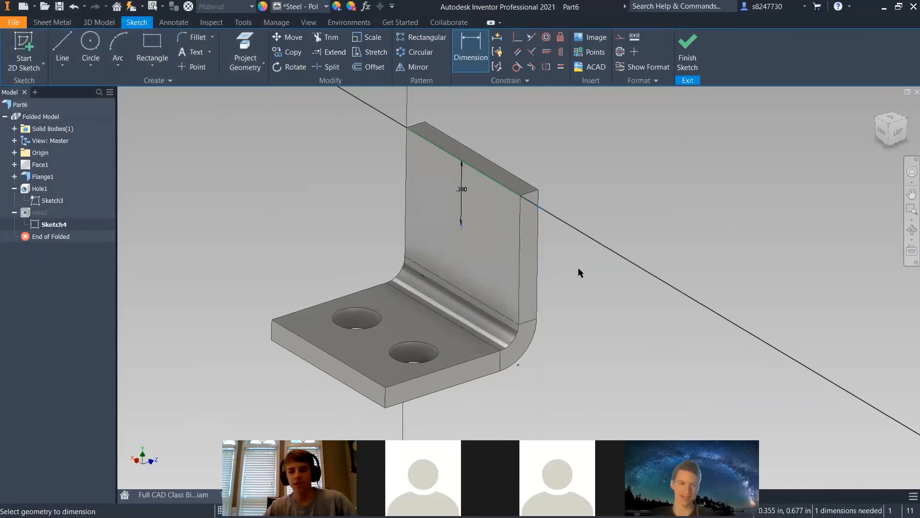
click(880, 132)
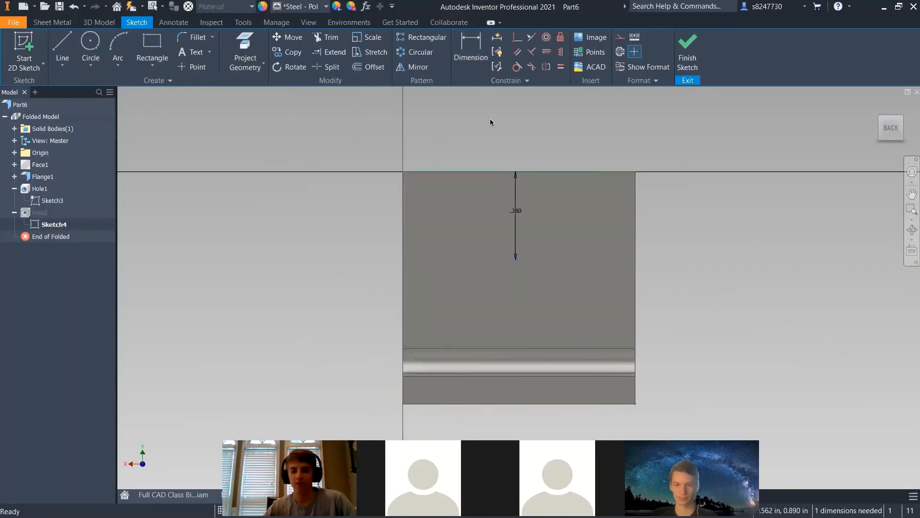
key(F5)
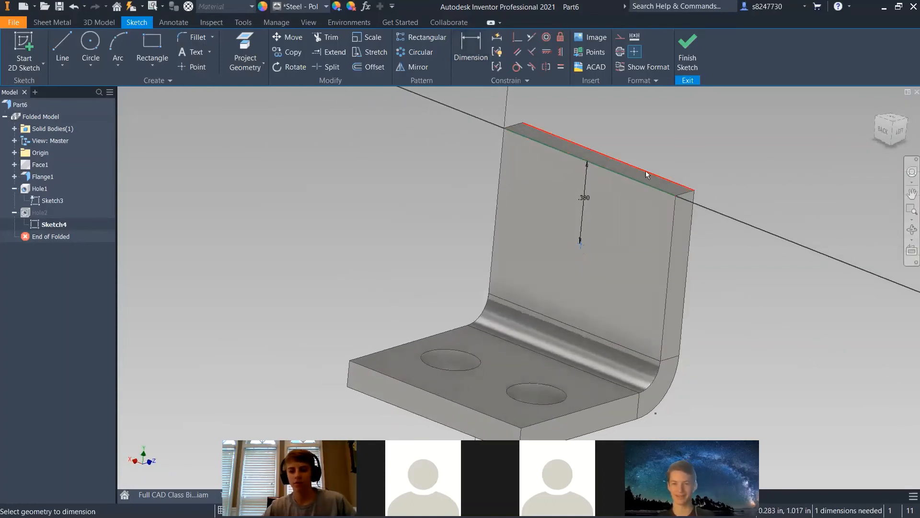
click(640, 181)
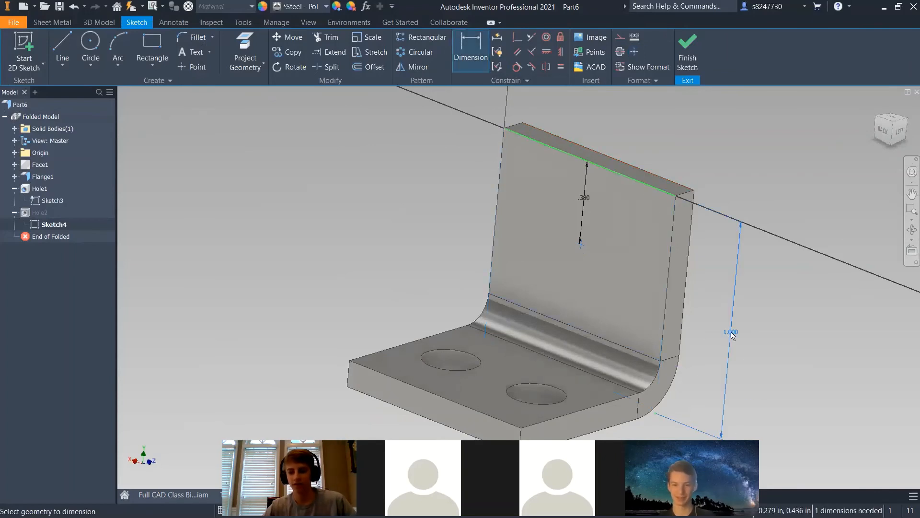
scroll(713, 316, down, 3)
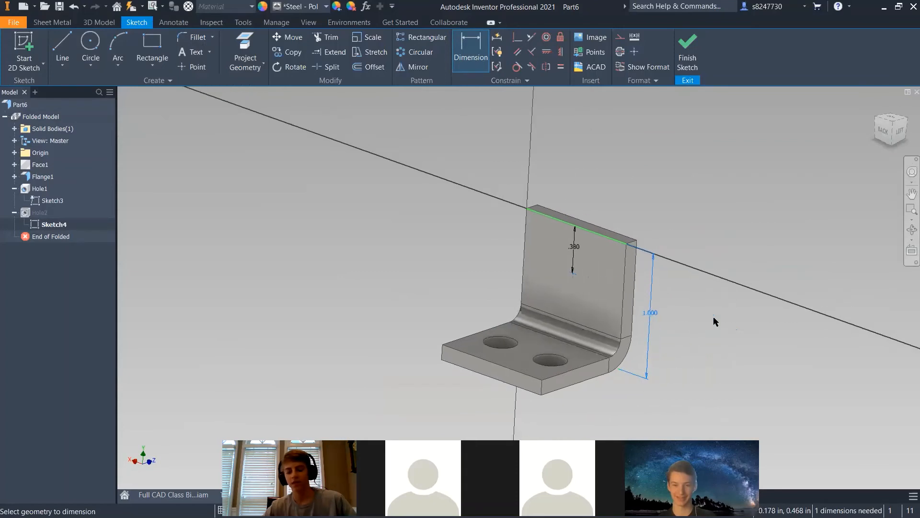
key(Escape)
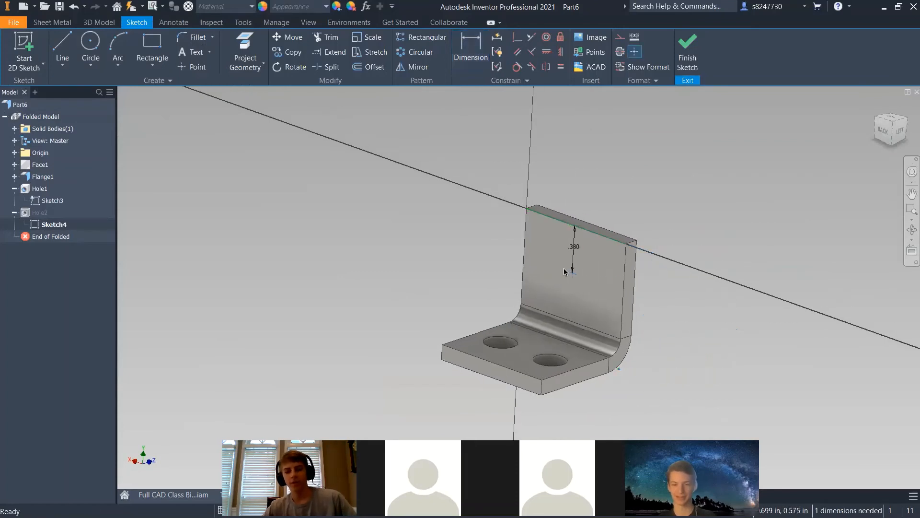
Dimension the flange hole centre 0.5 in from the flange's side edge and finish the sketch
scroll(602, 290, up, 2)
click(597, 277)
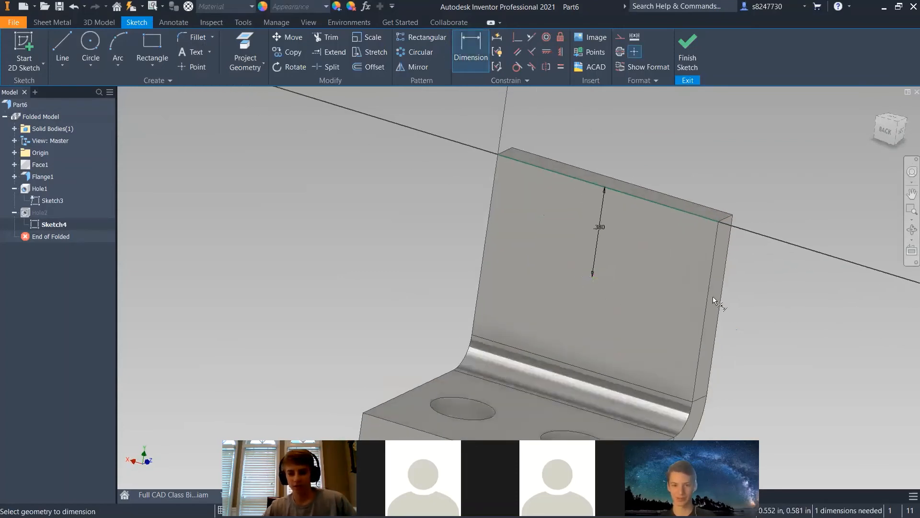
click(707, 296)
click(683, 290)
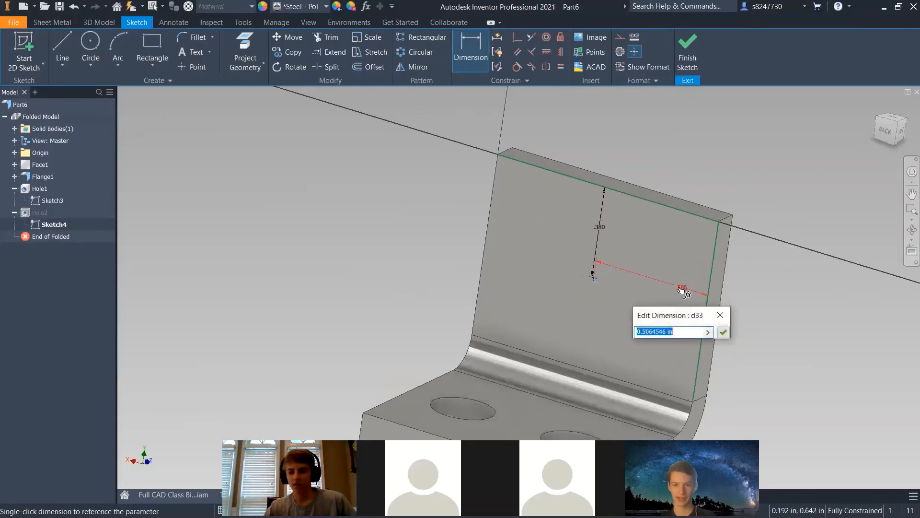
text(.5)
key(Return)
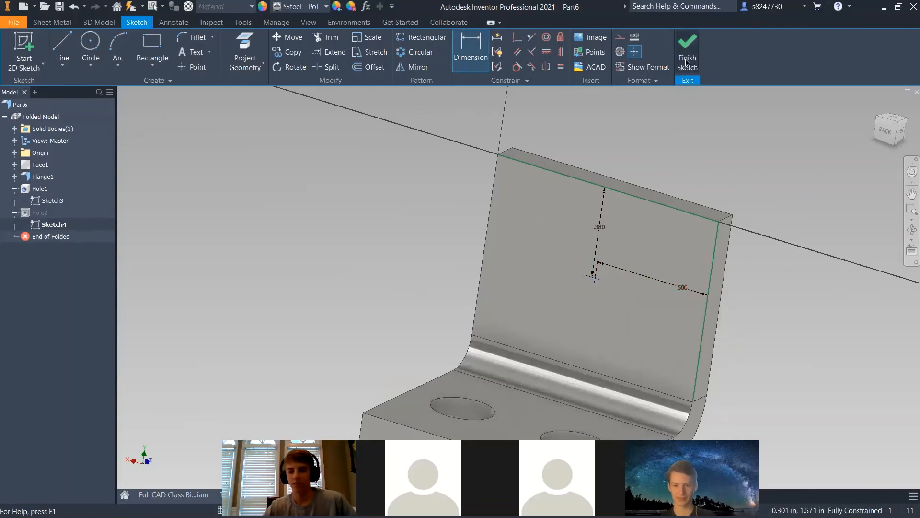
click(686, 62)
key(F6)
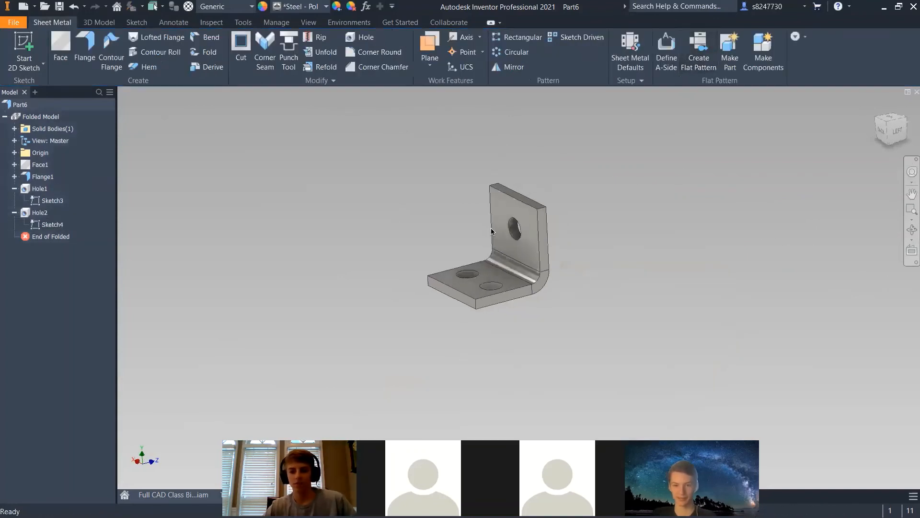
Create the flat pattern of the folded bracket
scroll(456, 232, down, 4)
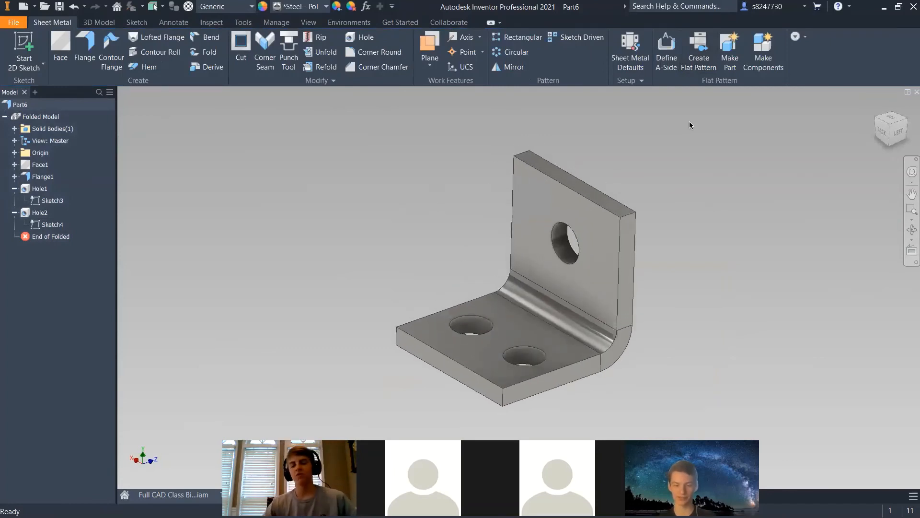
shift+middle_drag(720, 234, 692, 101)
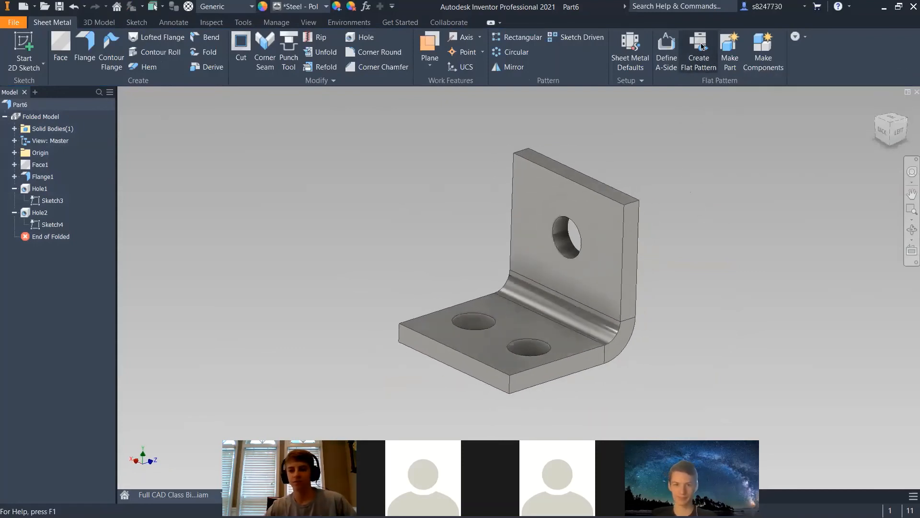
click(701, 46)
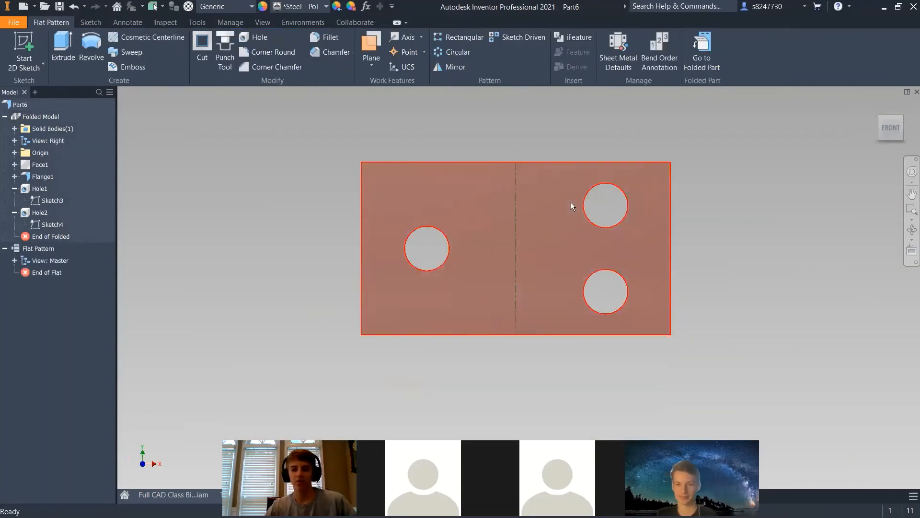
right_click(356, 261)
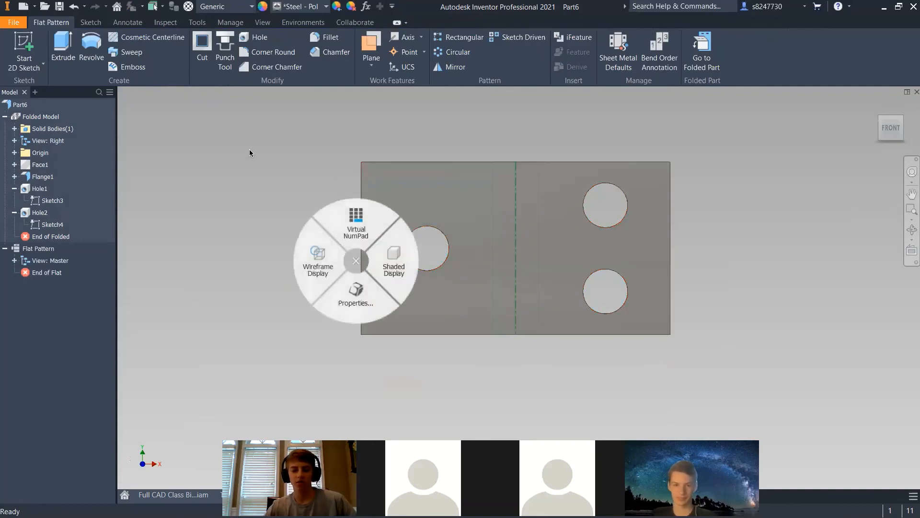
click(283, 183)
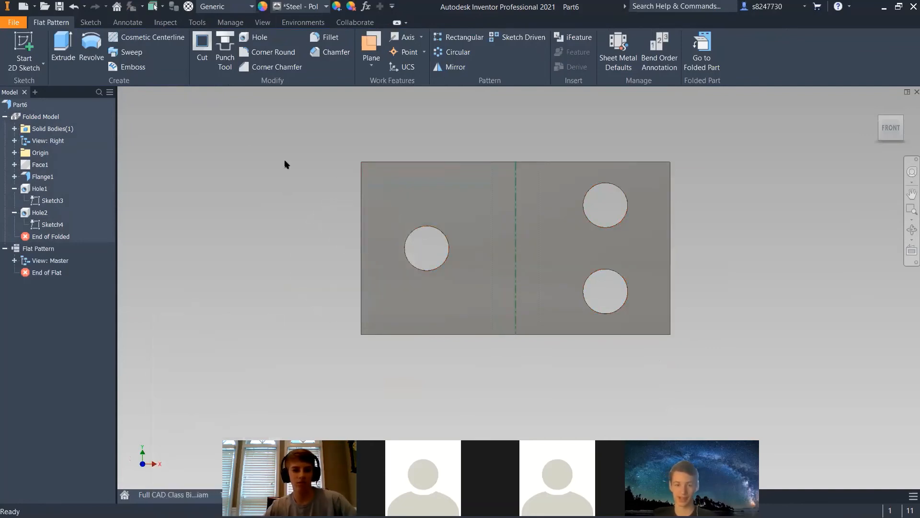
Measure the single hole's centre distance to the flat pattern's nearest short edge, and that edge's distance to the bend line
click(197, 23)
click(21, 46)
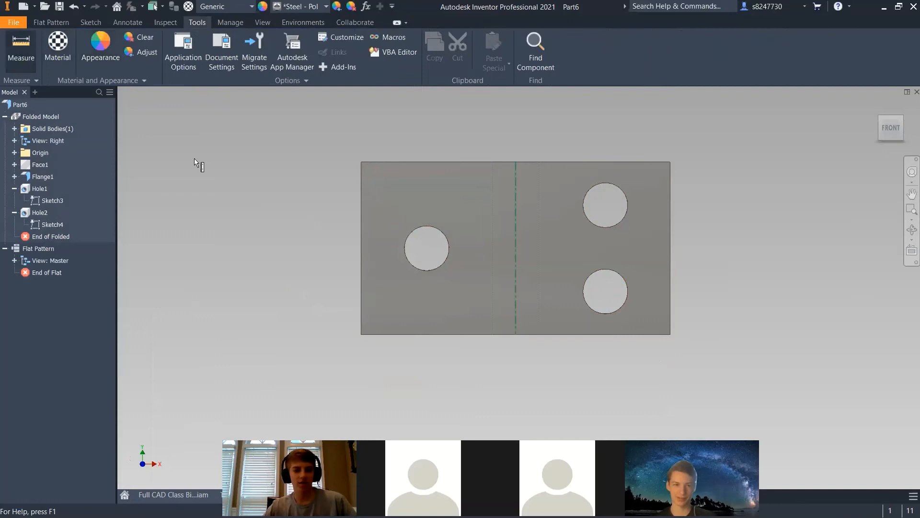
click(405, 252)
click(361, 247)
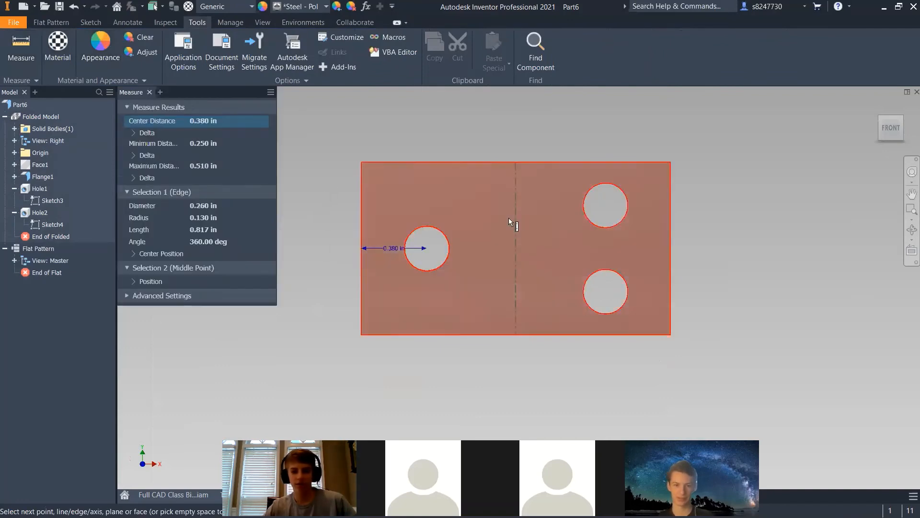
click(324, 131)
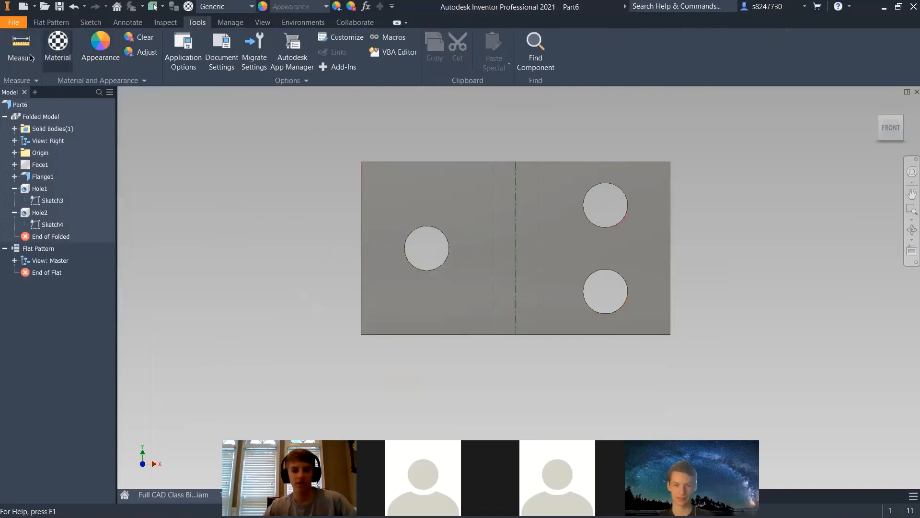
click(362, 191)
click(516, 198)
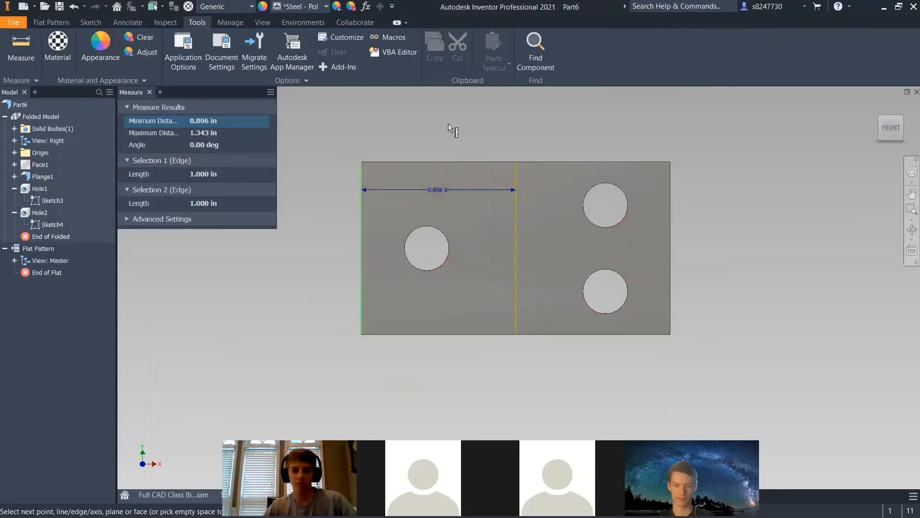
key(Escape)
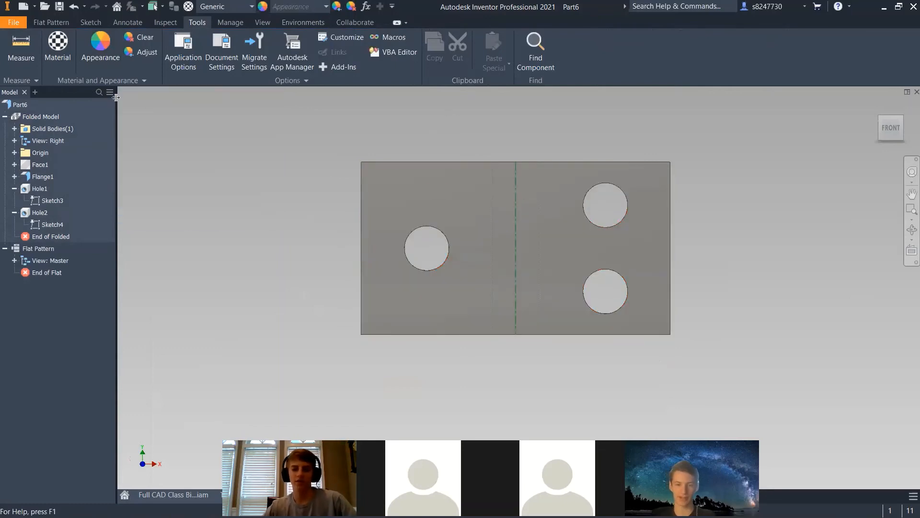
Return to the folded part and round the two flange corners and two base corners with 0.25 in fillets
click(51, 22)
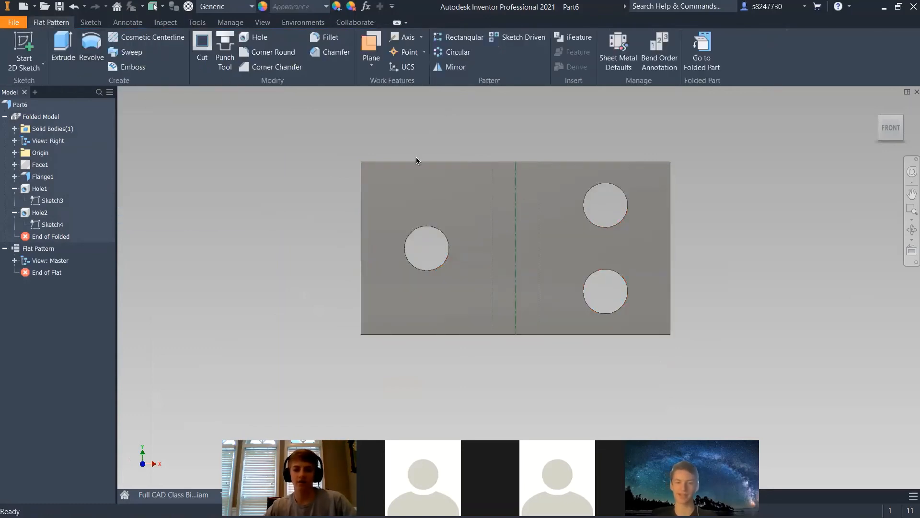
click(717, 69)
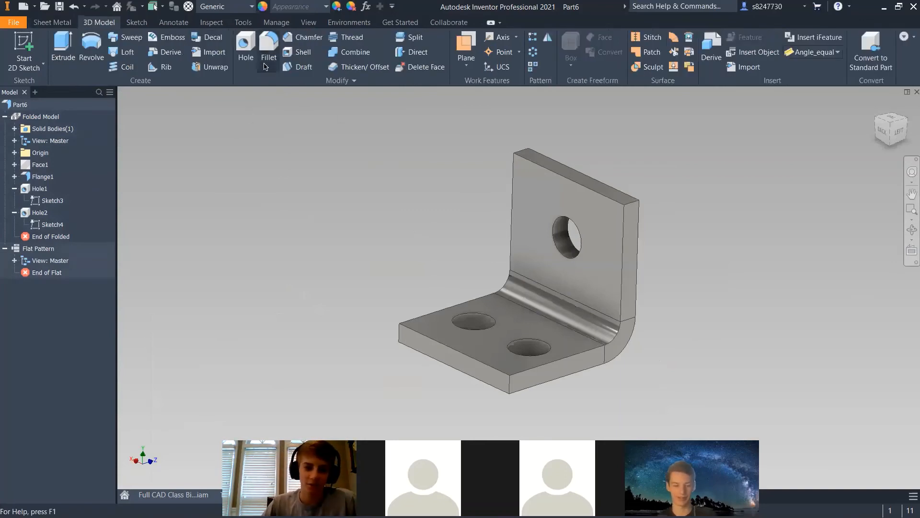
click(267, 54)
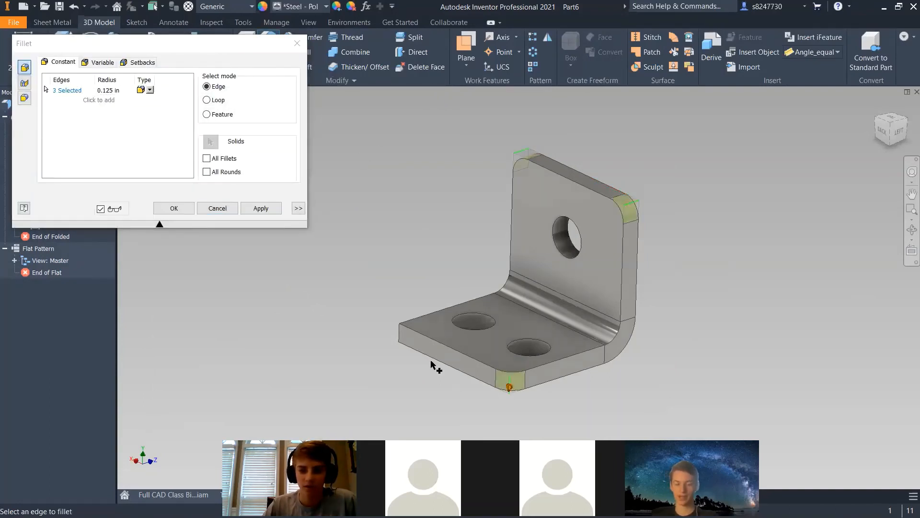
click(399, 335)
click(111, 89)
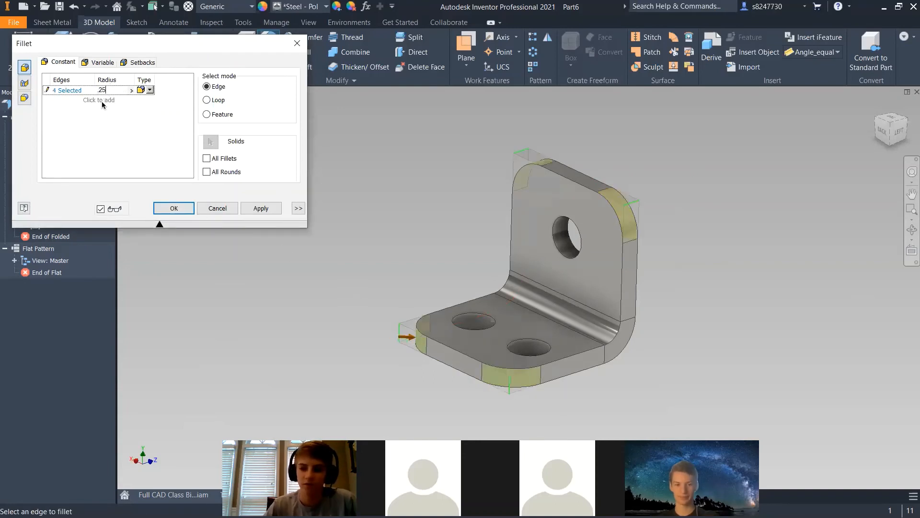
click(248, 208)
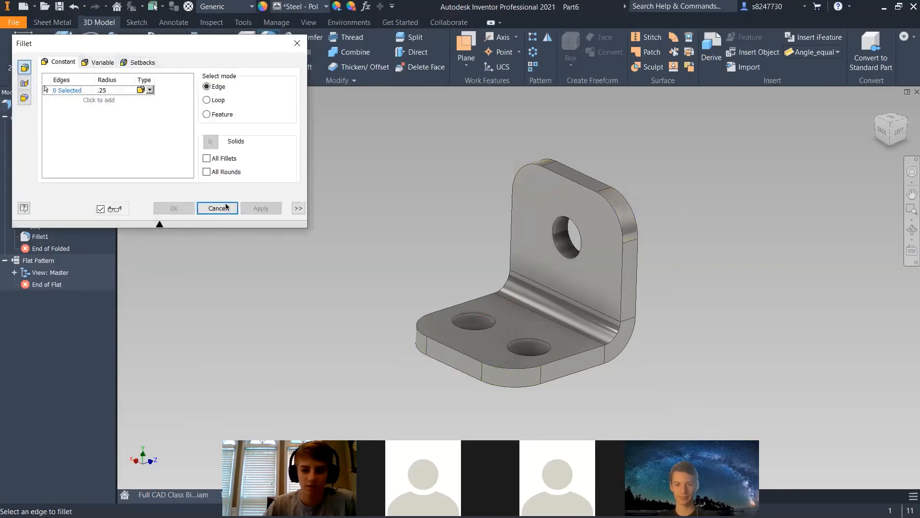
click(218, 207)
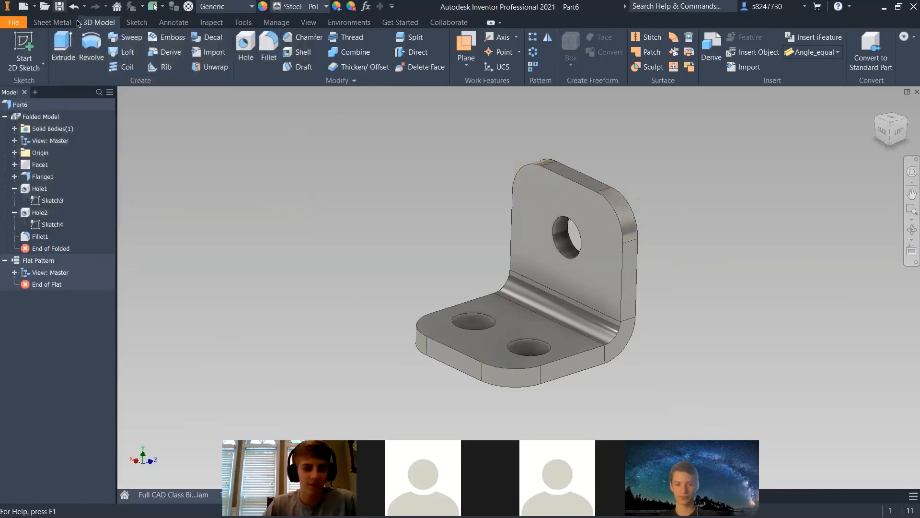
Save the part as "L Bracket for arms" in the CAD Class Bike Stand 1 folder
key(ctrl+s)
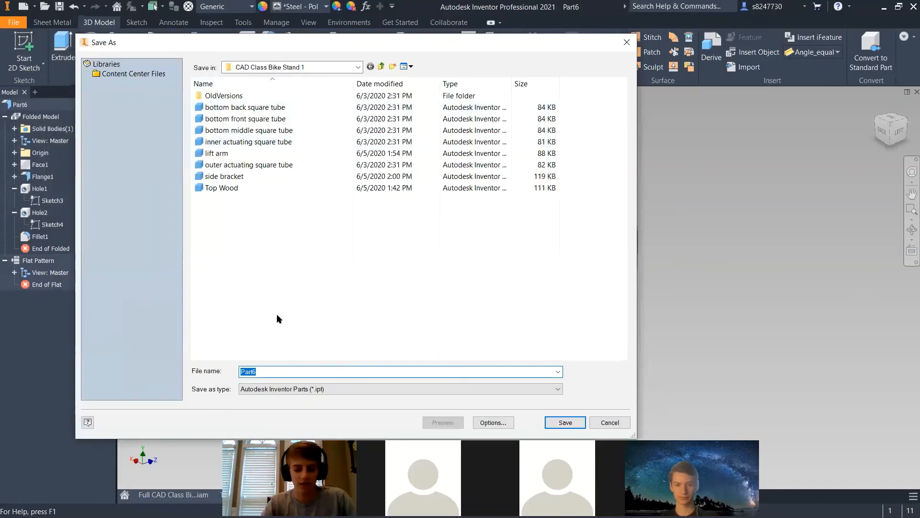
text(L Bracket f)
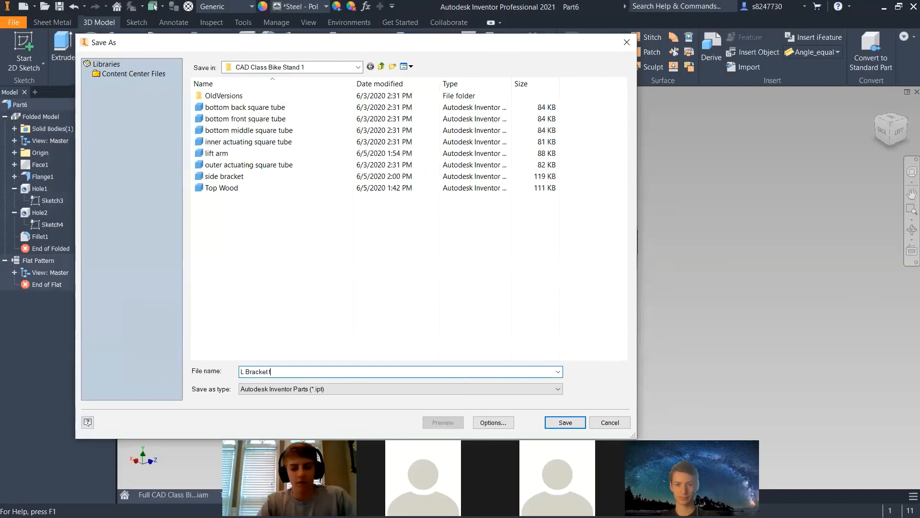
text(or arms)
key(Return)
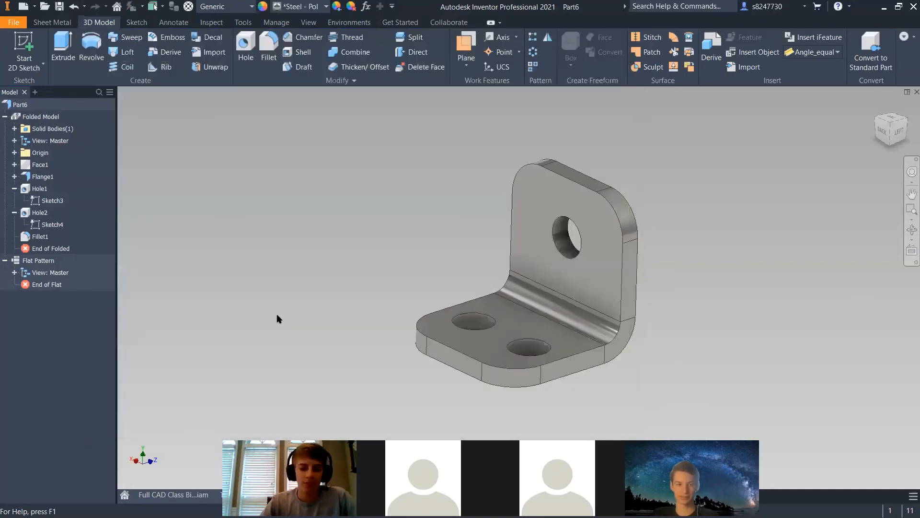
Switch to the Full CAD Class Bike 1 assembly and place two instances of L Bracket for arms beside the stand
click(173, 494)
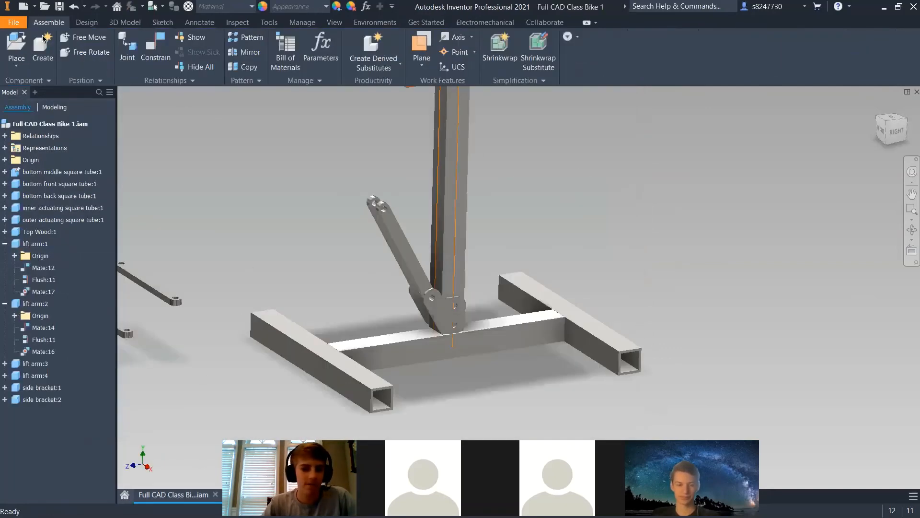
key(p)
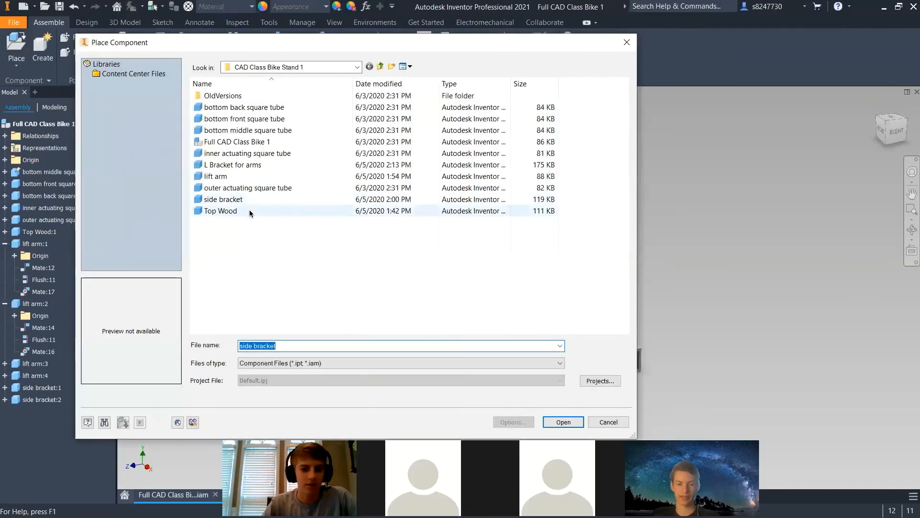
key(Escape)
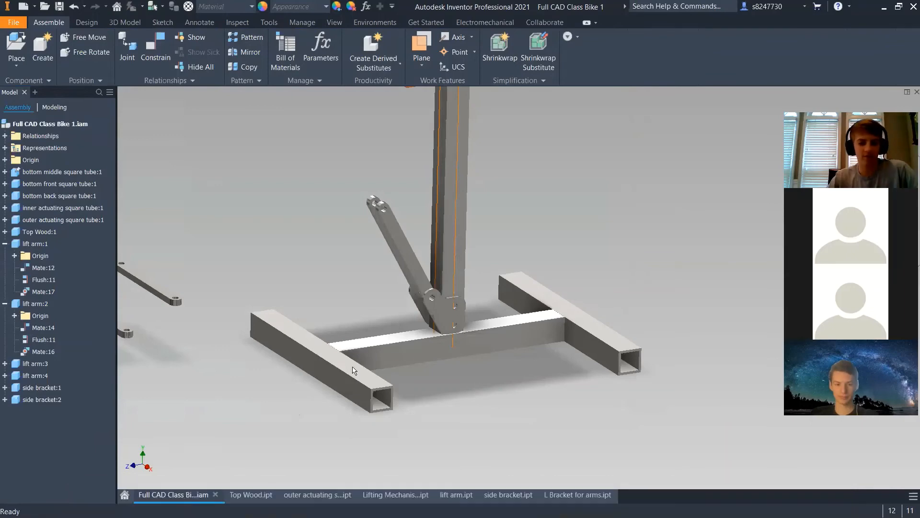
scroll(402, 326, up, 4)
click(17, 46)
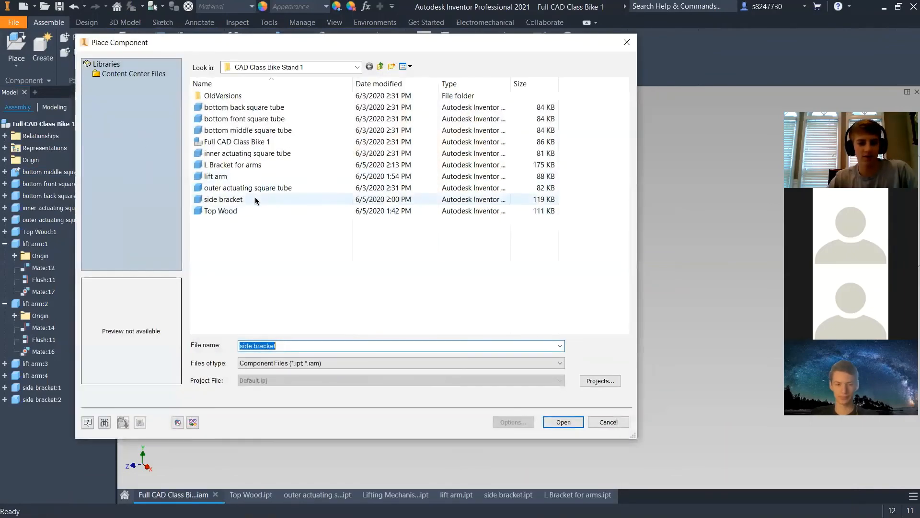
click(241, 165)
click(563, 422)
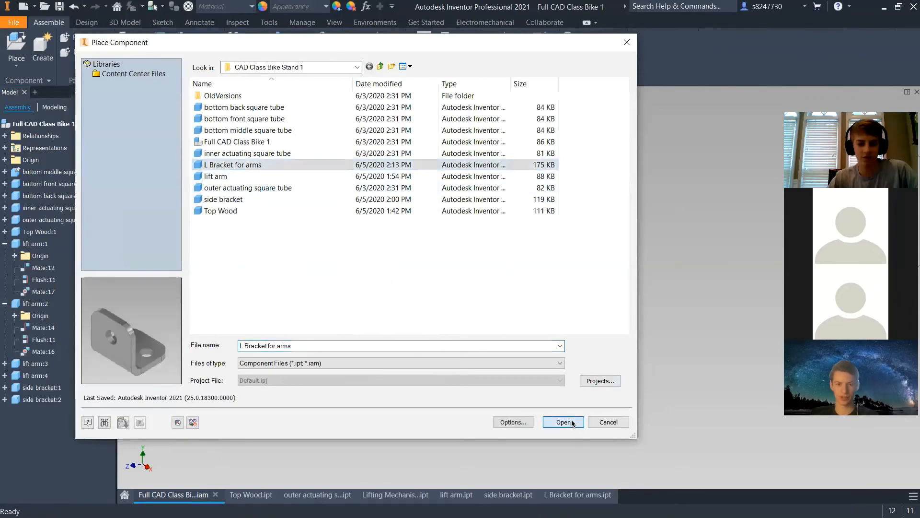
click(346, 285)
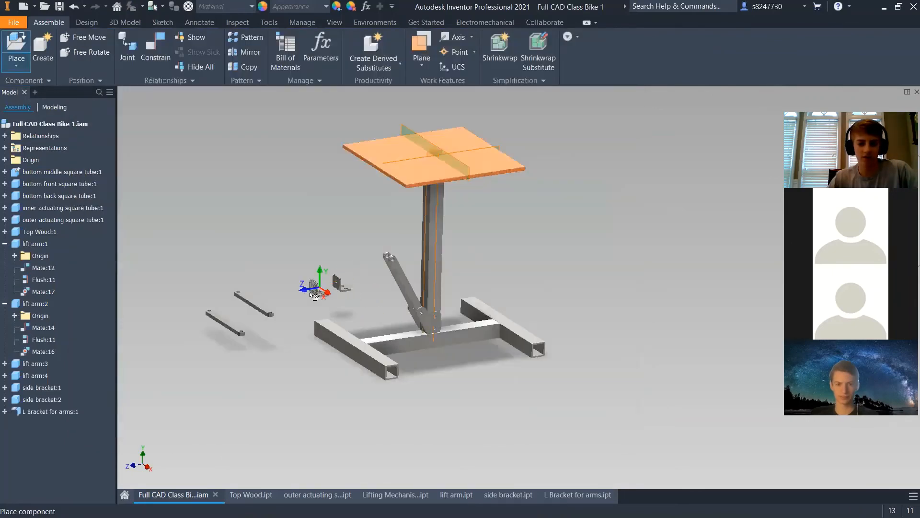
click(310, 318)
key(Escape)
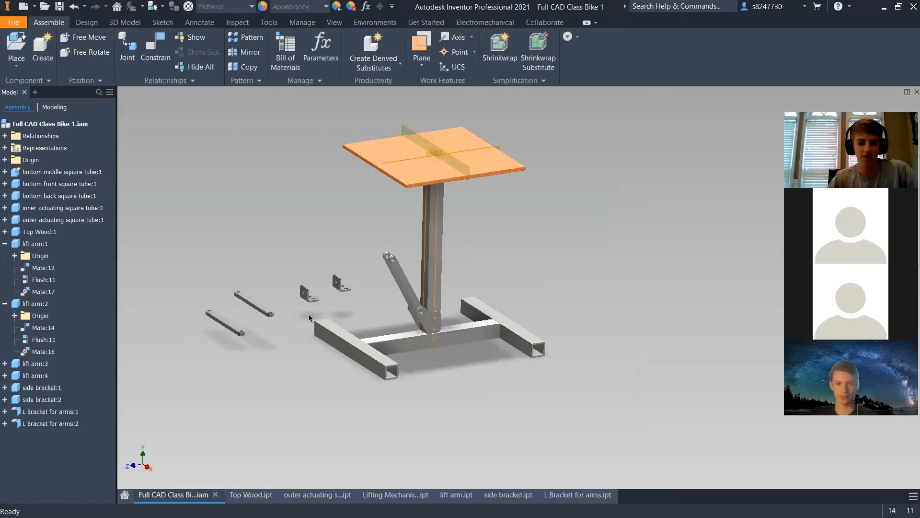
Open the bottom middle square tube from the assembly as its own part
scroll(314, 301, down, 5)
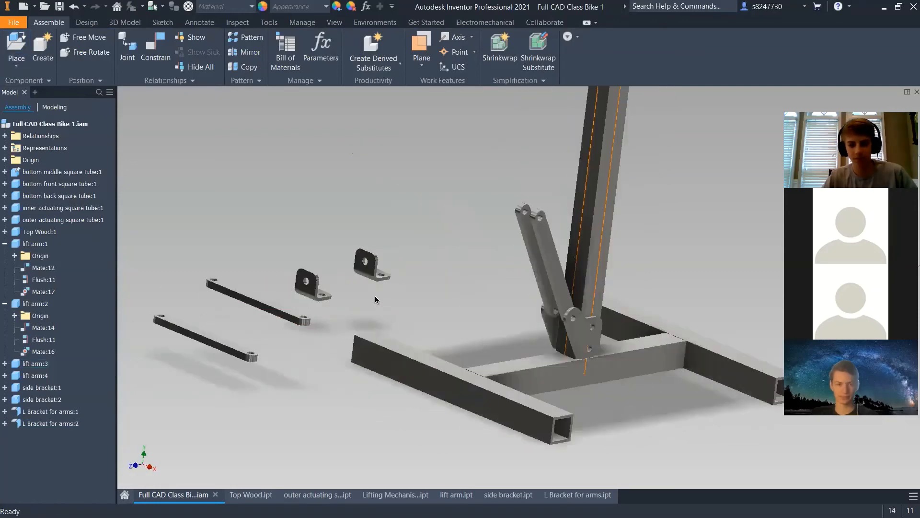
mouse_move(353, 312)
shift+middle_down()
mouse_move(440, 298)
mouse_move(453, 341)
mouse_move(364, 309)
shift+middle_up()
shift+middle_drag(375, 350, 419, 398)
scroll(419, 399, down, 3)
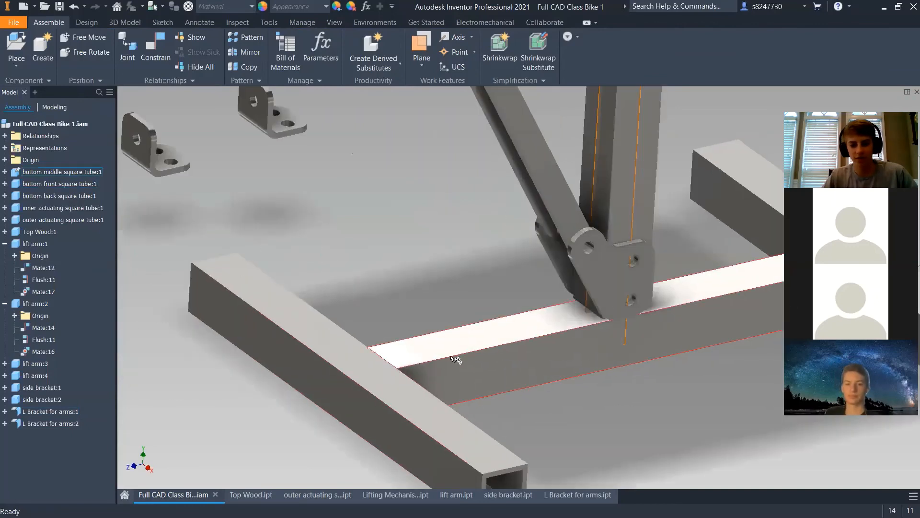
click(456, 363)
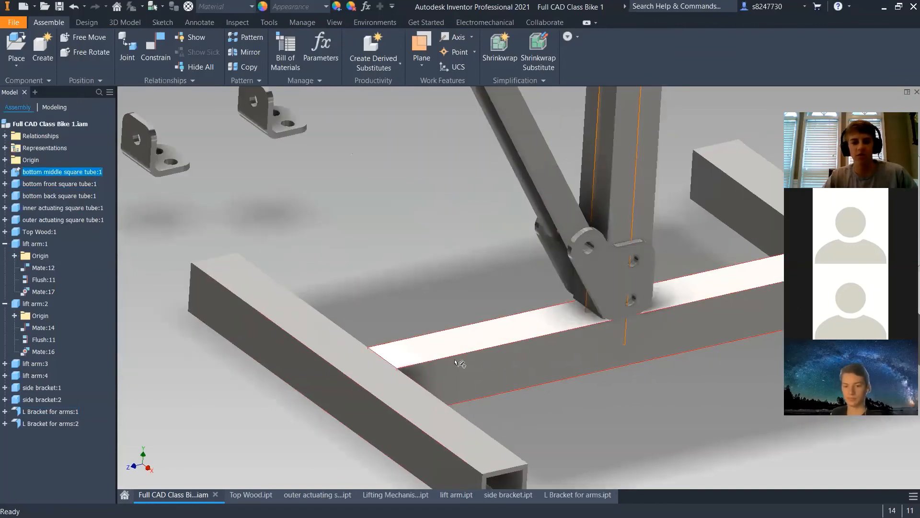
right_click(456, 361)
click(453, 334)
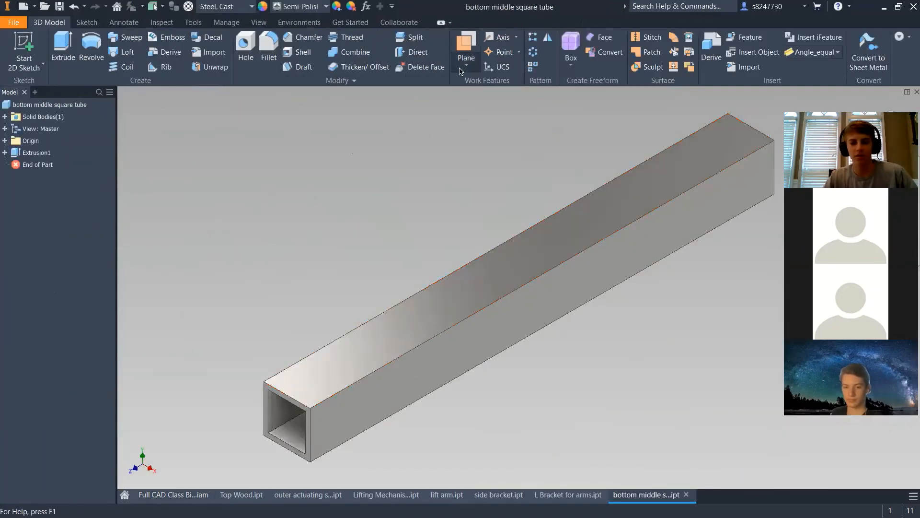
Create a midplane between the tube's two opposite long side faces and return to the bike stand assembly
click(461, 70)
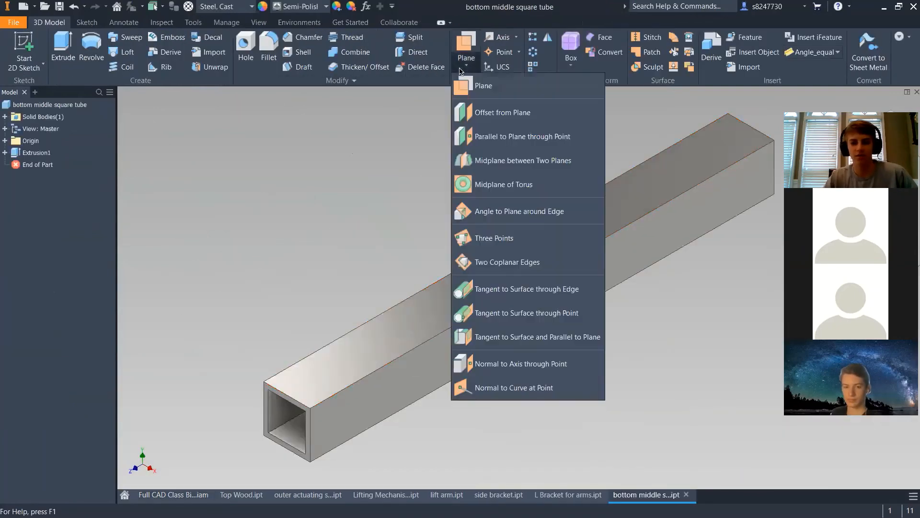
click(478, 163)
click(426, 404)
shift+middle_drag(474, 374, 461, 320)
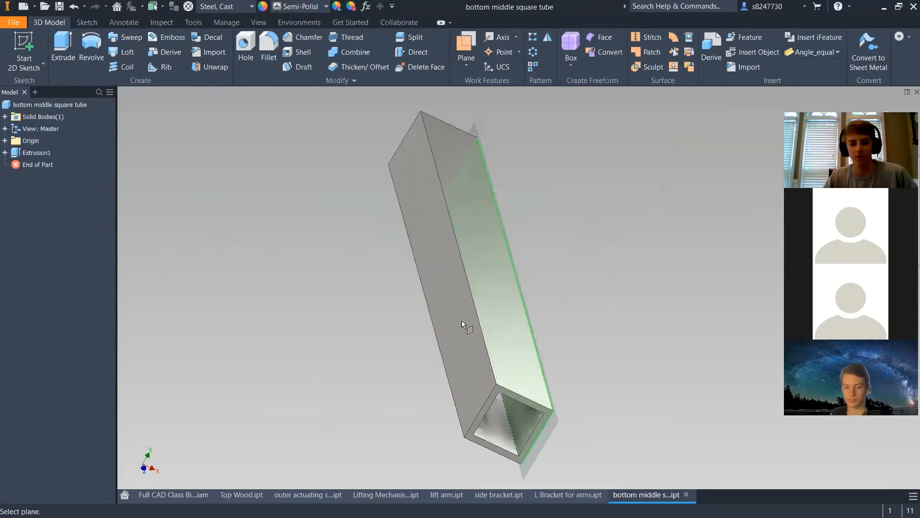
click(462, 320)
key(F5)
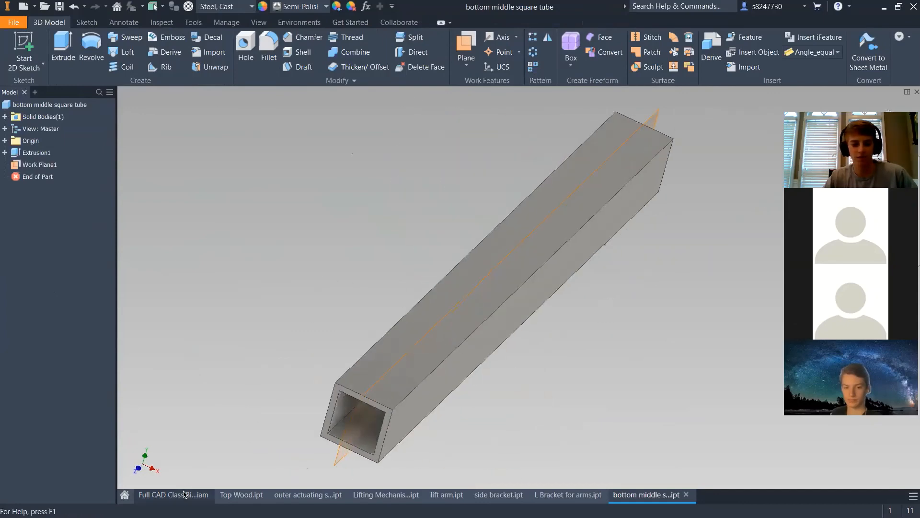
scroll(404, 295, up, 3)
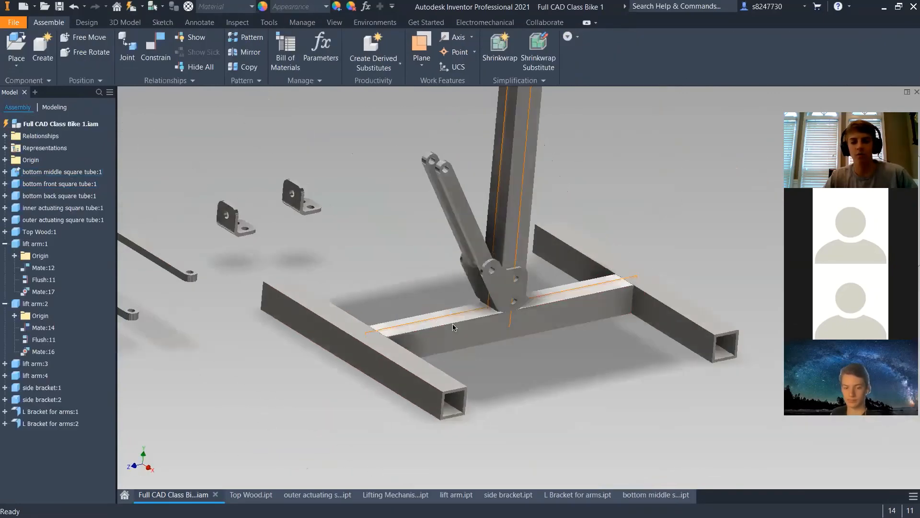
shift+middle_drag(454, 327, 373, 272)
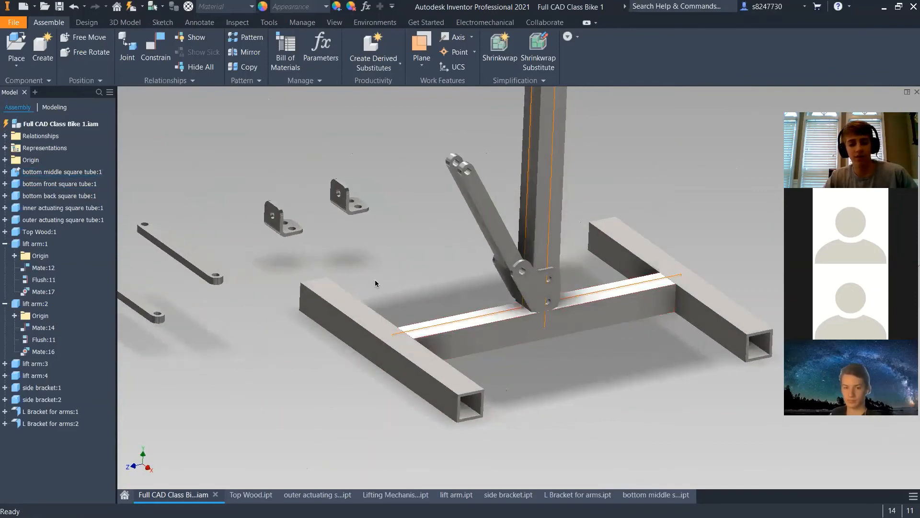
key(c)
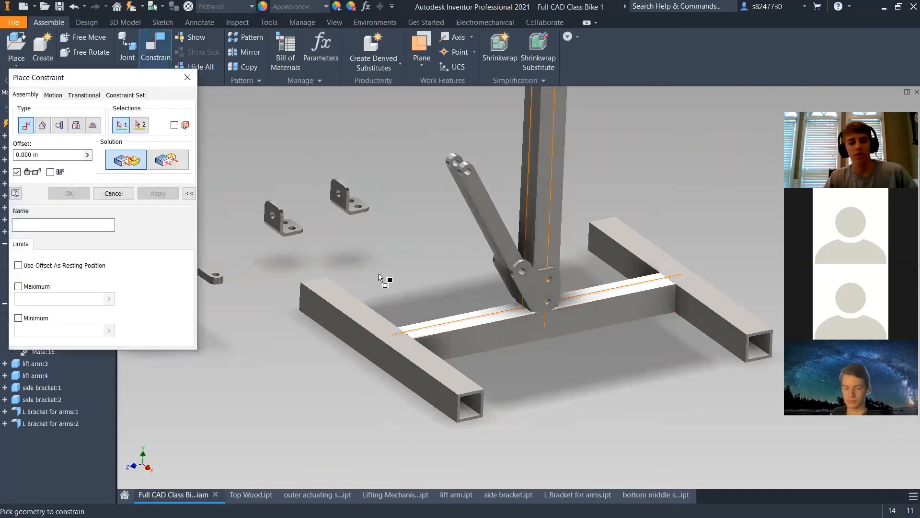
shift+middle_drag(385, 280, 294, 245)
scroll(295, 246, up, 5)
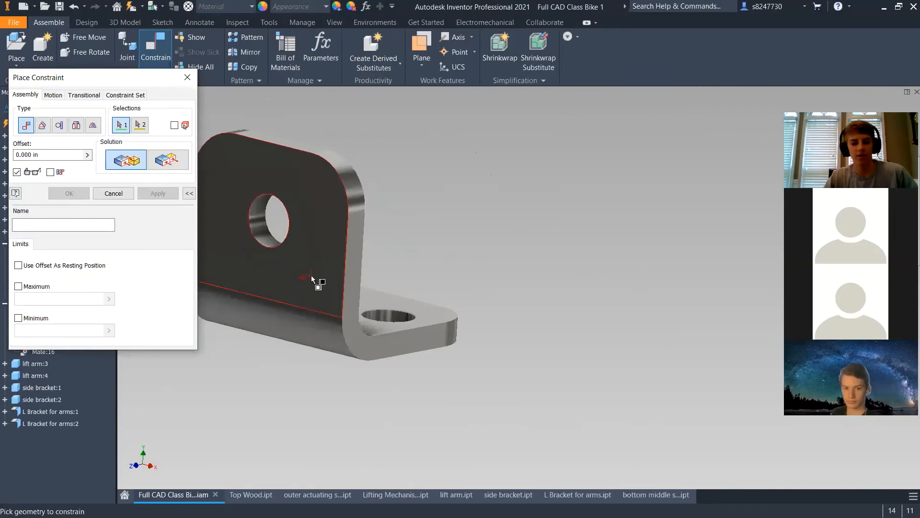
click(312, 272)
scroll(312, 270, down, 5)
scroll(410, 357, up, 5)
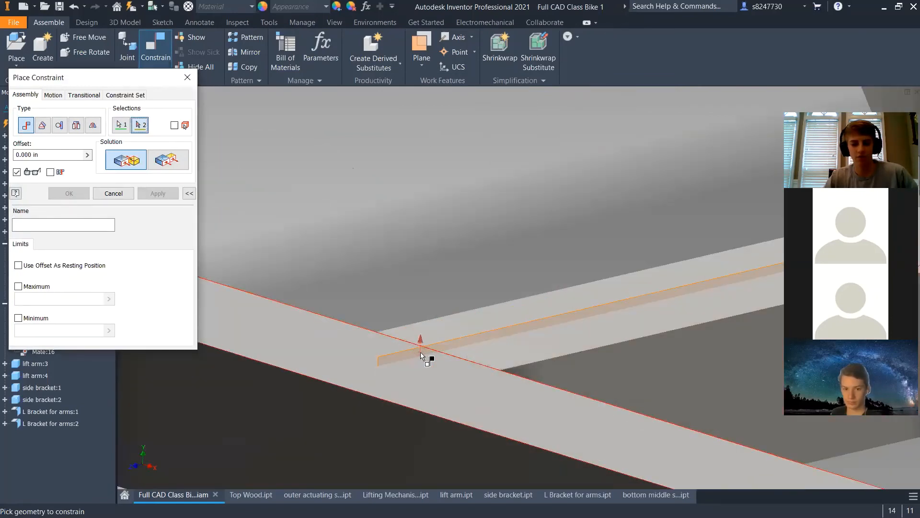
key(Escape)
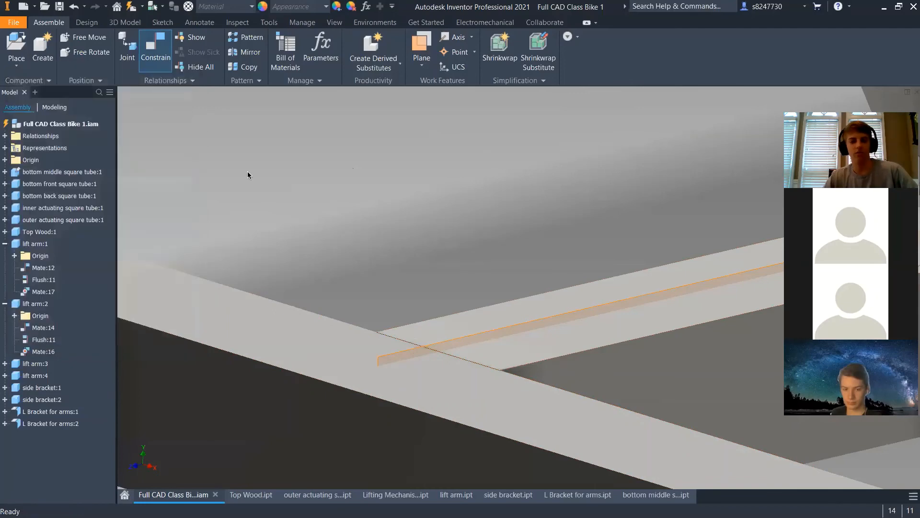
Mate the first L bracket's outer flange face to the middle tube's lengthwise midplane with a 0.5 in offset
click(156, 45)
scroll(372, 277, down, 5)
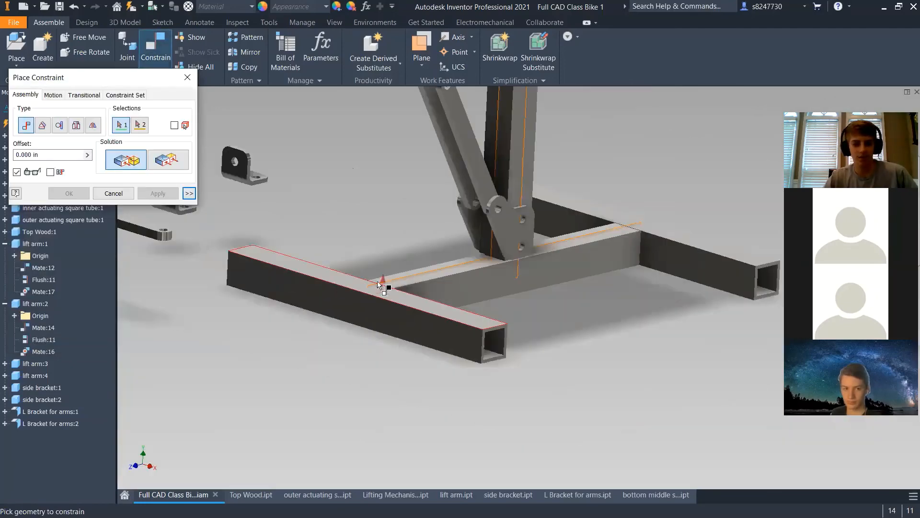
scroll(379, 285, up, 5)
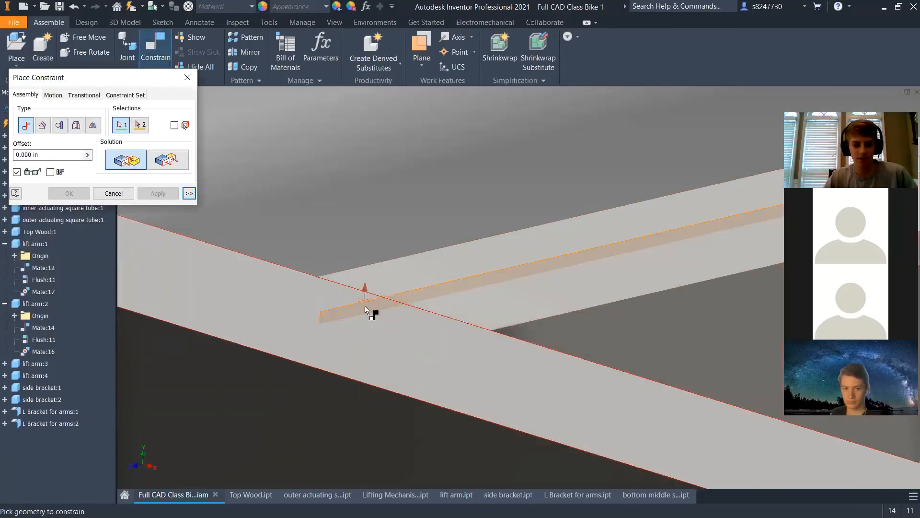
click(364, 302)
scroll(364, 304, down, 5)
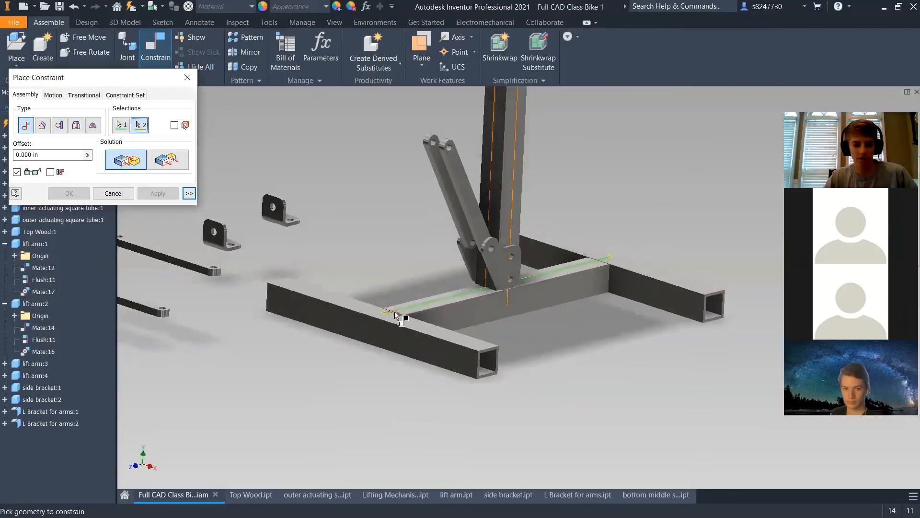
scroll(274, 202, up, 3)
click(274, 199)
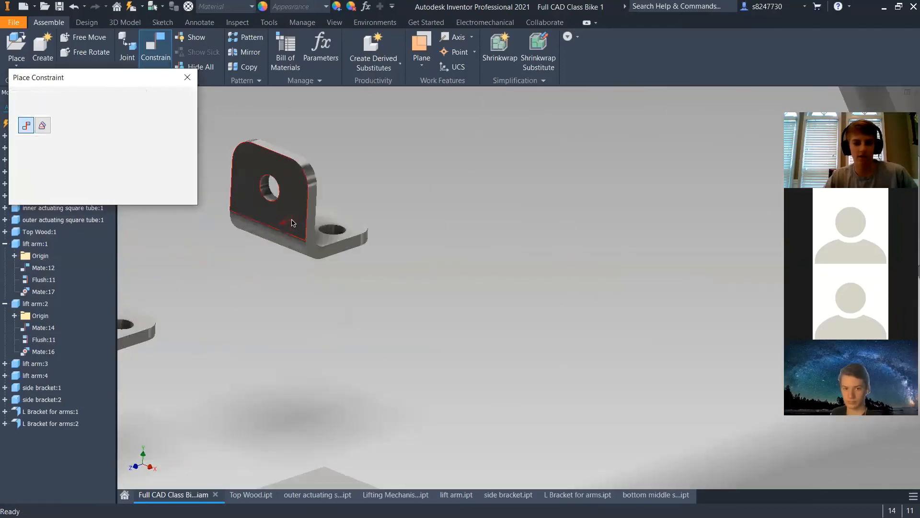
scroll(368, 291, down, 5)
scroll(342, 282, up, 6)
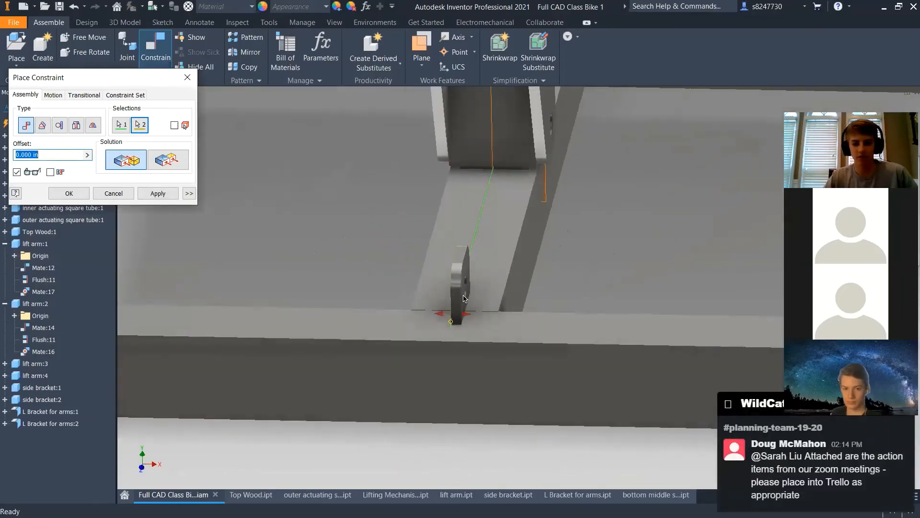
shift+middle_drag(464, 298, 474, 299)
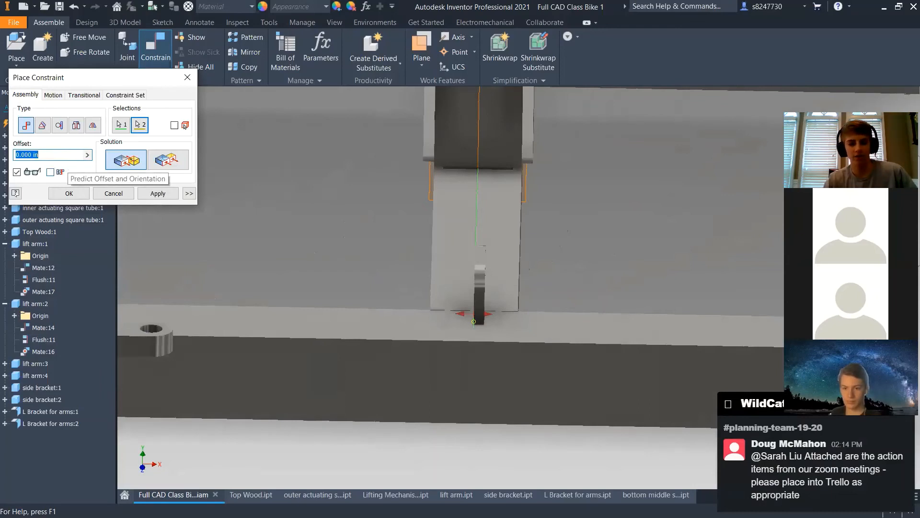
text(.5)
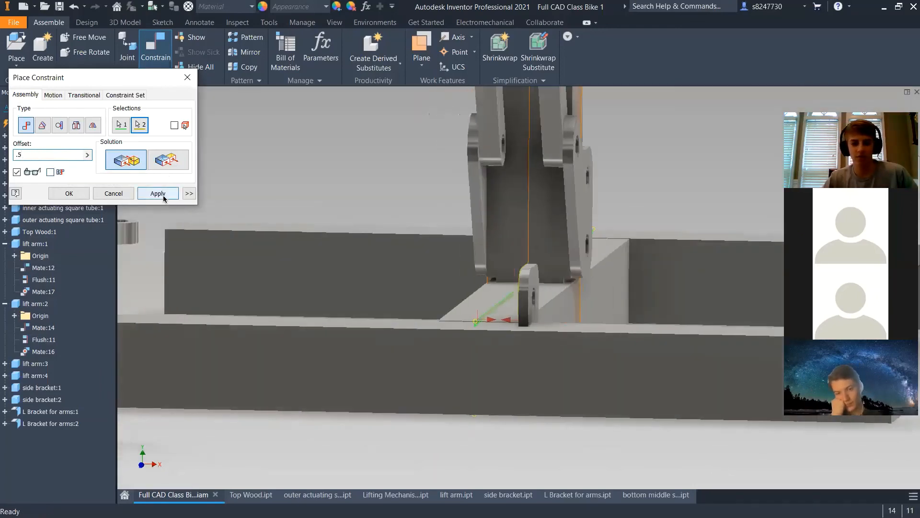
click(158, 194)
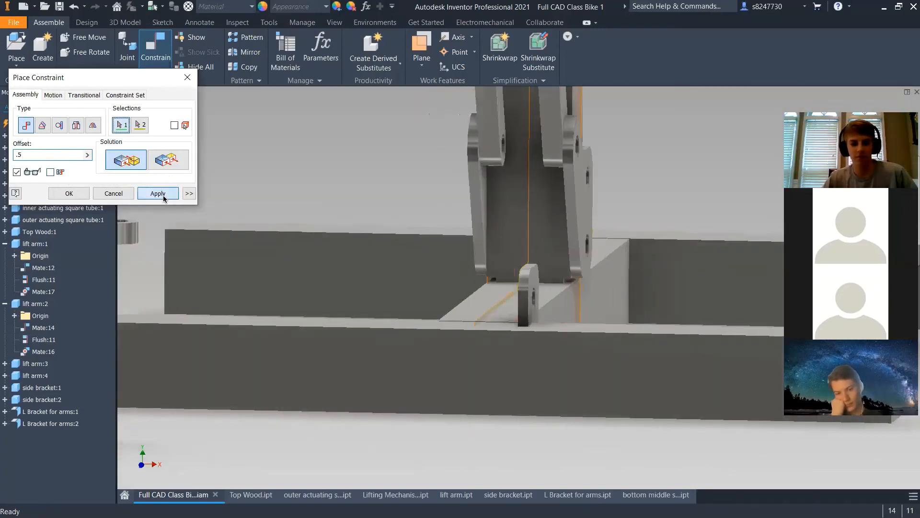
click(114, 194)
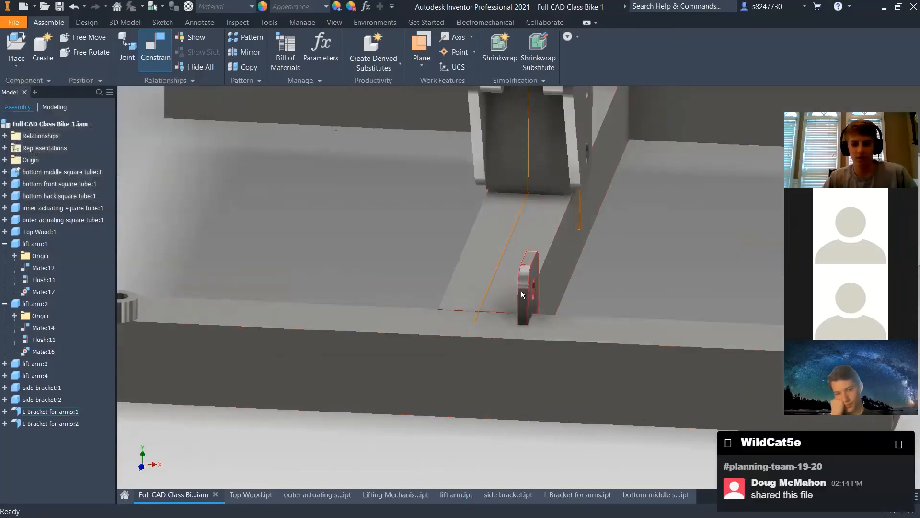
Pull the first L bracket out of the tube and mate its base underside to the crosswise end tube's top face
drag(521, 294, 666, 292)
key(c)
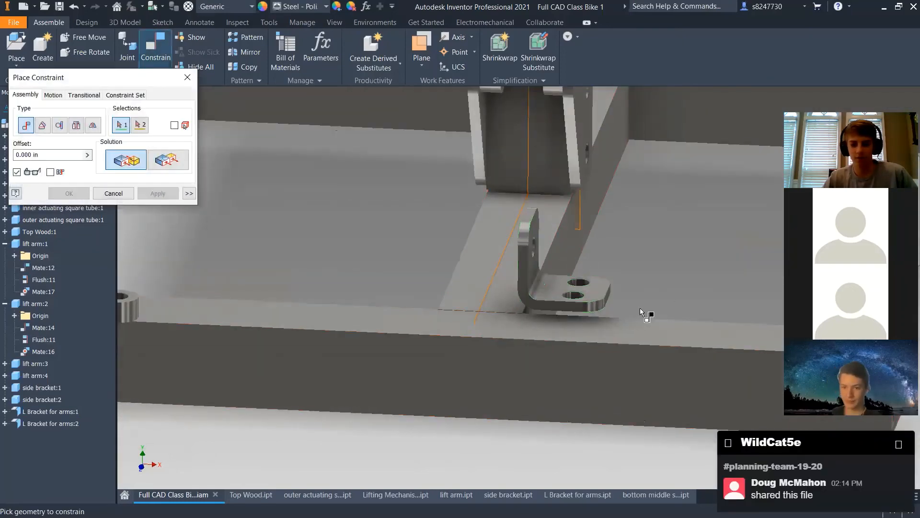
click(619, 336)
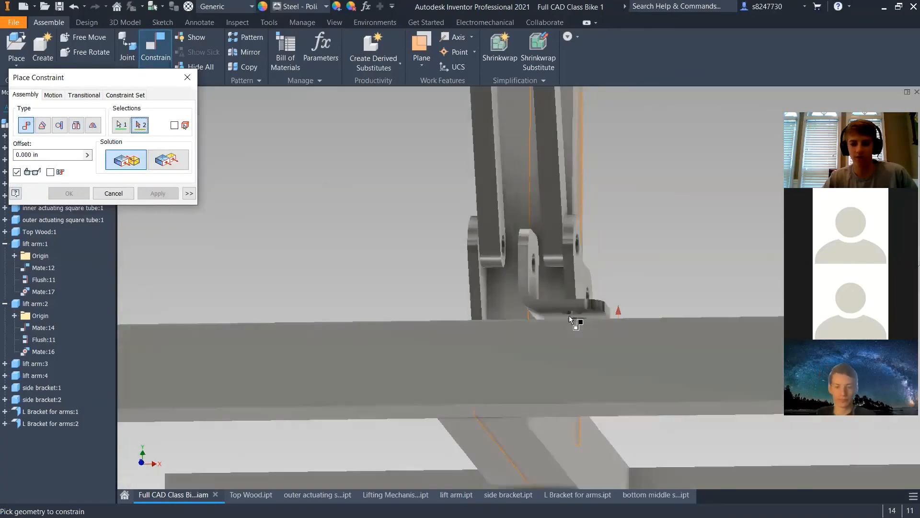
scroll(570, 318, up, 3)
click(544, 297)
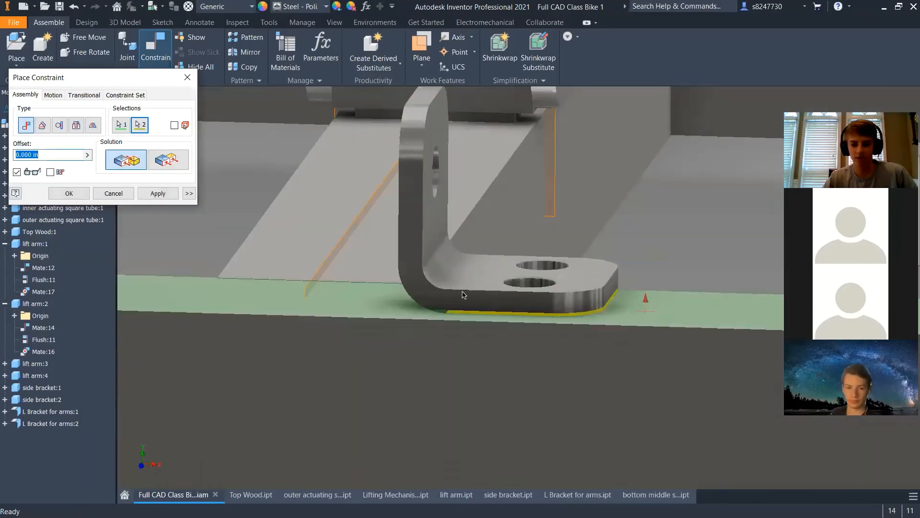
click(158, 193)
Apply a flush constraint between the bracket base's side edge face and the crosswise tube's outer side face, with 0 in offset
click(155, 165)
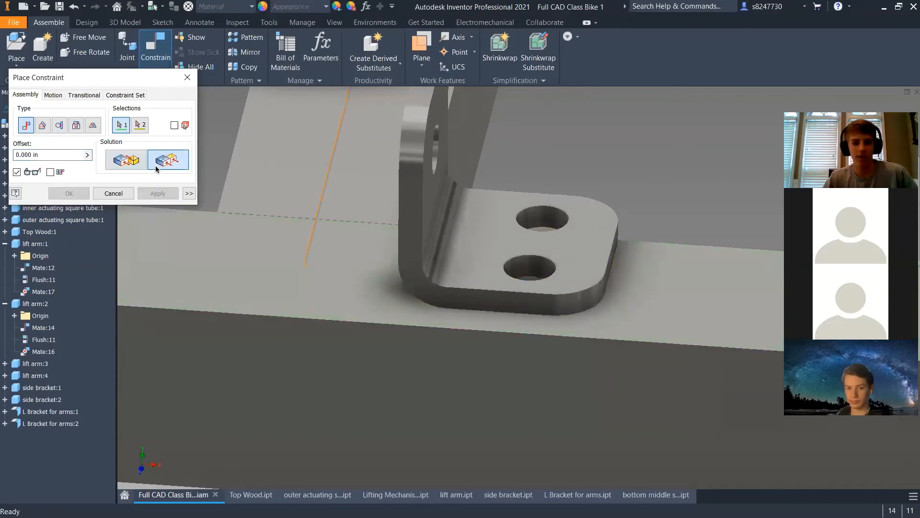
click(504, 298)
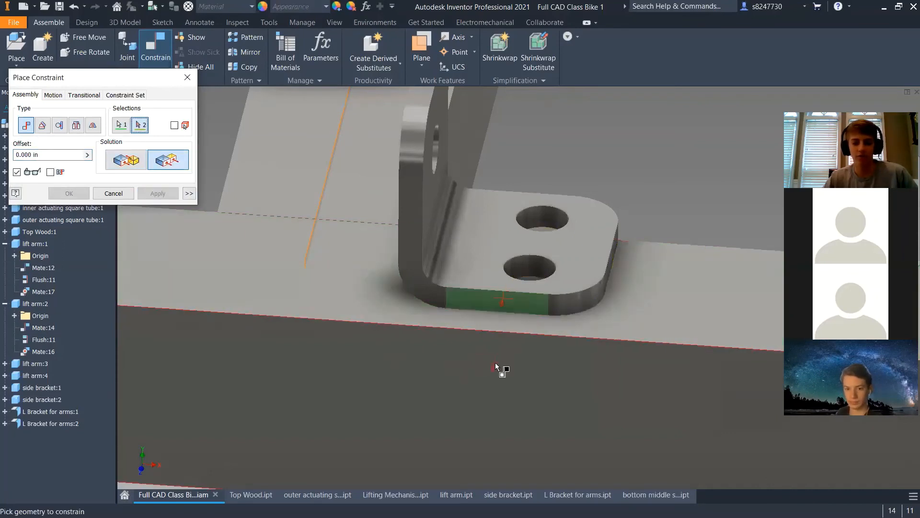
click(493, 365)
click(157, 194)
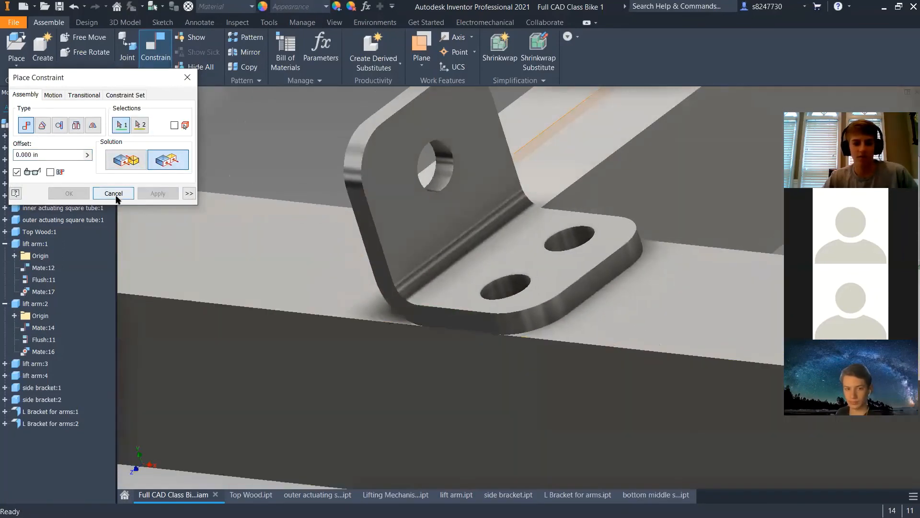
End the constraint command and test whether the first L bracket can still be moved on the crosswise tube
click(113, 193)
scroll(470, 285, down, 5)
scroll(468, 278, up, 5)
drag(468, 278, 384, 319)
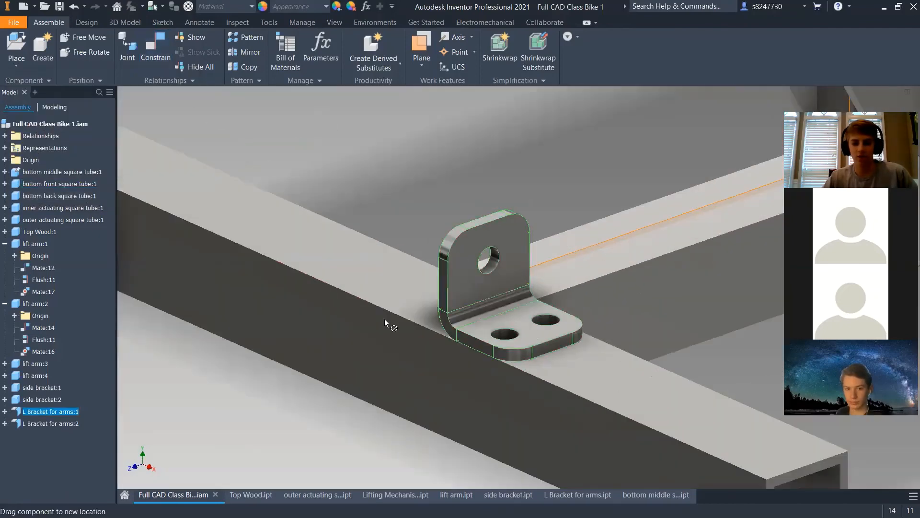
scroll(439, 217, down, 5)
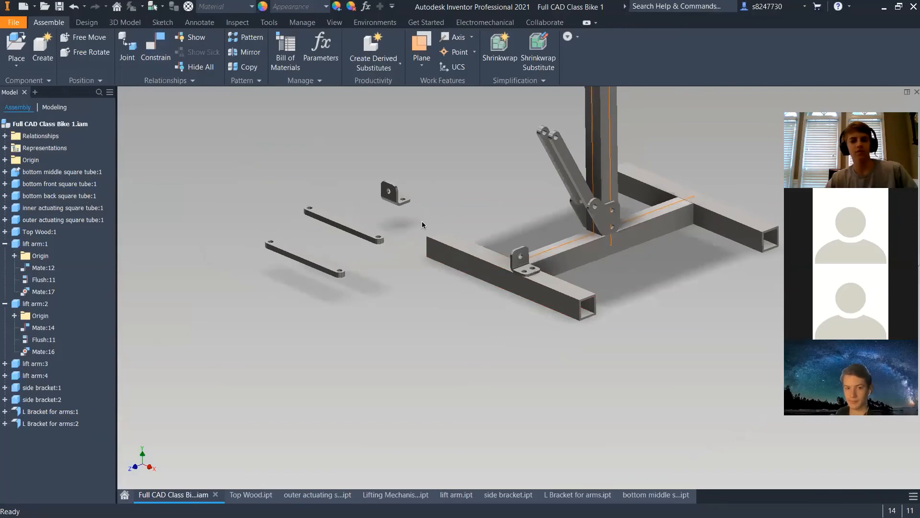
Apply a flush constraint between the second L bracket's flange face and the middle tube's midplane, and pull the bracket up clear of the crosswise tube
key(c)
scroll(389, 206, up, 5)
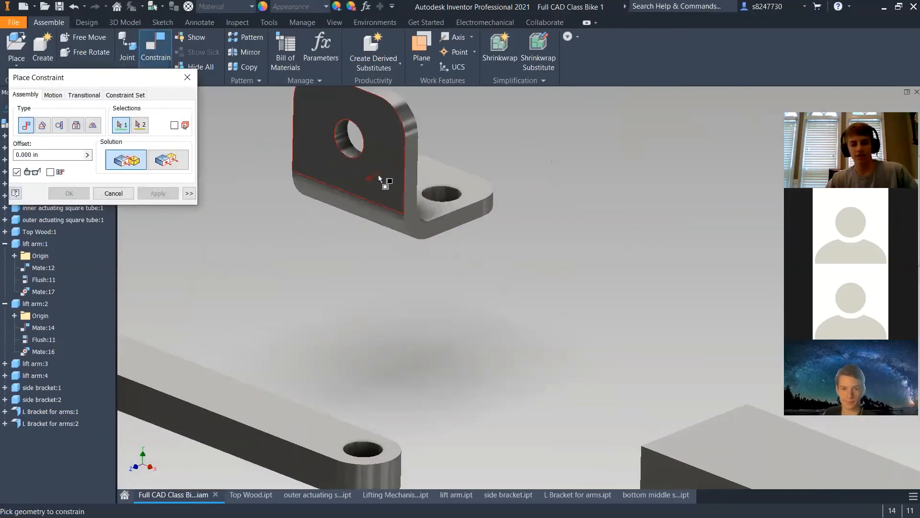
click(378, 174)
scroll(480, 268, down, 5)
scroll(541, 282, up, 5)
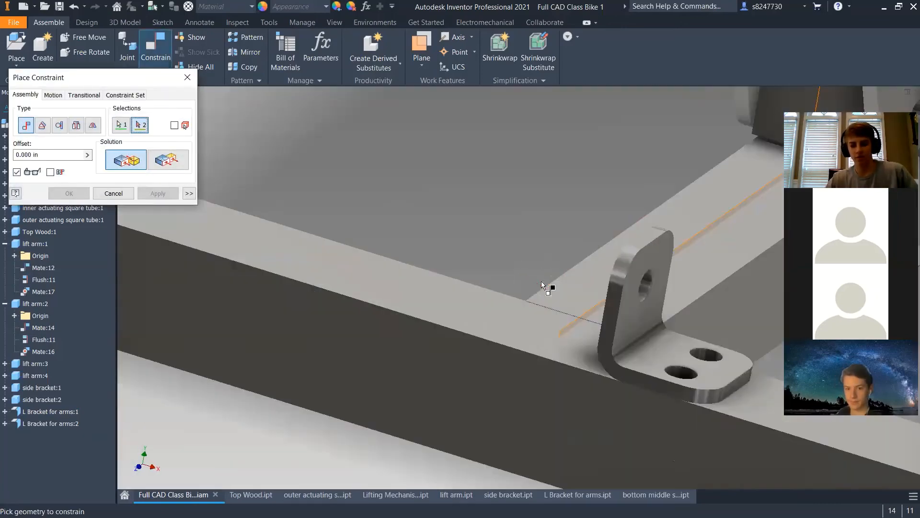
scroll(599, 379, up, 4)
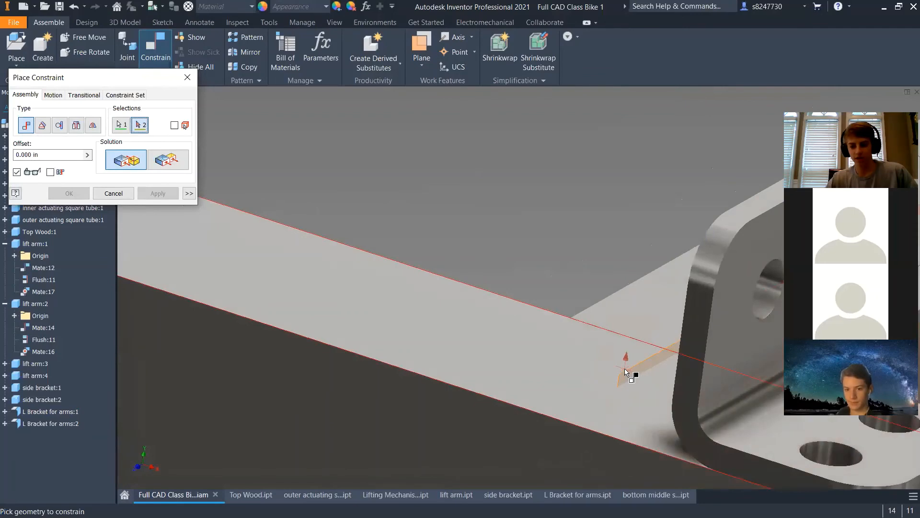
scroll(564, 332, up, 6)
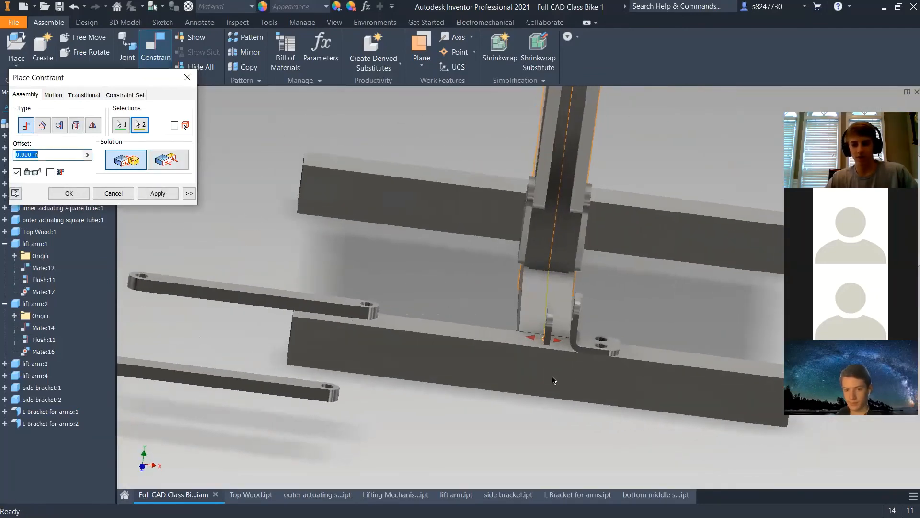
scroll(551, 376, down, 3)
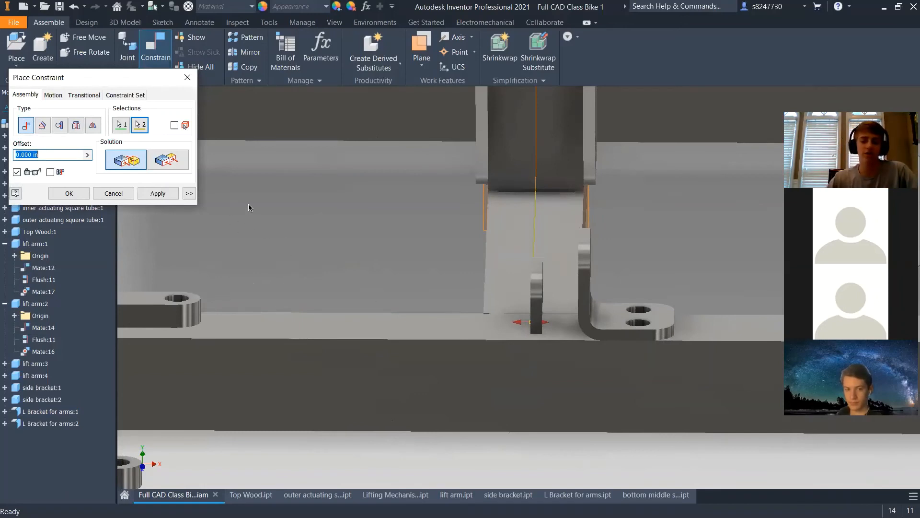
click(174, 166)
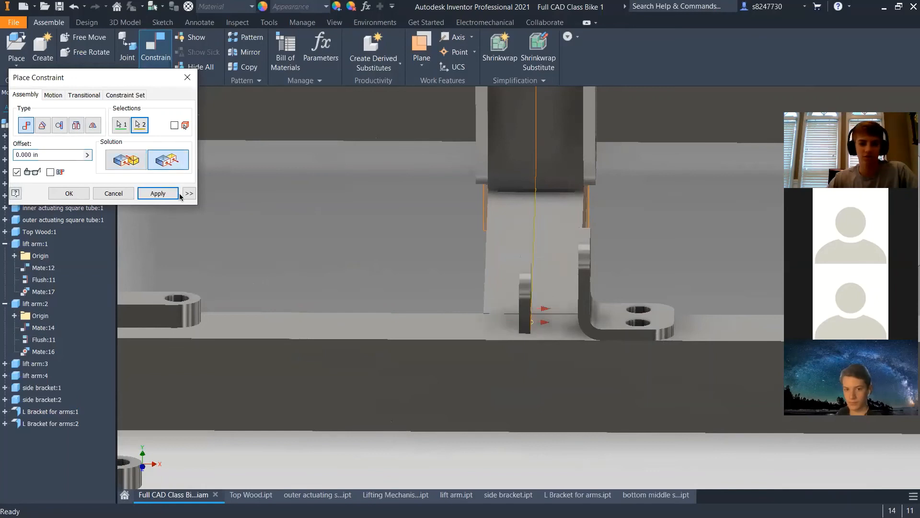
key(Escape)
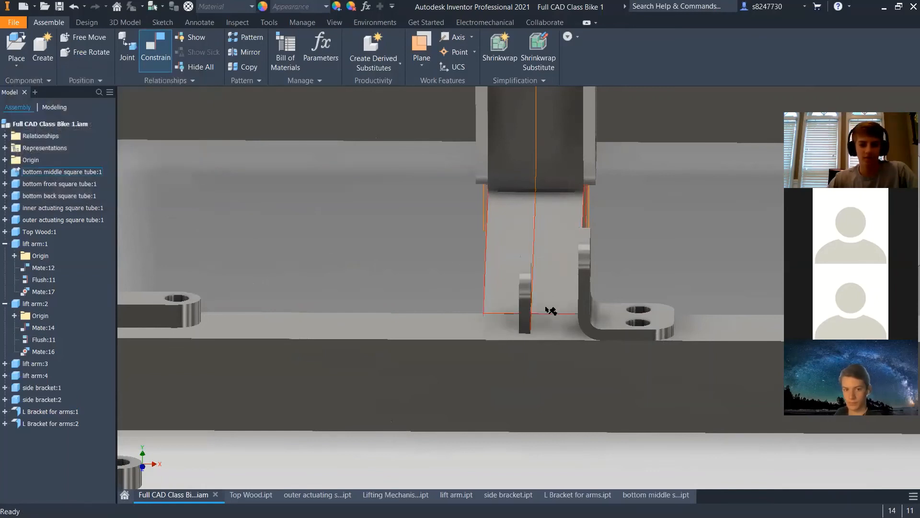
drag(519, 252, 423, 240)
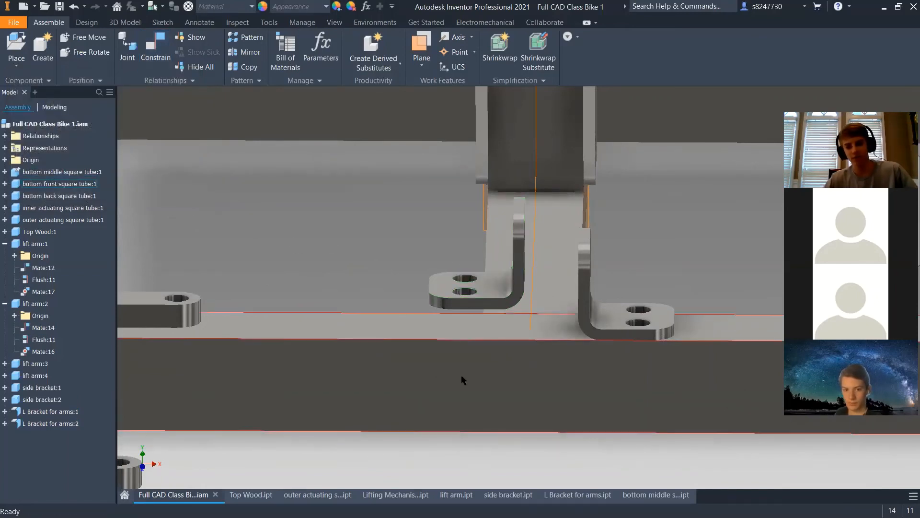
Mate the second L bracket's base underside to the crosswise end tube's top face with 0 in offset
key(c)
scroll(465, 346, down, 1)
scroll(466, 346, down, 2)
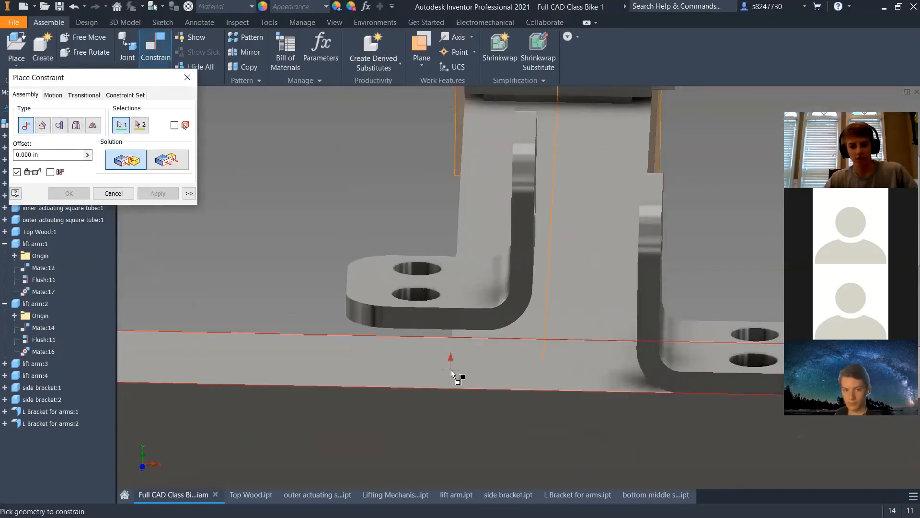
click(451, 370)
shift+middle_drag(475, 349, 467, 357)
click(457, 350)
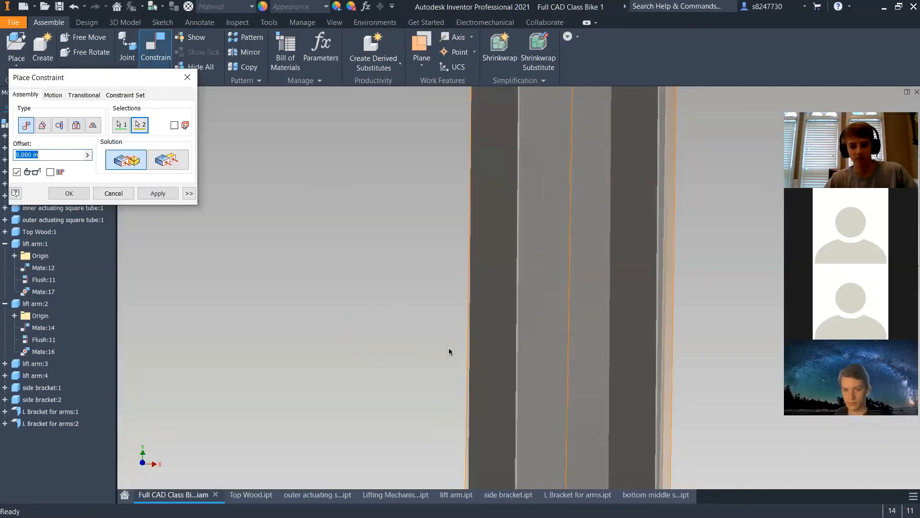
scroll(427, 349, up, 5)
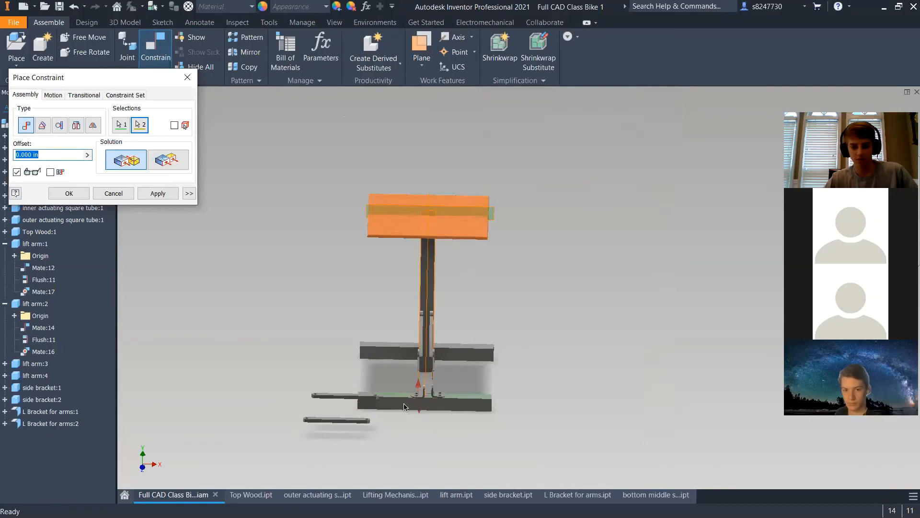
scroll(404, 407, down, 5)
click(165, 197)
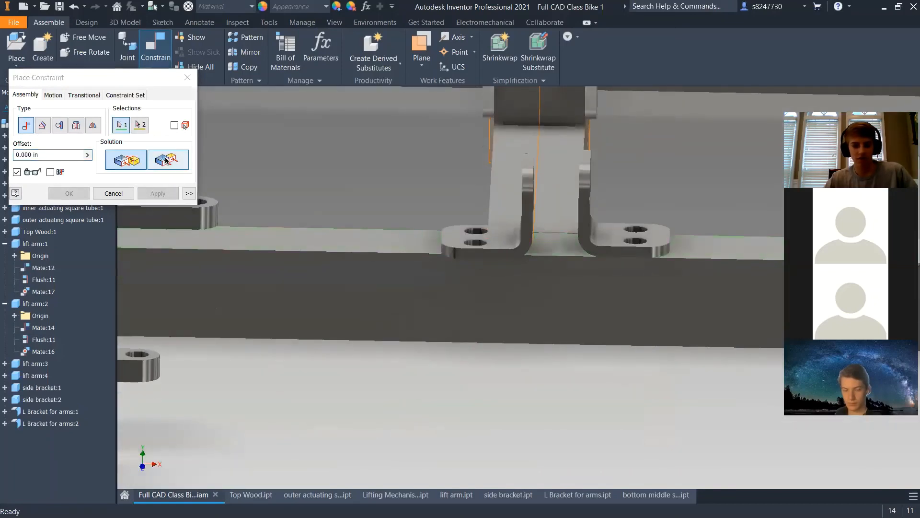
Make the second bracket's base side edge face flush with the crosswise tube's outer side face, with 0 in offset
click(167, 160)
shift+middle_drag(450, 278, 468, 254)
scroll(470, 255, down, 3)
click(481, 240)
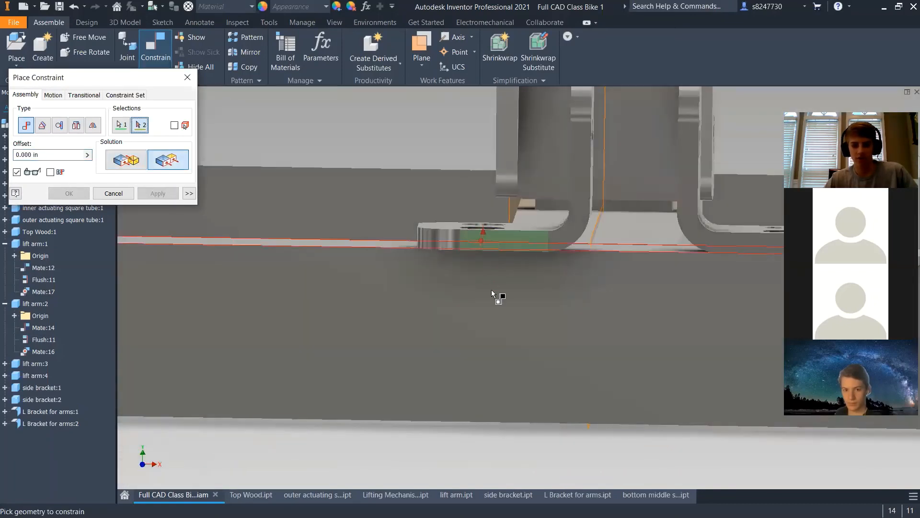
click(490, 290)
click(69, 193)
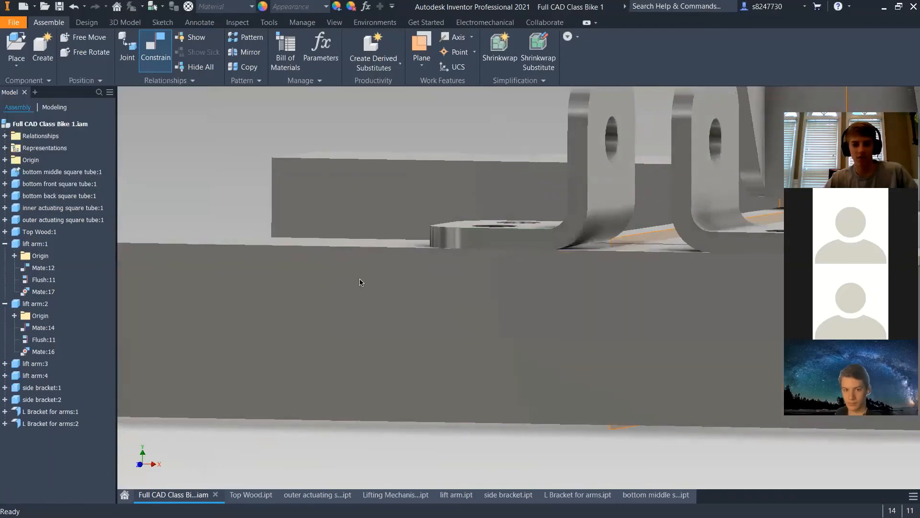
scroll(428, 240, up, 8)
click(404, 247)
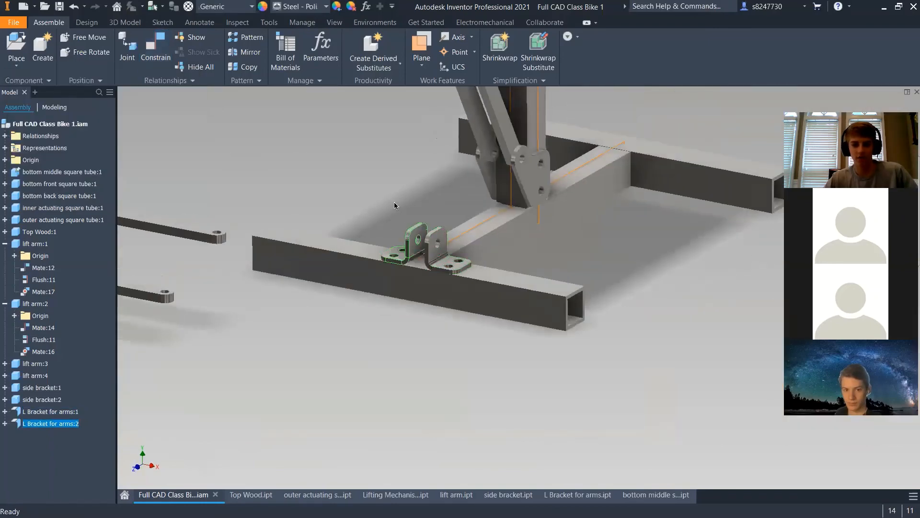
click(394, 203)
scroll(394, 211, up, 5)
shift+middle_drag(408, 250, 378, 237)
scroll(356, 228, down, 3)
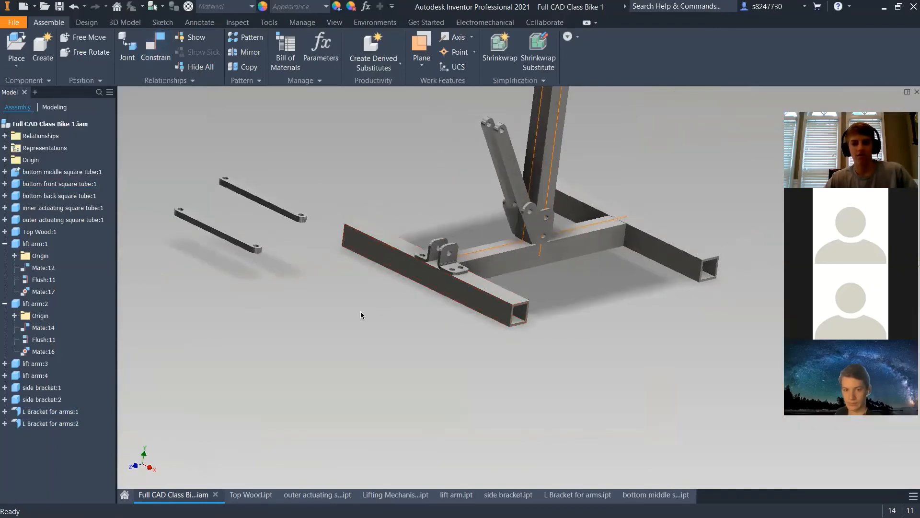
key(c)
shift+middle_drag(324, 226, 324, 247)
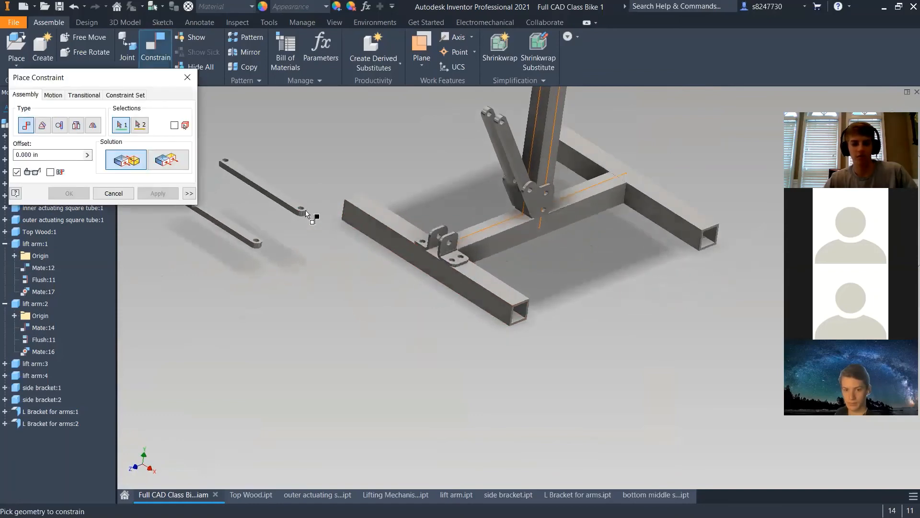
middle_drag(323, 195, 325, 192)
scroll(304, 204, down, 6)
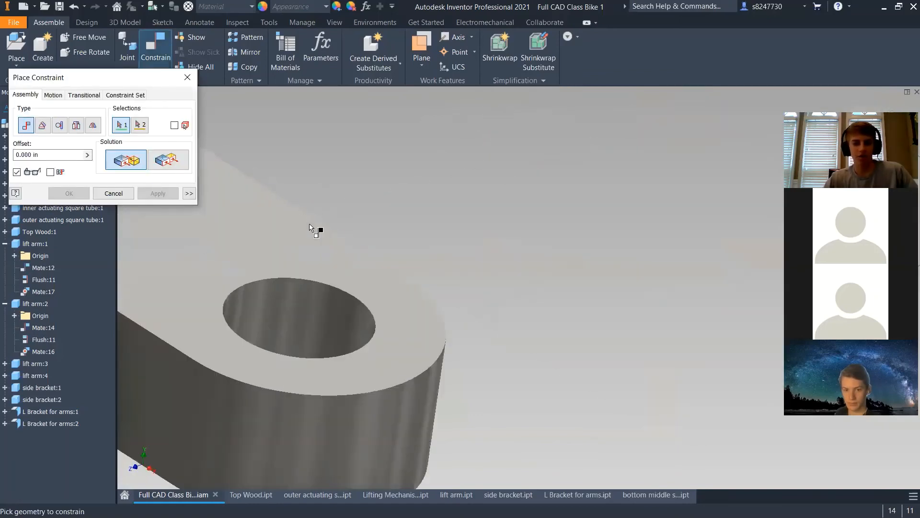
scroll(285, 239, up, 10)
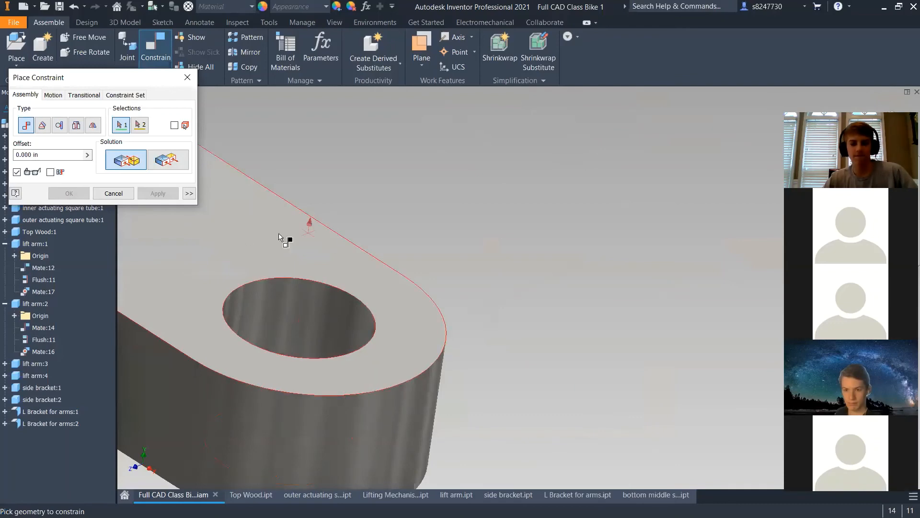
key(Escape)
Set the offset of the second L bracket's flush constraint to the midplane to 0.5 in
shift+middle_drag(465, 282, 425, 318)
scroll(421, 317, down, 3)
scroll(421, 321, down, 5)
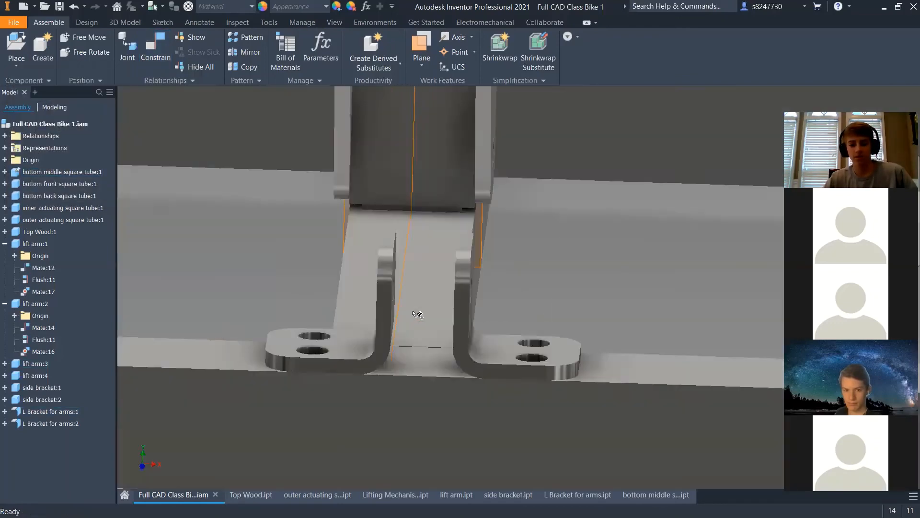
click(351, 317)
click(7, 423)
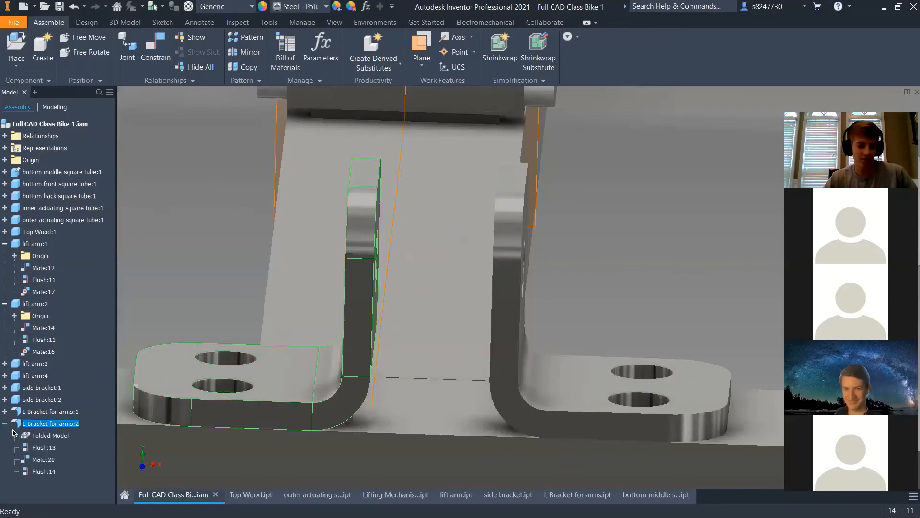
double_click(35, 447)
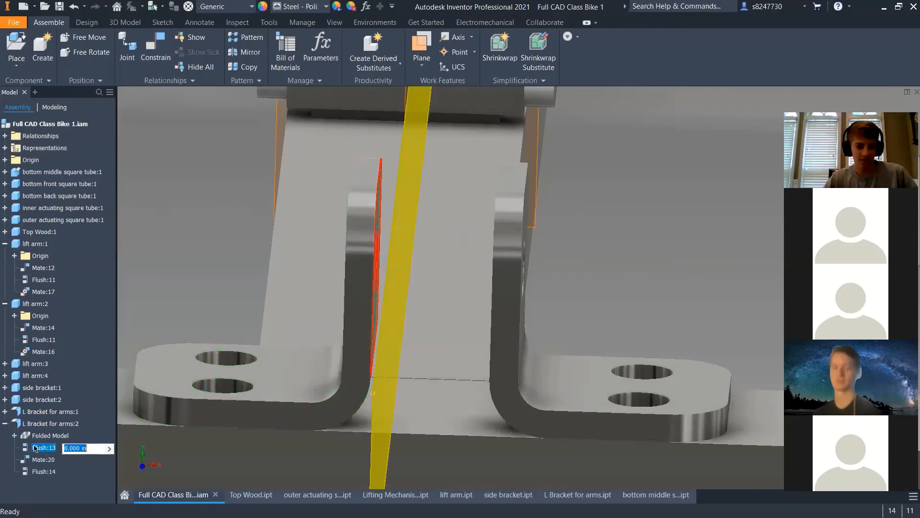
text(.5)
key(Return)
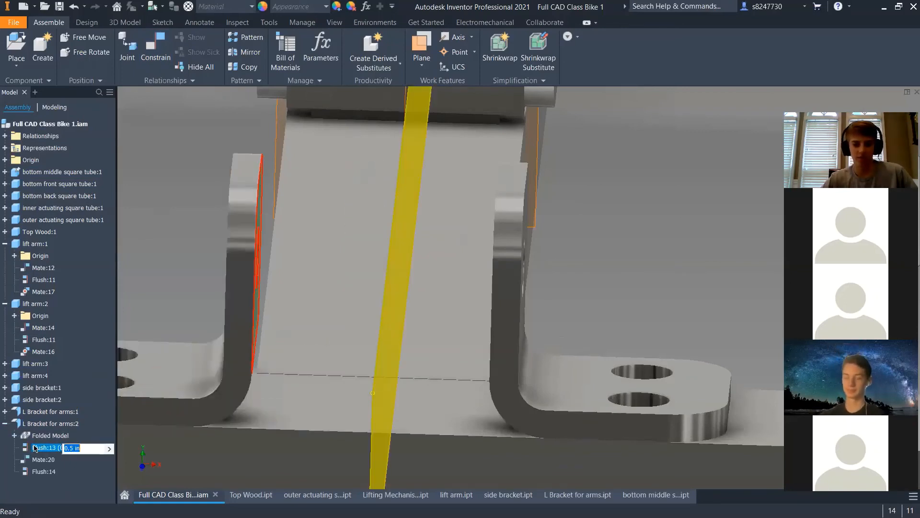
Mate the end hole axis of the loose lift arm nearest the base to the second L bracket's flange hole axis
scroll(411, 283, up, 5)
shift+middle_drag(381, 322, 260, 288)
key(c)
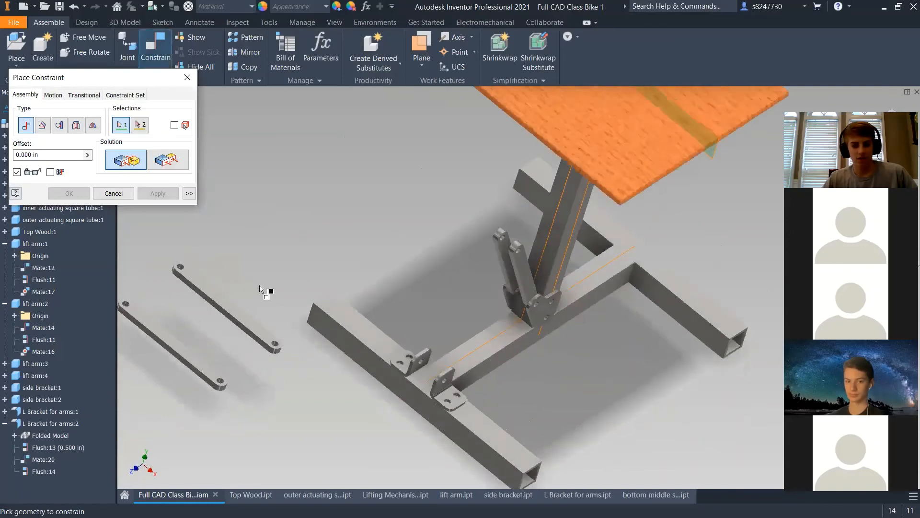
scroll(274, 348, down, 10)
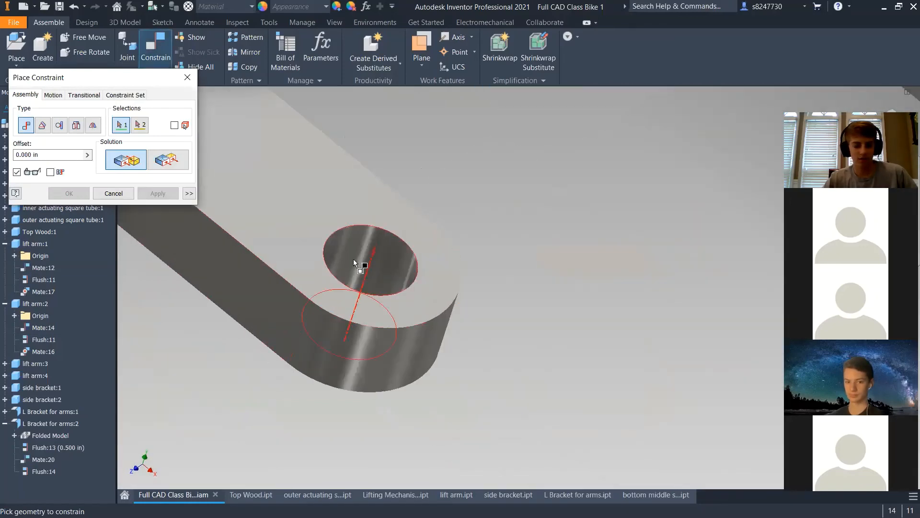
click(356, 259)
scroll(355, 258, up, 10)
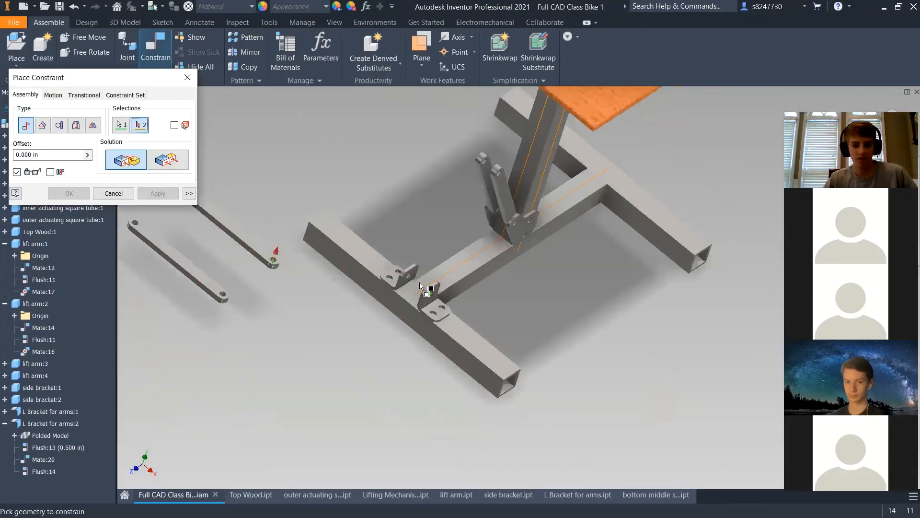
scroll(431, 293, down, 10)
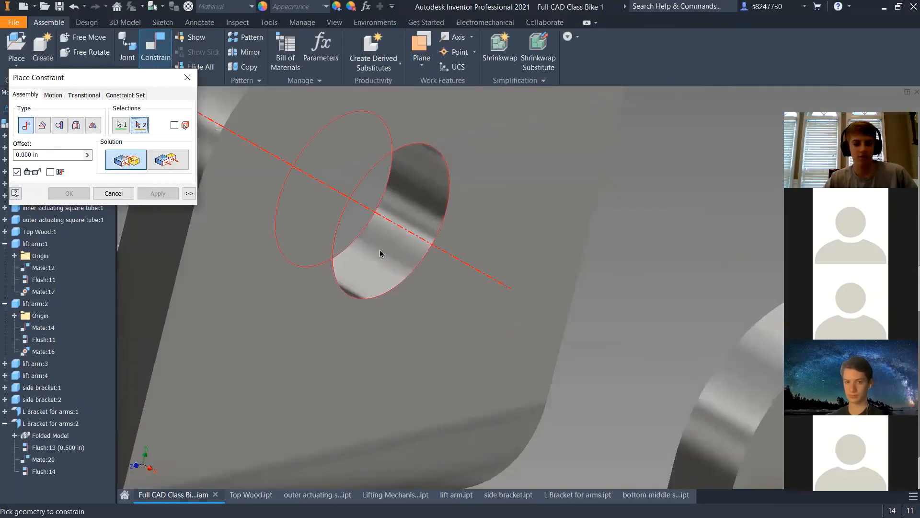
click(380, 250)
scroll(368, 266, up, 4)
scroll(328, 247, up, 5)
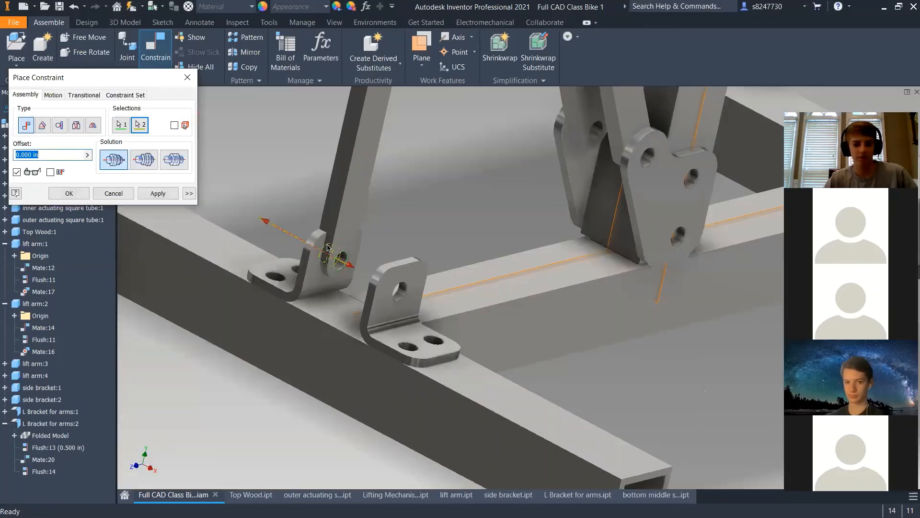
click(158, 193)
Mate the remaining loose lift arm's end hole axis to the first L bracket's flange hole axis with 0 in offset
scroll(381, 267, up, 10)
scroll(197, 361, down, 10)
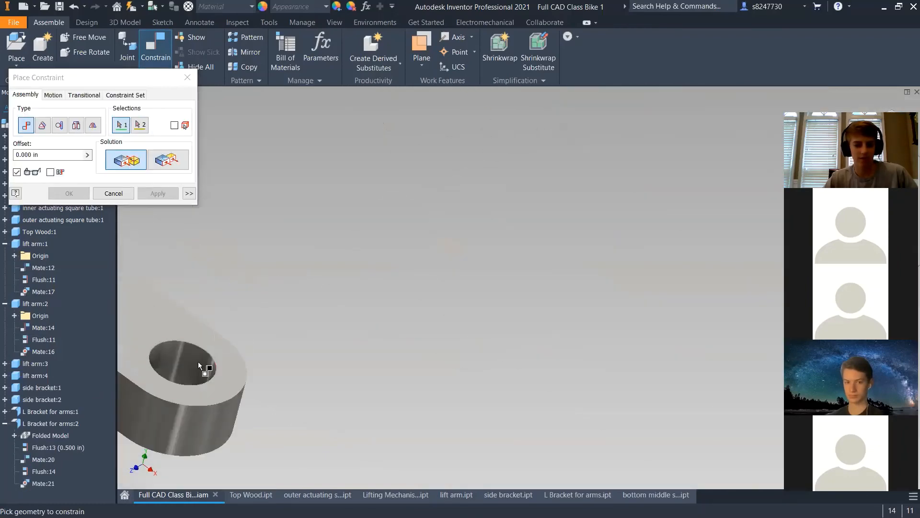
click(189, 363)
scroll(274, 281, up, 8)
scroll(421, 261, down, 10)
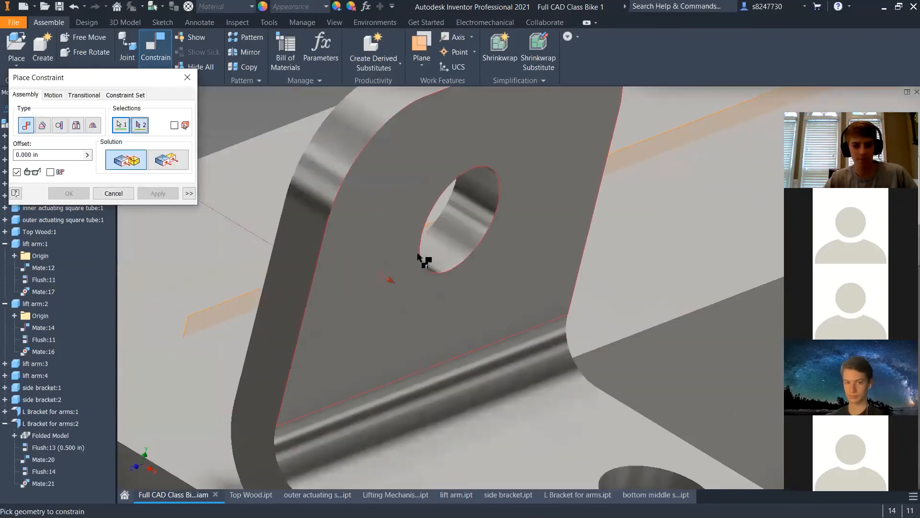
click(447, 239)
scroll(438, 243, up, 8)
click(157, 193)
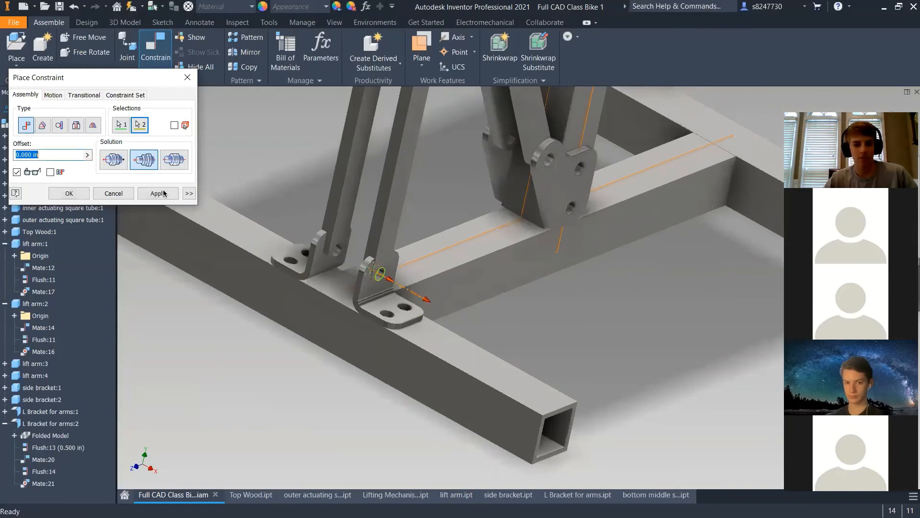
key(Escape)
drag(386, 216, 355, 208)
key(c)
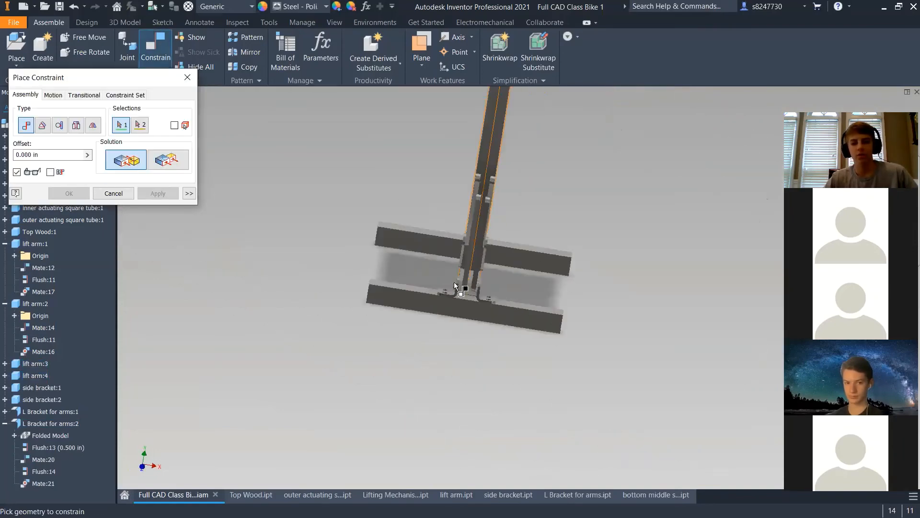
scroll(466, 215, down, 3)
shift+middle_drag(466, 215, 464, 189)
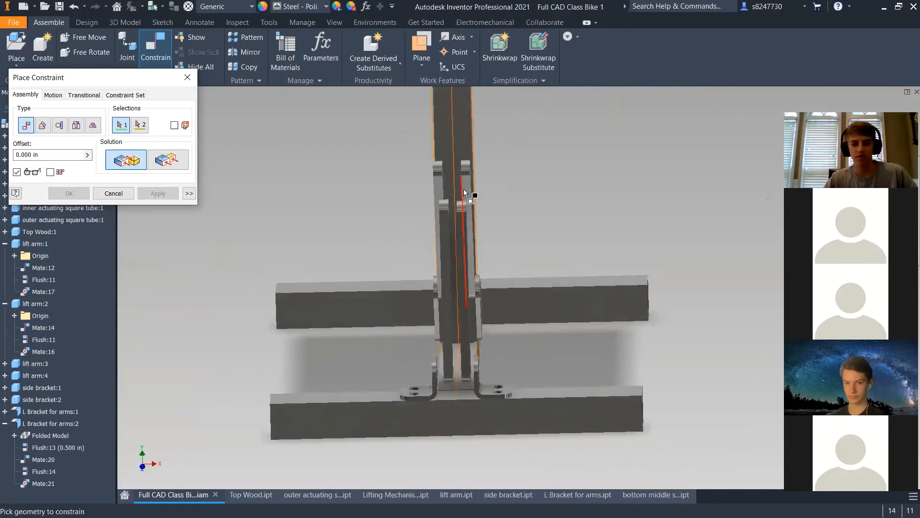
key(Escape)
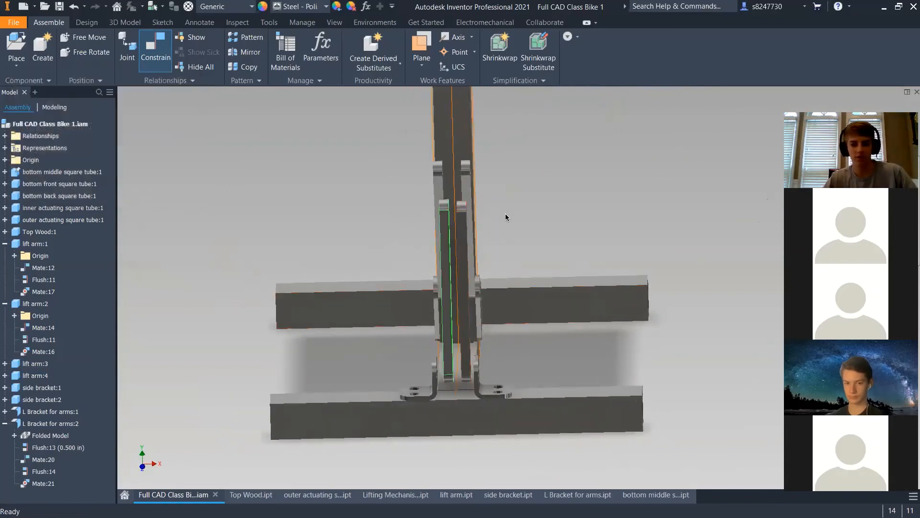
Examine the gaps between the two lower lift arms and the L bracket flanges at their end holes
shift+middle_drag(514, 306, 358, 382)
scroll(358, 381, down, 5)
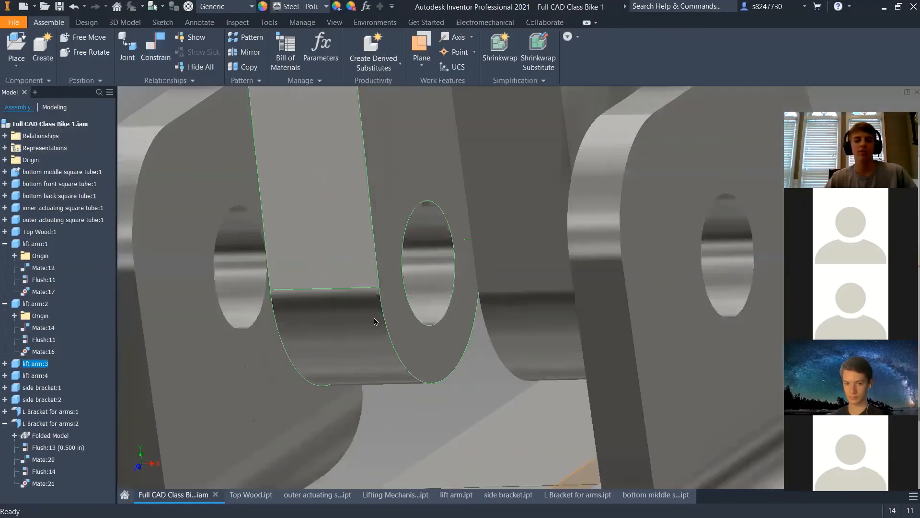
scroll(450, 365, up, 2)
click(745, 328)
shift+middle_drag(395, 328, 403, 328)
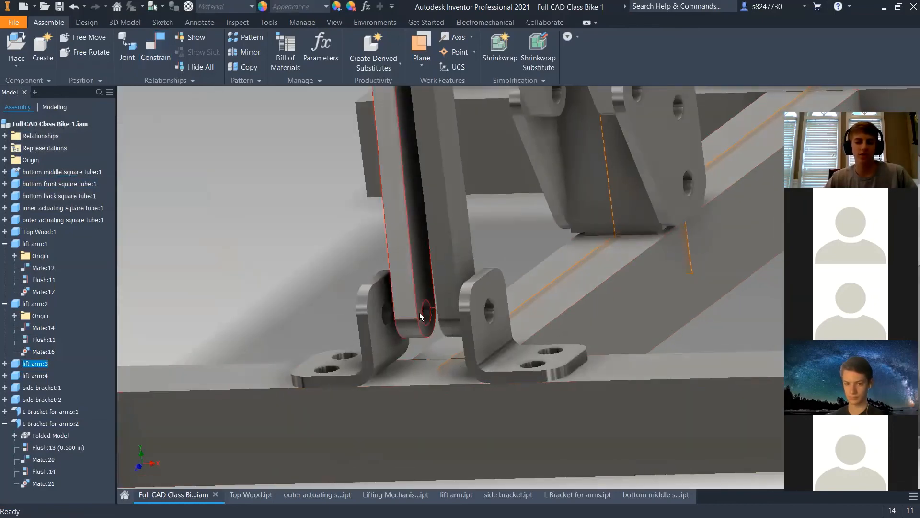
click(378, 319)
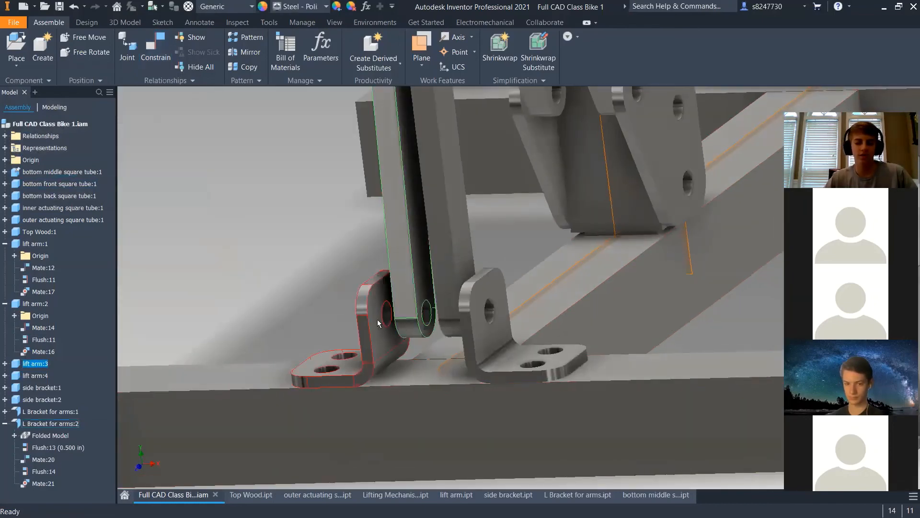
click(262, 267)
scroll(386, 307, up, 5)
shift+middle_drag(384, 261, 418, 295)
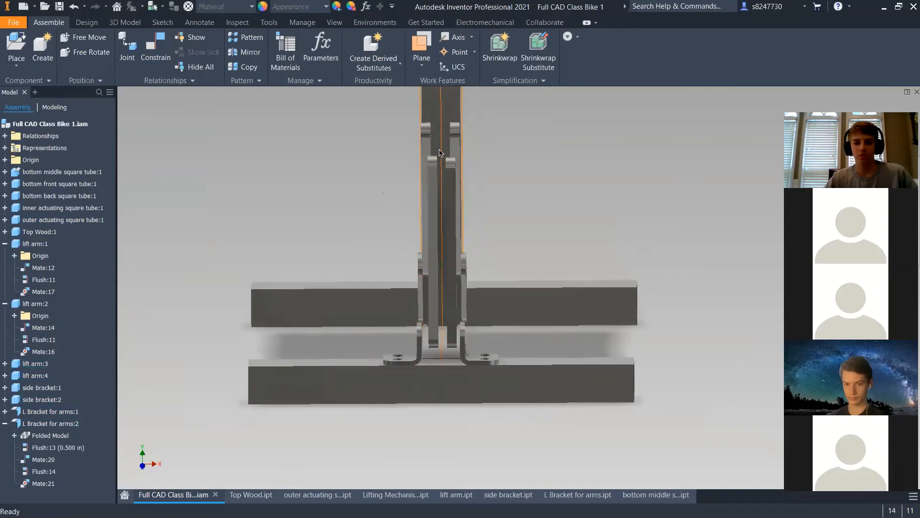
Mate the outer side face of one lower lift arm to the facing inner side face of the upper lift arm with 0 in offset
scroll(441, 143, down, 3)
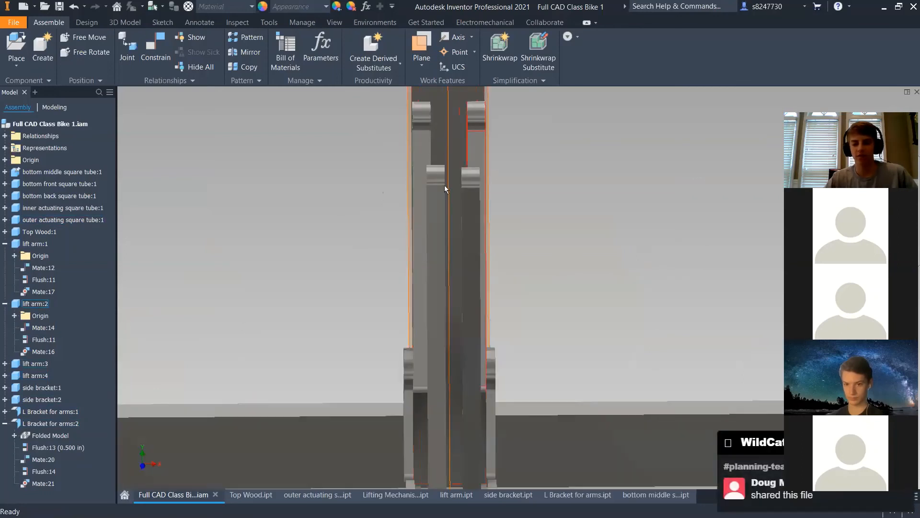
shift+middle_drag(445, 185, 621, 218)
key(c)
scroll(553, 194, down, 5)
click(525, 261)
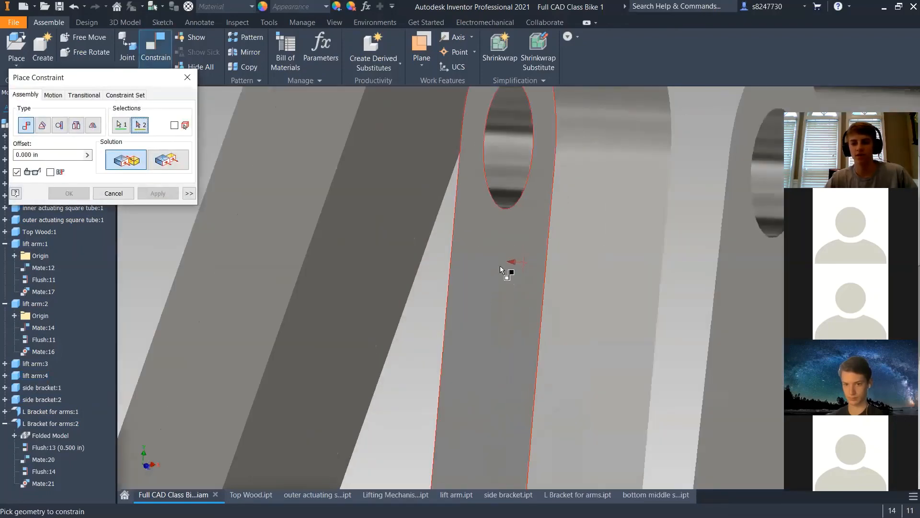
scroll(457, 264, up, 6)
scroll(510, 204, down, 5)
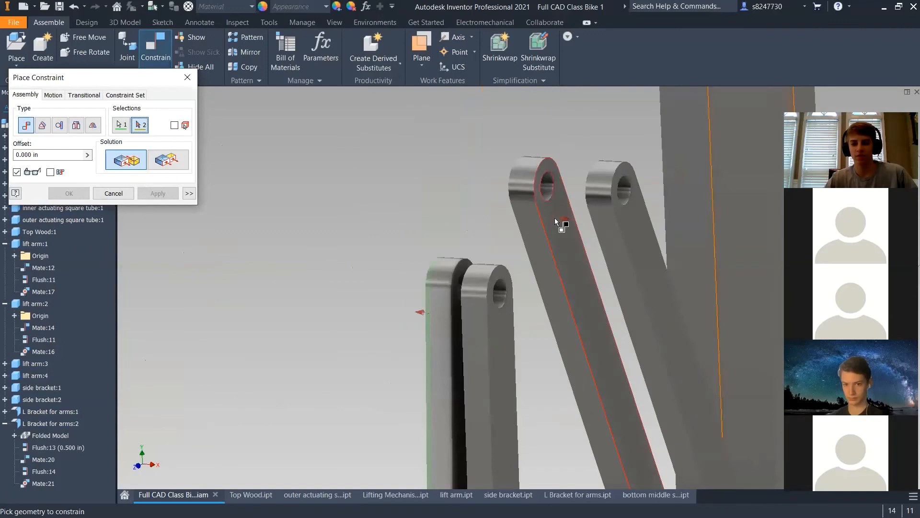
click(554, 218)
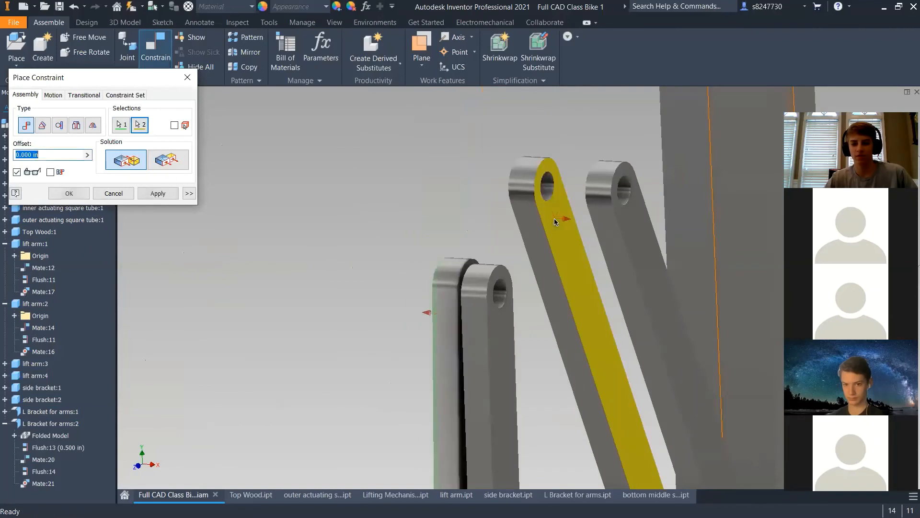
click(159, 193)
Mate the other lower lift arm's outer side face to the second upper lift arm's inner side face with 0 in offset
click(490, 335)
shift+middle_drag(490, 335, 604, 243)
click(602, 232)
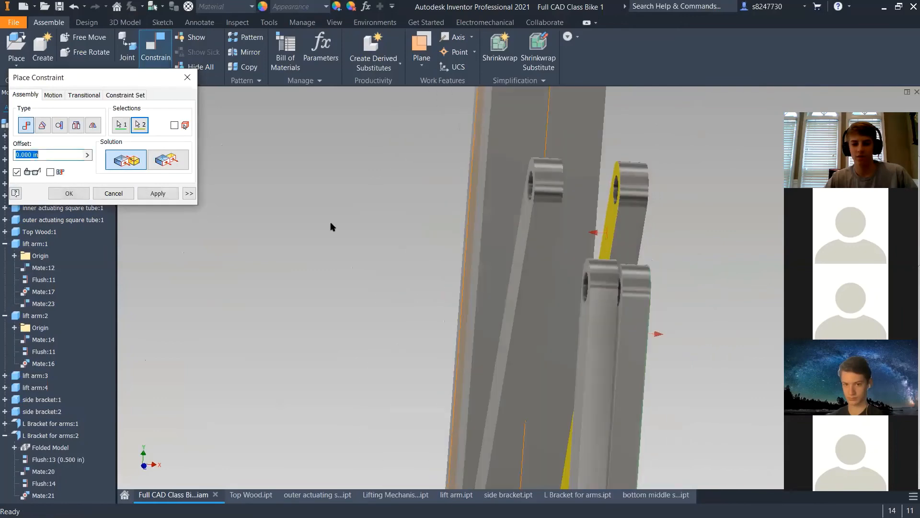
click(157, 193)
click(124, 193)
scroll(480, 226, up, 4)
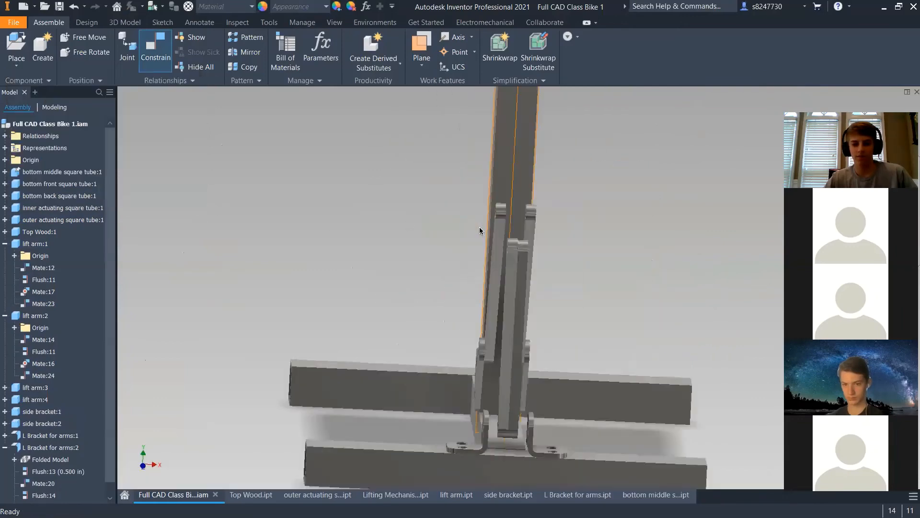
Try to make the long front edge faces of the two lower lift arms flush with 0 in offset
shift+middle_drag(479, 226, 470, 350)
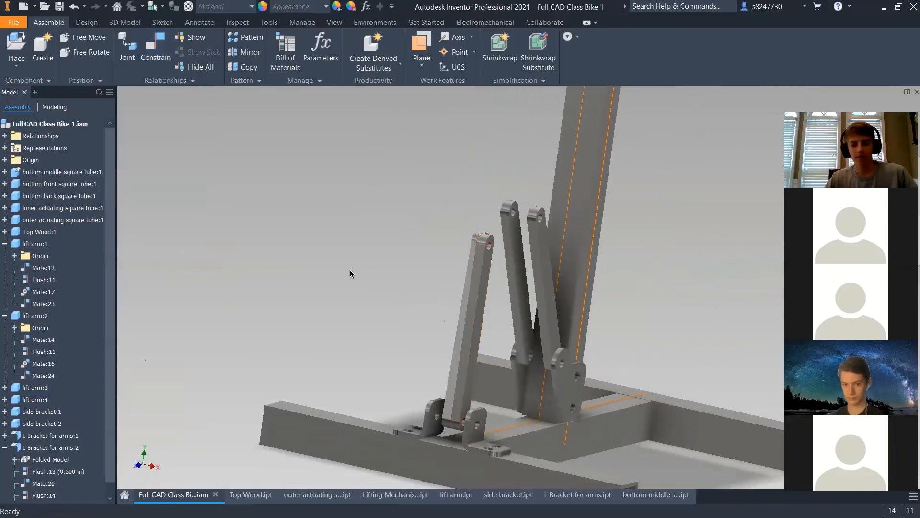
key(c)
scroll(489, 369, down, 3)
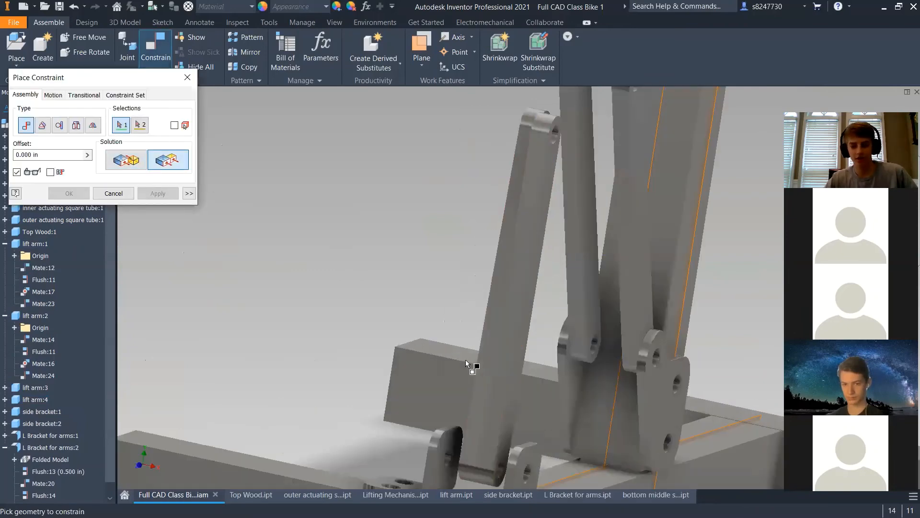
click(508, 329)
click(487, 318)
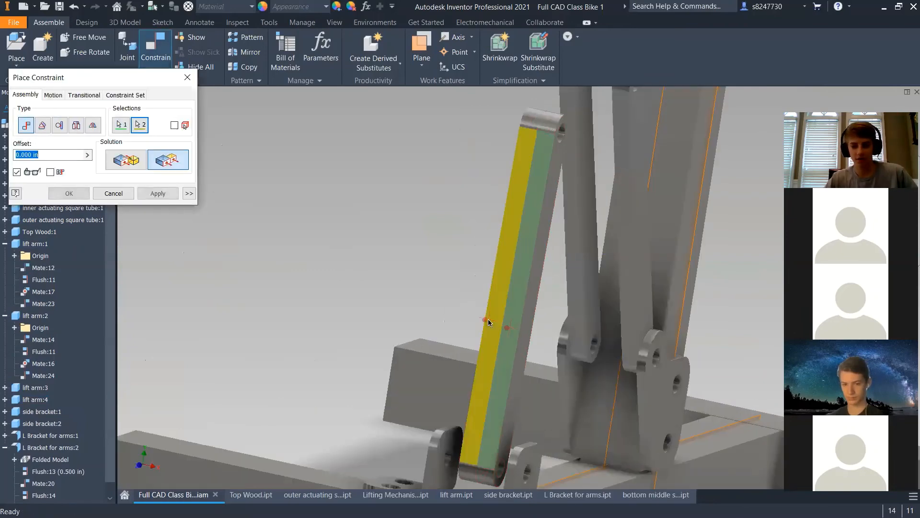
click(114, 194)
scroll(375, 263, up, 5)
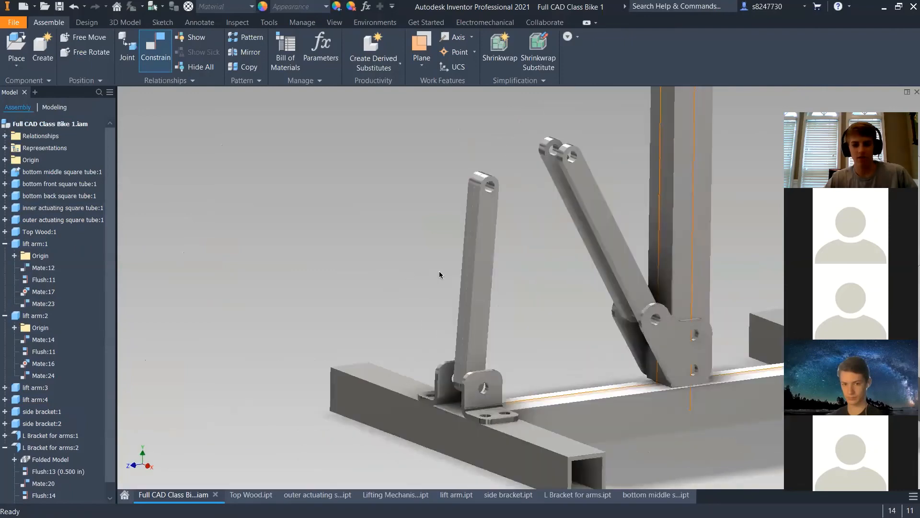
Swing the arm pairs' free ends together and mate an upper lift arm's end hole axis to the lower arm's with 0 in offset
scroll(432, 240, down, 5)
drag(445, 216, 556, 309)
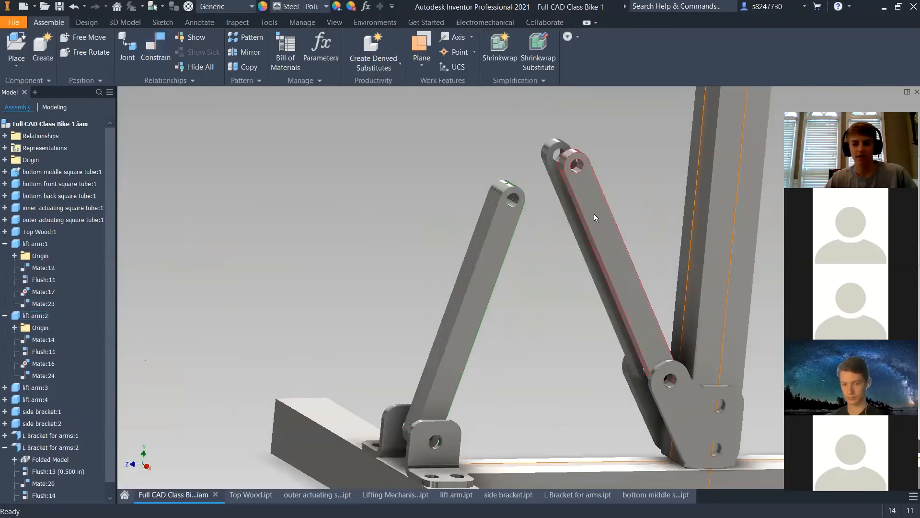
mouse_move(594, 214)
mouse_down()
mouse_move(534, 250)
mouse_move(601, 223)
mouse_up()
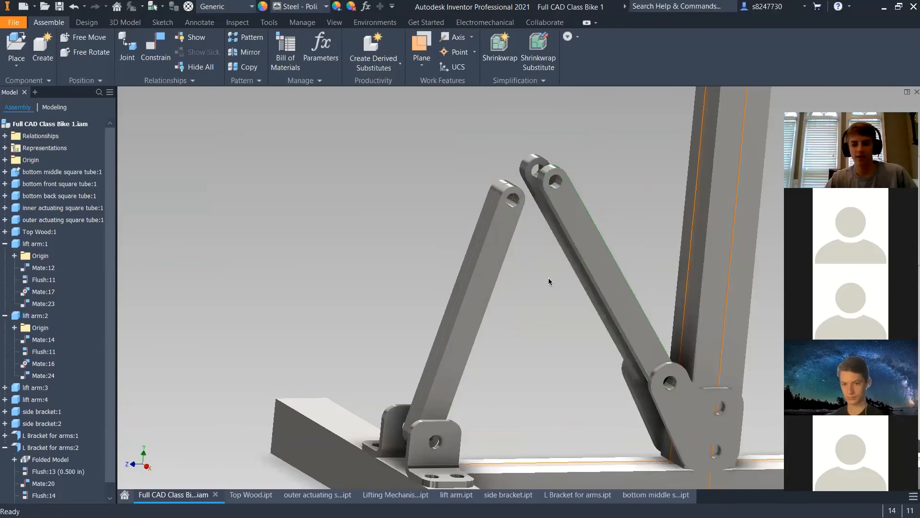
key(c)
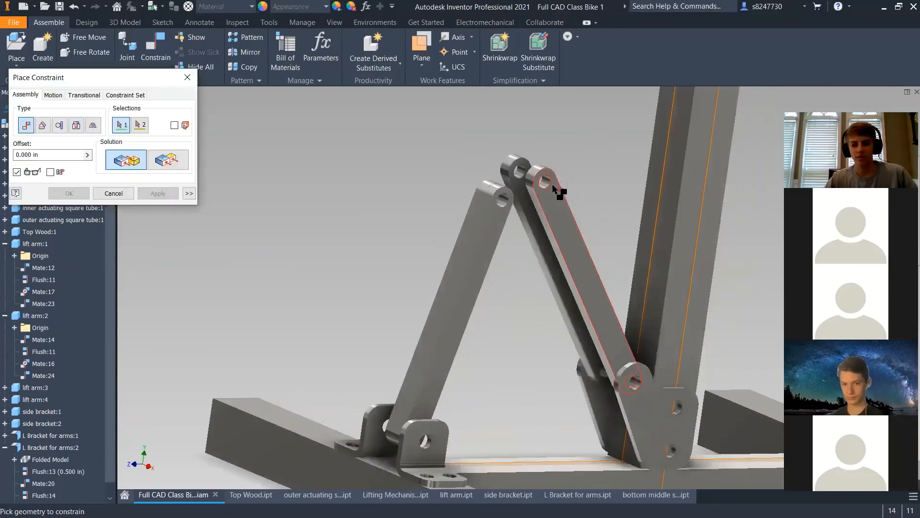
scroll(554, 186, down, 6)
click(504, 176)
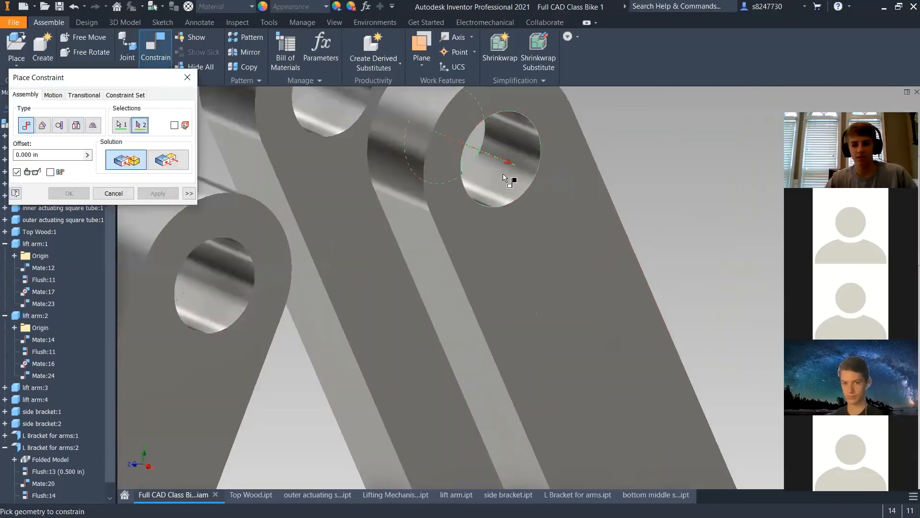
click(205, 305)
scroll(460, 284, up, 8)
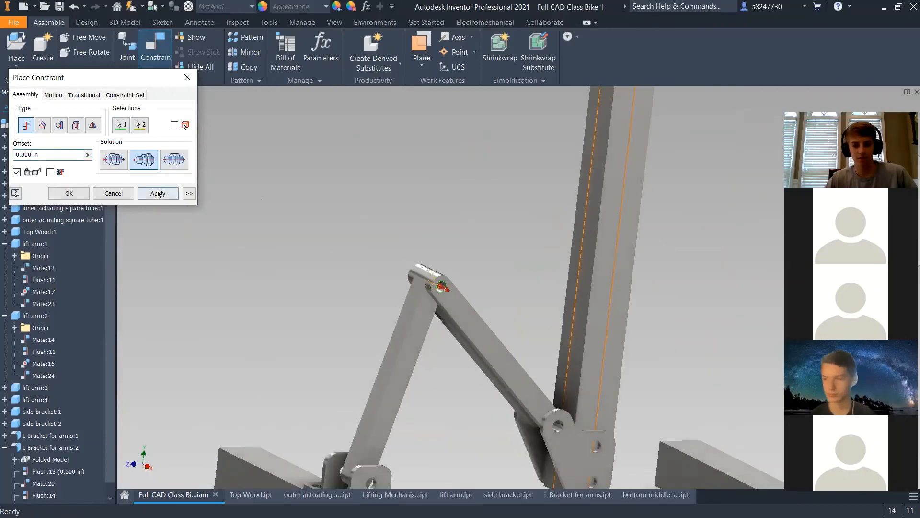
click(158, 193)
key(Escape)
scroll(375, 239, up, 10)
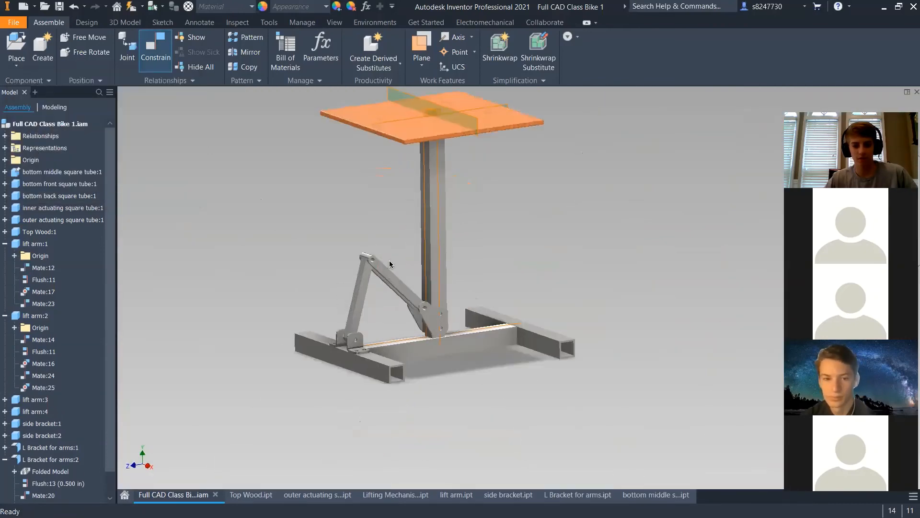
Examine how the lift arms sit between the L brackets and the side brackets at the base
mouse_move(438, 265)
mouse_down()
mouse_move(441, 158)
mouse_move(435, 265)
mouse_up()
shift+middle_drag(528, 249, 523, 410)
click(523, 410)
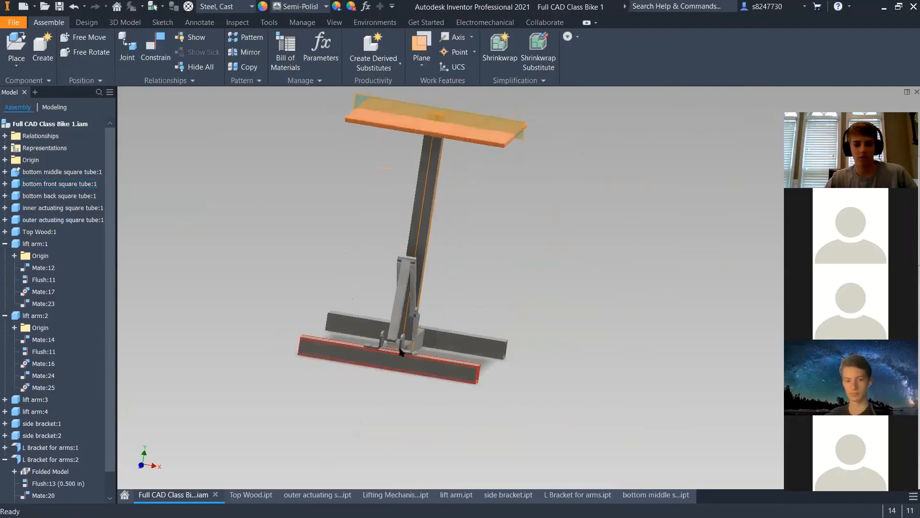
scroll(398, 343, down, 6)
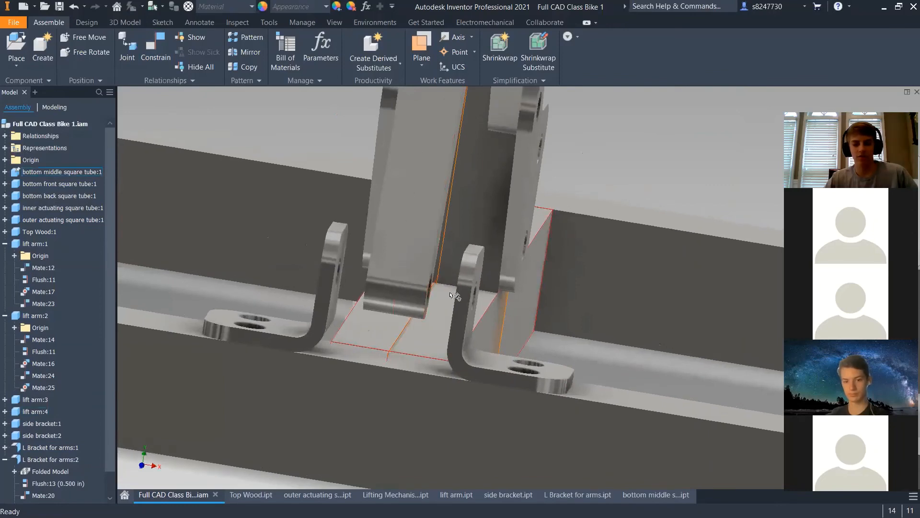
scroll(371, 307, up, 10)
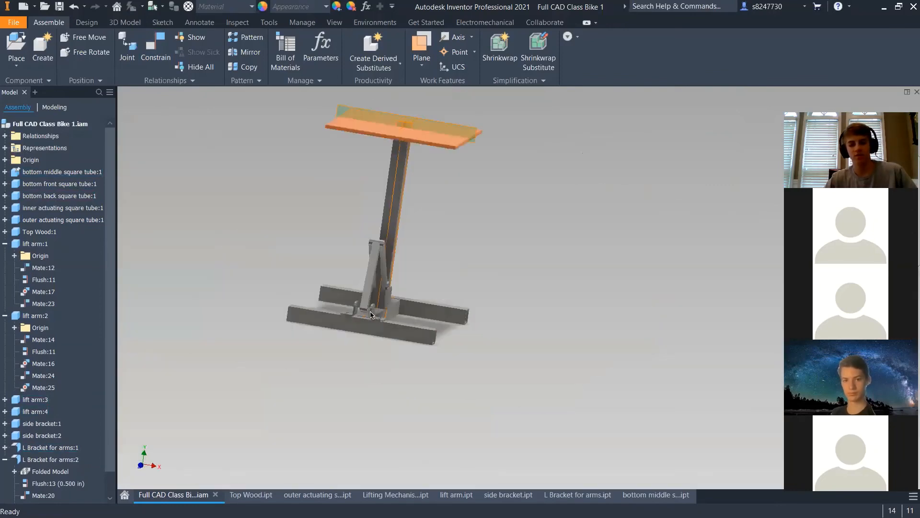
mouse_move(370, 311)
shift+middle_down()
mouse_move(343, 285)
mouse_move(359, 283)
mouse_move(388, 308)
shift+middle_up()
scroll(375, 266, down, 3)
scroll(388, 308, down, 5)
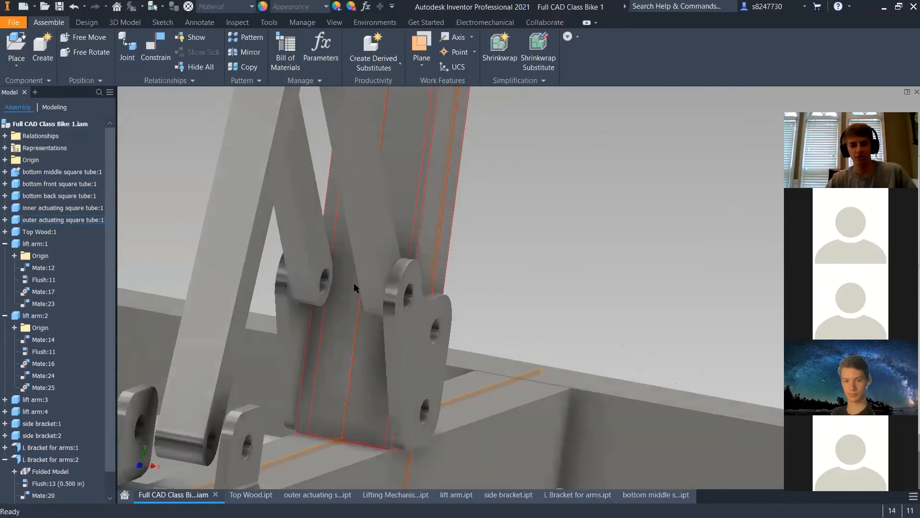
scroll(360, 285, up, 5)
shift+middle_drag(590, 406, 528, 416)
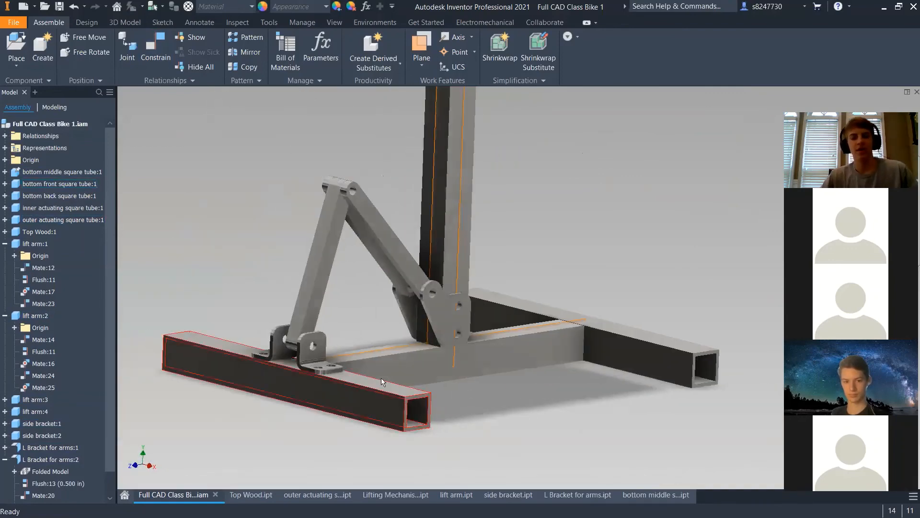
Examine the joined lift arm linkage and its pivot holes, including from the side of the stand
middle_drag(296, 200, 296, 208)
scroll(351, 312, up, 5)
scroll(366, 306, down, 4)
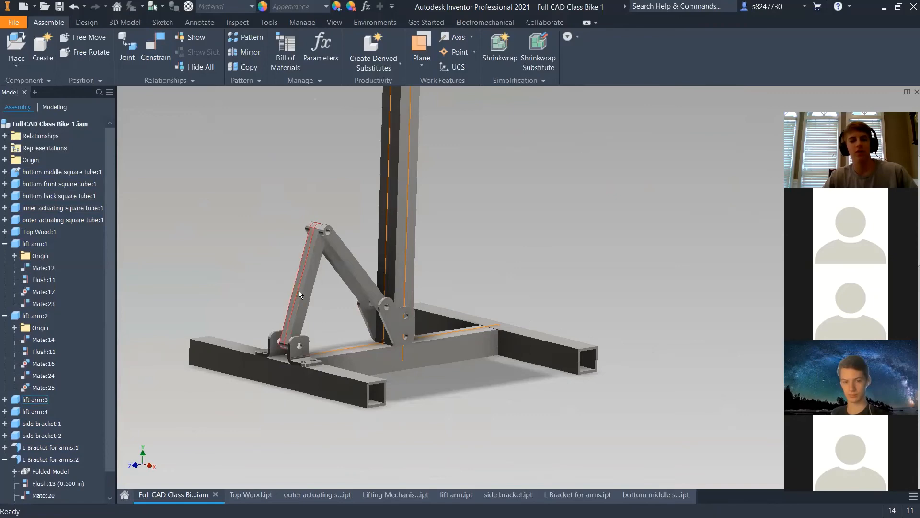
scroll(302, 244, down, 5)
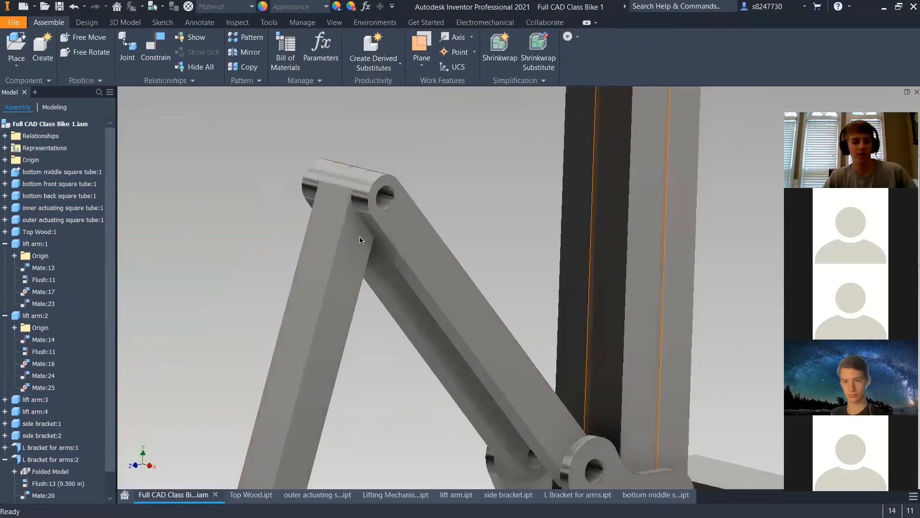
scroll(360, 239, up, 10)
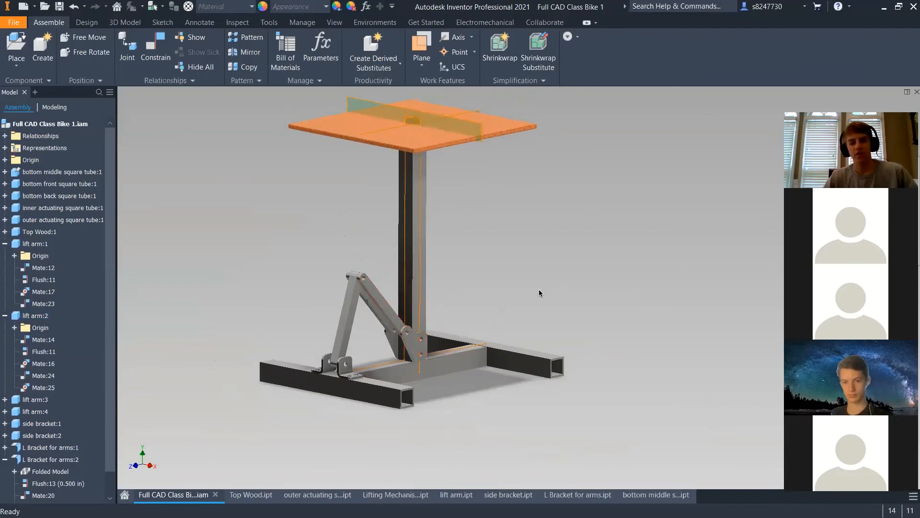
shift+middle_drag(539, 289, 481, 295)
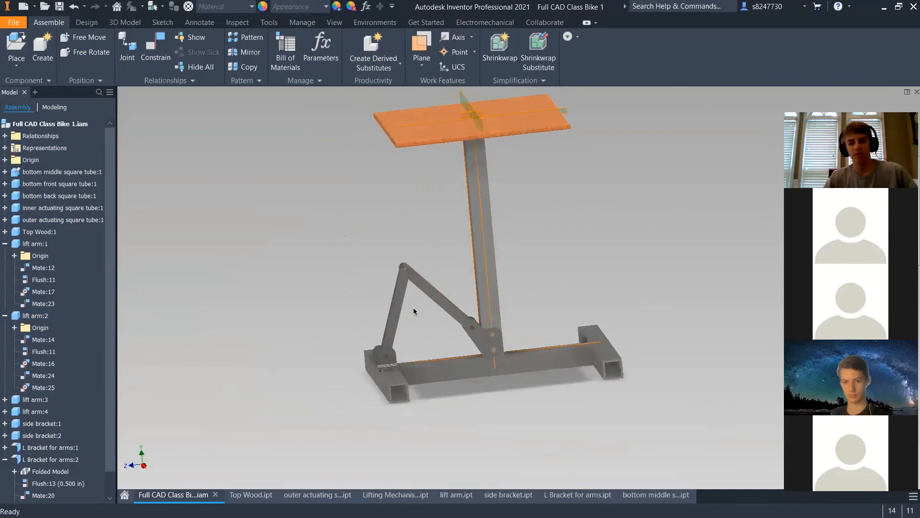
scroll(413, 307, down, 4)
scroll(397, 307, up, 3)
shift+middle_drag(397, 307, 478, 342)
scroll(479, 344, down, 3)
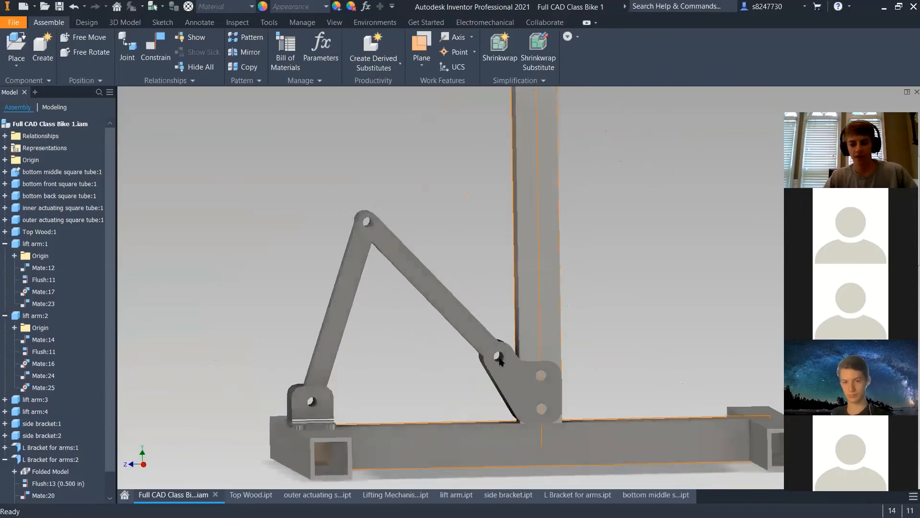
scroll(468, 363, up, 5)
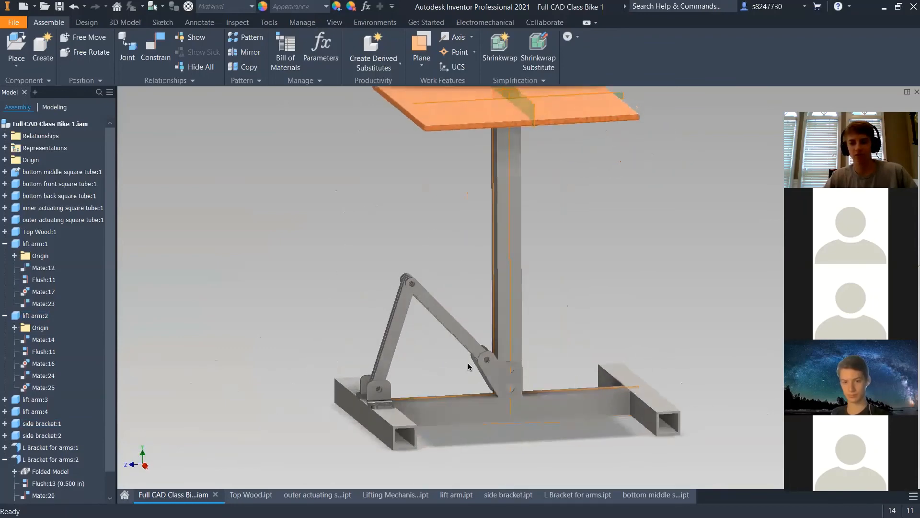
scroll(452, 386, down, 2)
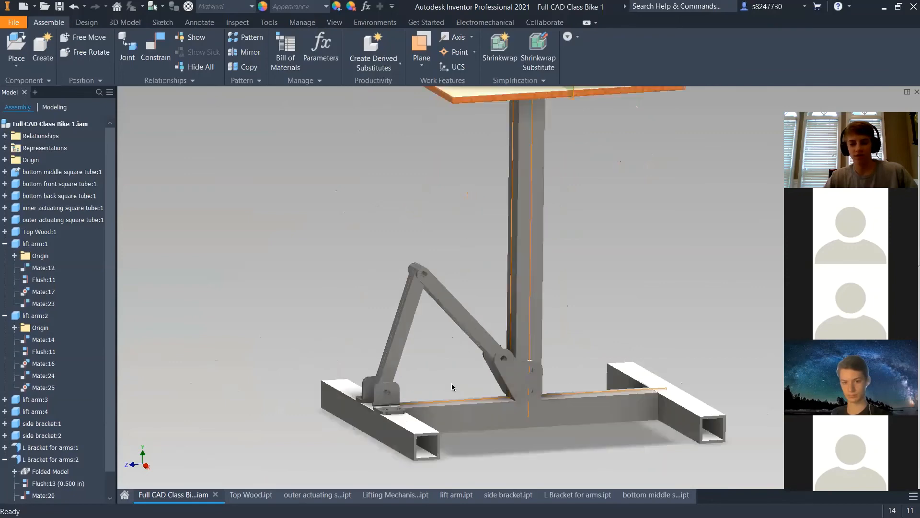
Examine the lift arm linkage, L brackets and base tubes of the stand from several angles, up close and as a whole
scroll(473, 376, up, 1)
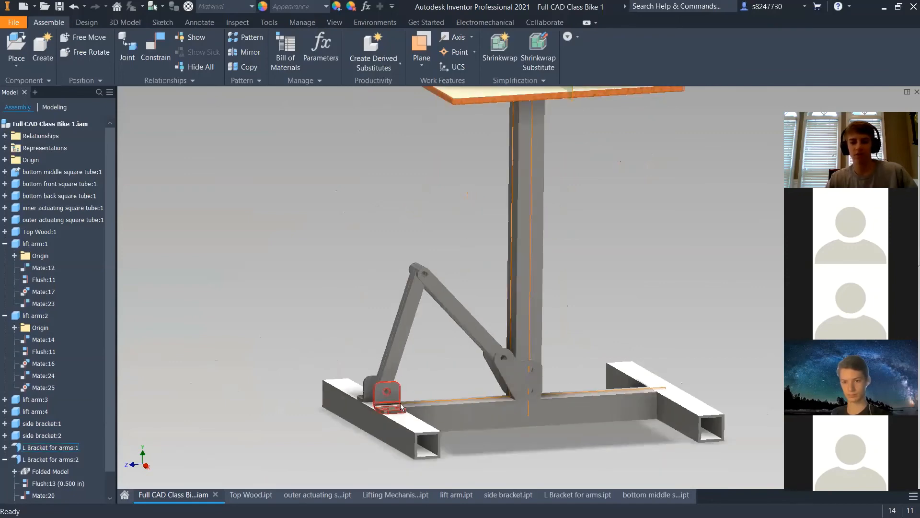
scroll(399, 328, up, 3)
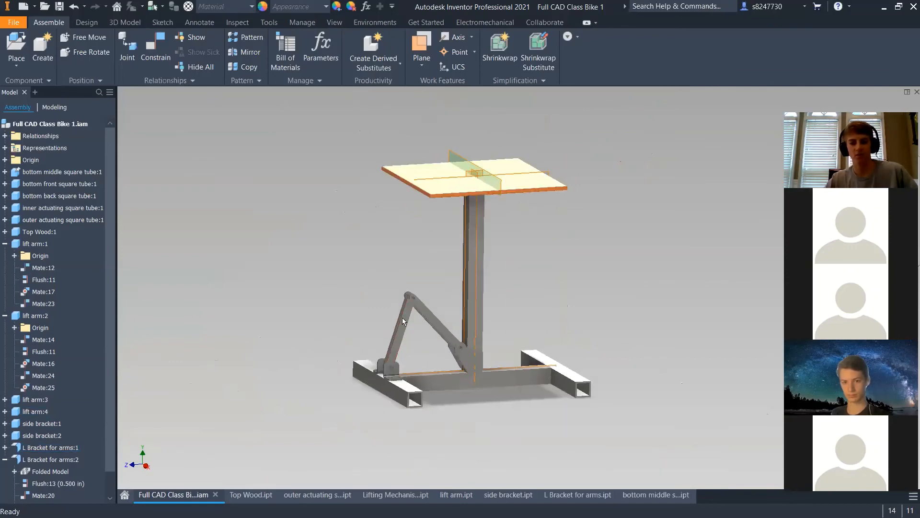
shift+middle_drag(404, 311, 432, 315)
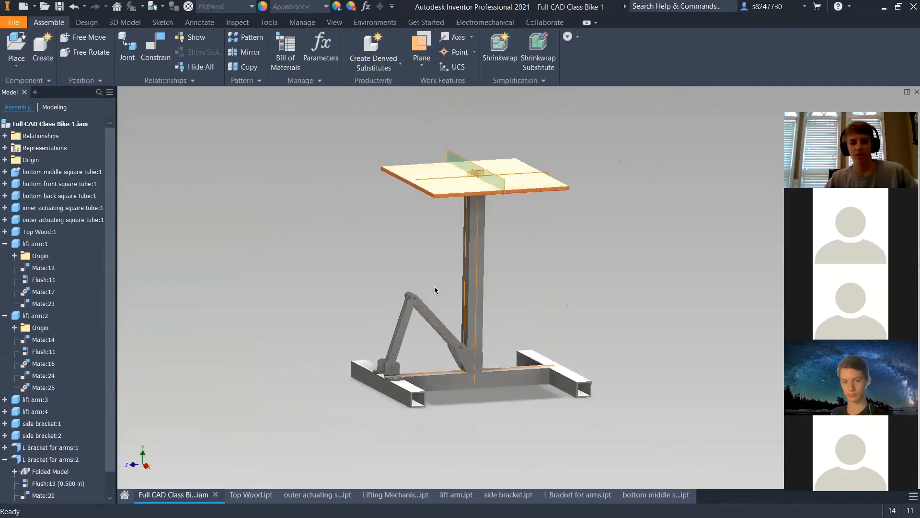
scroll(416, 341, down, 4)
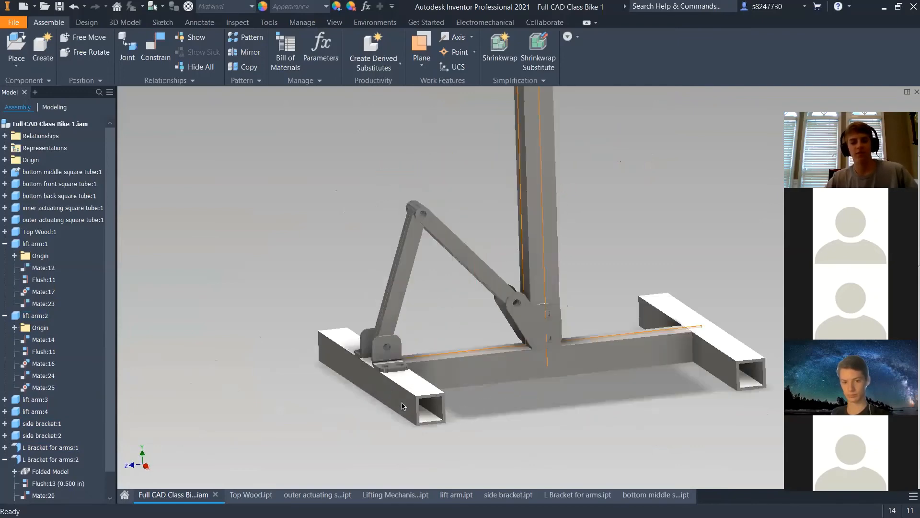
shift+middle_drag(413, 376, 427, 379)
scroll(427, 379, down, 3)
scroll(456, 372, up, 2)
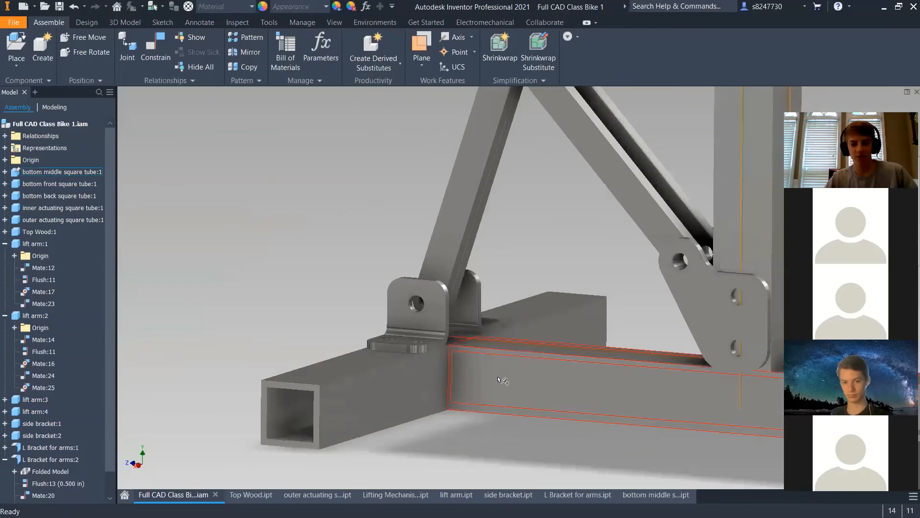
scroll(455, 378, up, 6)
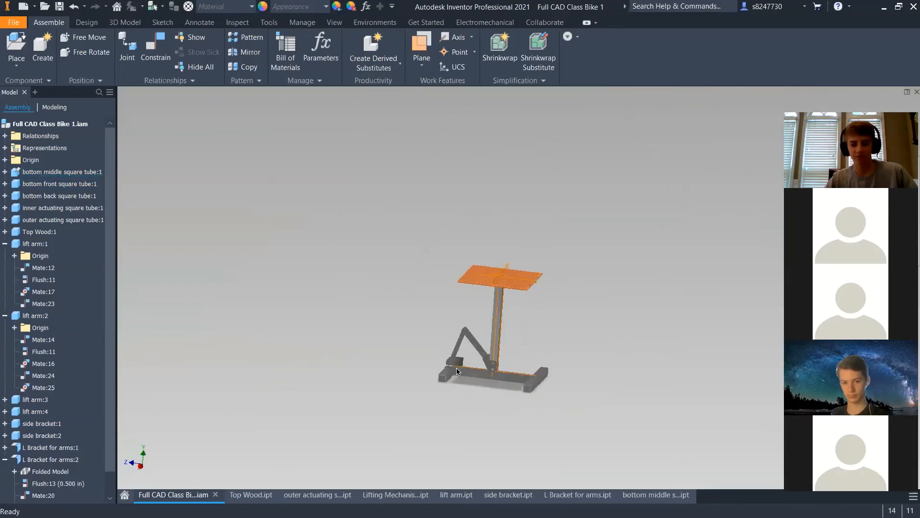
scroll(490, 376, down, 3)
shift+middle_drag(491, 372, 401, 374)
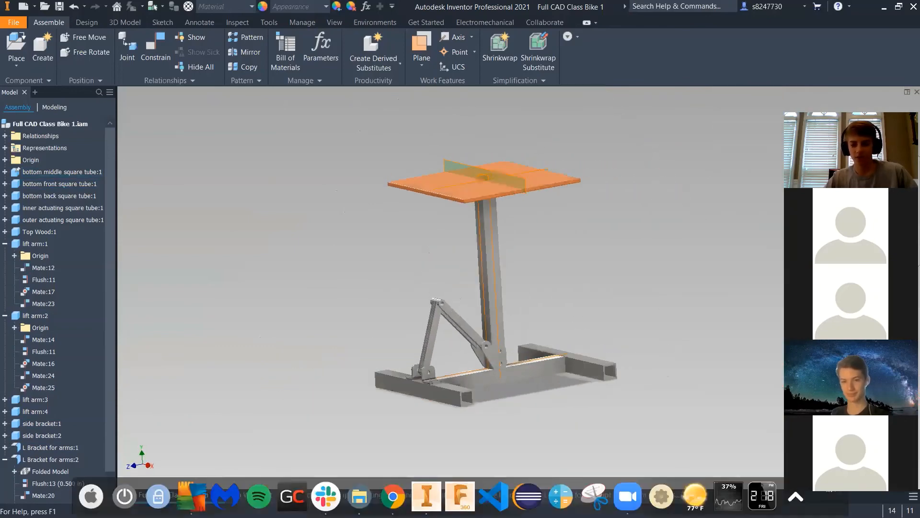
click(35, 6)
click(67, 70)
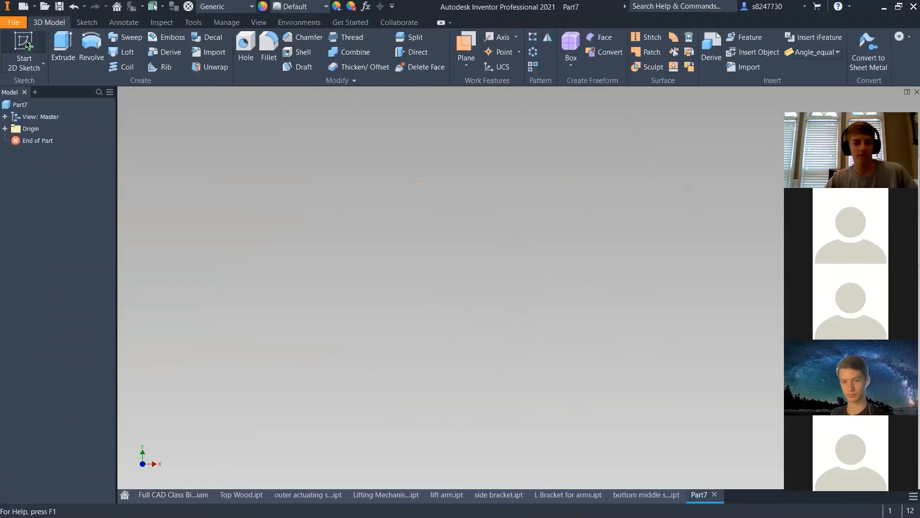
click(26, 45)
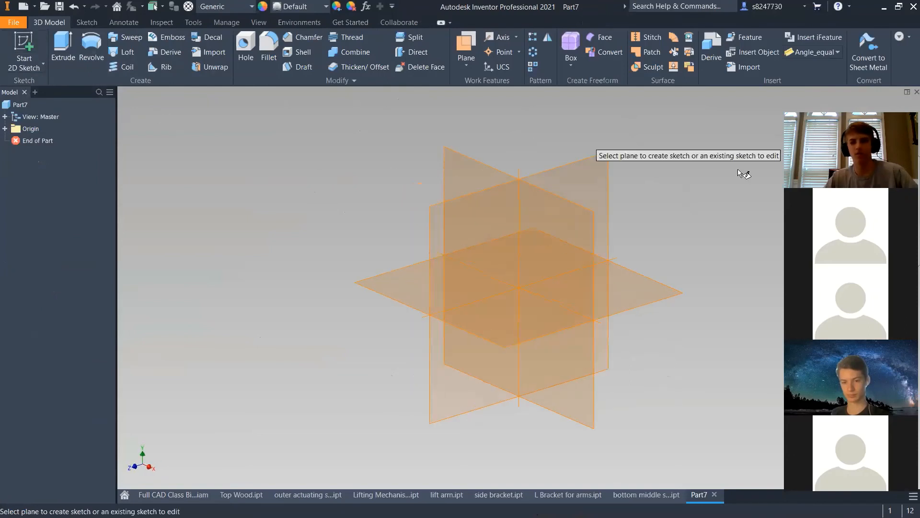
key(Escape)
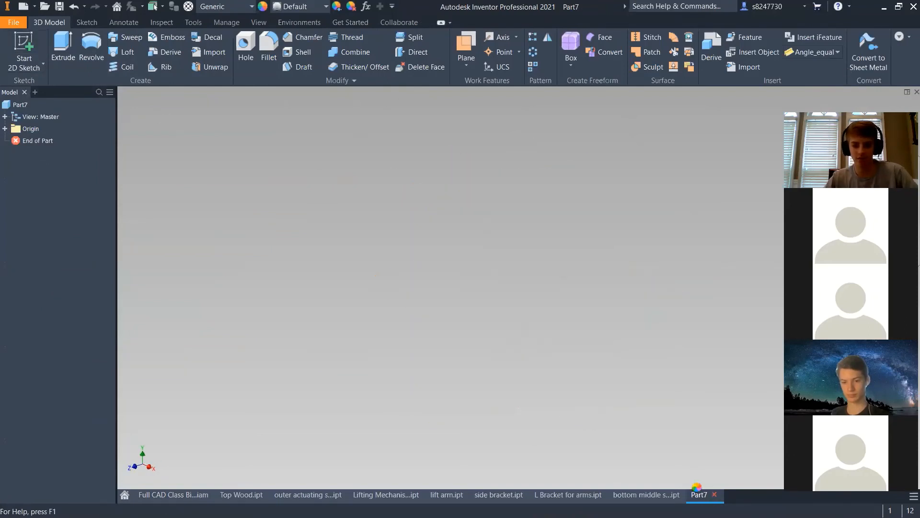
click(714, 494)
Create a new part from the Sheet Metal (in).ipt template and start a sketch on the XZ plane
click(17, 24)
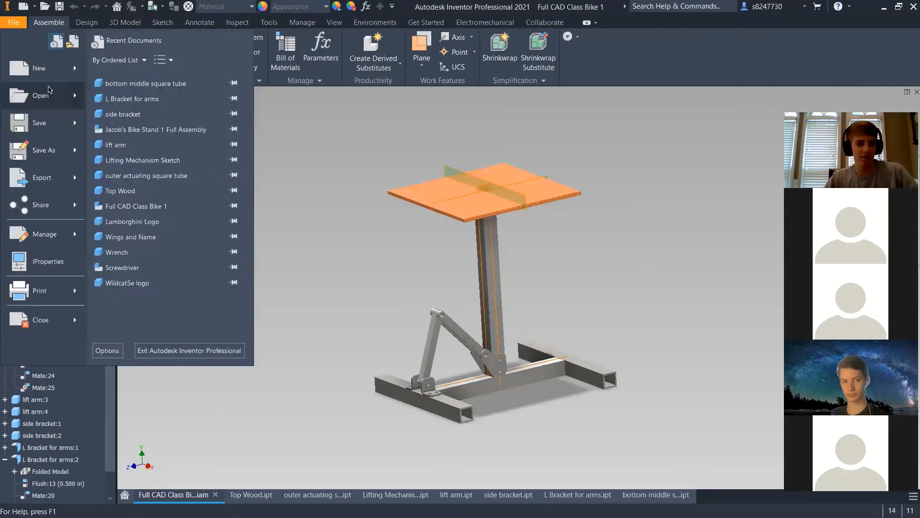
click(43, 69)
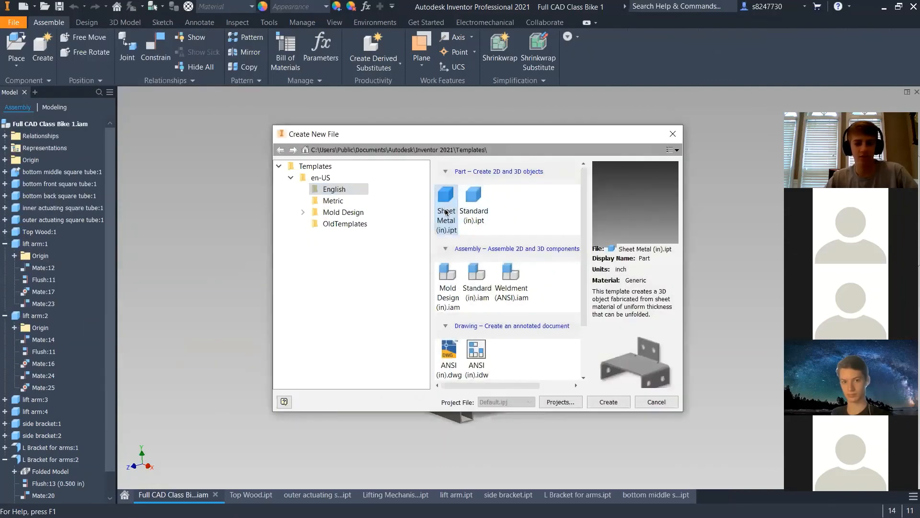
click(612, 403)
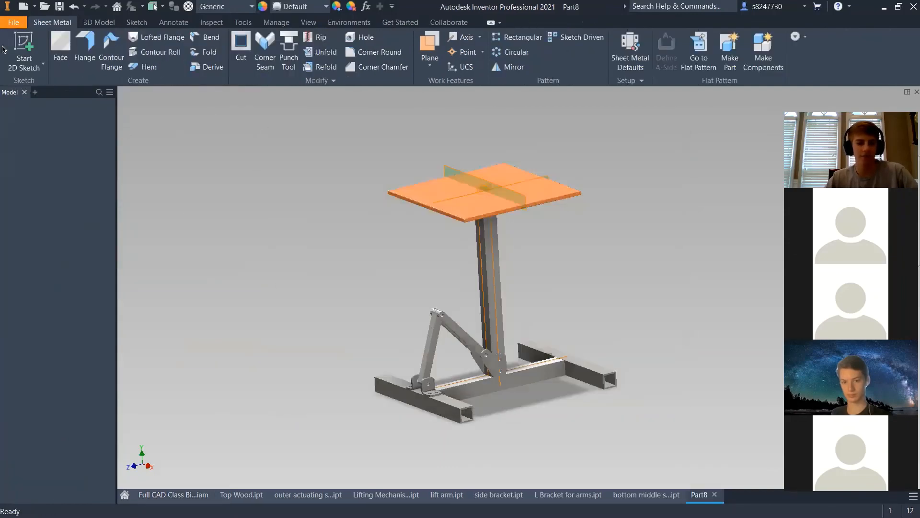
click(24, 44)
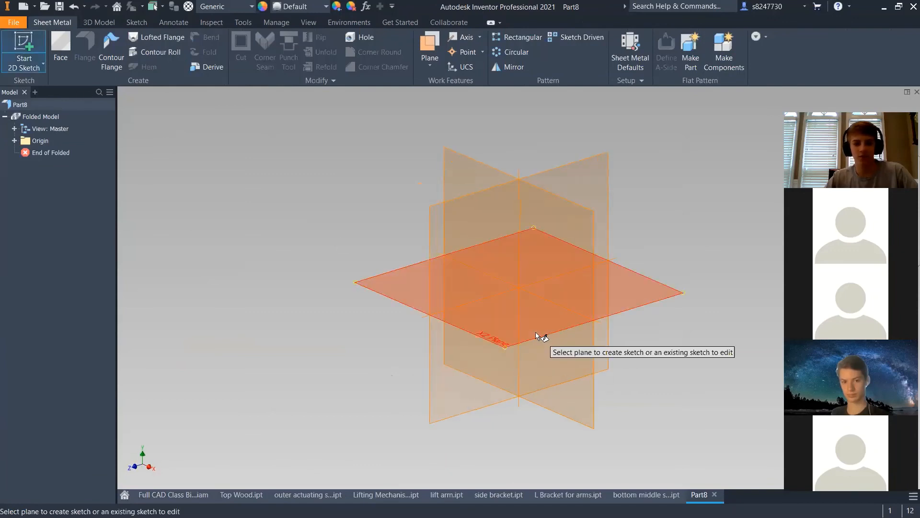
click(536, 332)
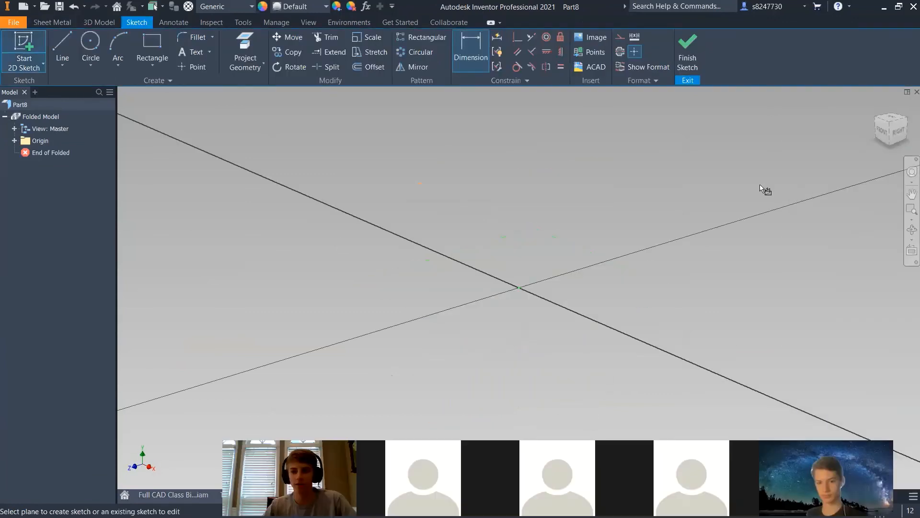
click(907, 92)
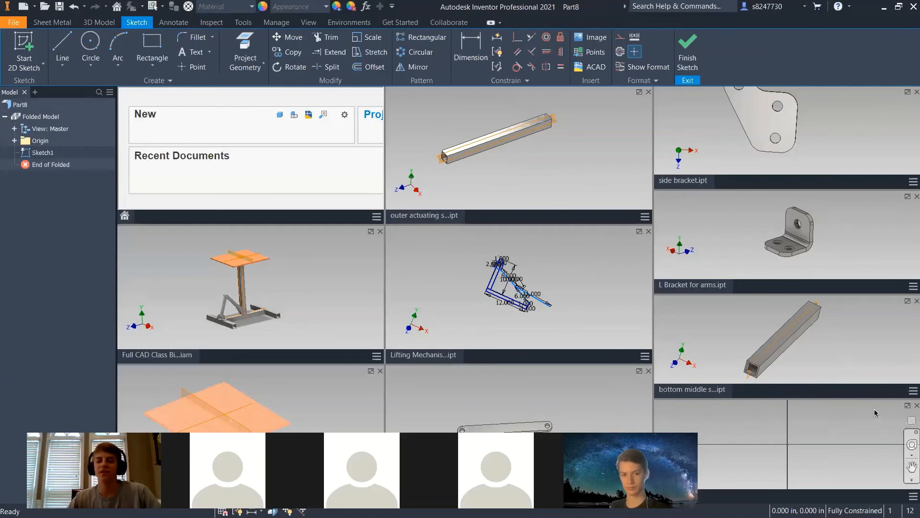
click(907, 406)
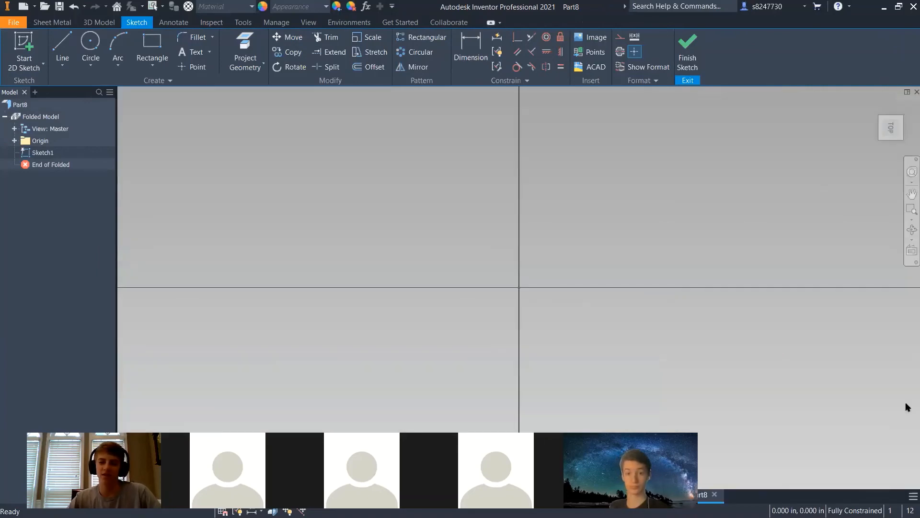
Sketch a 2 in by 1 in rectangle from the origin and turn it into a sheet metal face
click(906, 108)
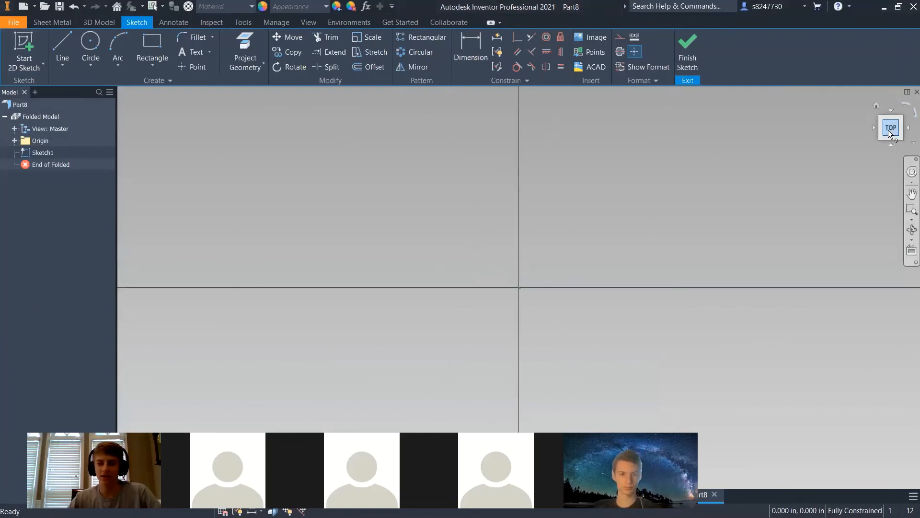
click(148, 50)
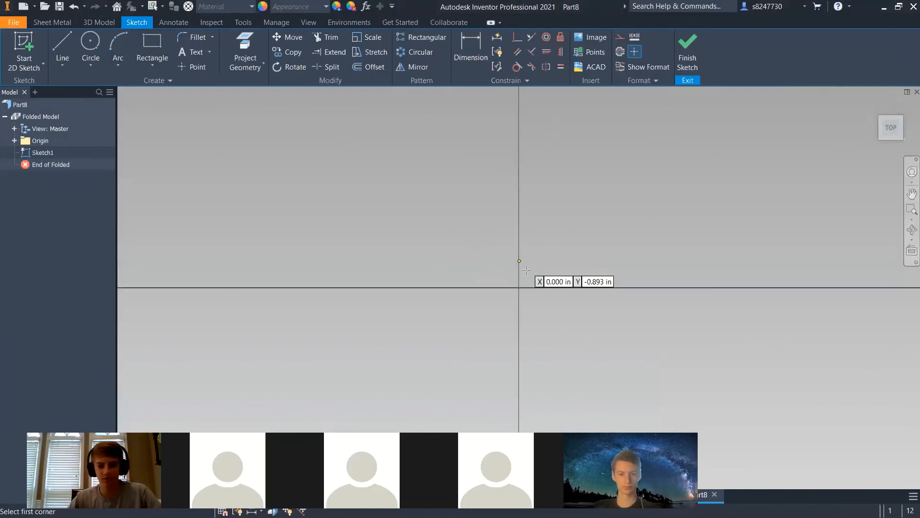
click(518, 287)
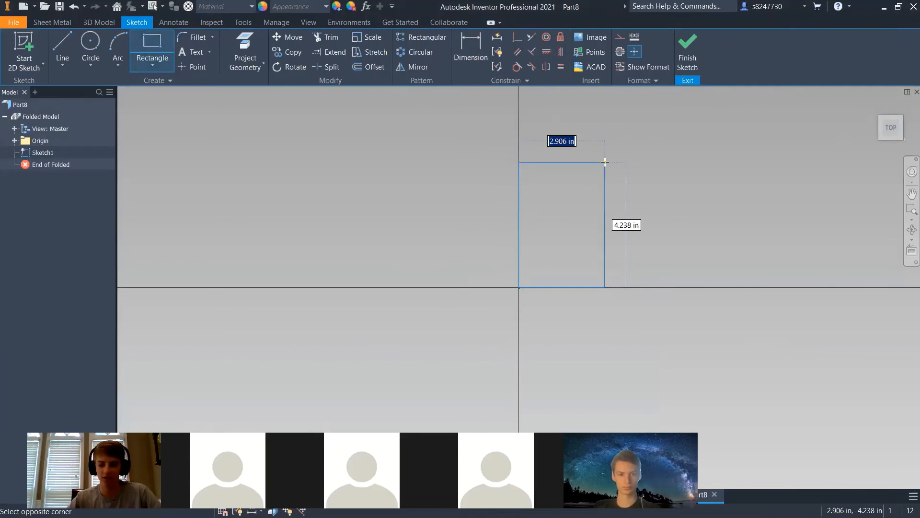
key(Tab)
text(1)
key(Return)
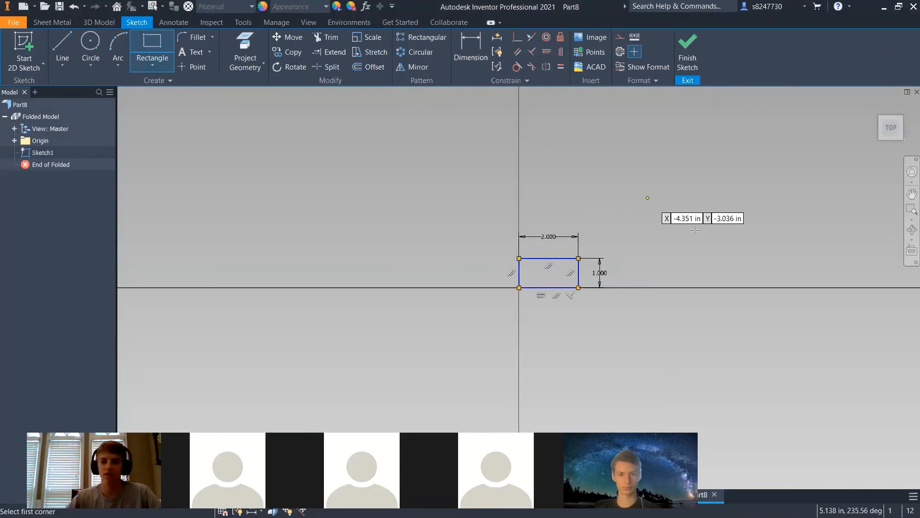
click(688, 53)
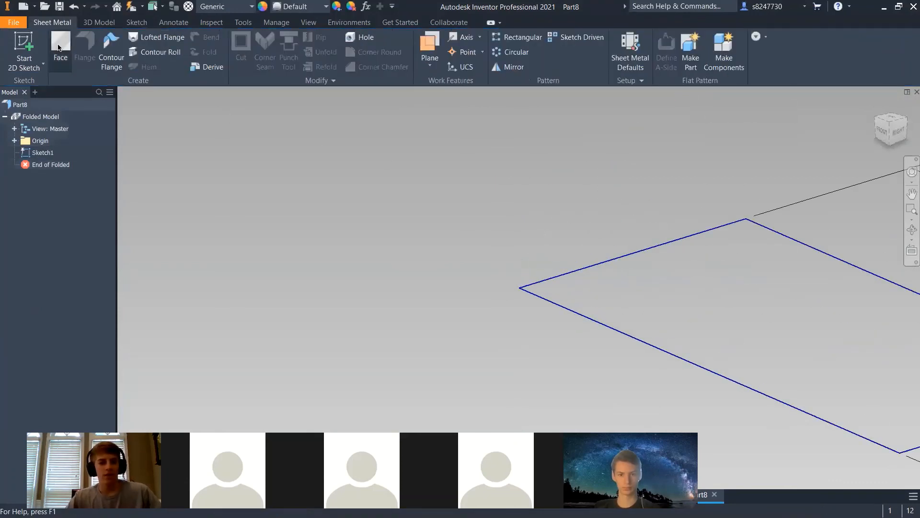
click(208, 264)
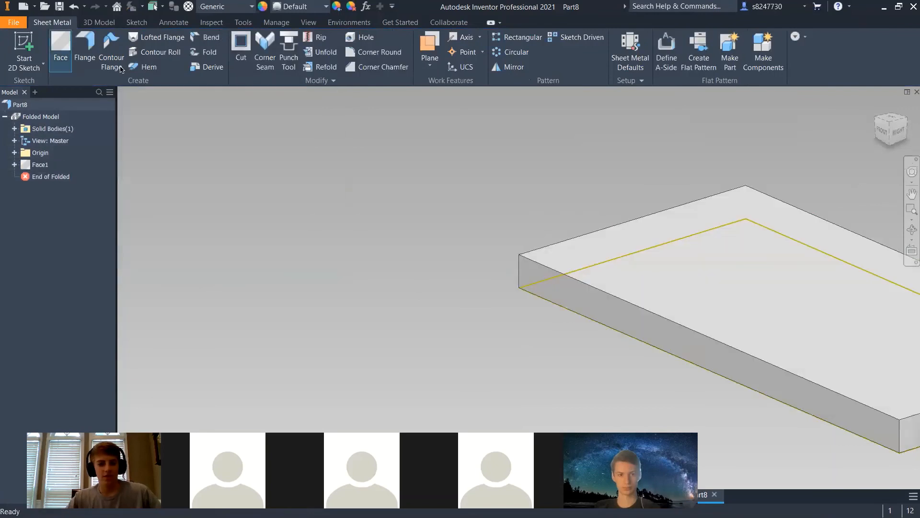
Add a 1.5 in high flange at 90 degrees along the upper short edge of the face
click(87, 54)
scroll(398, 205, up, 3)
scroll(556, 269, down, 3)
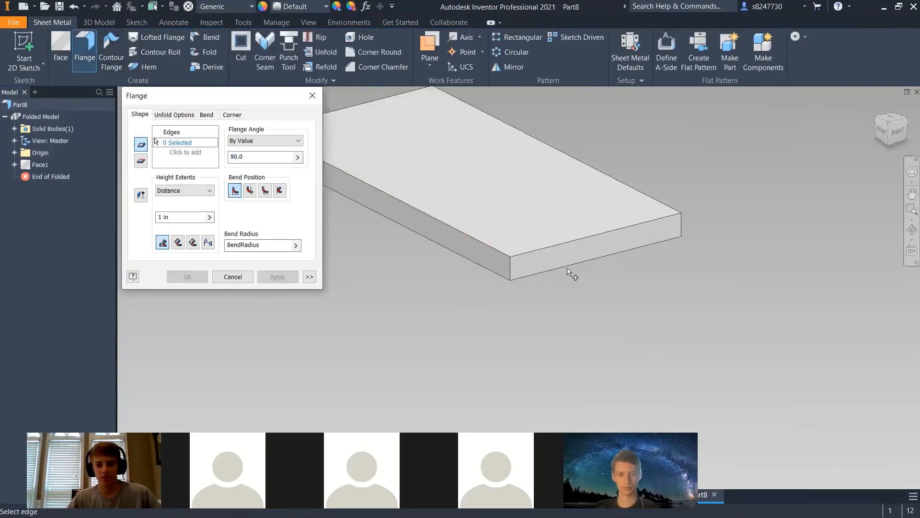
click(555, 251)
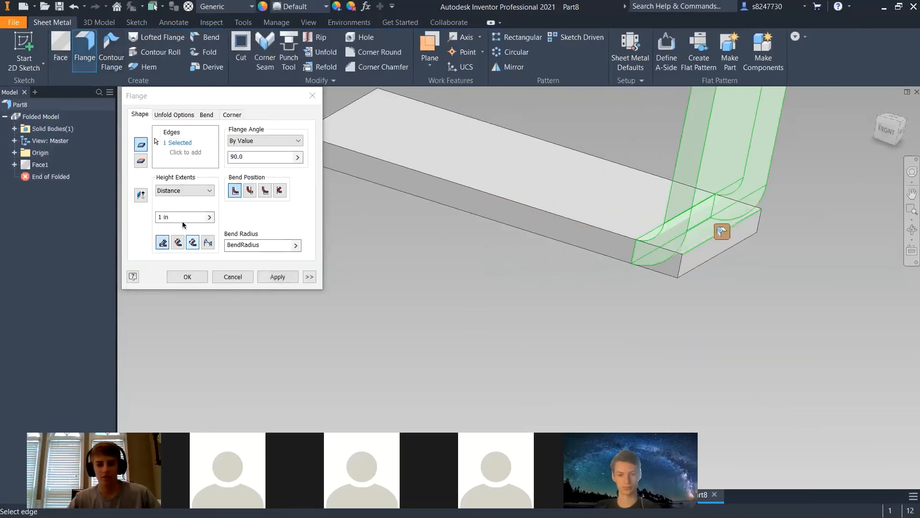
shift+middle_drag(598, 322, 671, 345)
scroll(648, 343, up, 3)
text(1.5)
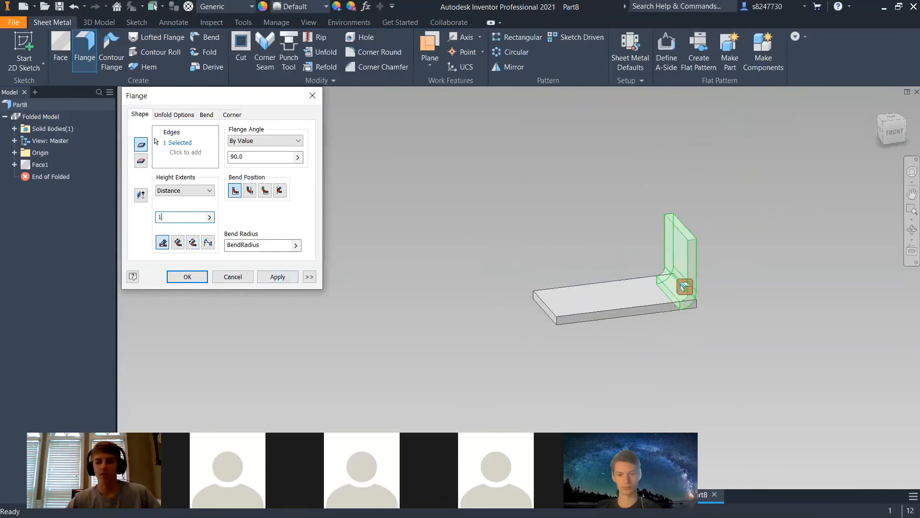
click(204, 277)
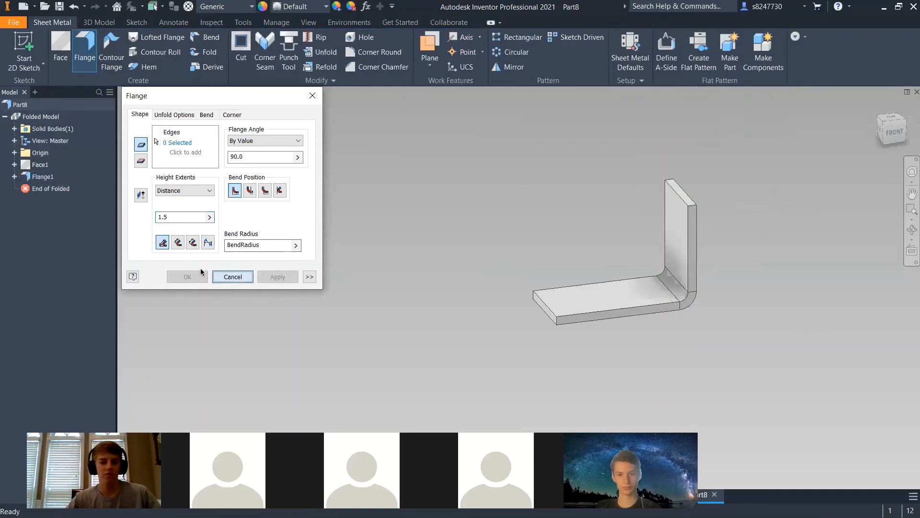
Set the length of the face's base rectangle to 1.5 in in its sketch
click(15, 166)
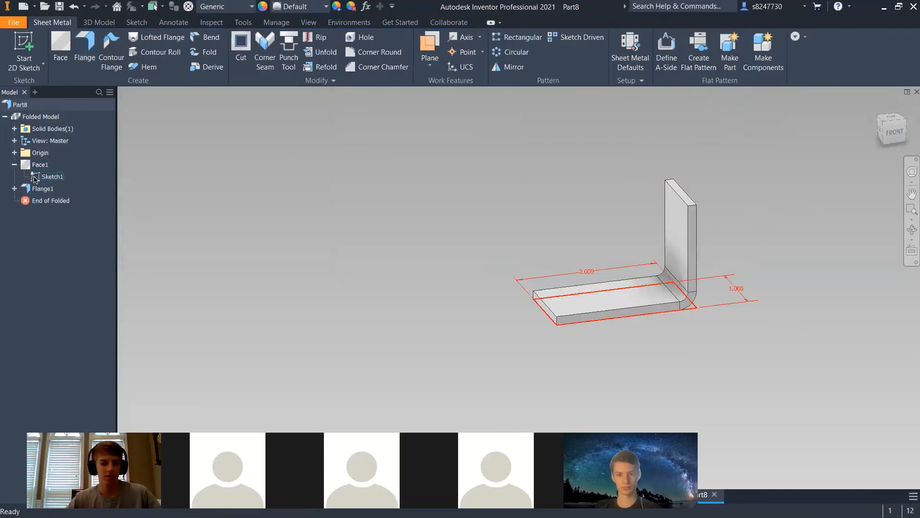
double_click(52, 176)
double_click(482, 226)
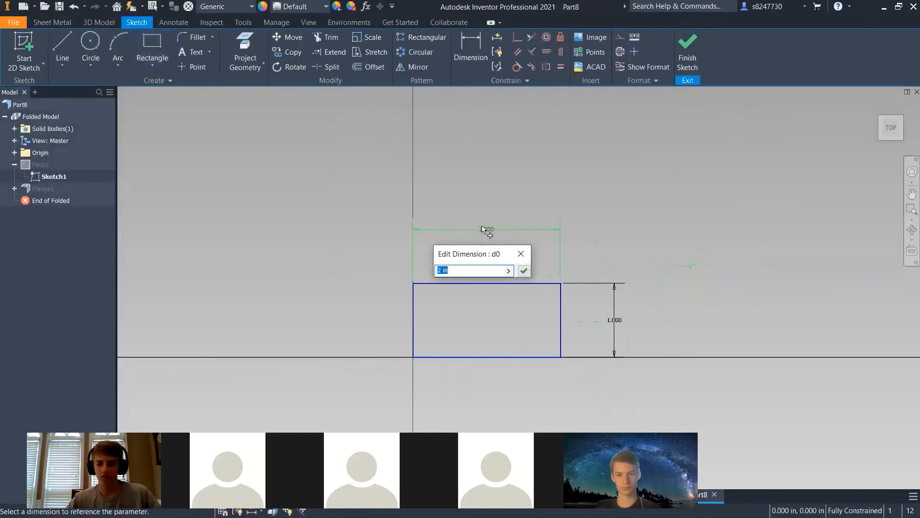
text(1.5)
key(Return)
click(678, 47)
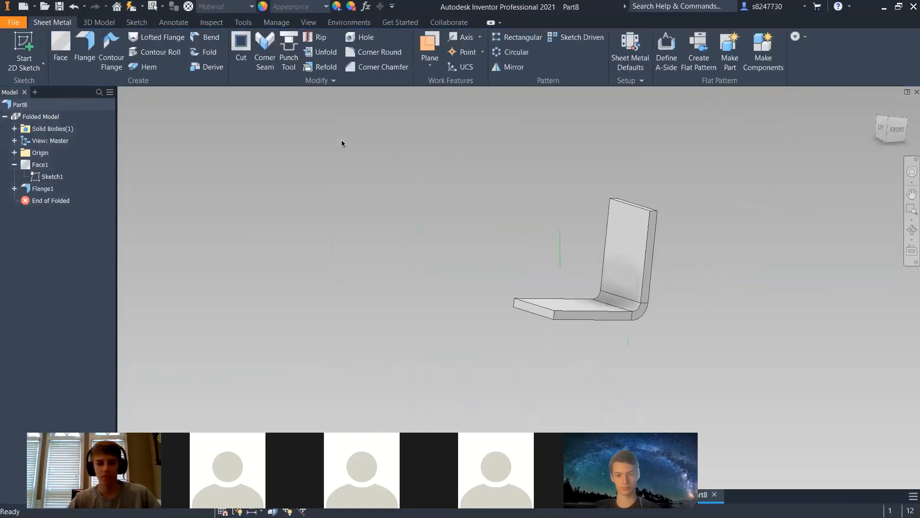
Place two simple 0.26 in through holes on the bracket's flat base face, one near the bend and one near the free end
click(364, 38)
scroll(440, 297, down, 3)
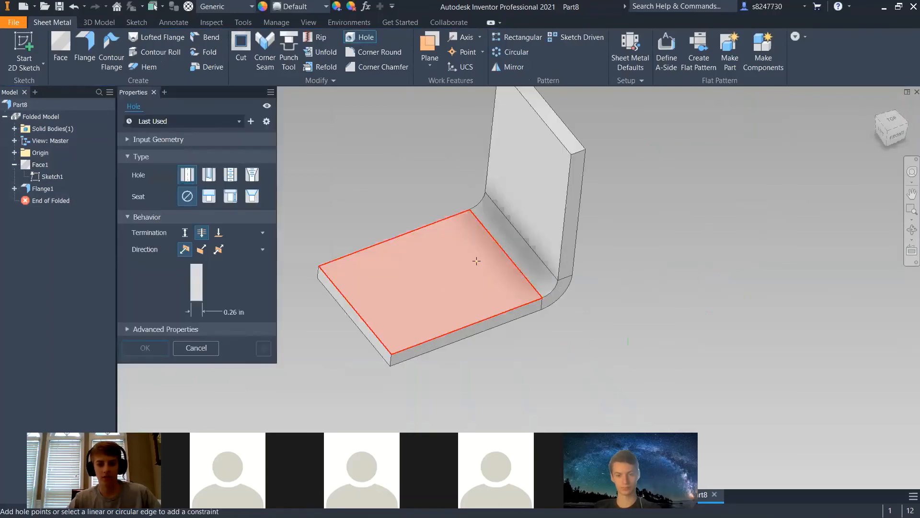
click(473, 263)
click(397, 295)
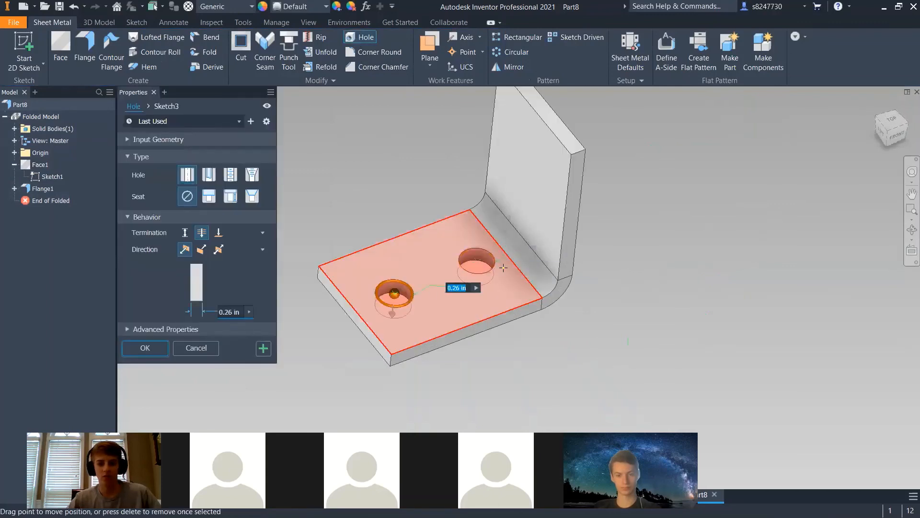
click(144, 348)
In the base holes' sketch, dimension the free-end hole 0.5 in from the long edge and link the other hole's matching distance to it
click(14, 200)
double_click(52, 213)
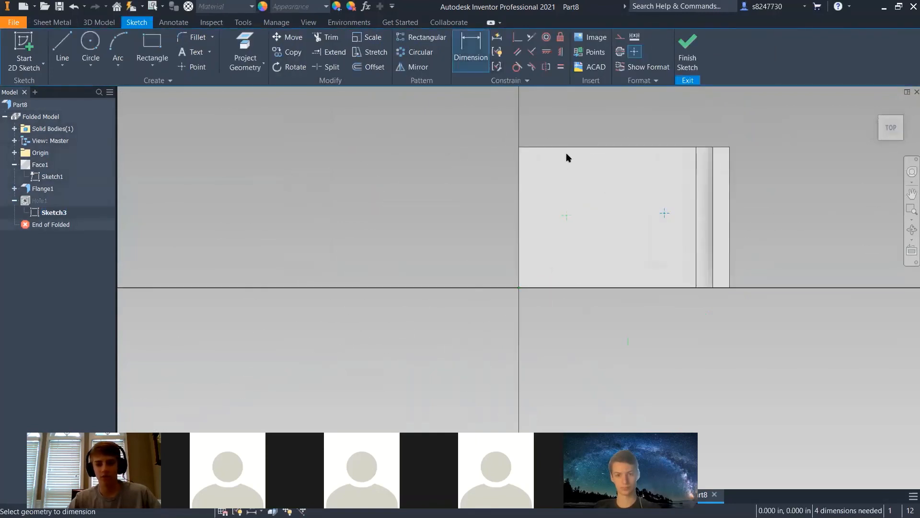
click(569, 149)
click(573, 169)
text(.5)
key(Return)
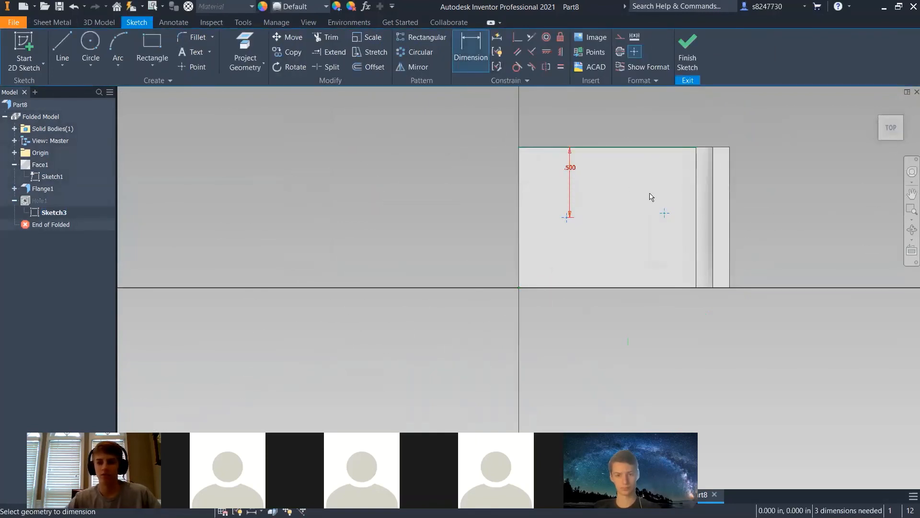
click(651, 148)
click(665, 214)
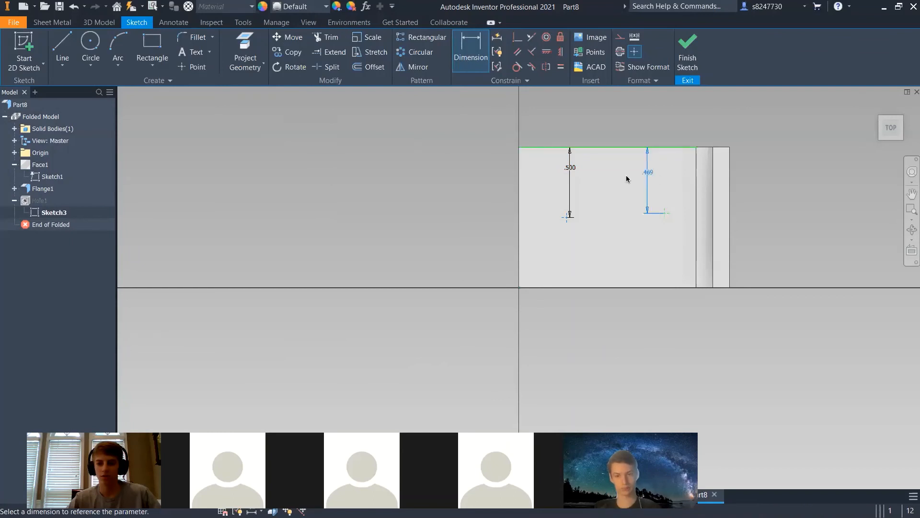
click(647, 175)
click(570, 169)
key(Return)
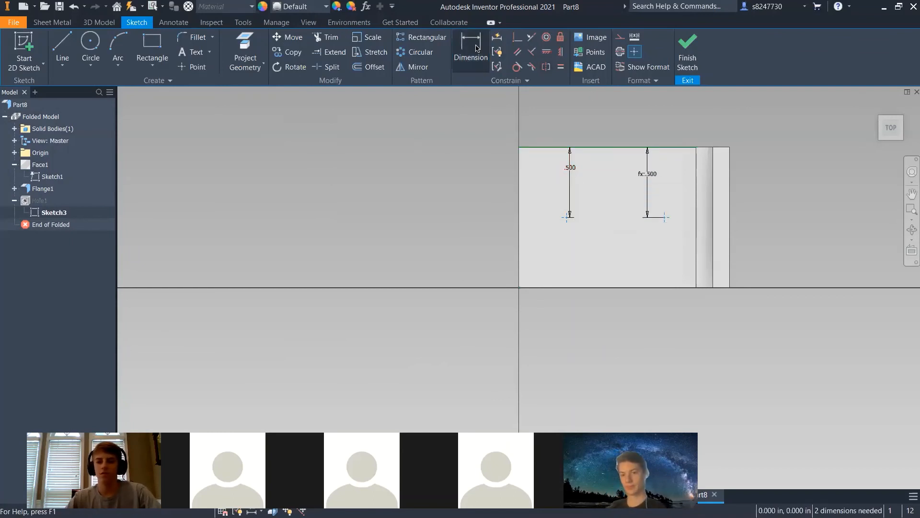
Dimension one base hole 0.35 in from the free end and the other 0.35 in from the bend line, and finish the sketch
click(520, 217)
click(542, 211)
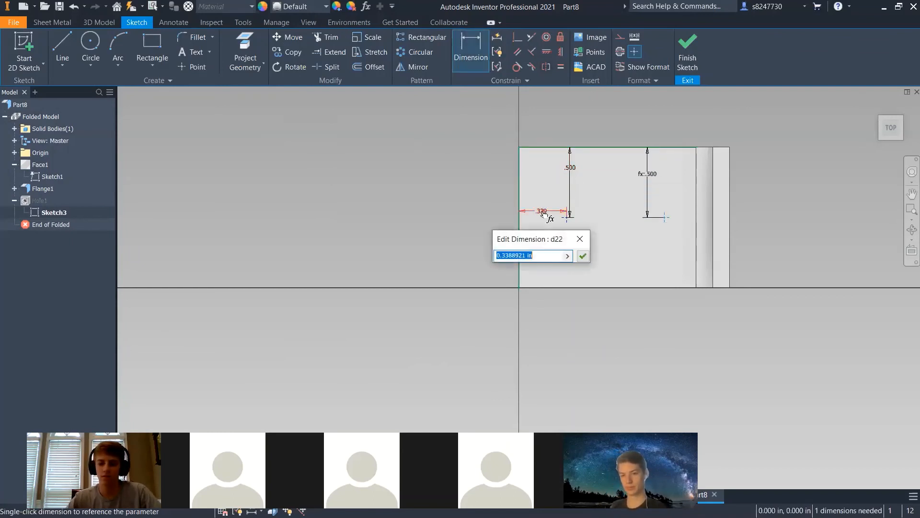
text(.35)
key(Return)
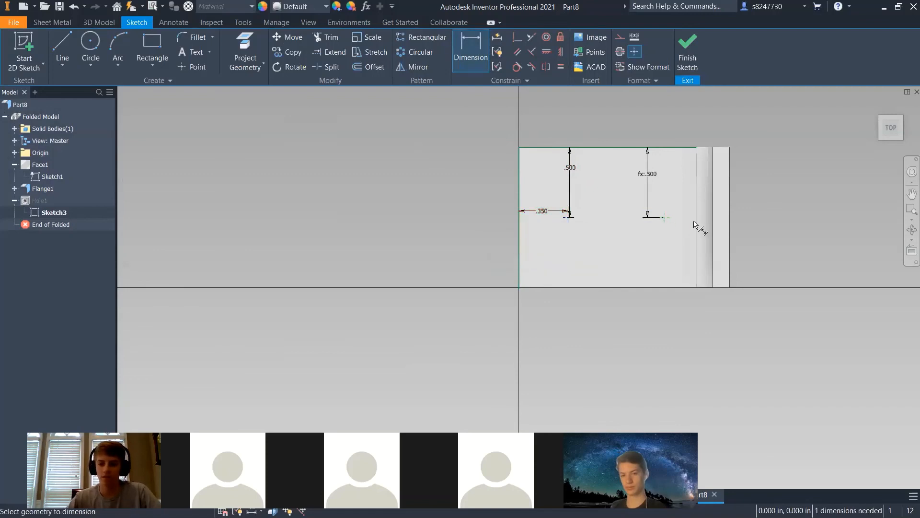
click(683, 224)
key(Return)
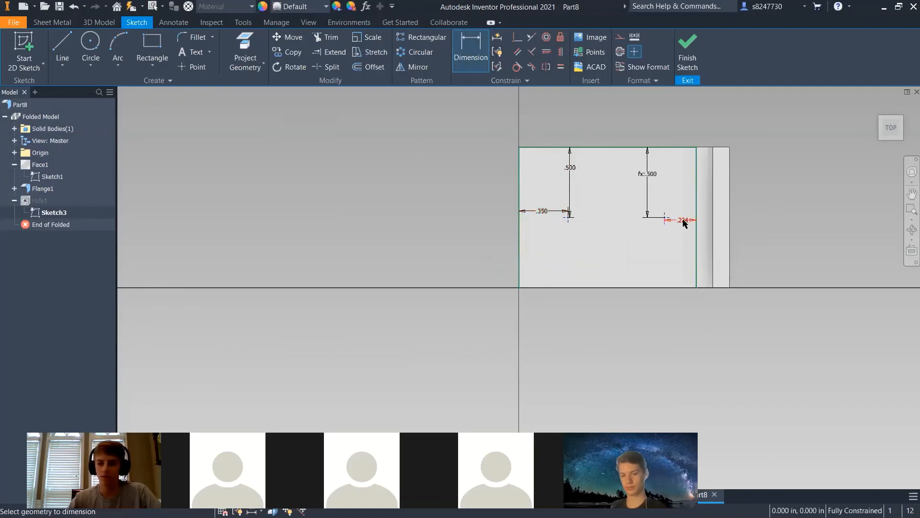
double_click(685, 221)
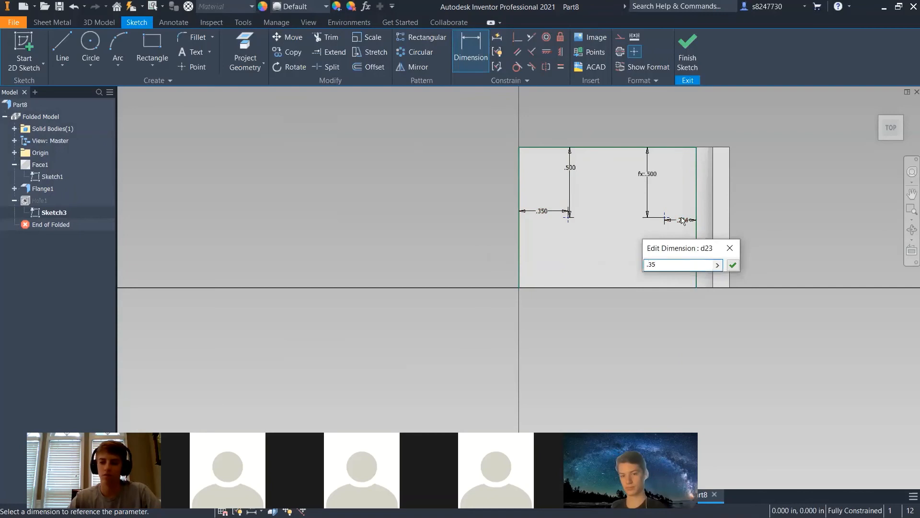
key(Return)
click(687, 53)
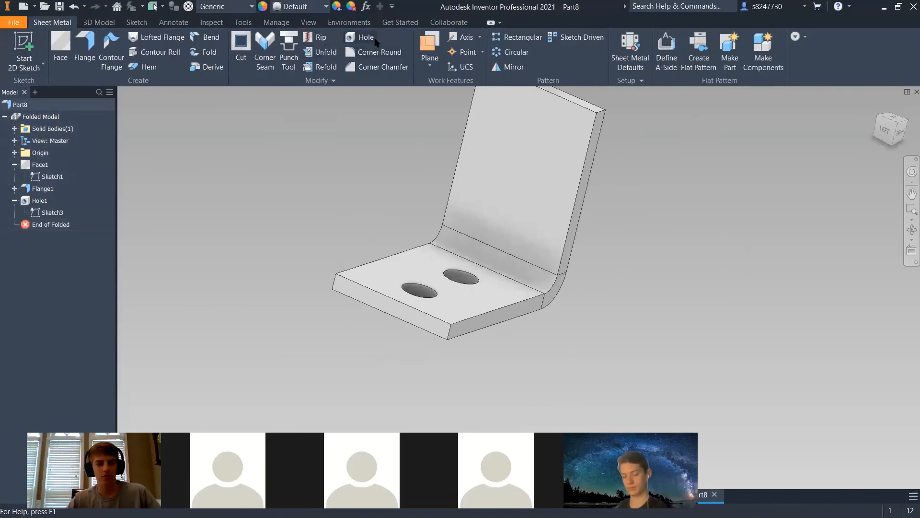
Place two simple 0.26 in through holes on the upright flange face, one above the other
click(533, 118)
click(525, 184)
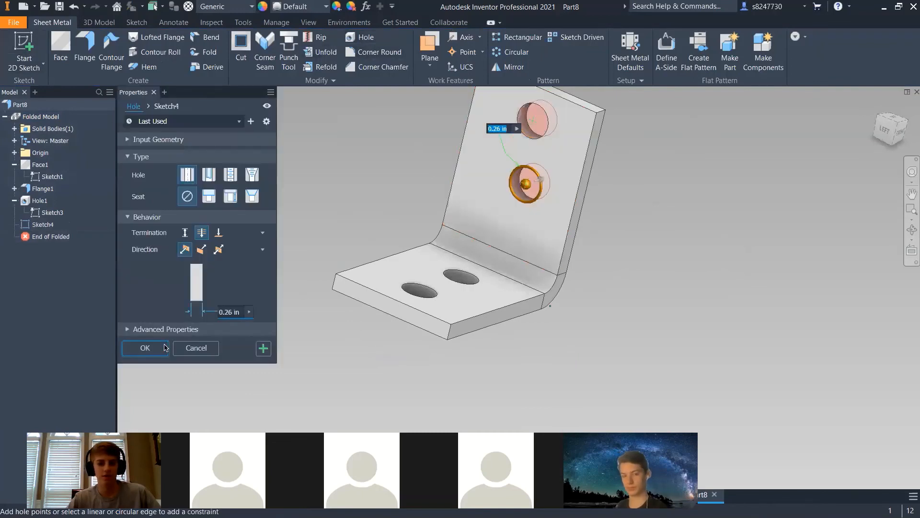
click(25, 227)
In the flange holes' sketch, dimension the upper hole 0.35 in from the top edge and the lower hole 0.35 in from the bend line
click(15, 225)
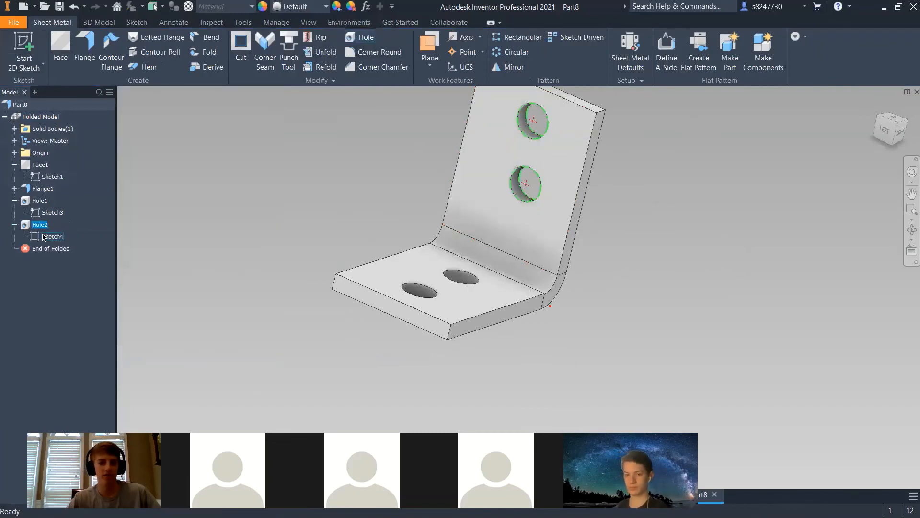
double_click(45, 236)
key(d)
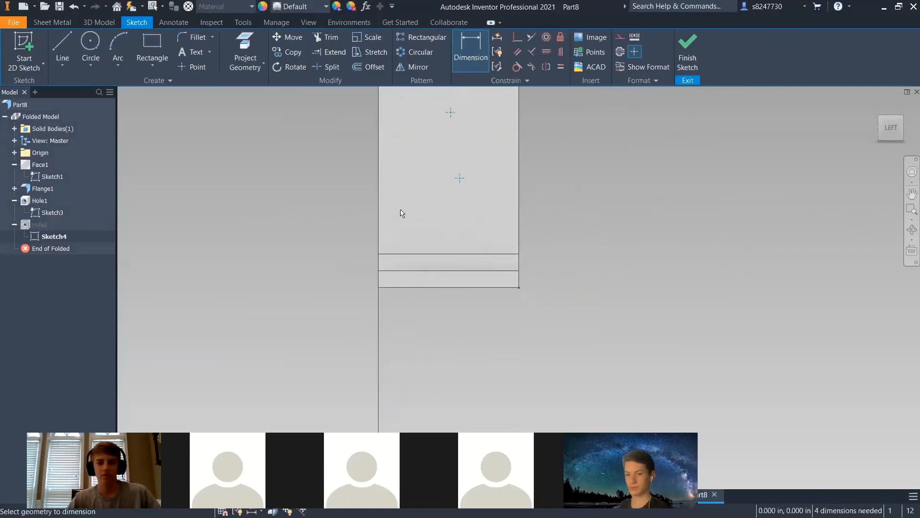
scroll(429, 154, up, 3)
click(437, 119)
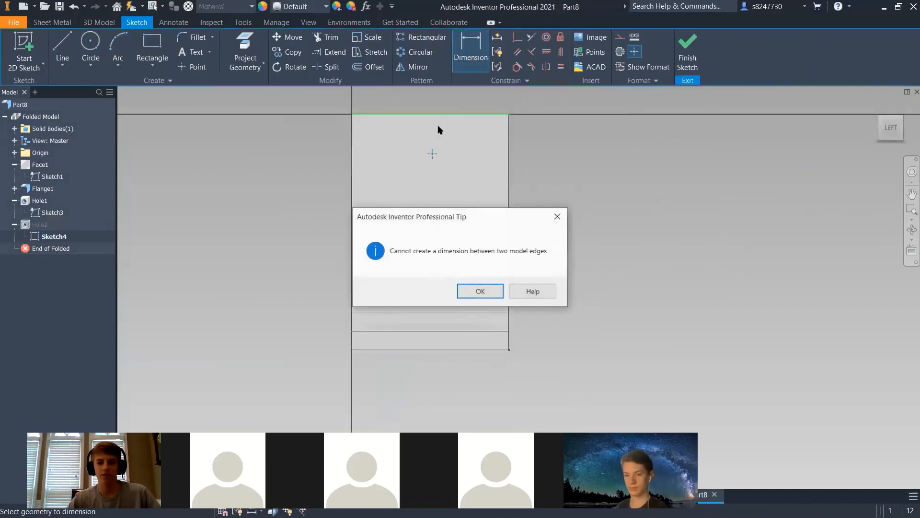
key(Return)
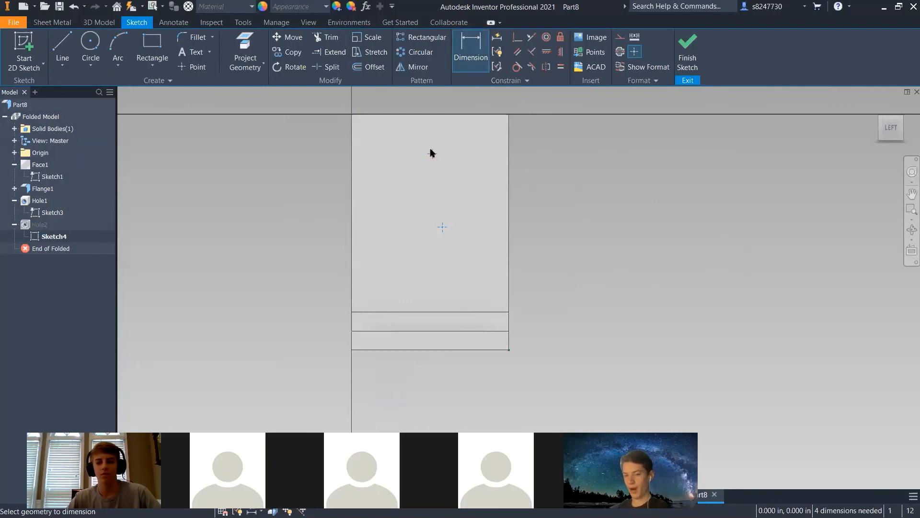
click(436, 130)
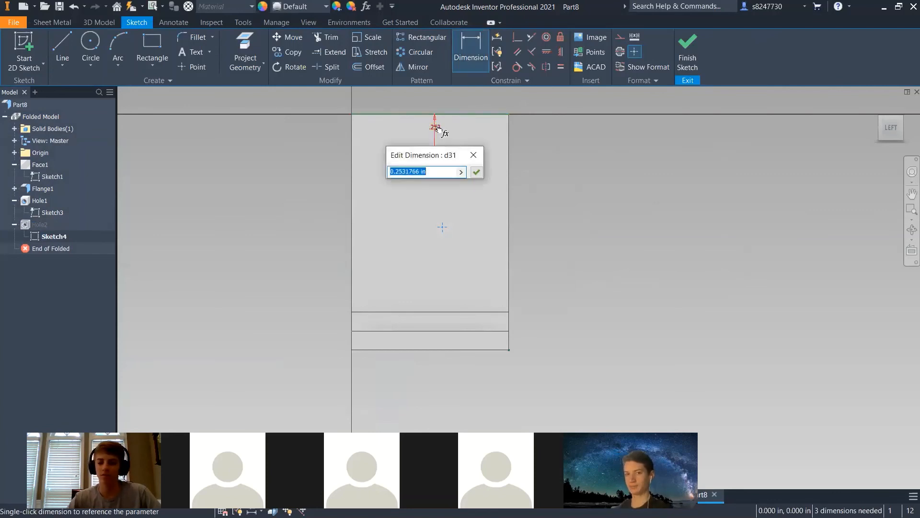
key(Return)
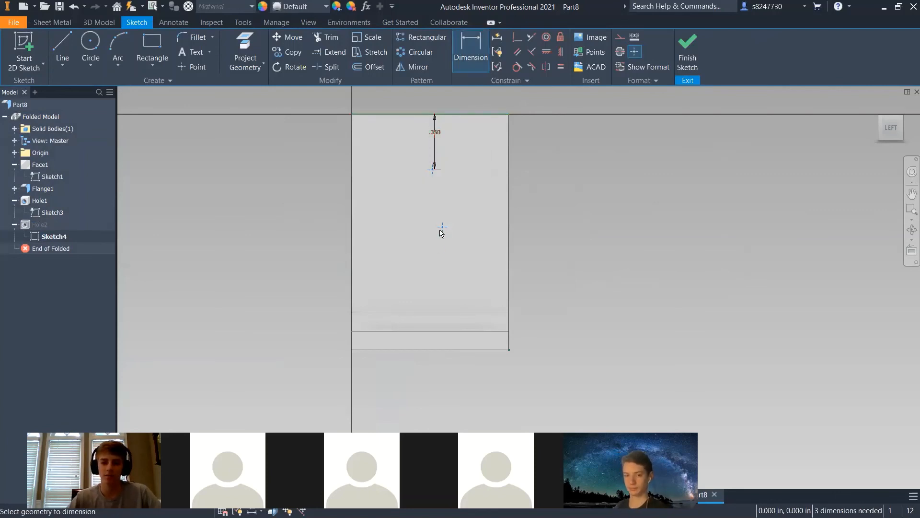
click(441, 312)
click(445, 276)
text(.35)
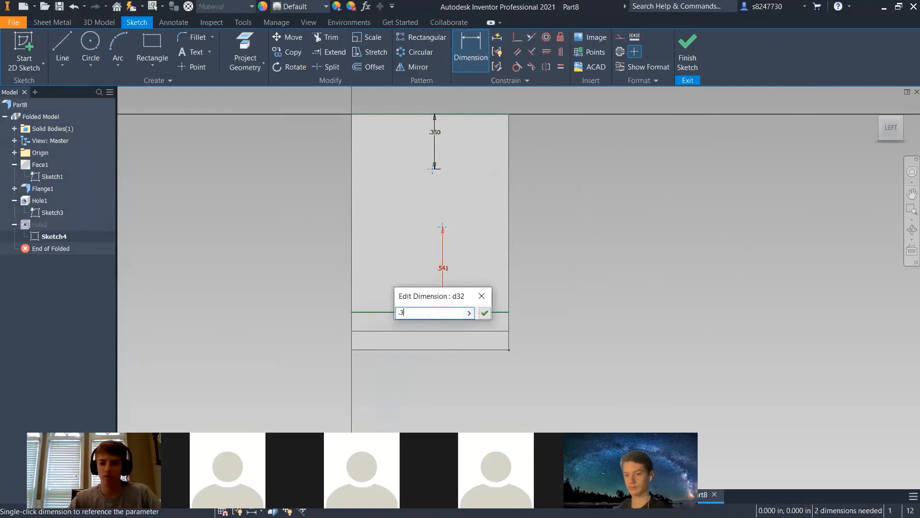
key(Return)
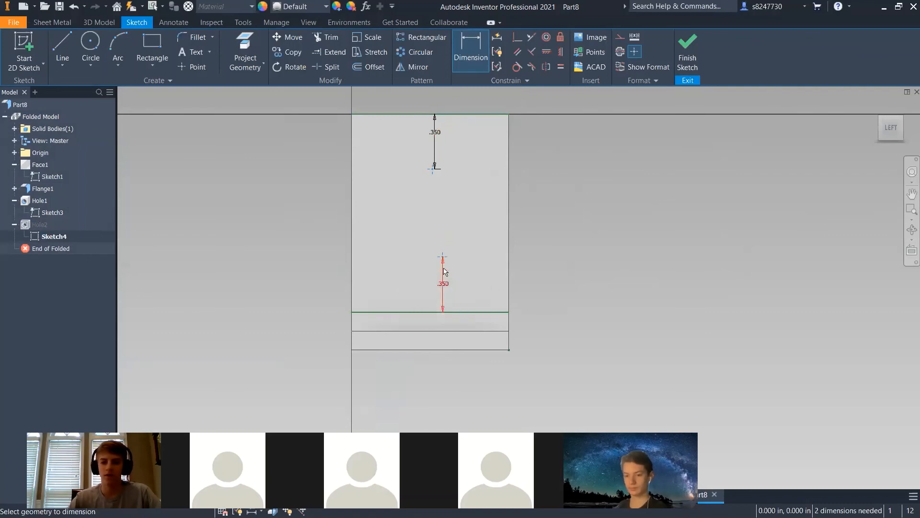
Dimension the lower flange hole 0.5 in from the side edge and link the upper hole's side distance to that dimension
click(508, 261)
click(493, 260)
text(.5)
key(Return)
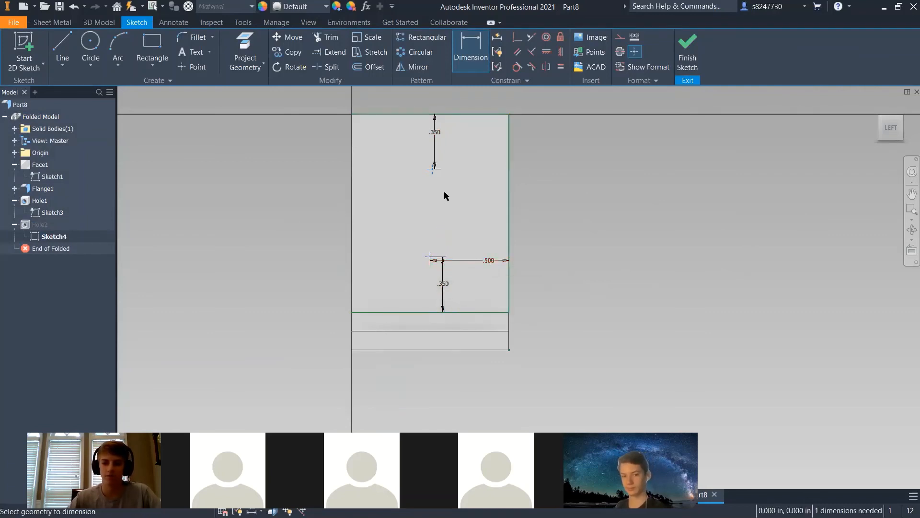
click(509, 183)
click(435, 169)
click(488, 171)
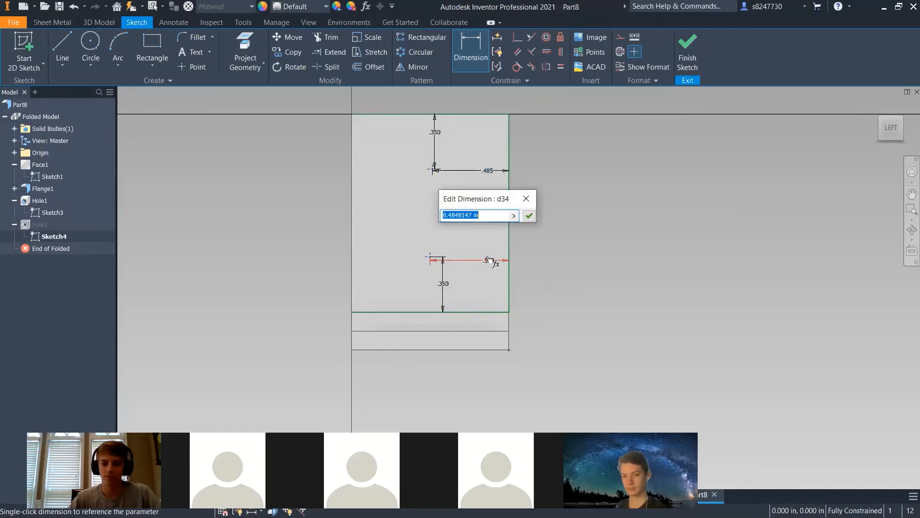
key(Return)
Link the lower flange hole's bend distance to the upper hole's top-edge dimension and finish the sketch
double_click(442, 287)
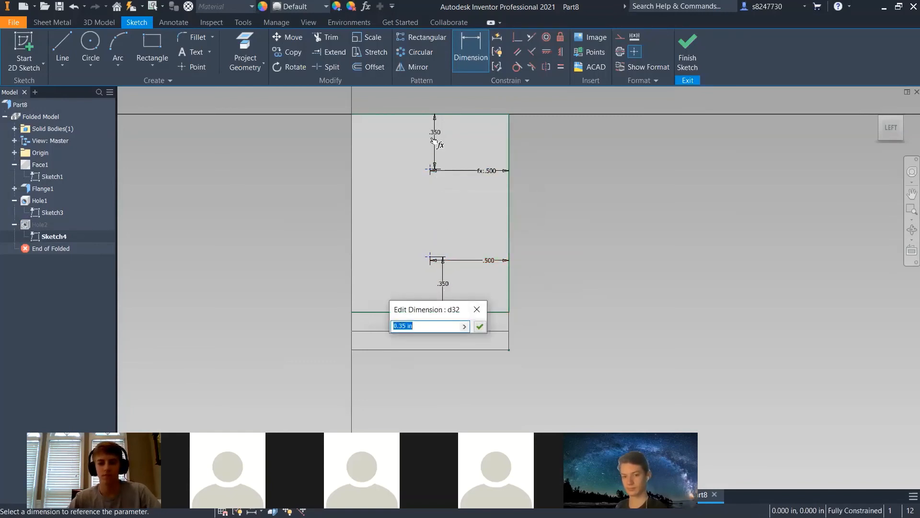
click(434, 139)
key(Return)
click(687, 48)
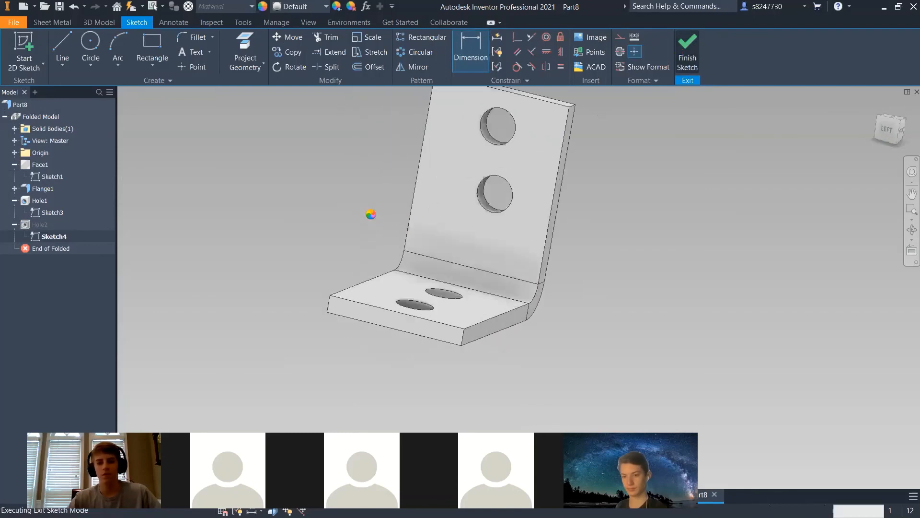
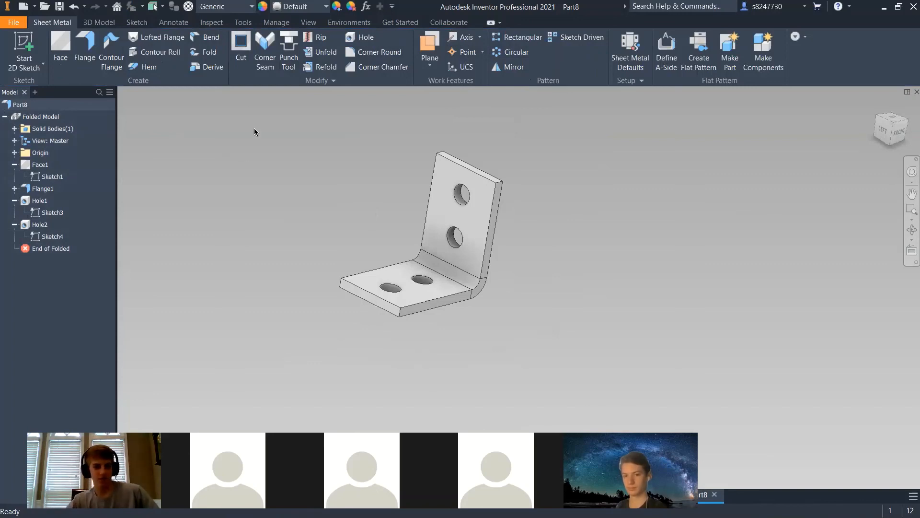
Fillet the four outer corners of the bracket, two on the flange and two on the base, with a 0.25 in radius
click(99, 22)
key(f)
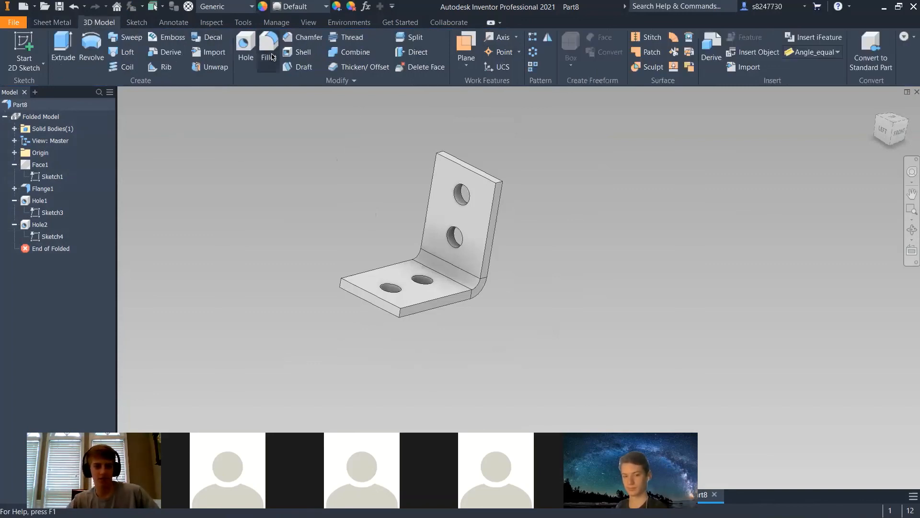
scroll(532, 202, up, 5)
click(520, 173)
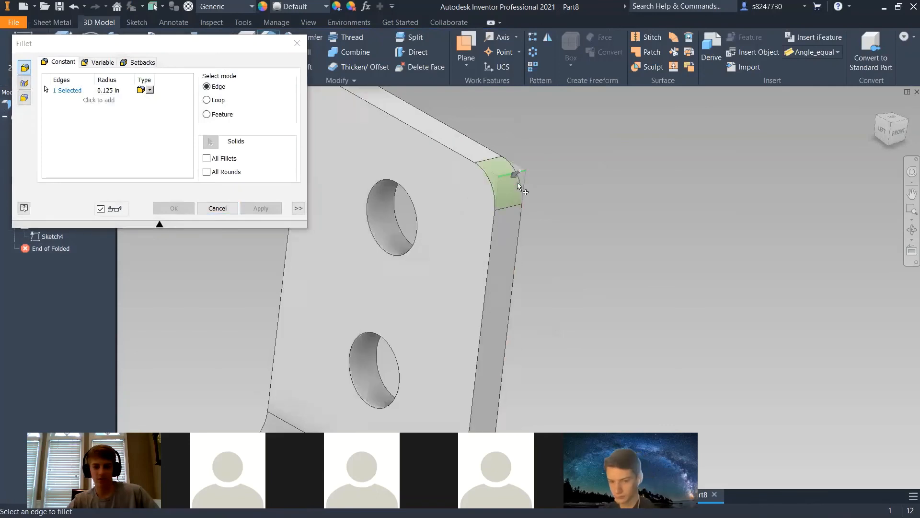
scroll(520, 178, down, 3)
scroll(405, 119, up, 3)
click(403, 117)
scroll(405, 120, down, 5)
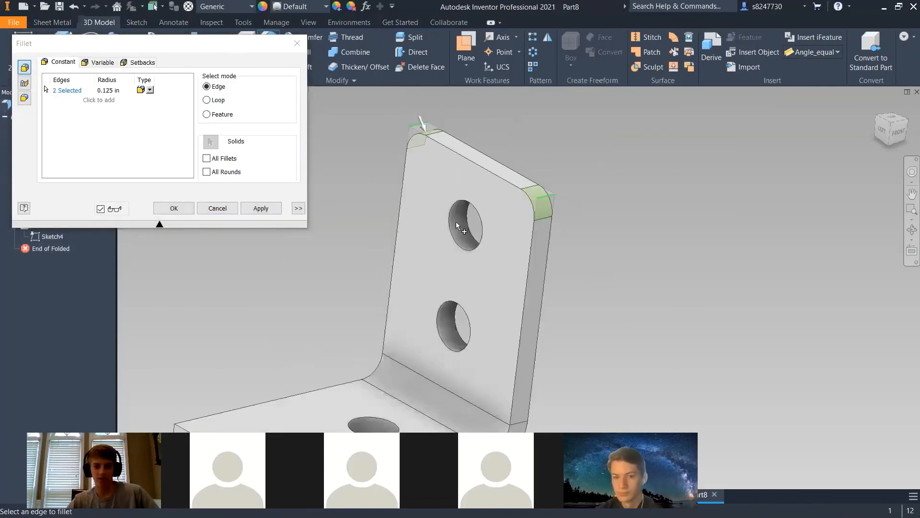
scroll(409, 292, up, 5)
mouse_move(411, 291)
shift+middle_down()
mouse_move(396, 211)
mouse_move(411, 288)
shift+middle_up()
click(401, 204)
scroll(401, 205, down, 4)
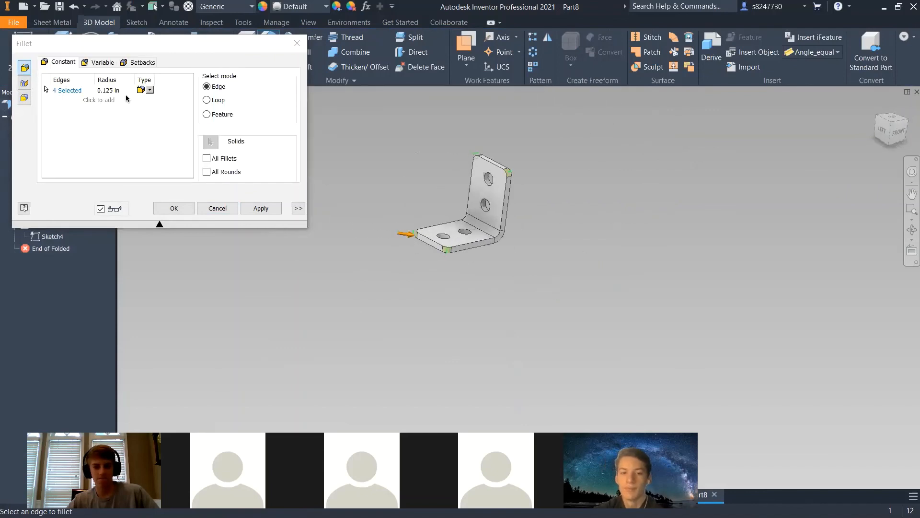
click(115, 91)
text(.25)
middle_drag(426, 196, 422, 259)
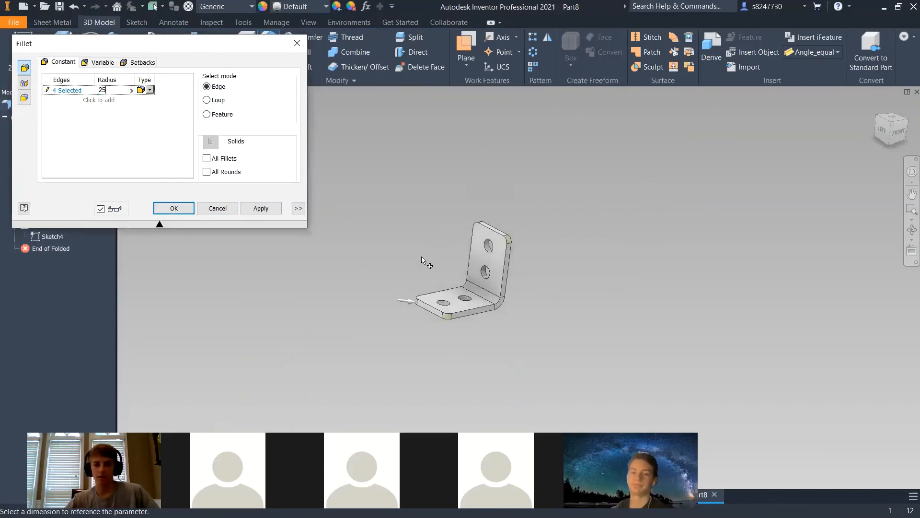
scroll(472, 282, up, 3)
key(Return)
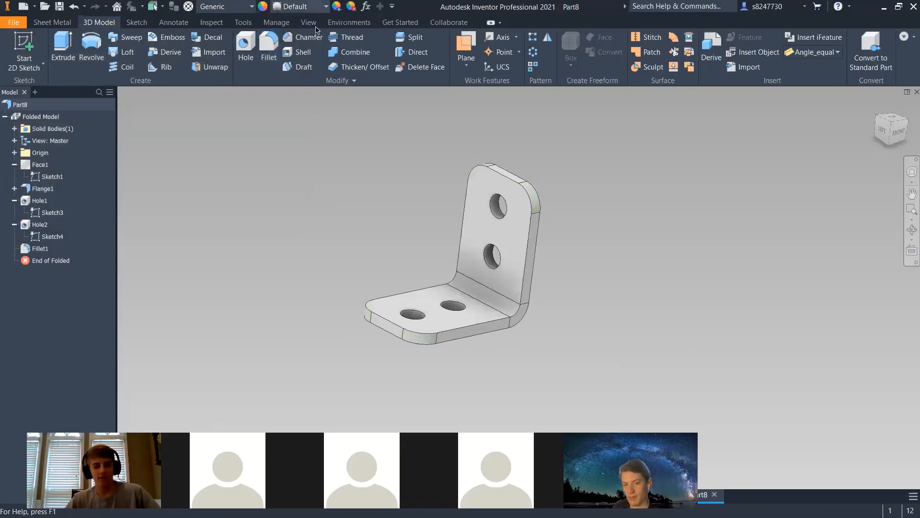
Apply the polished steel appearance to the whole bracket
click(321, 6)
scroll(334, 260, down, 15)
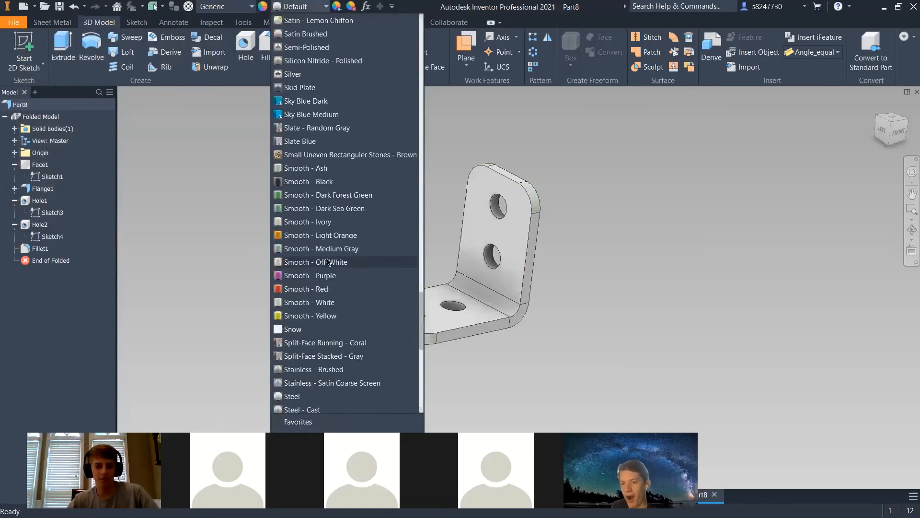
click(344, 303)
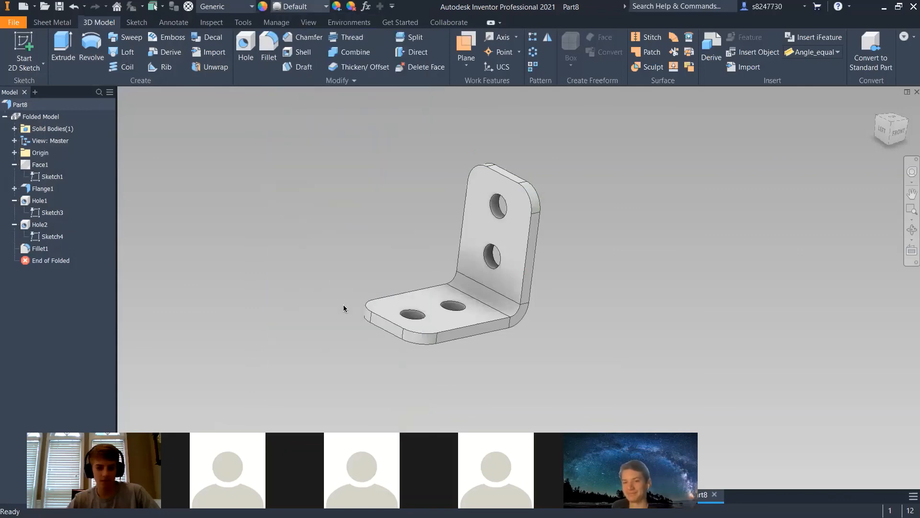
Save the part as 2x1 L Bracket in the CAD Class Bike Stand 1 folder
key(ctrl+s)
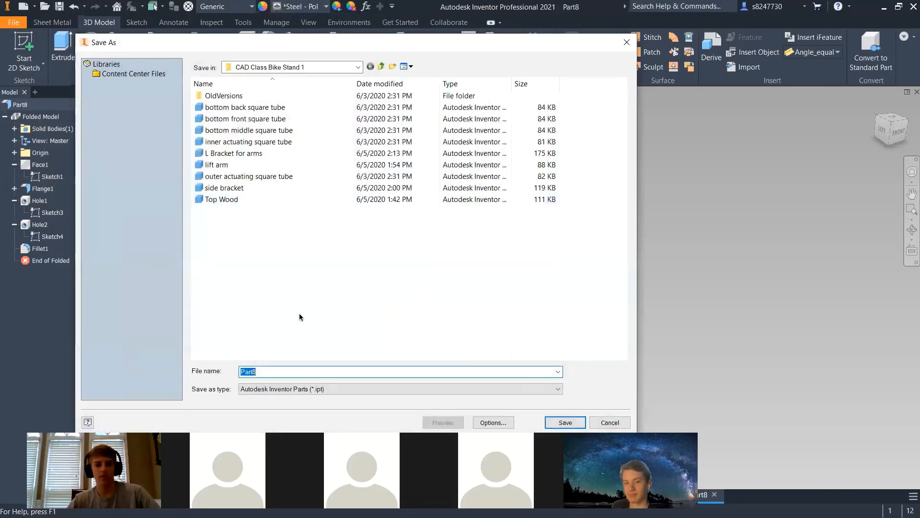
text(L)
key(BackSpace)
text(2x1 L Bracket)
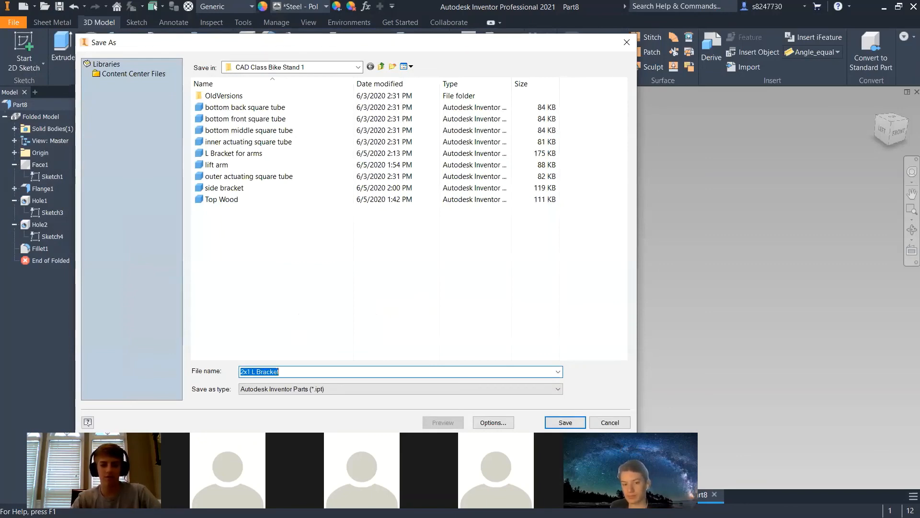
key(Return)
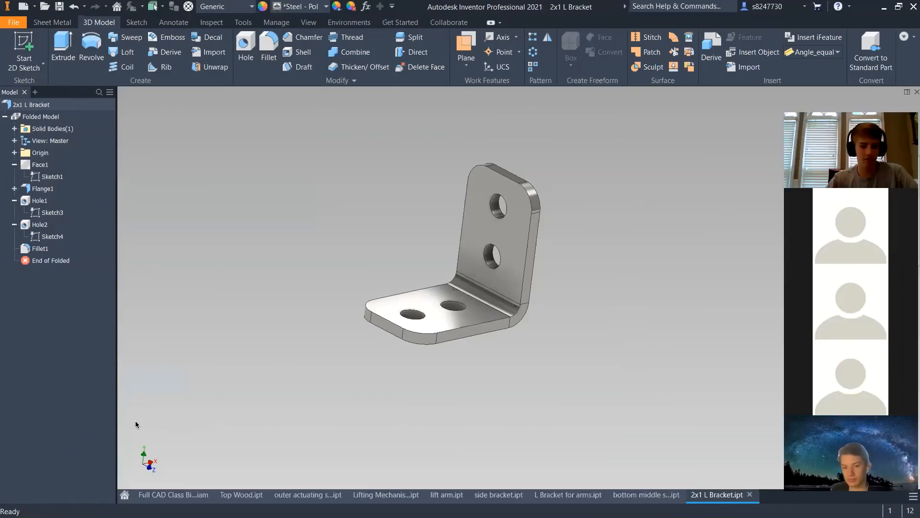
Switch to the Full CAD Class Bike 1 assembly and place four copies of 2x1 L Bracket around the base frame
click(173, 495)
key(p)
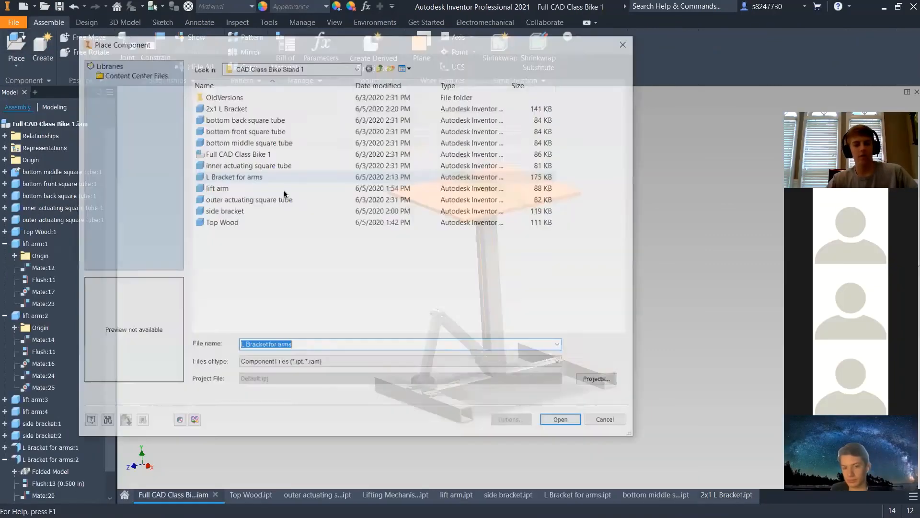
click(225, 107)
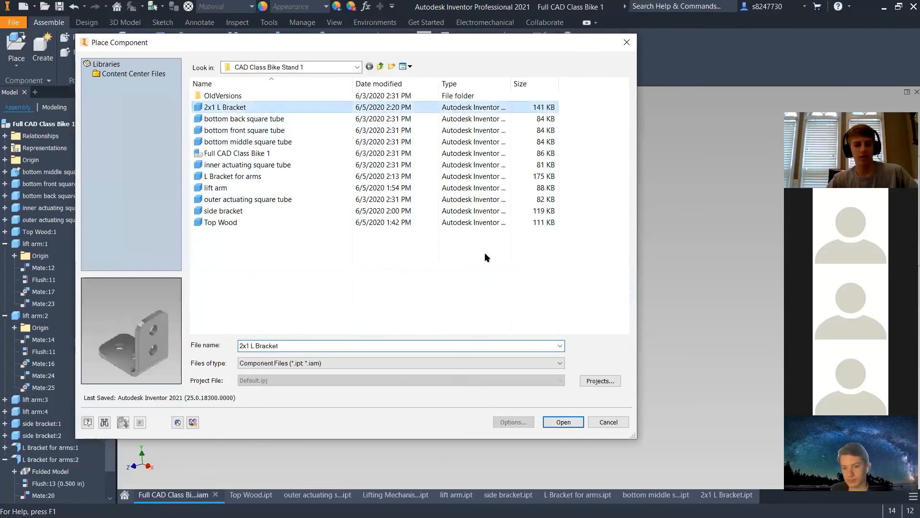
click(563, 422)
scroll(551, 413, up, 5)
click(666, 310)
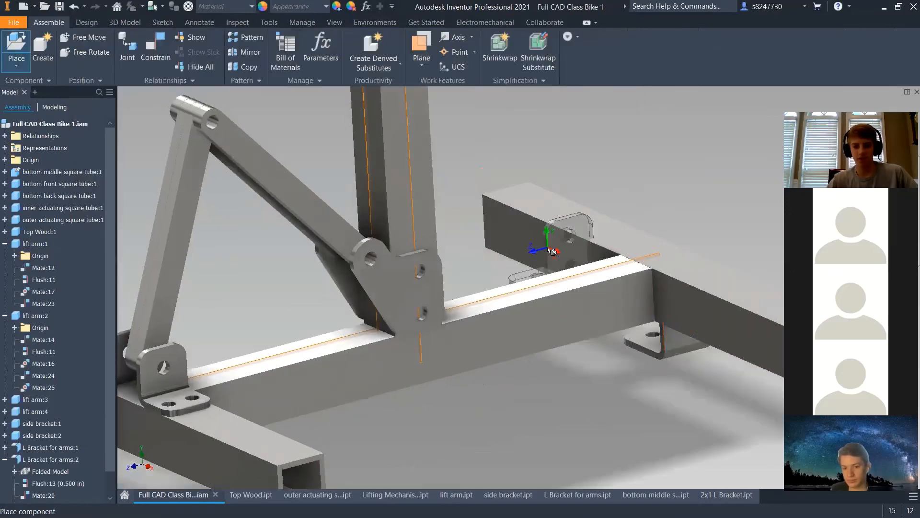
click(529, 263)
scroll(490, 290, down, 4)
shift+middle_drag(491, 294, 485, 239)
key(Escape)
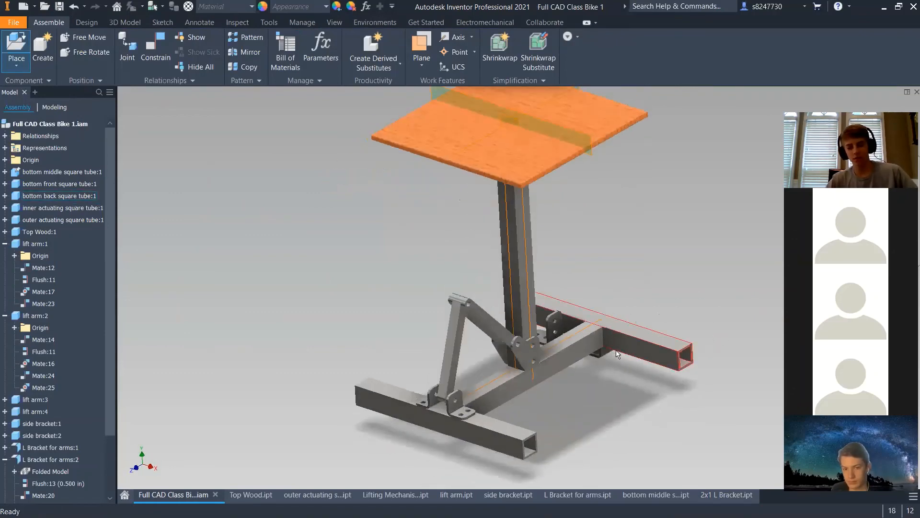
Move one of the 2x1 L brackets near the corner where the middle tube meets the bottom front square tube
shift+middle_drag(614, 356, 599, 380)
scroll(599, 380, up, 5)
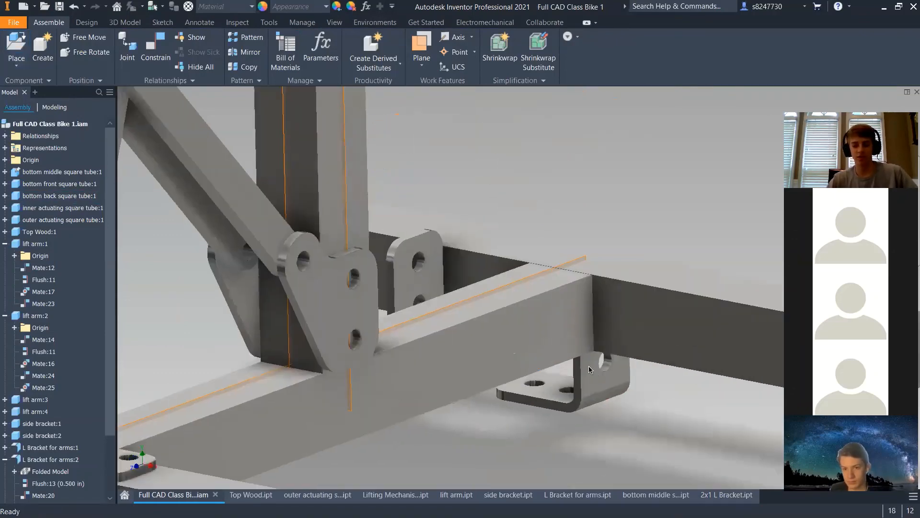
scroll(571, 360, down, 4)
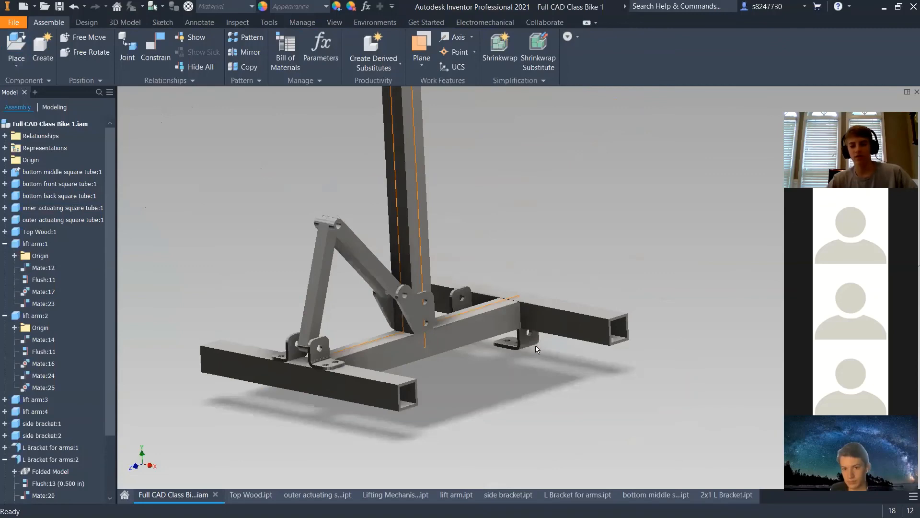
shift+middle_drag(534, 343, 411, 232)
scroll(247, 357, up, 3)
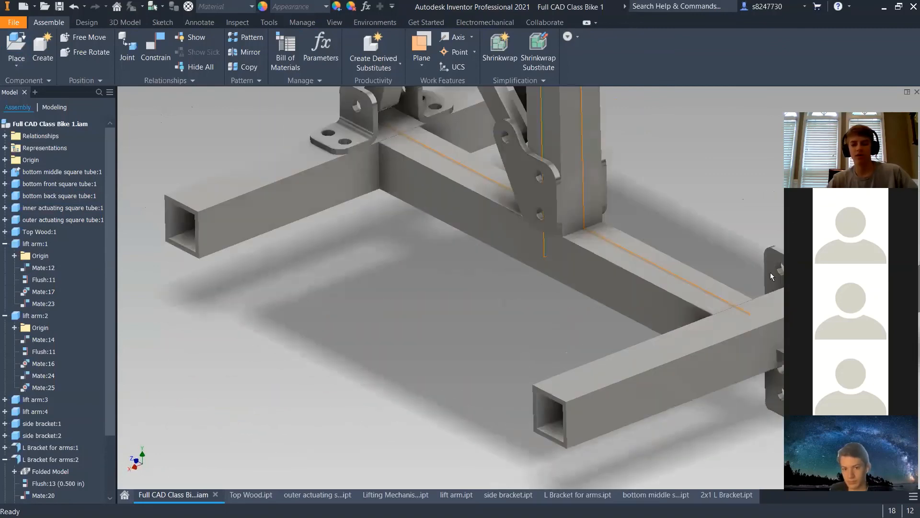
drag(613, 246, 362, 213)
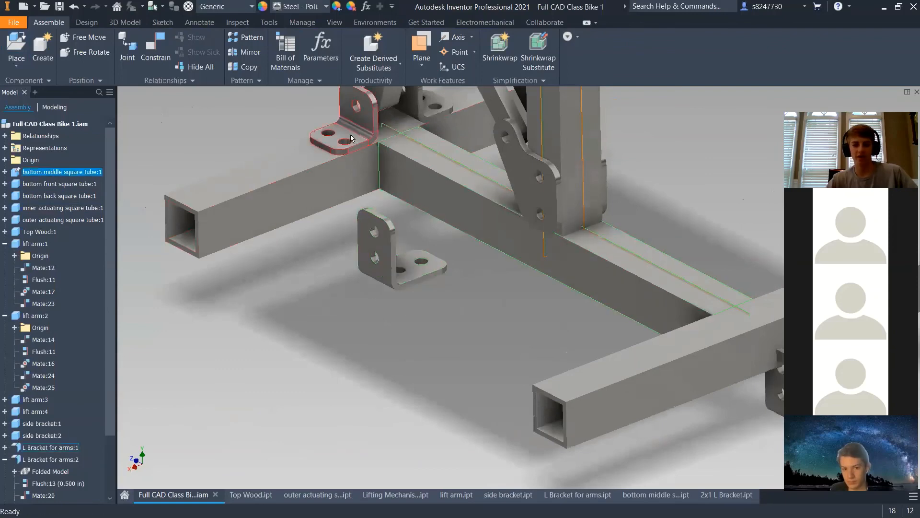
click(350, 134)
click(271, 132)
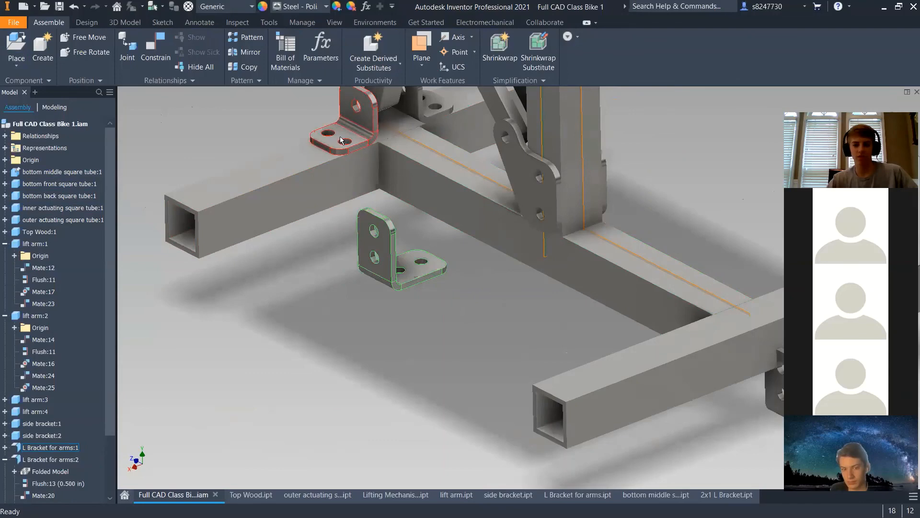
click(339, 247)
shift+middle_drag(339, 249, 339, 247)
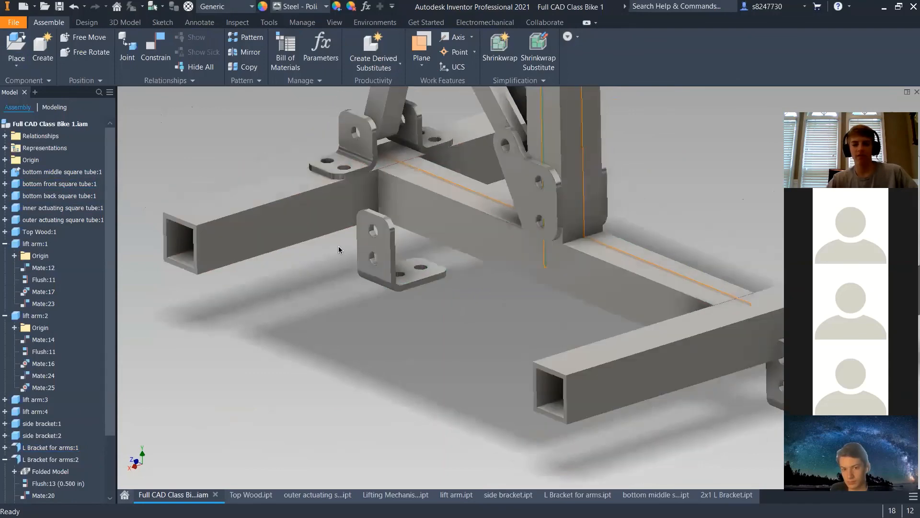
Mate the bracket's two outer faces to the inner face of the front tube and the side of the middle tube
key(c)
click(374, 252)
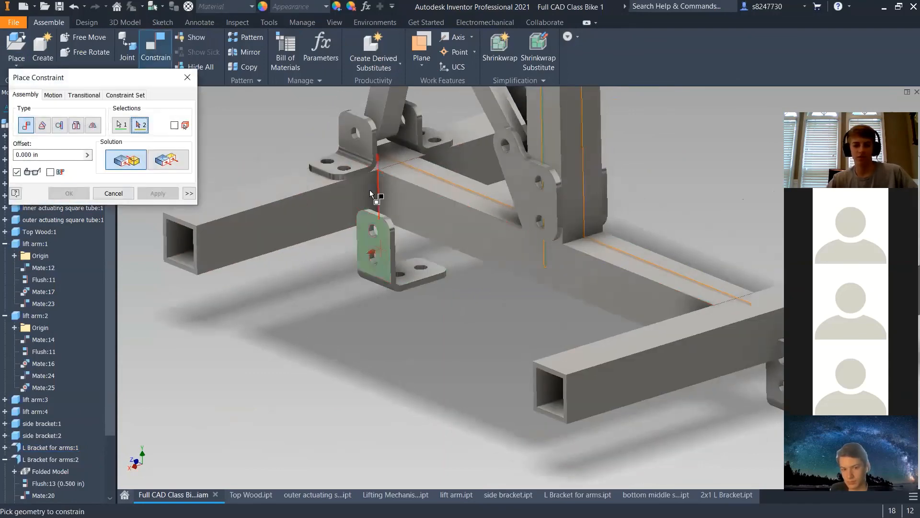
click(306, 199)
click(158, 193)
scroll(416, 336, up, 8)
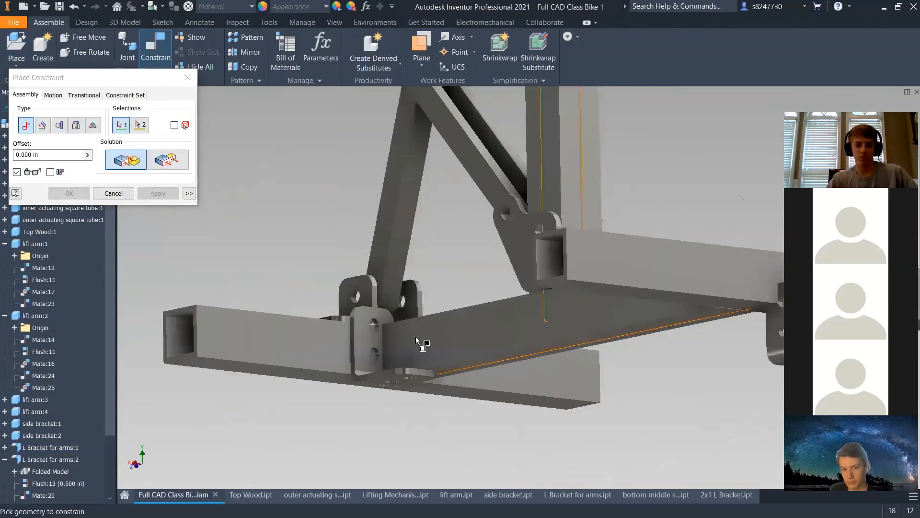
key(F5)
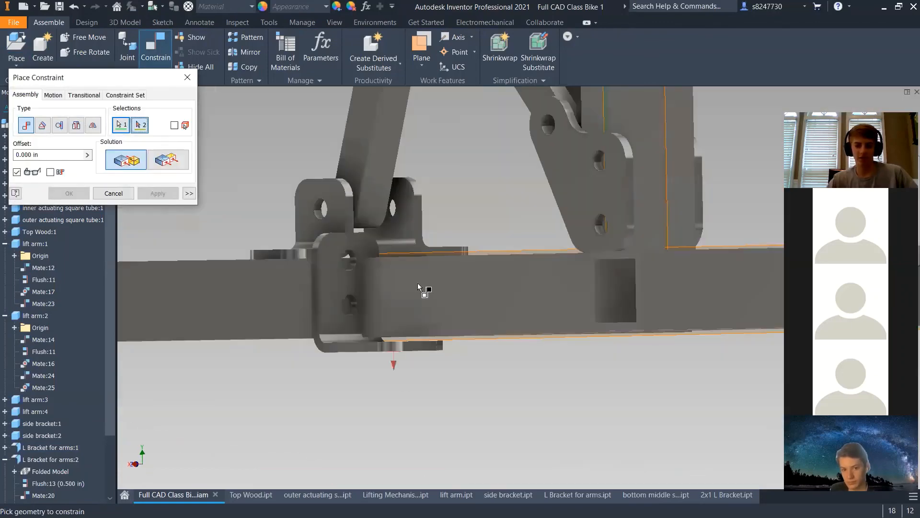
click(375, 275)
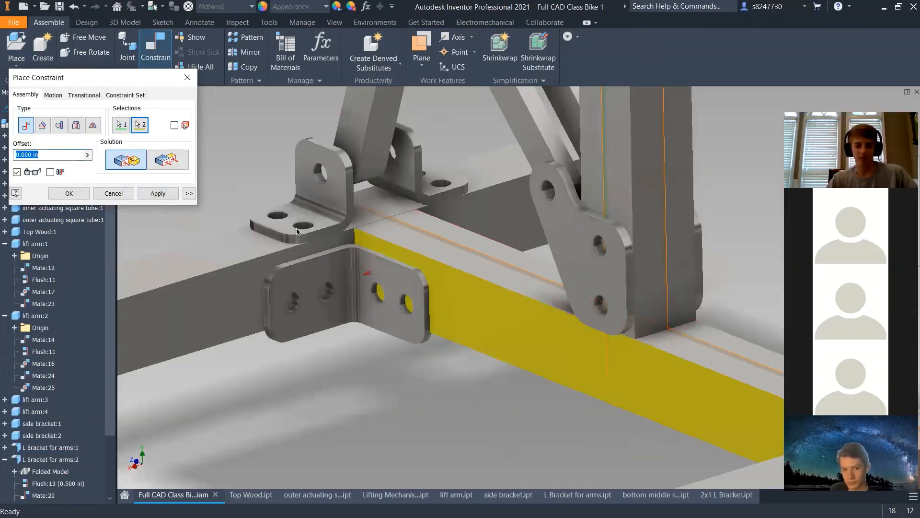
click(155, 190)
Make the bracket's upper edge face flush with the top face of the tube
scroll(363, 241, up, 5)
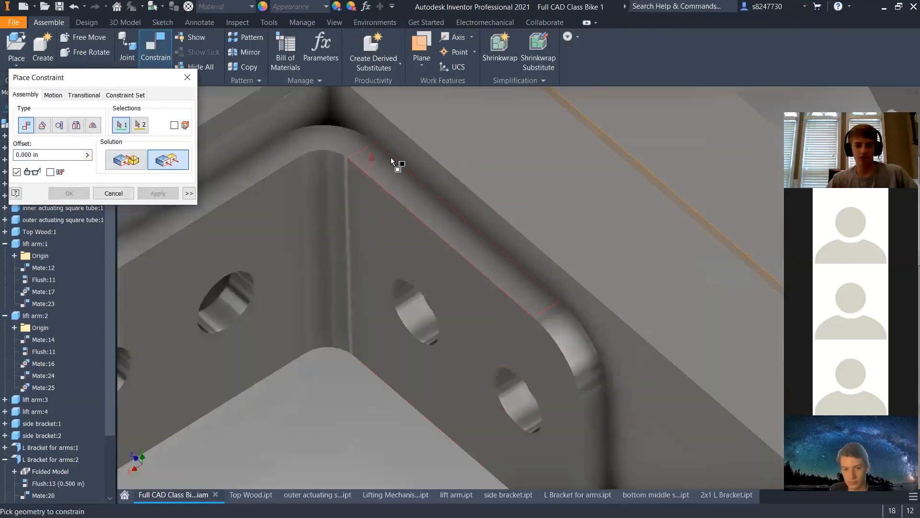
click(392, 162)
click(407, 139)
click(110, 194)
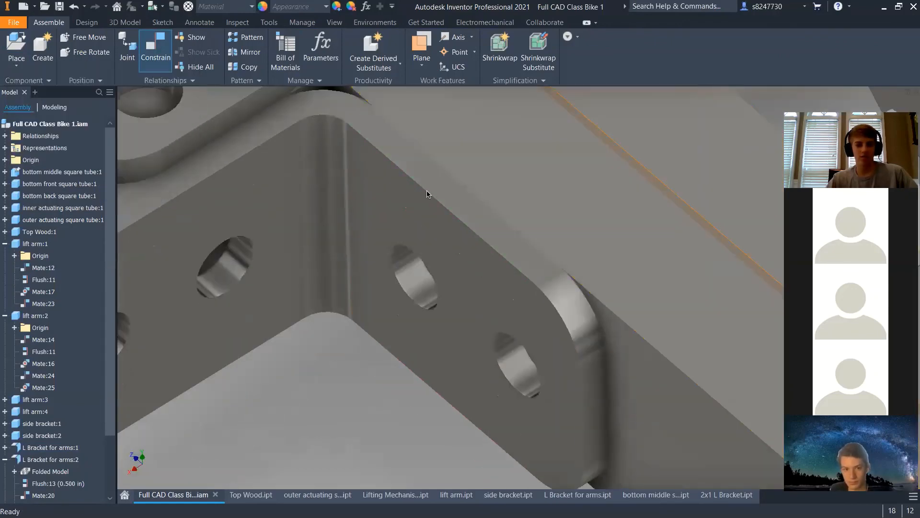
Examine how the holes of the mounted 2x1 L bracket sit relative to those of the arm bracket above it
scroll(427, 194, down, 8)
scroll(424, 159, up, 5)
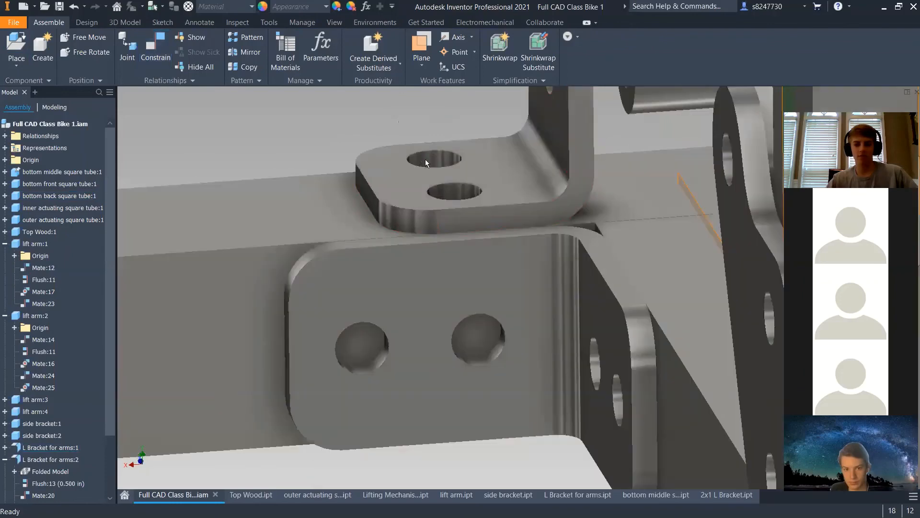
shift+middle_drag(489, 376, 475, 328)
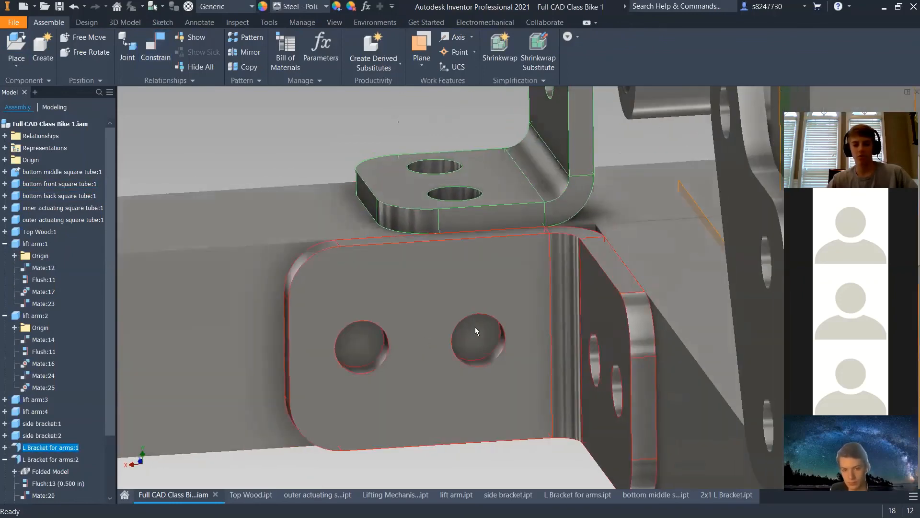
click(280, 106)
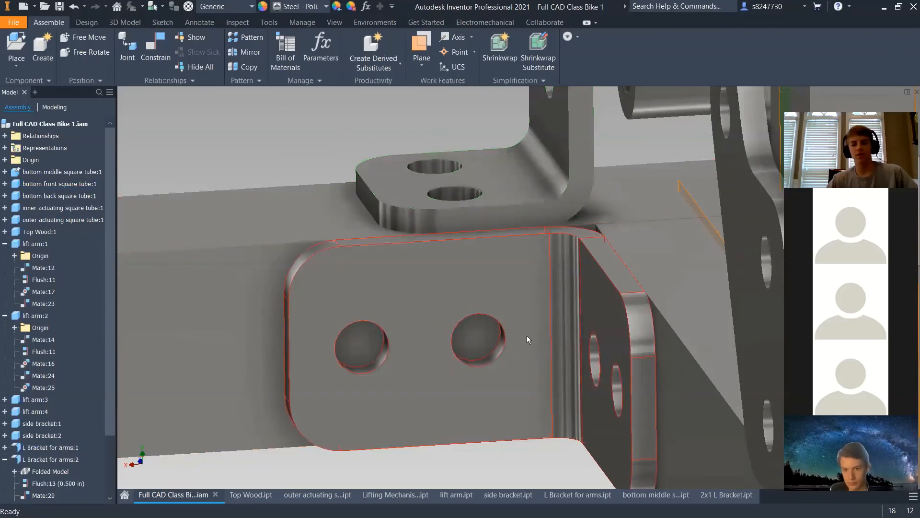
click(528, 336)
click(476, 329)
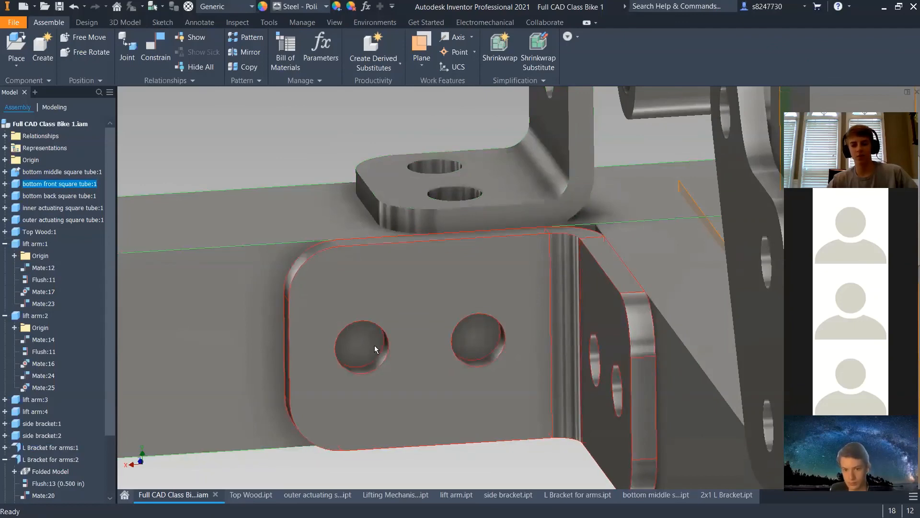
shift+middle_drag(383, 303, 424, 303)
scroll(424, 304, up, 5)
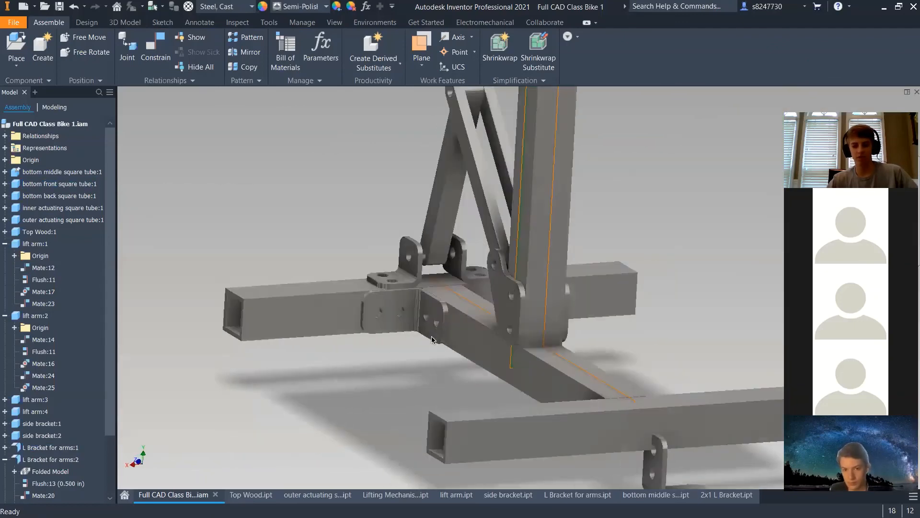
shift+middle_drag(231, 321, 327, 321)
Delete the two mates and the flush constraint of the 2x1 L bracket at the front tube corner
click(327, 321)
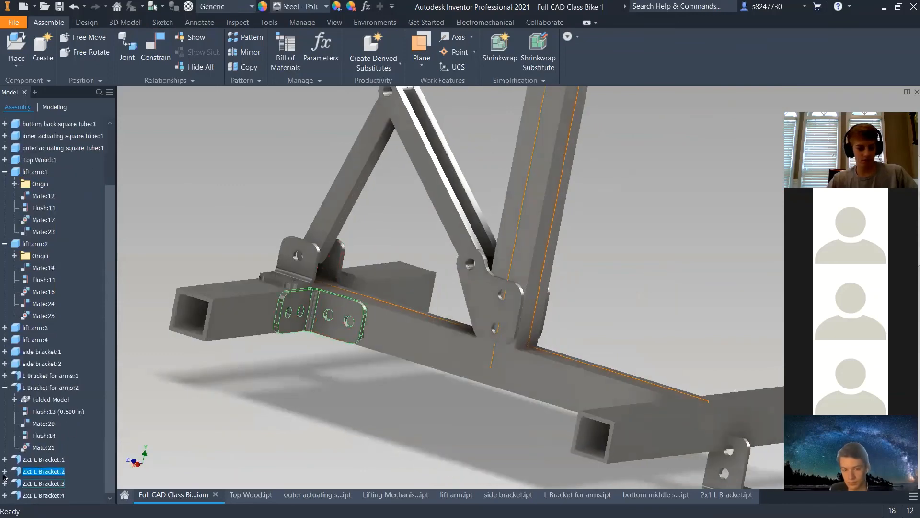
click(5, 472)
click(34, 475)
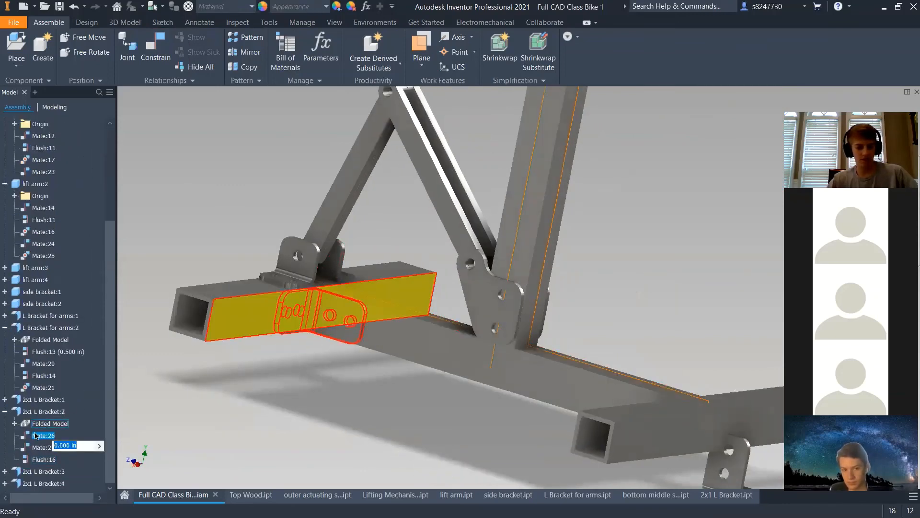
click(35, 435)
click(30, 449)
ctrl+click(30, 458)
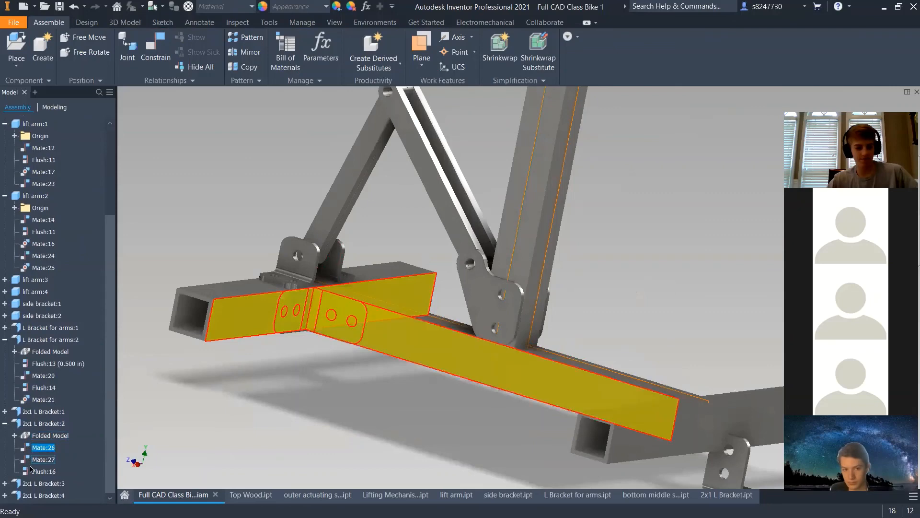
ctrl+click(28, 471)
key(Delete)
Pull the freed bracket away from the front corner and mate one outer face to the middle tube's side near the back tube
shift+middle_drag(177, 393, 327, 259)
drag(326, 259, 412, 402)
key(c)
scroll(427, 359, up, 5)
shift+middle_drag(455, 379, 505, 438)
scroll(506, 439, down, 8)
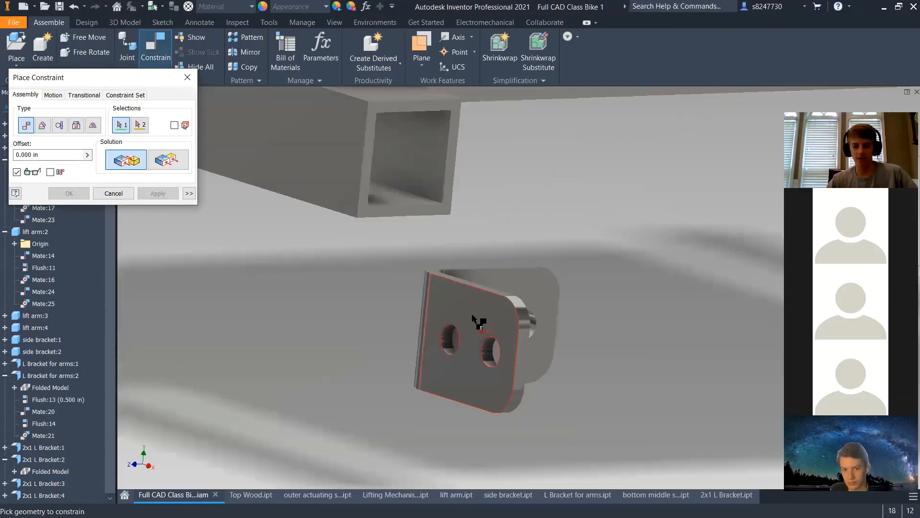
scroll(470, 353, up, 5)
scroll(488, 312, down, 8)
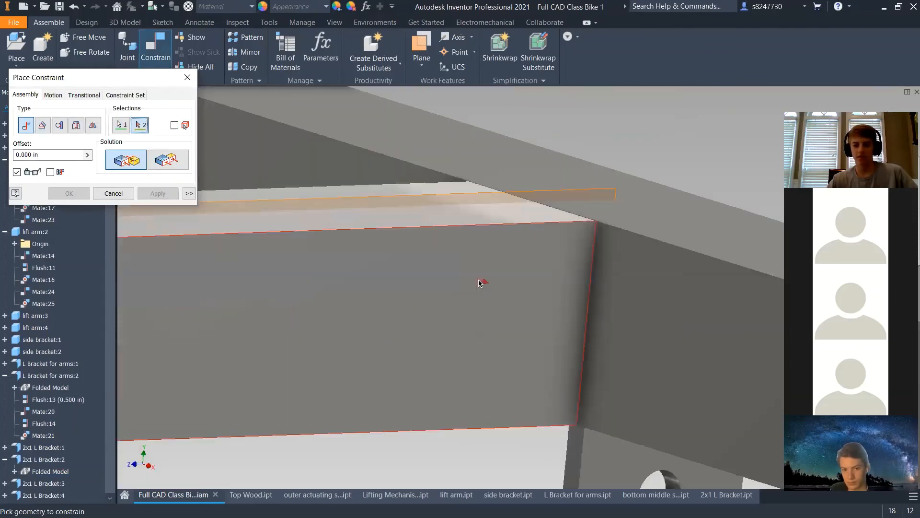
click(488, 313)
click(154, 193)
Make the bracket's upper edge face flush with the top face of the middle tube
click(168, 159)
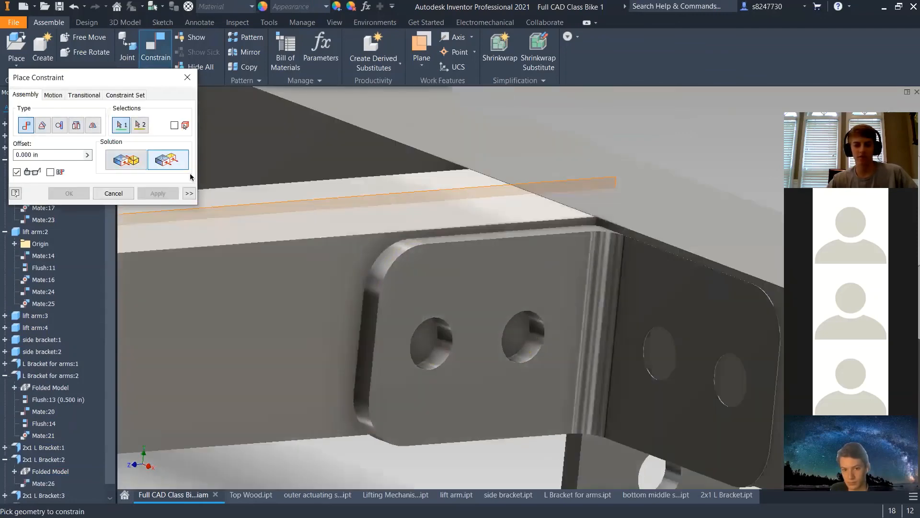
click(541, 227)
click(216, 189)
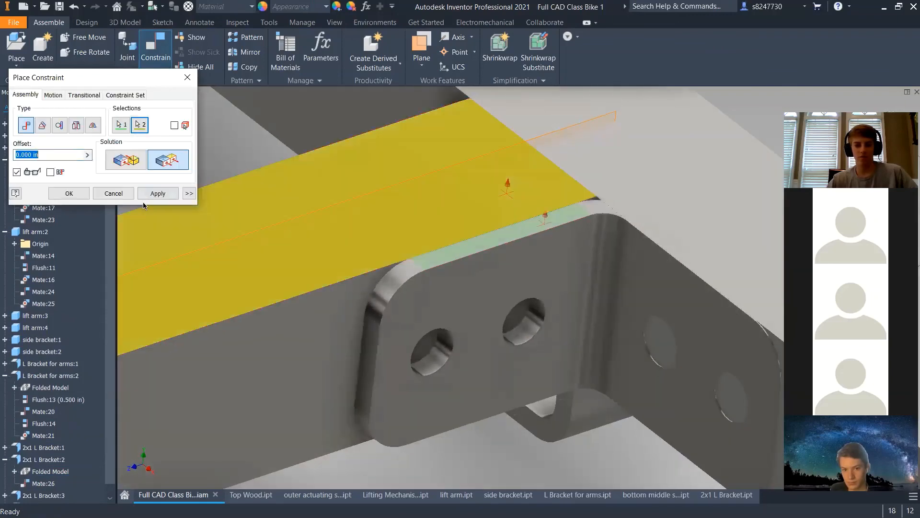
click(69, 193)
Slide the bracket along the middle tube and mate its other outer face to the inner face of the back tube
drag(630, 281, 490, 324)
key(c)
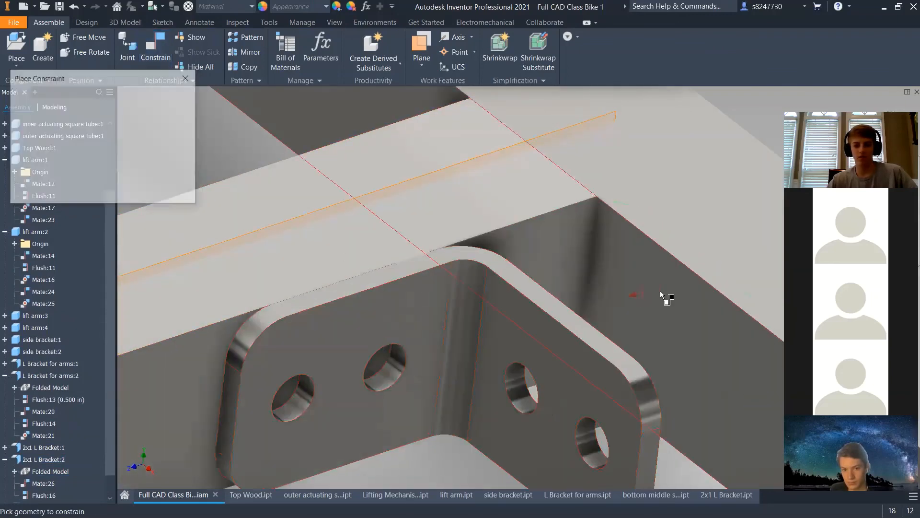
click(662, 291)
shift+middle_drag(601, 305, 546, 308)
click(544, 304)
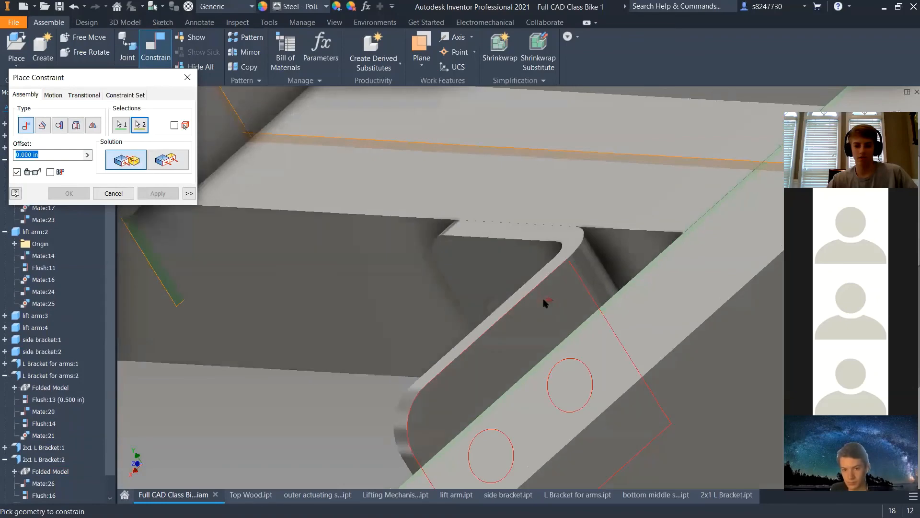
click(168, 198)
click(114, 193)
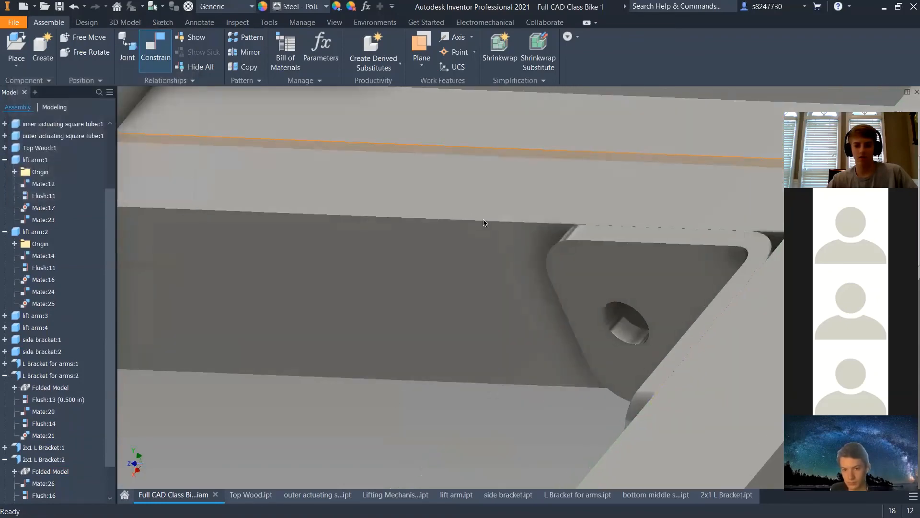
Mate one outer face of the 2x1 L bracket on the middle tube's opposite side to the inner face of the back tube
scroll(494, 220, up, 4)
shift+middle_drag(497, 228, 631, 259)
key(c)
scroll(631, 259, down, 5)
click(651, 277)
scroll(516, 291, up, 4)
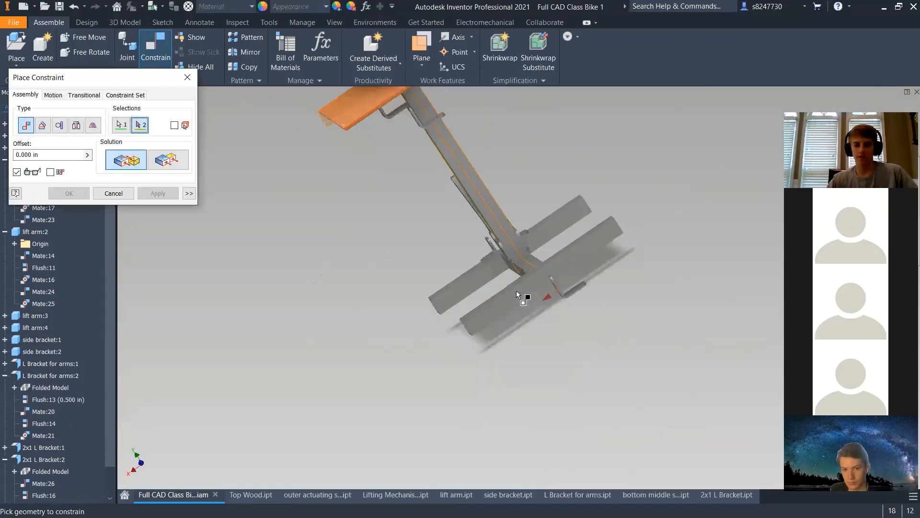
shift+middle_drag(516, 290, 522, 278)
scroll(517, 272, down, 5)
click(517, 271)
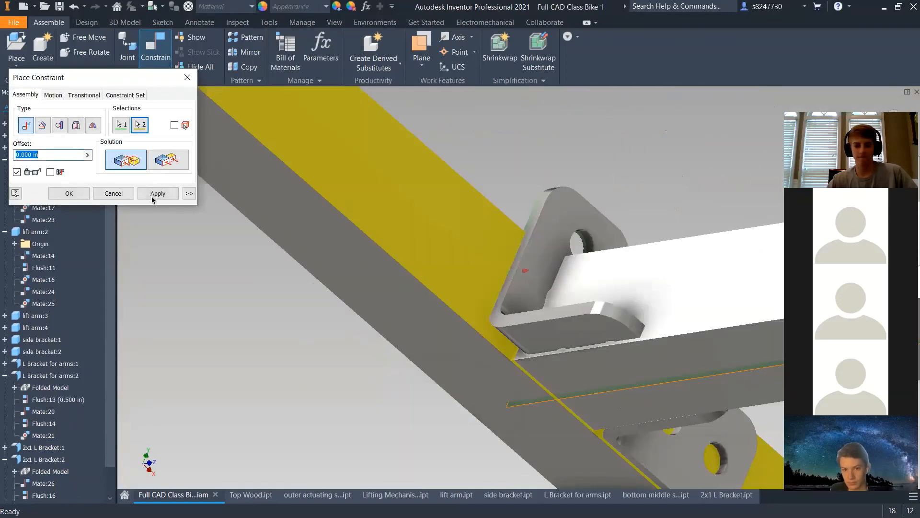
click(152, 193)
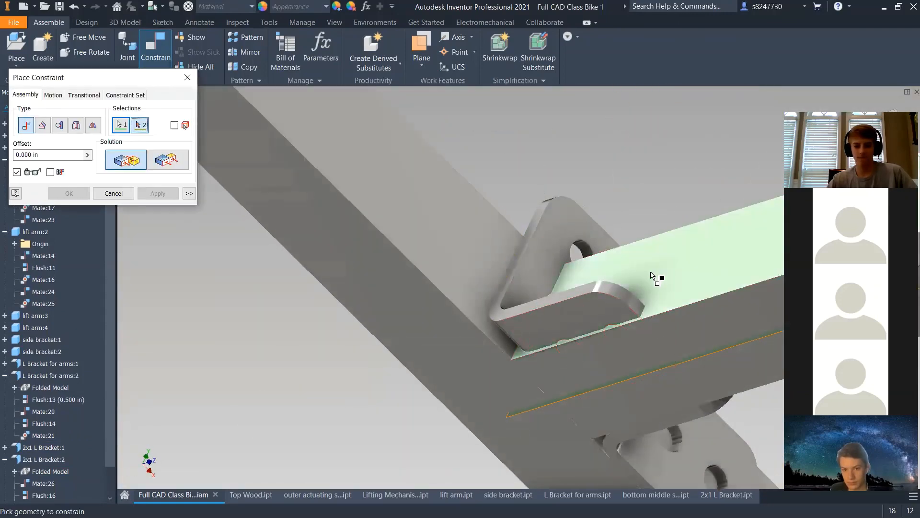
Constrain the same bracket's other outer face against the adjoining side face of the middle tube
click(579, 314)
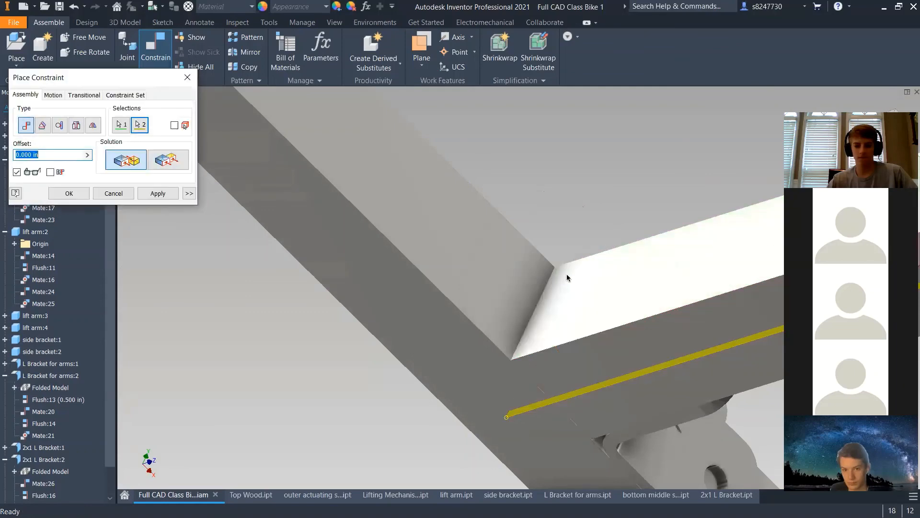
key(Return)
click(535, 319)
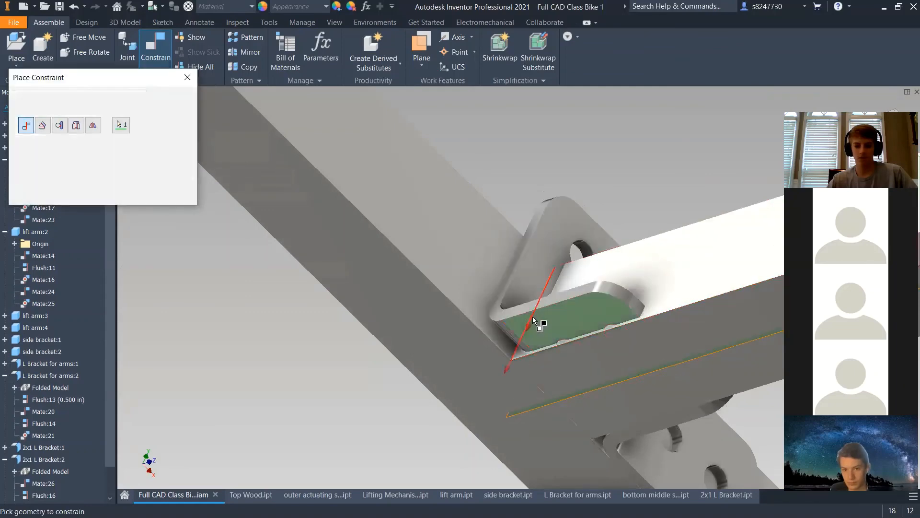
shift+middle_drag(535, 320, 590, 268)
click(584, 260)
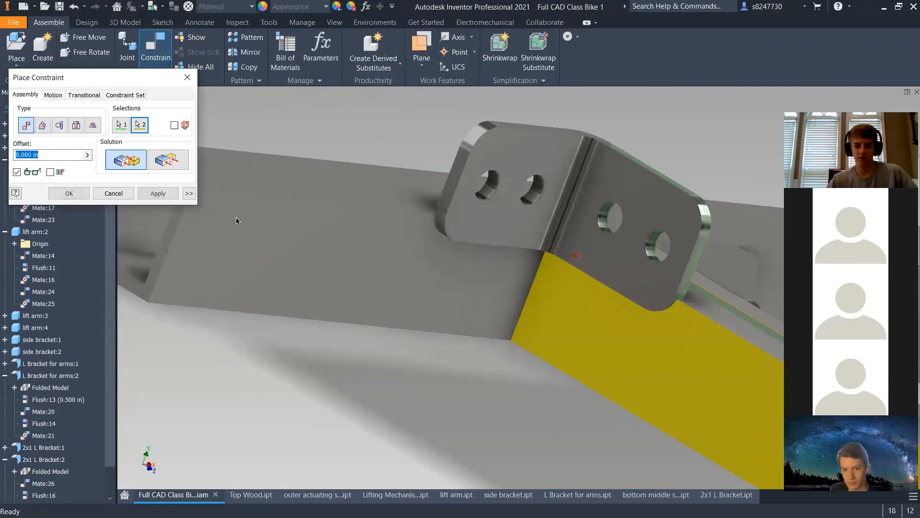
click(178, 159)
key(Return)
Make the bracket's upper edge face flush with the top face of the back tube
shift+middle_drag(556, 192, 597, 198)
scroll(597, 198, down, 3)
click(591, 208)
click(452, 197)
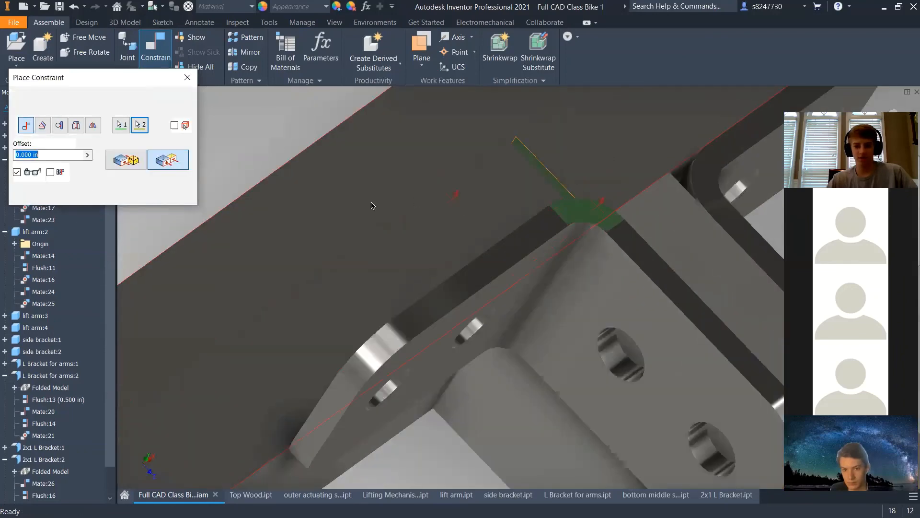
click(151, 194)
key(Escape)
scroll(436, 207, up, 5)
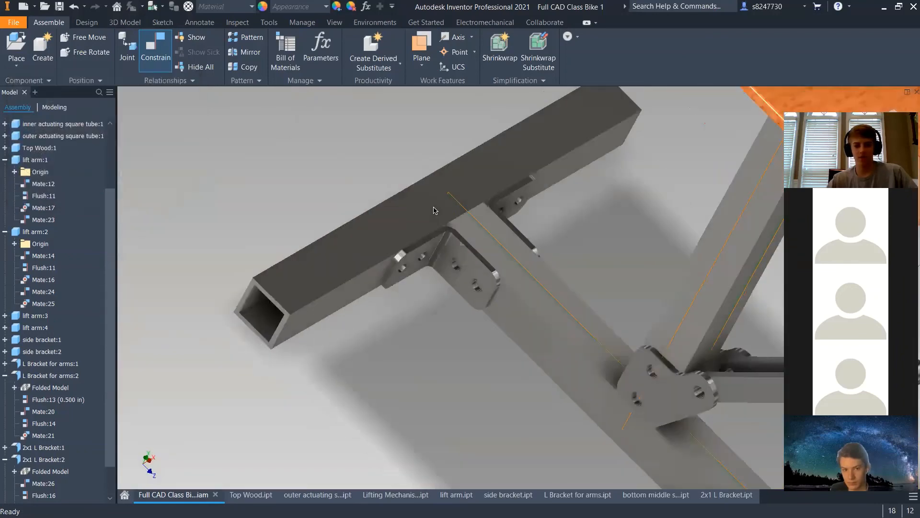
Examine the whole stand from several sides, including the base corners and the loose 2x1 L brackets beneath the top wood
shift+middle_drag(436, 207, 537, 174)
scroll(456, 220, up, 2)
scroll(509, 302, up, 3)
scroll(536, 173, down, 5)
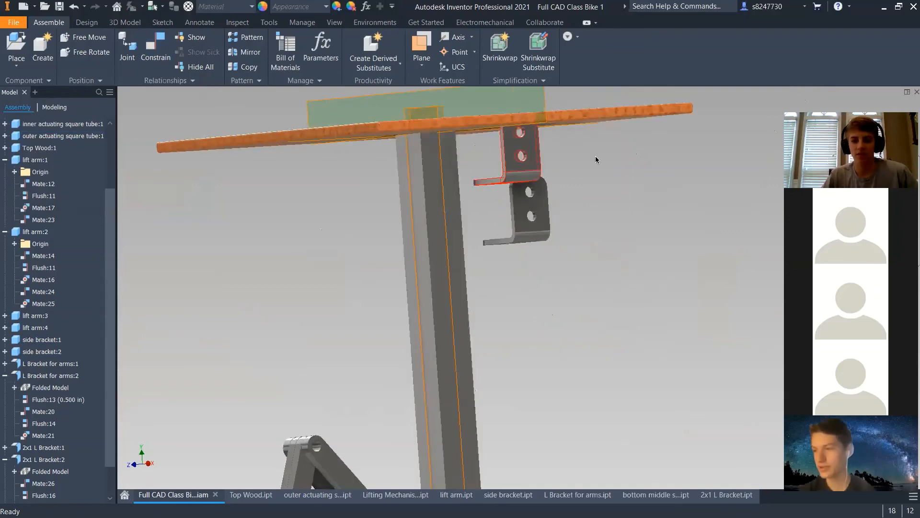
shift+middle_drag(673, 312, 434, 210)
scroll(486, 201, up, 5)
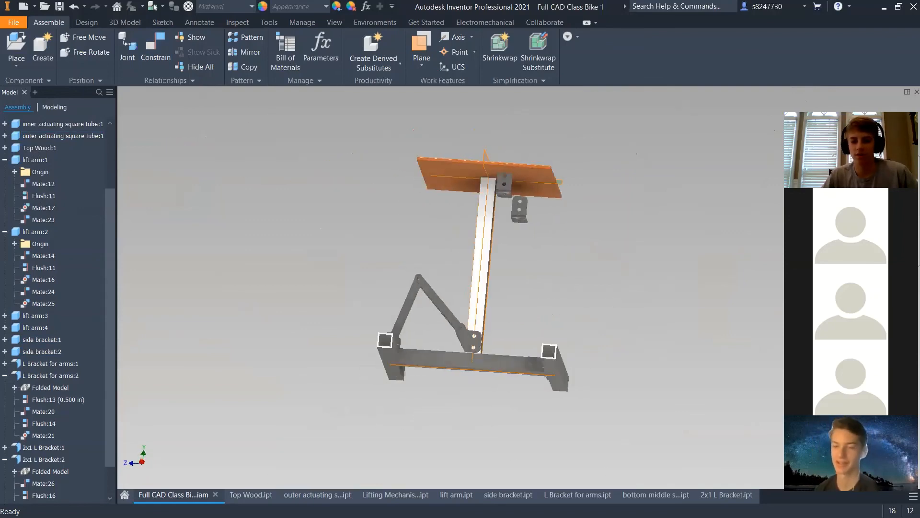
shift+middle_drag(499, 207, 503, 277)
scroll(503, 282, down, 5)
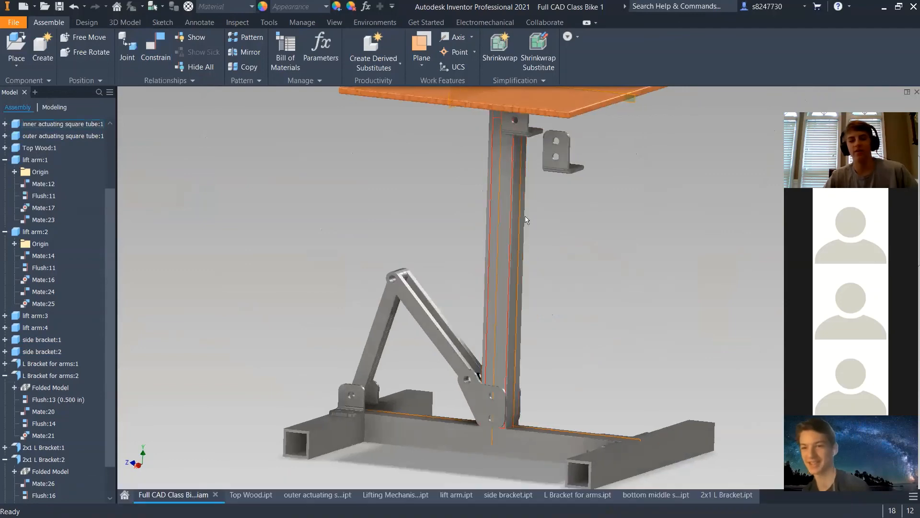
scroll(453, 194, down, 2)
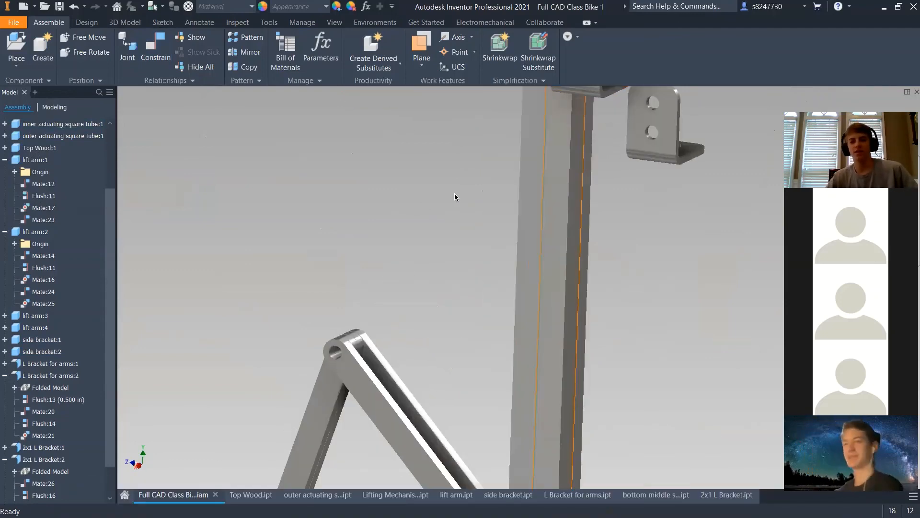
scroll(454, 195, up, 5)
scroll(468, 249, up, 3)
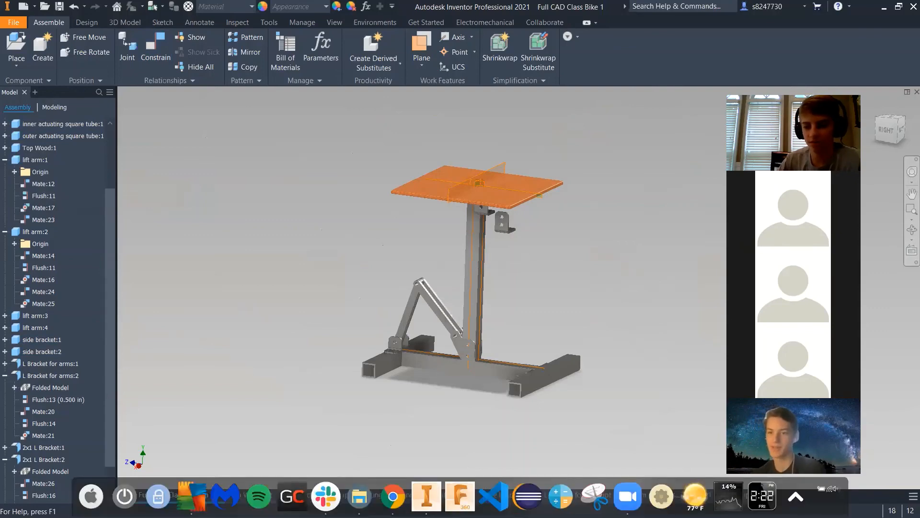
Delete the two unused 2x1 L brackets beneath the top wood and save the assembly with its dependent files
shift+middle_drag(504, 225, 533, 228)
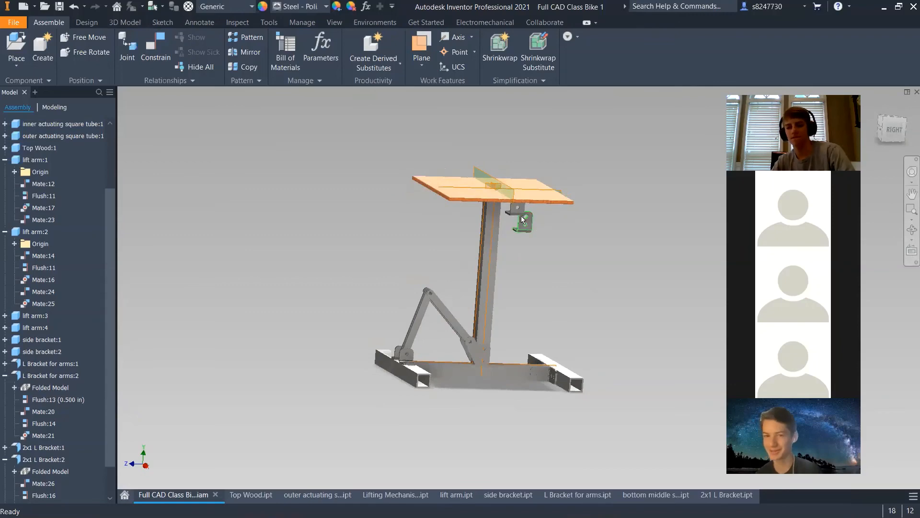
key(Delete)
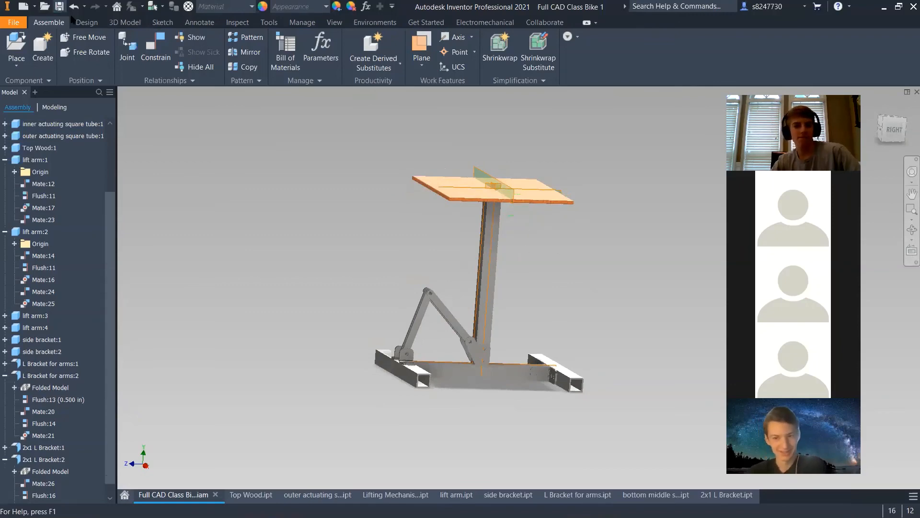
click(59, 6)
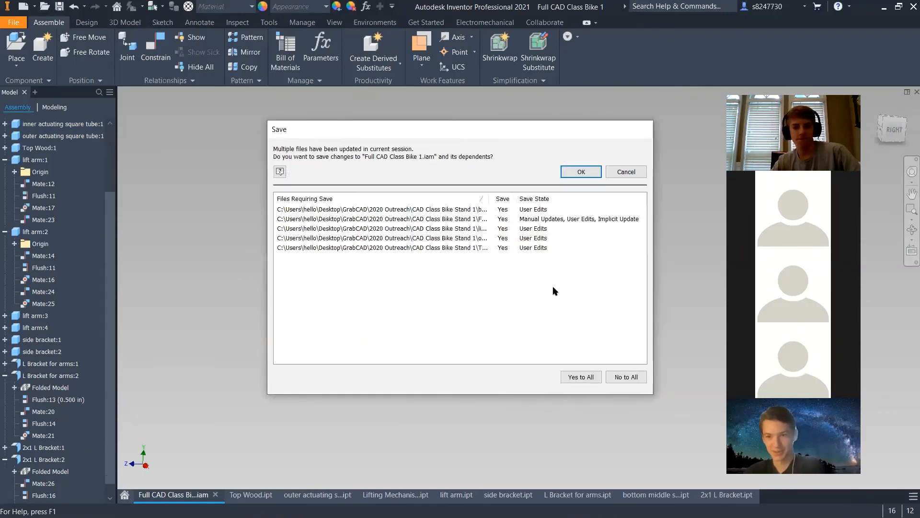
click(582, 171)
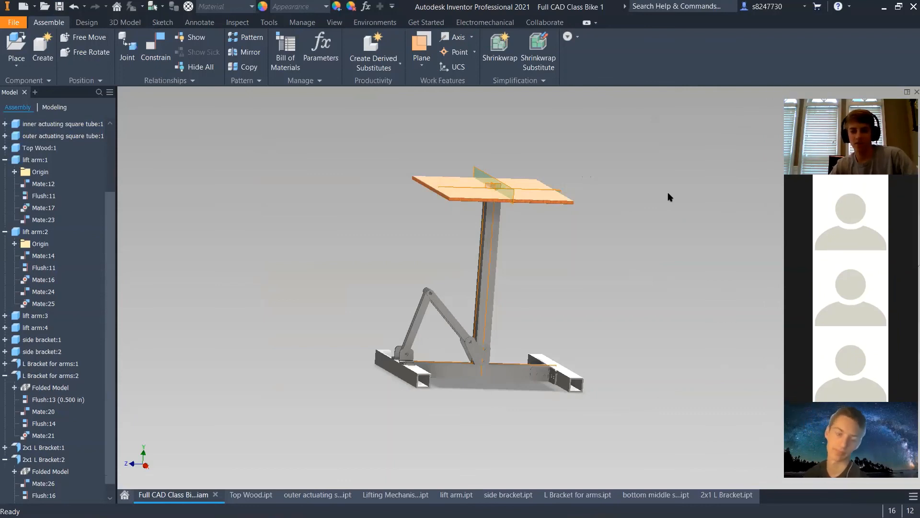
Measure the distance between a narrow face near the top wood and the upright work plane crossing the board
shift+middle_drag(544, 200, 456, 271)
scroll(487, 256, down, 3)
key(m)
scroll(381, 227, down, 5)
click(369, 225)
scroll(387, 237, up, 5)
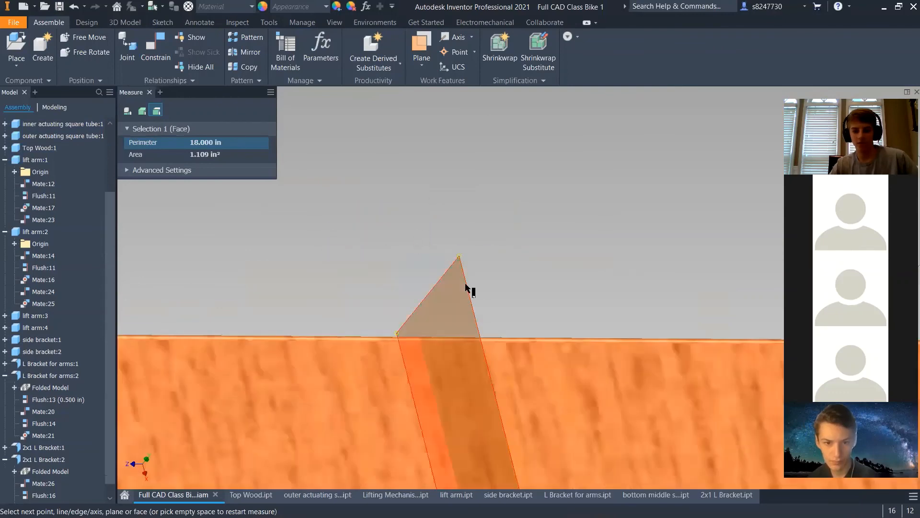
click(466, 287)
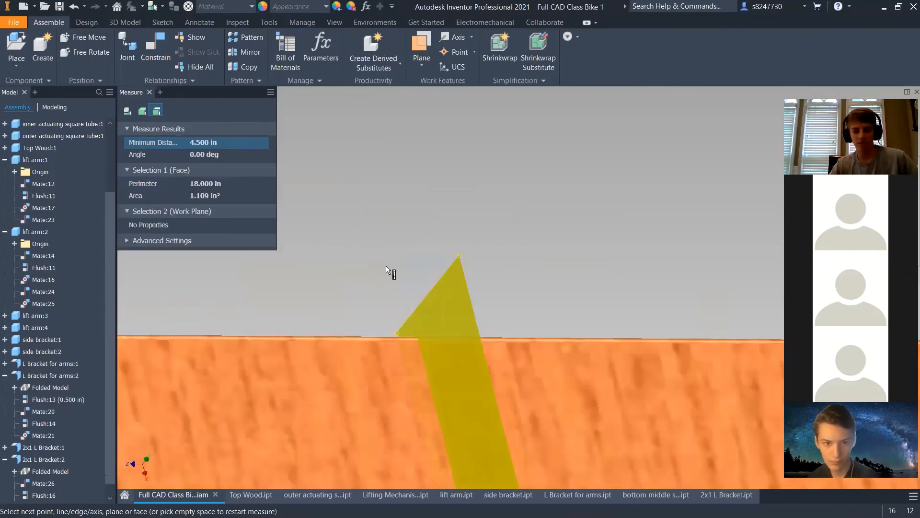
shift+middle_drag(387, 267, 552, 326)
scroll(427, 290, up, 5)
key(Escape)
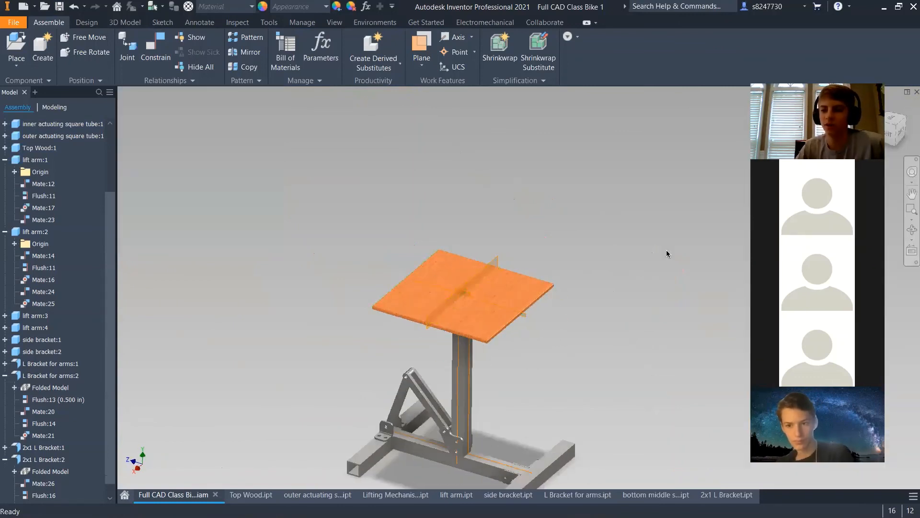
Examine the stand from different angles, looking over the top wood, post, lift arms and base
drag(479, 325, 478, 273)
drag(481, 227, 505, 310)
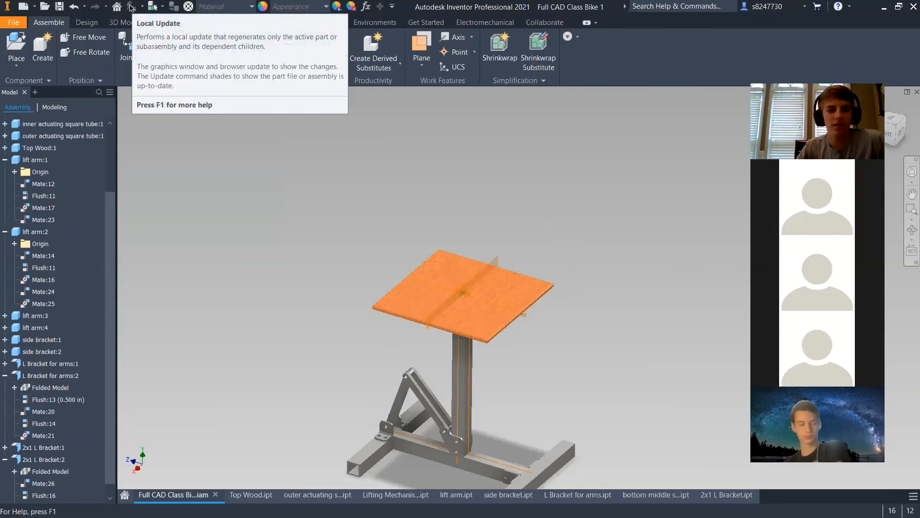
shift+middle_drag(507, 308, 498, 320)
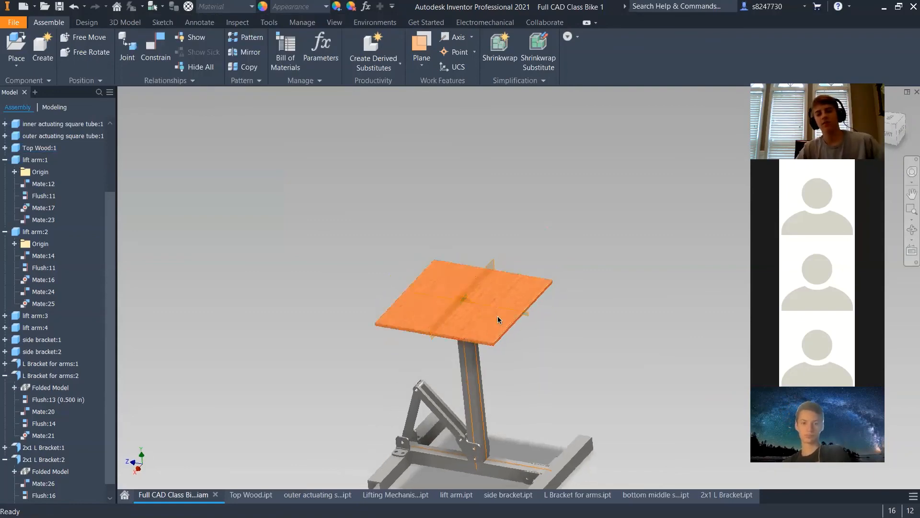
scroll(498, 320, up, 8)
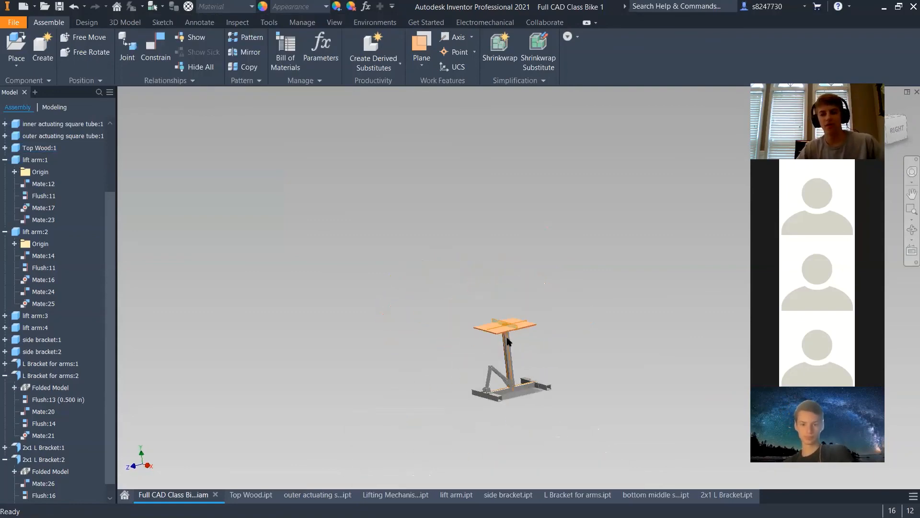
scroll(509, 365, down, 6)
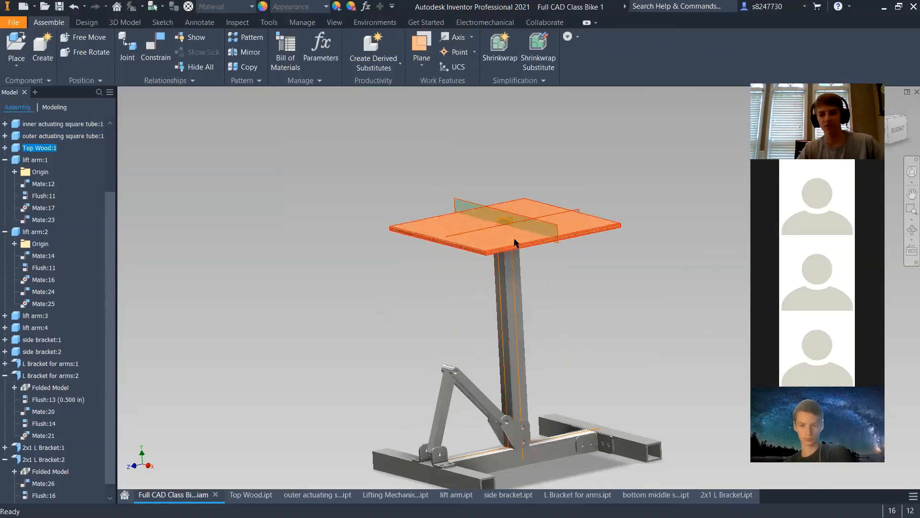
click(514, 240)
shift+middle_drag(564, 278, 523, 370)
drag(522, 370, 568, 338)
click(569, 336)
shift+middle_drag(569, 336, 514, 418)
drag(511, 398, 543, 355)
click(542, 353)
scroll(433, 325, up, 3)
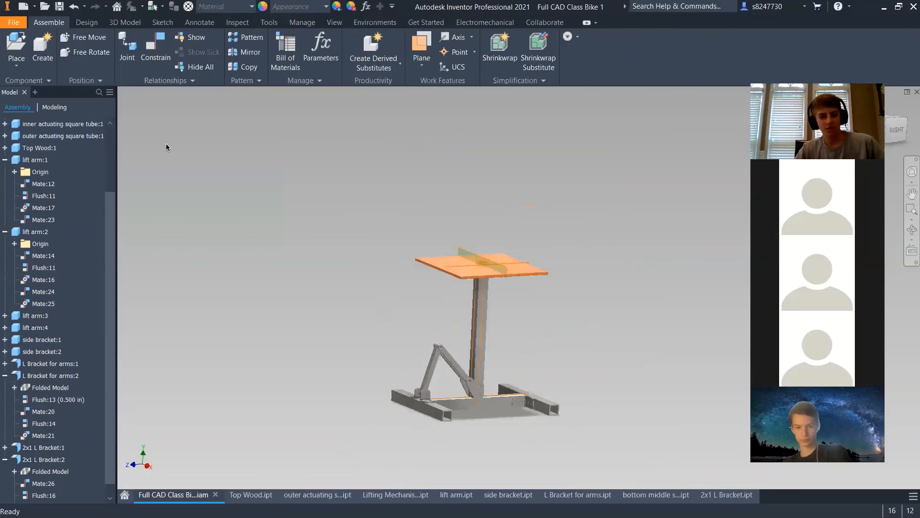
Save the Full CAD Class Bike 1 assembly with its pending changes
click(59, 6)
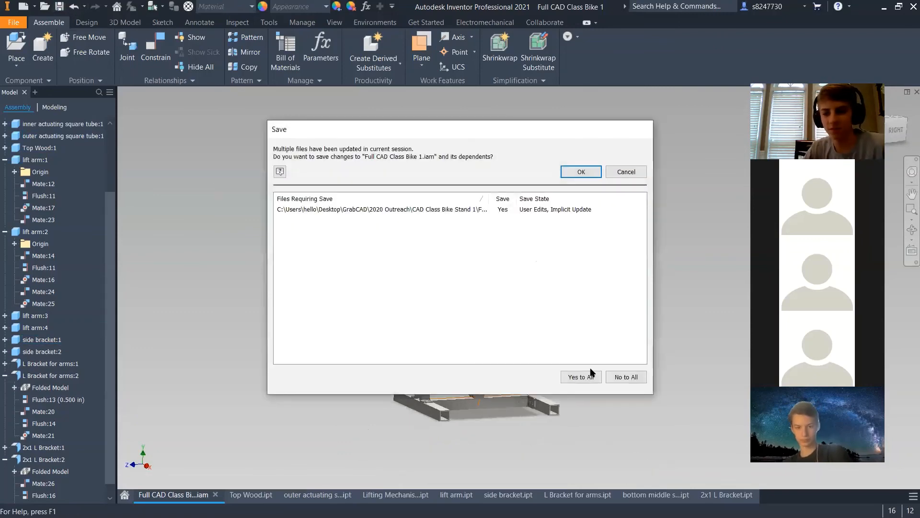
click(581, 172)
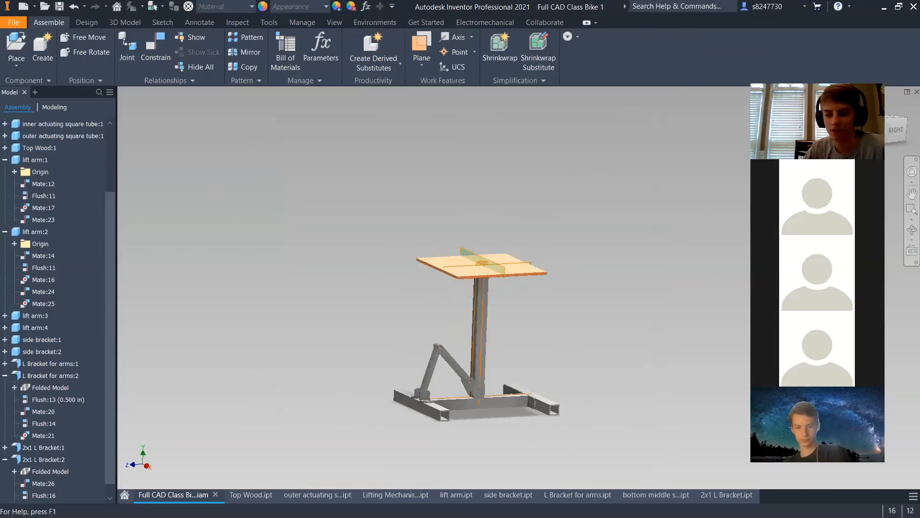
mouse_move(622, 499)
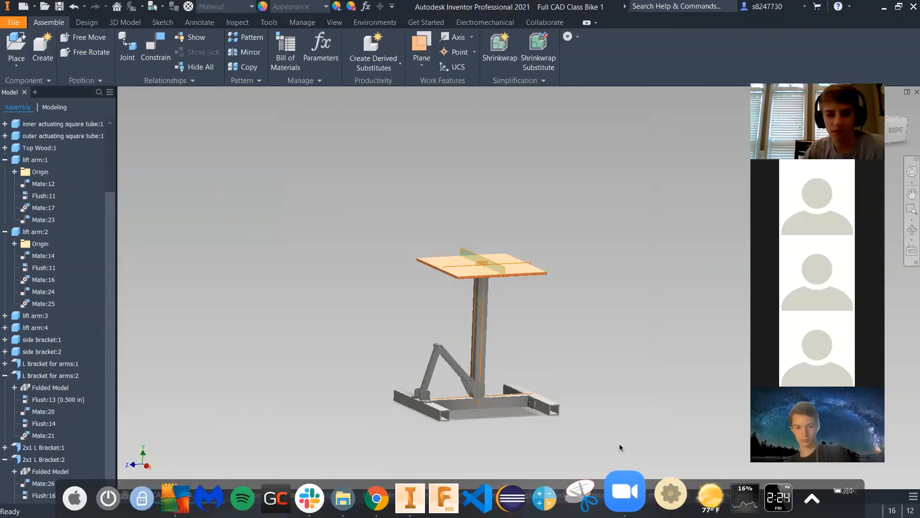
key(alt+Tab)
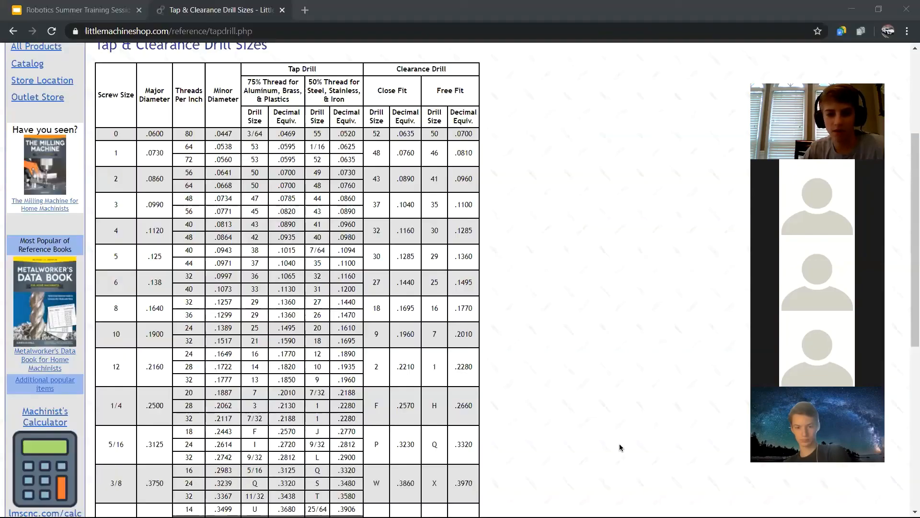
click(538, 25)
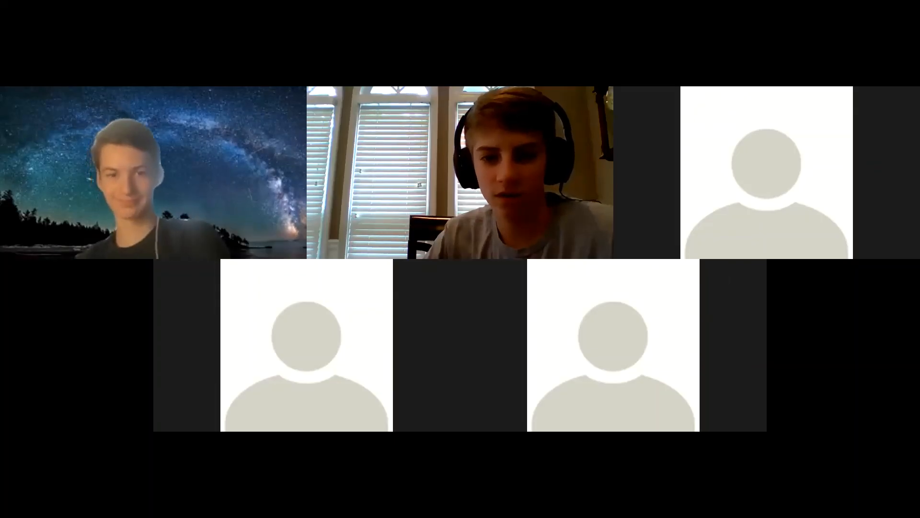